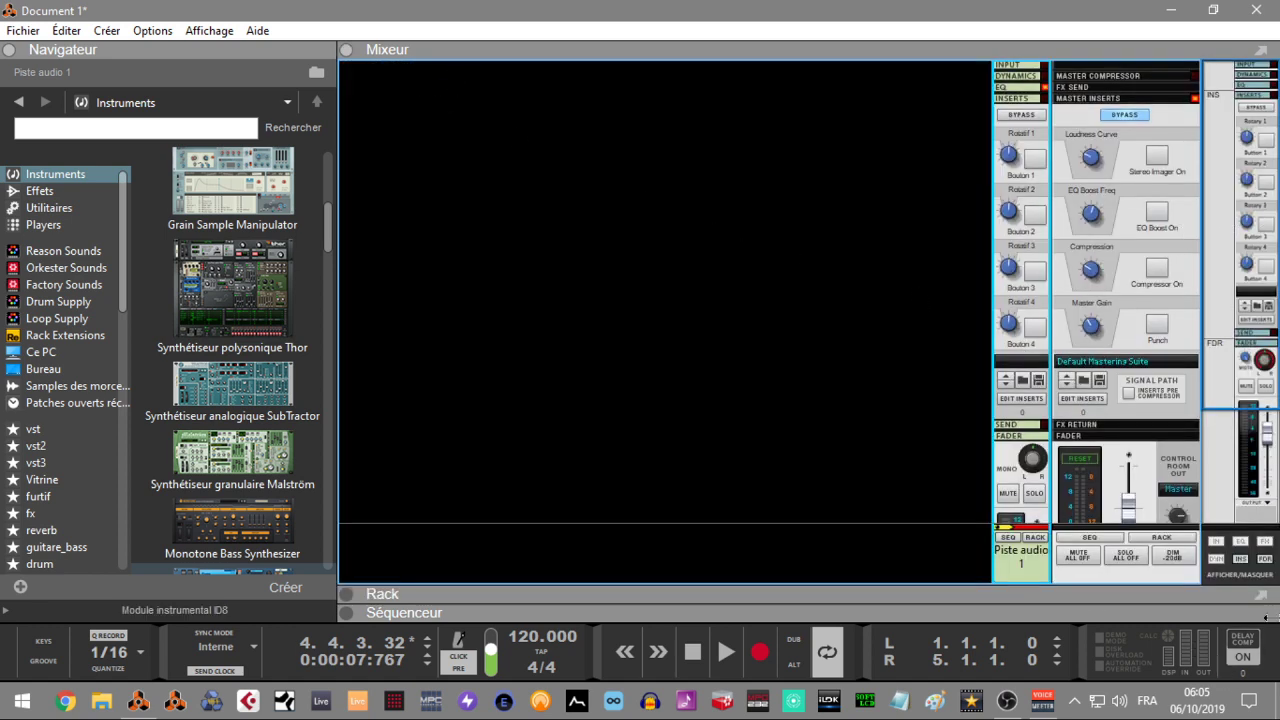
- Show the effect sends section in the mixer and hide the inserts section
left_click(1265, 541)
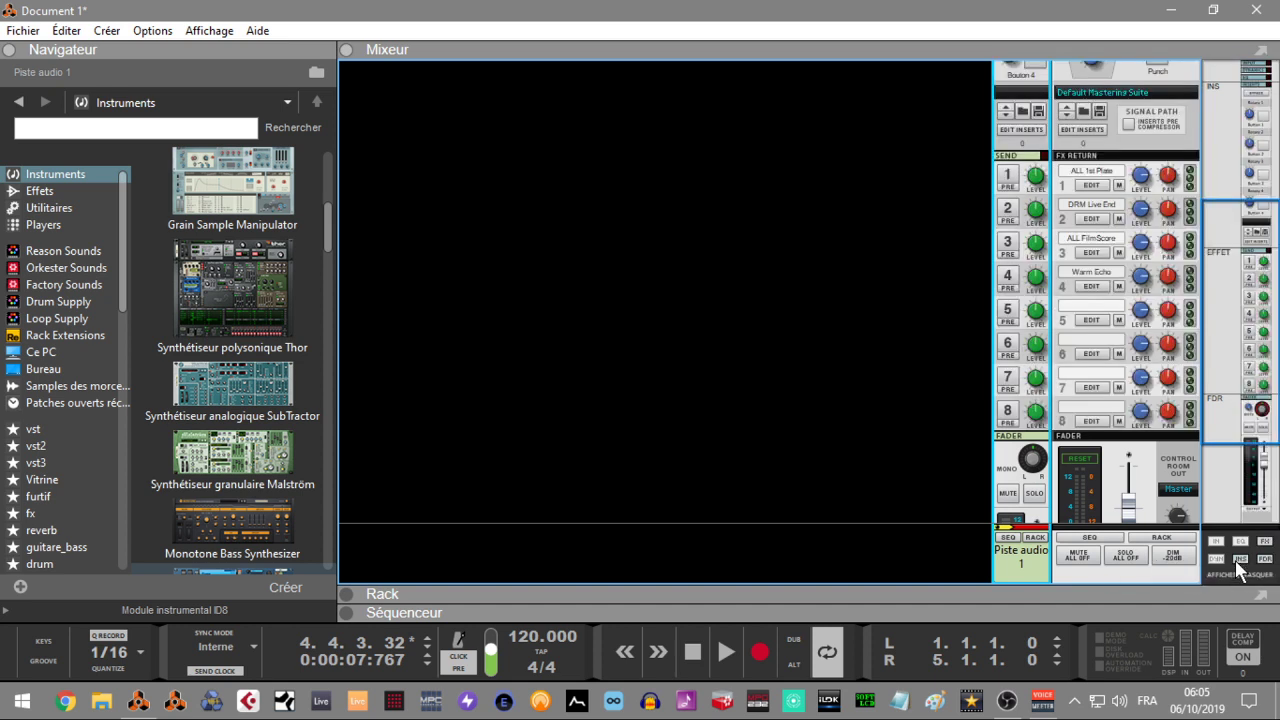
left_click(1240, 559)
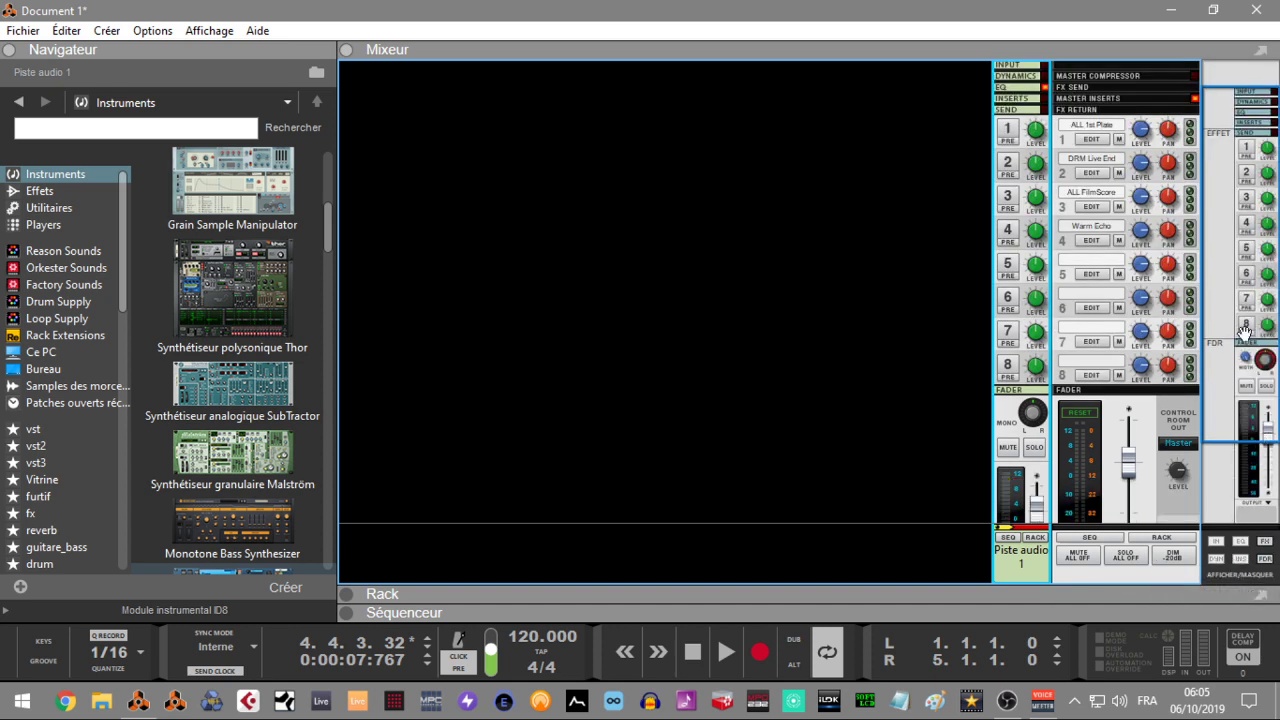
scroll(1245, 220, "down", 2)
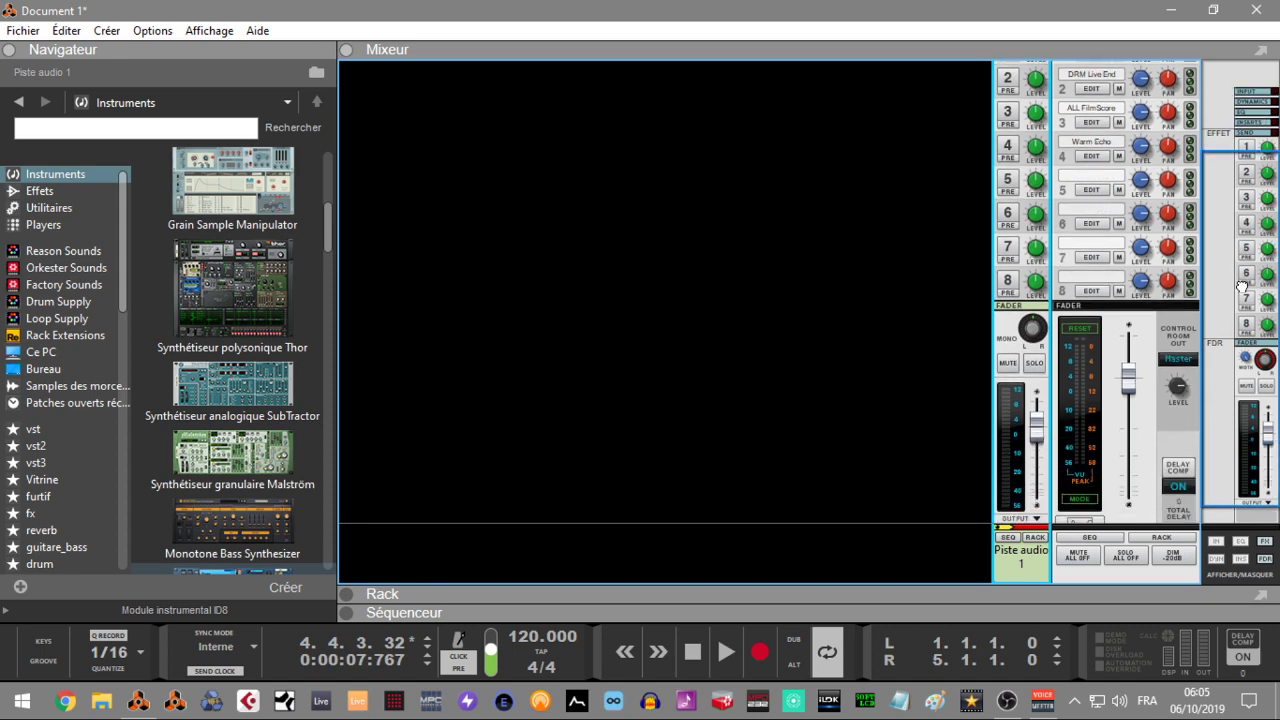
scroll(1243, 200, "up", 2)
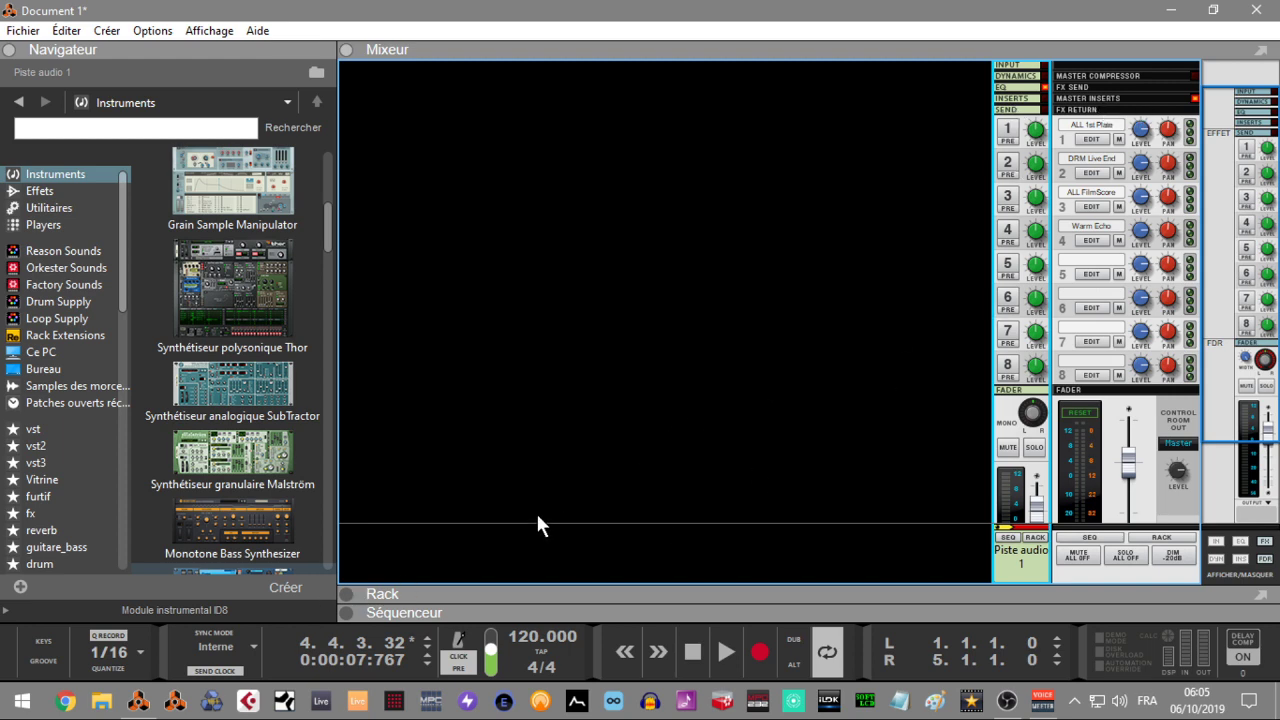
- Examine the RV7000 and The Echo send effects in the rack and their matching FX returns in the mixer
key("F6")
key("F5")
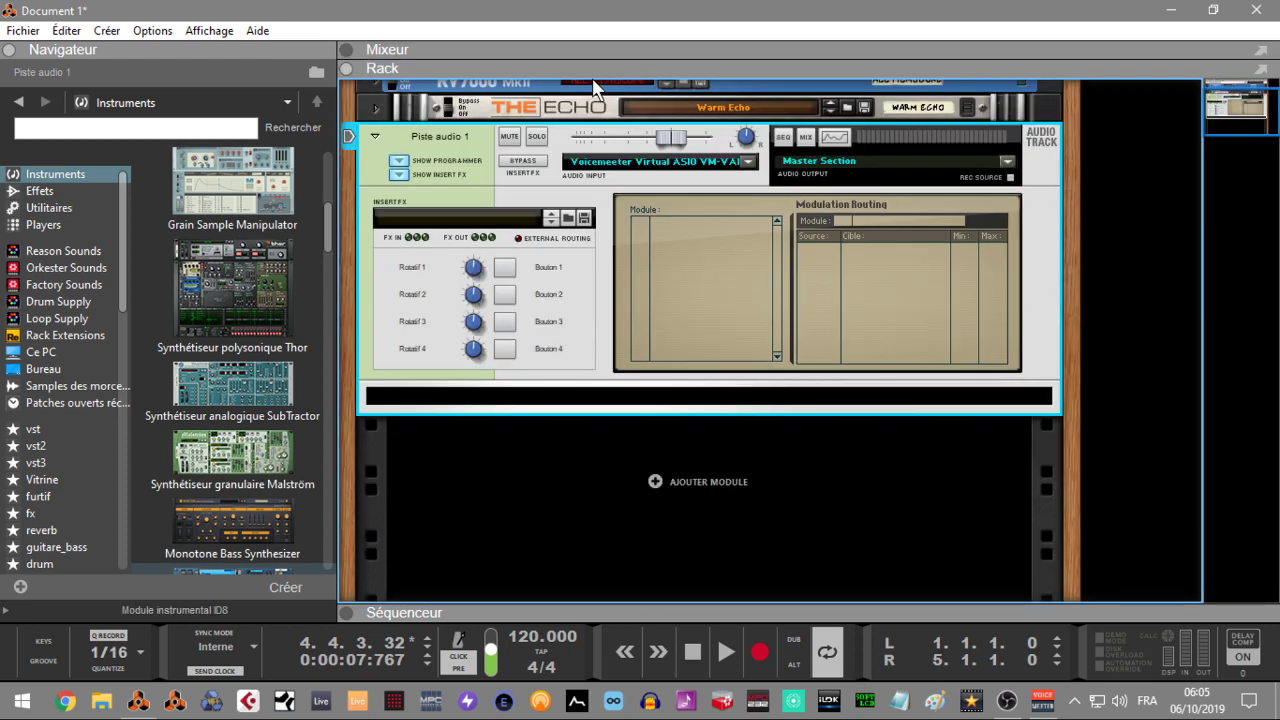
left_click_drag(1234, 121, 1237, 88)
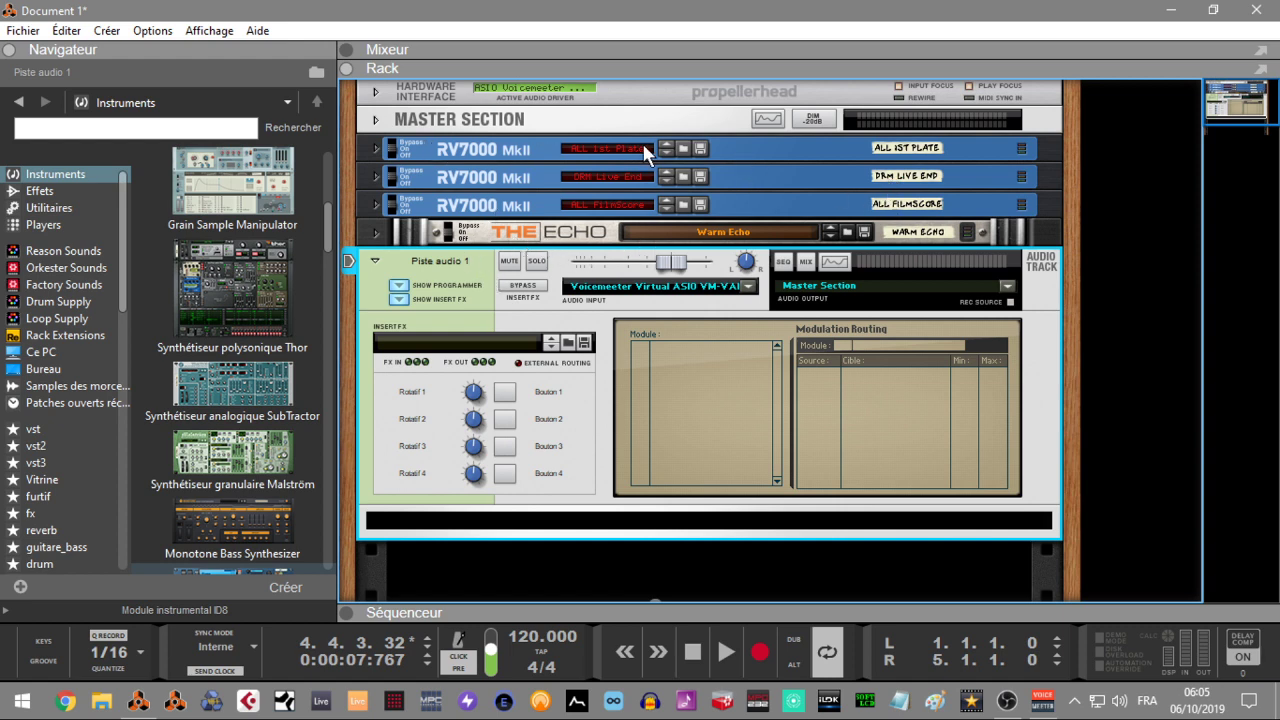
key("F5")
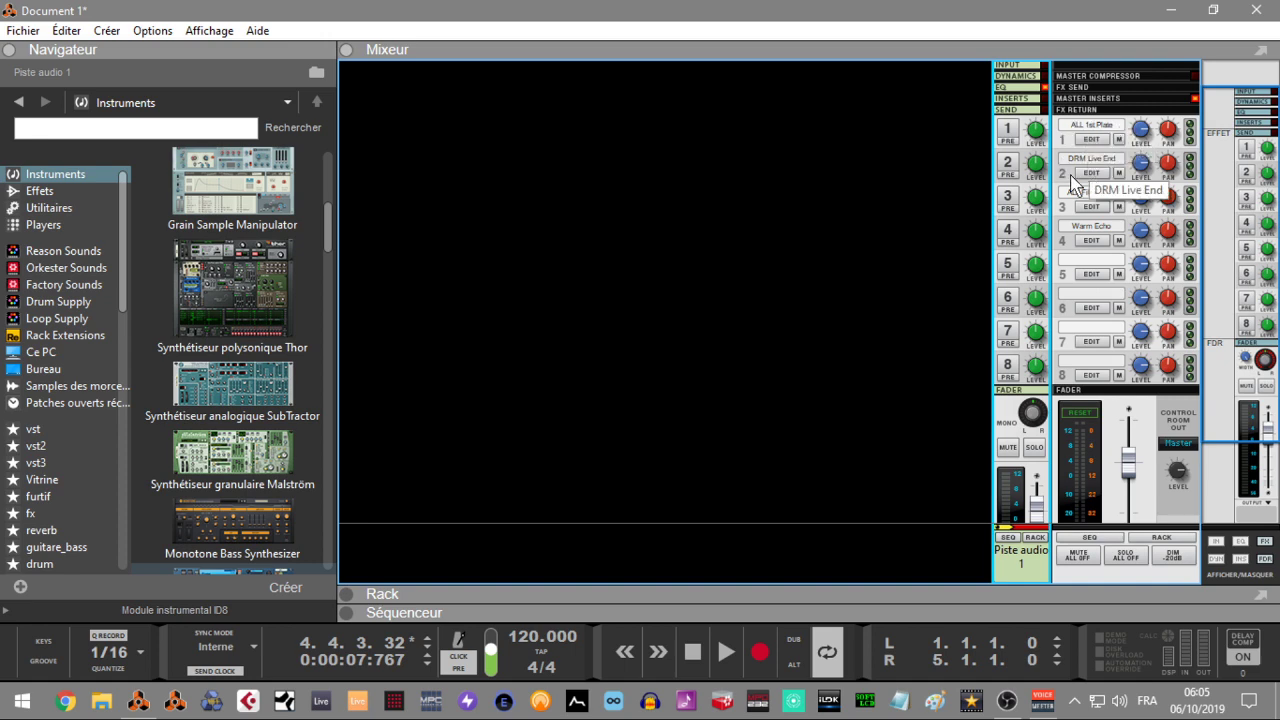
left_click(1092, 241)
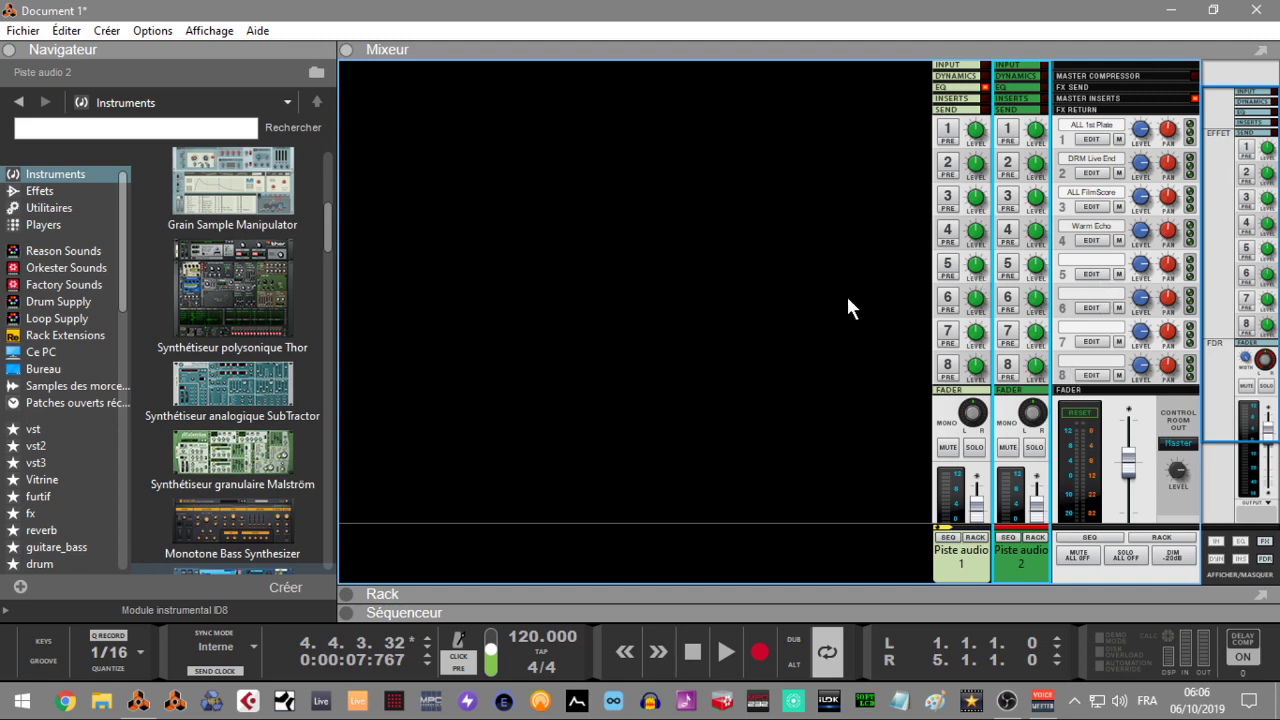
- Enable effect send 1 on audio tracks 1 and 2, and set track 1's send level to -1.34 dB
mouse_move(979, 243)
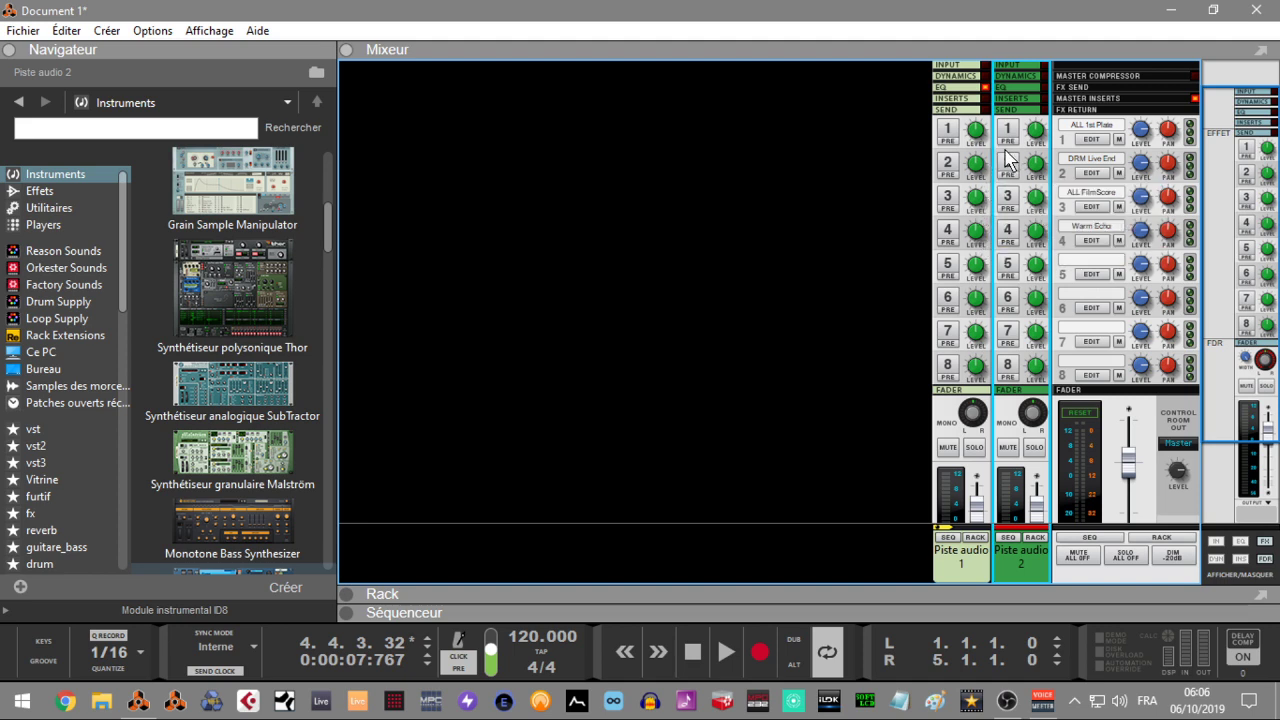
left_click(947, 136)
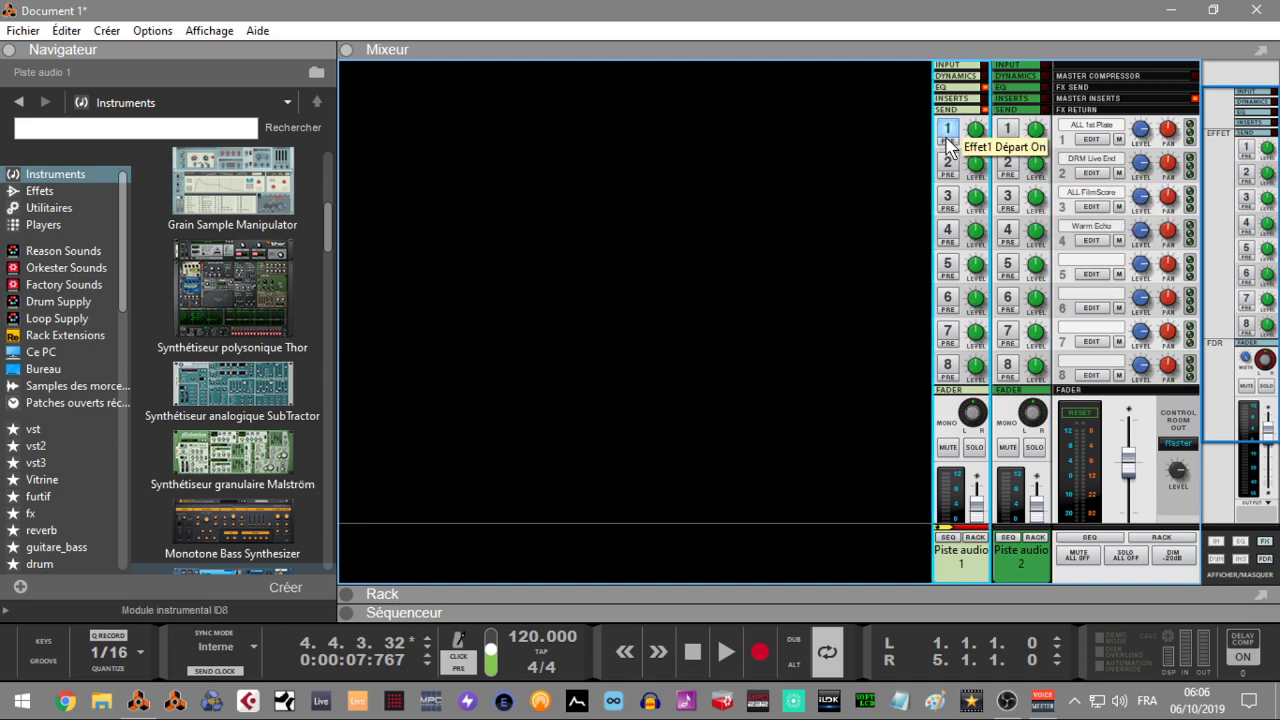
left_click(1007, 130)
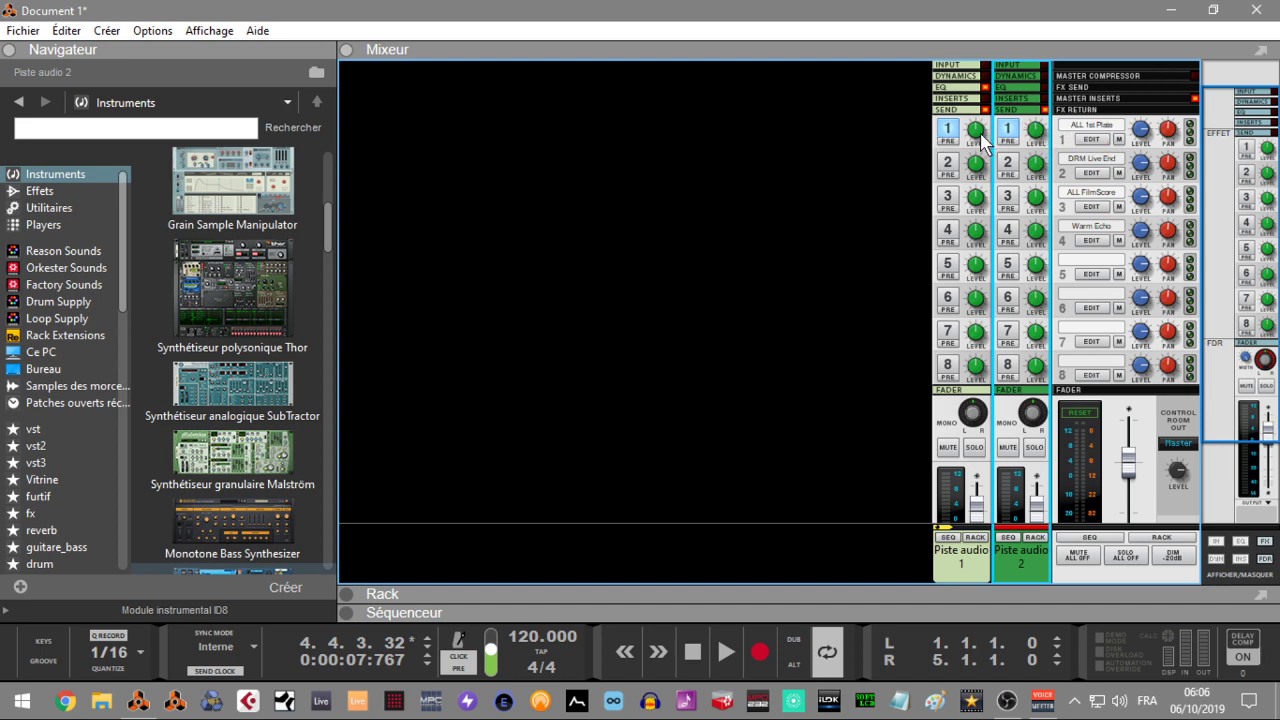
left_click(978, 128)
mouse_move(981, 122)
left_mouse_down()
mouse_move(983, 165)
mouse_move(982, 124)
left_mouse_up()
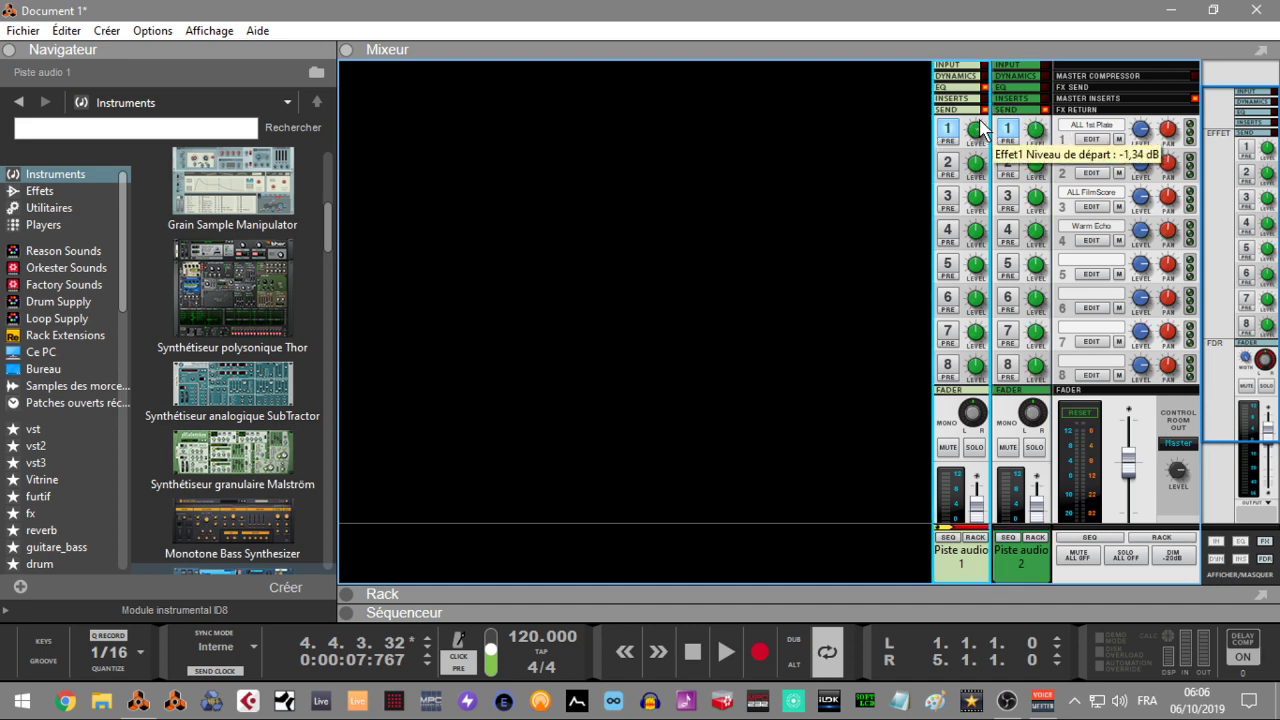
- Disable effect send 1 on both audio tracks and try the pre-fader option of track 1's send 1
left_click(949, 128)
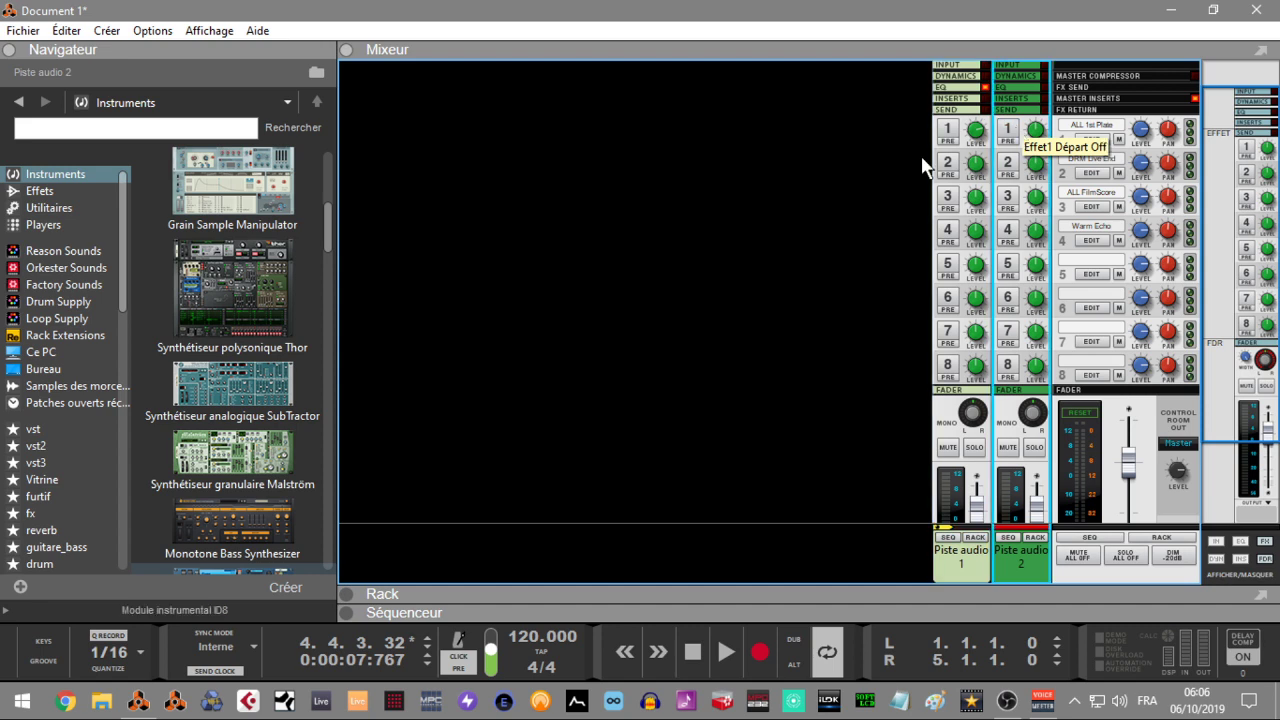
left_click(947, 143)
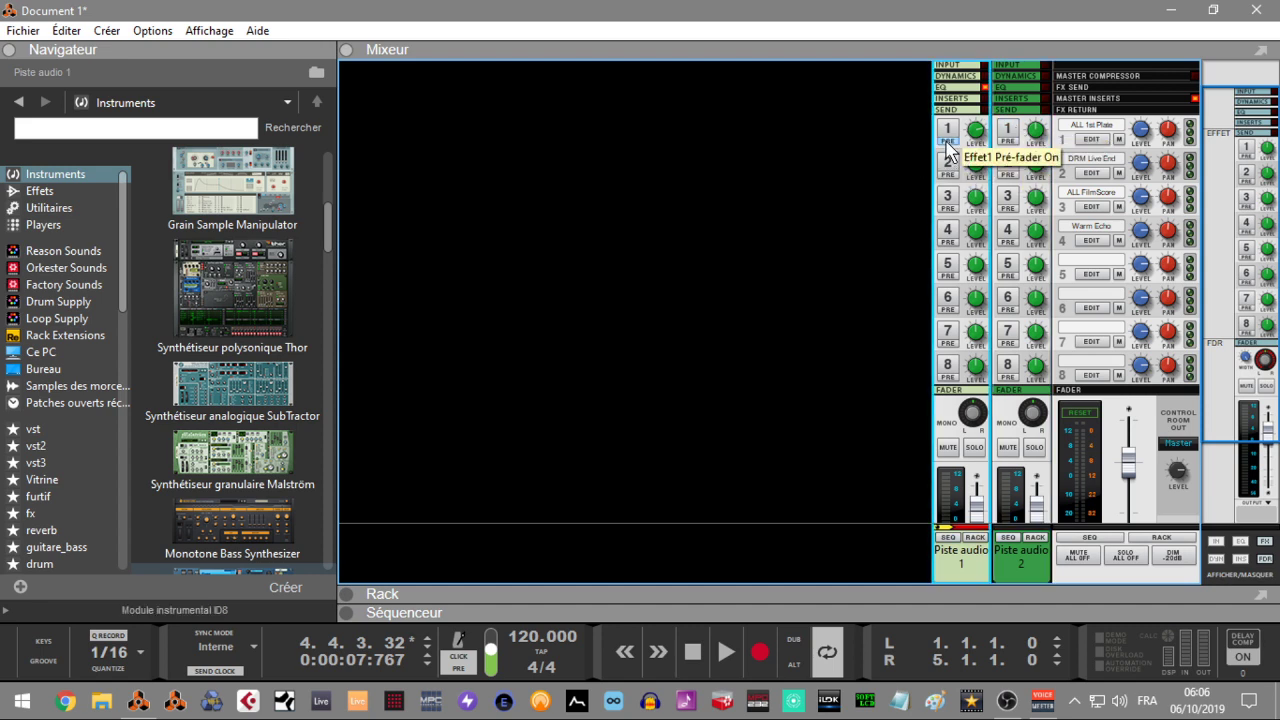
left_click(947, 143)
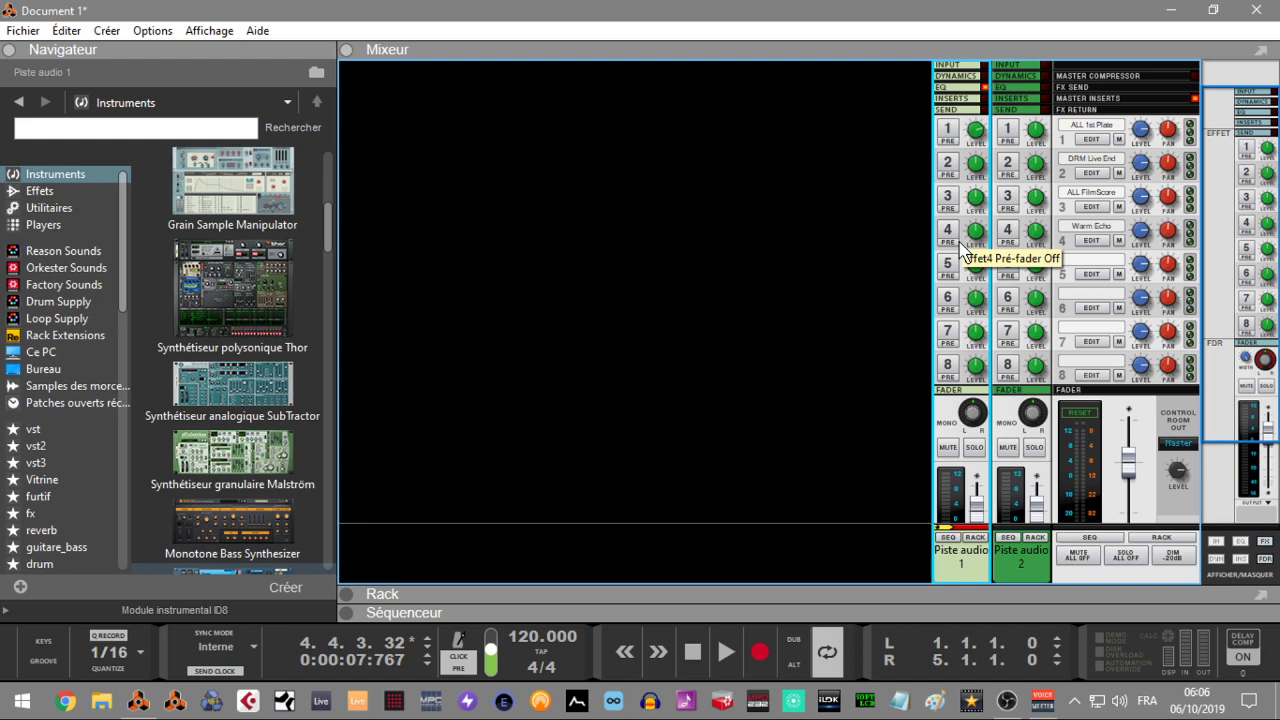
- Show the mixer's input section instead of the effect sends, and try audio track 1's input gain
left_click(1216, 541)
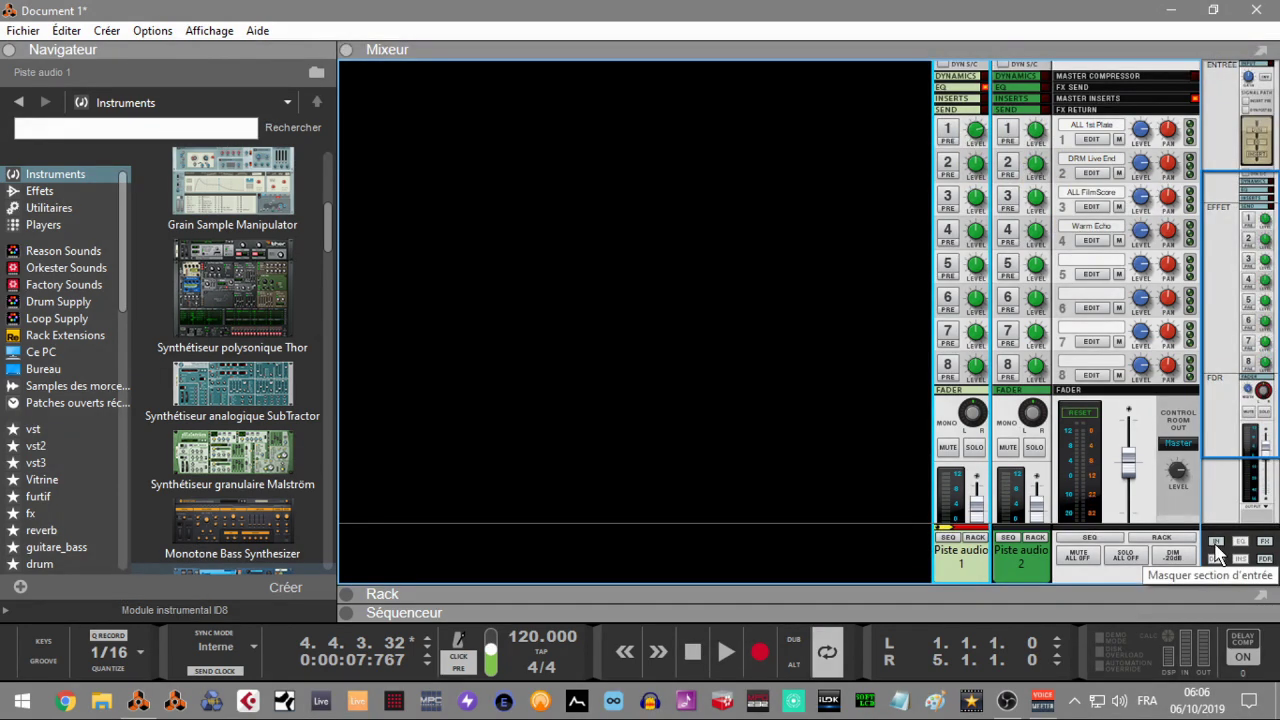
left_click(1265, 541)
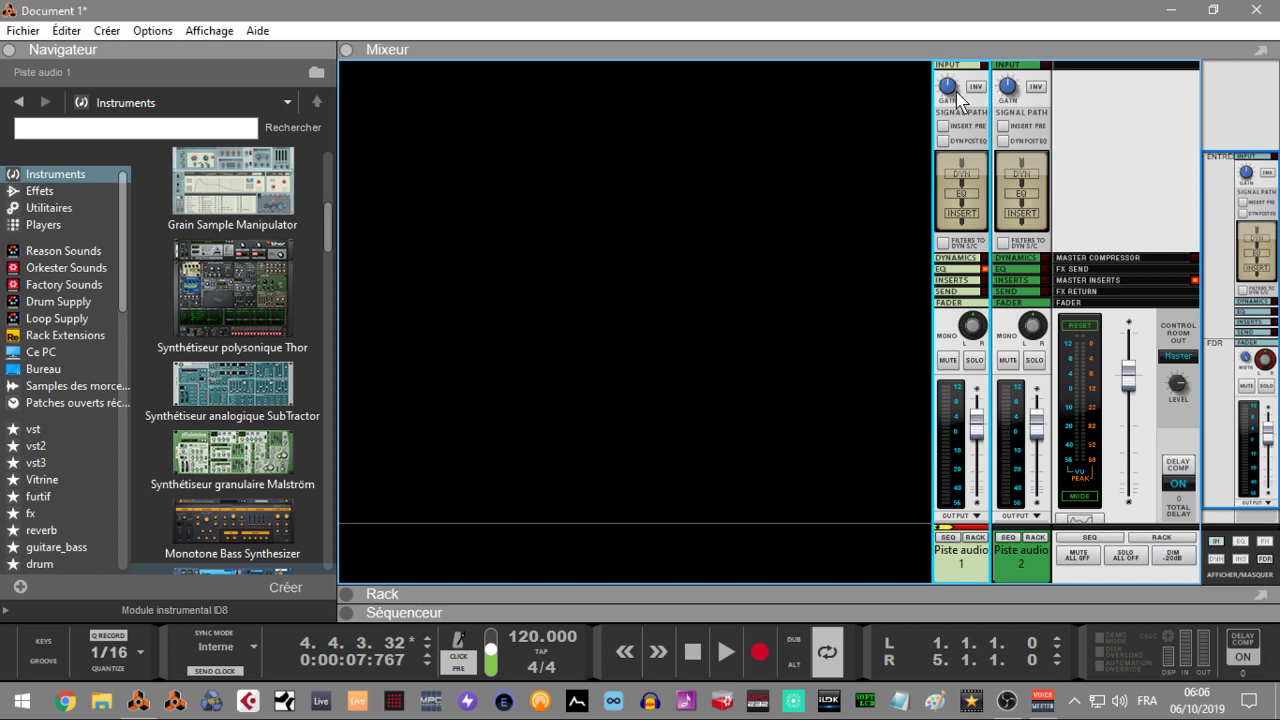
mouse_move(950, 87)
left_mouse_down()
mouse_move(942, 78)
mouse_move(941, 96)
mouse_move(974, 92)
left_mouse_up()
- Try Insert Pre and Filters to Dyn S/C on audio track 1, and enable Dyn Post EQ in its signal path
left_click(944, 128)
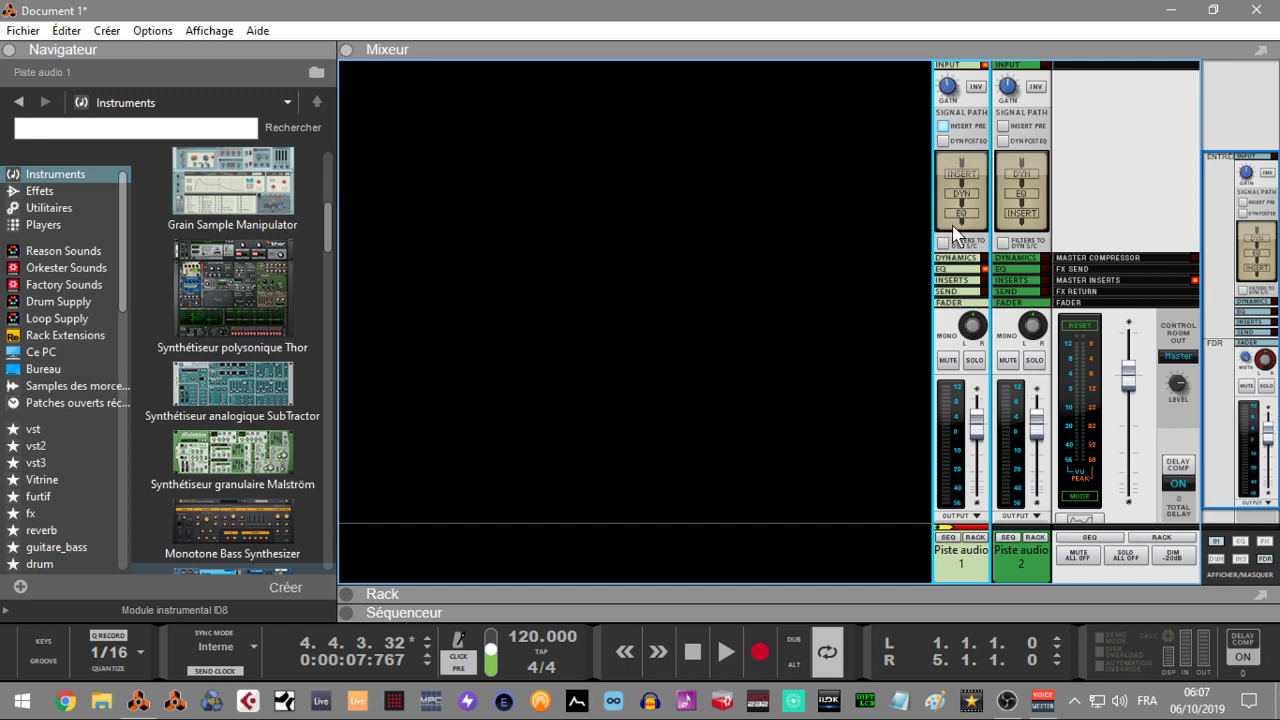
left_click(942, 126)
left_click(944, 141)
left_click(942, 243)
left_click(944, 242)
- Show the mixer's dynamics section, hide the input section, and turn on audio track 1's compressor
left_click(1217, 558)
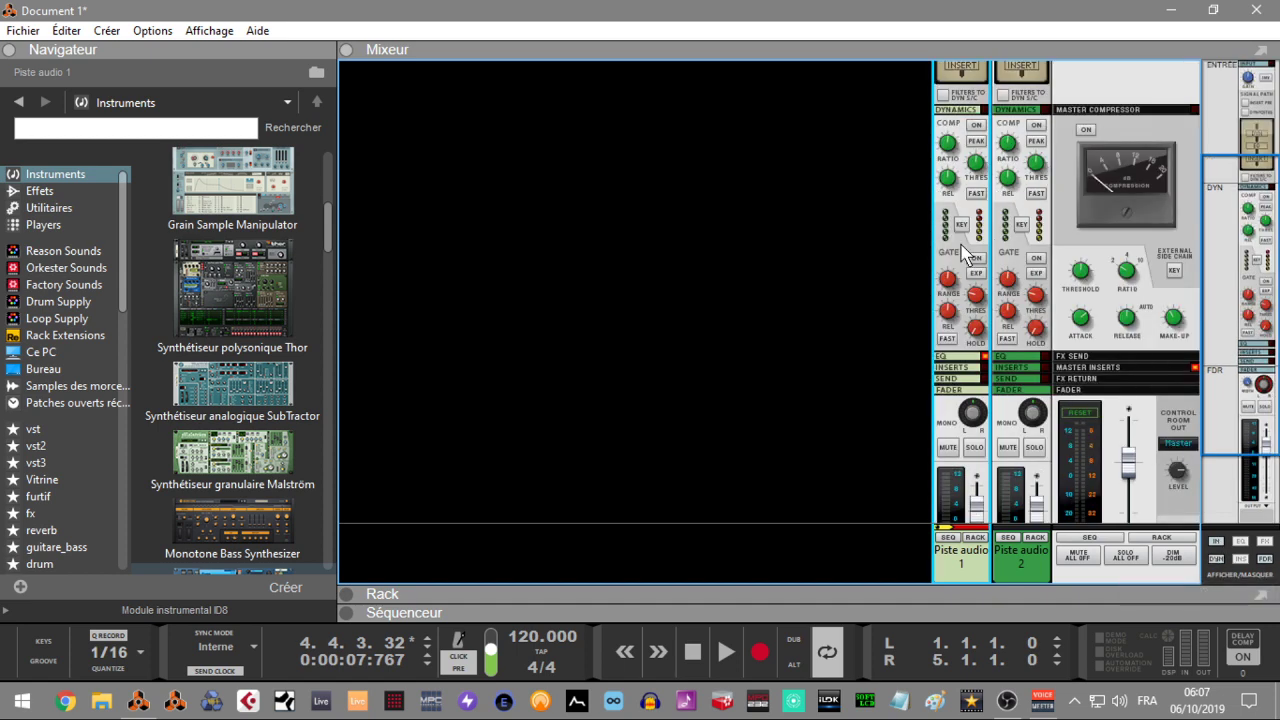
left_click(1217, 541)
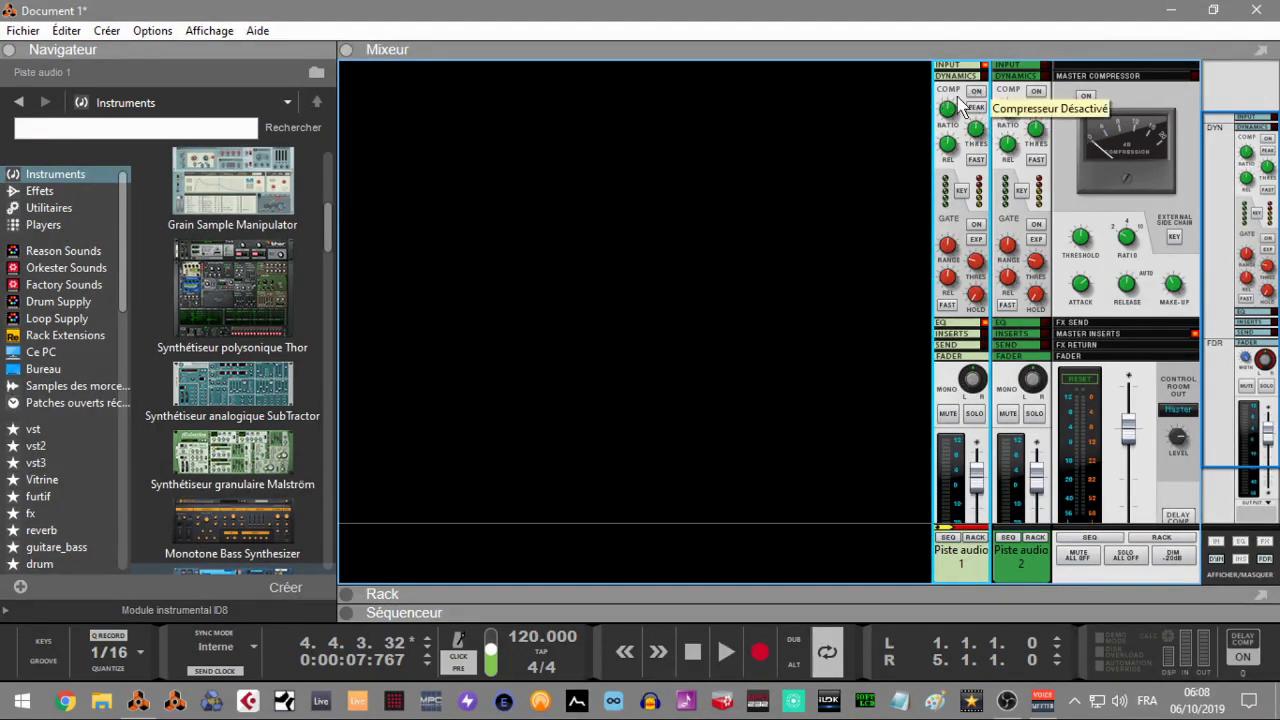
left_click(975, 92)
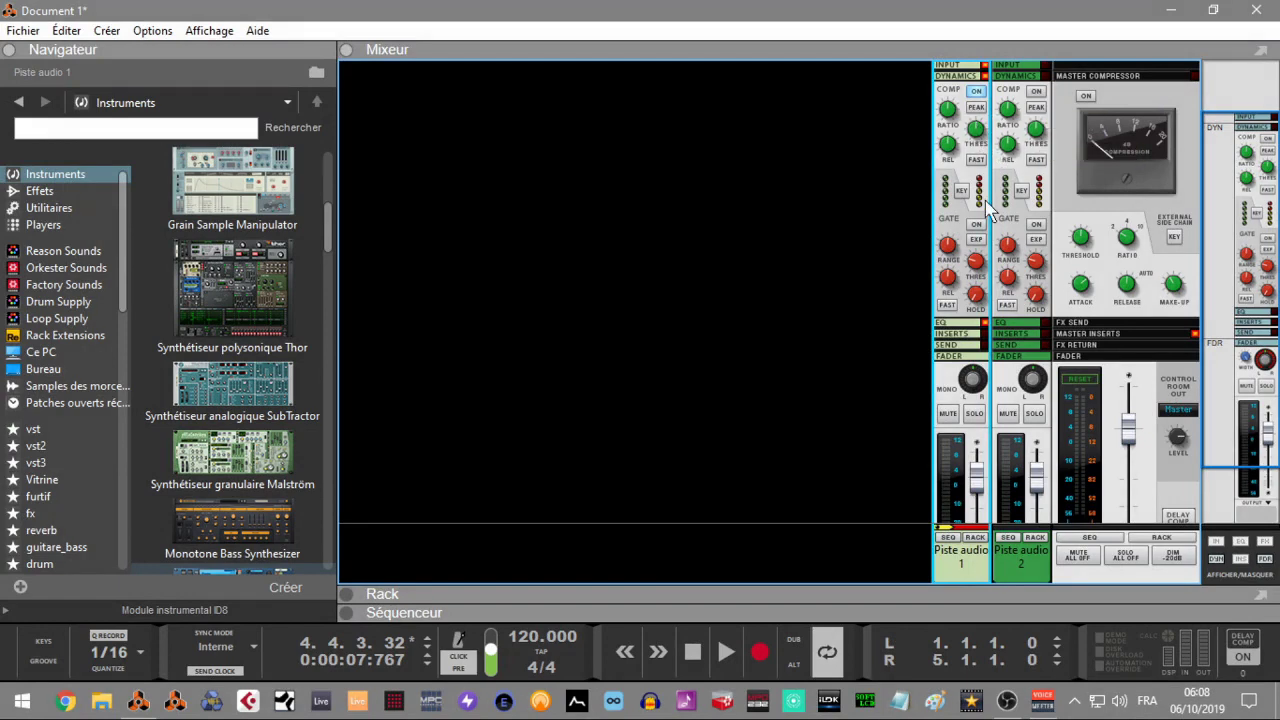
- On the rear of the rack, connect audio track 2's left and right parallel outputs to audio track 1's dynamics sidechain inputs, with Key enabled
key("F7")
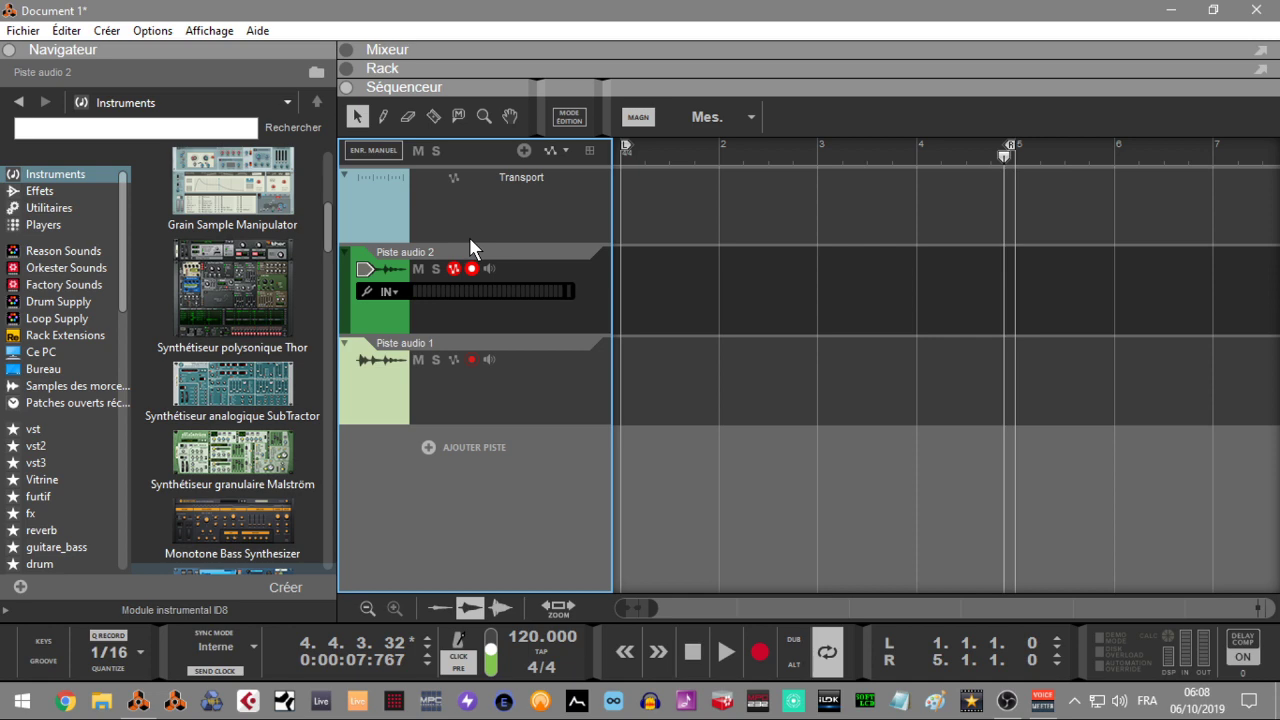
key("F6")
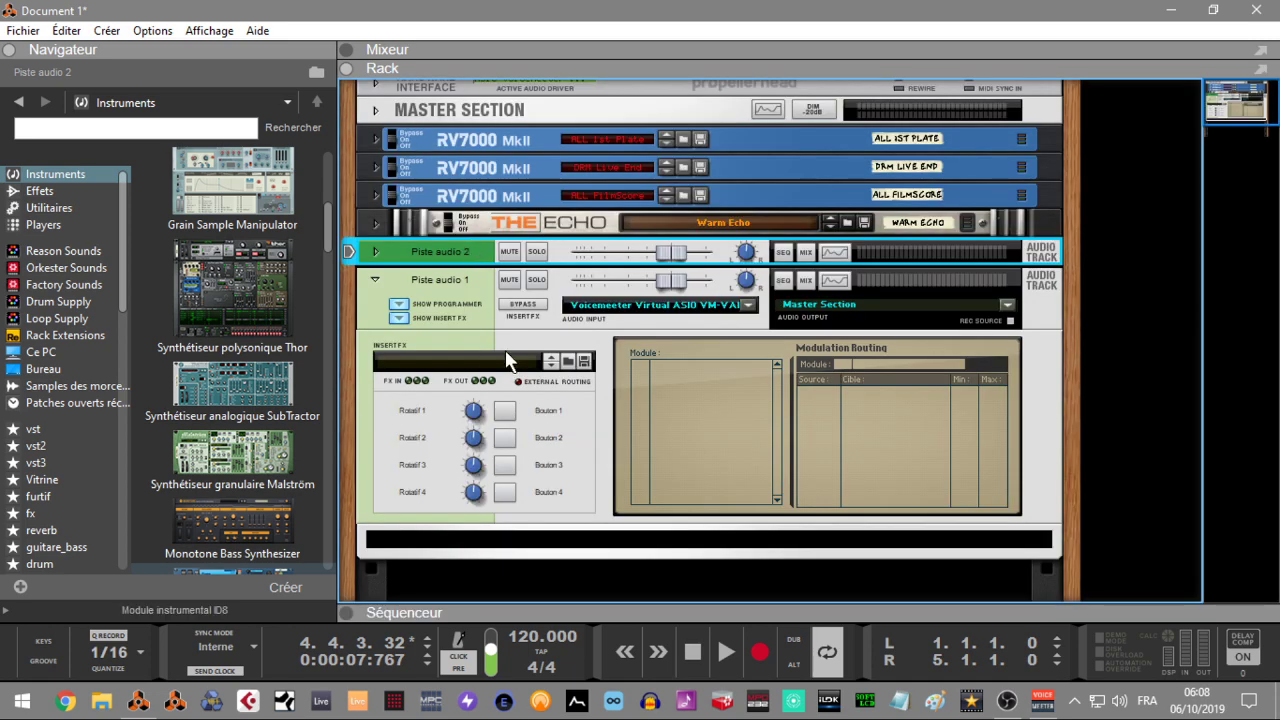
key("Tab")
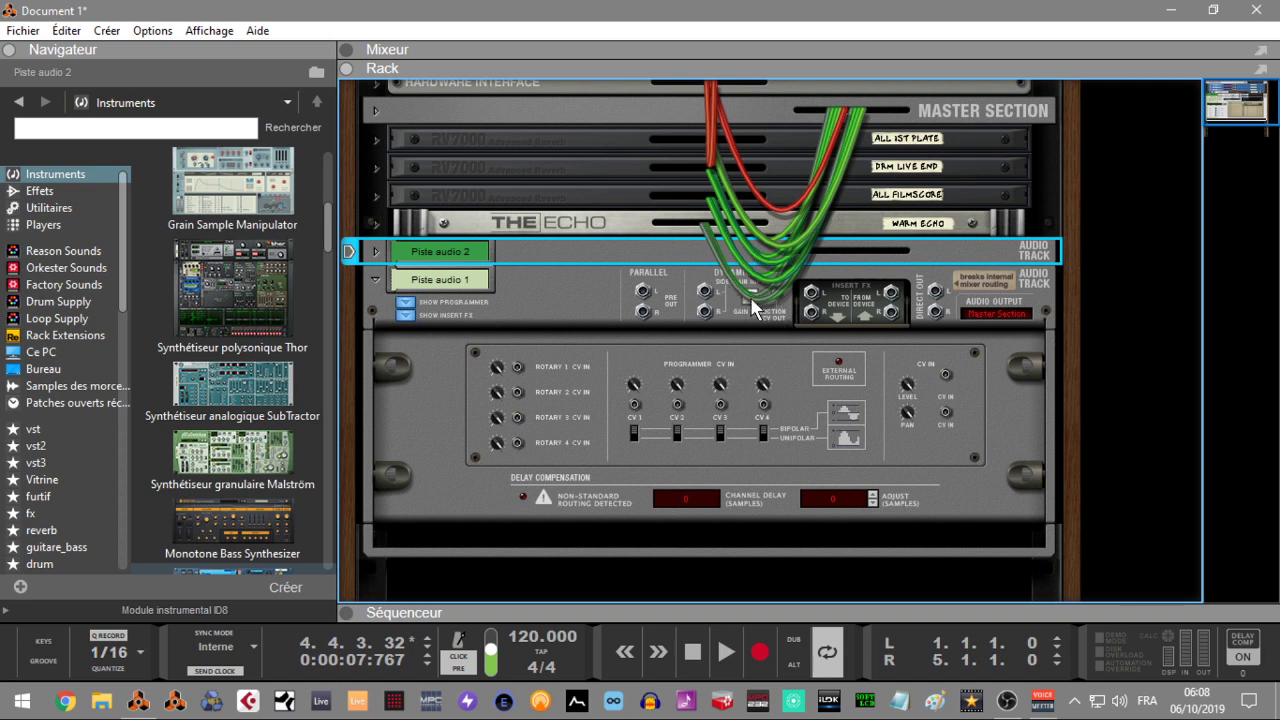
left_click(374, 252)
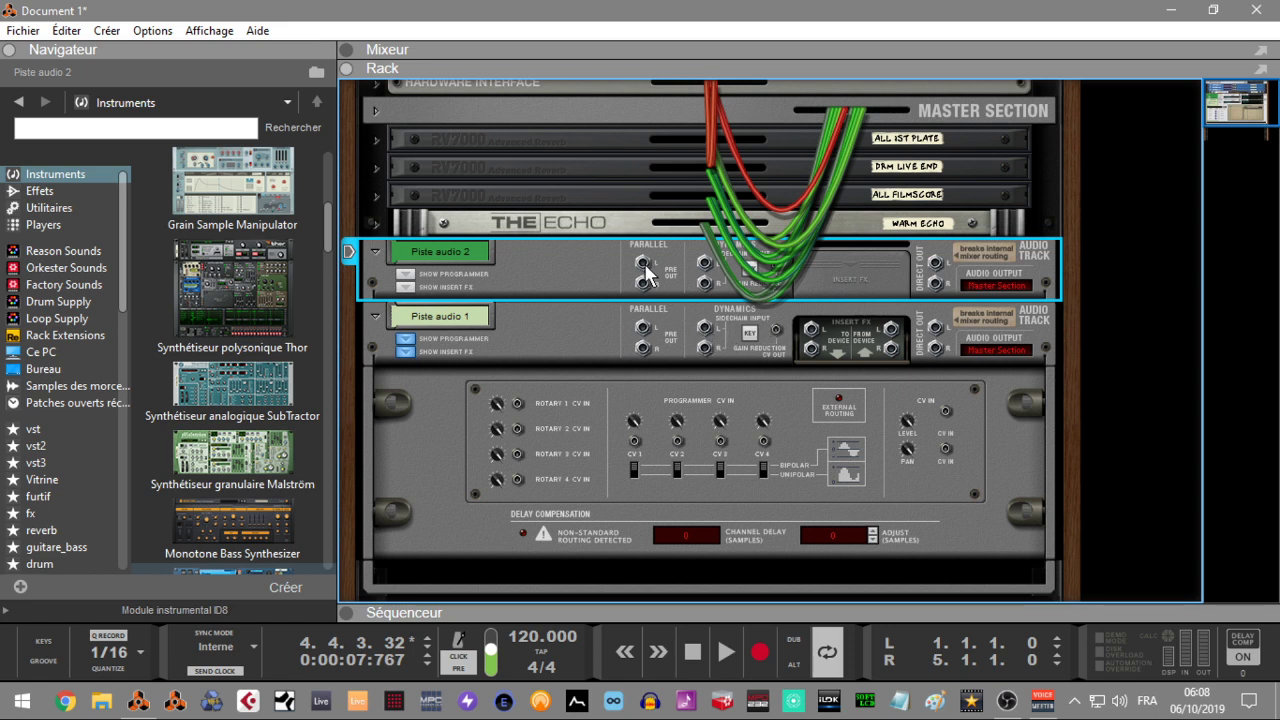
left_click_drag(643, 264, 705, 326)
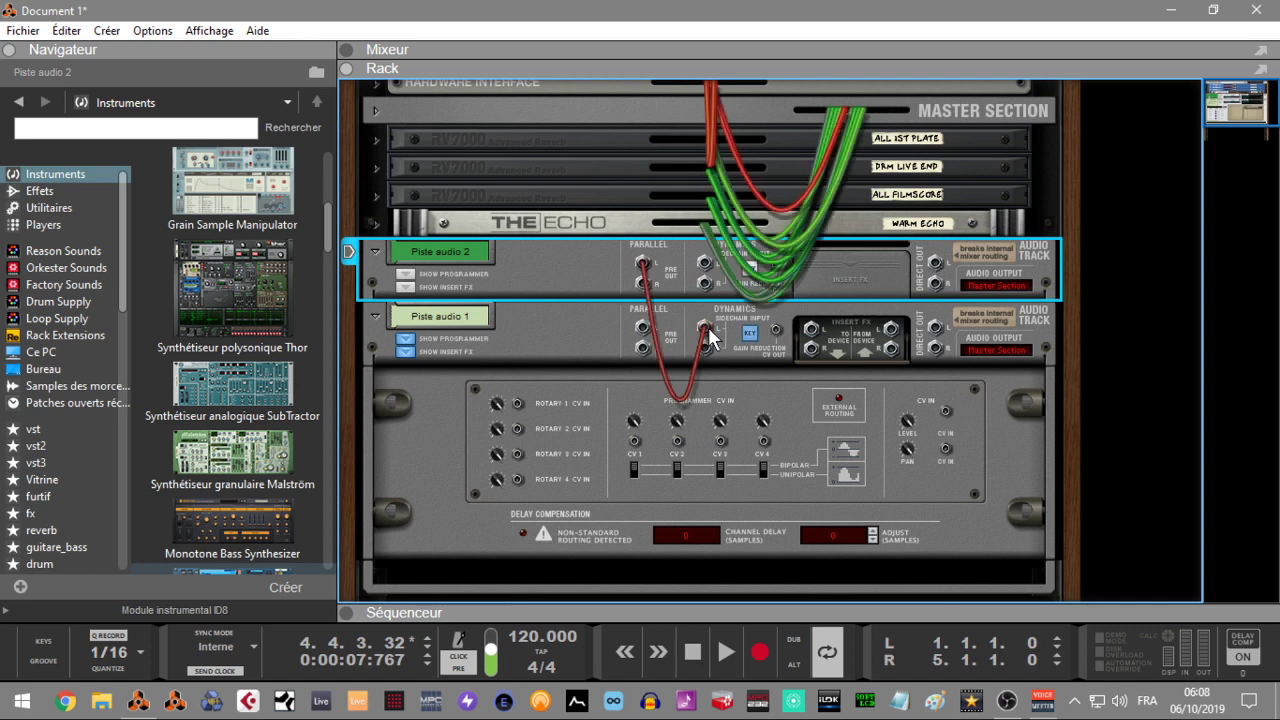
left_click_drag(640, 288, 706, 348)
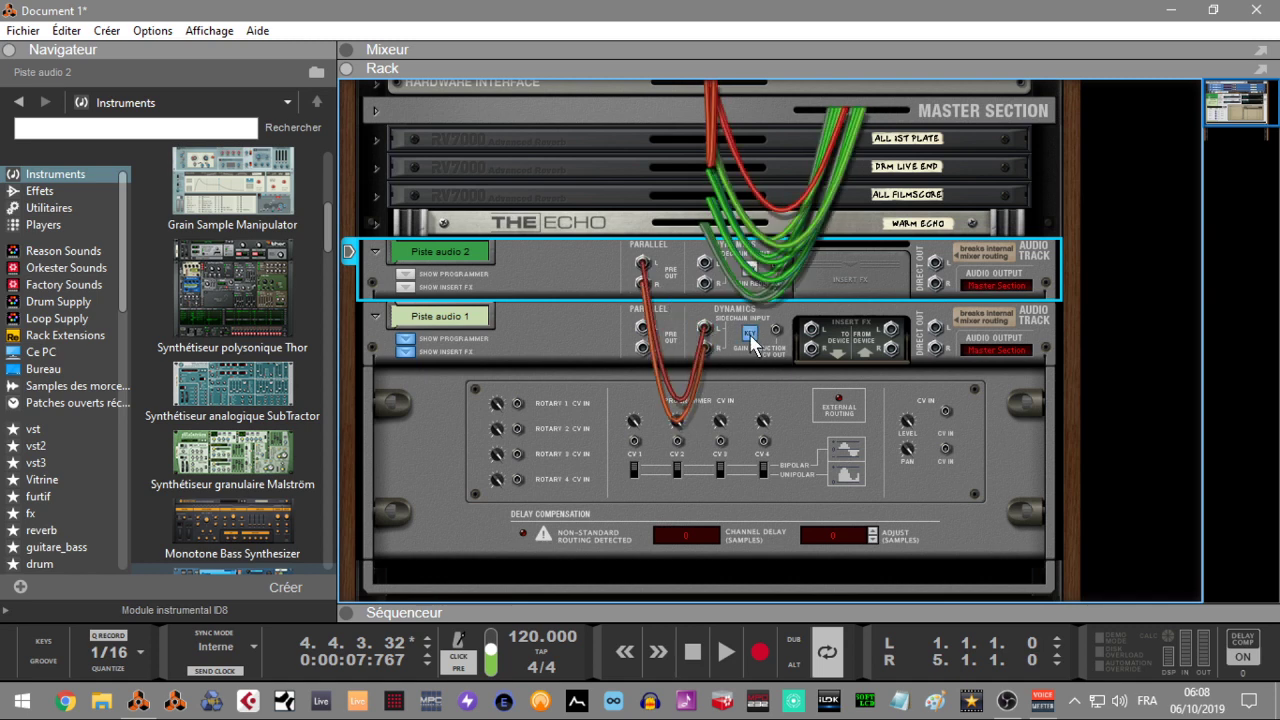
left_click(749, 335)
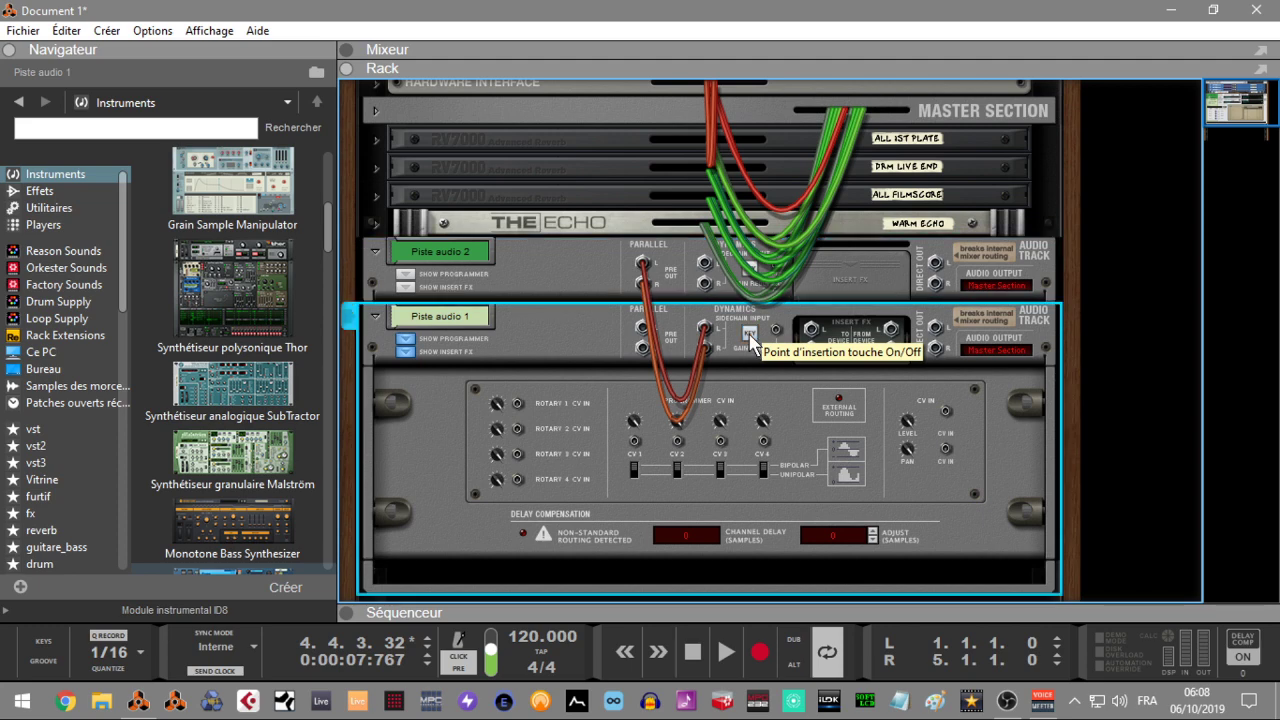
left_click(749, 335)
- Try the Fast and Peak options of audio track 1's compressor in the mixer
key("F5")
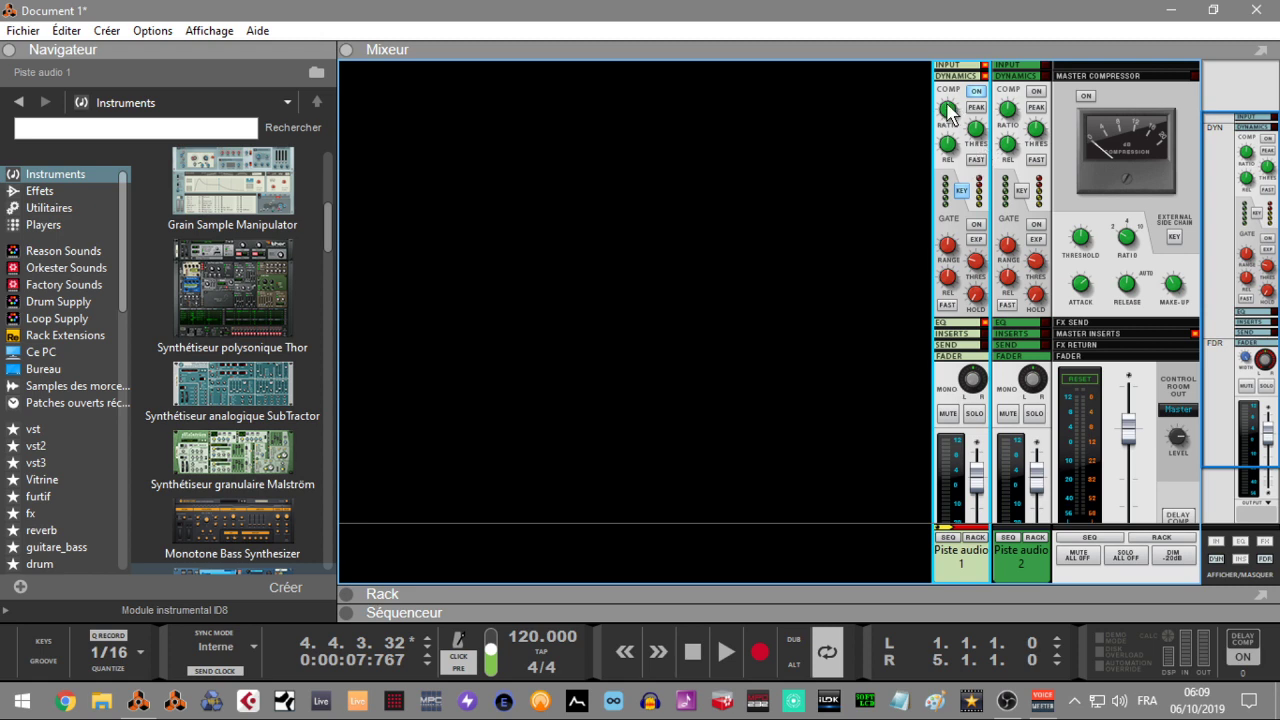
left_click(977, 162)
left_click(977, 162)
left_click(977, 108)
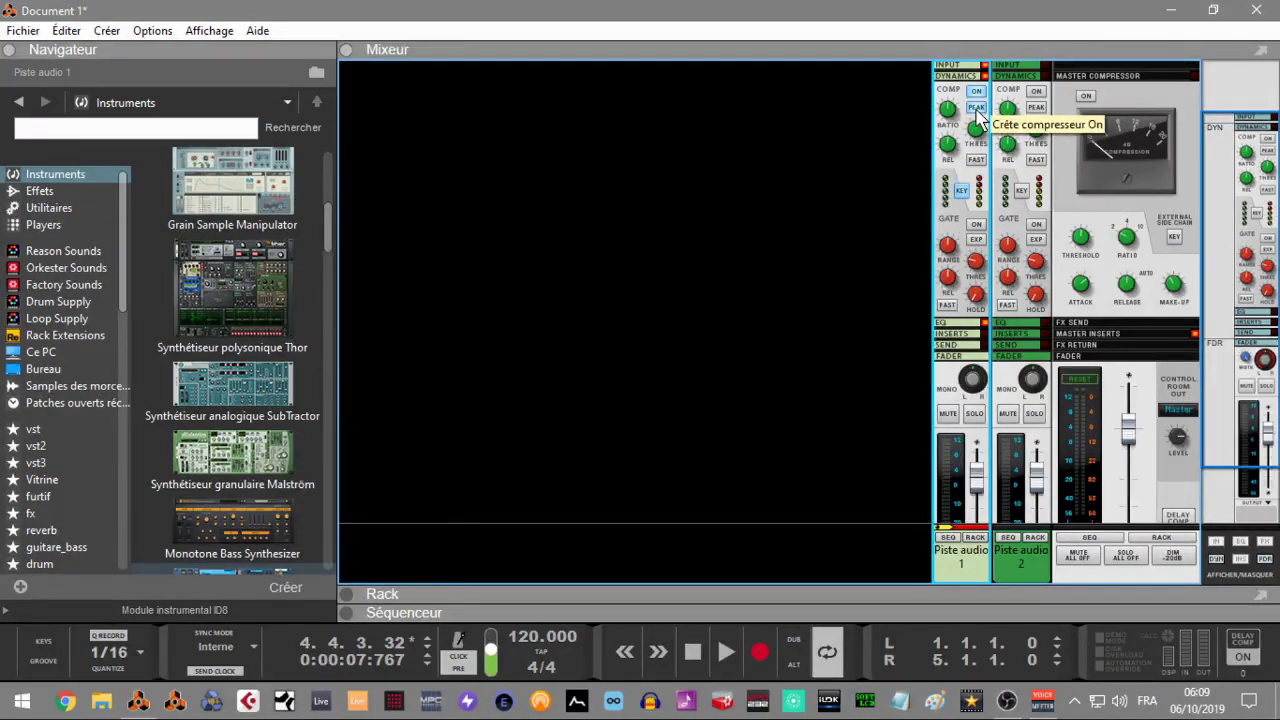
left_click(977, 110)
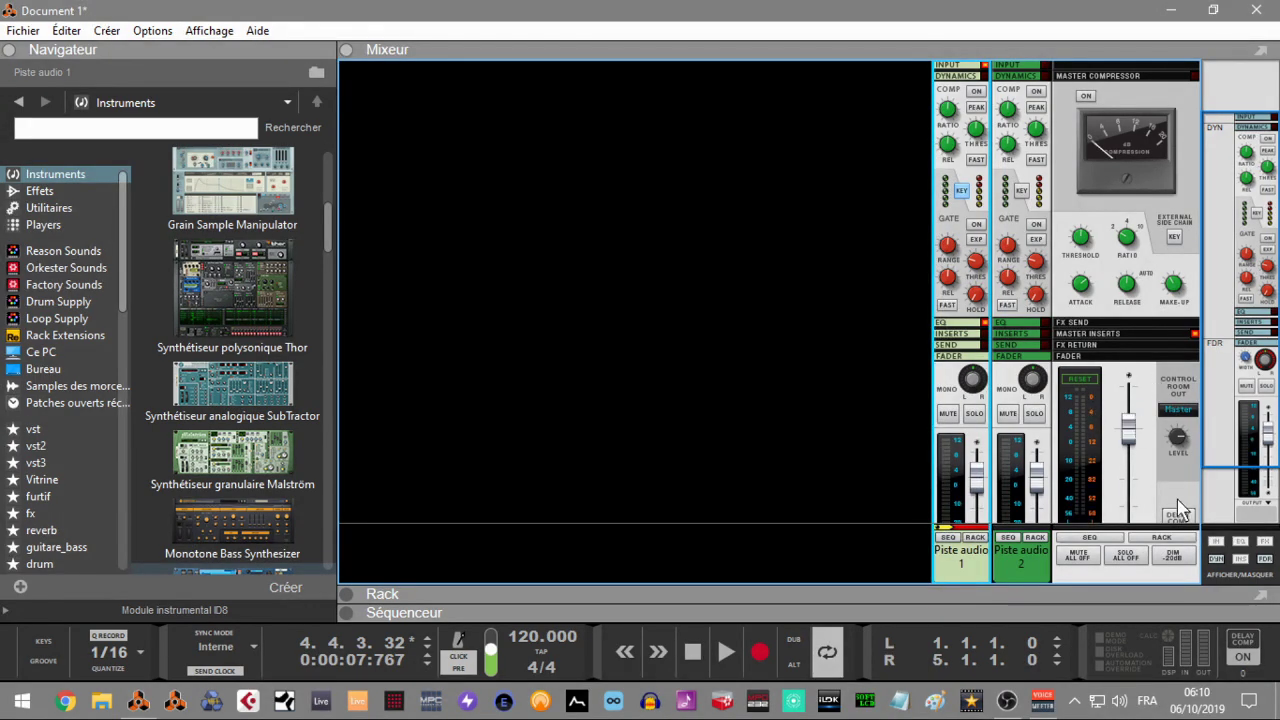
- Turn on the master compressor and try different positions of its ratio knob
scroll(1248, 365, "down", 1)
scroll(1248, 365, "up", 1)
left_click(1085, 96)
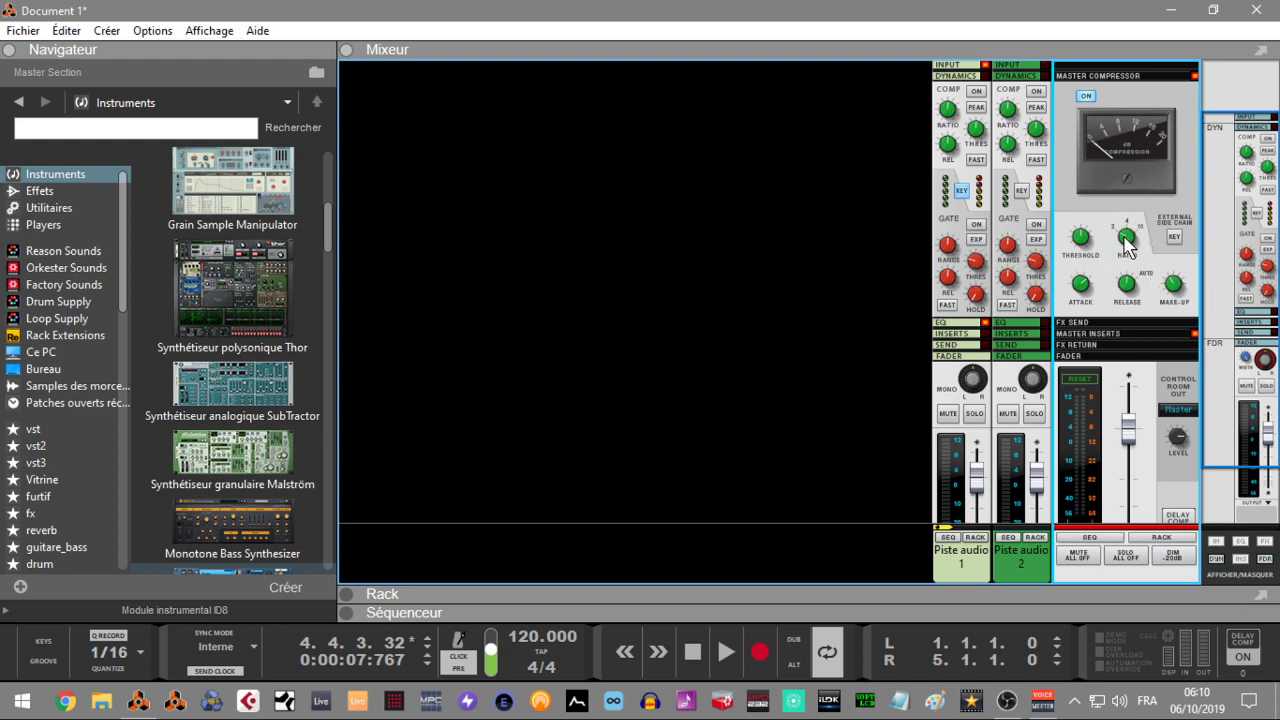
left_click_drag(1126, 245, 1133, 135)
left_click_drag(1133, 242, 1128, 302)
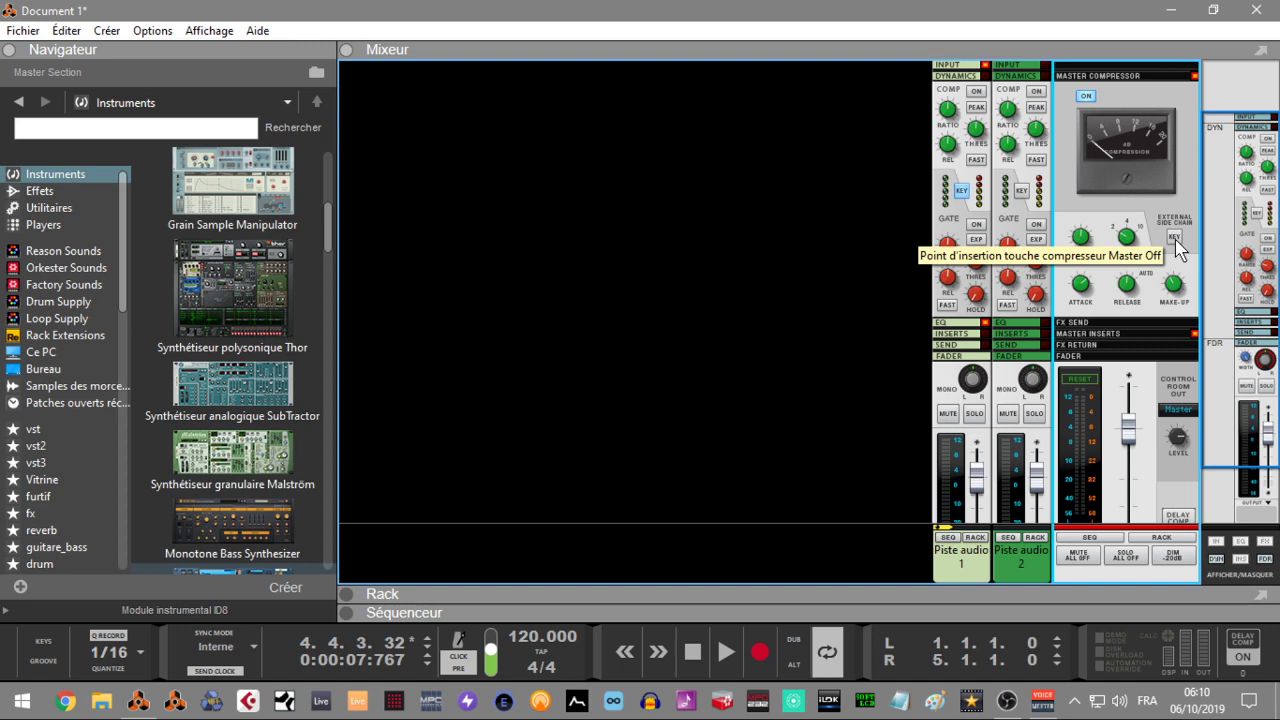
- Unfold the Master Section on the rear of the rack and move audio track 2's parallel output cables to its dynamics sidechain inputs, with Key enabled
left_click(1175, 238)
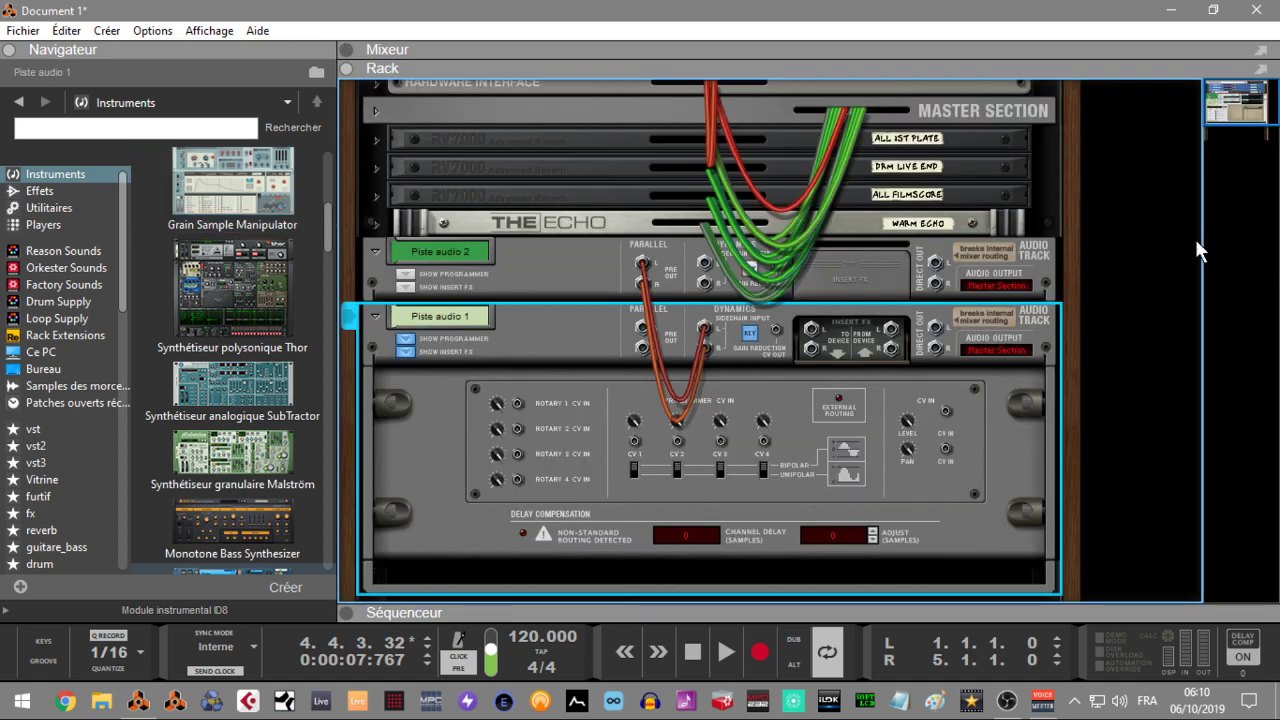
left_click(1218, 80)
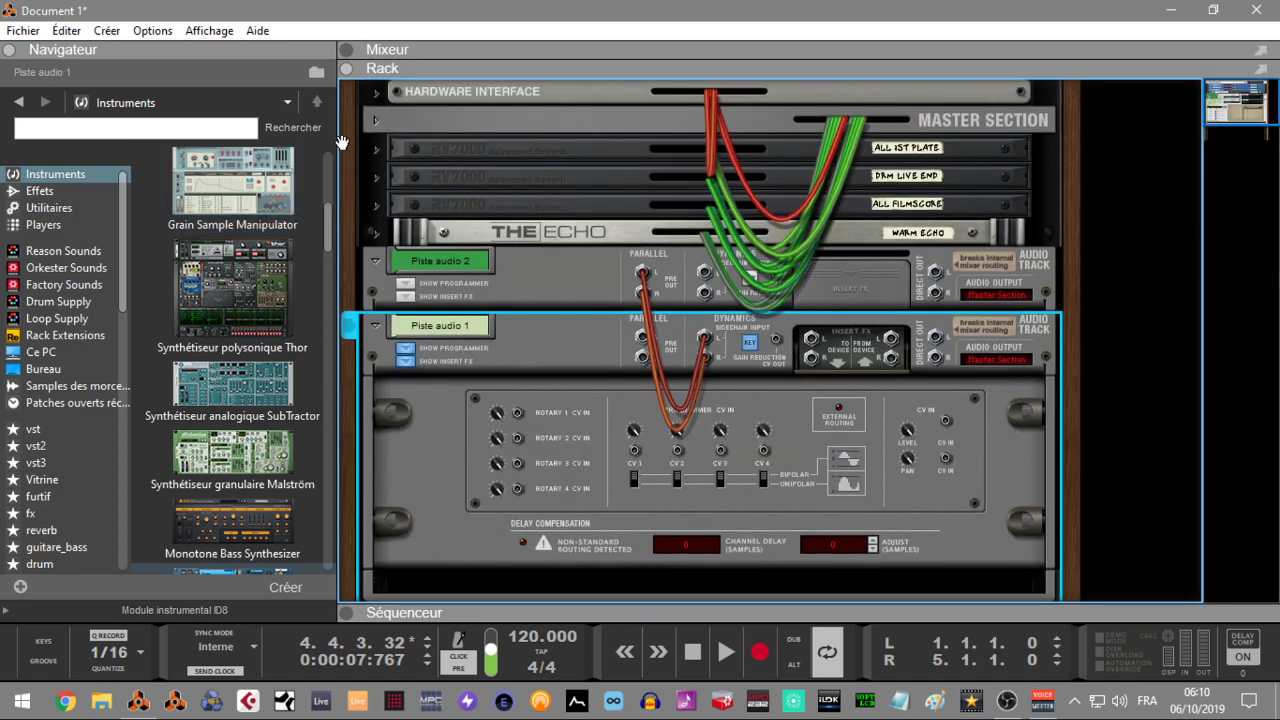
left_click(377, 119)
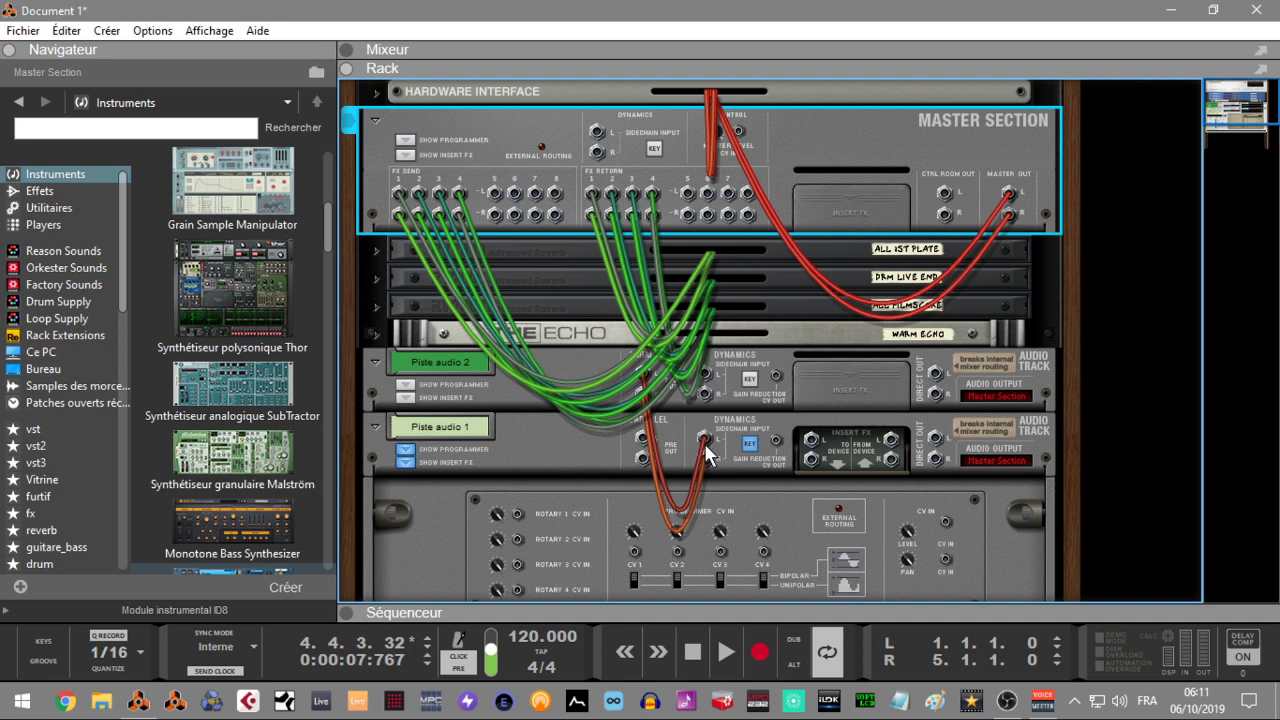
left_click_drag(706, 446, 597, 129)
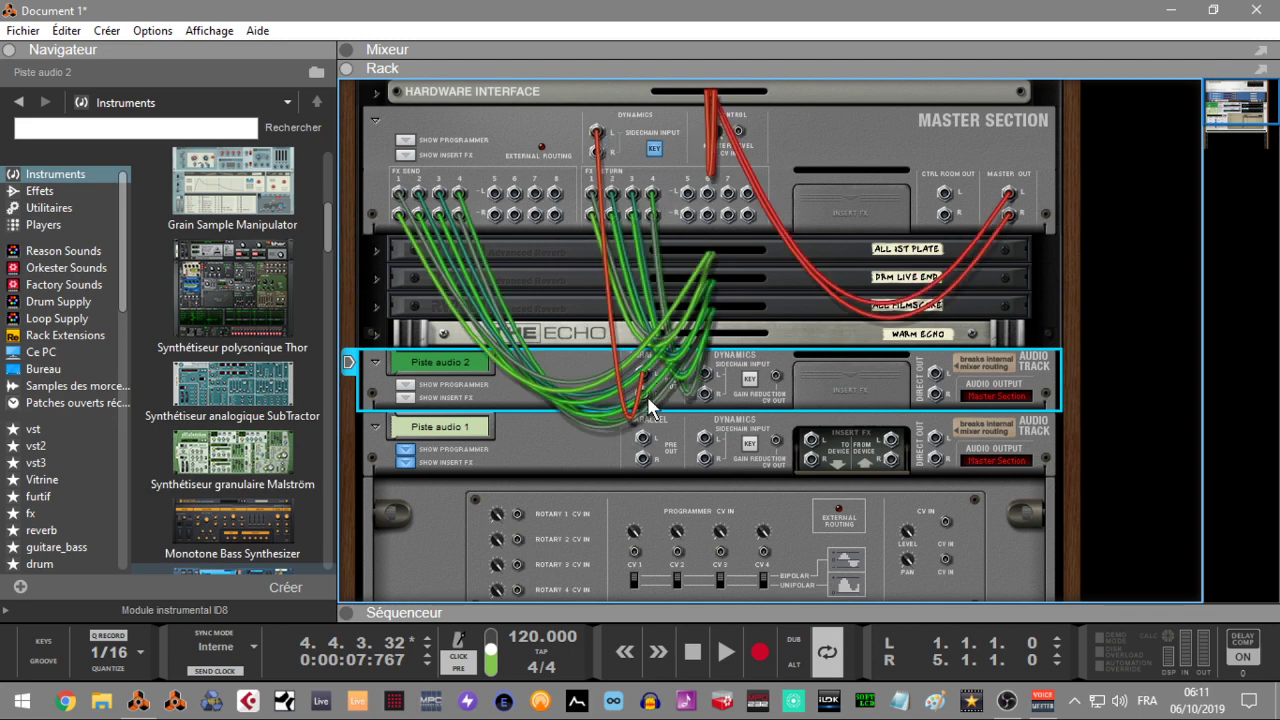
left_click_drag(642, 393, 597, 151)
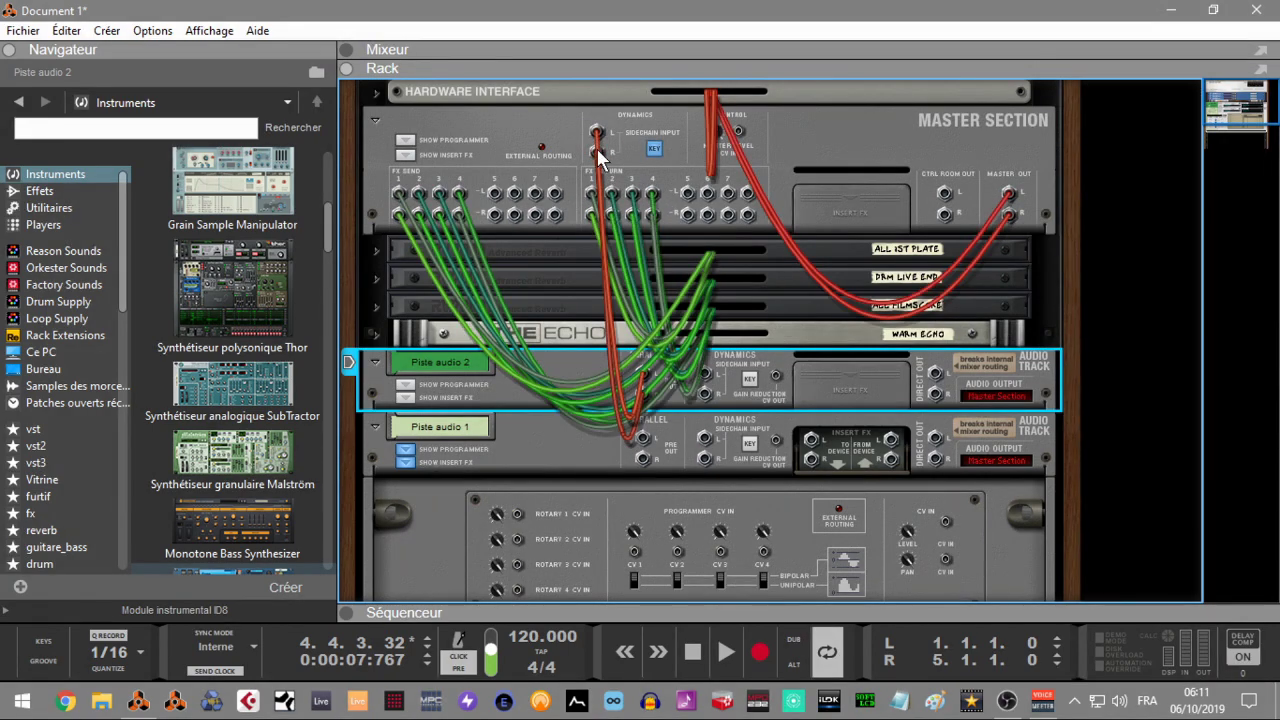
left_click(651, 150)
key("F5")
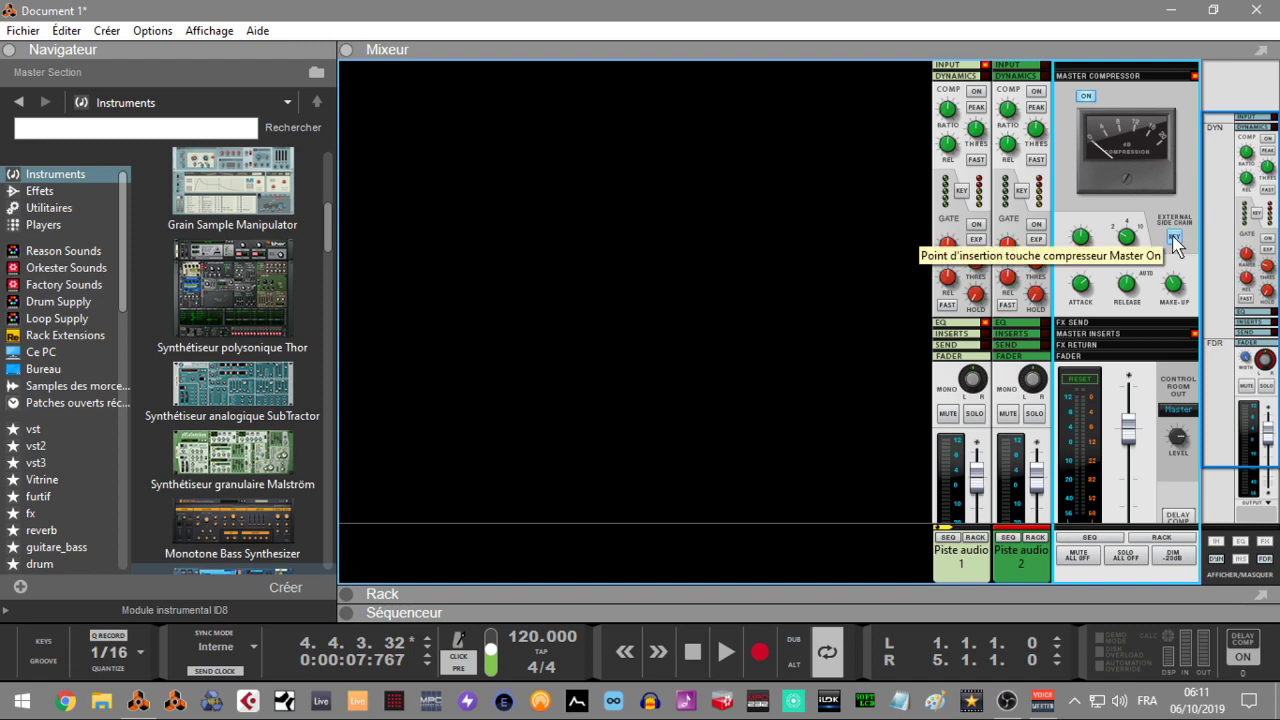
- Disconnect both sidechain cables from the rear of the Master Section and check the master compressor's Key state in the mixer
key("F6")
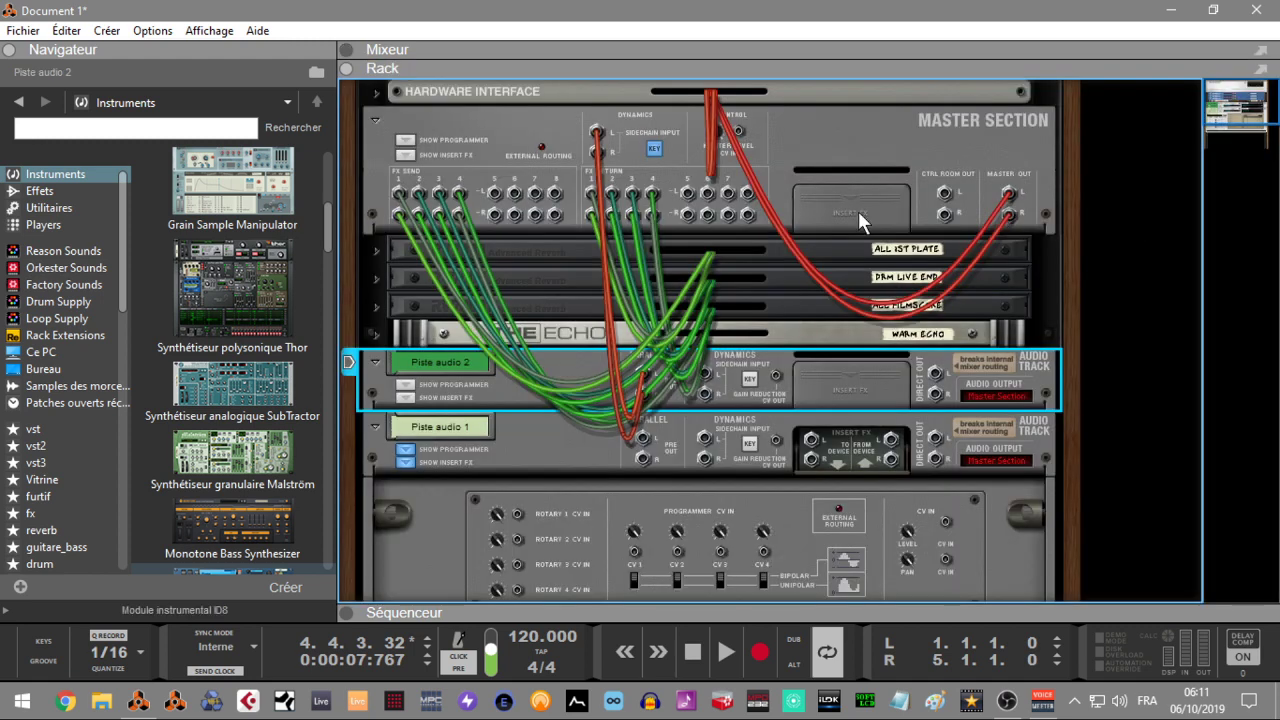
mouse_move(596, 131)
left_mouse_down()
mouse_move(571, 163)
mouse_move(595, 156)
left_mouse_up()
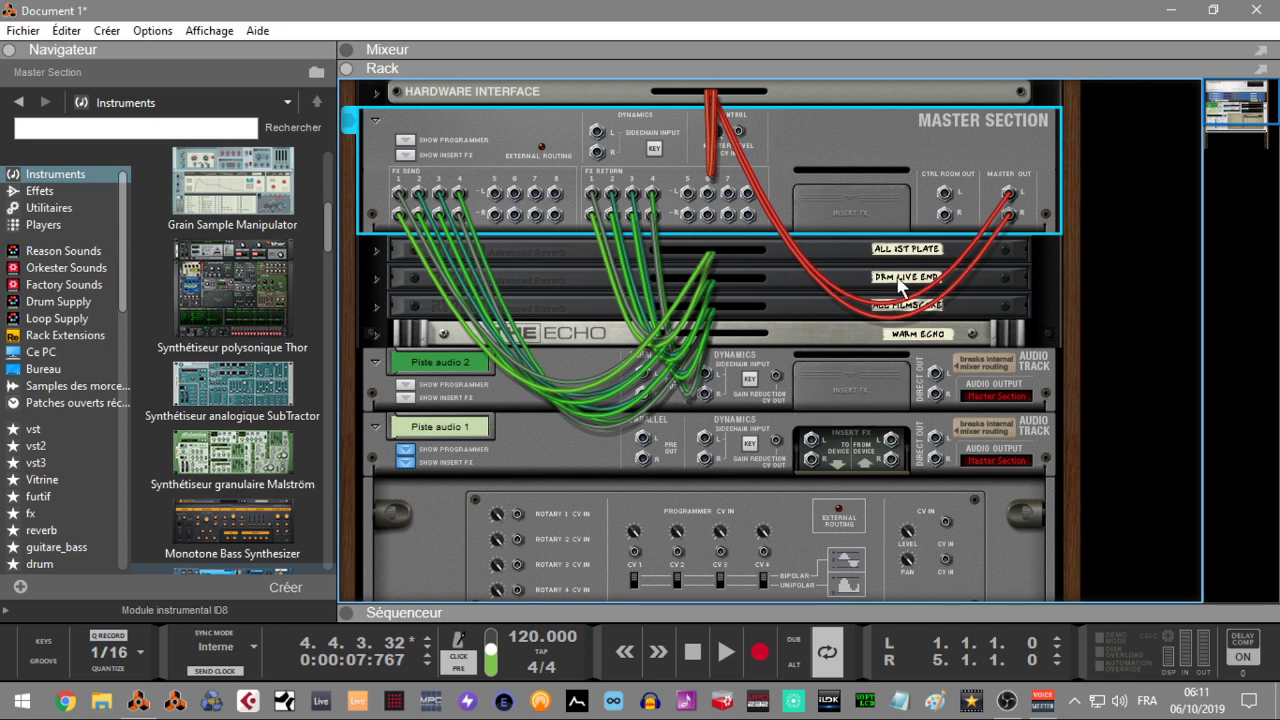
key("F5")
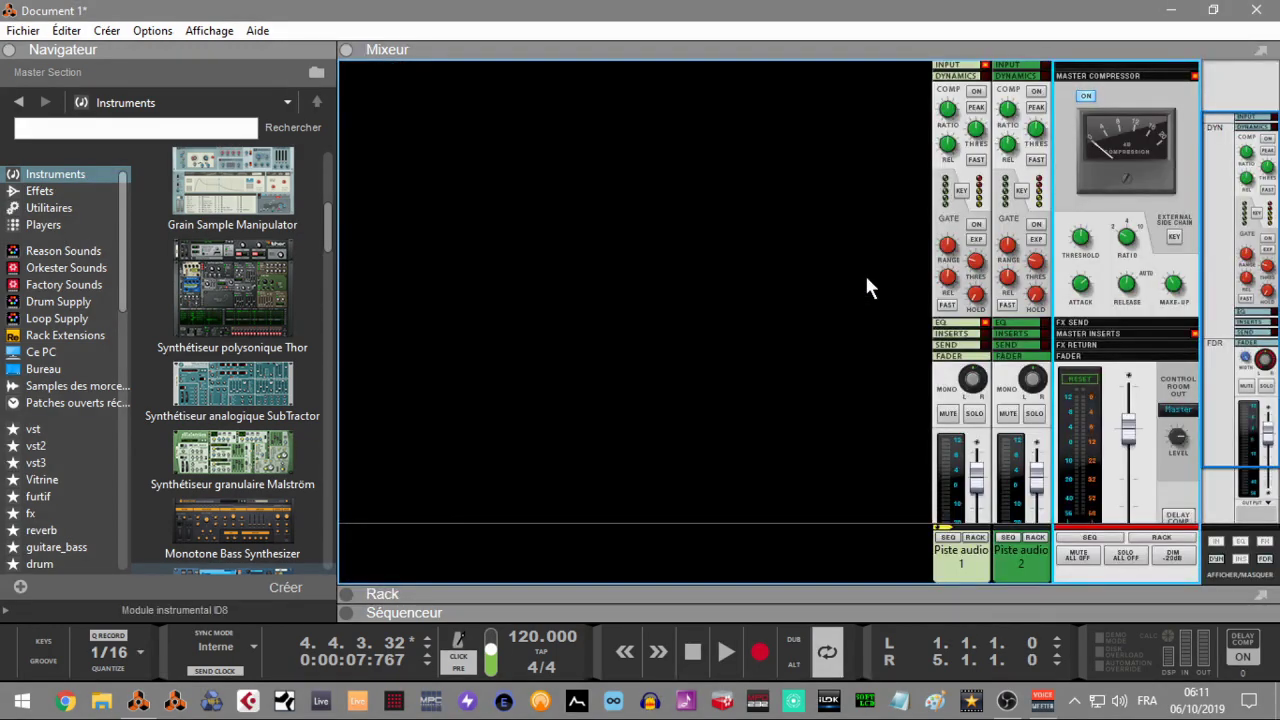
- Cycle the main view between the rack, the sequencer and the mixer, finishing on the mixer
key("F6")
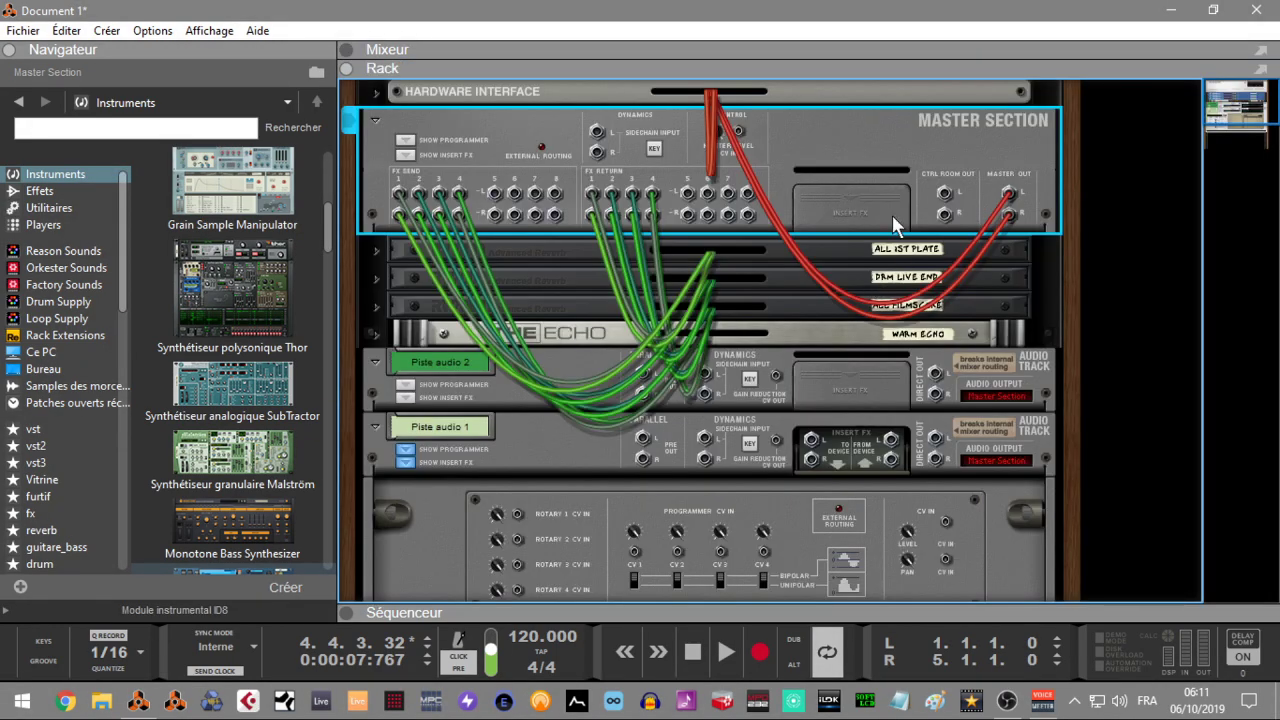
key("F7")
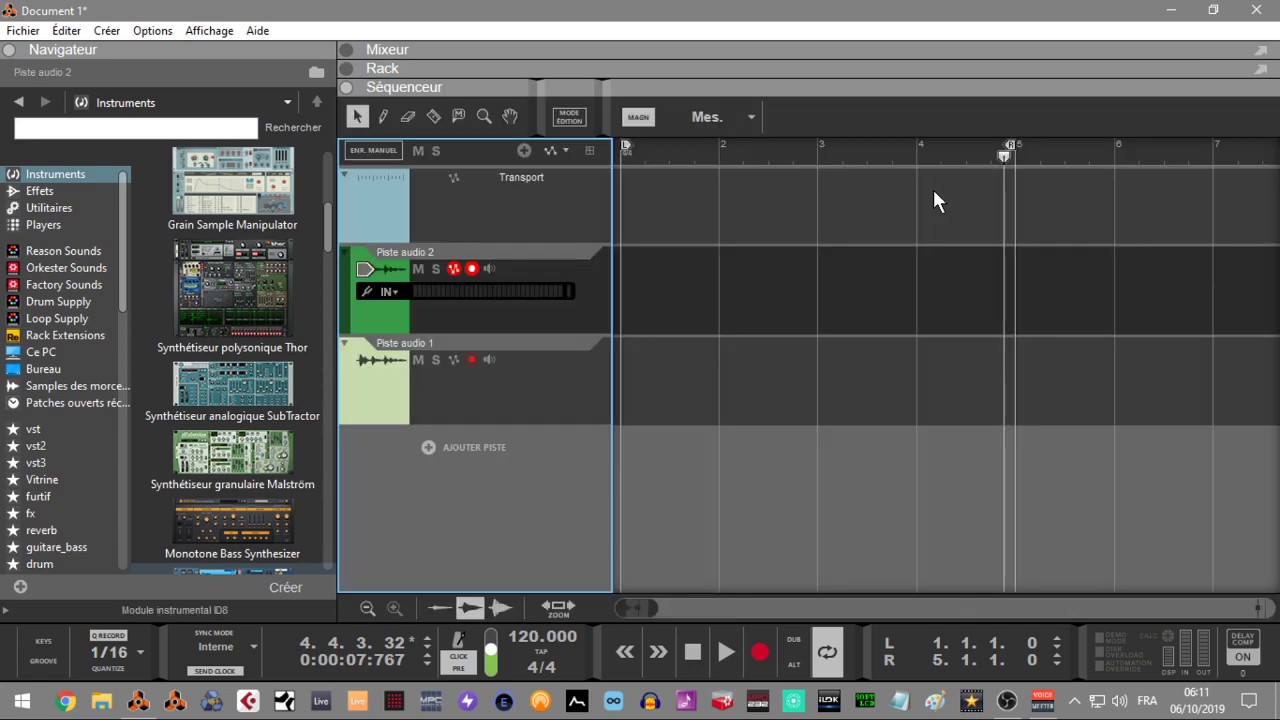
key("F5")
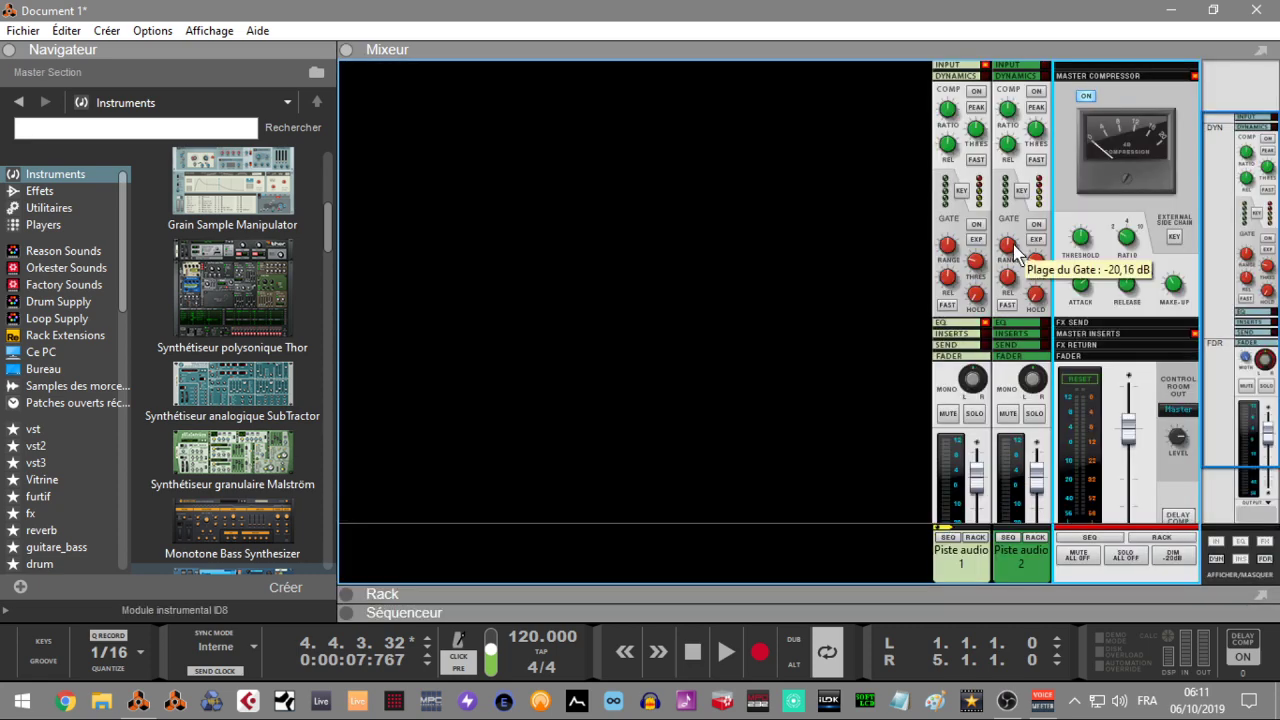
key("F6")
key("F7")
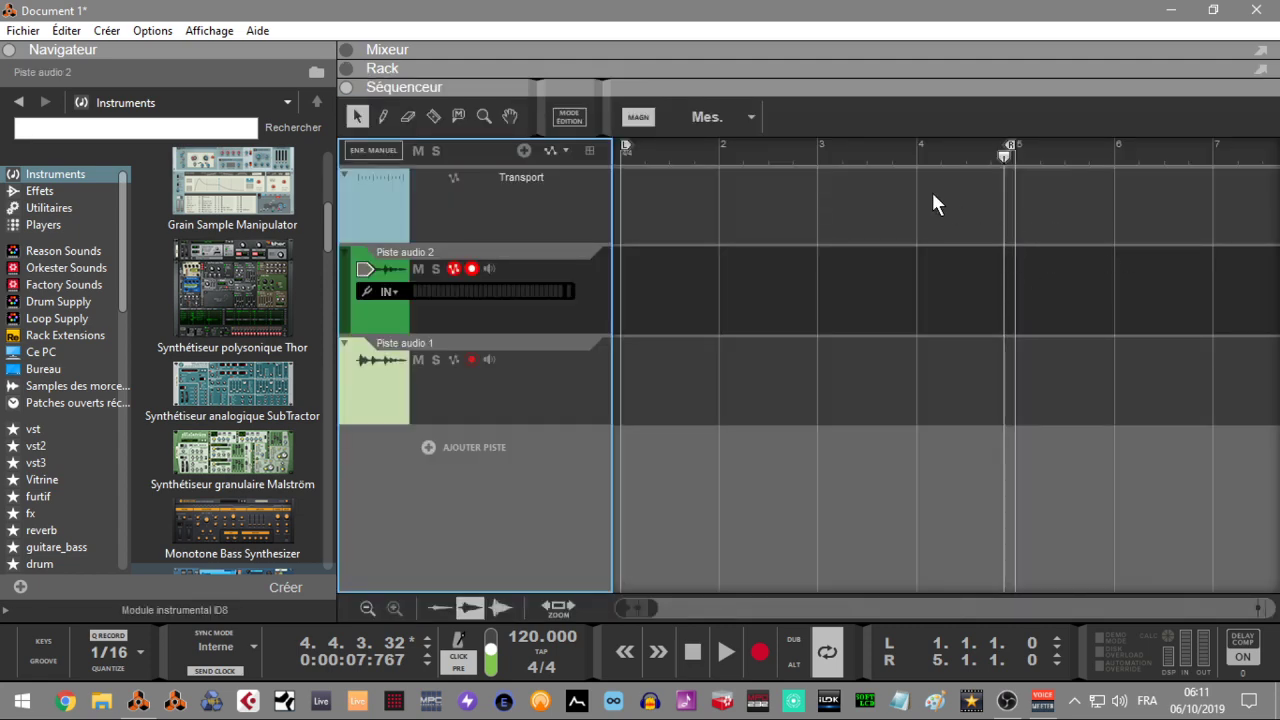
key("F5")
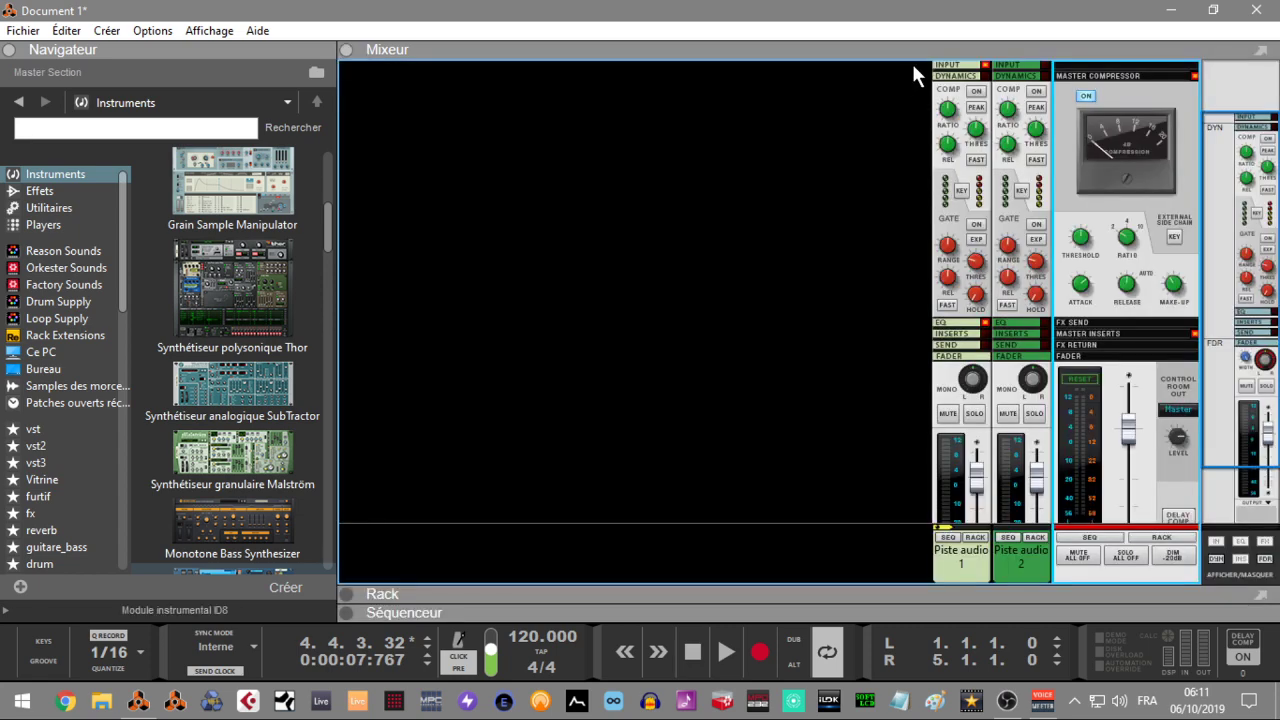
- Hide the mixer's dynamics section and try out audio track 1's pan knob
left_click(1216, 558)
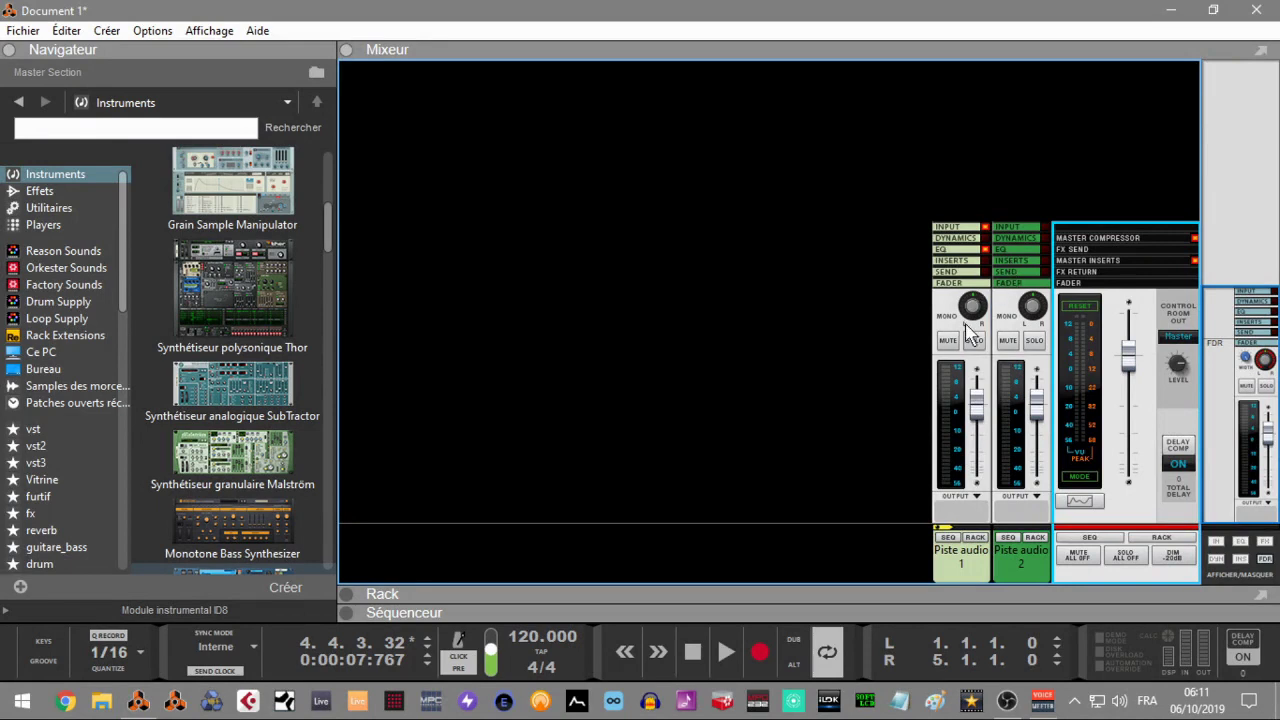
left_click_drag(975, 300, 981, 305)
scroll(978, 308, "up", 5)
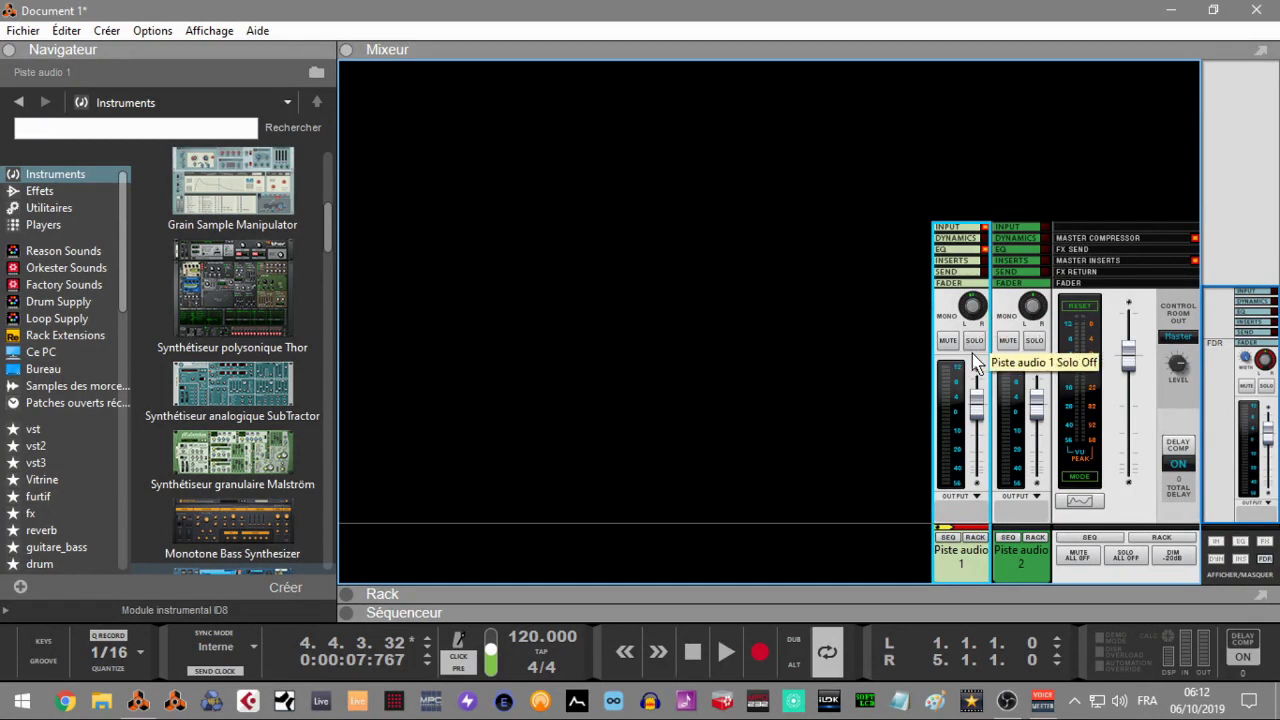
- Look at audio track 1's output routing options, and open each audio track's name for editing without renaming it
left_click(977, 500)
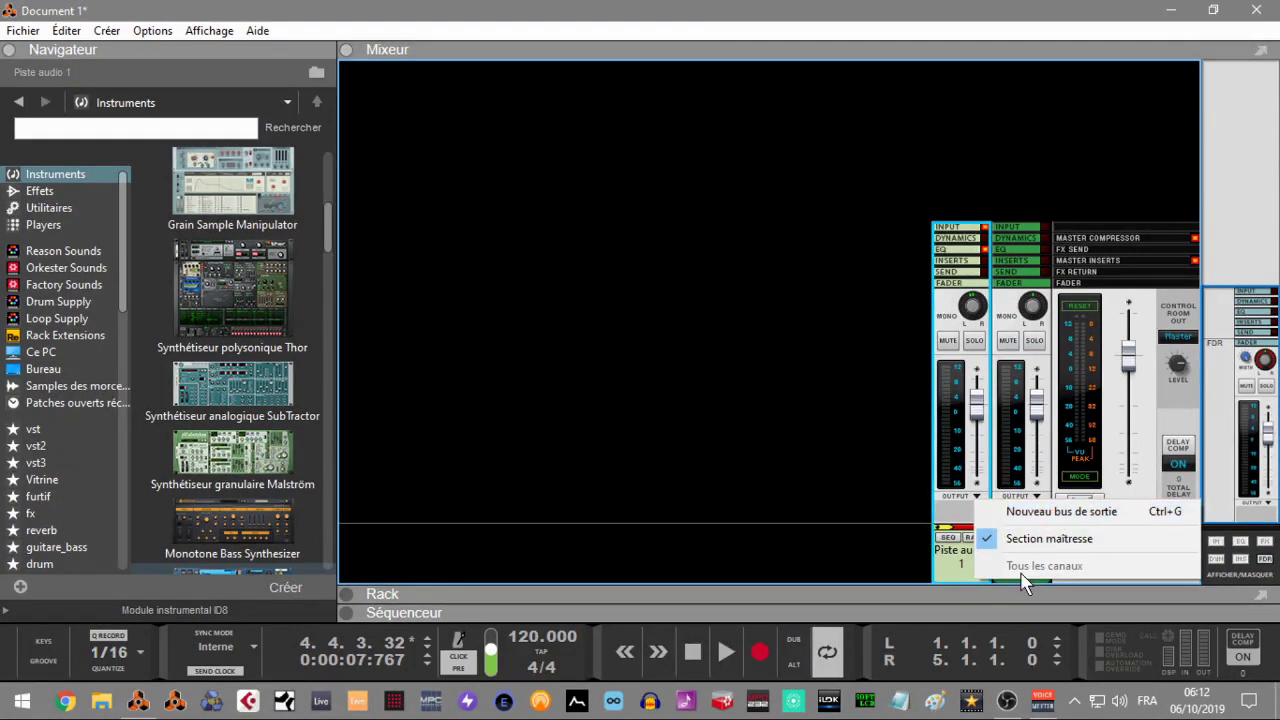
left_click(895, 476)
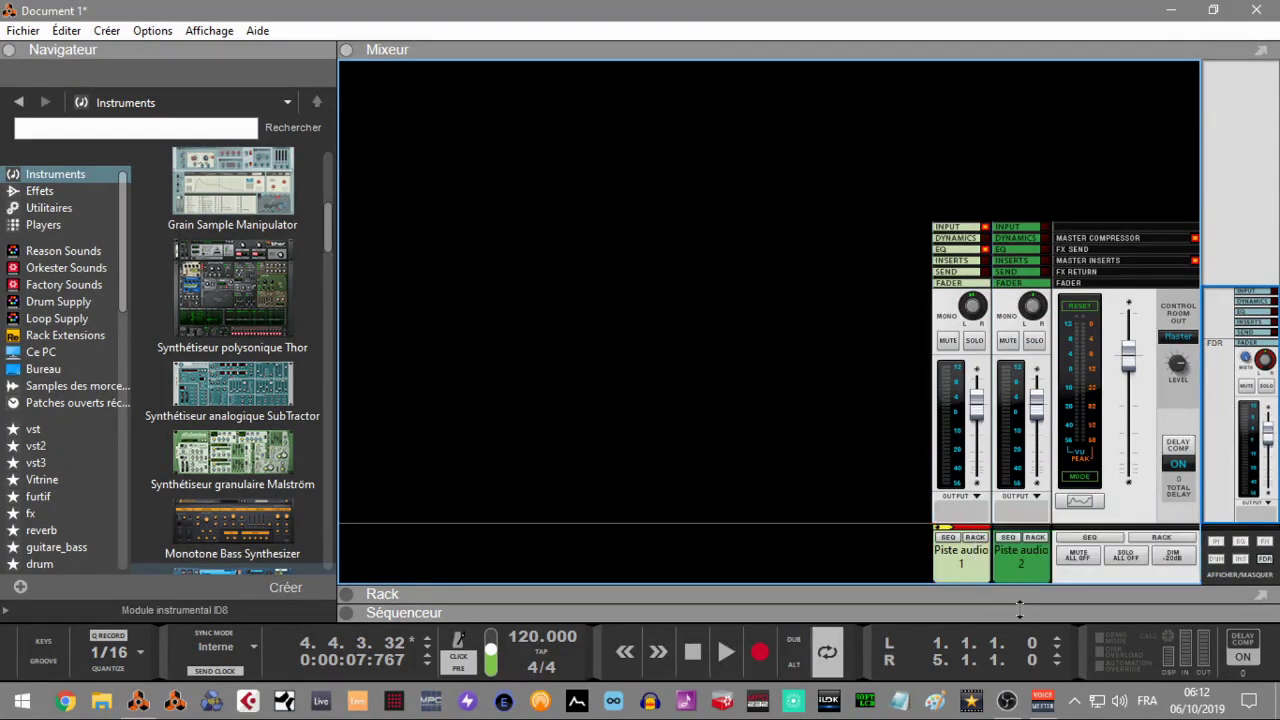
double_click(960, 558)
key("Return")
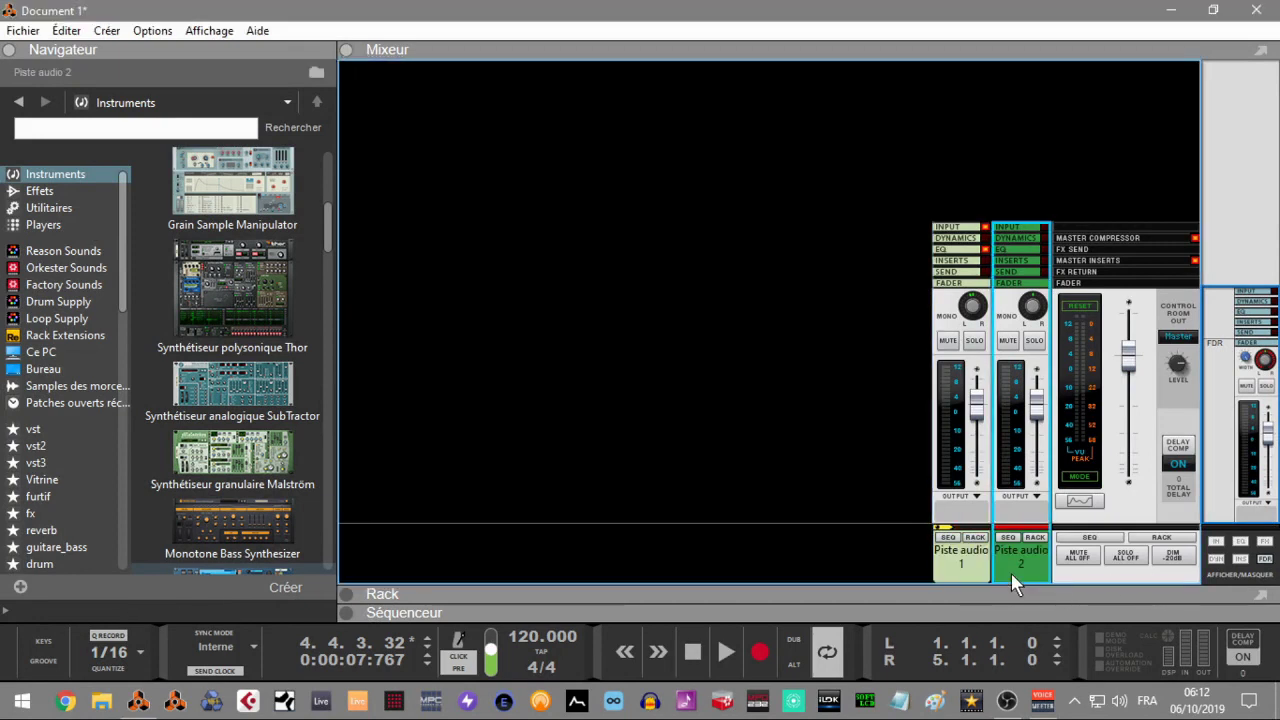
double_click(1004, 555)
key("Return")
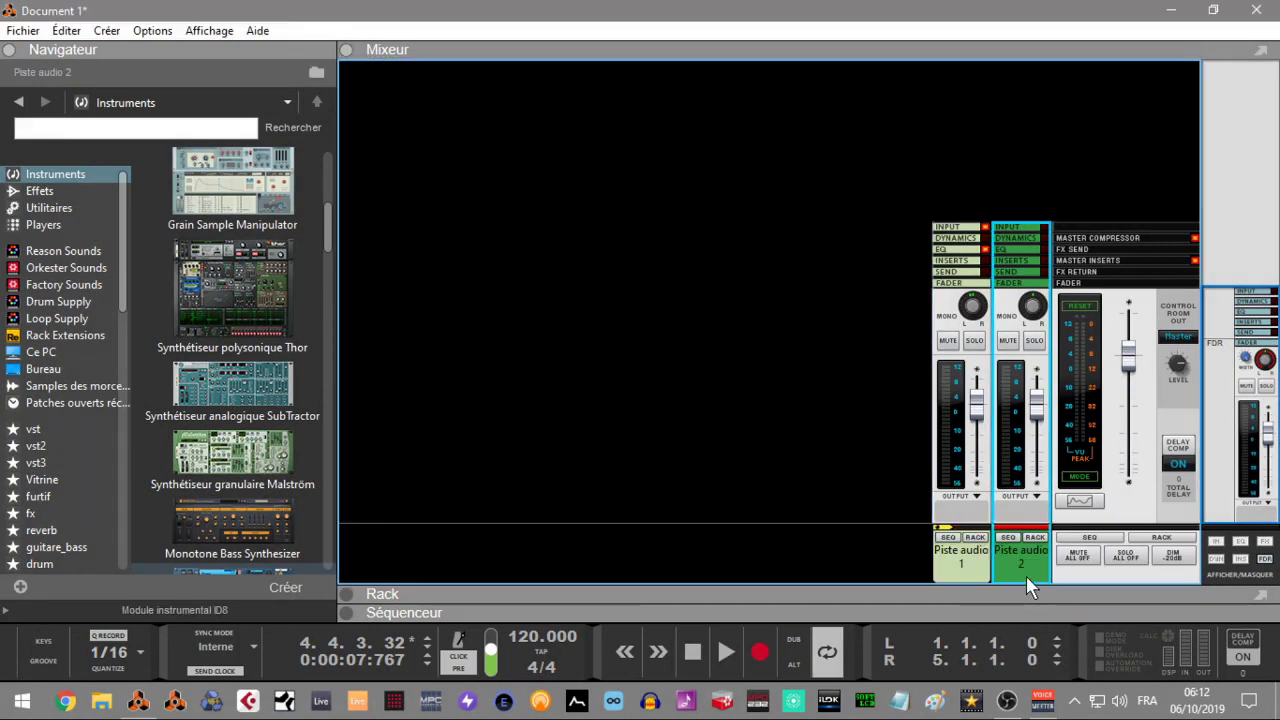
- Show the front of the rack below the mixer and set audio track 1's audio input to stereo (Entrée stéréo)
left_click(348, 593)
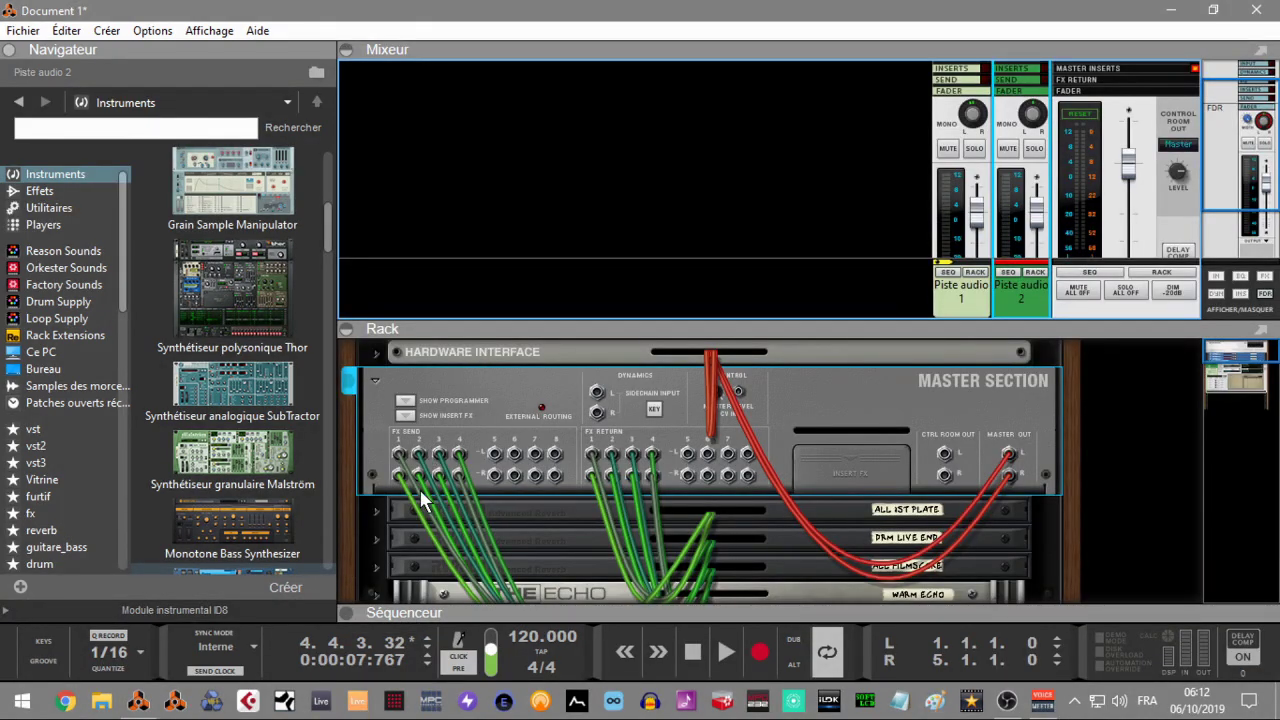
key("Tab")
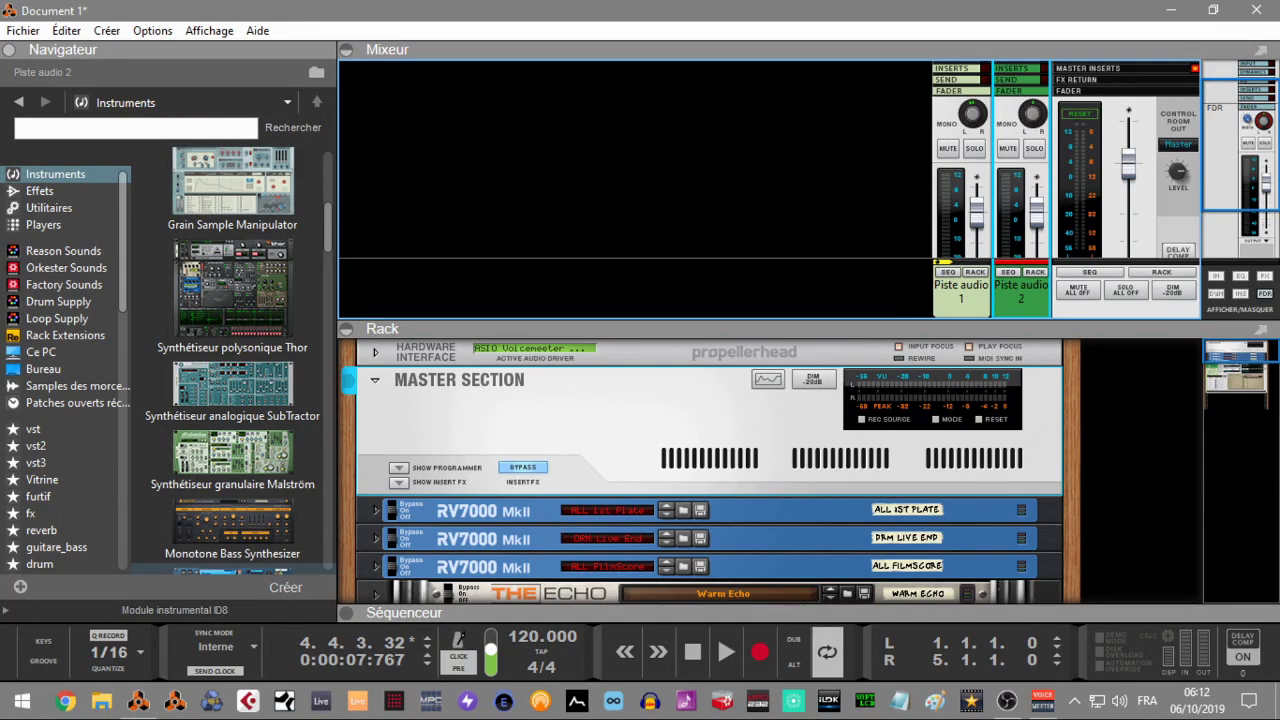
mouse_move(1215, 348)
left_mouse_down()
mouse_move(1213, 384)
mouse_move(1214, 362)
left_mouse_up()
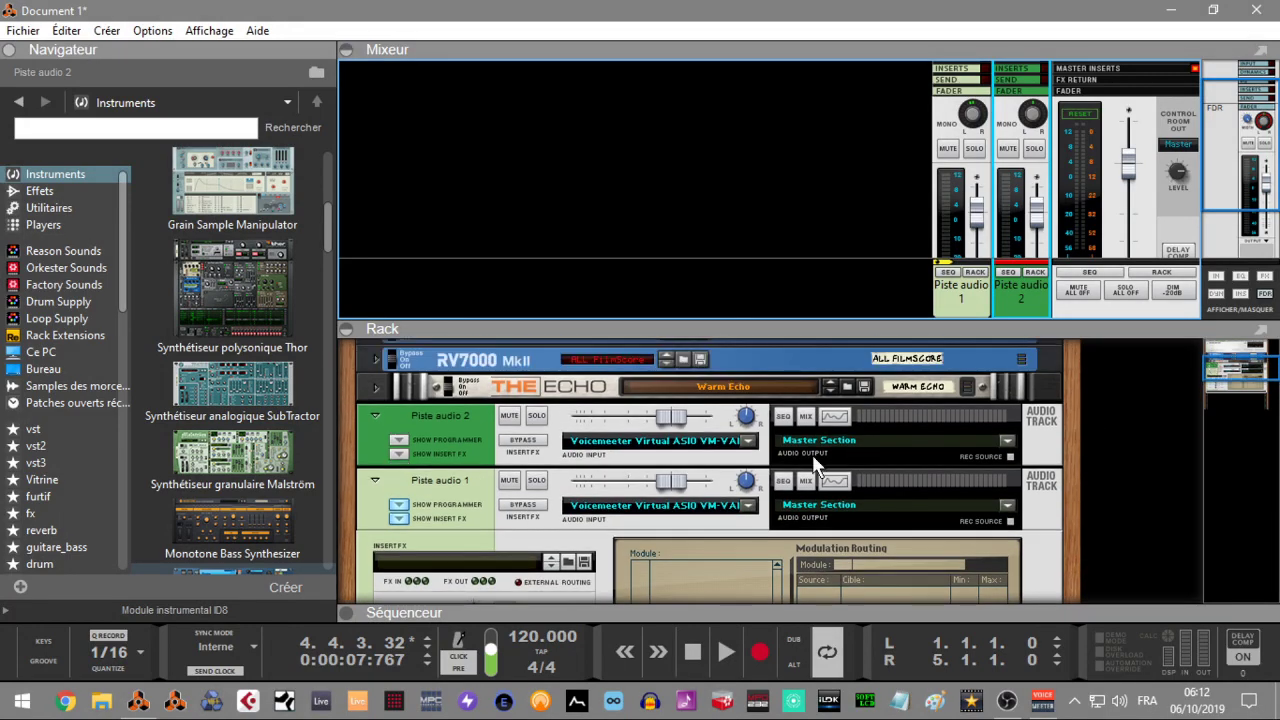
left_click(747, 507)
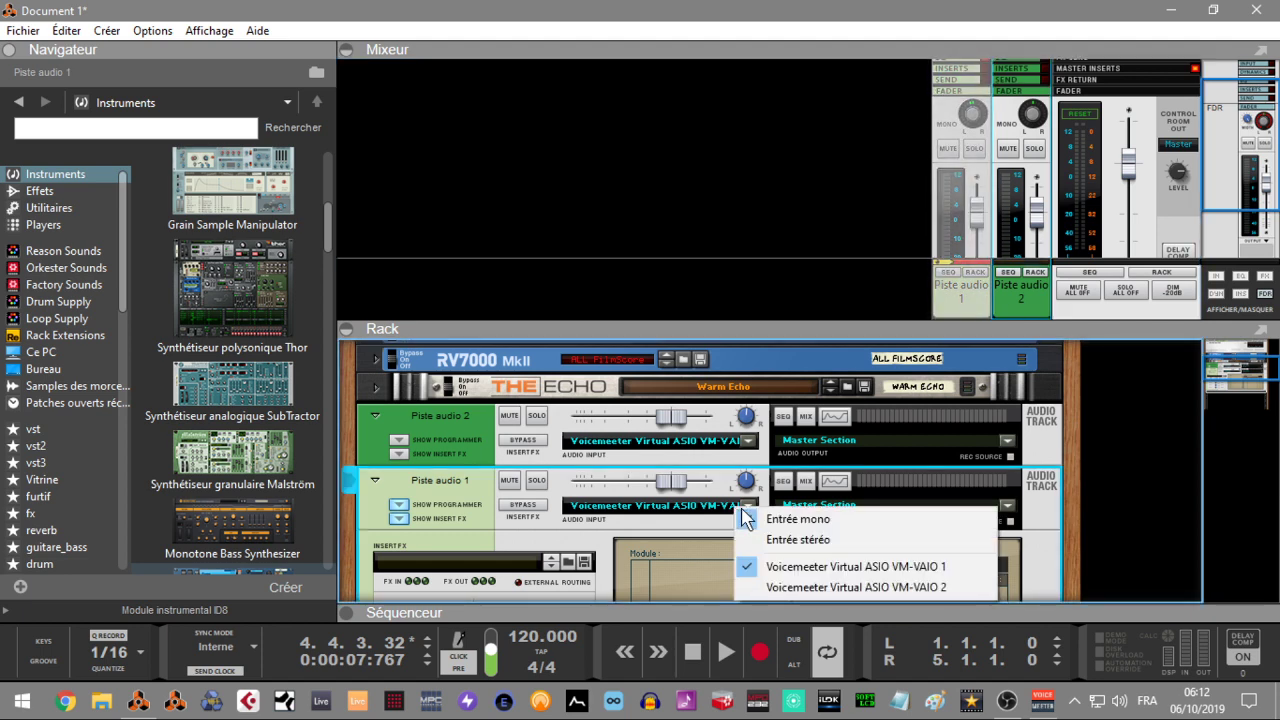
left_click(774, 545)
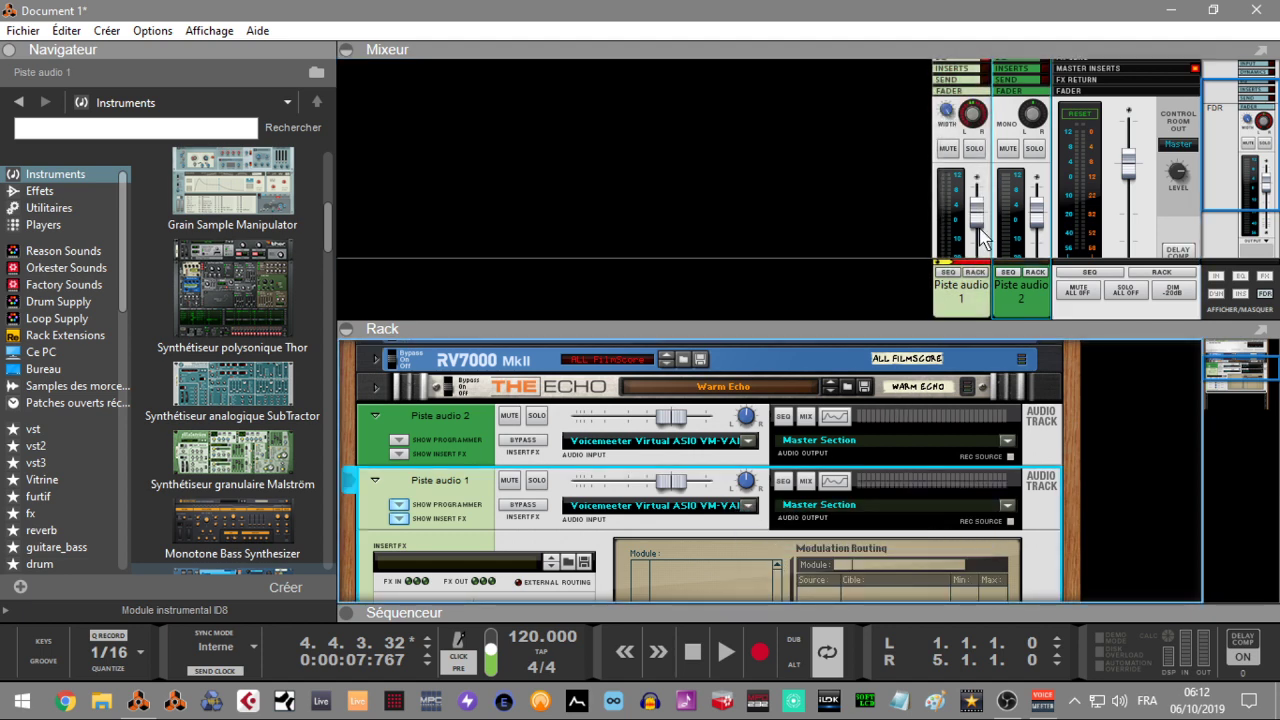
- Show the mixer alone and try out audio track 1's stereo width and pan knobs
left_click(947, 117)
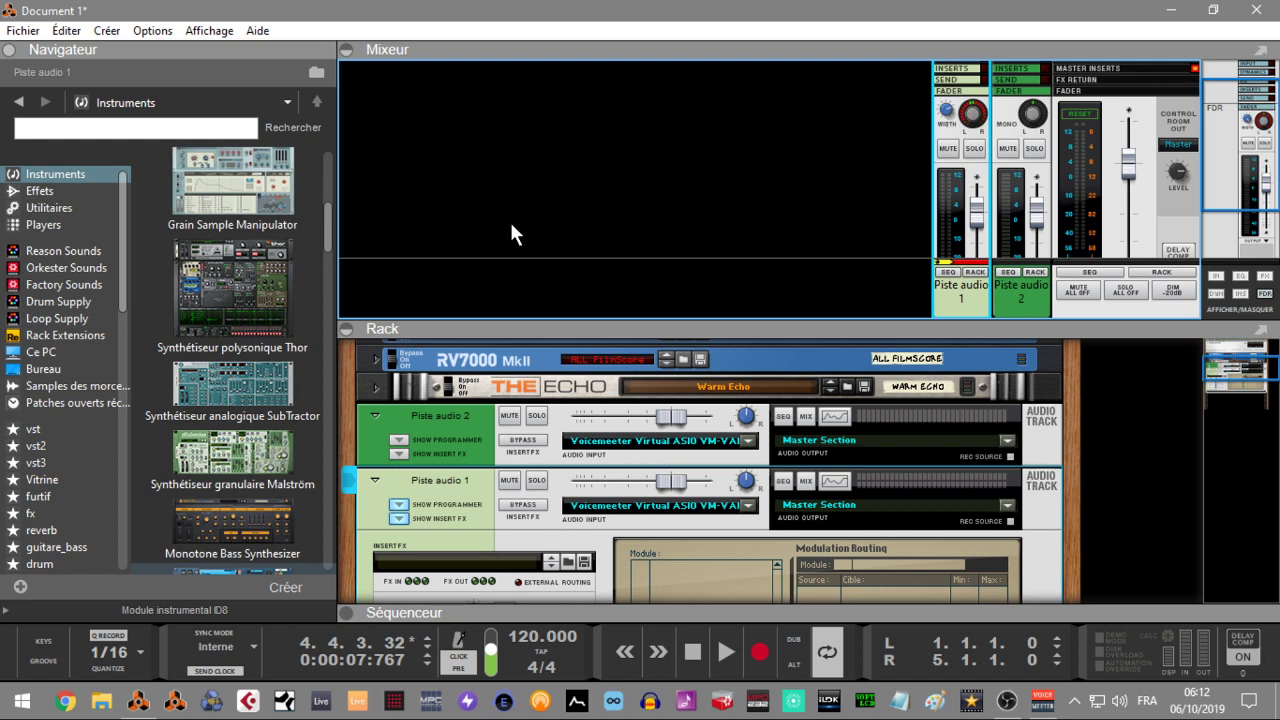
key("F6")
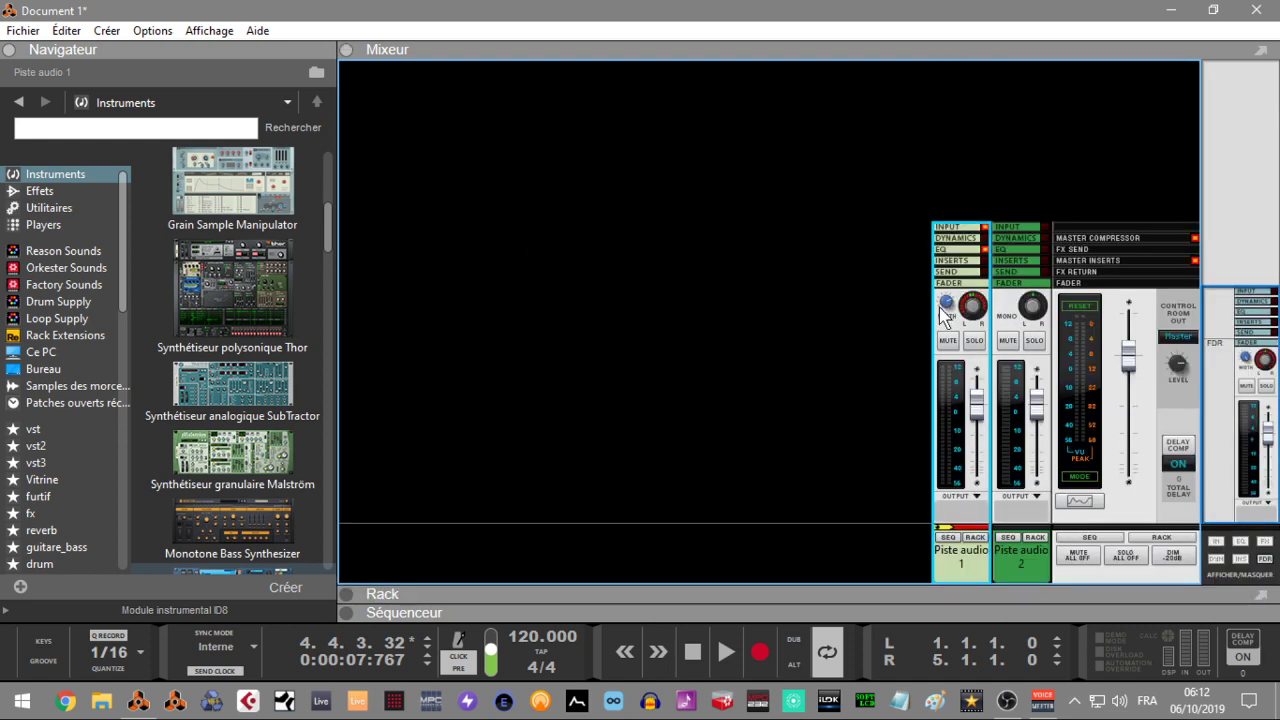
mouse_move(945, 308)
mouse_move(934, 291)
left_mouse_down()
mouse_move(945, 375)
mouse_move(929, 278)
left_mouse_up()
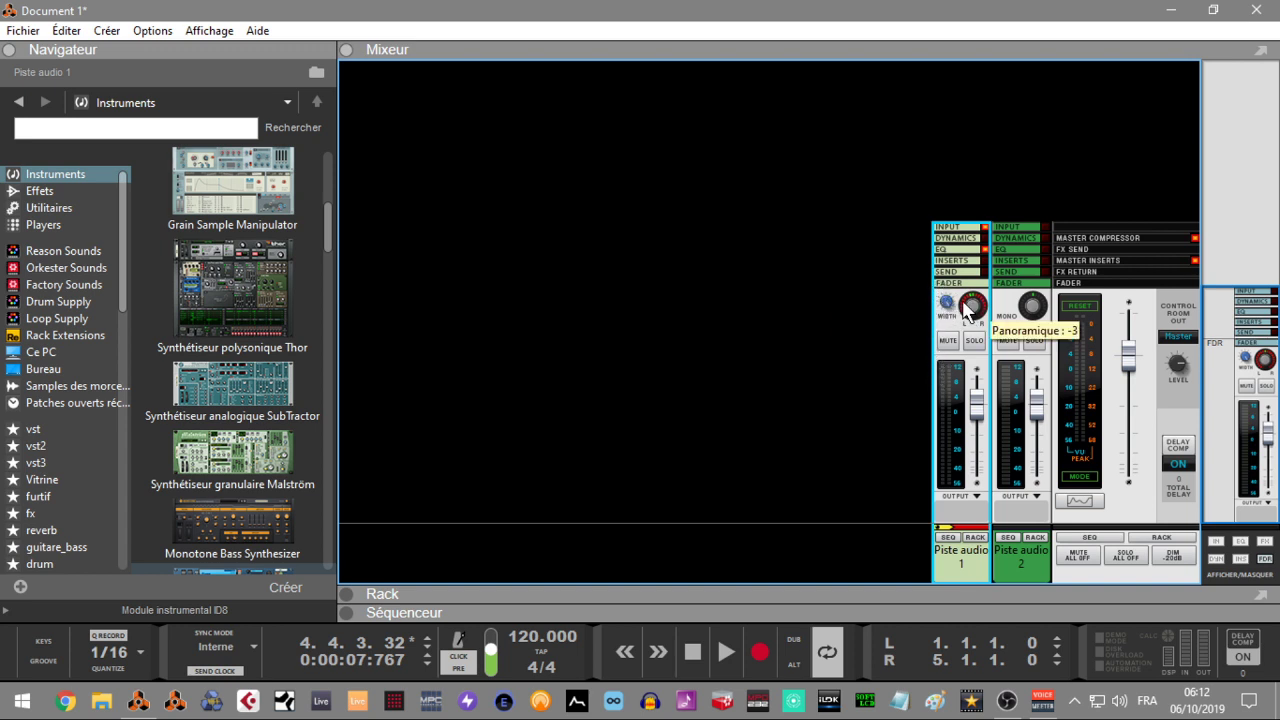
mouse_move(978, 316)
scroll(978, 316, "up", 3)
scroll(977, 313, "down", 8)
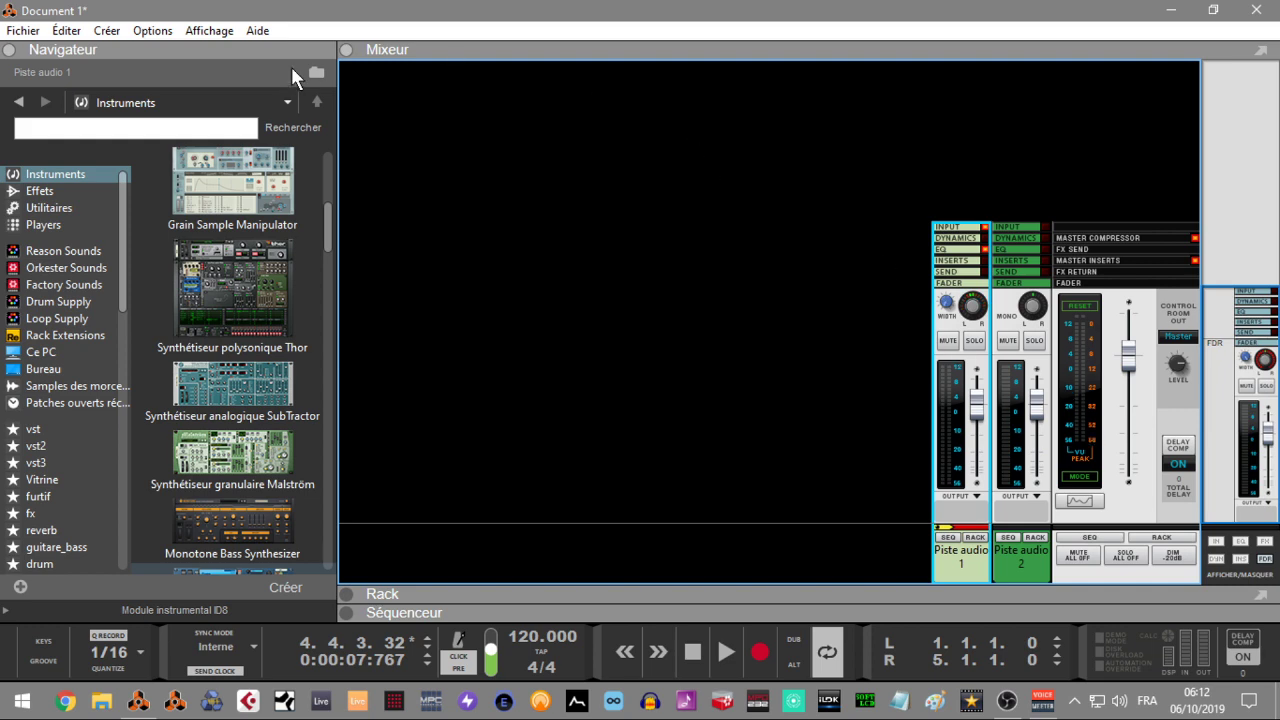
- Delete the audio track 1 module from the rack and check the sequencer's track list, leaving only the rack shown
left_click(352, 50)
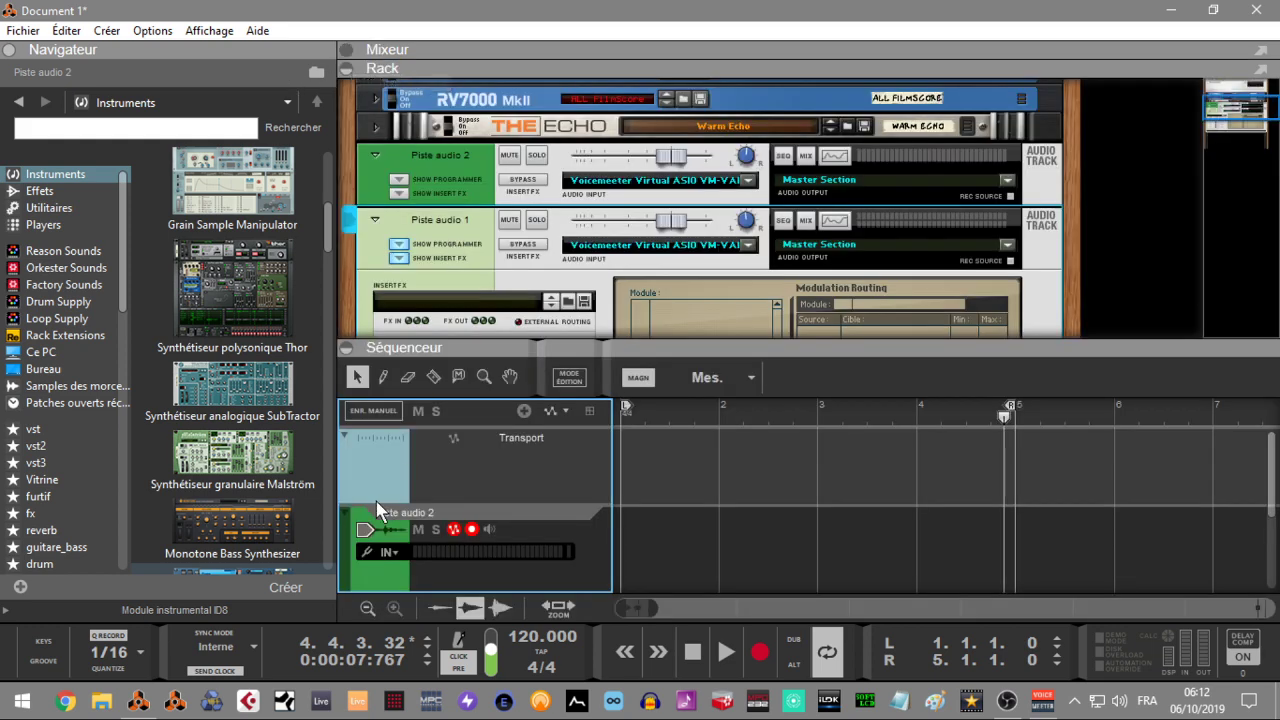
left_click(348, 349)
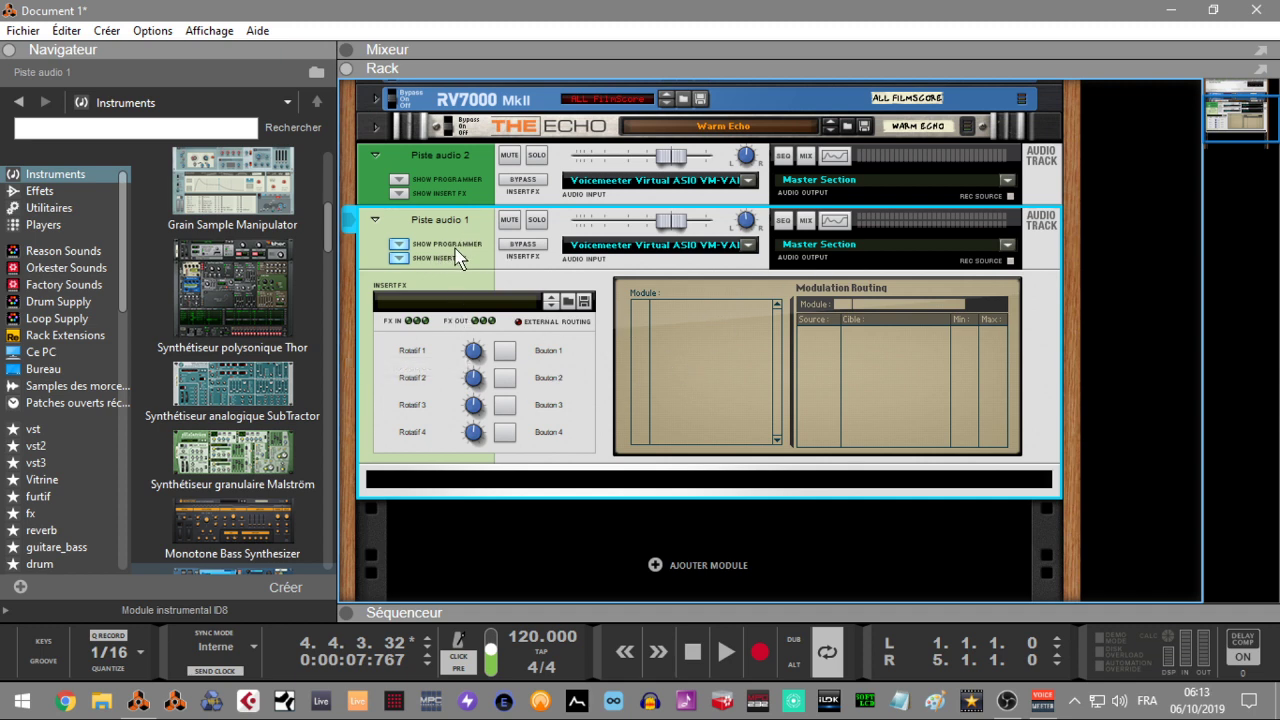
key("Delete")
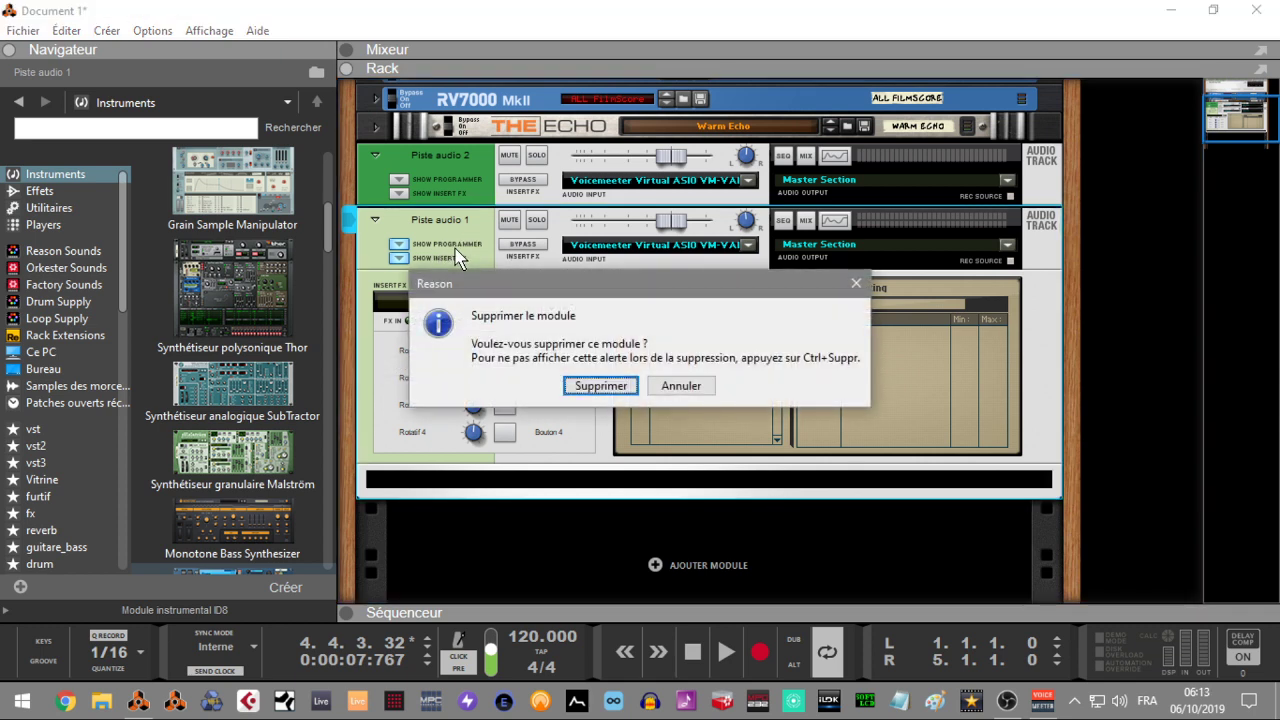
left_click(608, 386)
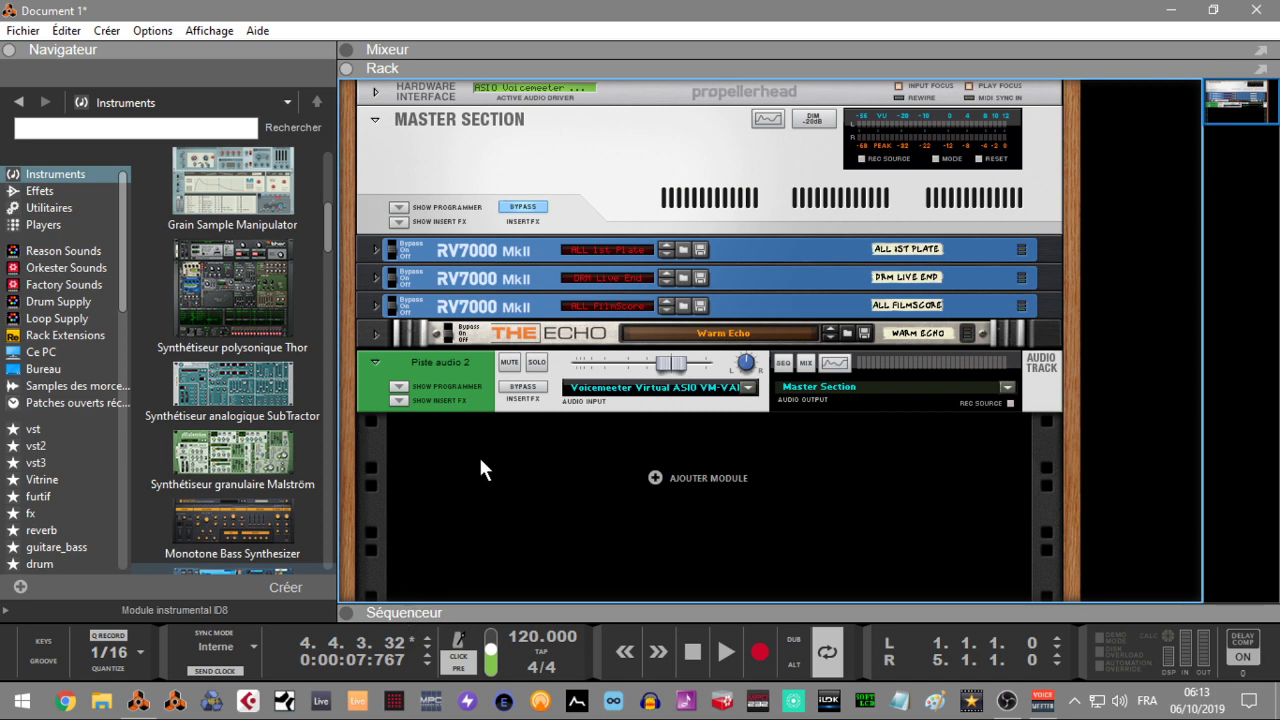
left_click(345, 613)
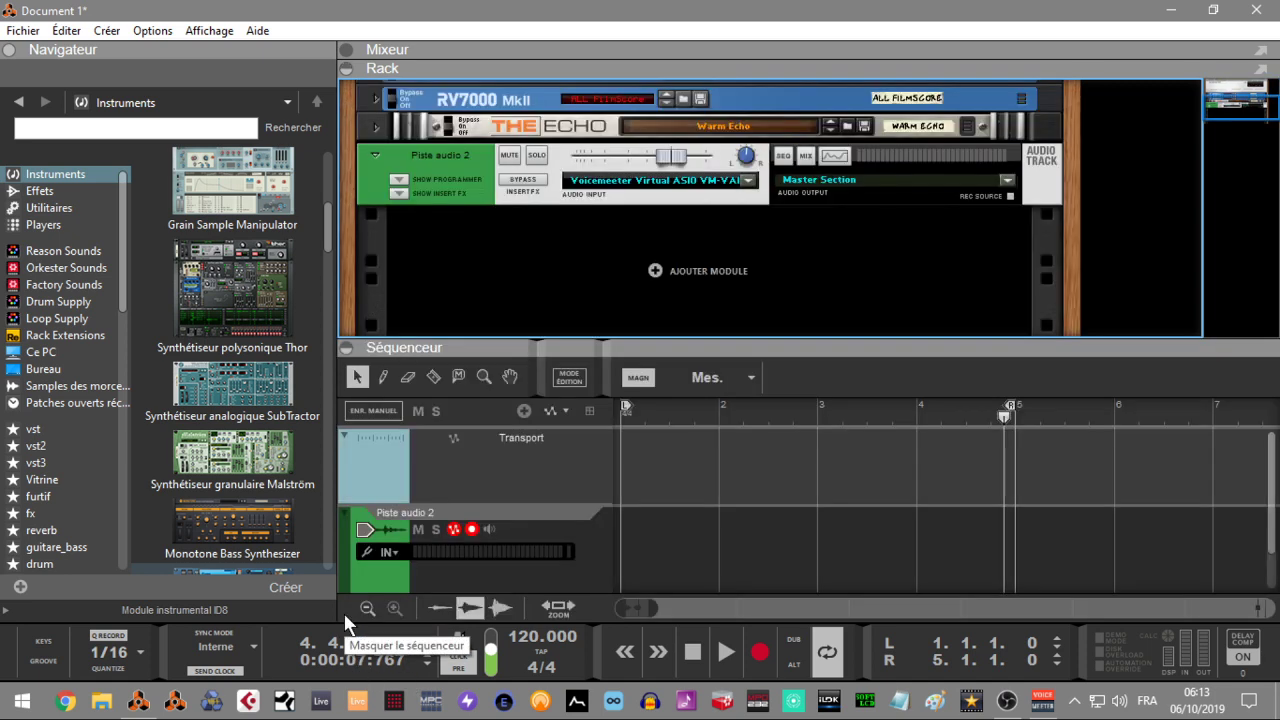
left_click(348, 348)
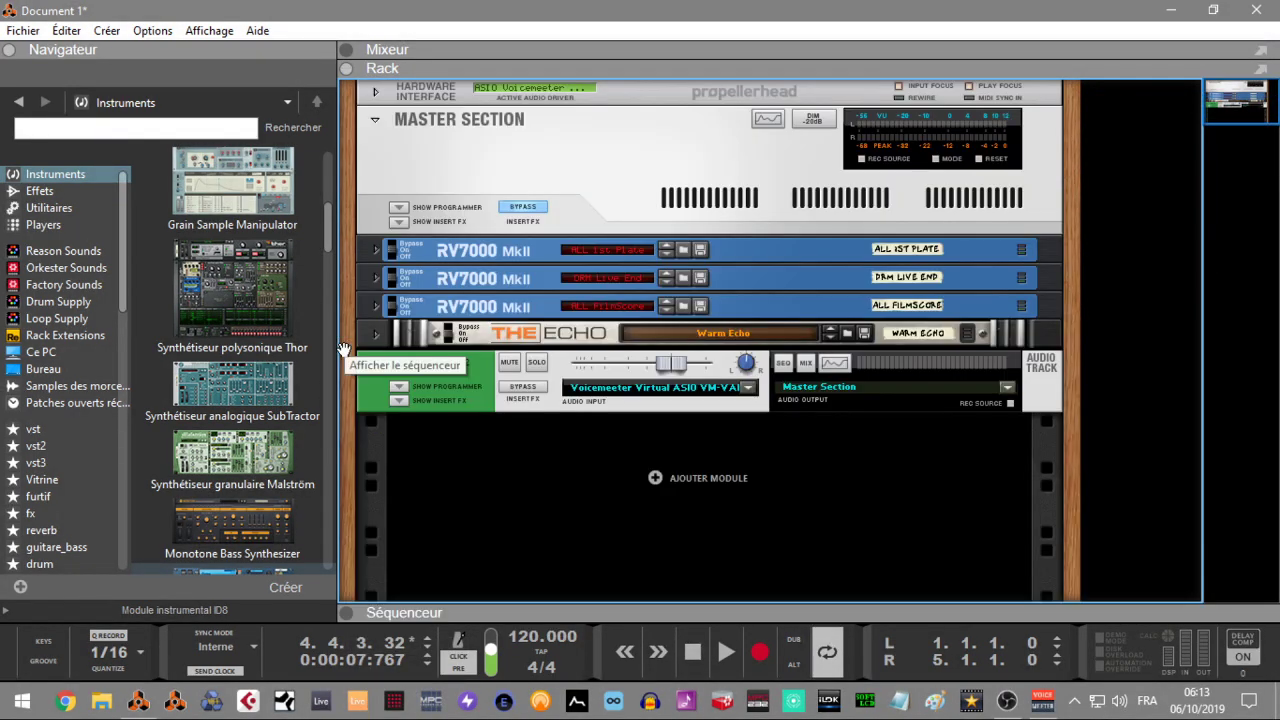
- Show the master section's insert effects in the rack and turn off their bypass
left_click(404, 222)
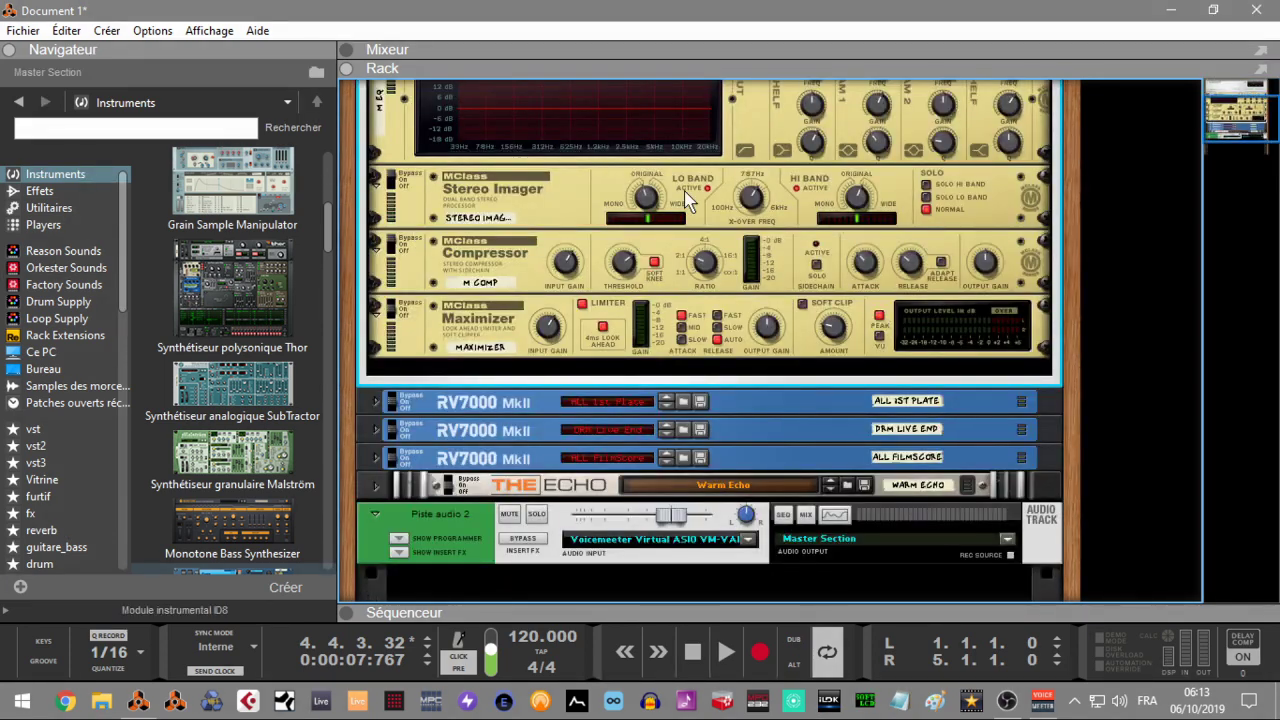
left_click_drag(1237, 123, 1236, 102)
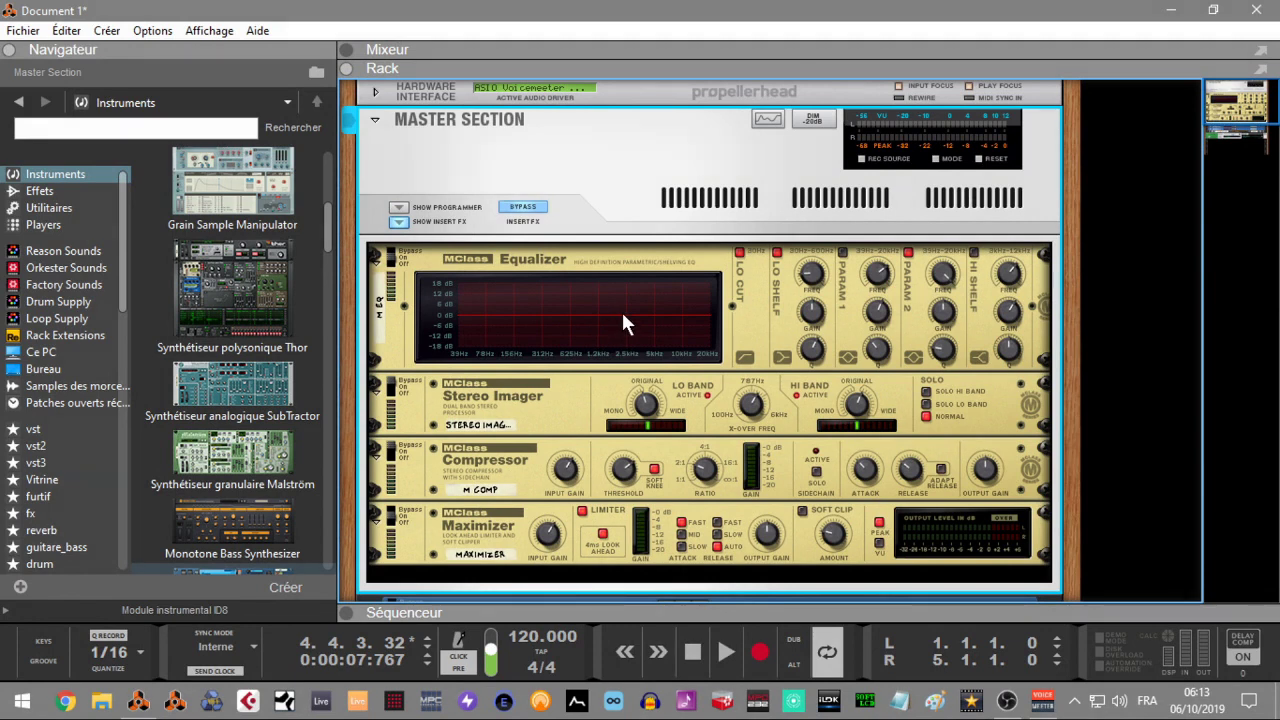
left_click(530, 206)
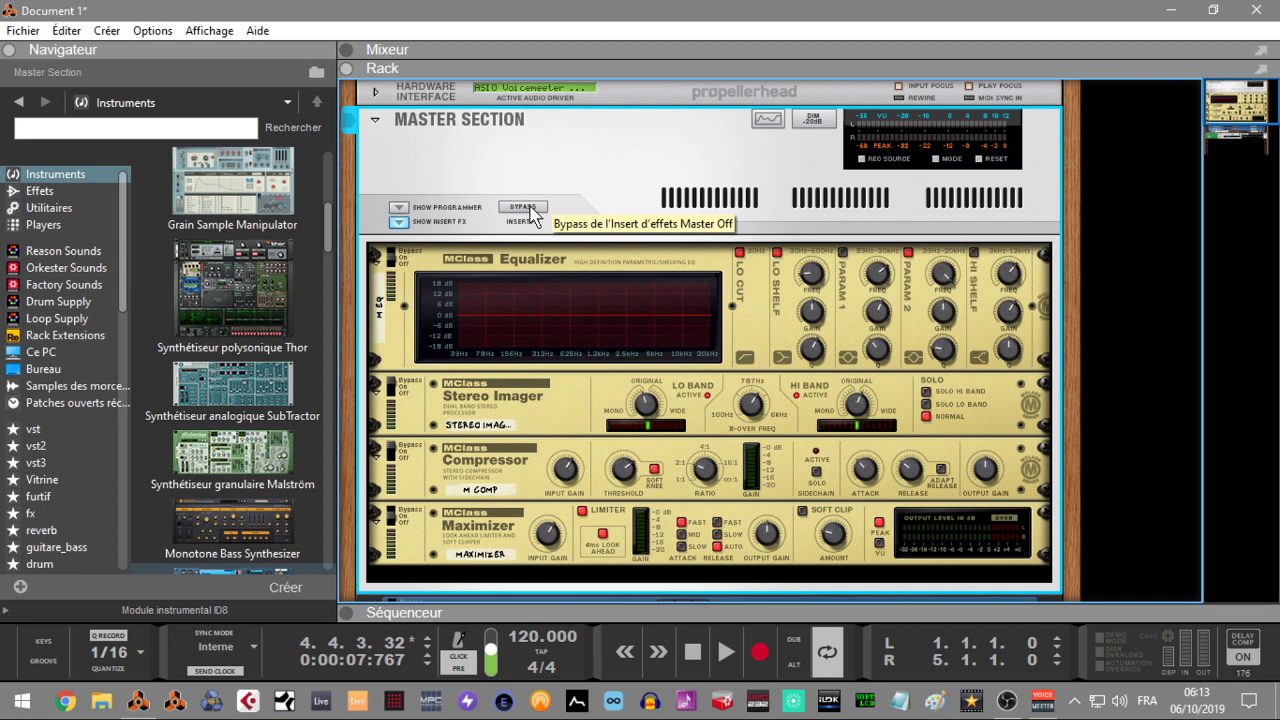
- Show the mixer alone and display its inserts, dynamics, input, EQ and effects sections
key("F5")
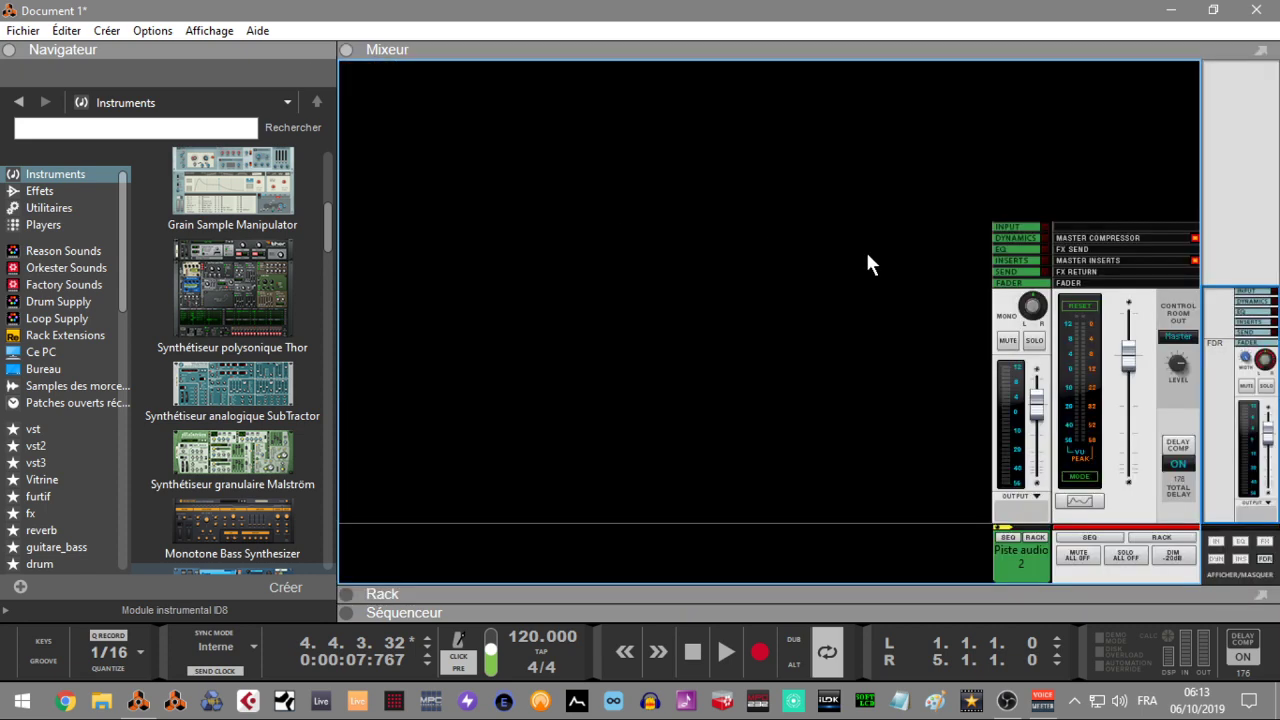
left_click(1238, 560)
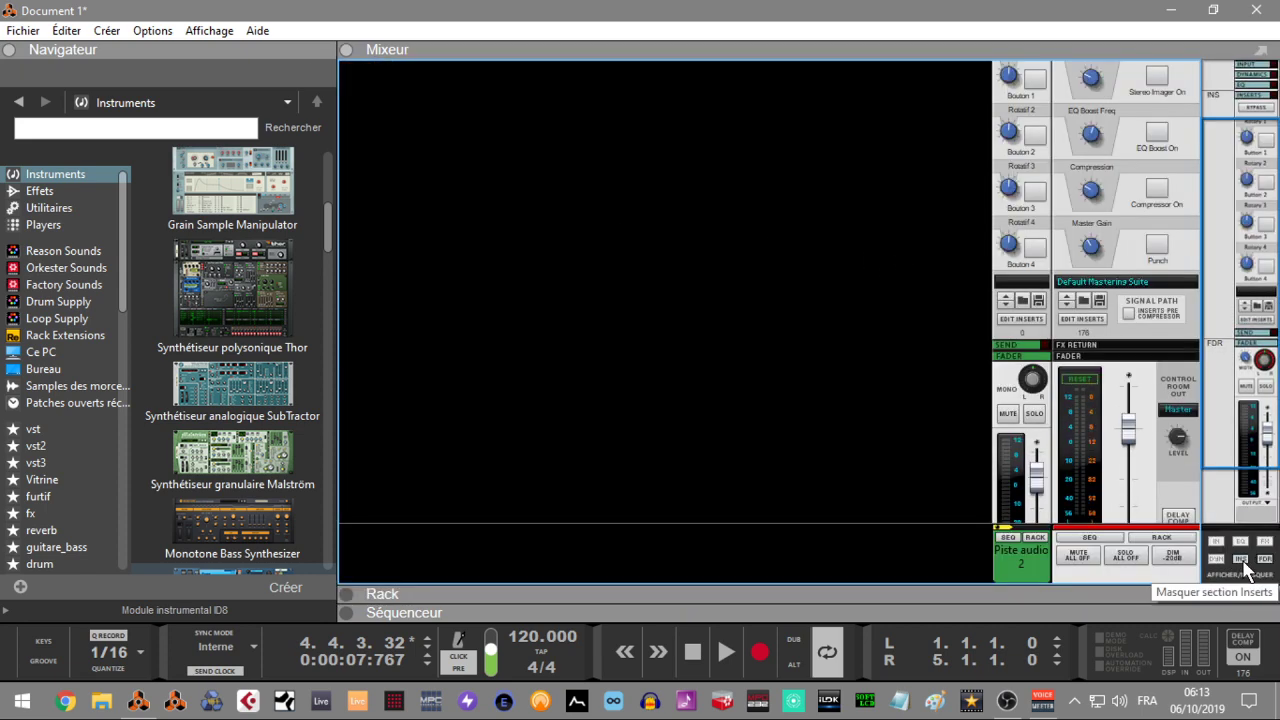
left_click_drag(1258, 324, 1258, 246)
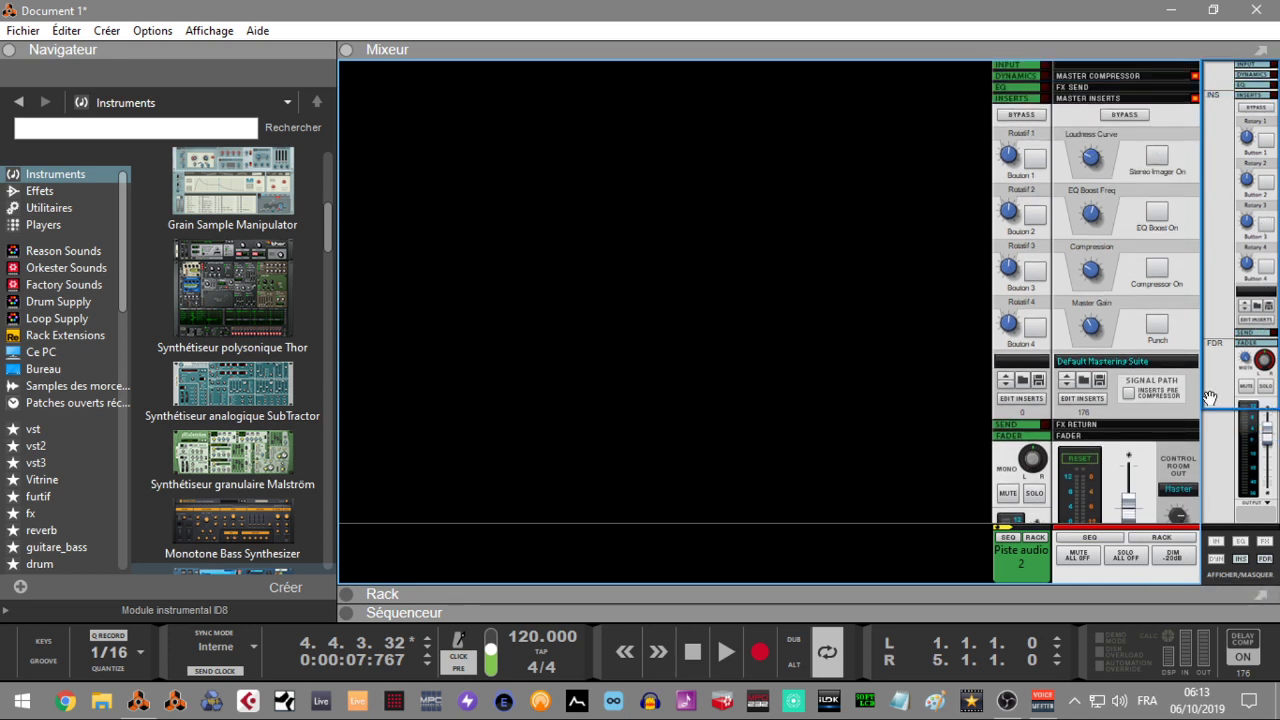
left_click(1217, 560)
left_click(1216, 542)
left_click(1236, 541)
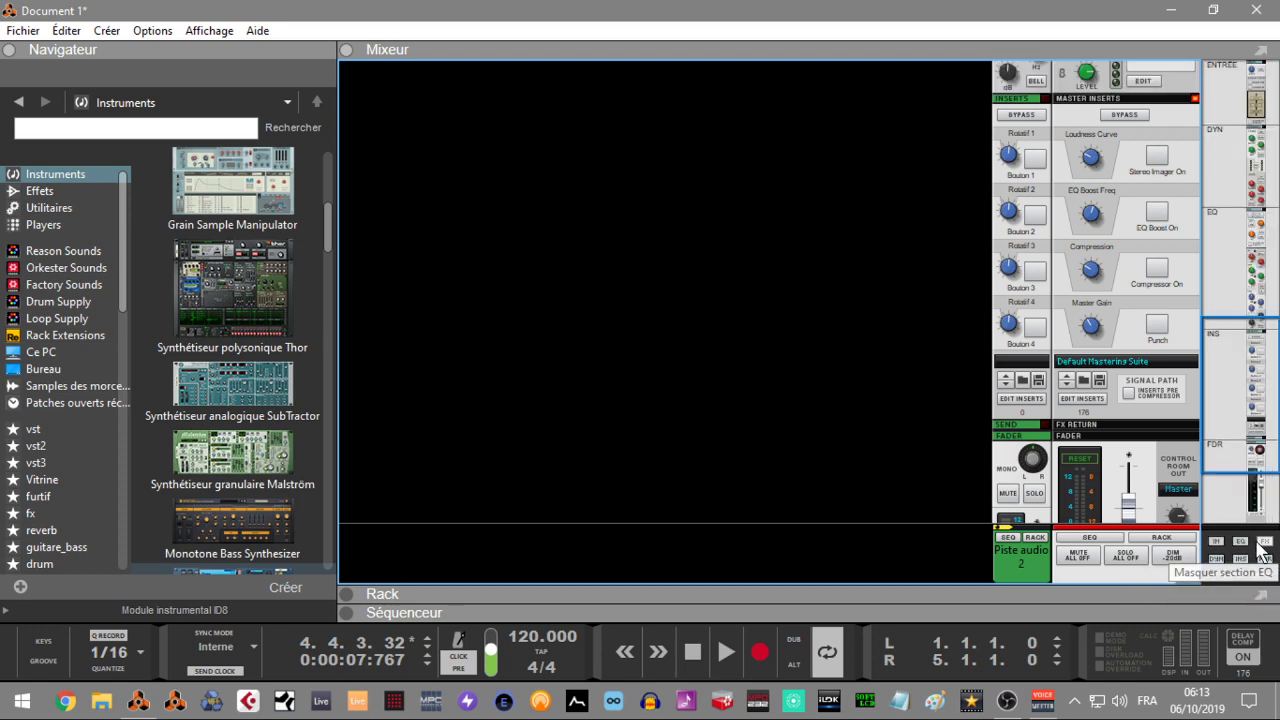
left_click(1265, 541)
- Examine the channel and master strips from the input and master compressor through the FX sends to the FX returns
left_click_drag(1229, 448, 1229, 158)
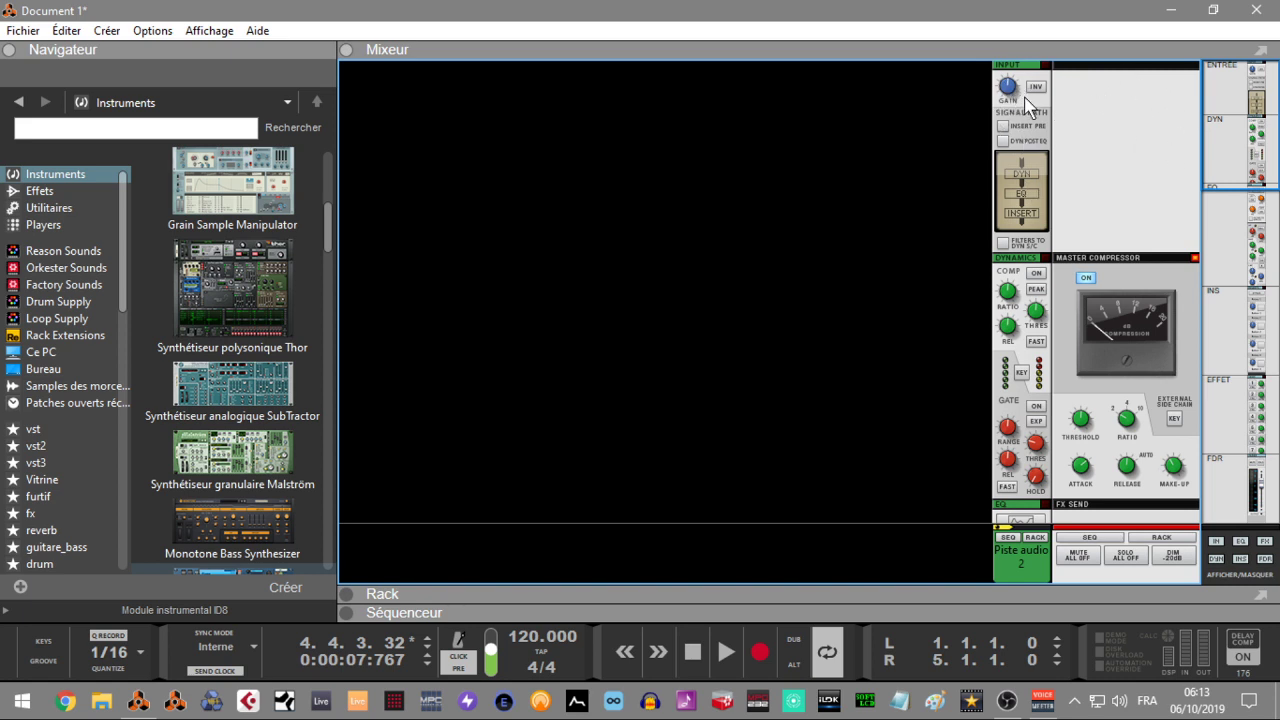
left_click_drag(1236, 130, 1260, 230)
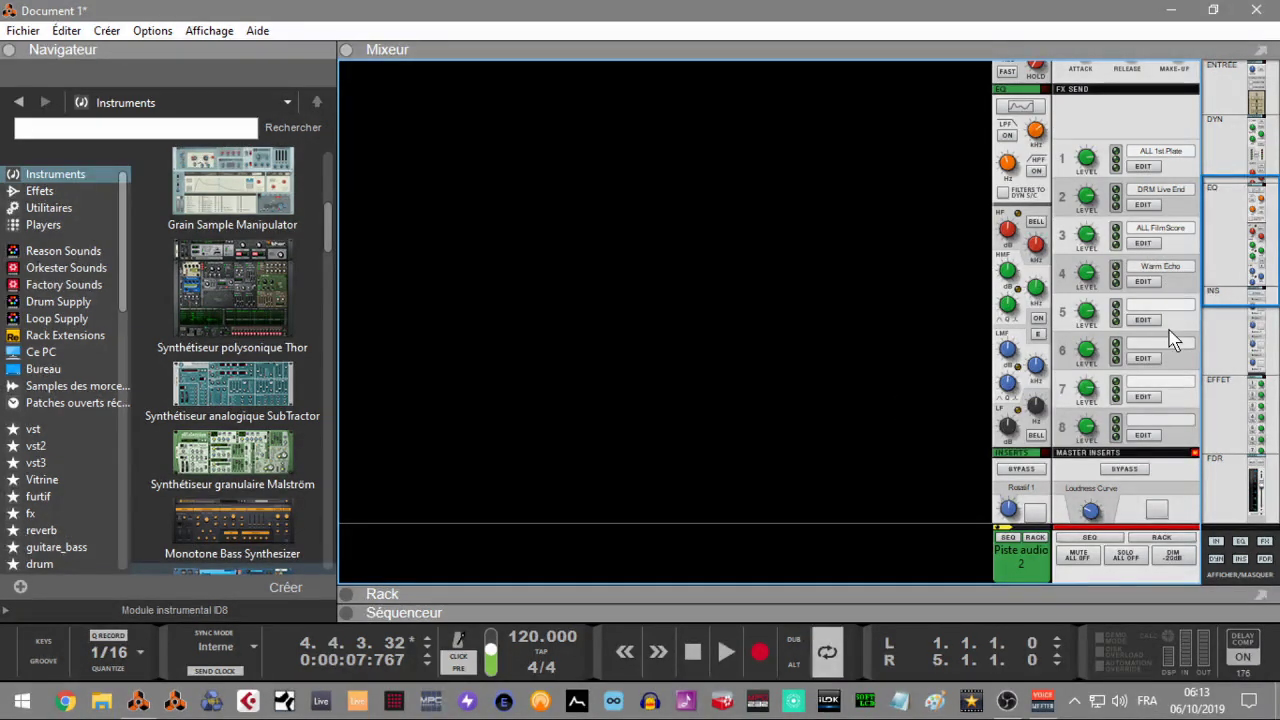
left_click(1240, 264)
left_click_drag(1240, 264, 1219, 478)
mouse_move(1224, 425)
left_mouse_down()
mouse_move(1223, 489)
mouse_move(1216, 415)
left_mouse_up()
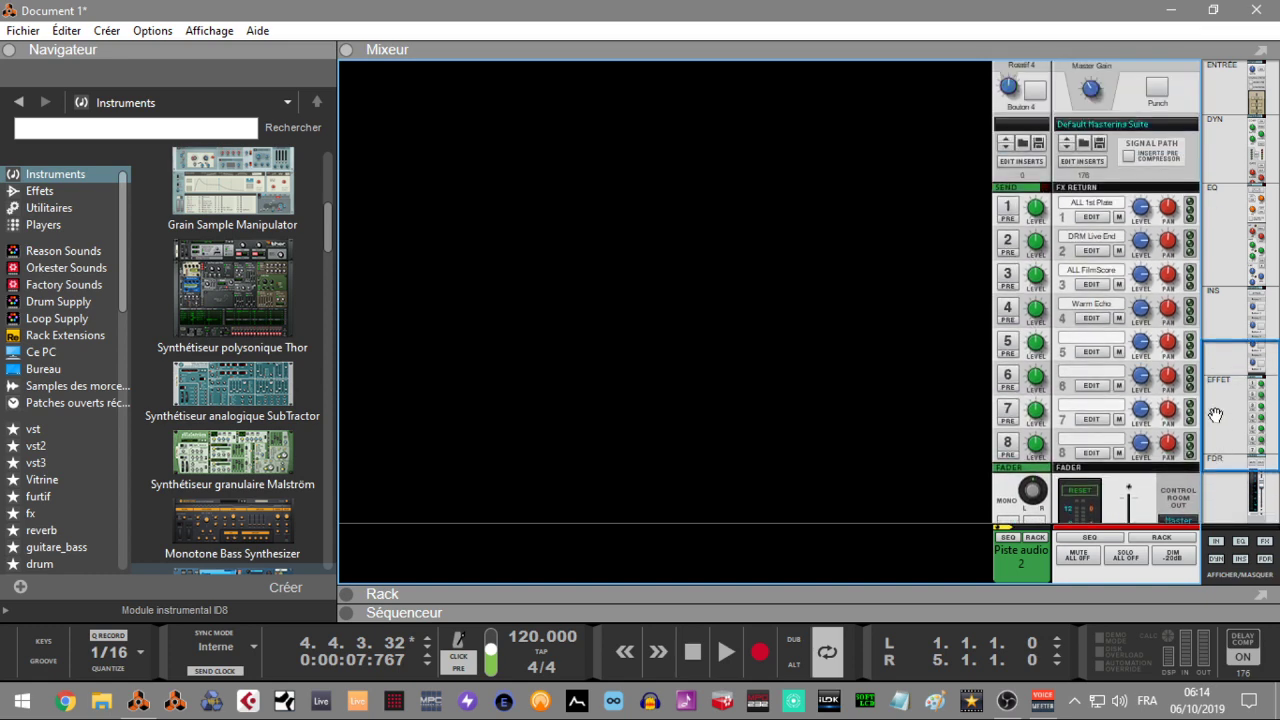
- Open the ALL 1st Plate effect in the rack from its mixer return, and check the control room level with the mixer alone
double_click(1096, 228)
left_click_drag(1216, 226, 1204, 128)
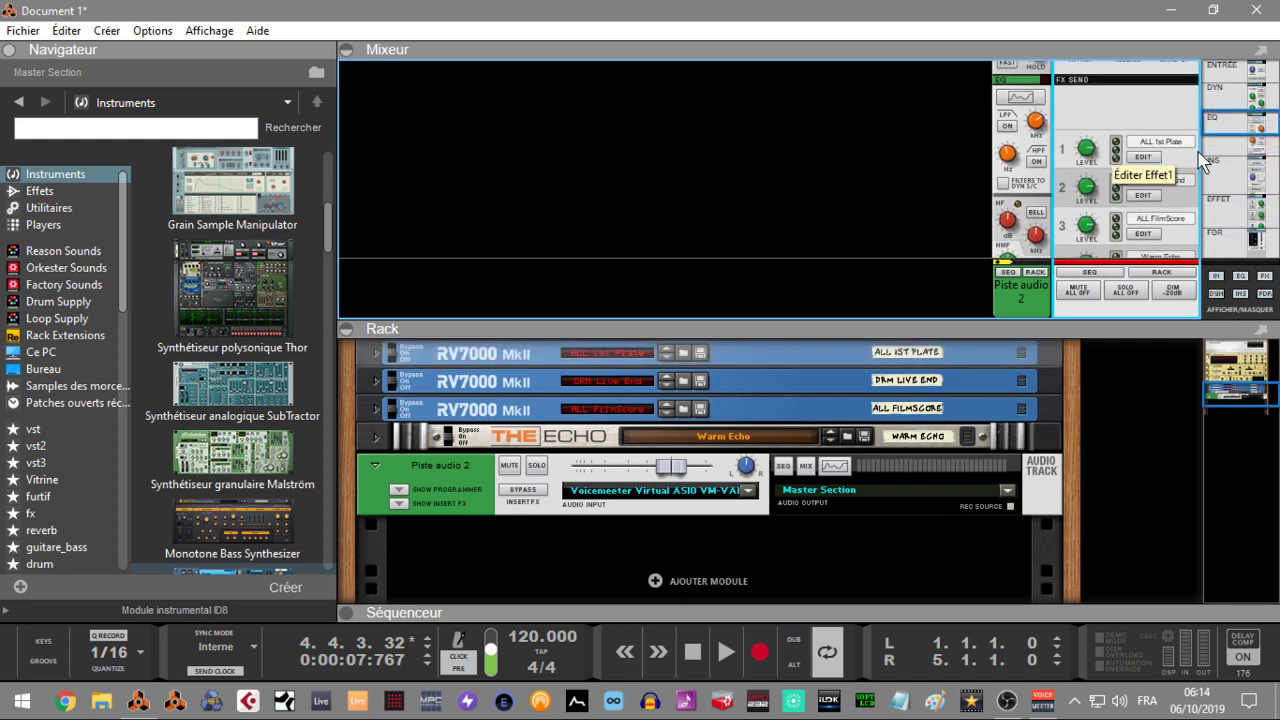
left_click_drag(1256, 120, 1262, 376)
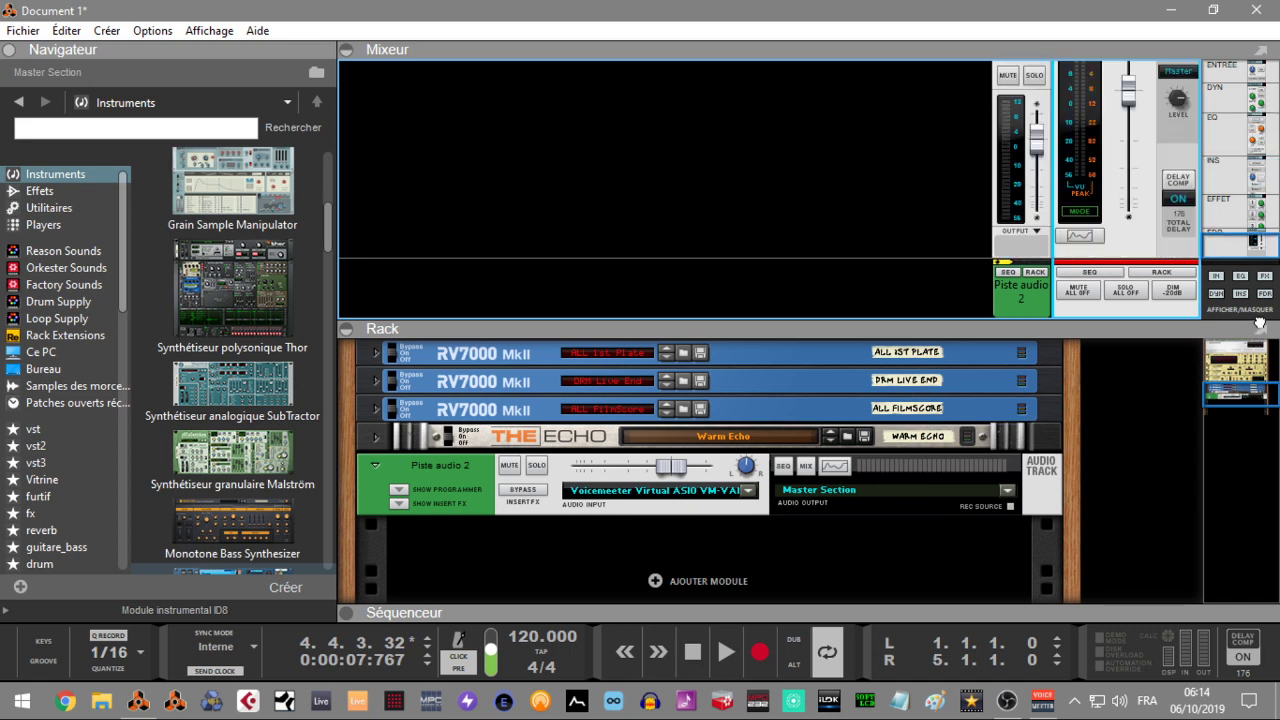
key("F6")
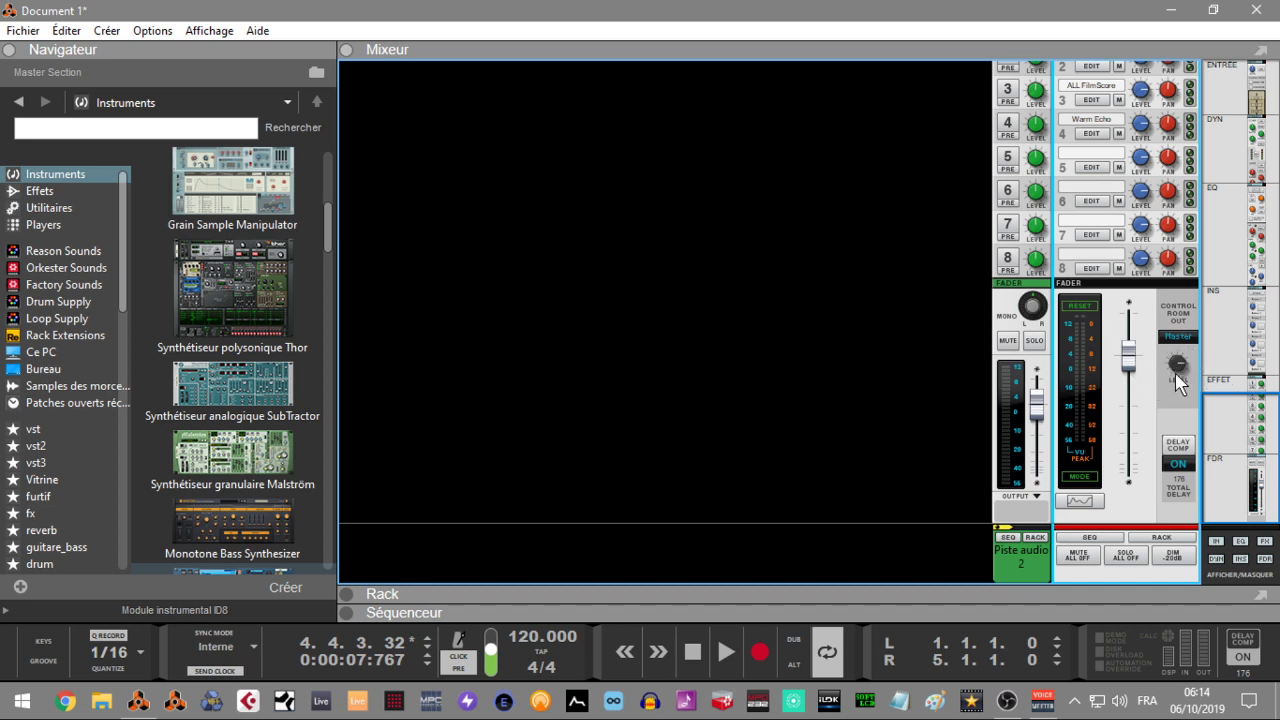
mouse_move(1182, 366)
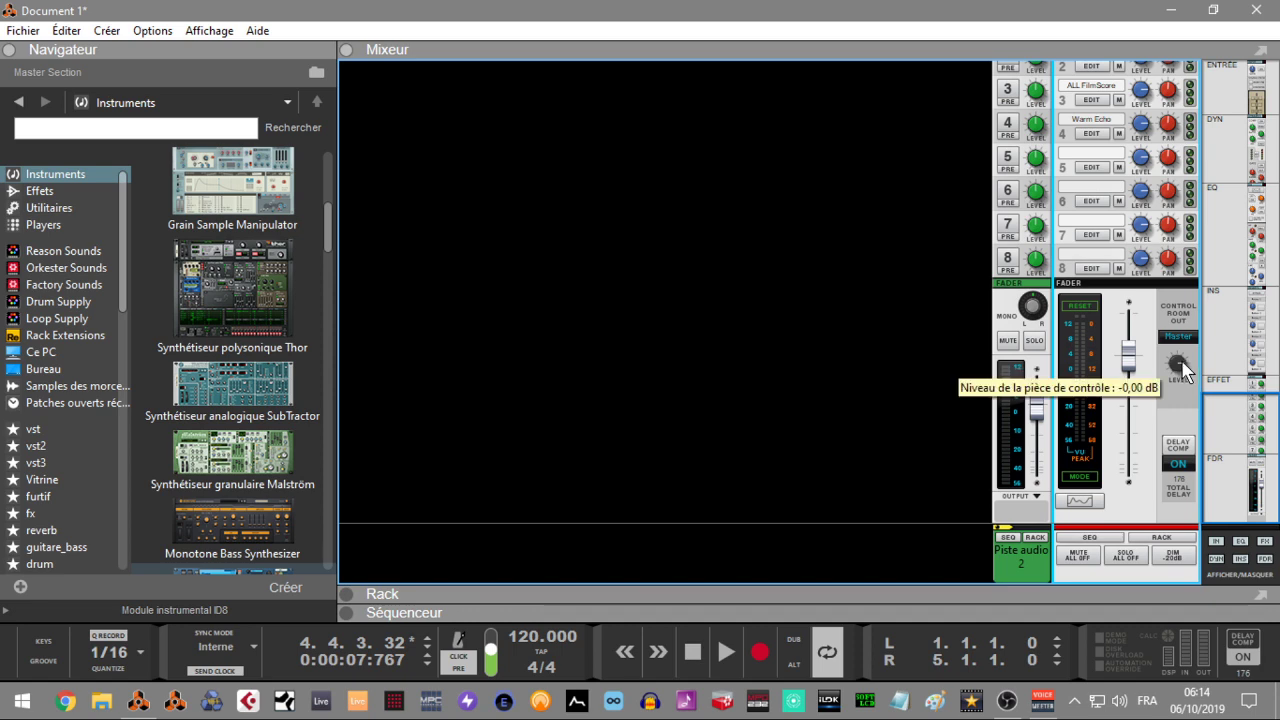
- Move the cables on the back of the rack from the master section's Master Out to its Ctrl Room Out
key("F6")
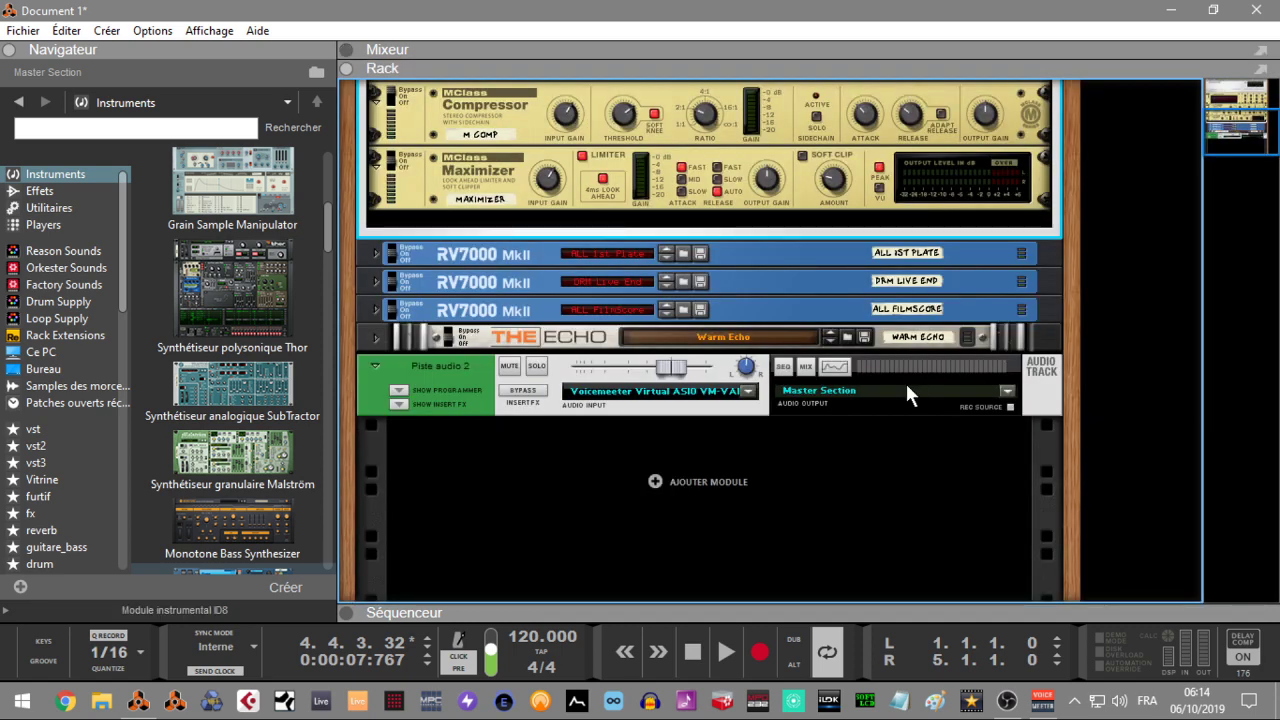
key("Tab")
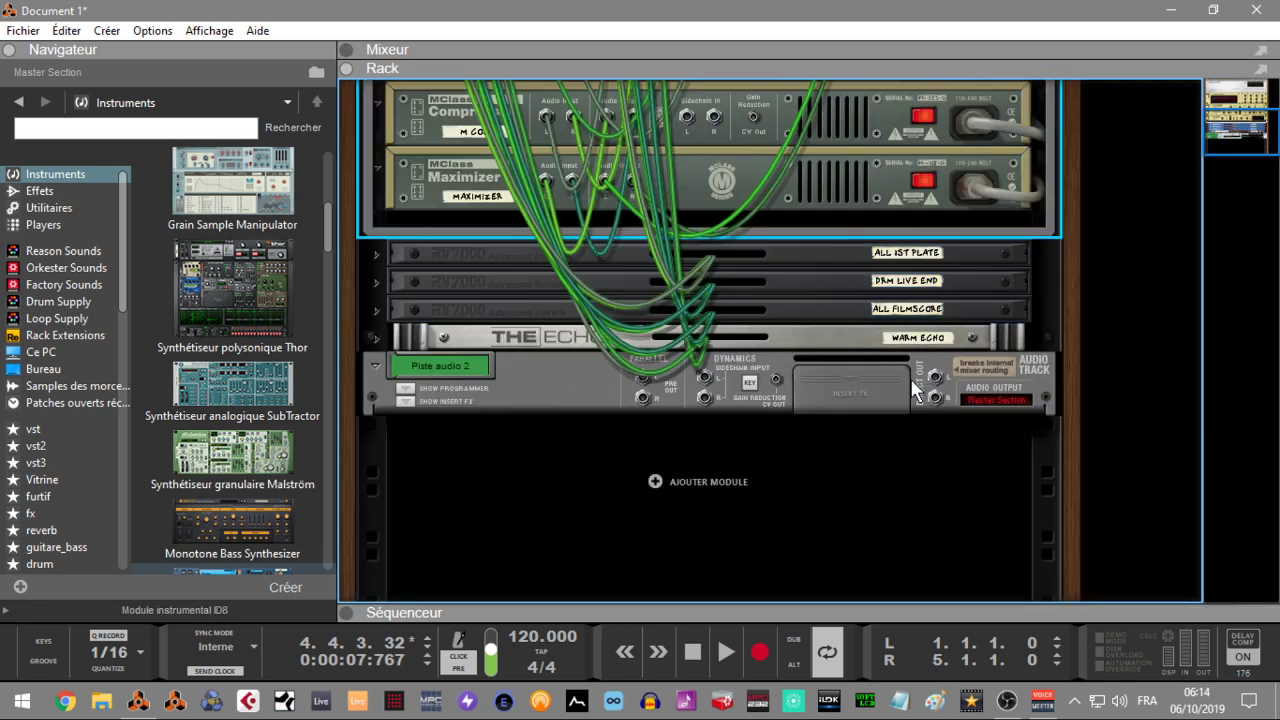
left_click_drag(1212, 142, 1222, 97)
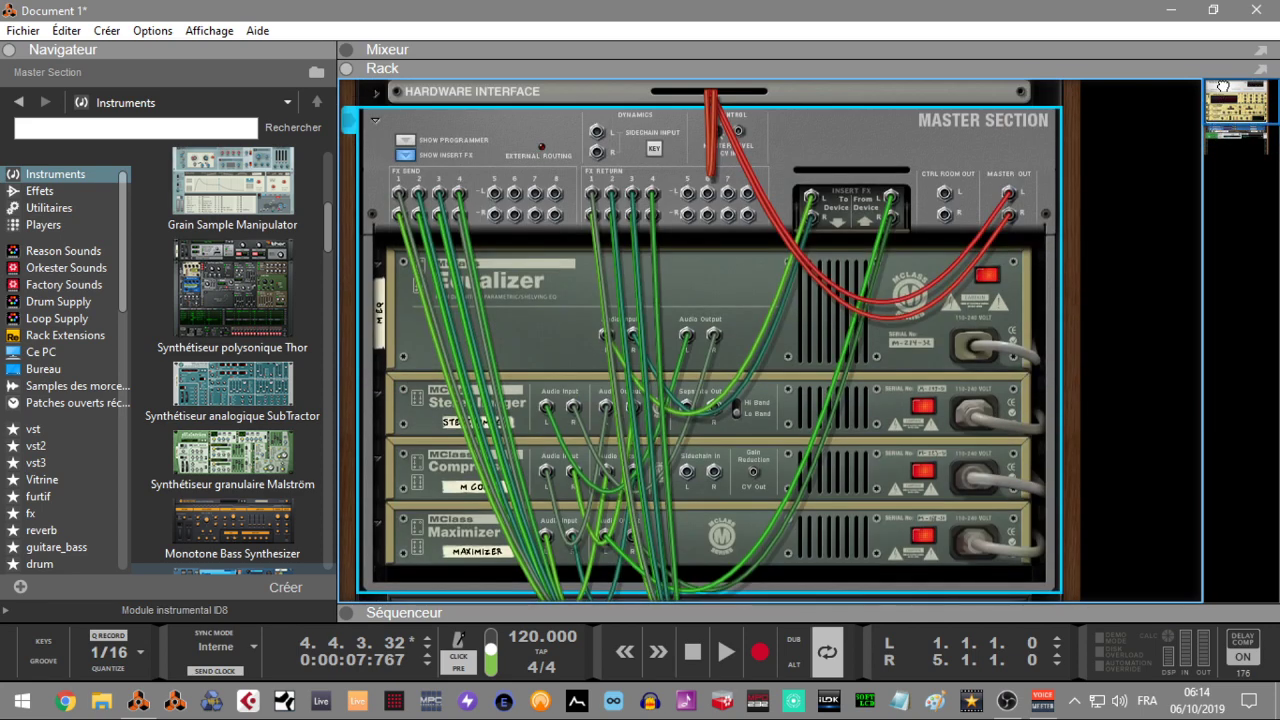
left_click_drag(1008, 192, 946, 208)
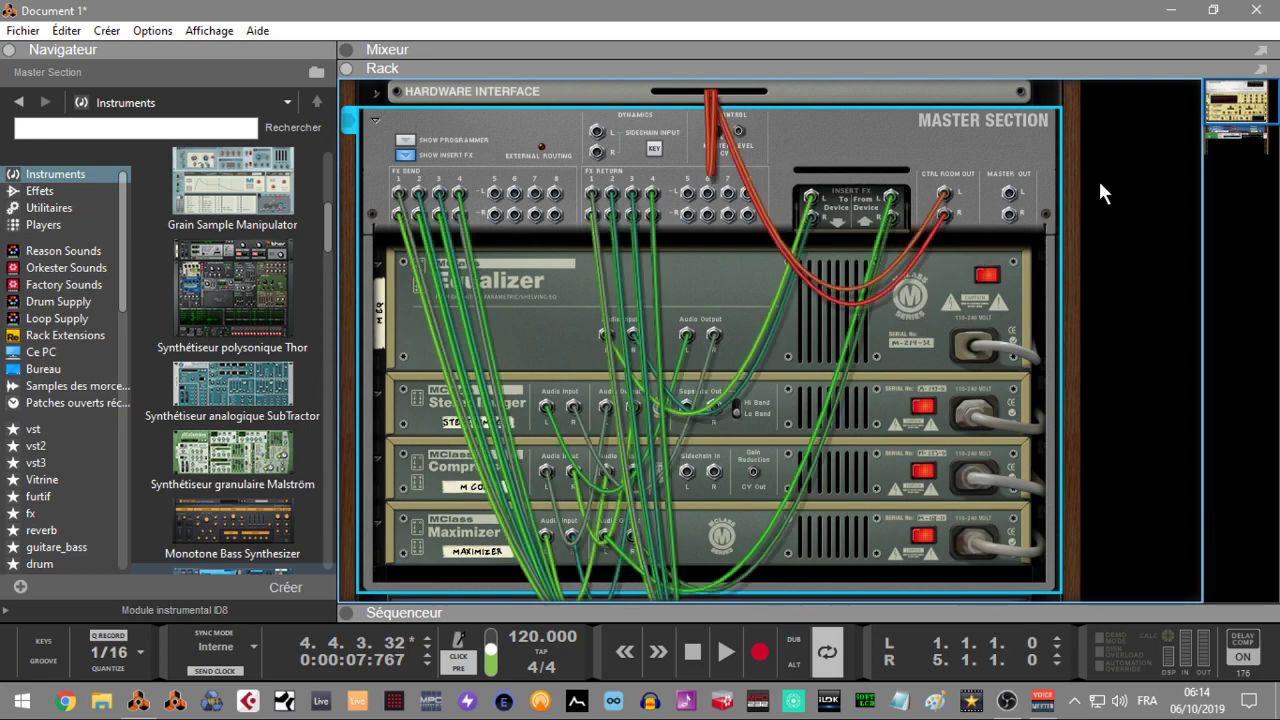
- Try out the control room output level knob in the mixer's master section, comparing the mixer with the rack
key("F5")
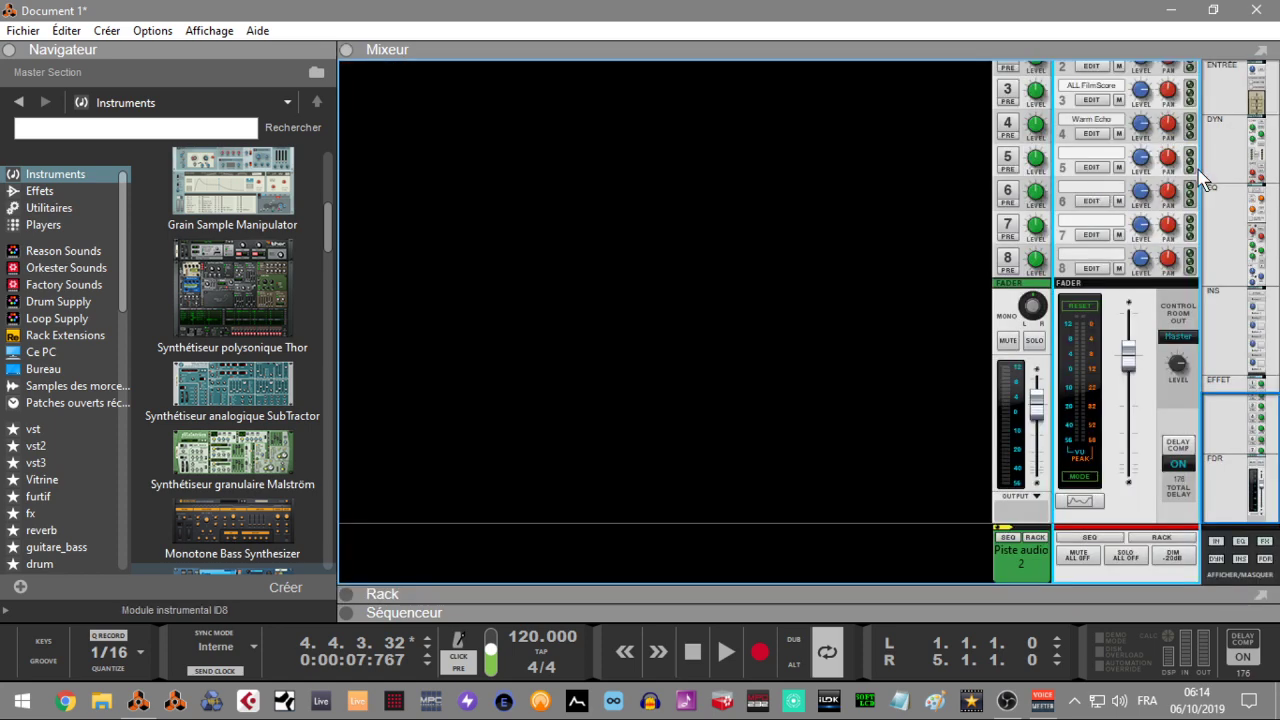
left_click_drag(1180, 370, 1172, 404)
left_click_drag(1181, 369, 1181, 356)
key("F6")
key("F5")
key("F6")
mouse_move(1218, 420)
left_mouse_down()
mouse_move(1221, 150)
mouse_move(1221, 433)
left_mouse_up()
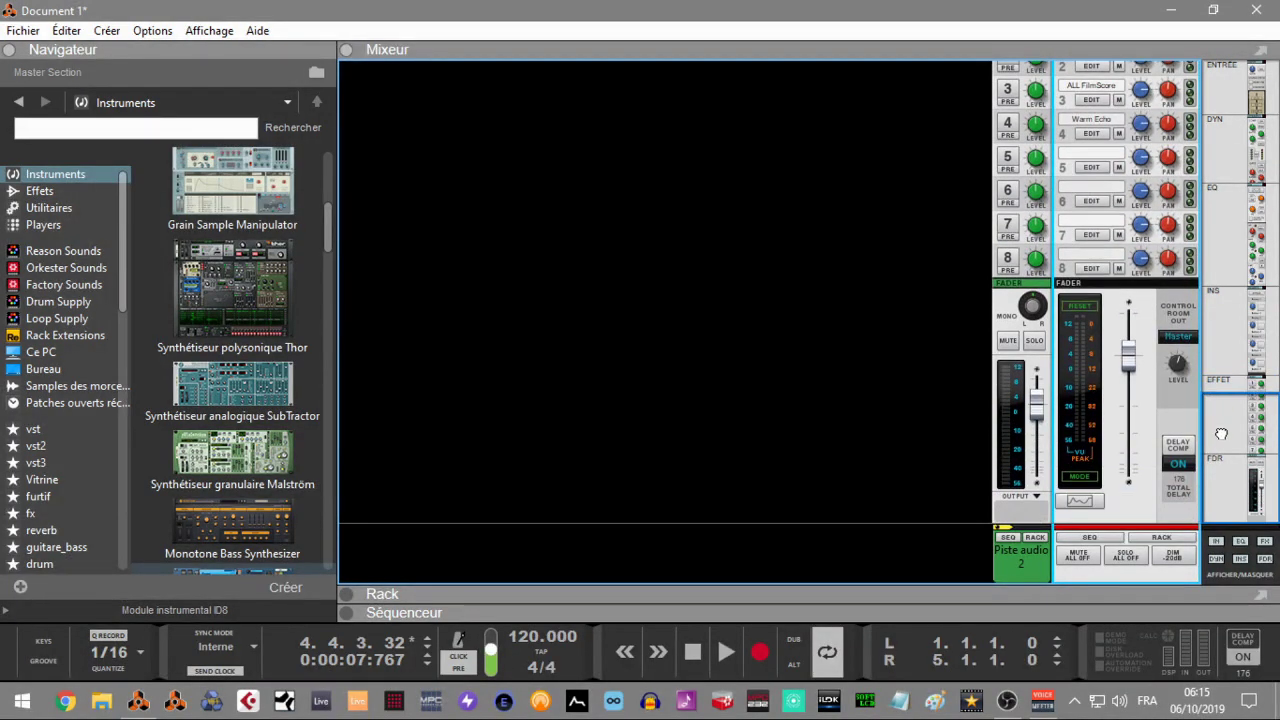
- Show the rack alone and remove the mastering devices from the master section's insert effects
double_click(357, 597)
left_click(470, 318)
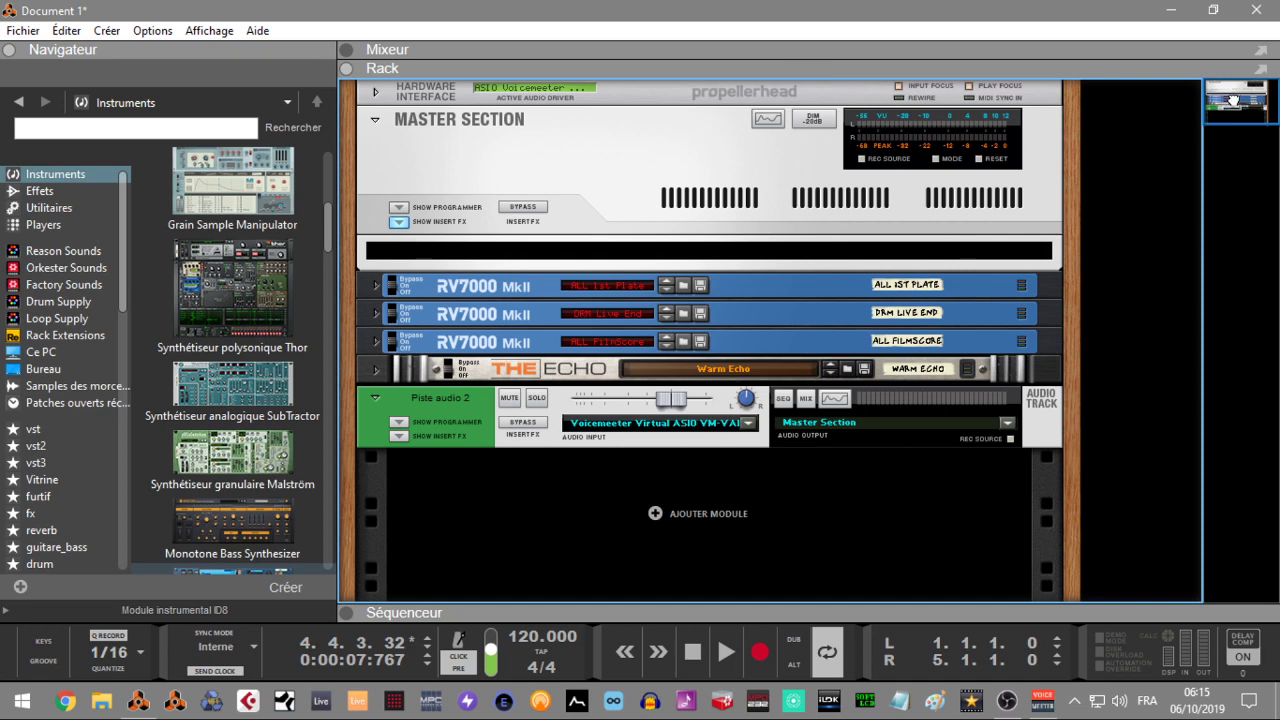
scroll(540, 338, "down", 1)
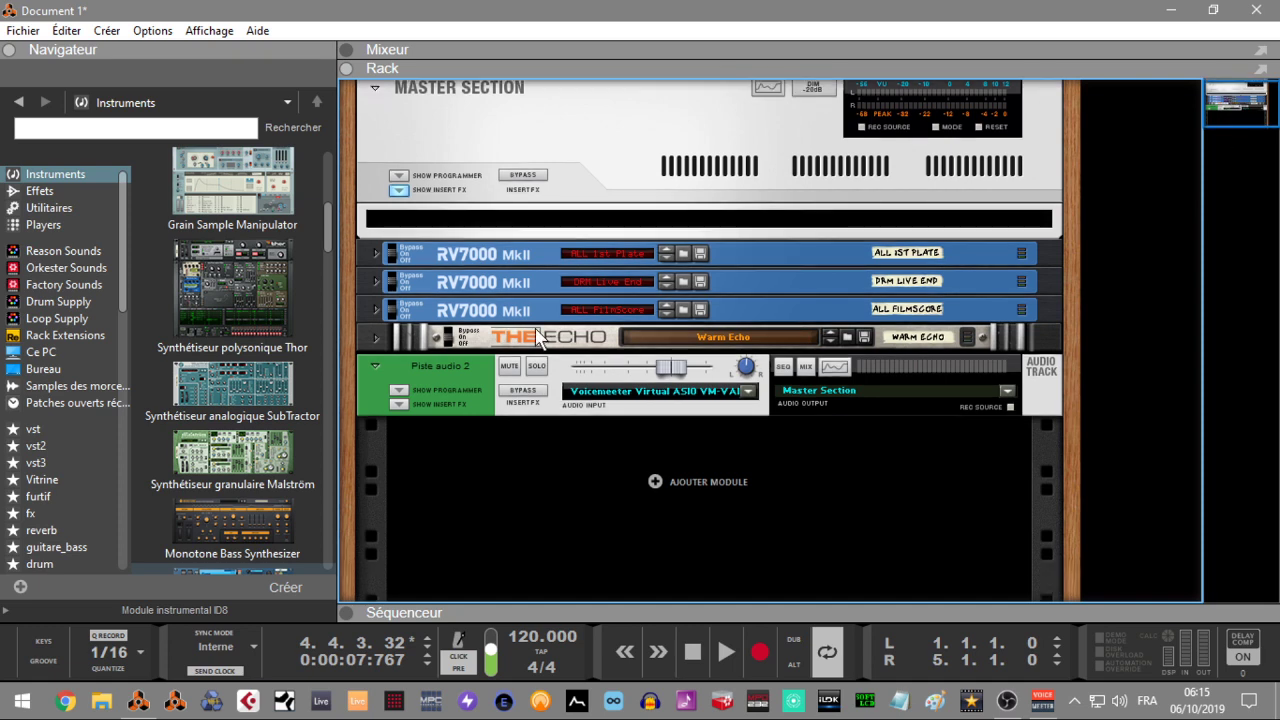
- Show the sequencer below the rack and look at audio track 2's audio input options without changing them
left_click(346, 613)
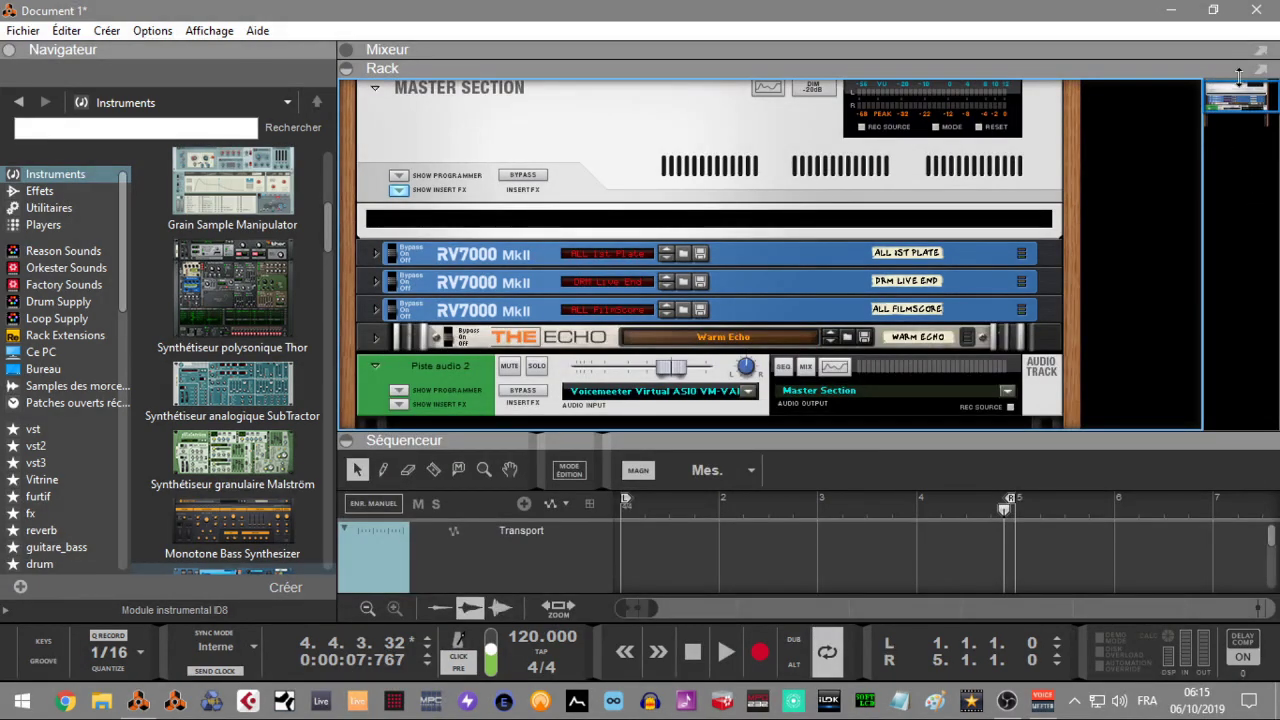
left_click(1233, 127)
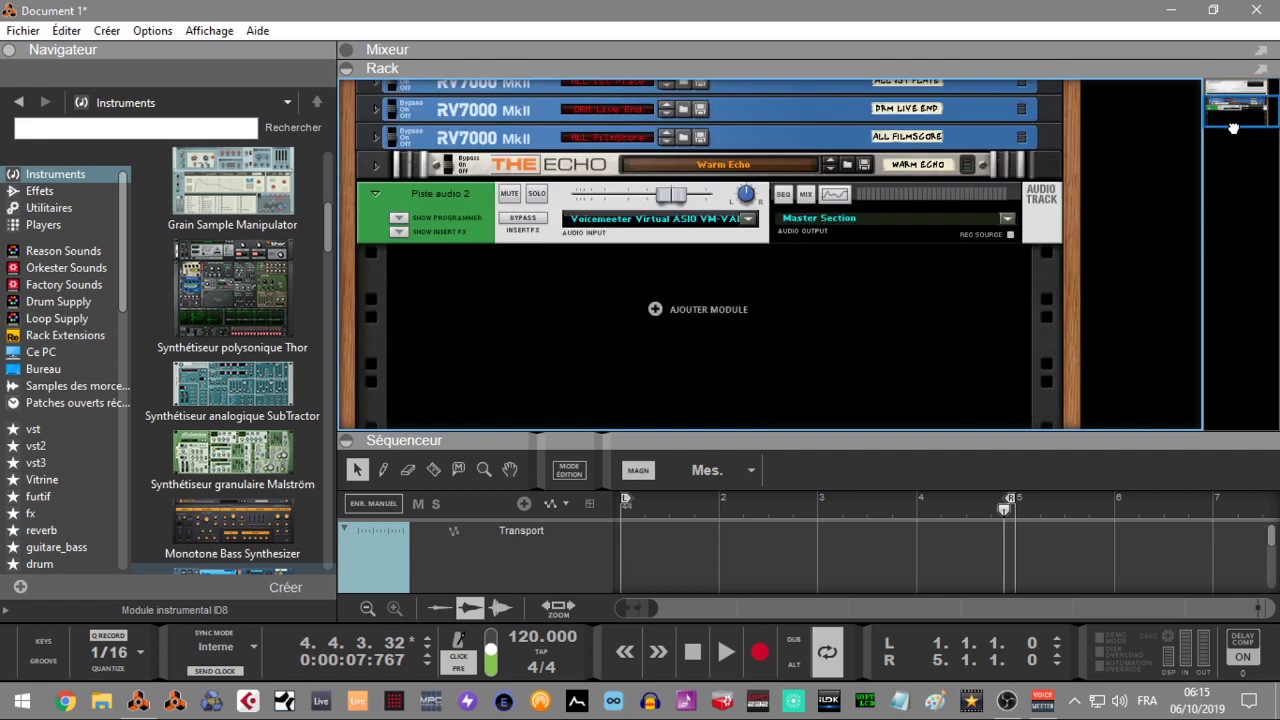
left_click(748, 219)
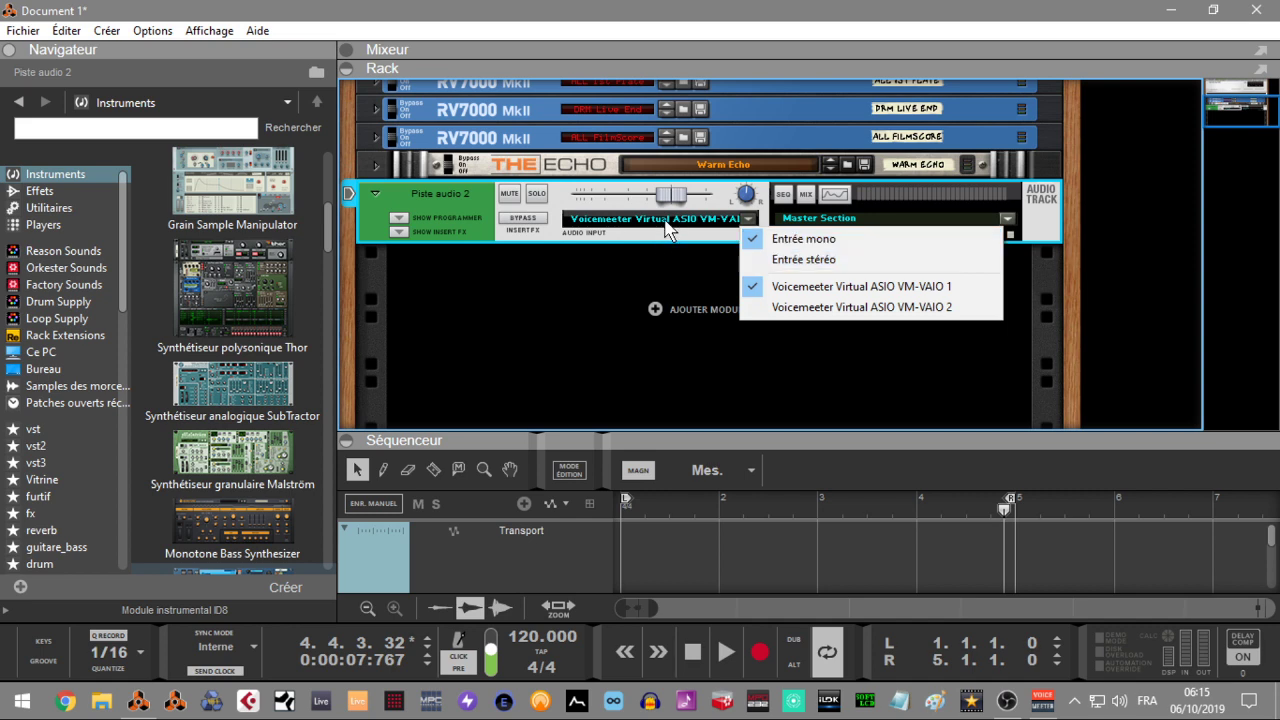
right_click(623, 264)
left_click(545, 274)
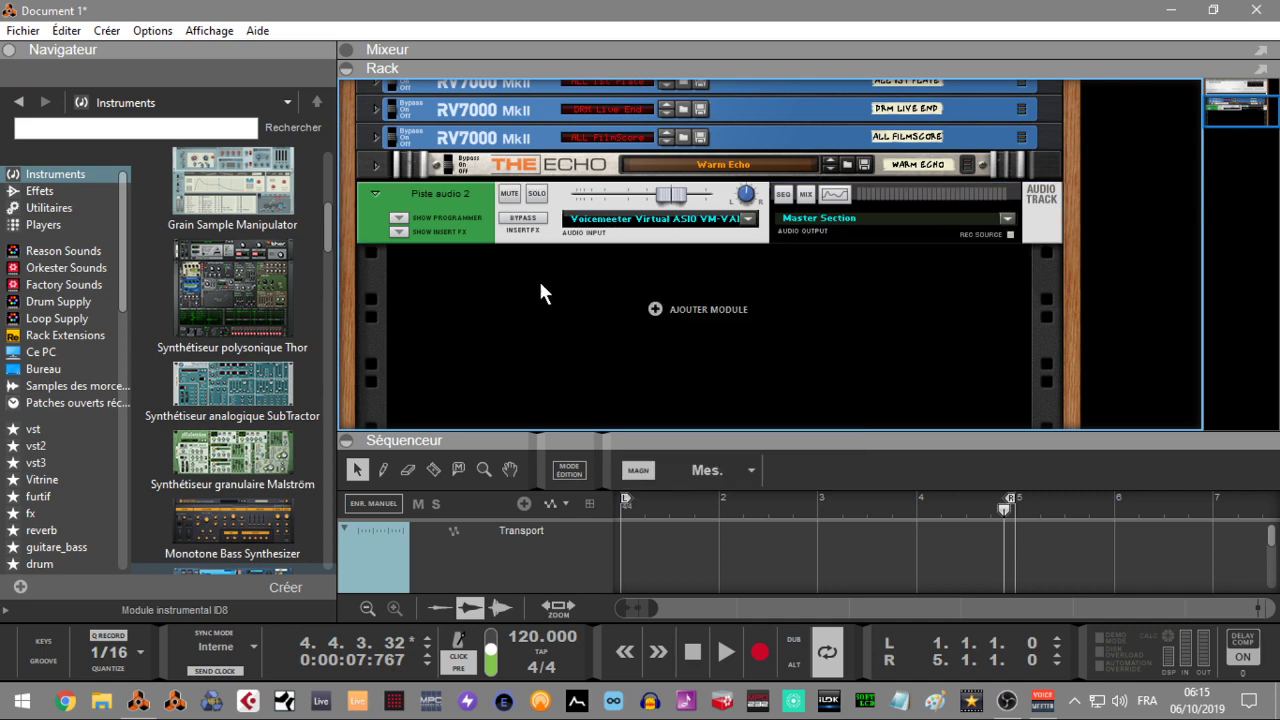
- Add an ID8 instrument module from the browser to the rack below audio track 2
scroll(300, 330, "down", 2)
left_click(330, 253)
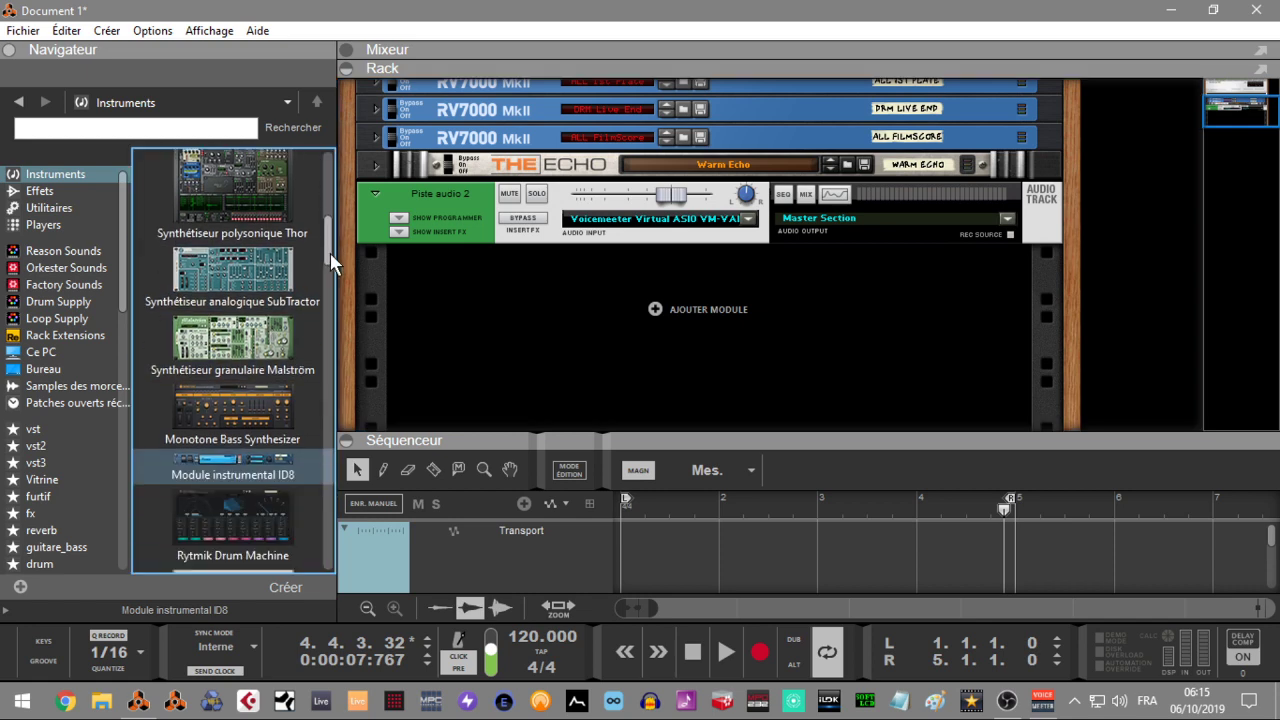
scroll(332, 265, "down", 3)
left_click_drag(248, 321, 692, 327)
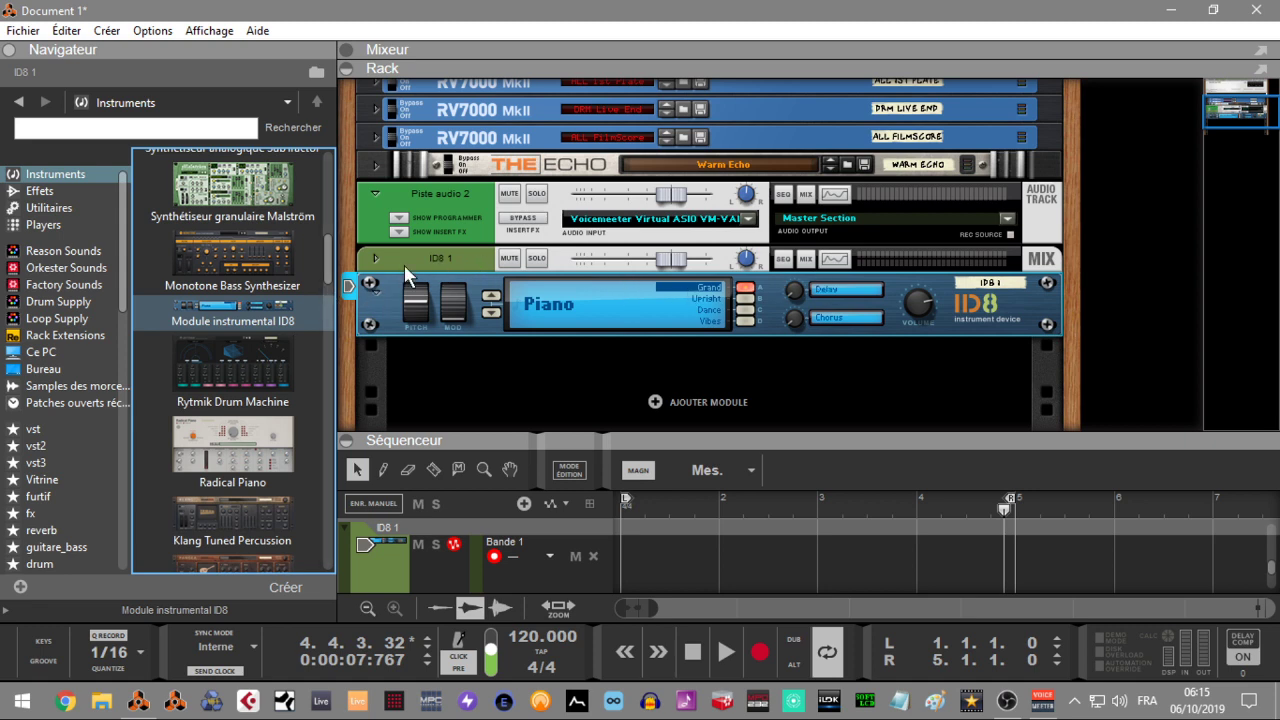
- Enable Rec Source on the unfolded ID8 1 mix channel and set audio track 2's input to stereo (Entrée stéréo) from ID8 1
left_click(372, 259)
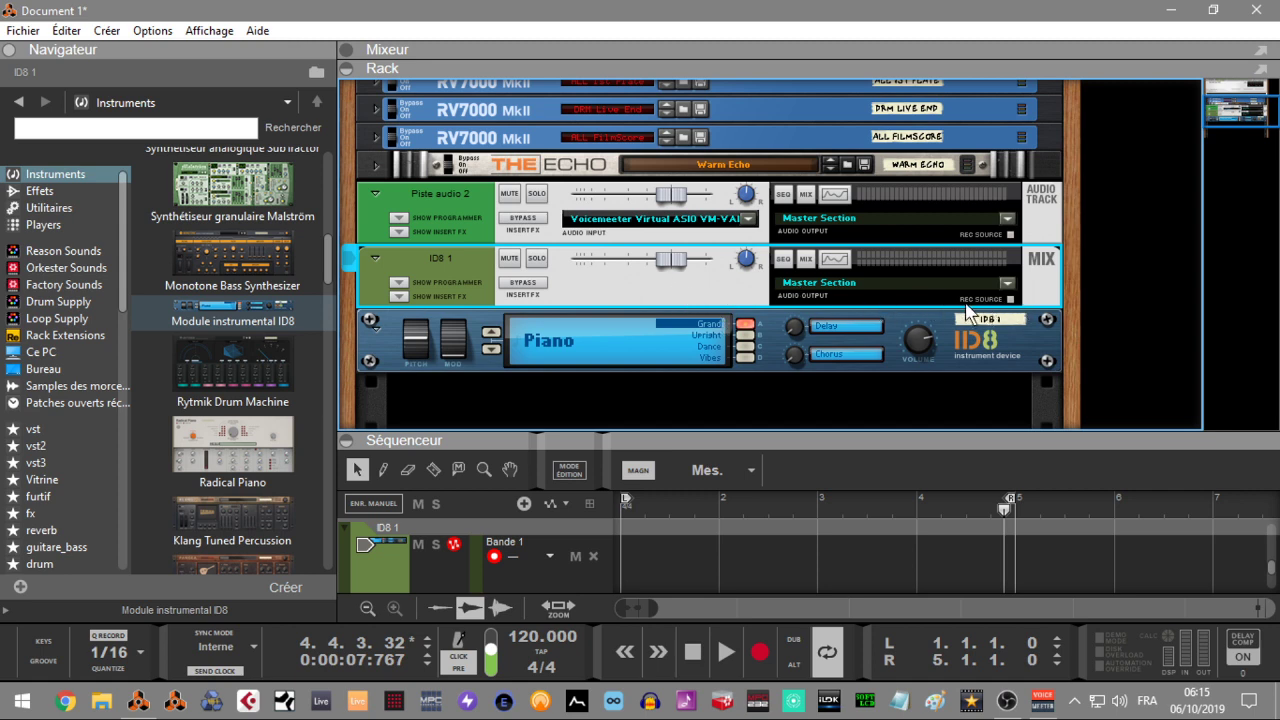
left_click(1010, 299)
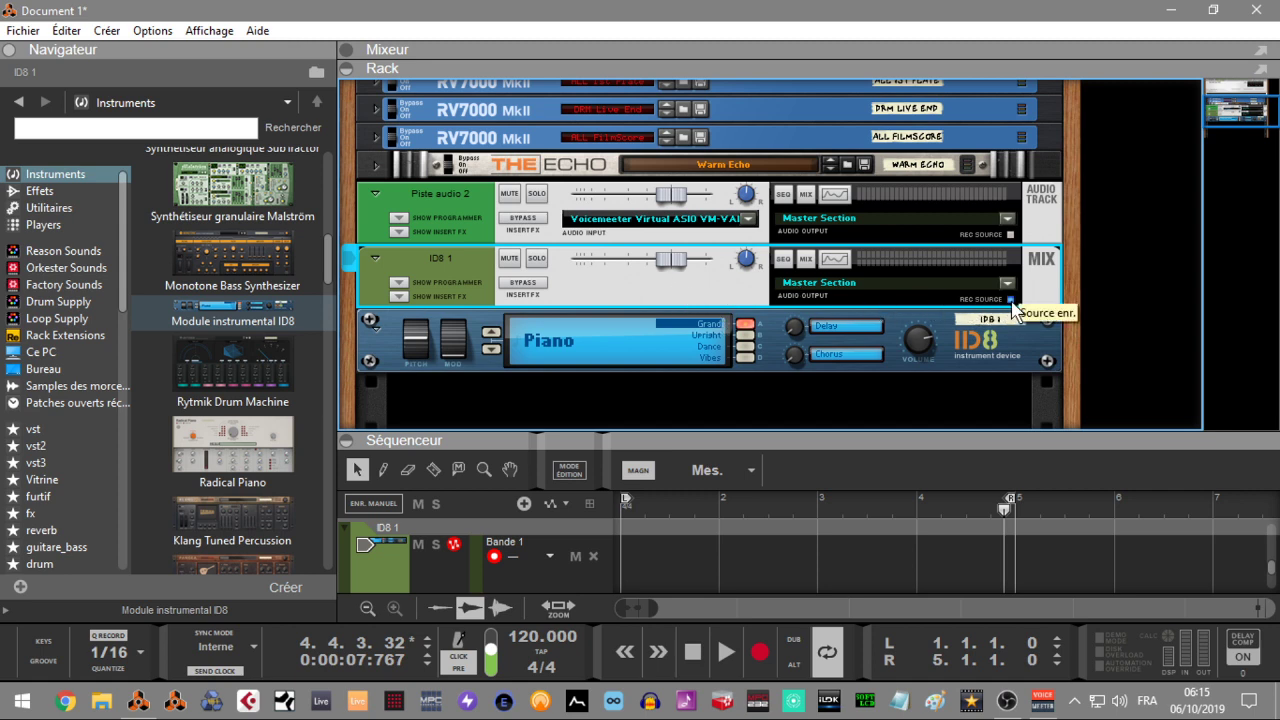
left_click(670, 220)
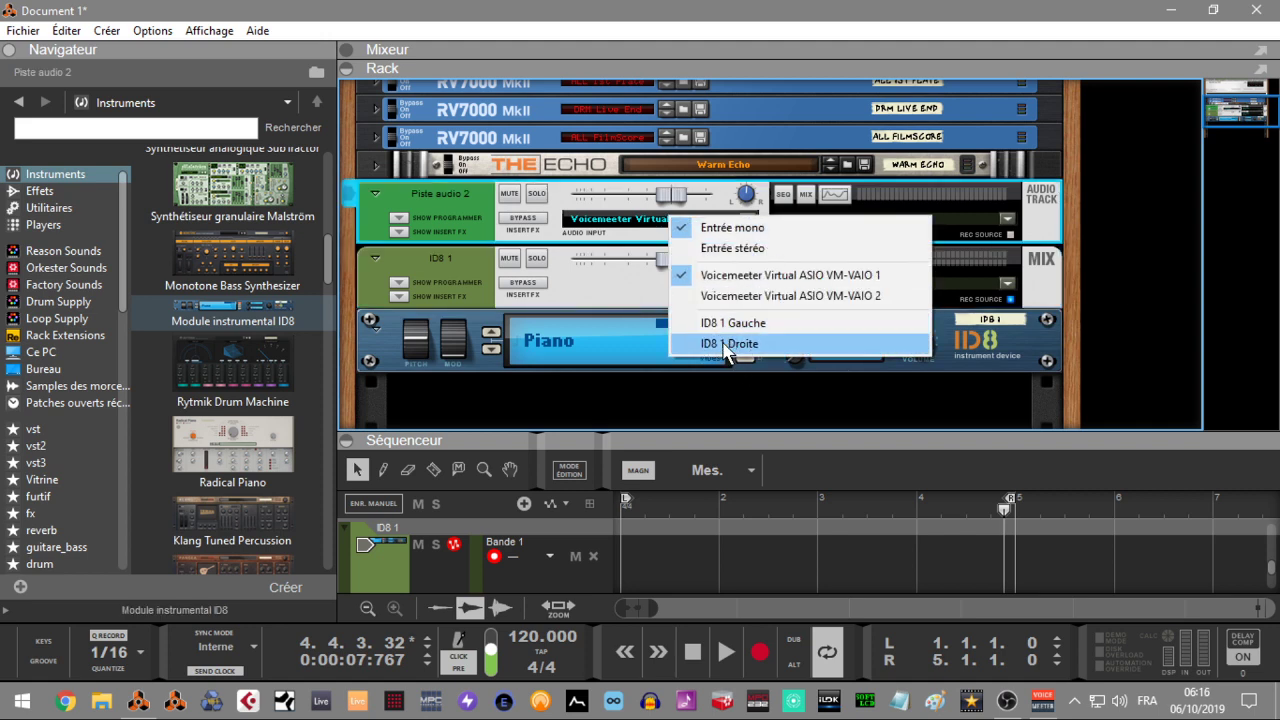
left_click(727, 248)
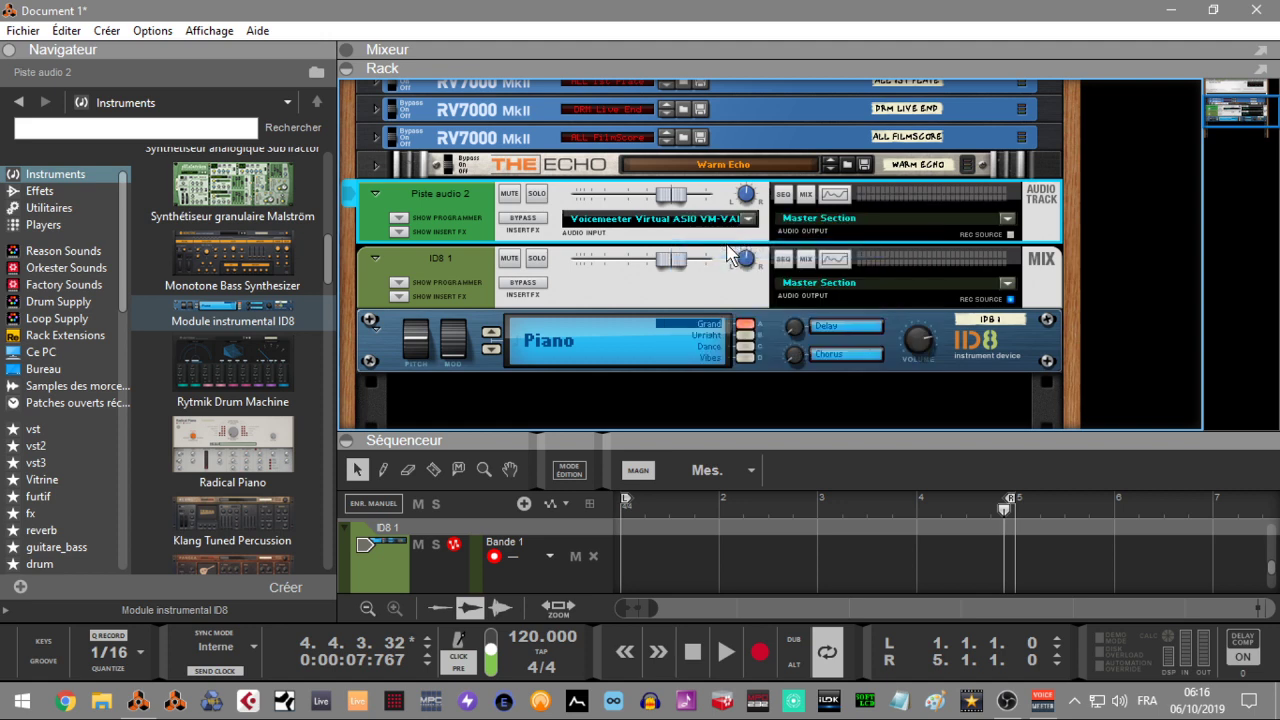
left_click(755, 222)
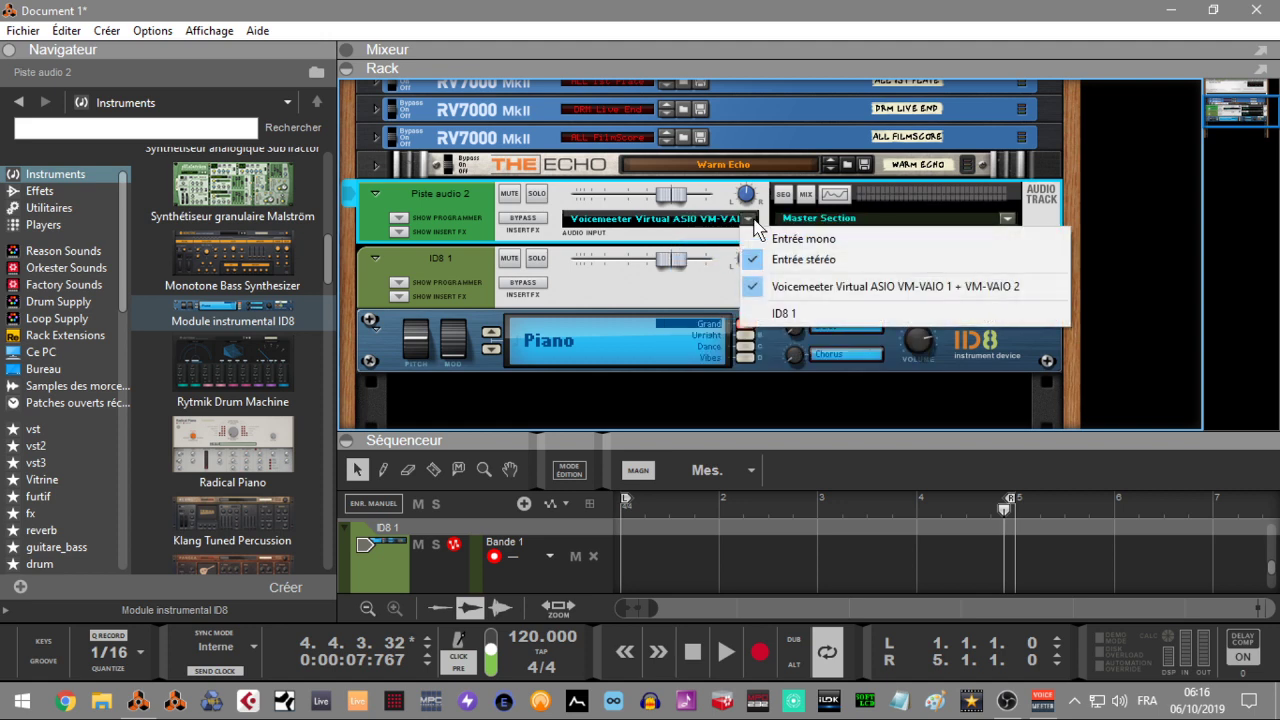
left_click(785, 314)
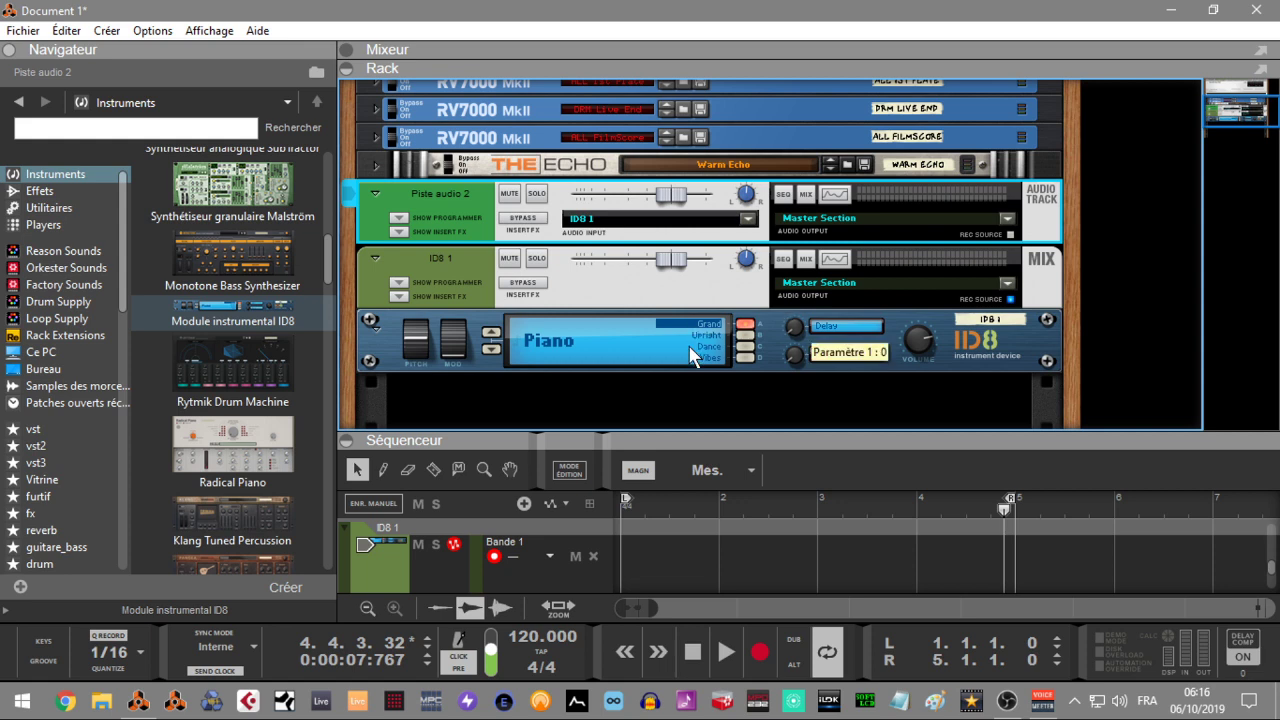
- Enlarge the sequencer so it fills the workspace and record-enable audio track 2 (Piste audio 2)
left_click_drag(1152, 437, 1175, 349)
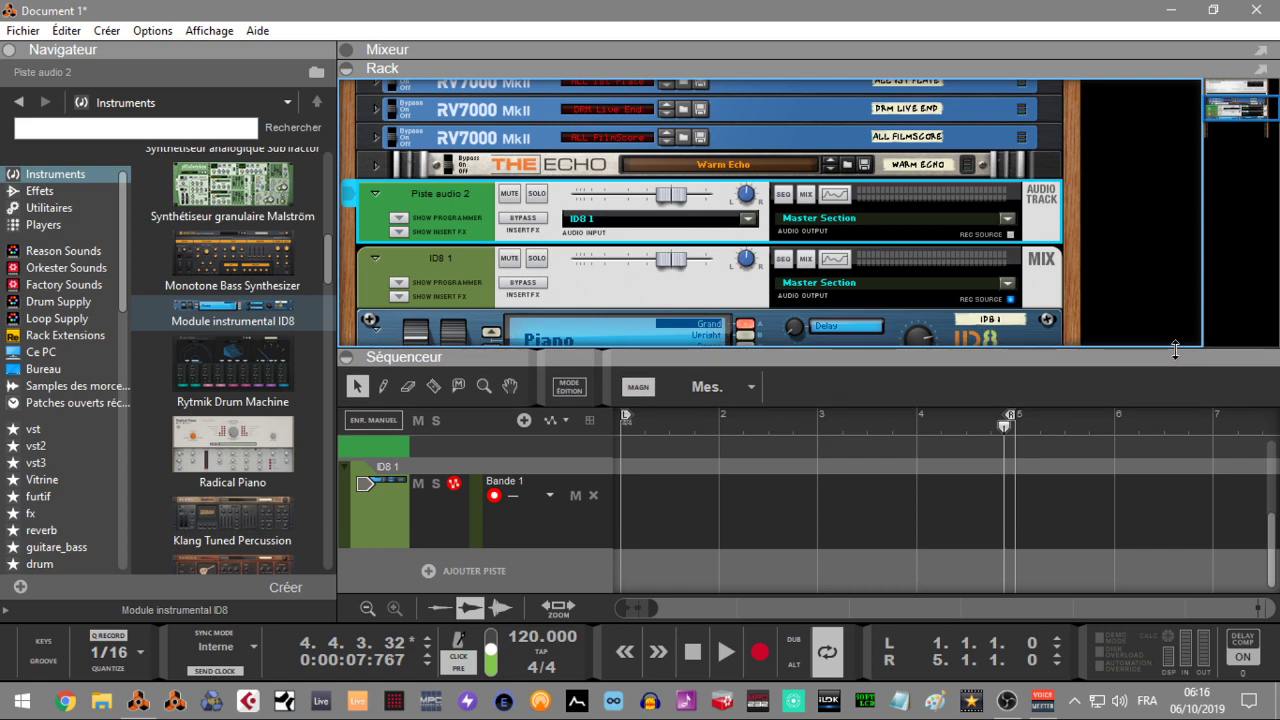
double_click(1175, 349)
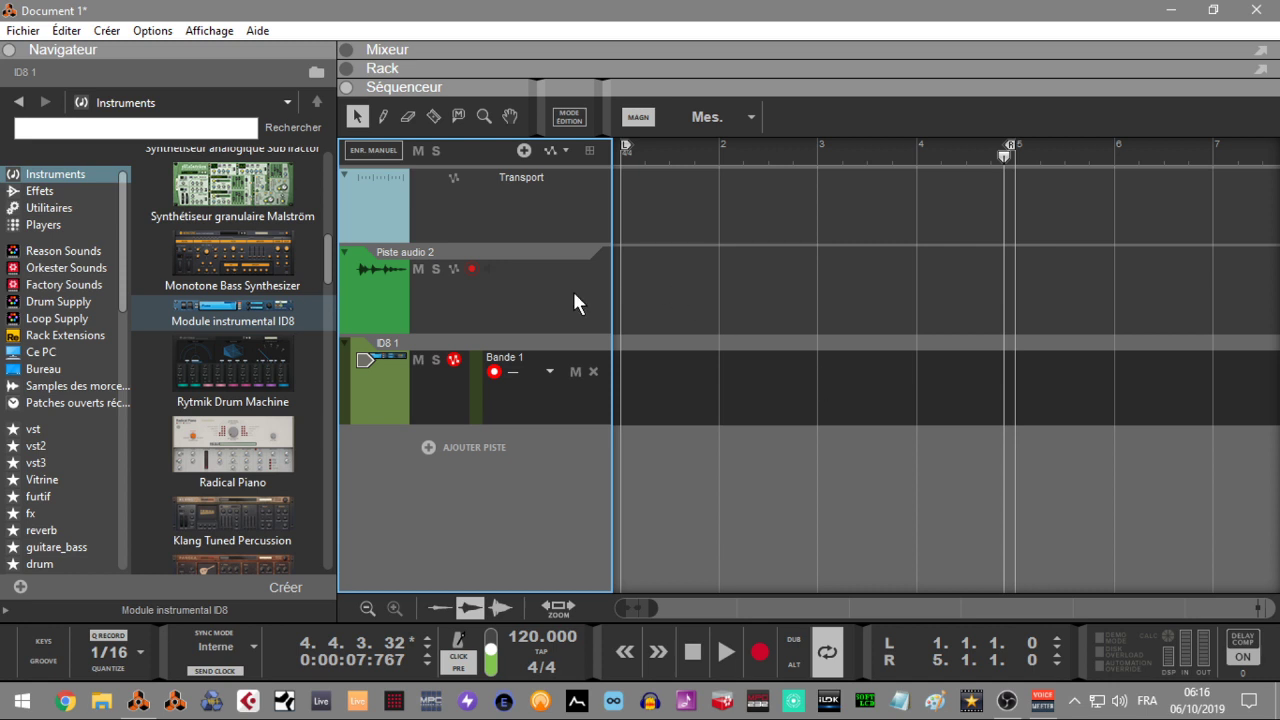
left_click(471, 269)
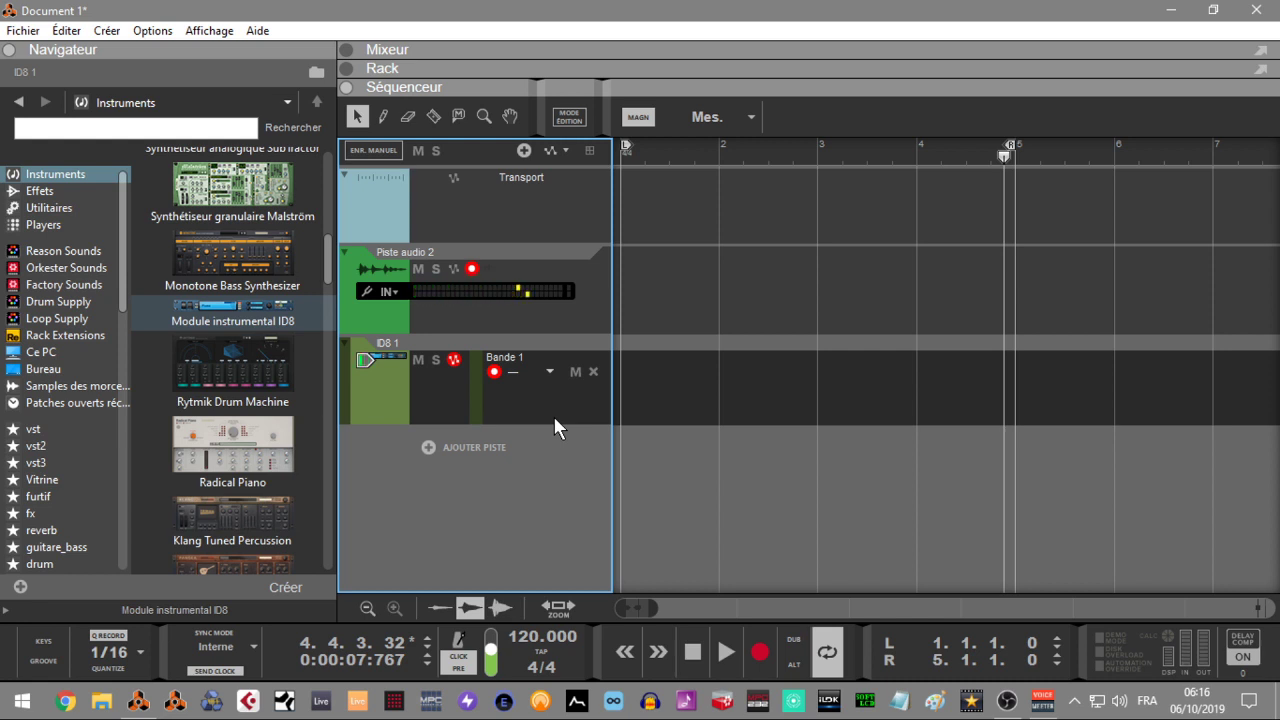
- Turn off recording on ID8 1's Bande 1 note lane and record a four-bar take from bar 1 on audio track 2
key("Home")
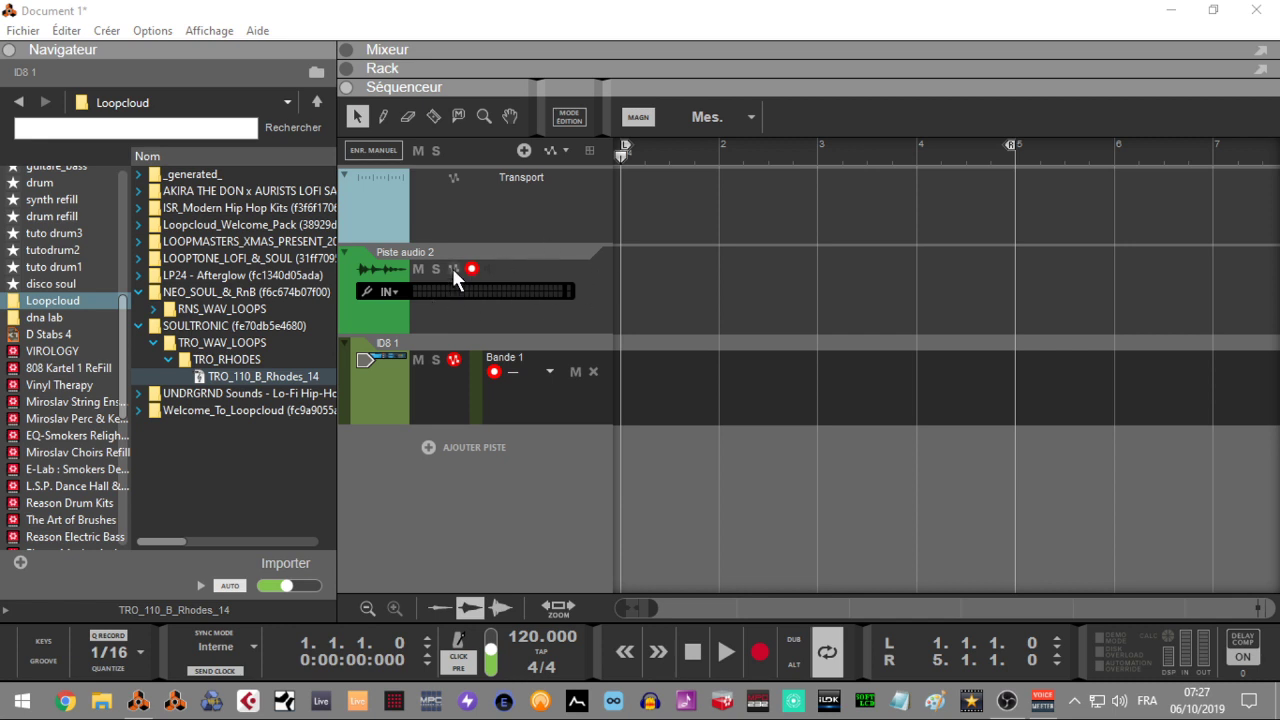
left_click(494, 372)
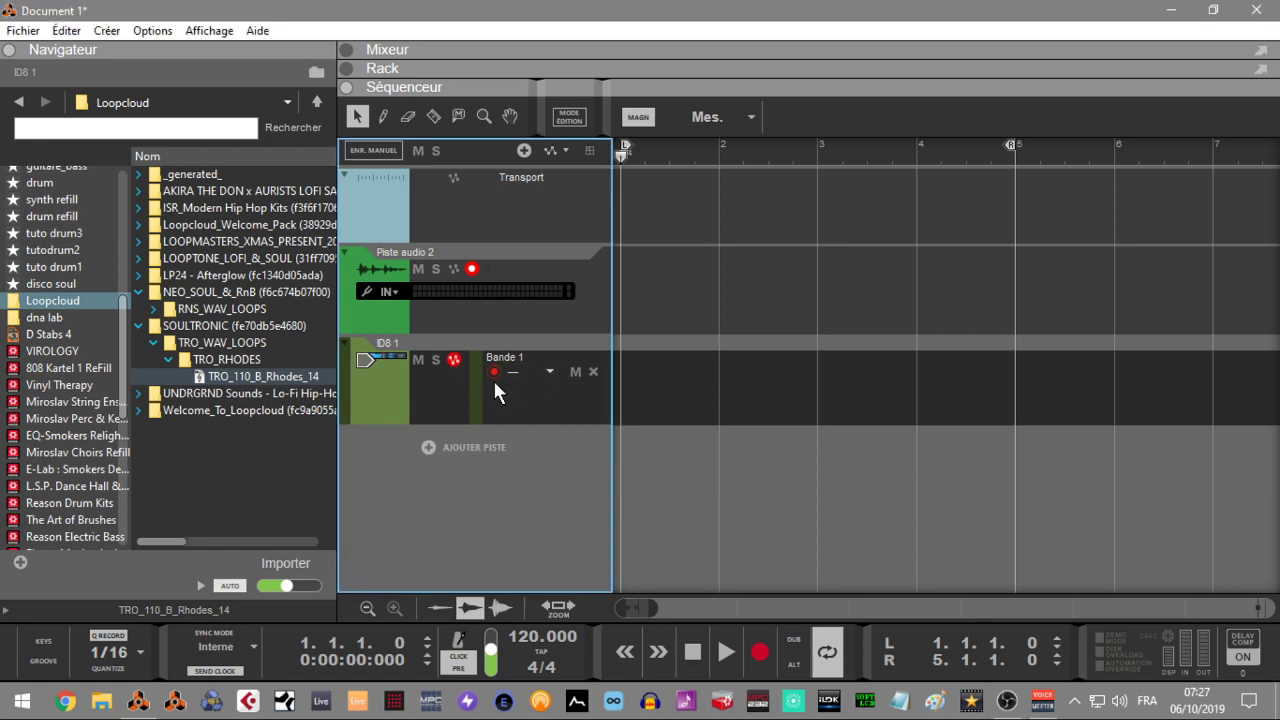
left_click(657, 294)
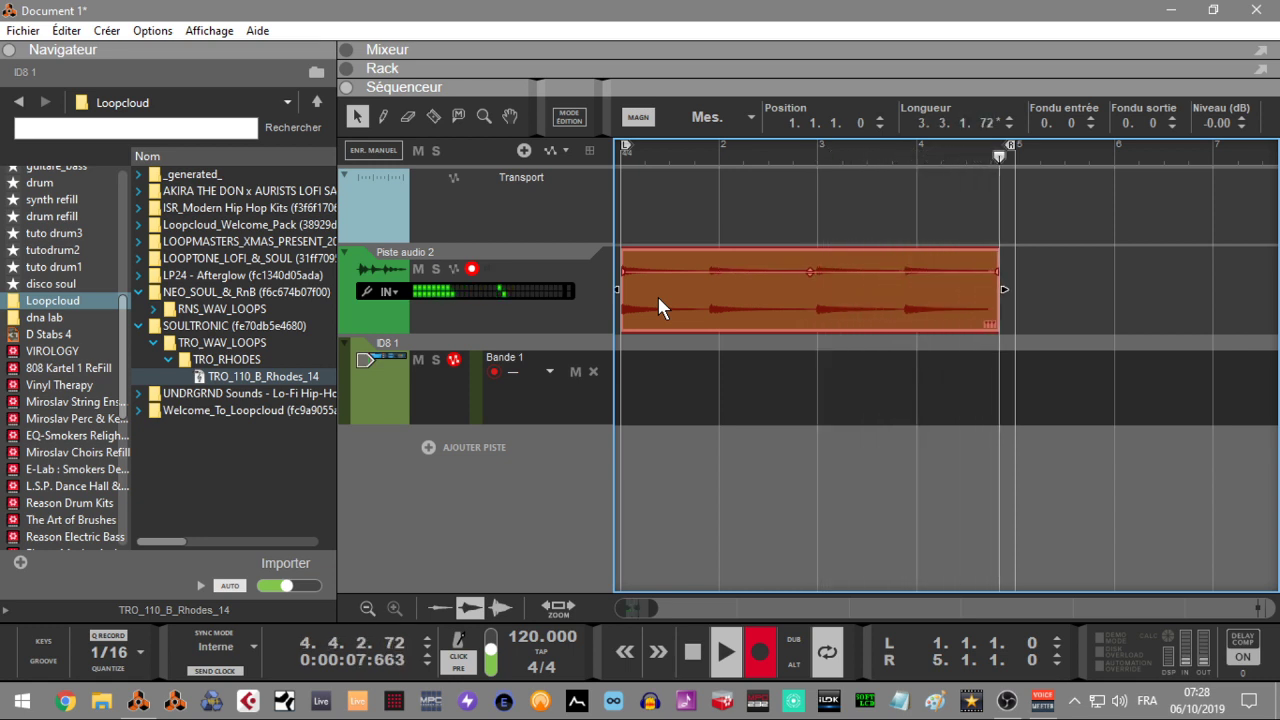
key("space")
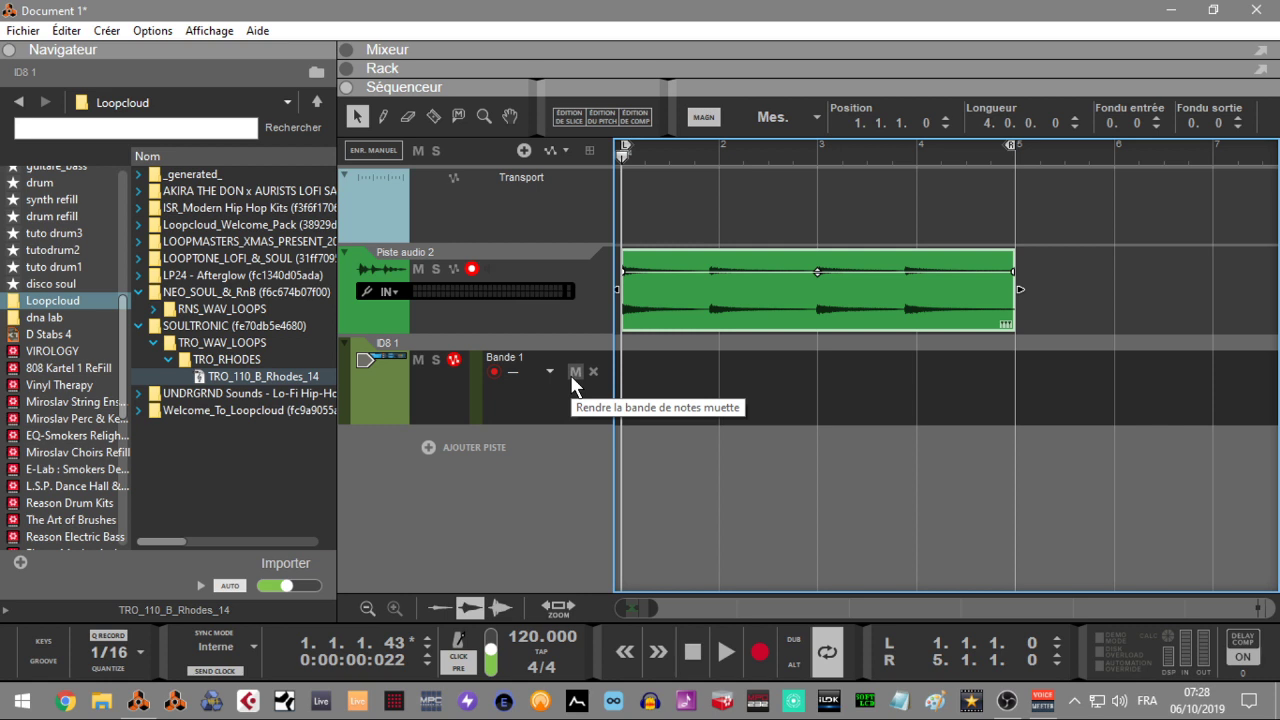
key("space")
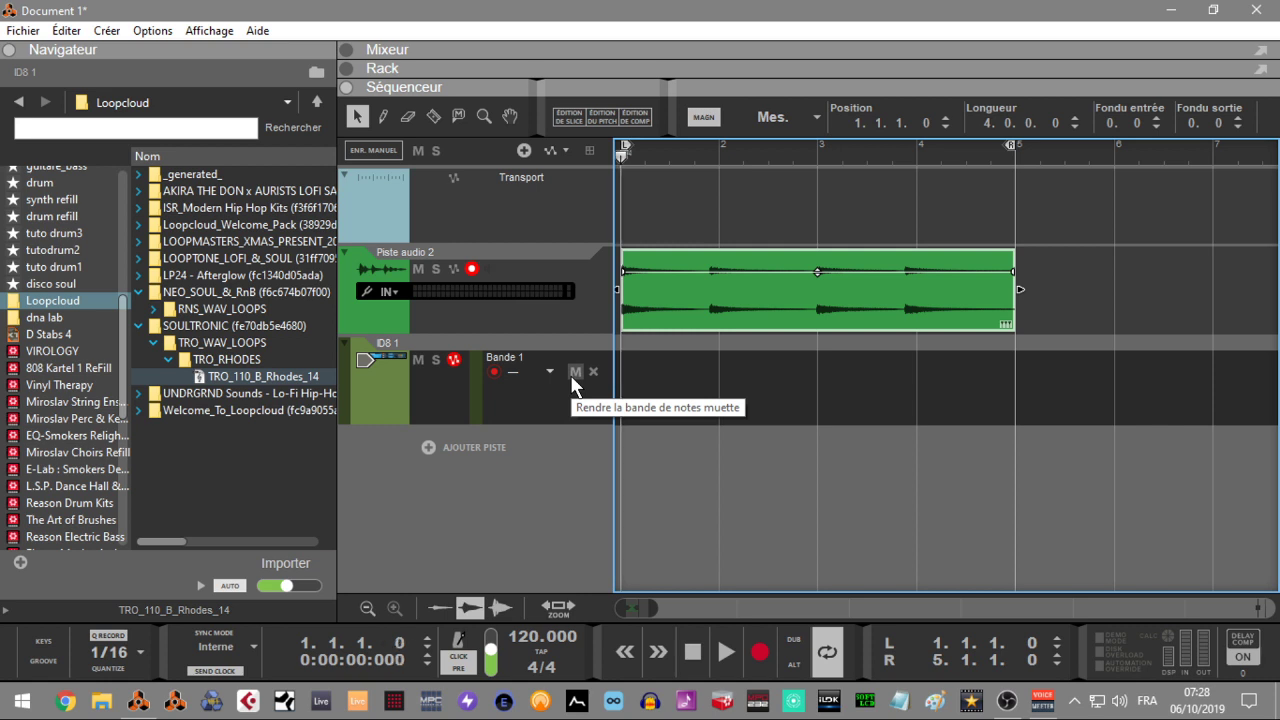
- Deselect the recorded clip and record a second take with quicker notes over the same four bars
key("Escape")
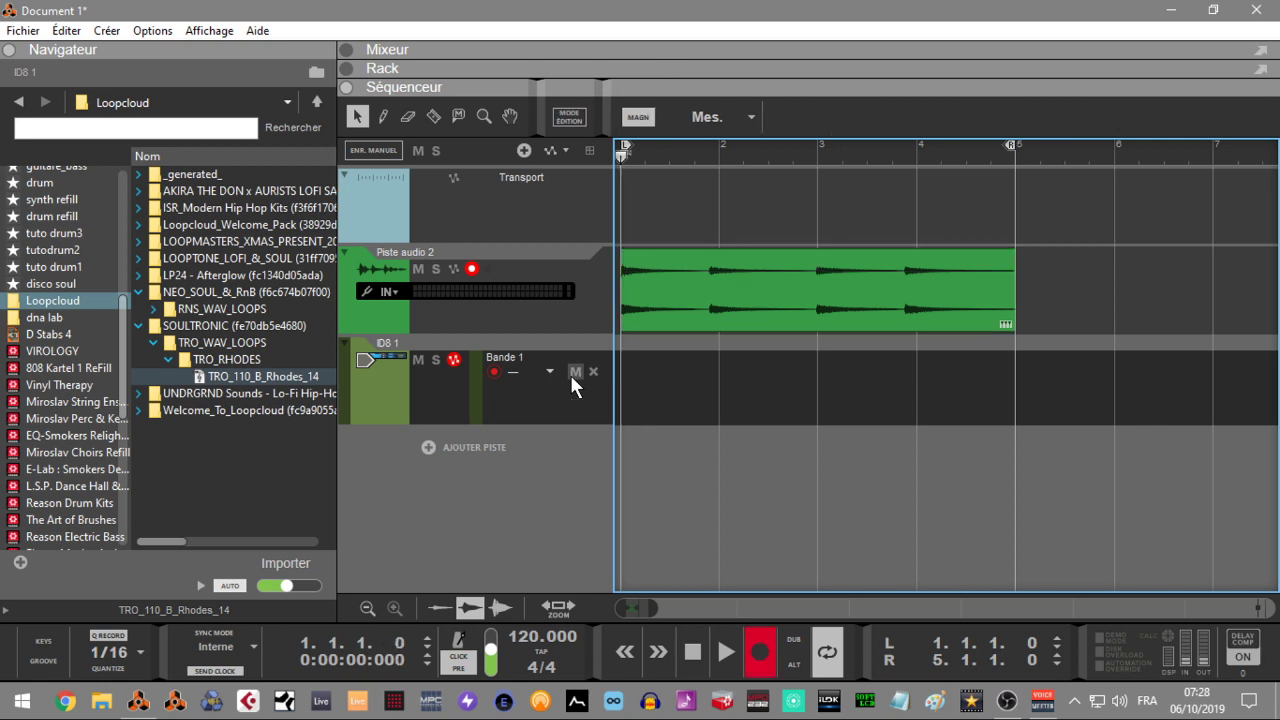
key("space")
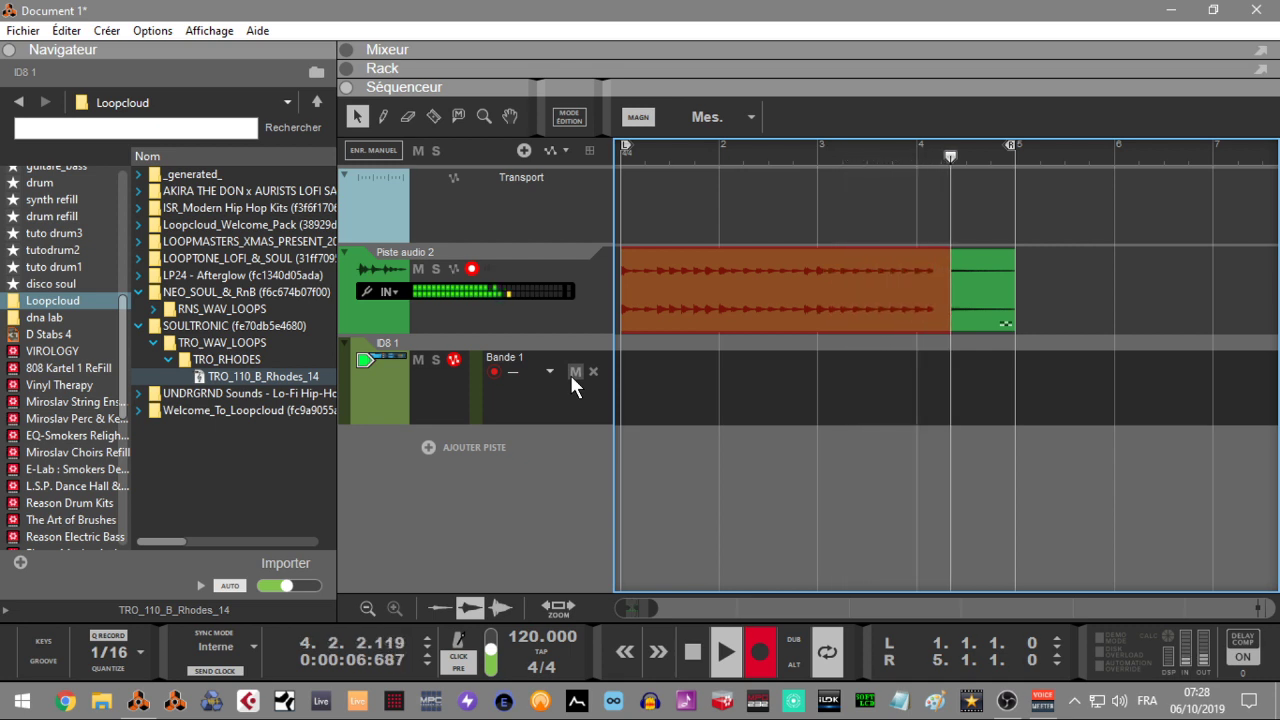
key("space")
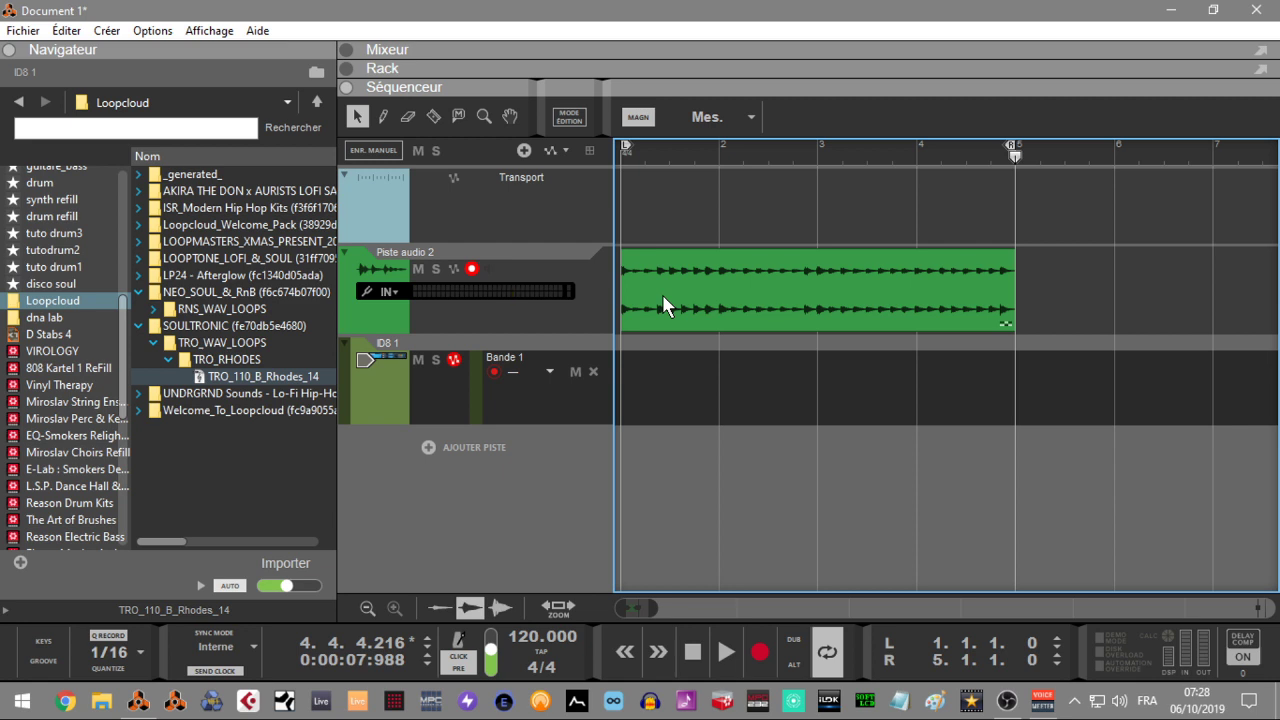
- Return to the start of the song and record one more chord take over the existing audio track 2 clip
key("Home")
key("ctrl+Return")
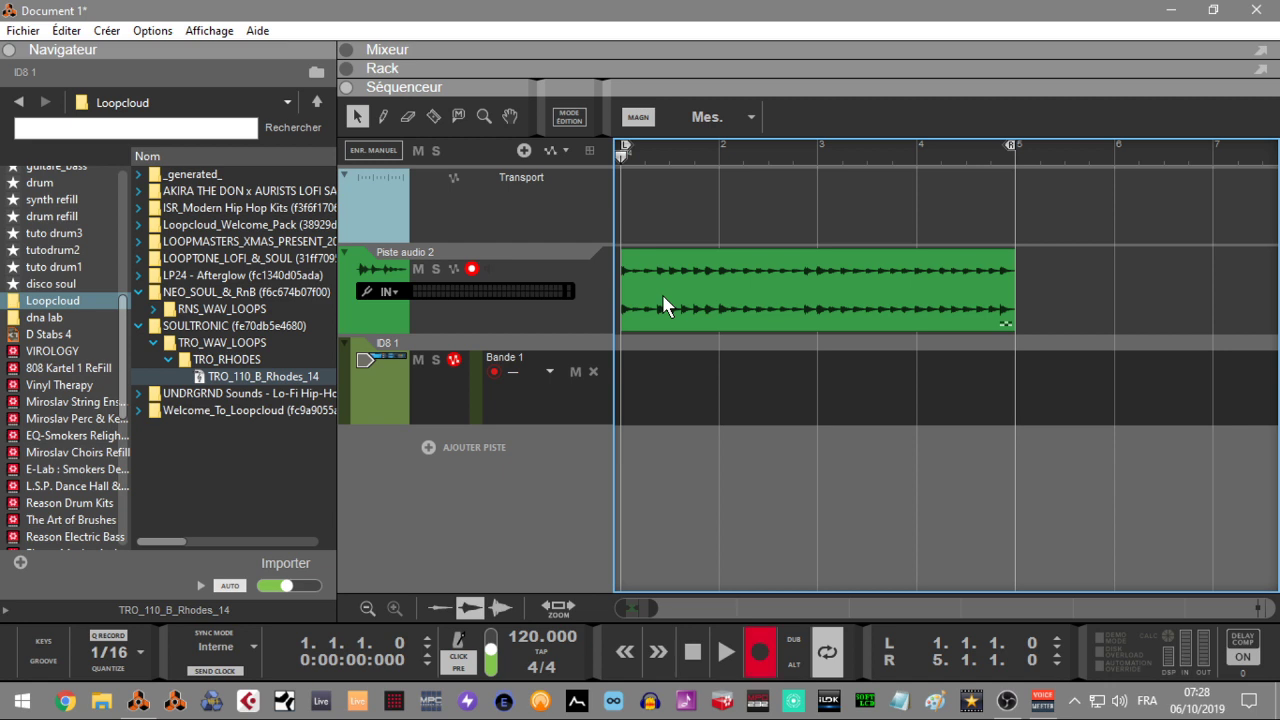
key("space")
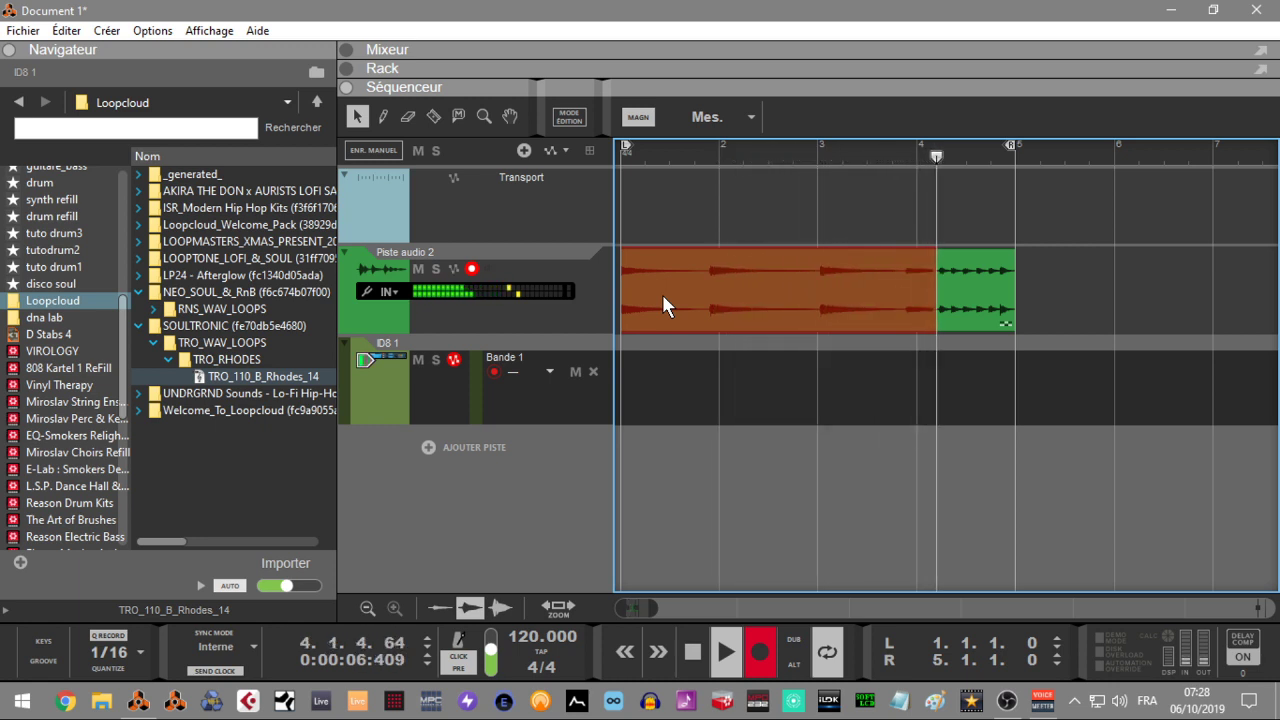
key("space")
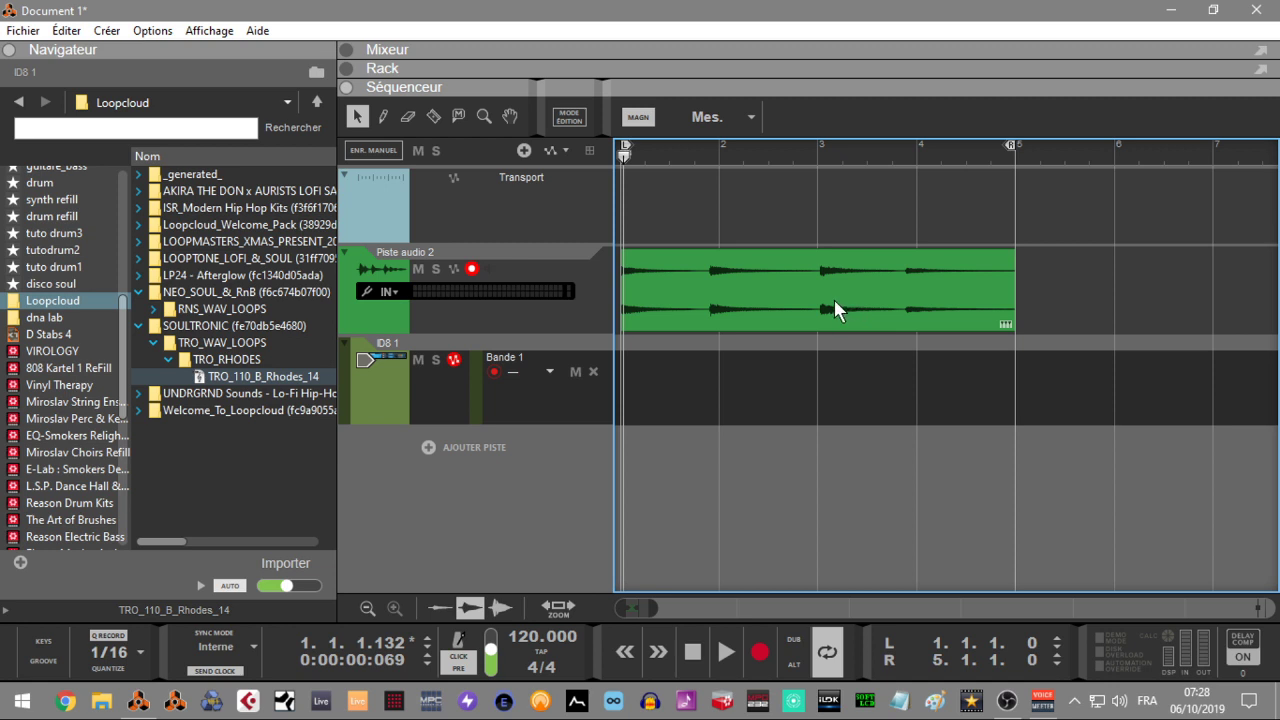
- Open the audio track 2 clip in comp editing mode (Édition de comp) and play back the current take
left_click(697, 266)
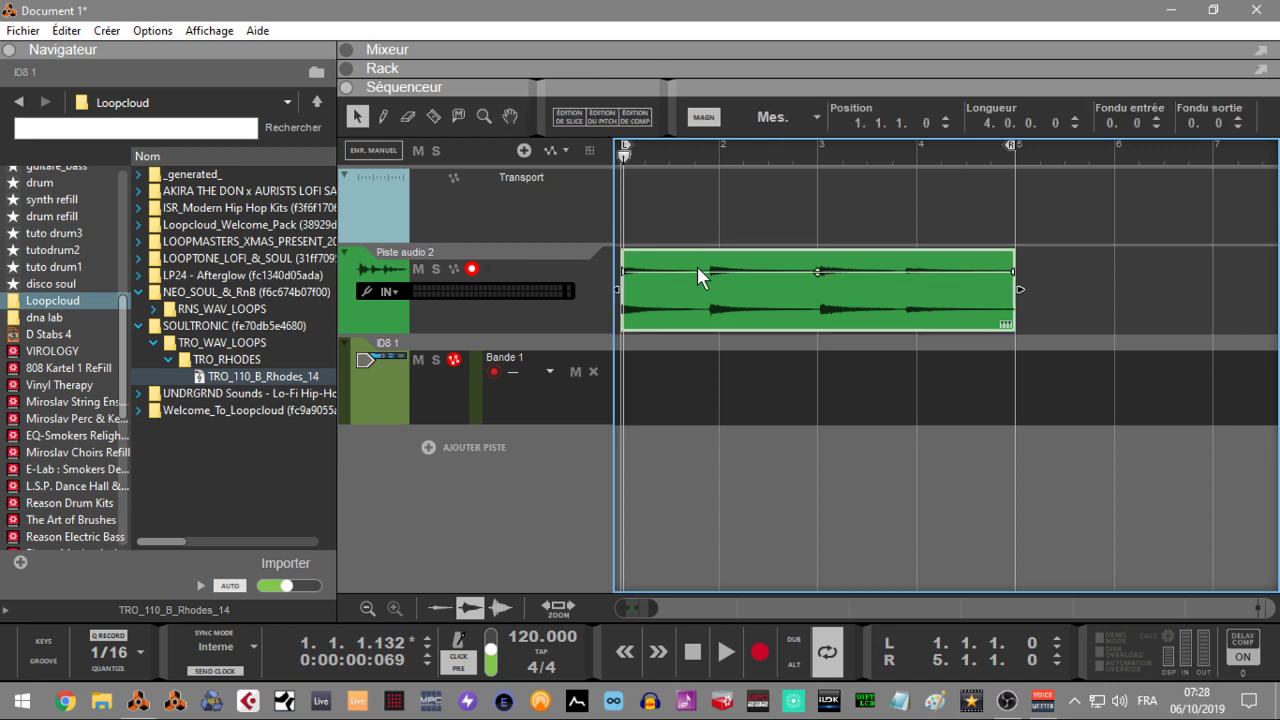
left_click(634, 117)
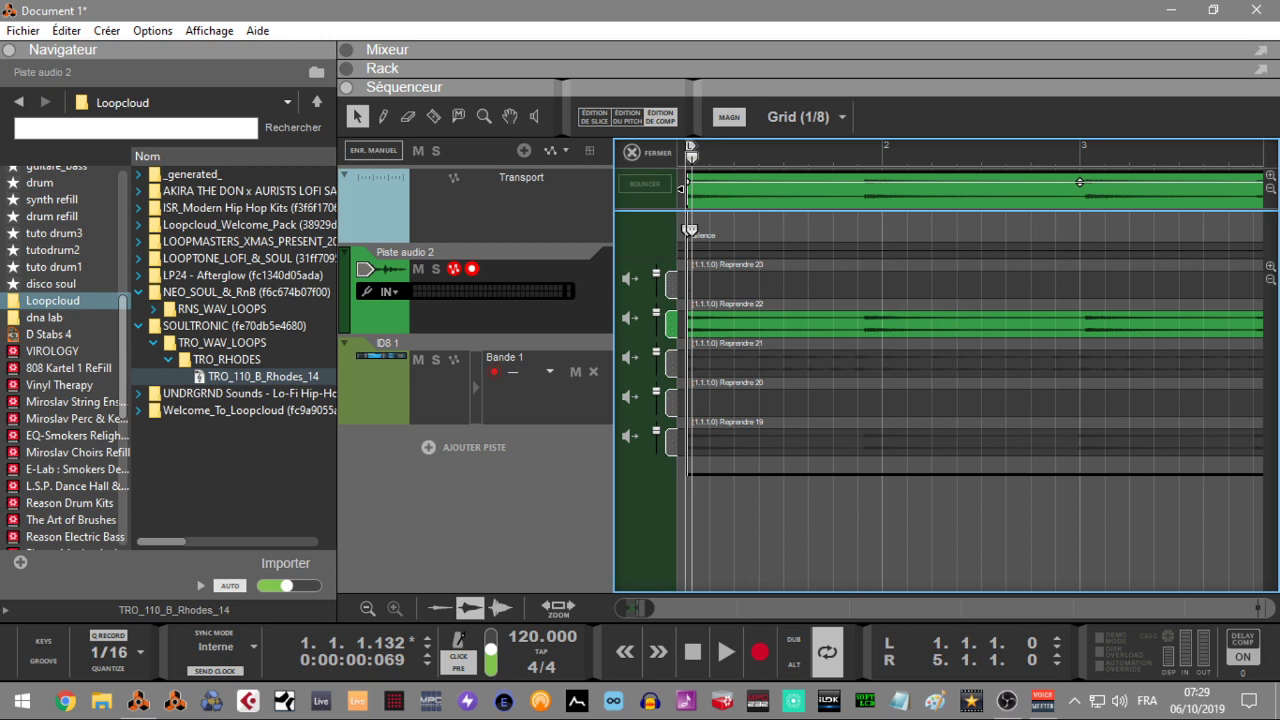
left_click(726, 666)
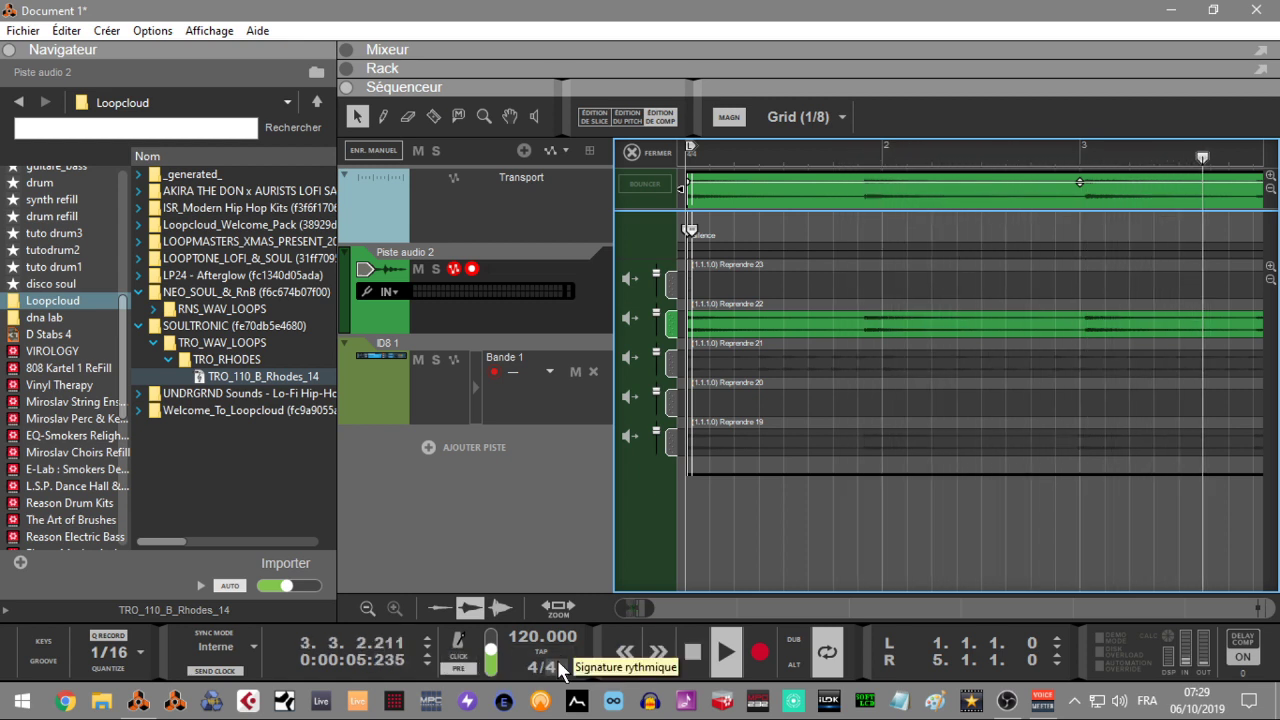
left_click(692, 651)
- Hide the browser, make Reprendre 21 the active take and play it from the start
left_click(10, 50)
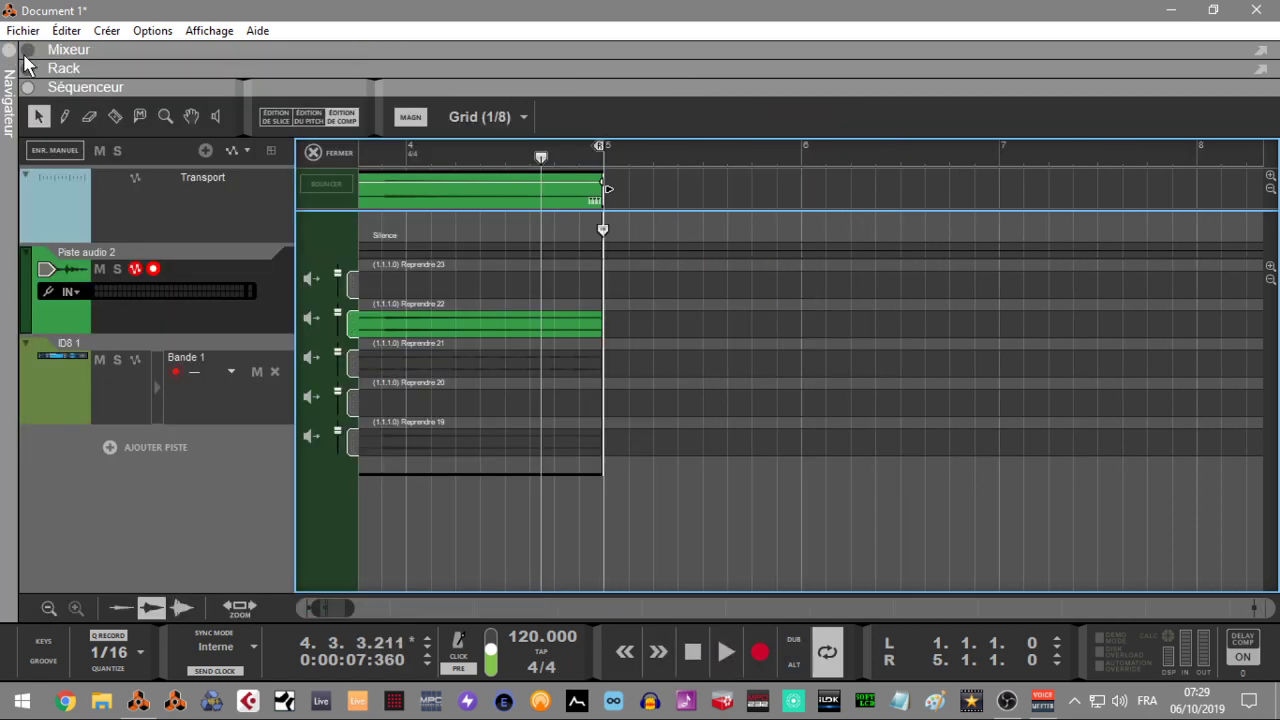
key("Home")
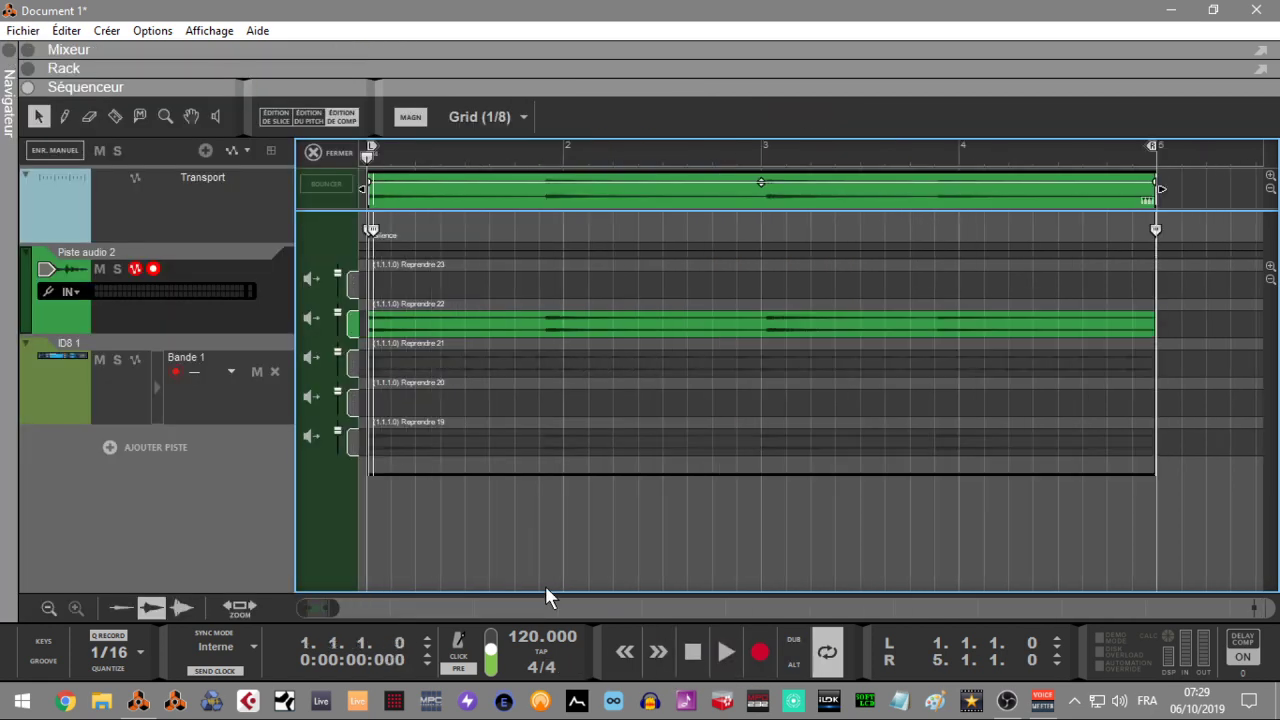
left_click(314, 359)
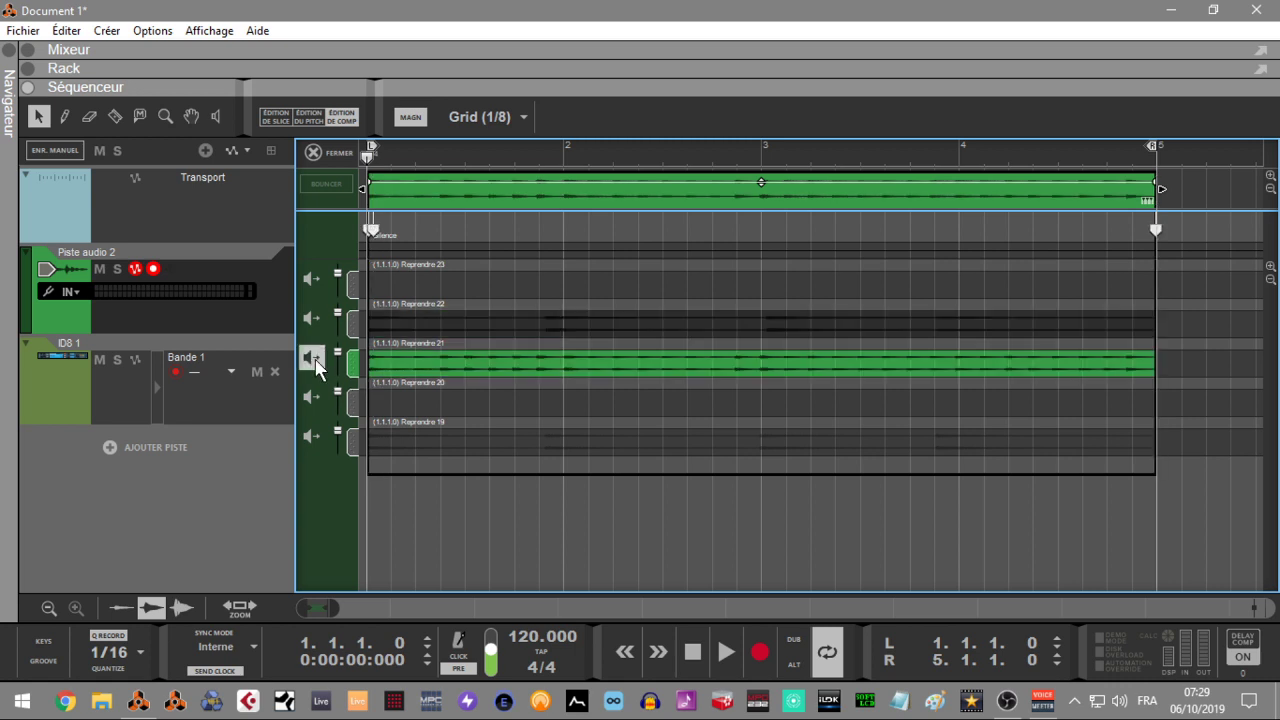
key("space")
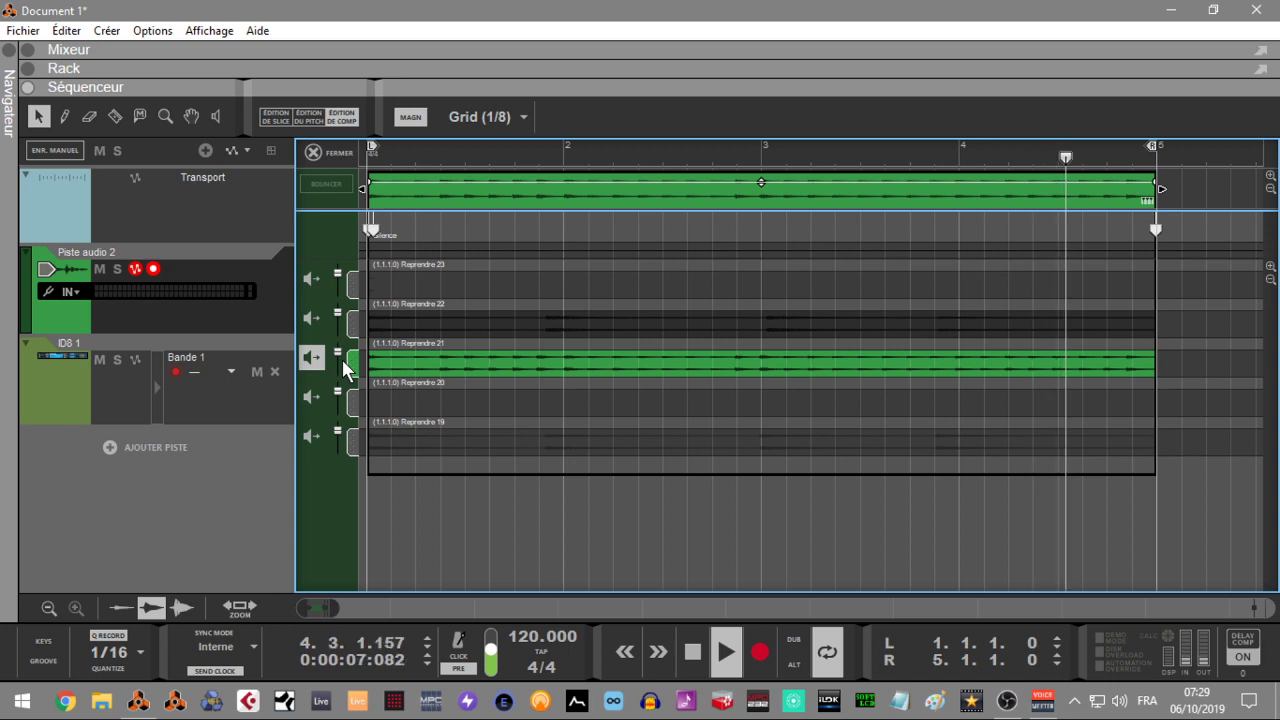
- Make Reprendre 19 the active take and listen to it
left_click(312, 437)
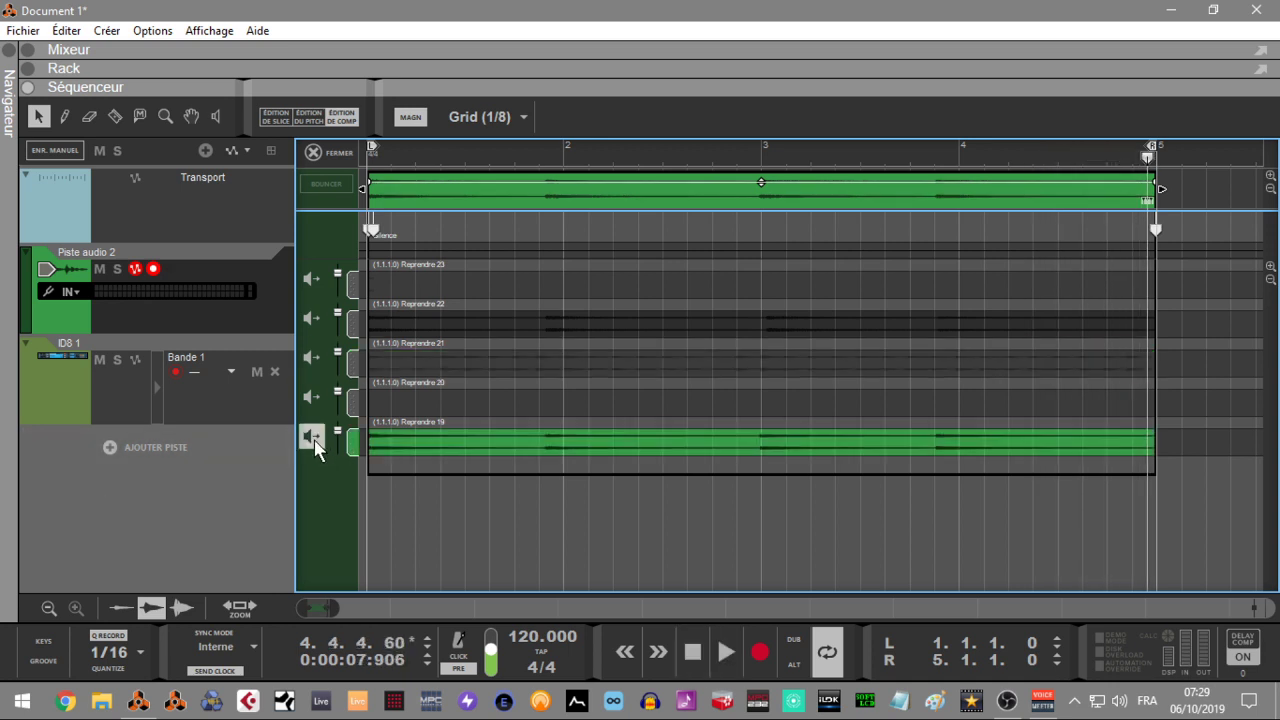
key("space")
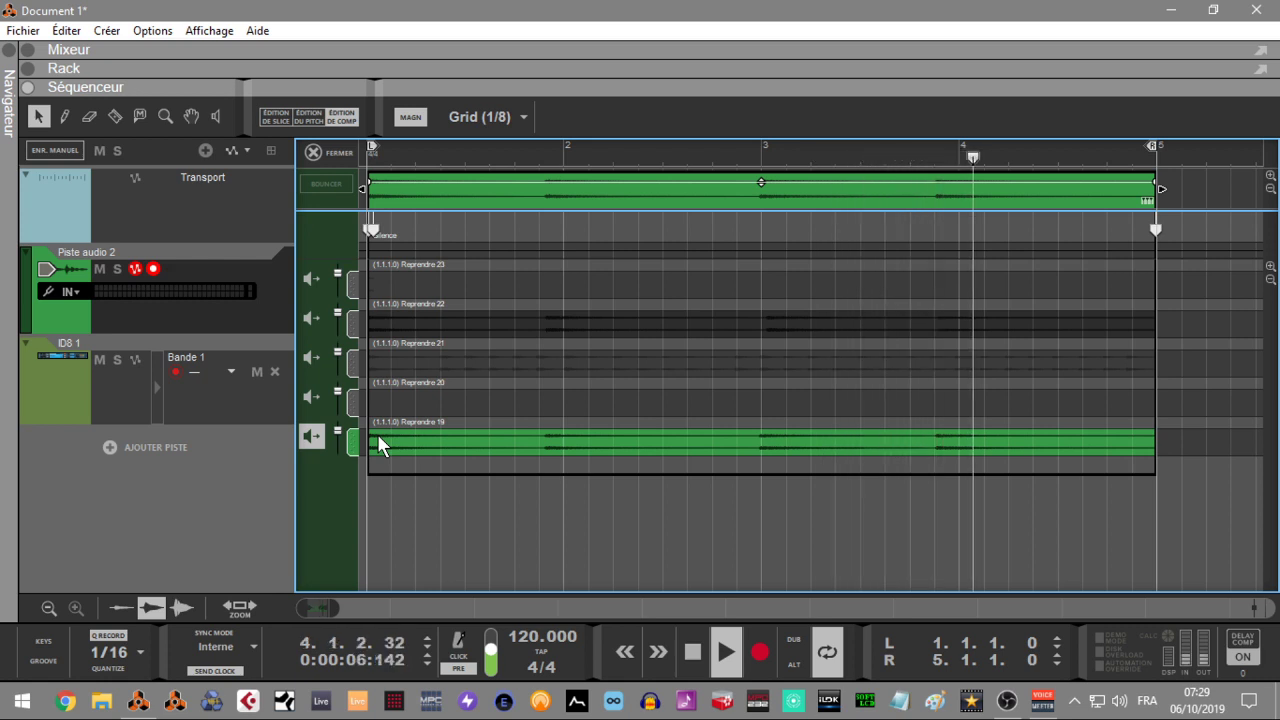
key("space")
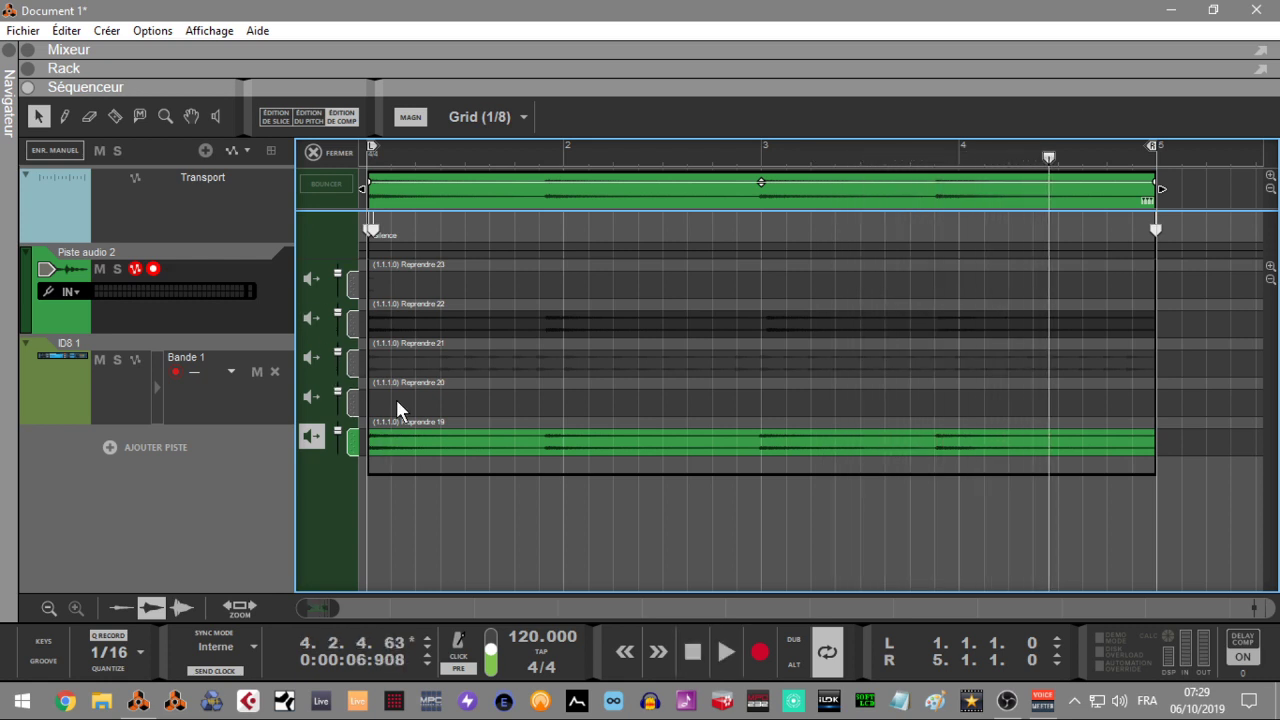
- Delete the empty takes Reprendre 20 and Reprendre 23 from the comp rows
left_click(347, 403)
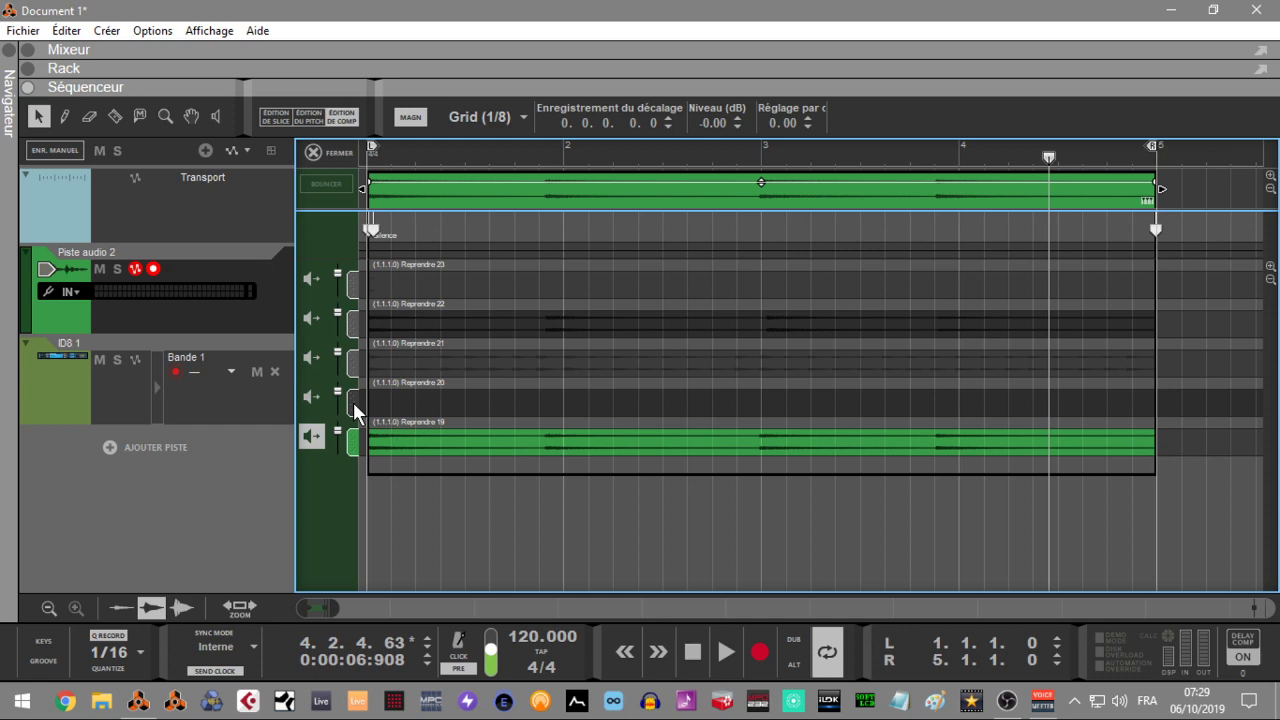
right_click(353, 402)
left_click(413, 321)
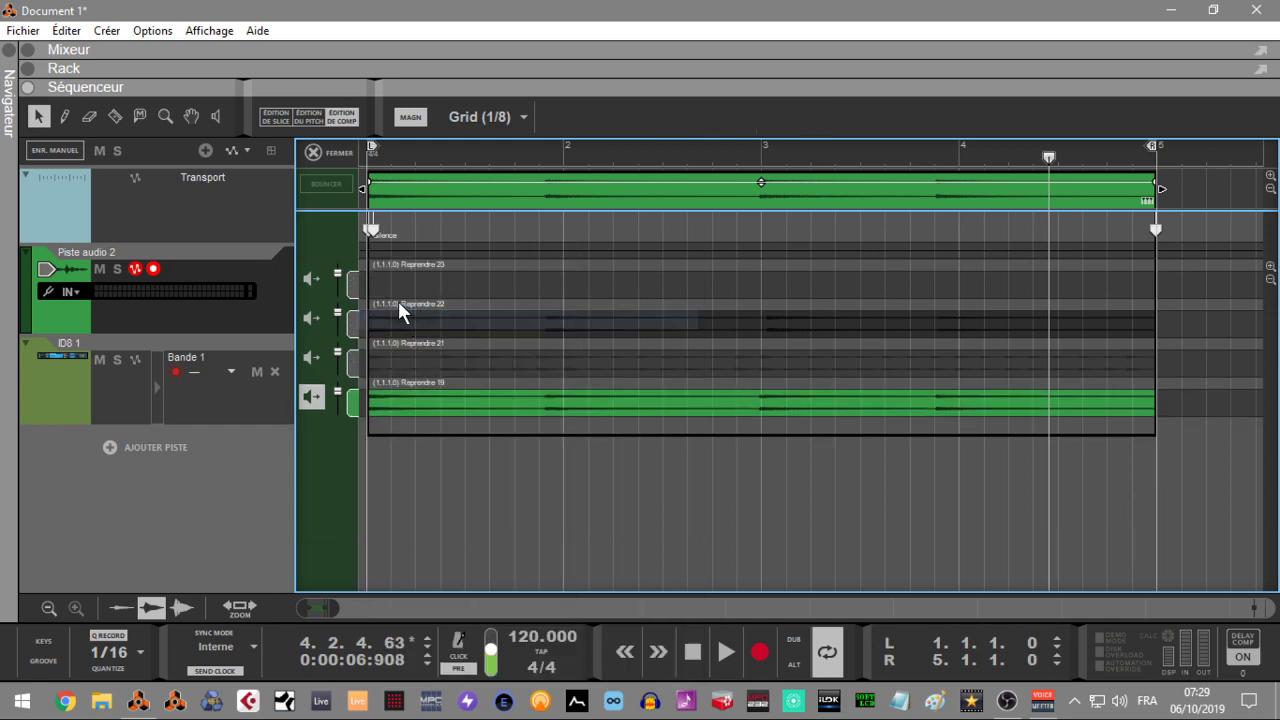
right_click(350, 282)
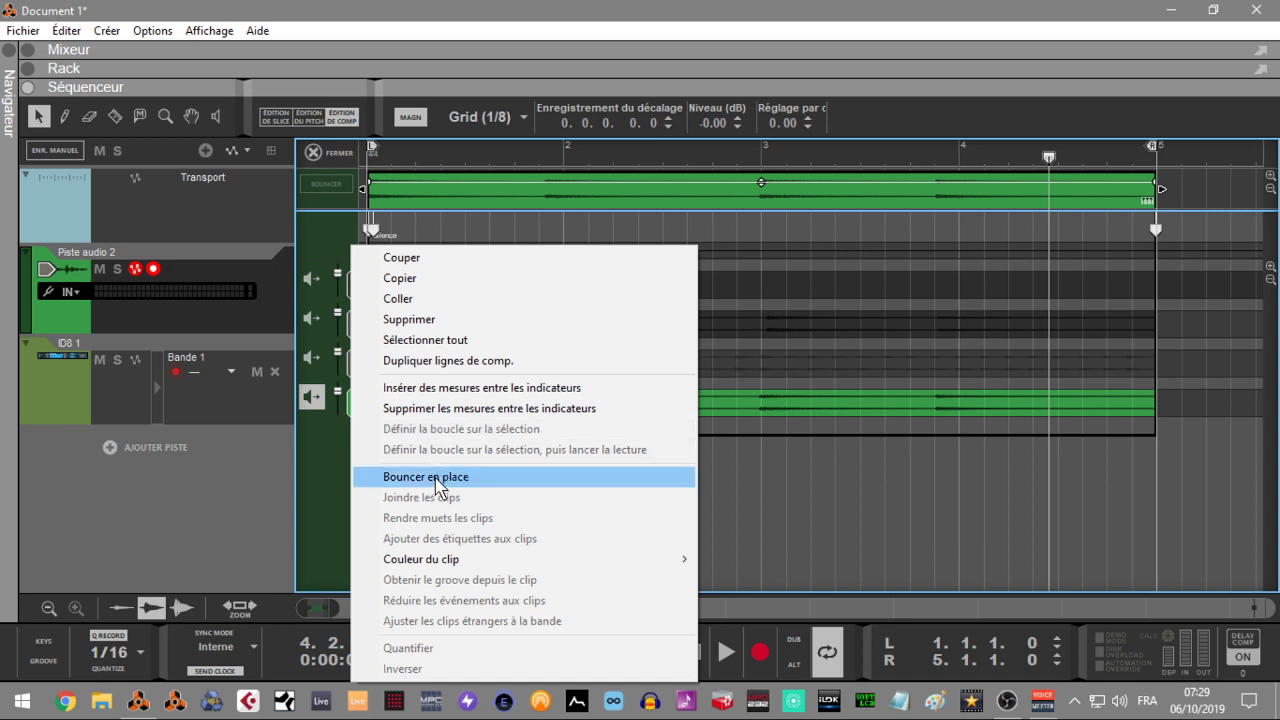
left_click(446, 322)
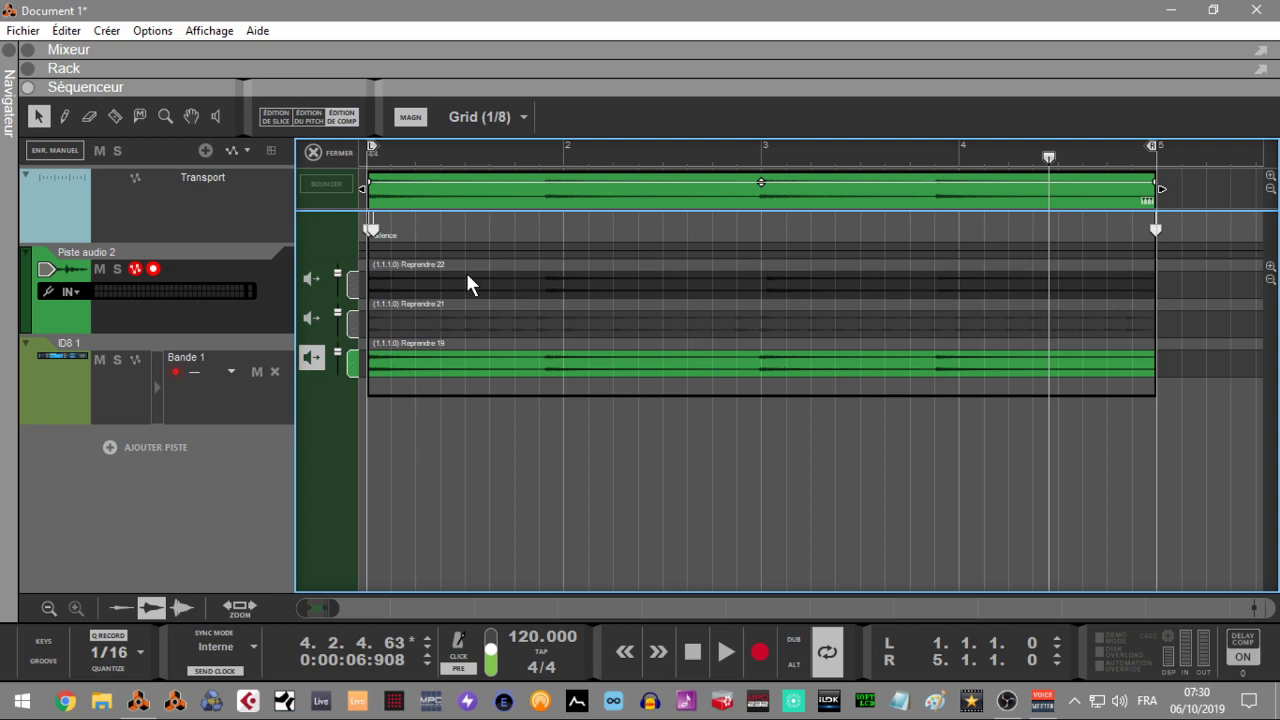
- Make Reprendre 22 the active take and delete the extra cut marker just after the clip's start
left_click(311, 279)
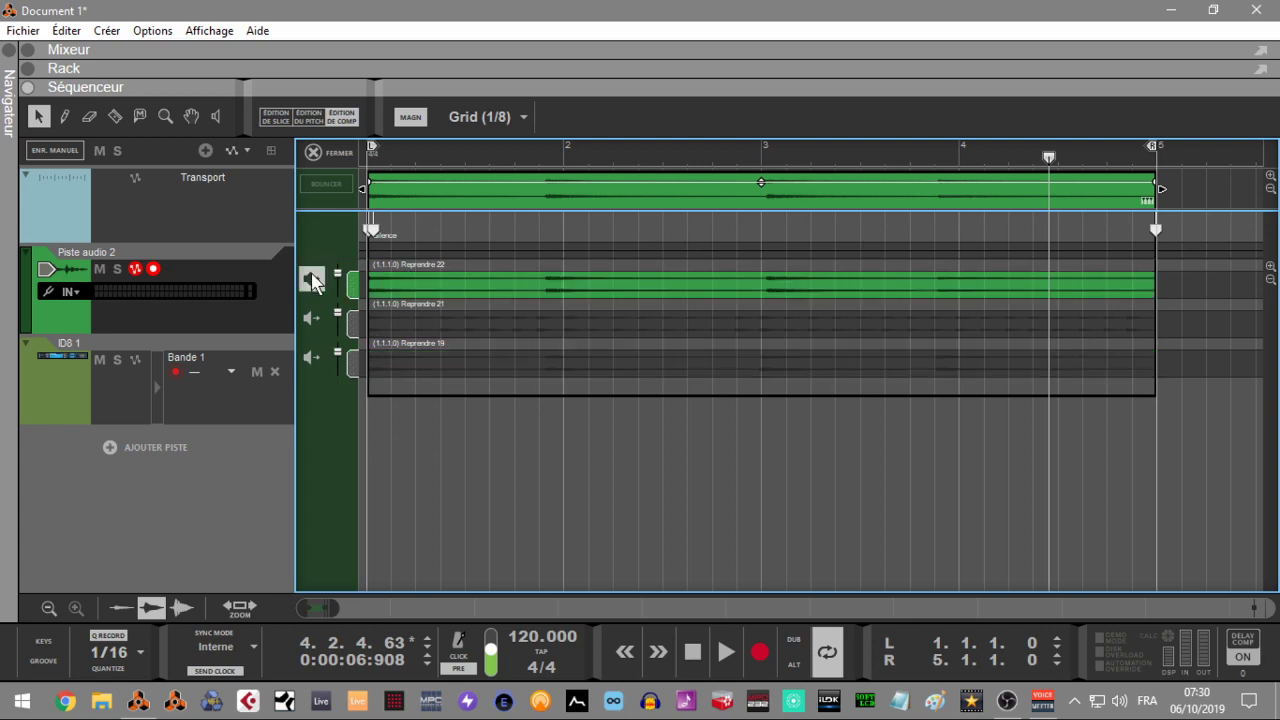
right_click(372, 230)
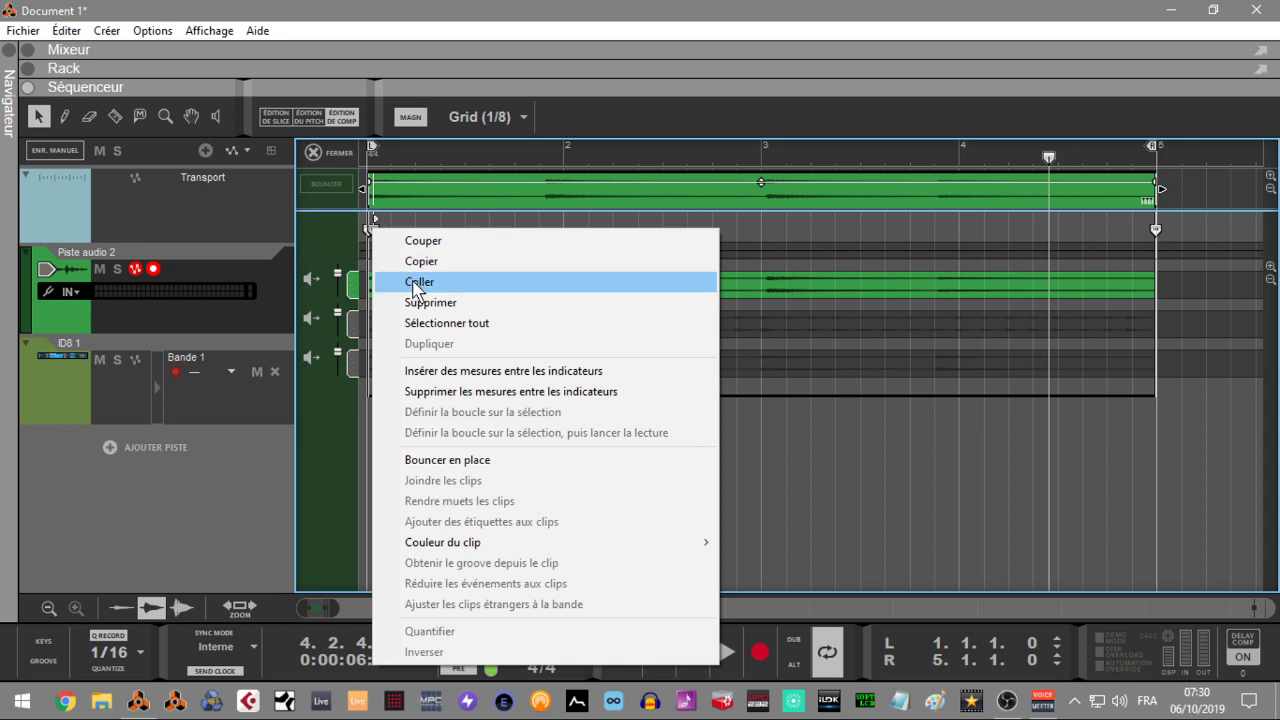
left_click(339, 240)
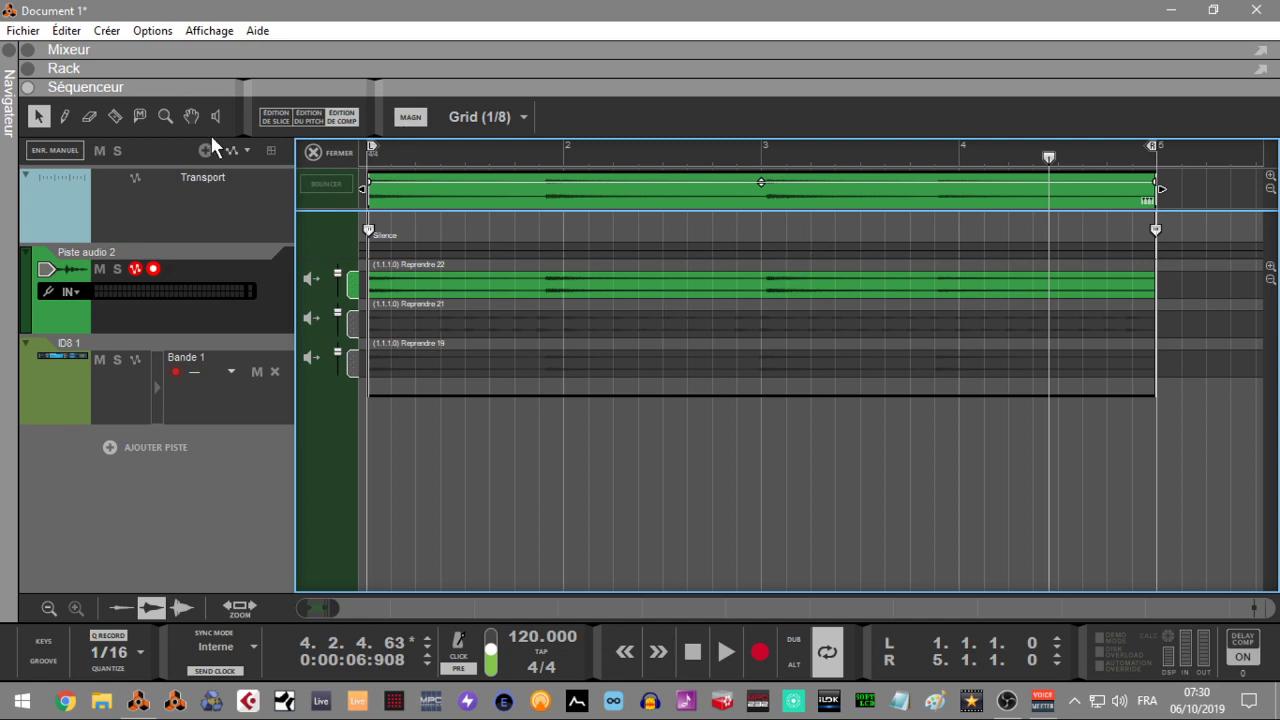
- Cut the comp with the Razor midway through bars 1 and 4, just before bars 2 and 4, and around bar 3; play from the start
left_click(116, 113)
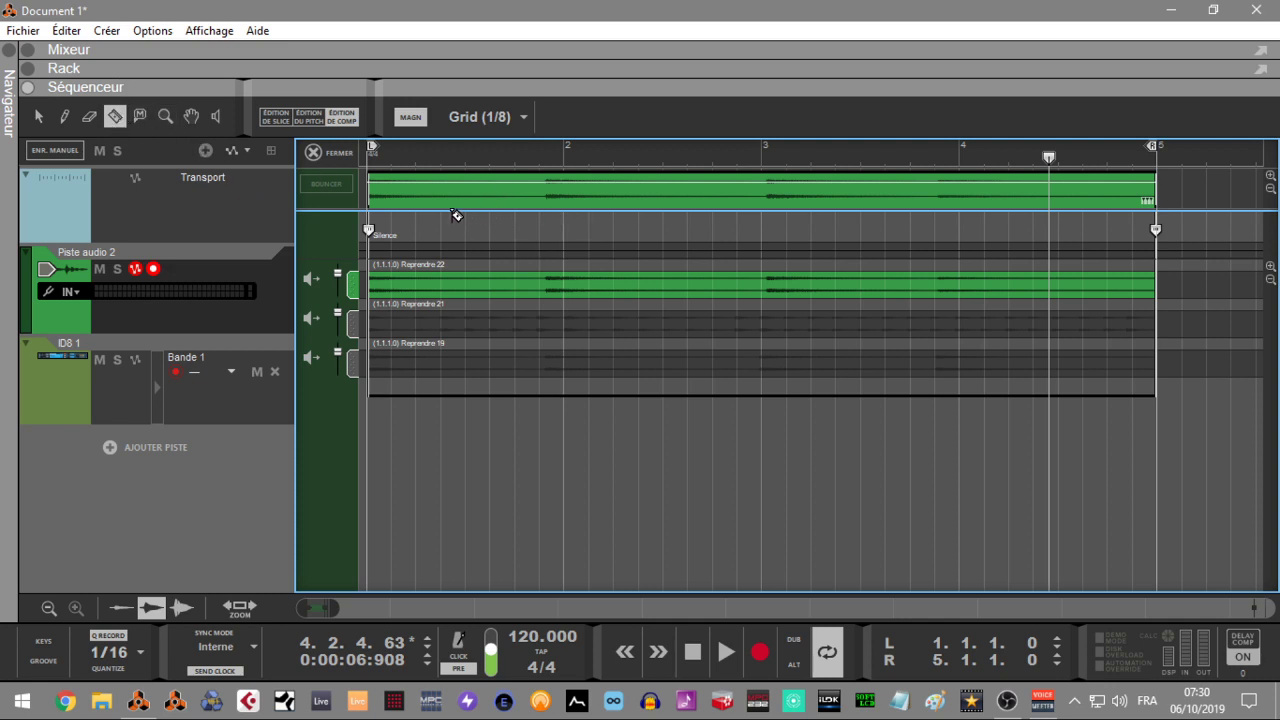
left_click(540, 217)
left_click(763, 218)
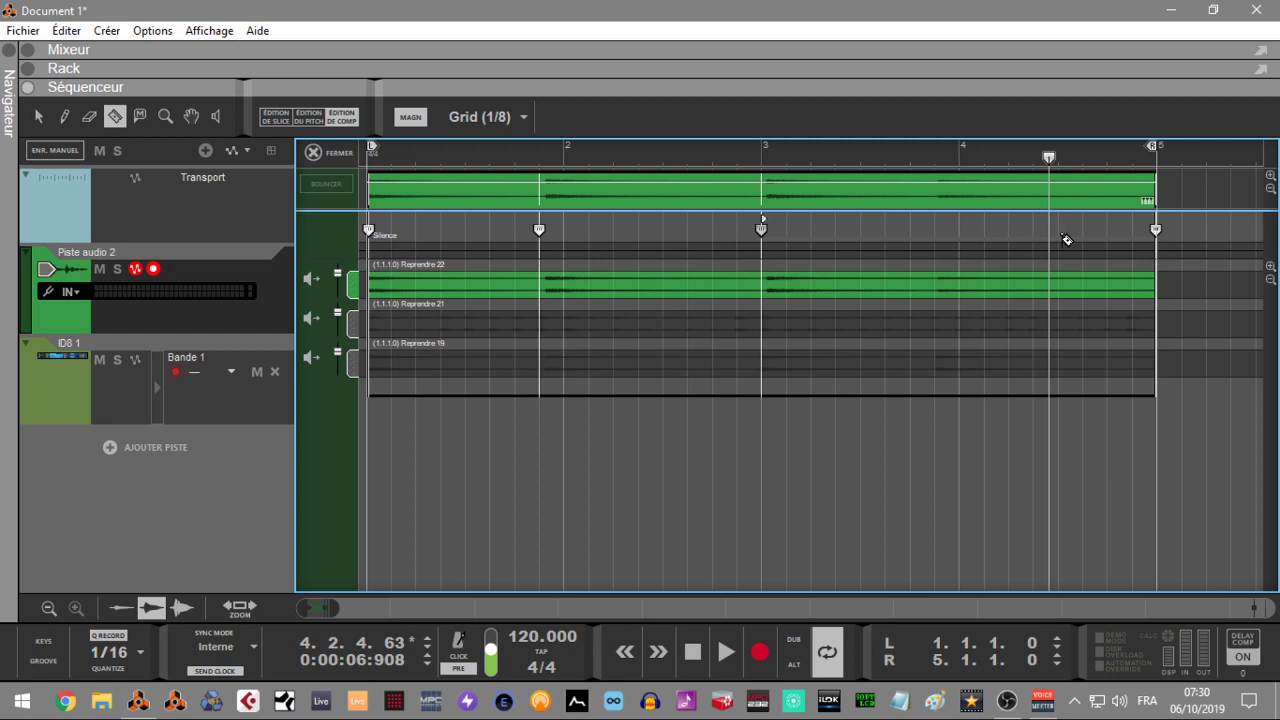
left_click(936, 219)
left_click(1058, 225)
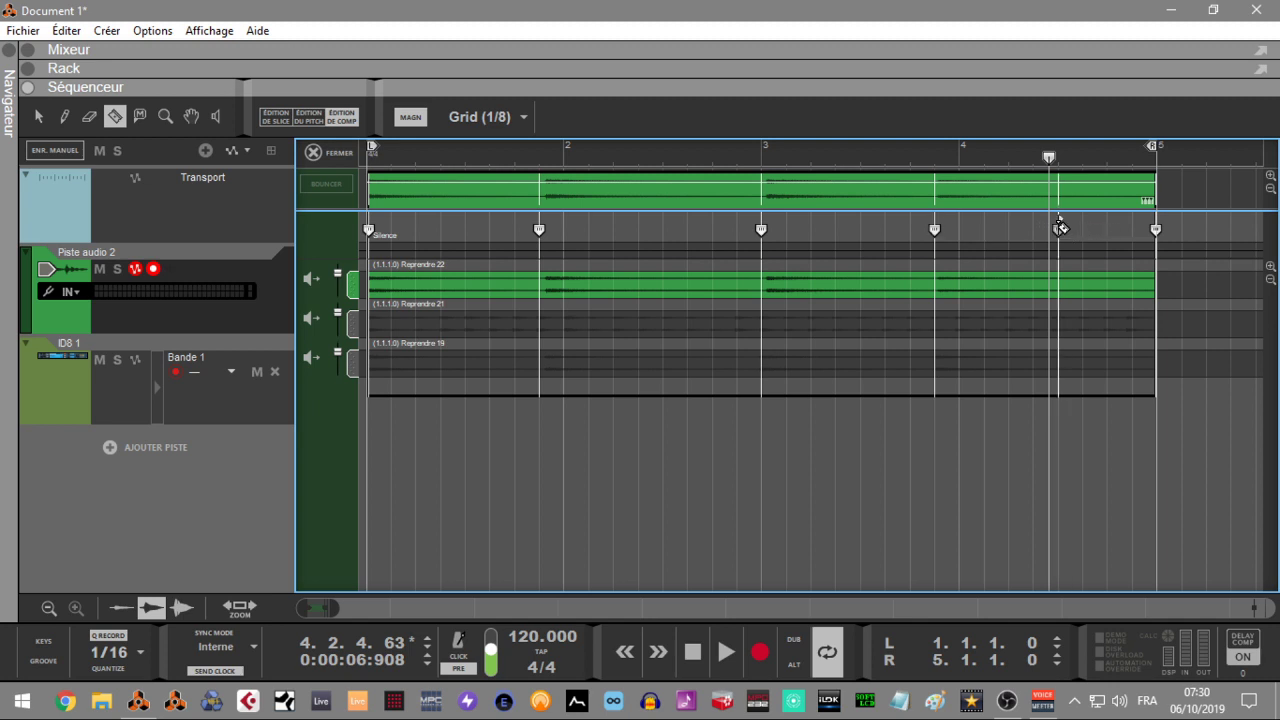
left_click(466, 224)
key("Home")
key("space")
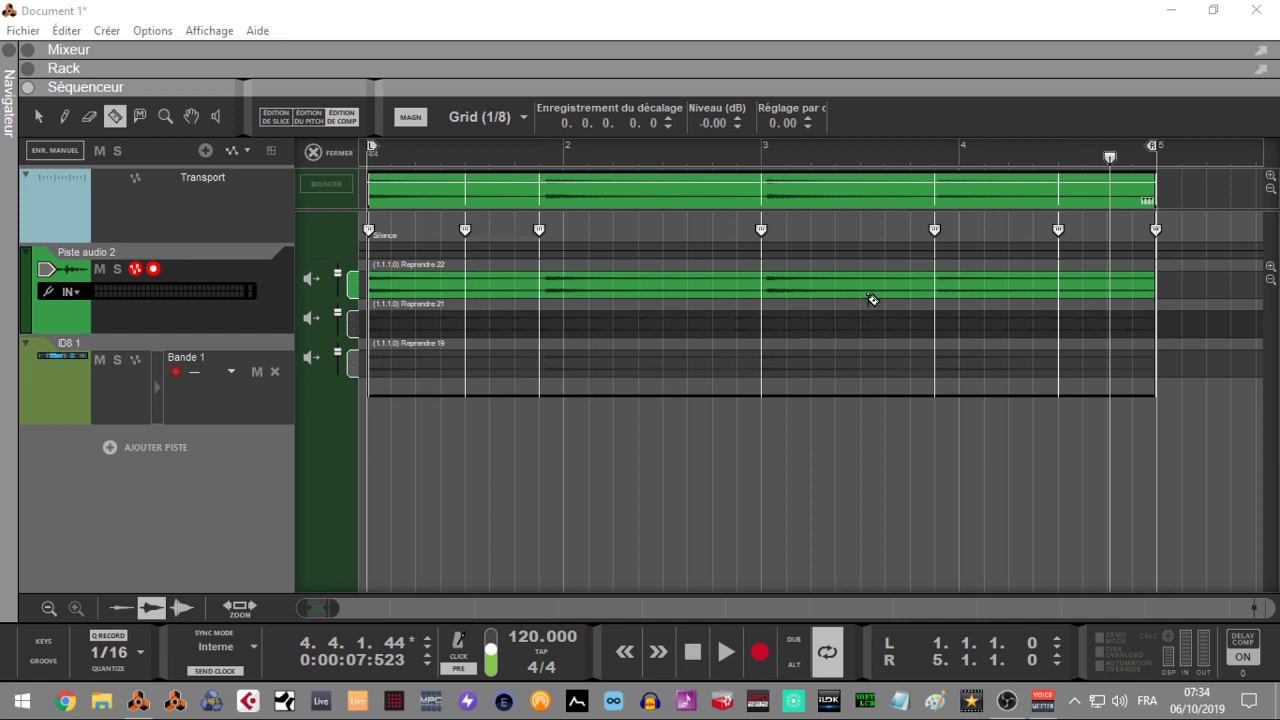
- Switch the comp to Reprendre 21 from 1.3.1 to 1.4.3 and, after adding a cut at 2.3.1, from there to bar 3
left_click(474, 314)
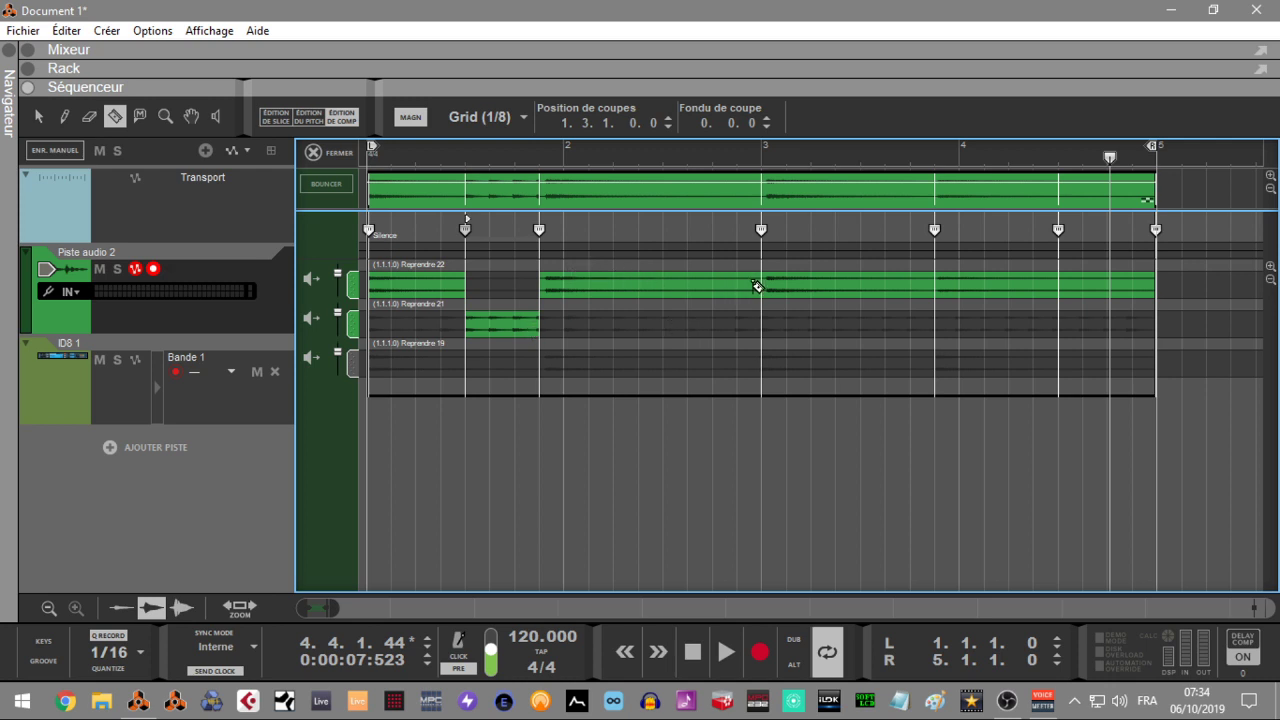
left_click(664, 224)
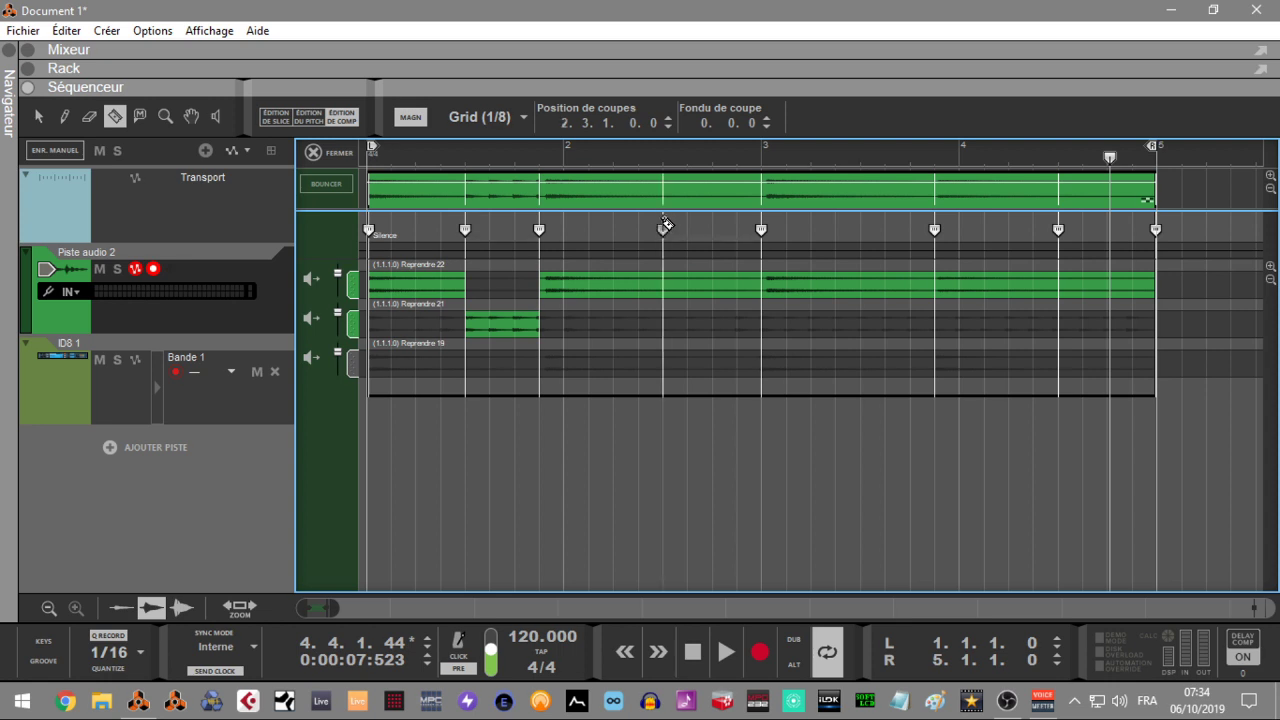
left_click(673, 318)
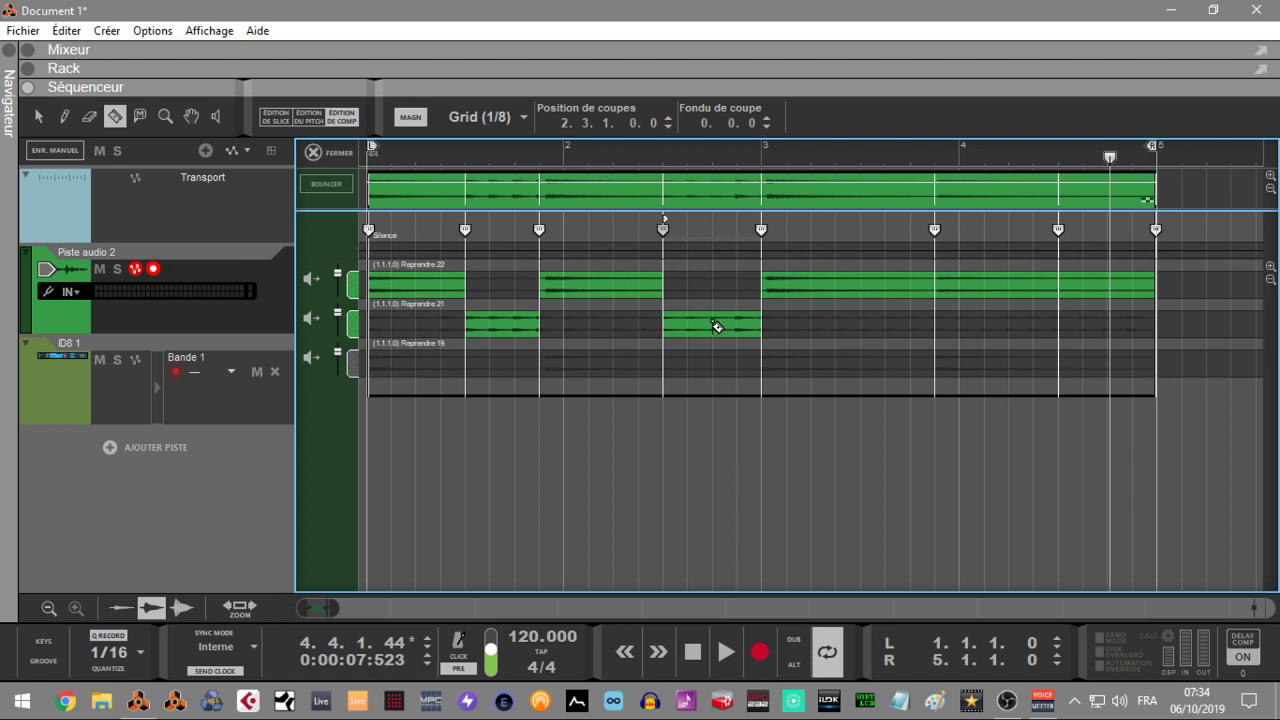
- Add a cut at 3.3.1 and assign the comp to Reprendre 19 from there to 4.3.1, then Reprendre 21 to the end
left_click(862, 228)
left_click(868, 363)
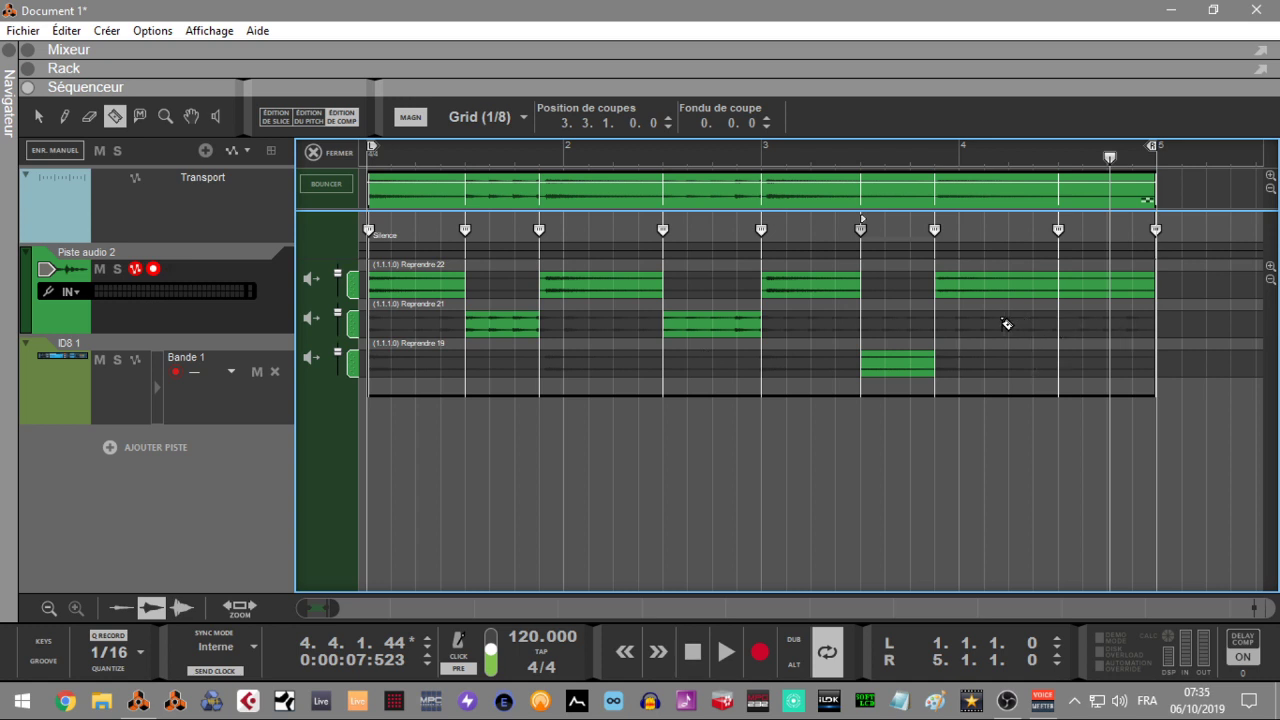
left_click(946, 325)
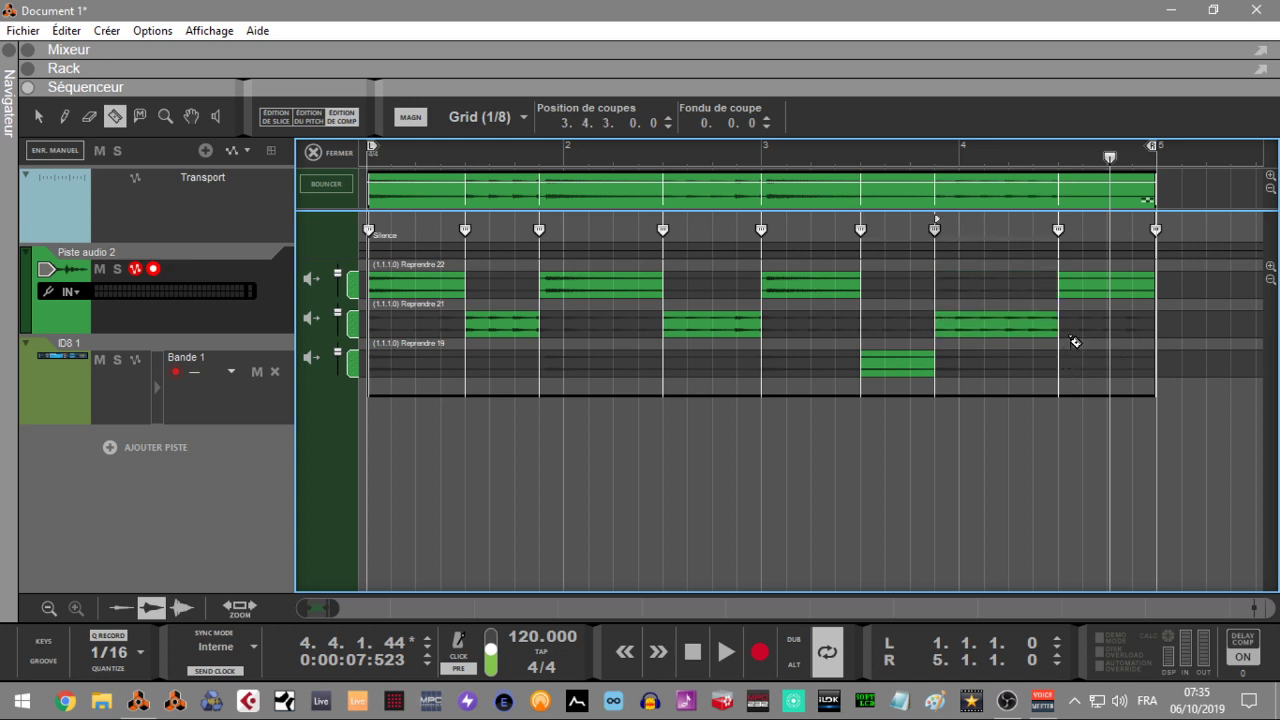
left_click(948, 363)
left_click(1068, 322)
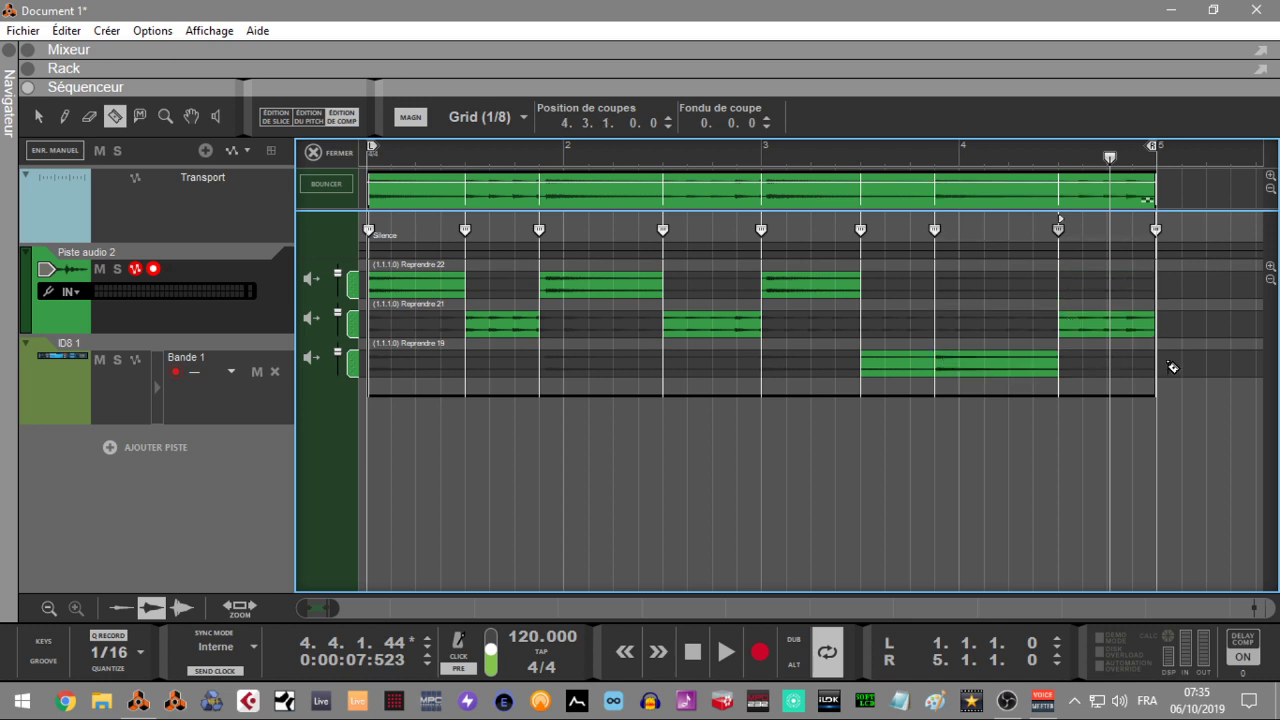
- Play the comp from the start to check the transitions between the takes
key("space")
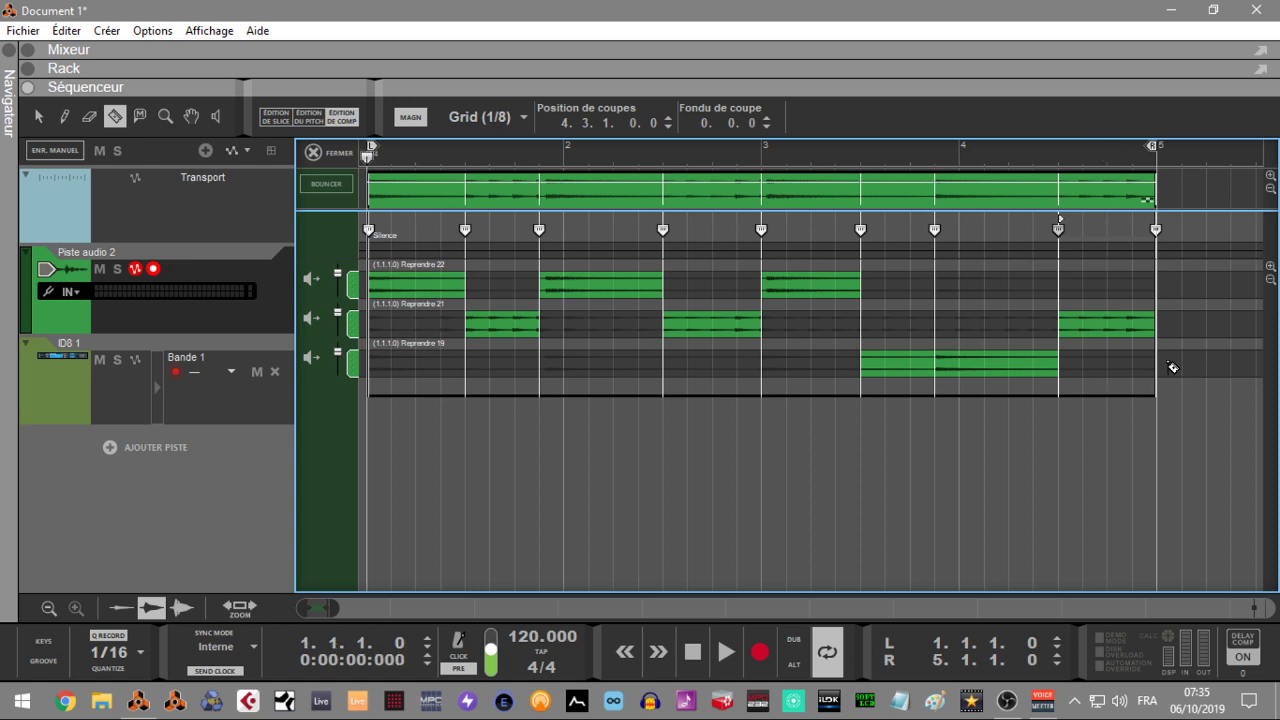
key("space")
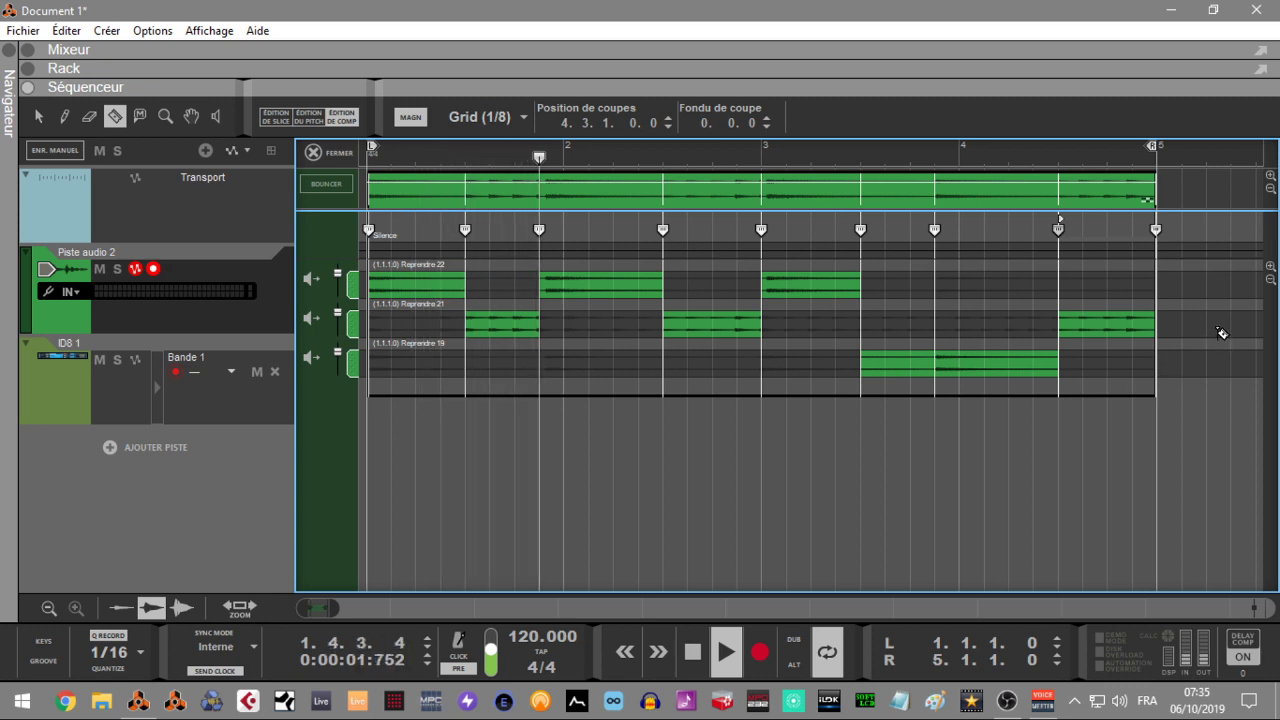
key("space")
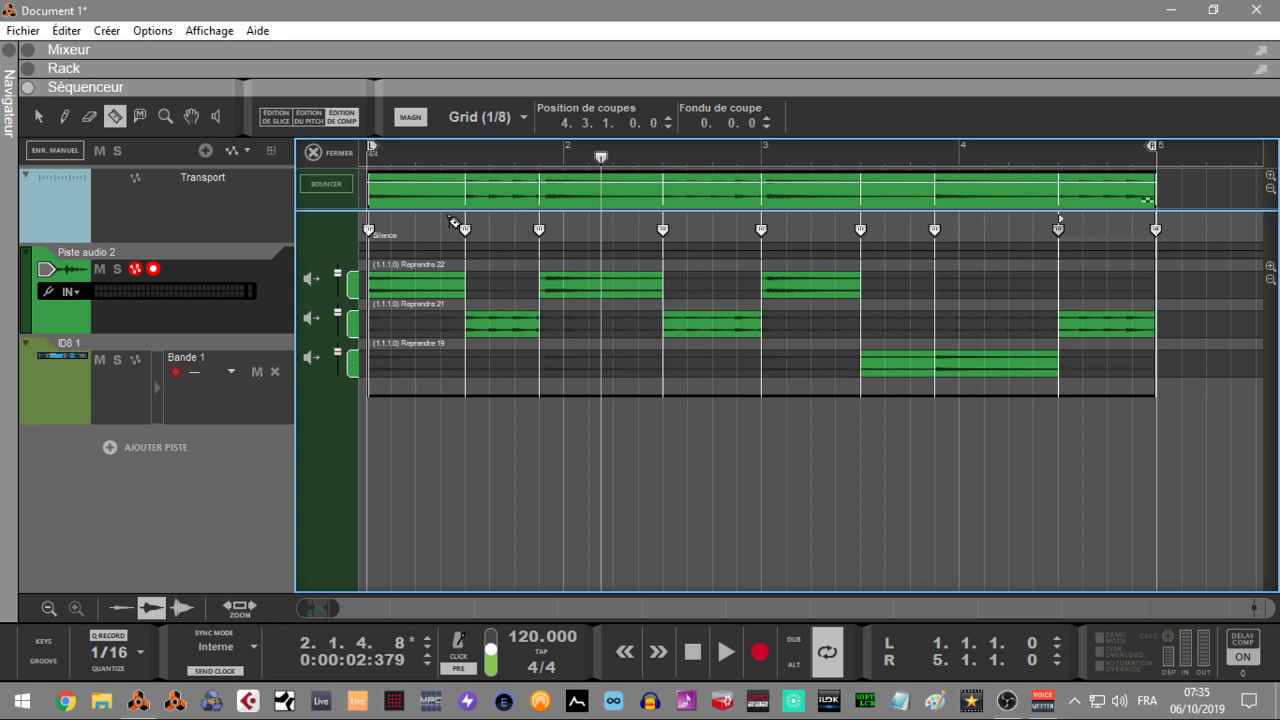
left_click(36, 119)
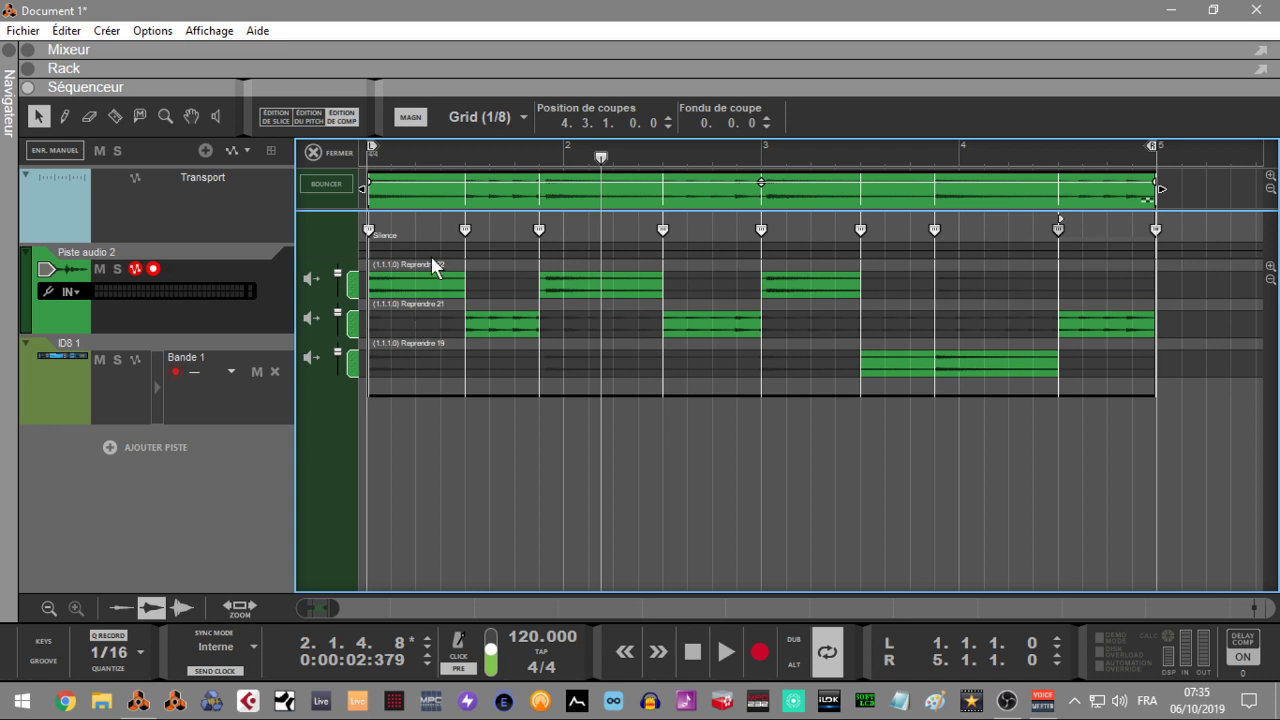
key("Home")
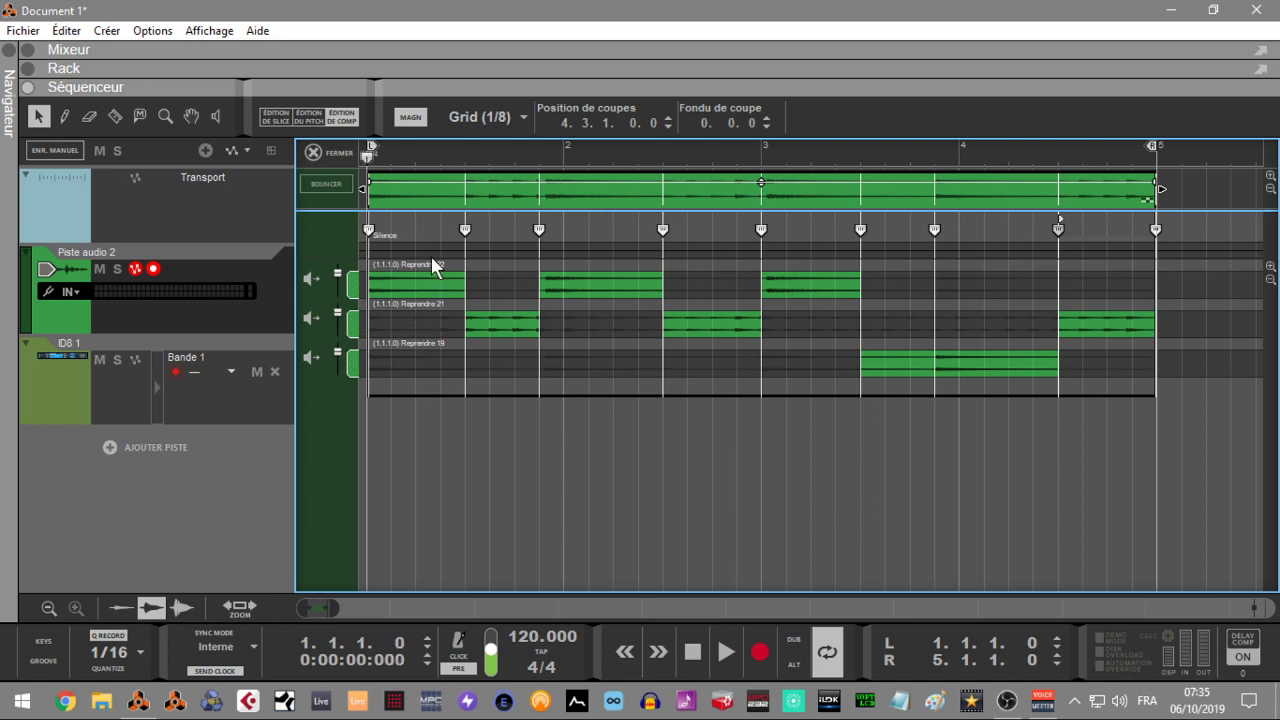
key("space")
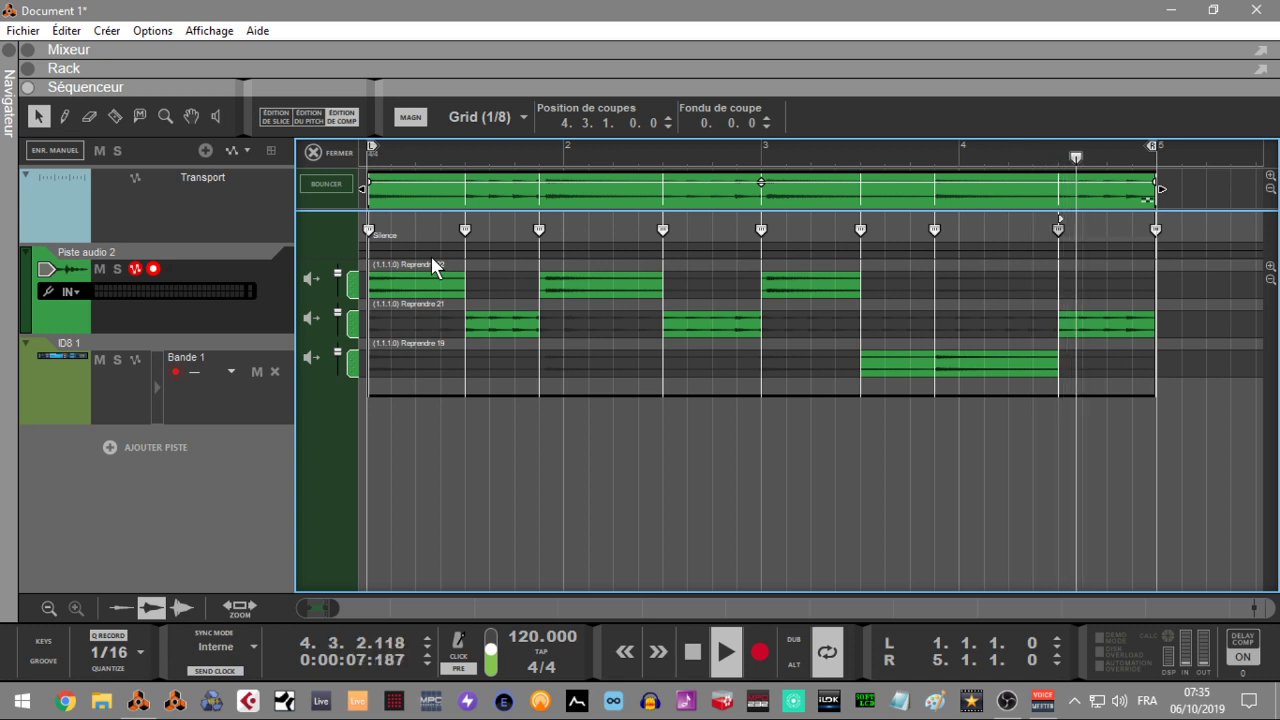
key("space")
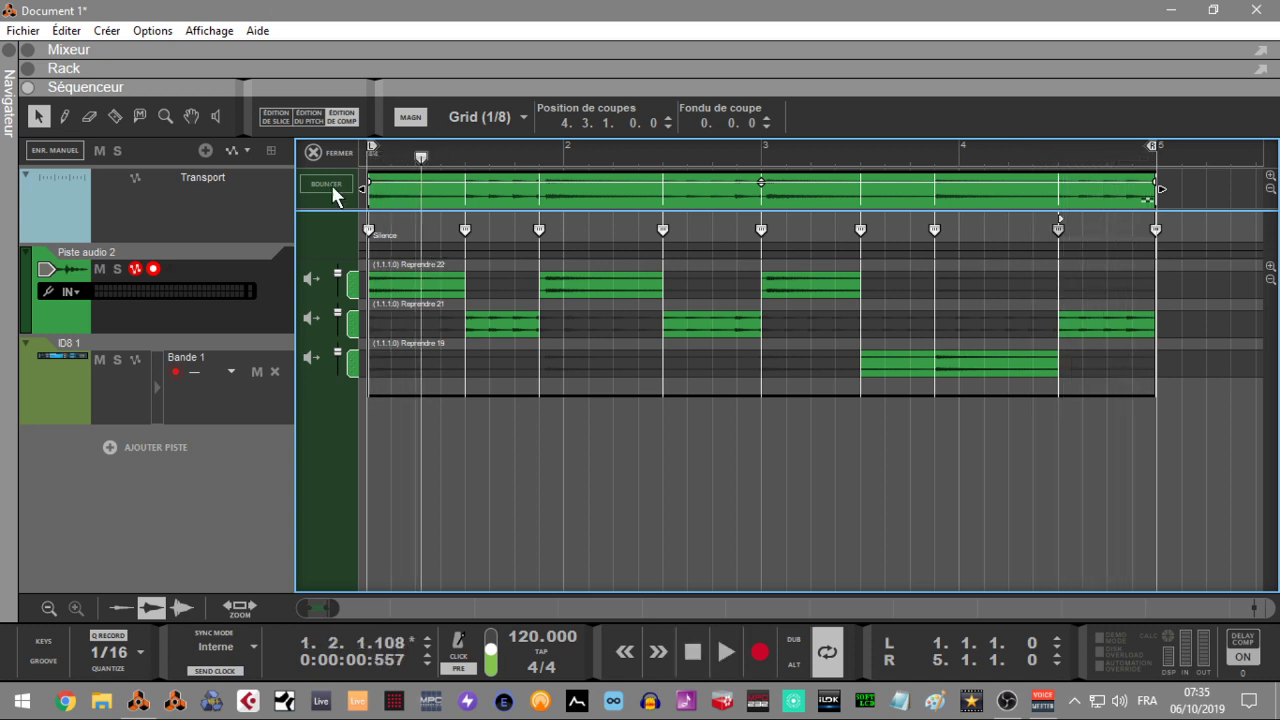
- Add crossfades of about 3.117 at the 1.3.1 cut and about 2.66 at the 1.4.3 cut
left_click(465, 230)
left_click_drag(466, 219, 488, 220)
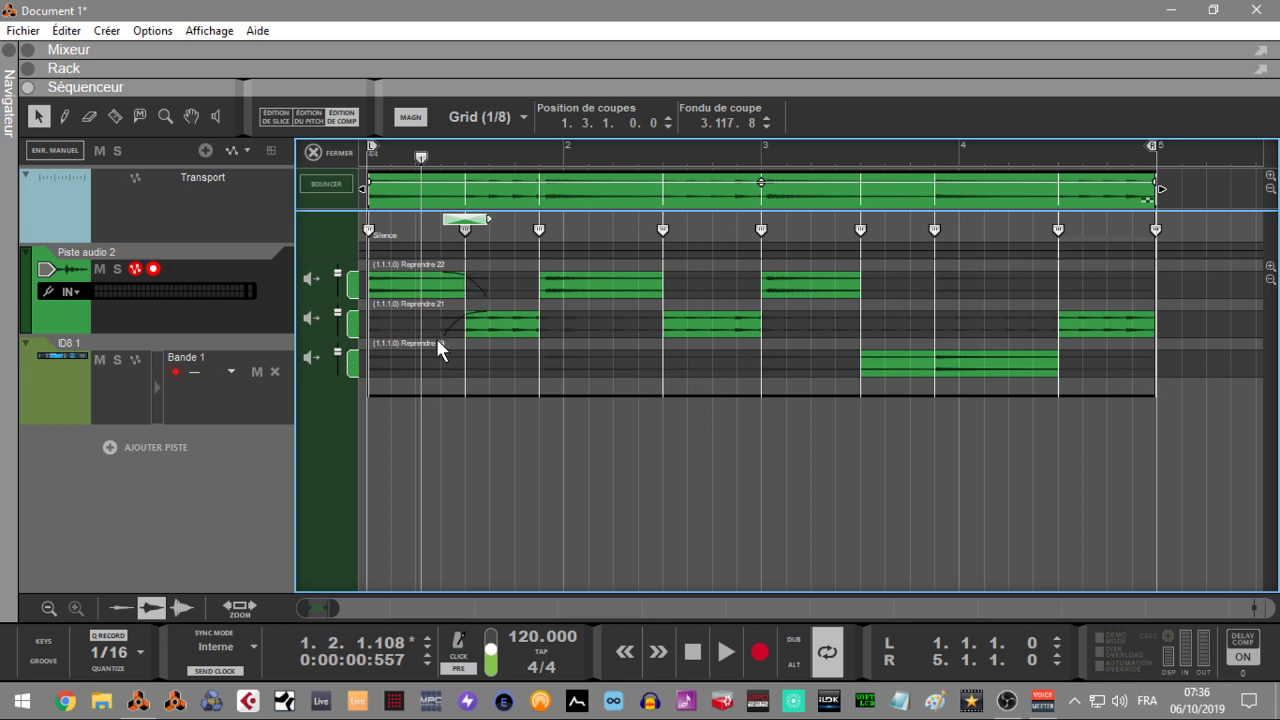
left_click(540, 231)
left_click_drag(541, 217, 554, 216)
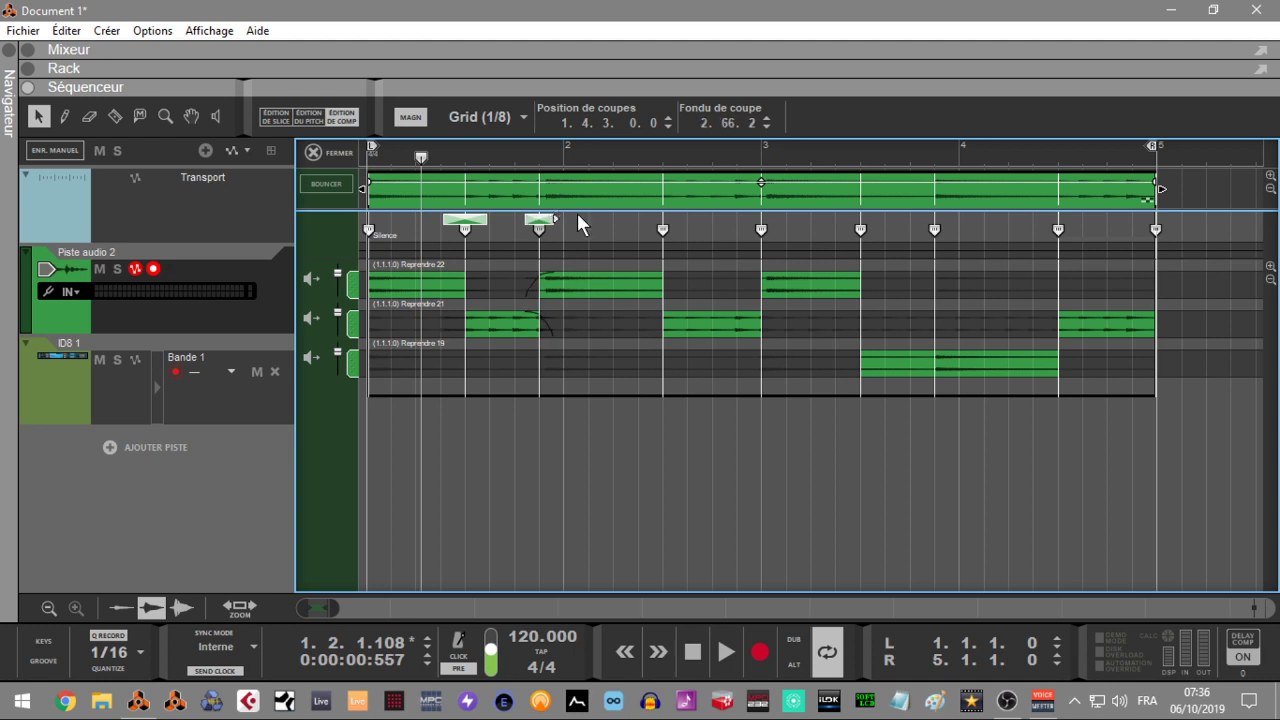
- Add crossfades of about 1.124 at the 2.3.1 cut and about 2.139 at the bar 3 cut
left_click(662, 229)
left_click_drag(663, 218, 673, 218)
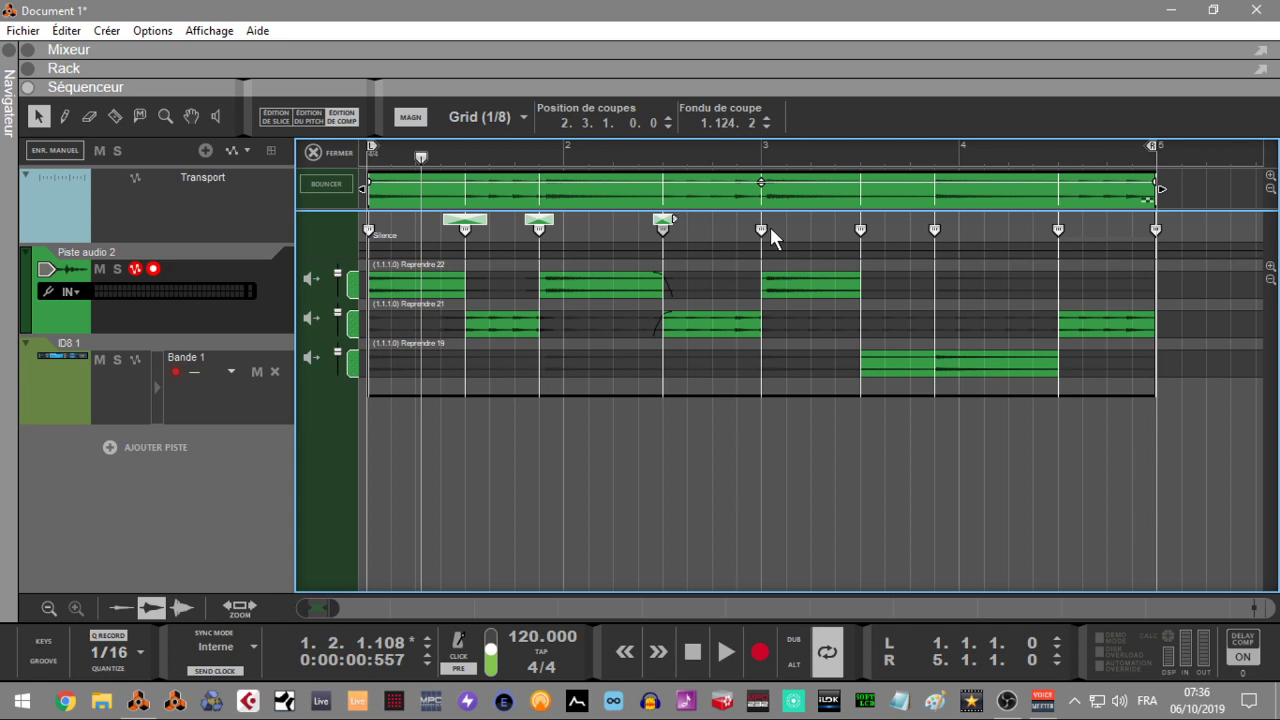
left_click(766, 229)
left_click_drag(764, 216, 781, 217)
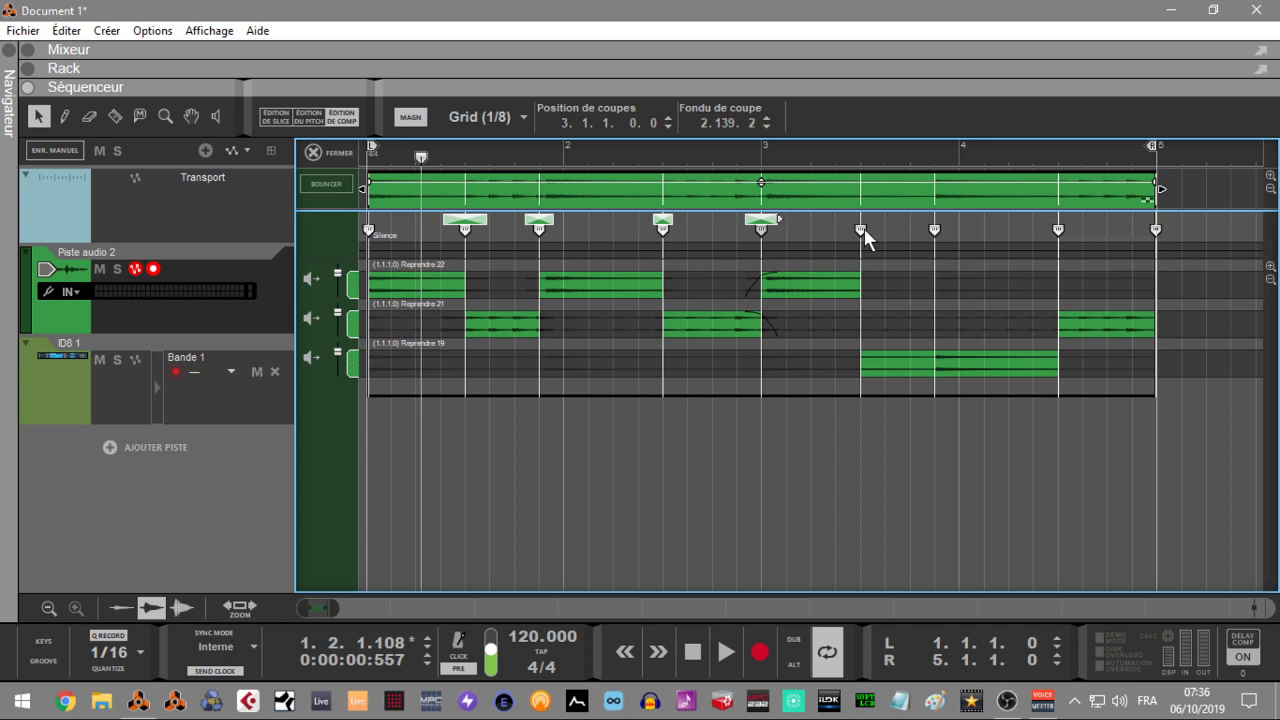
- Add crossfades at the 3.3.1, 3.4.3 (about 1.196) and 4.3.1 (about 2.29) cuts, and play the comp briefly
left_click(862, 229)
left_click_drag(867, 215, 876, 219)
left_click(934, 231)
left_click_drag(942, 216, 950, 219)
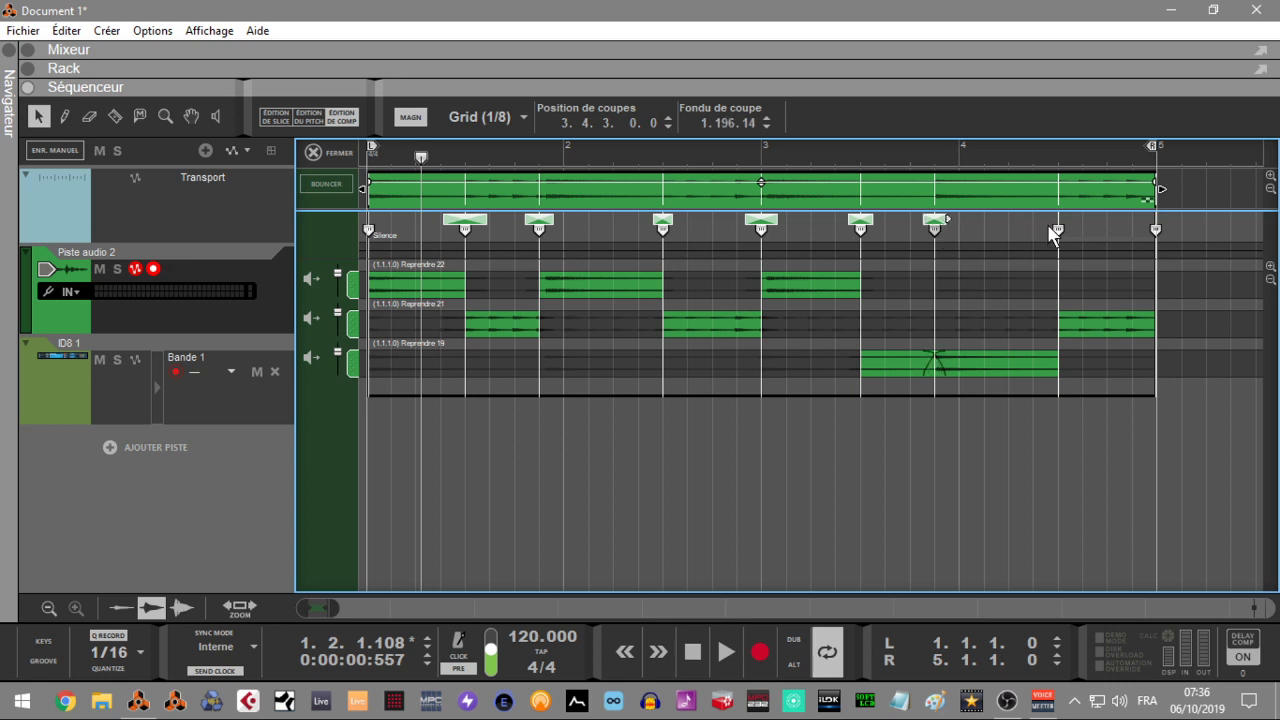
left_click(1057, 229)
left_click_drag(1060, 220, 1073, 219)
key("space")
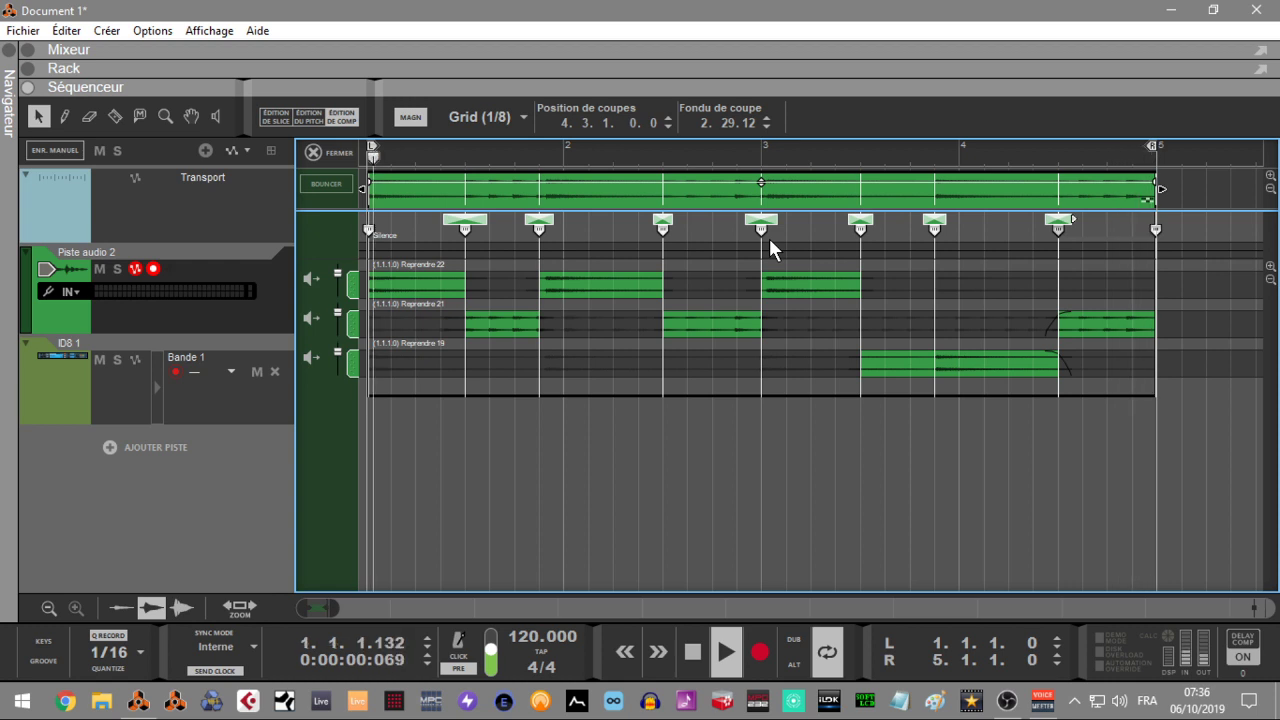
key("space")
- Set the snap value to 1/32, move the 1.4.3 cut to 1.4.3.120 and the bar 3 cut to 3.1.1.120, and play from the start
left_click(525, 118)
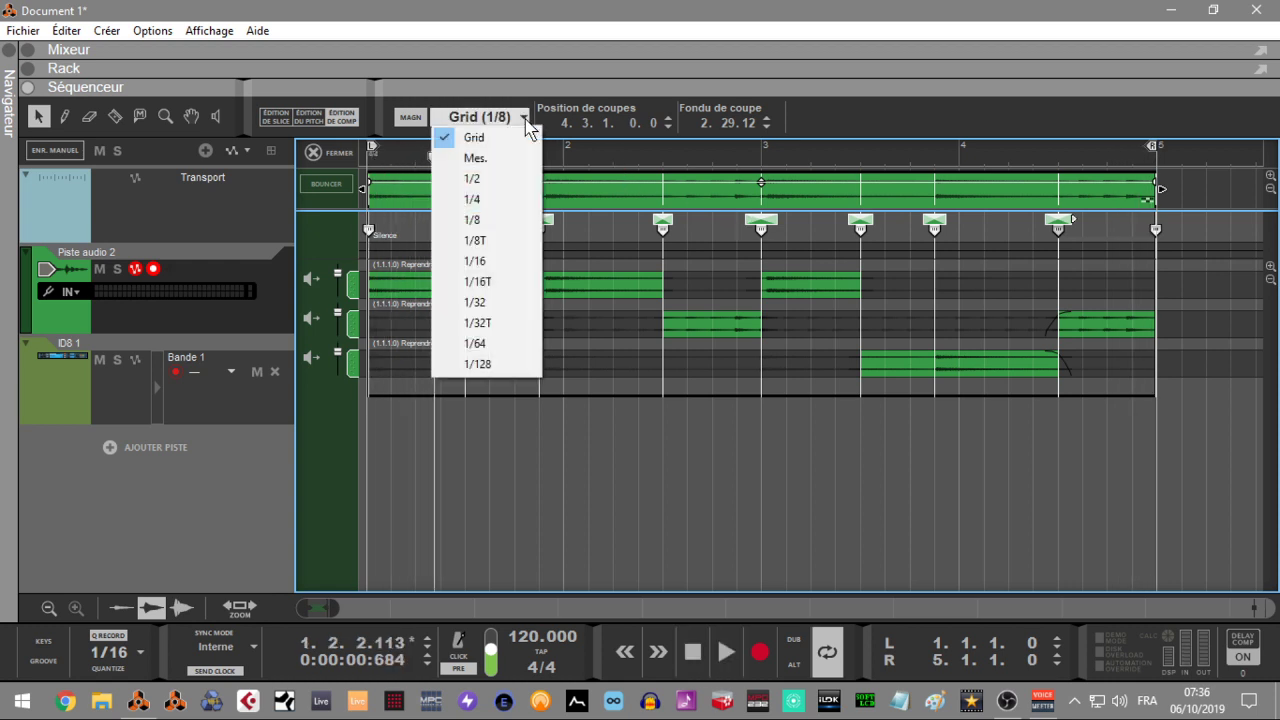
left_click(508, 305)
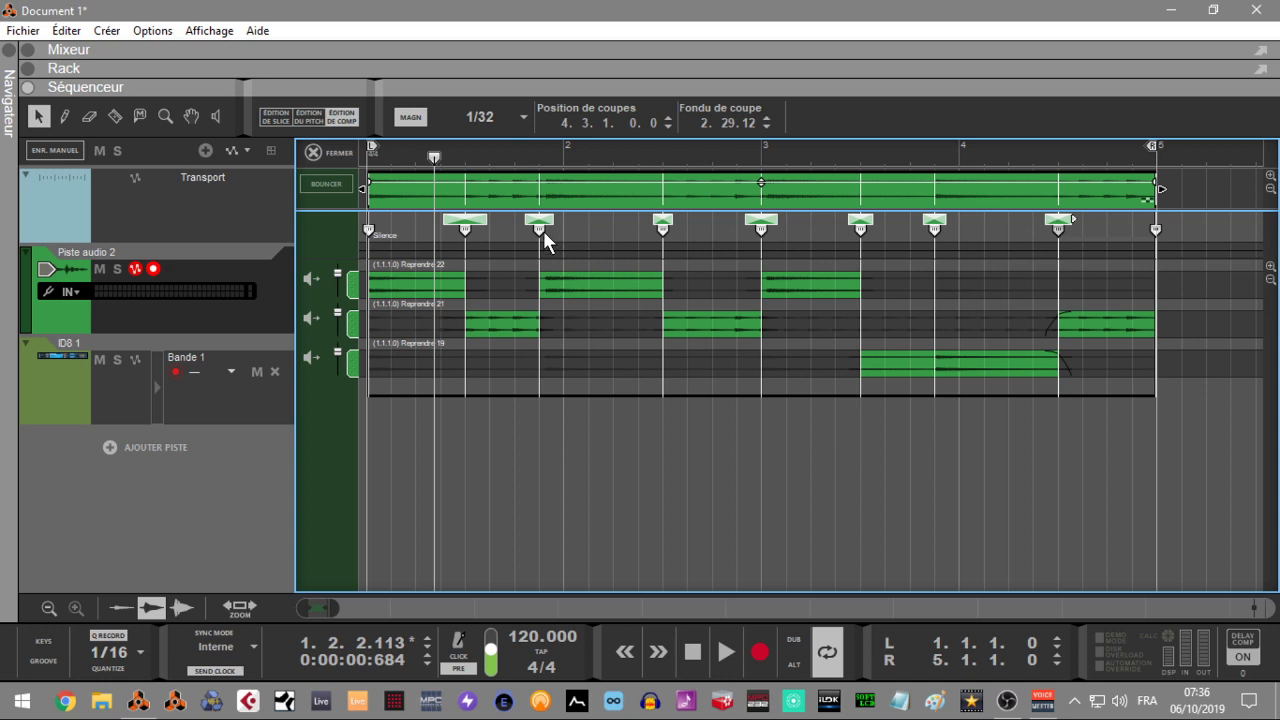
left_click_drag(542, 230, 547, 232)
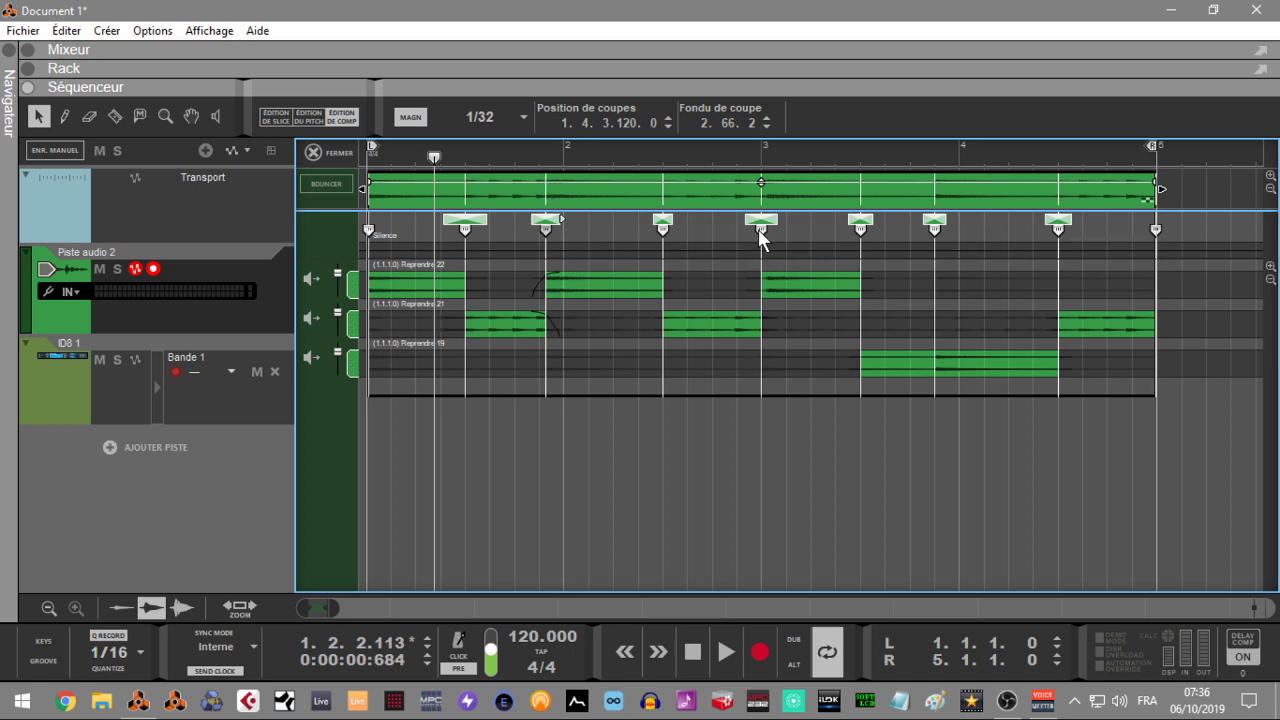
left_click_drag(759, 227, 764, 233)
key("KP_0")
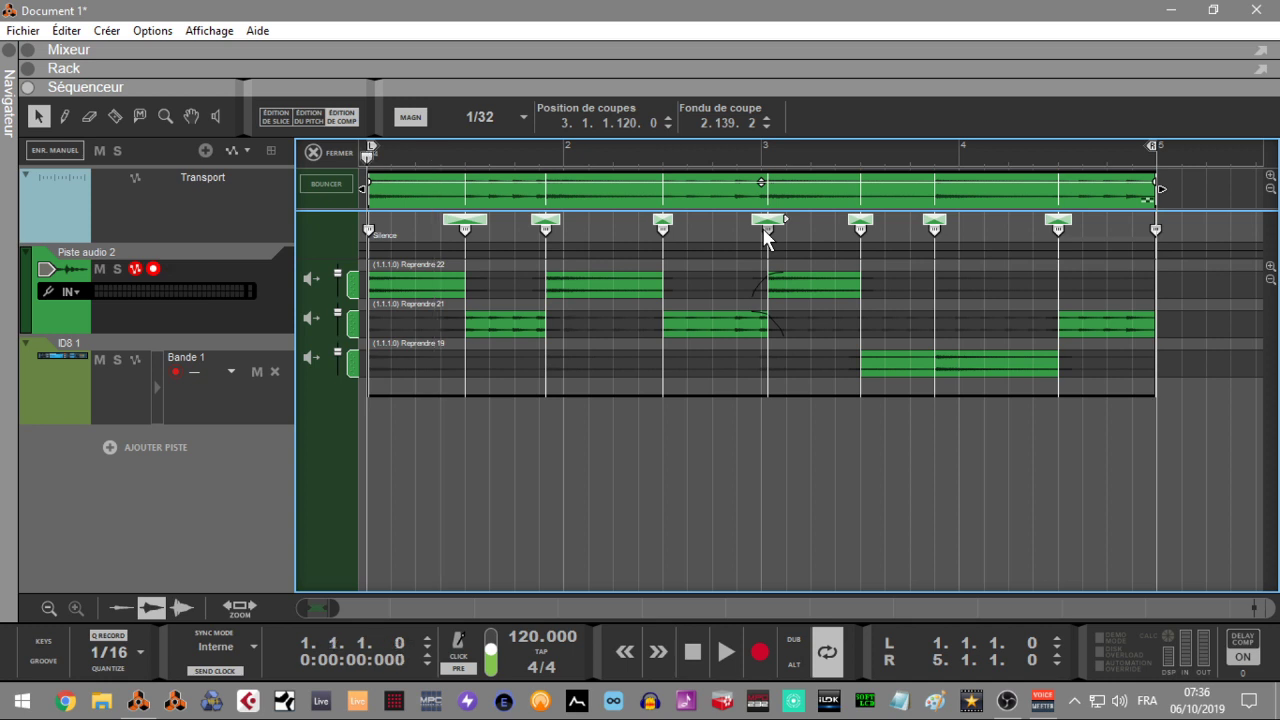
key("space")
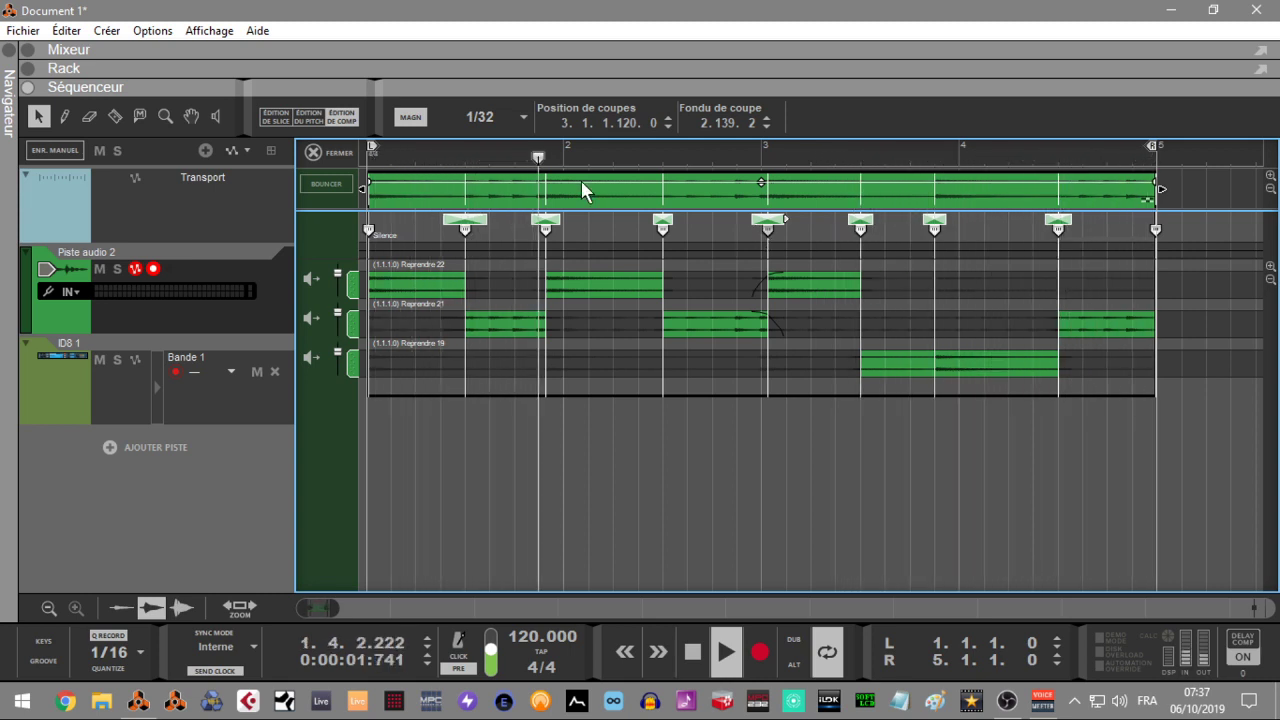
key("space")
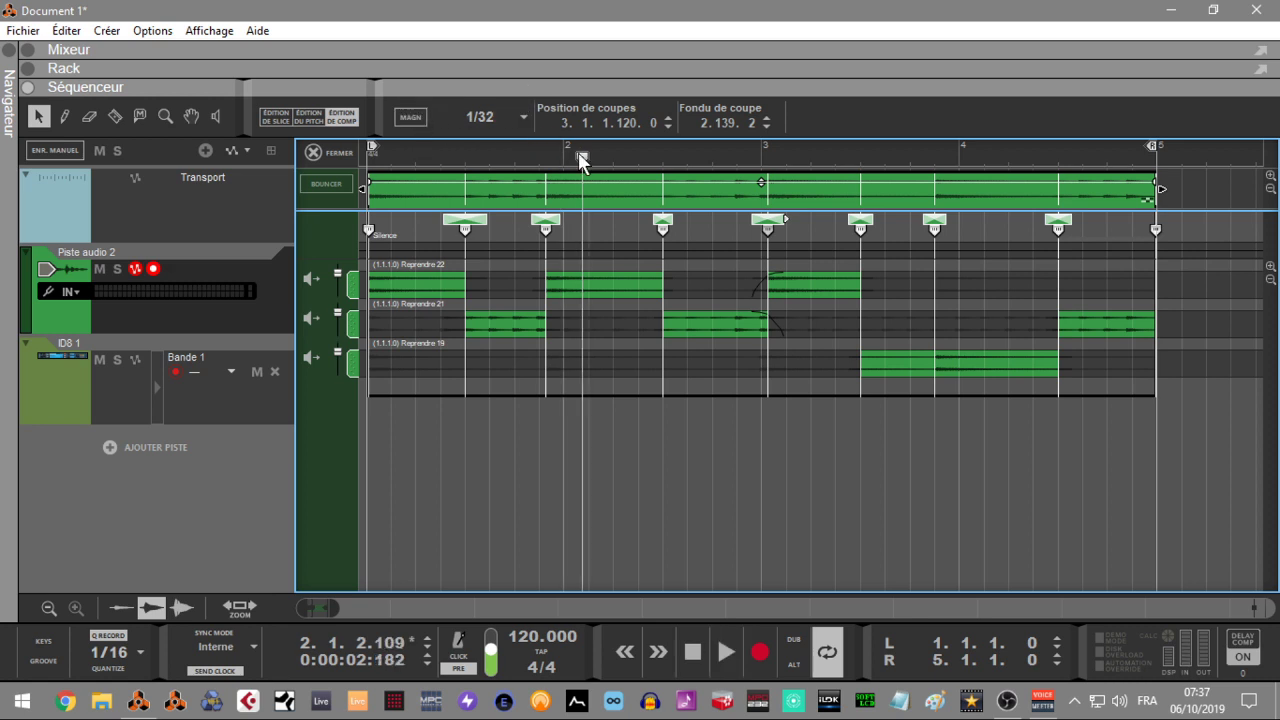
- Without snapping, move the cut before bar 2 to about 1.4.3.65 and the bar 3 cut to about 3.1.1.28, and play from the start
left_click(546, 230)
left_click_drag(544, 232, 543, 236)
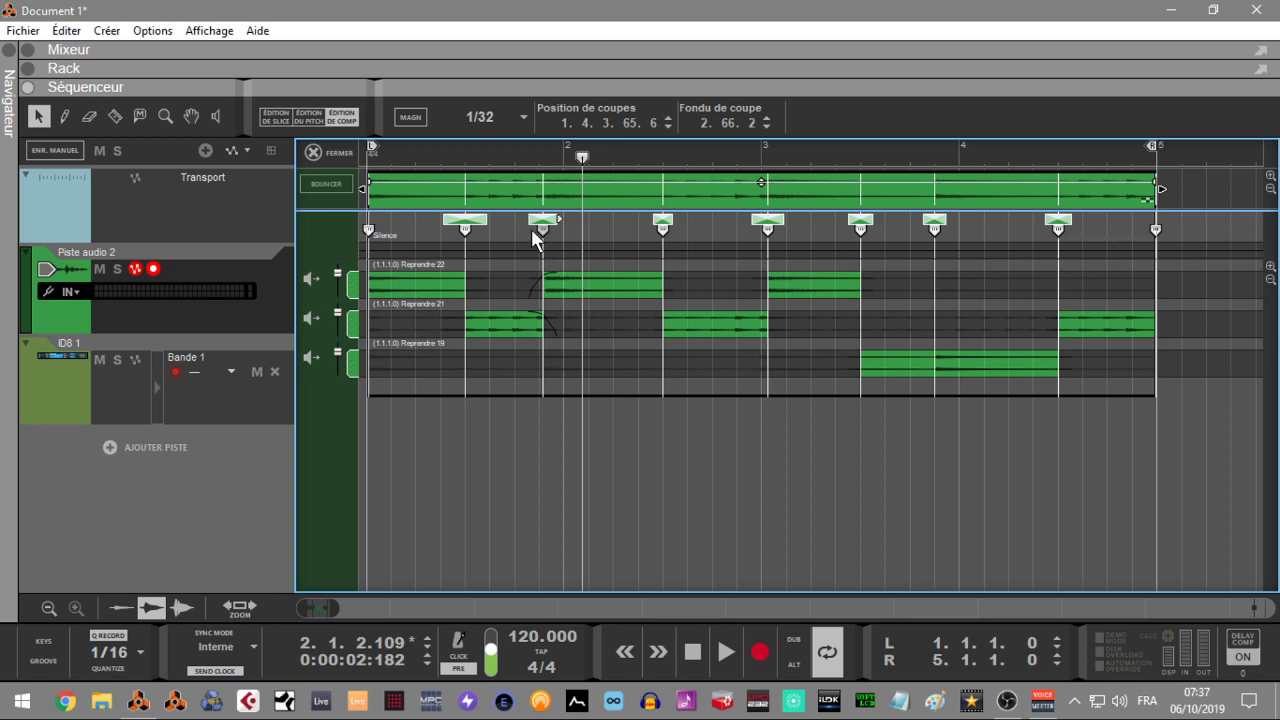
left_click(769, 234)
left_click_drag(769, 234, 764, 234)
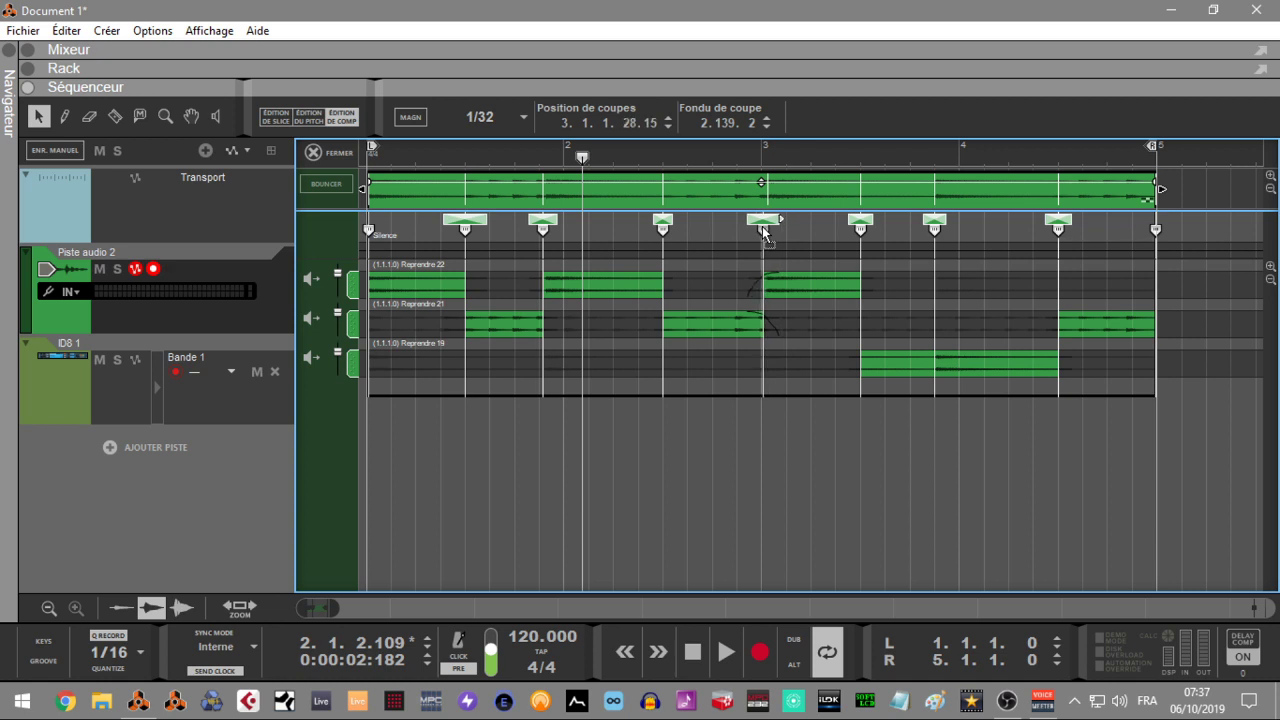
key("Home")
key("space")
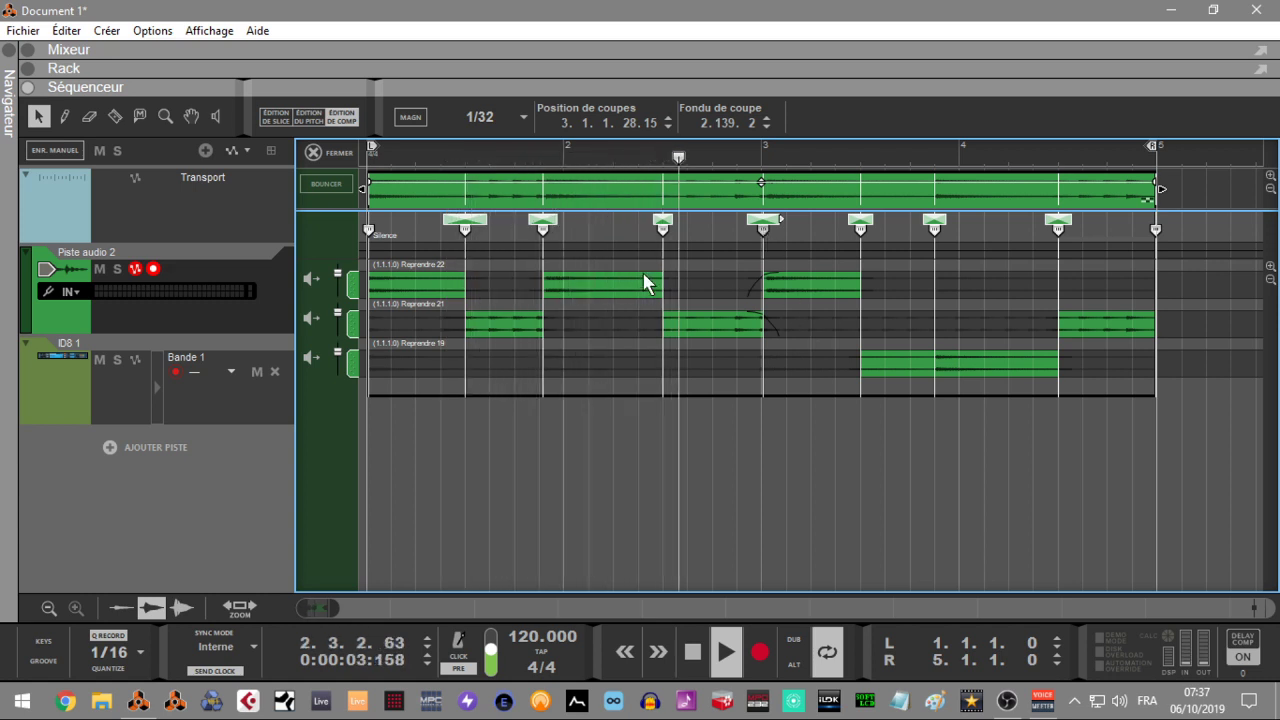
key("space")
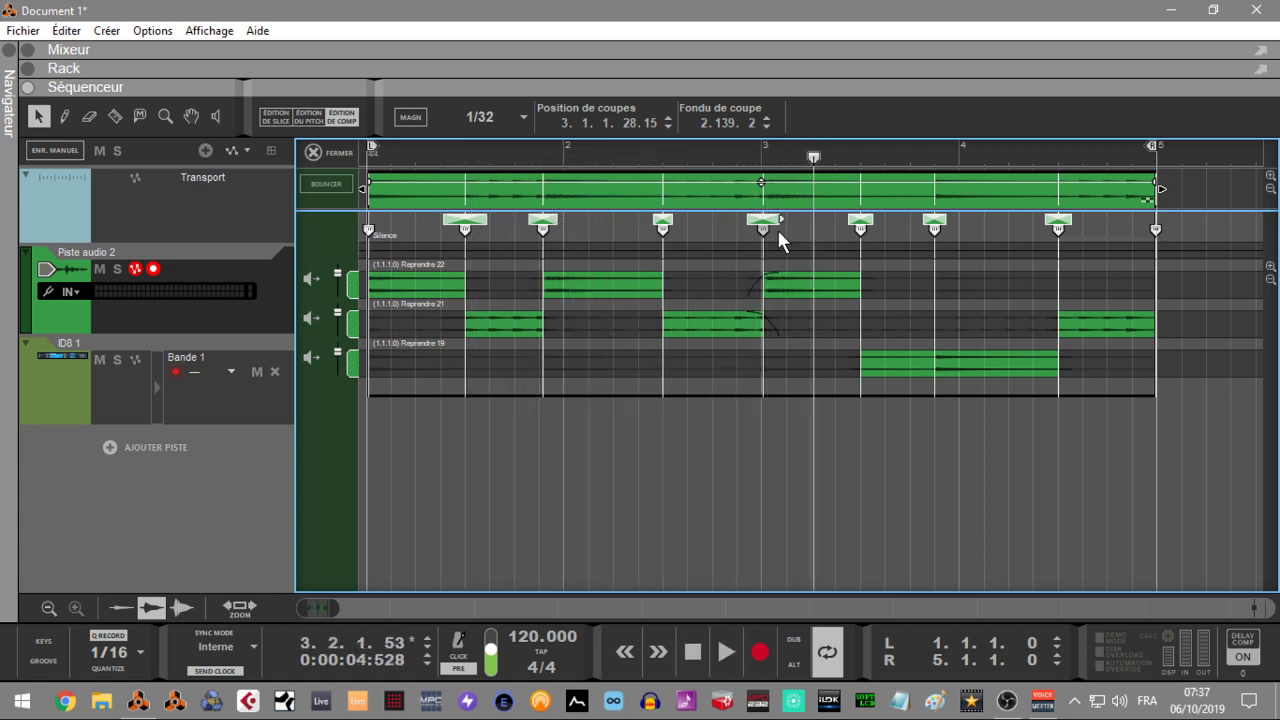
- Move the bar 3 cut back to about 2.4.4.214 and the cut before bar 2 to about 1.4.3.47
left_click_drag(758, 229, 758, 227)
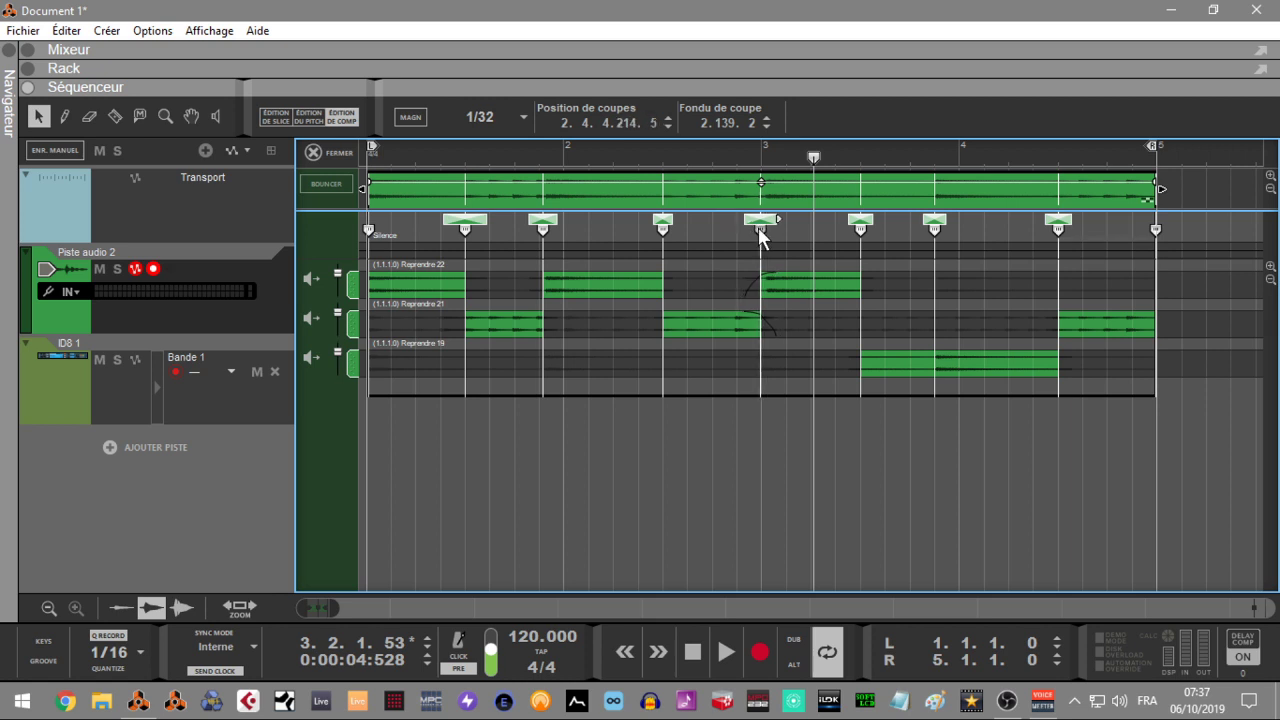
left_click(540, 232)
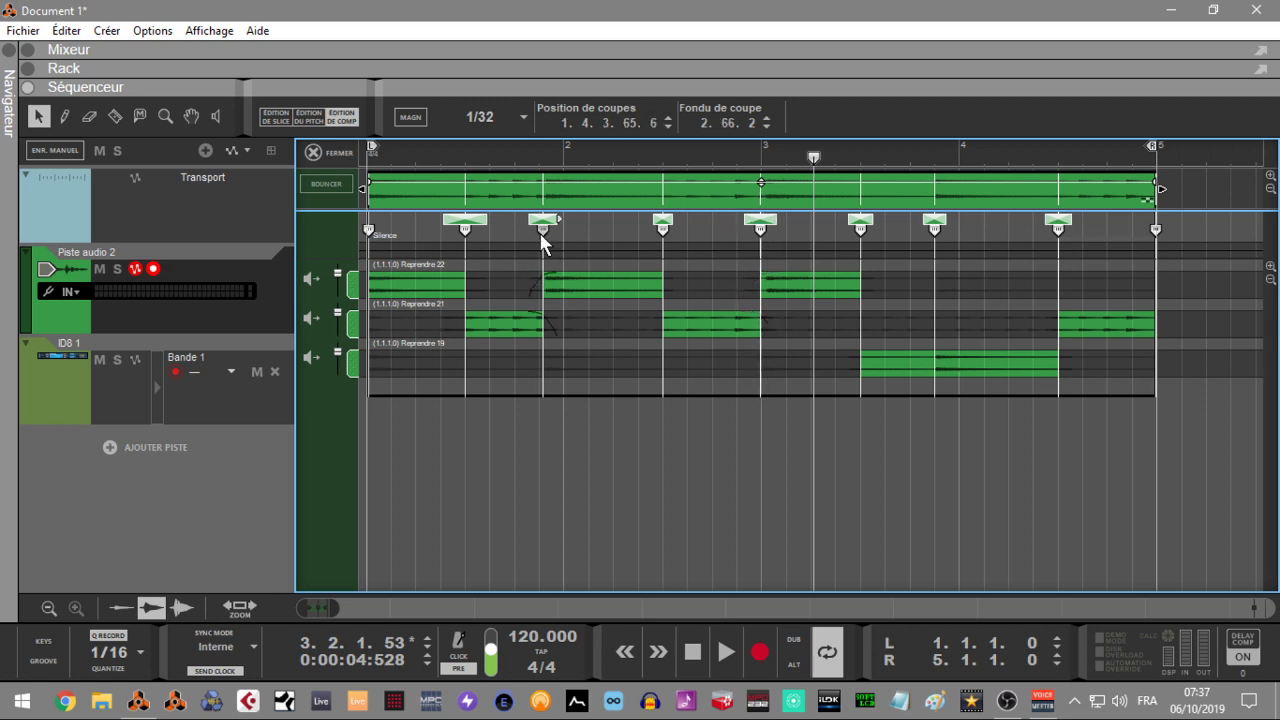
left_click_drag(541, 234, 544, 236)
- Widen the crossfade before bar 2 to about 3.153 and the one near bar 3 to about 3.226, and play from the start
left_click_drag(557, 219, 566, 219)
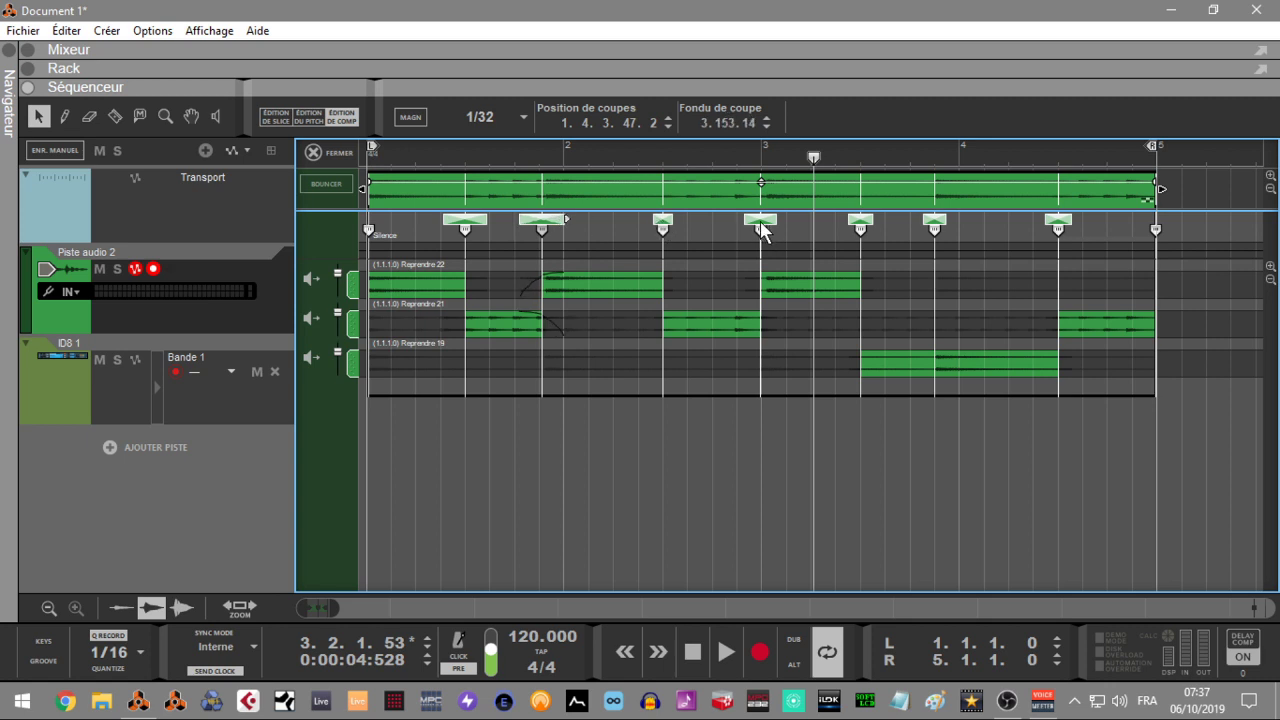
left_click(760, 229)
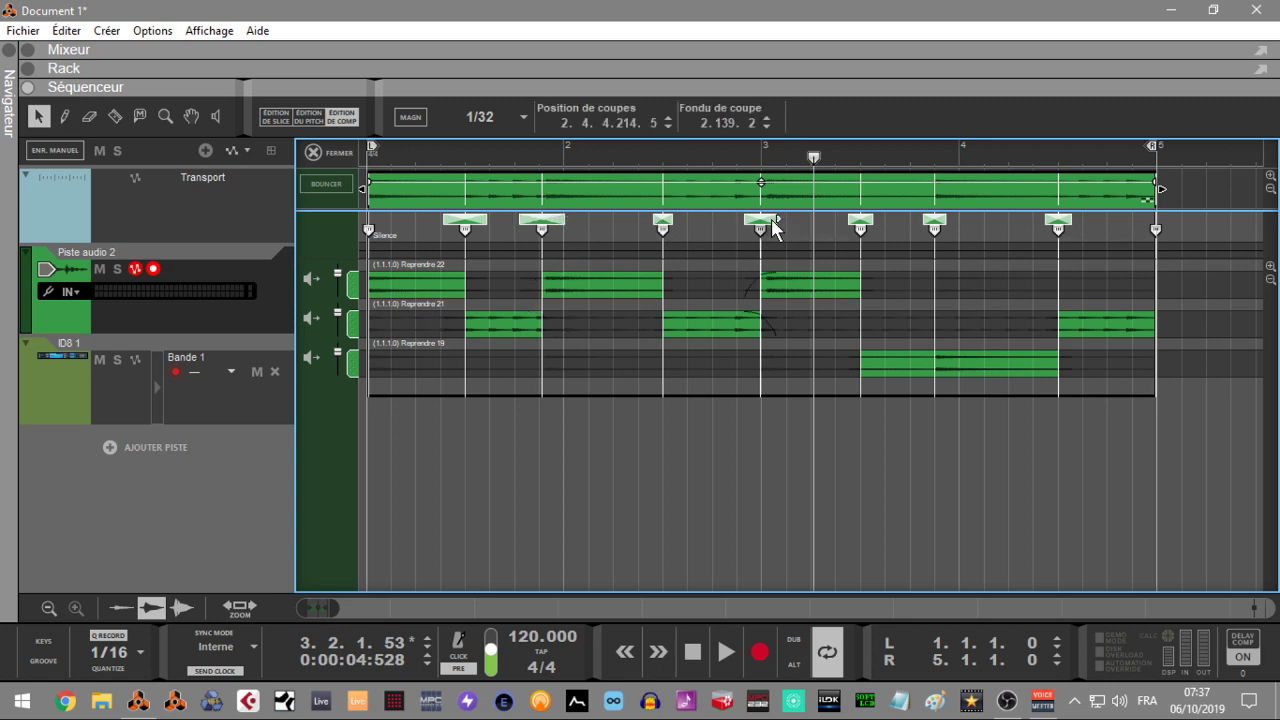
left_click_drag(778, 219, 787, 219)
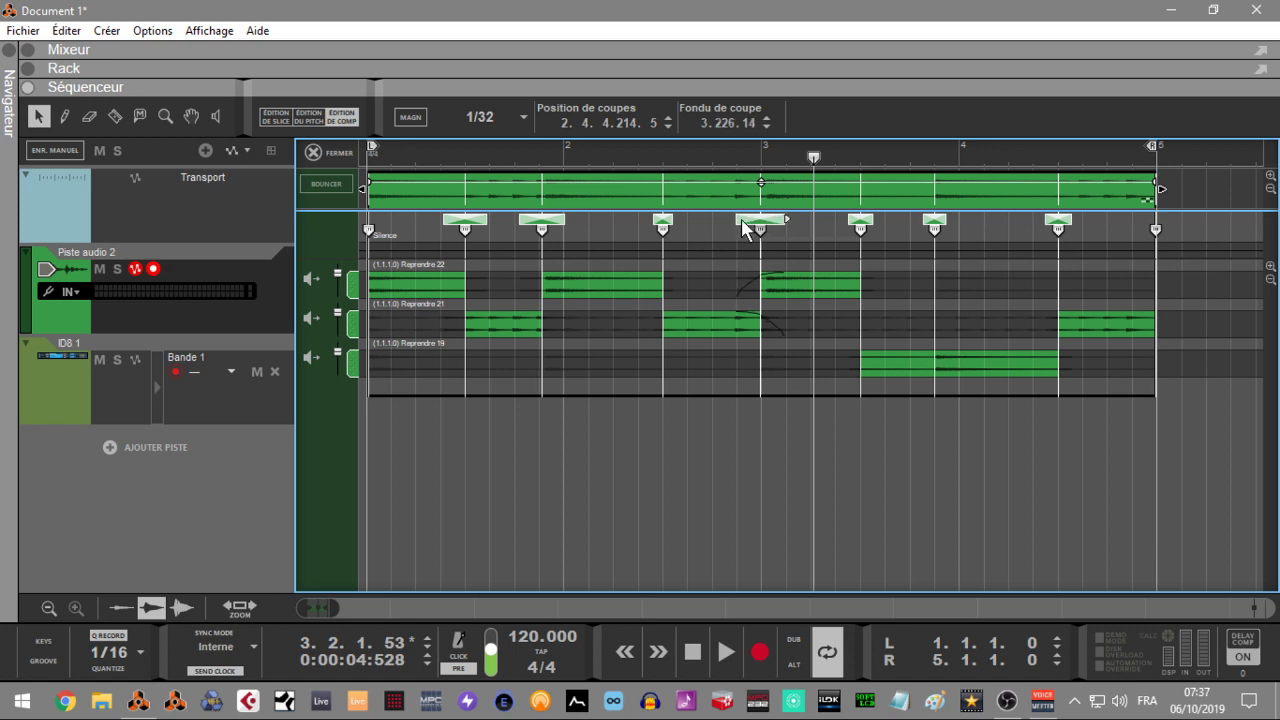
key("Return")
key("space")
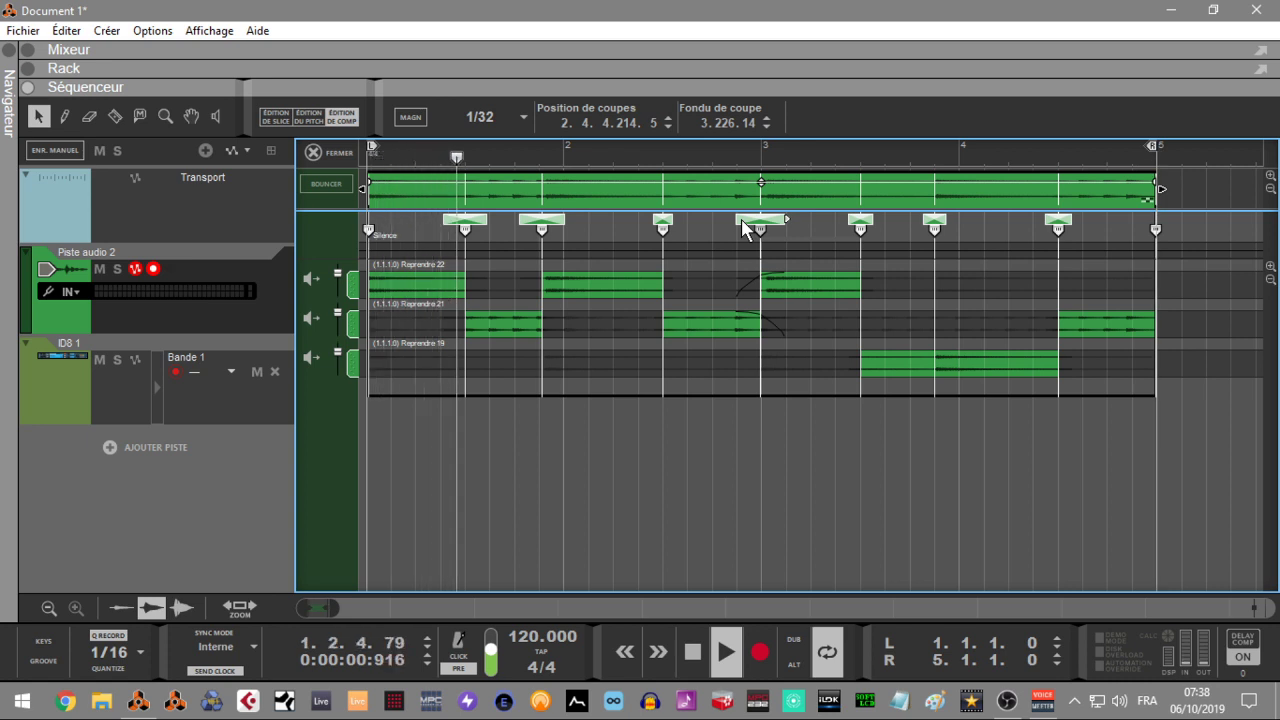
- Stop playback, select the cut just before bar 2, and play the comp from the start to check its crossfades
key("space")
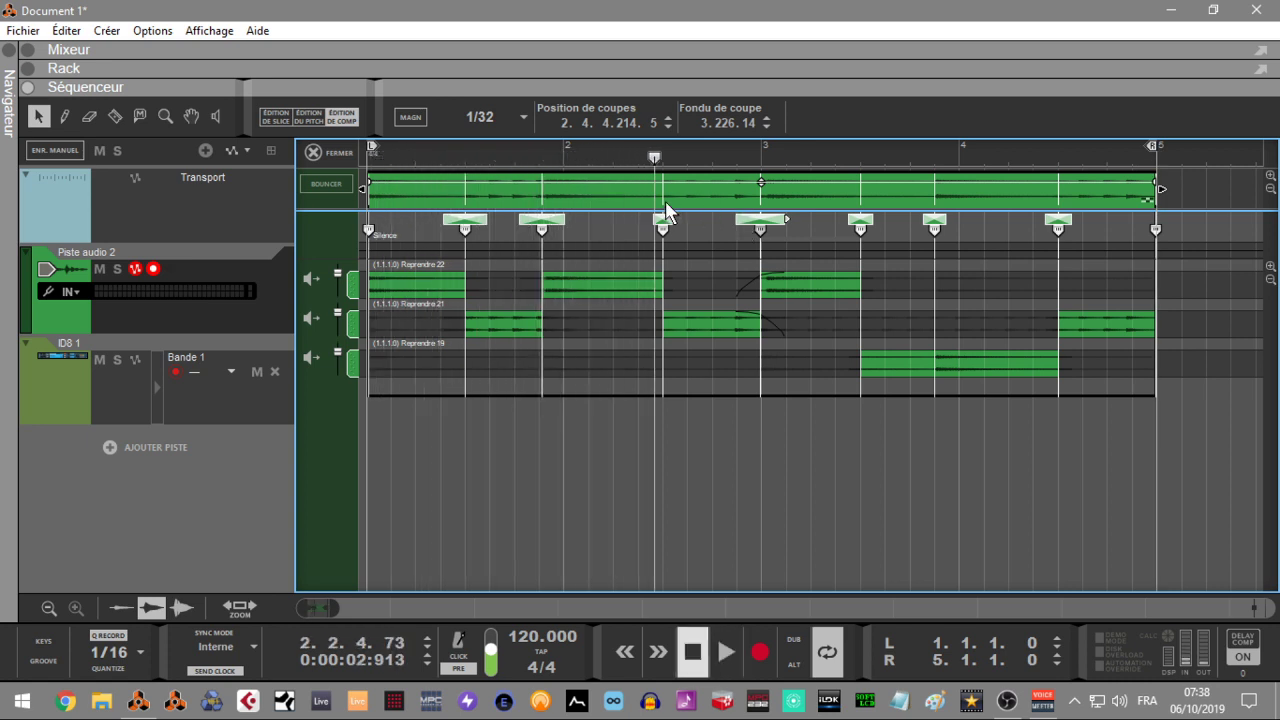
left_click_drag(537, 227, 541, 231)
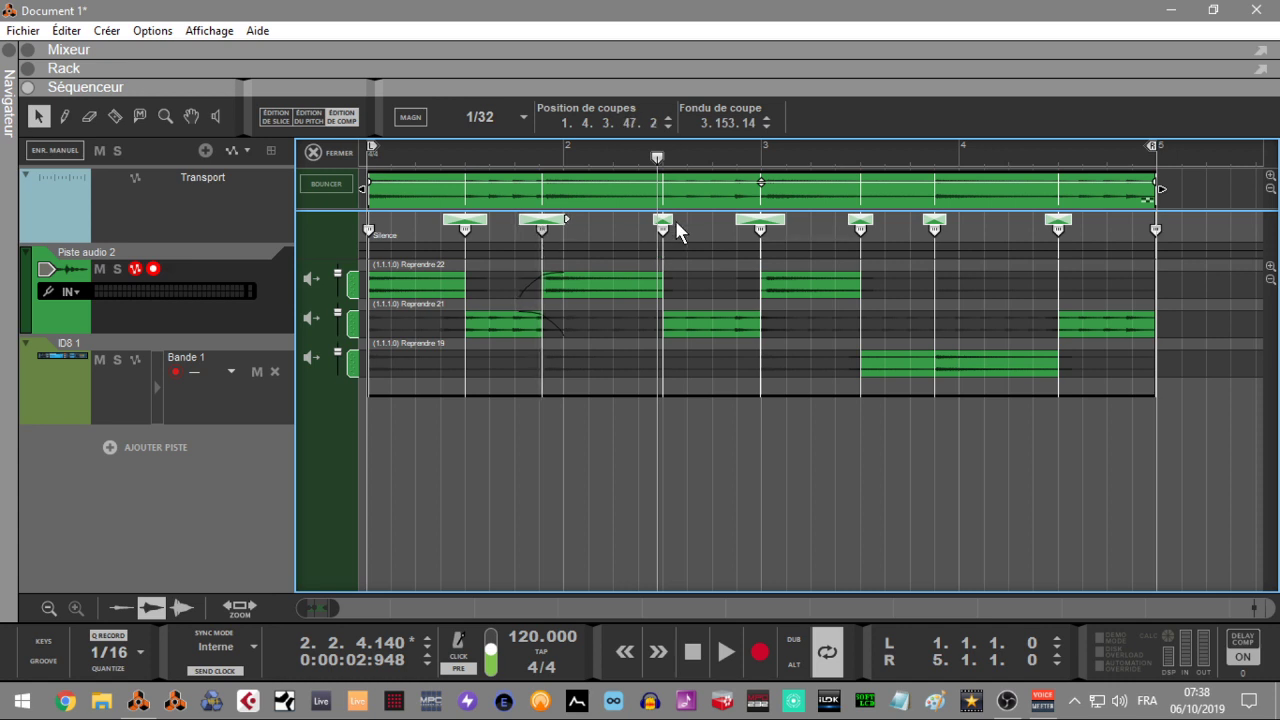
key("Home")
key("space")
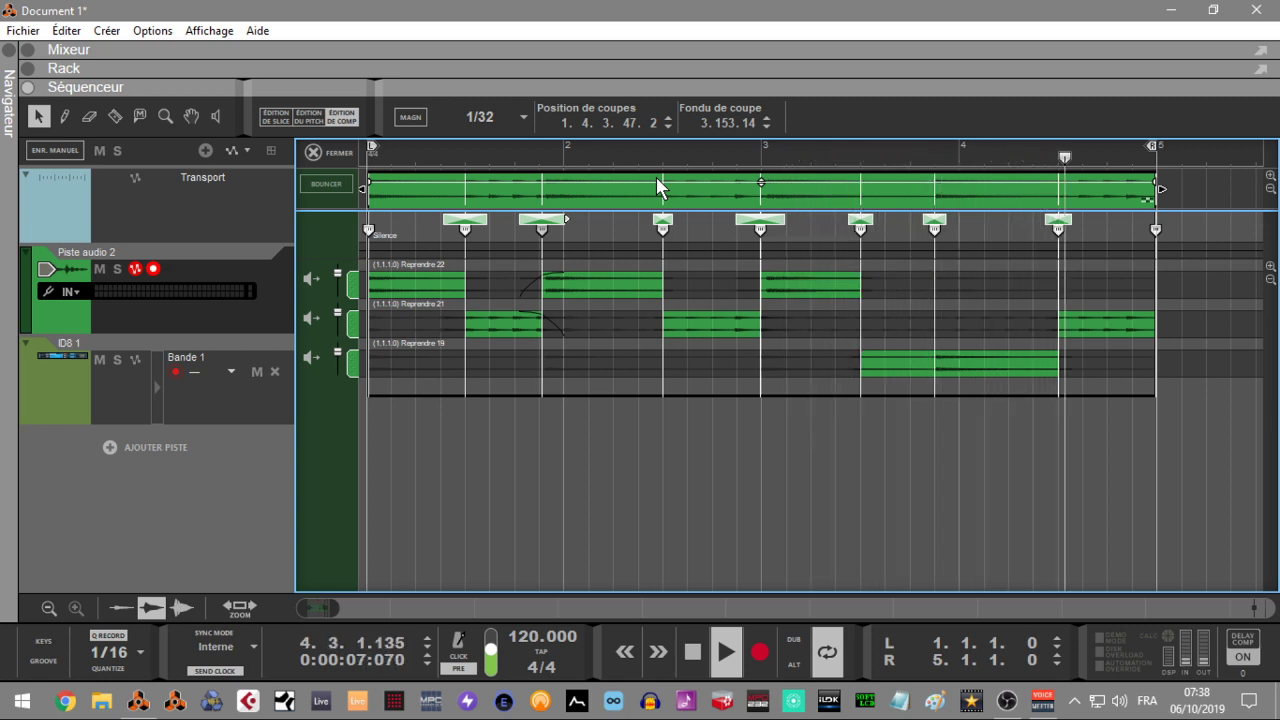
key("space")
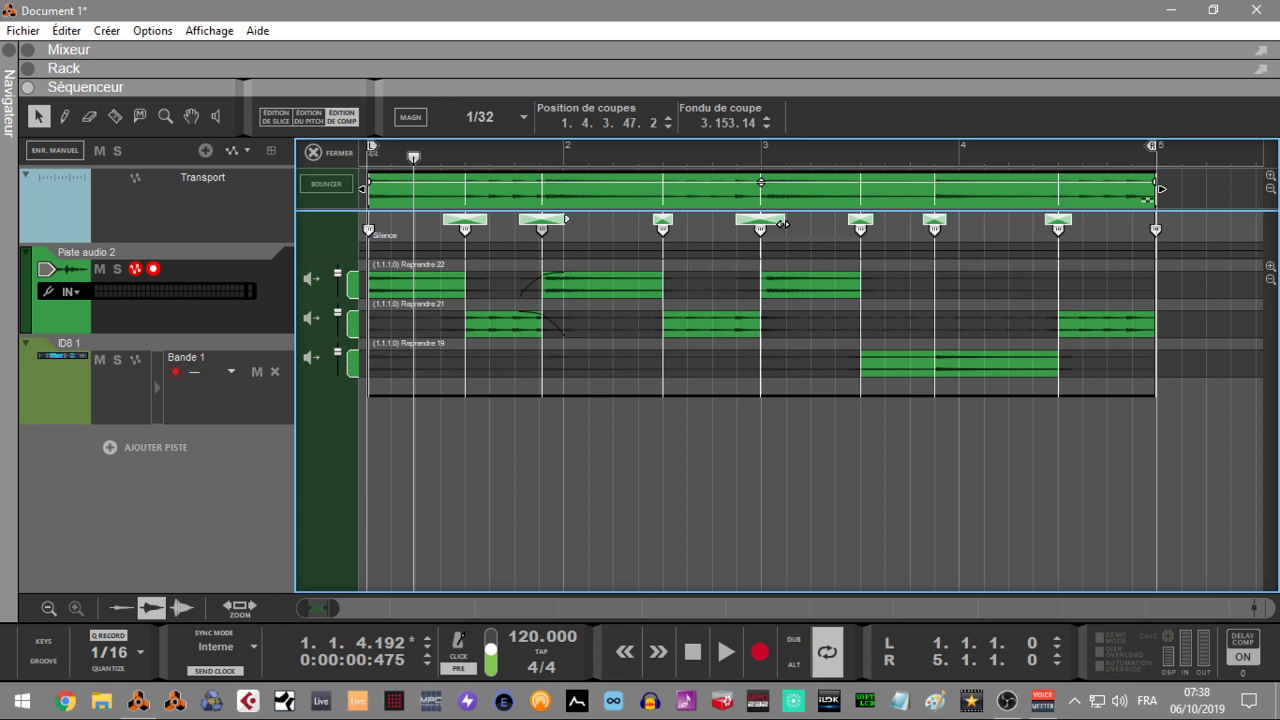
- Close the comp editor, play the comped clip, and switch the Piste audio 2 clip to slice editing
left_click(316, 152)
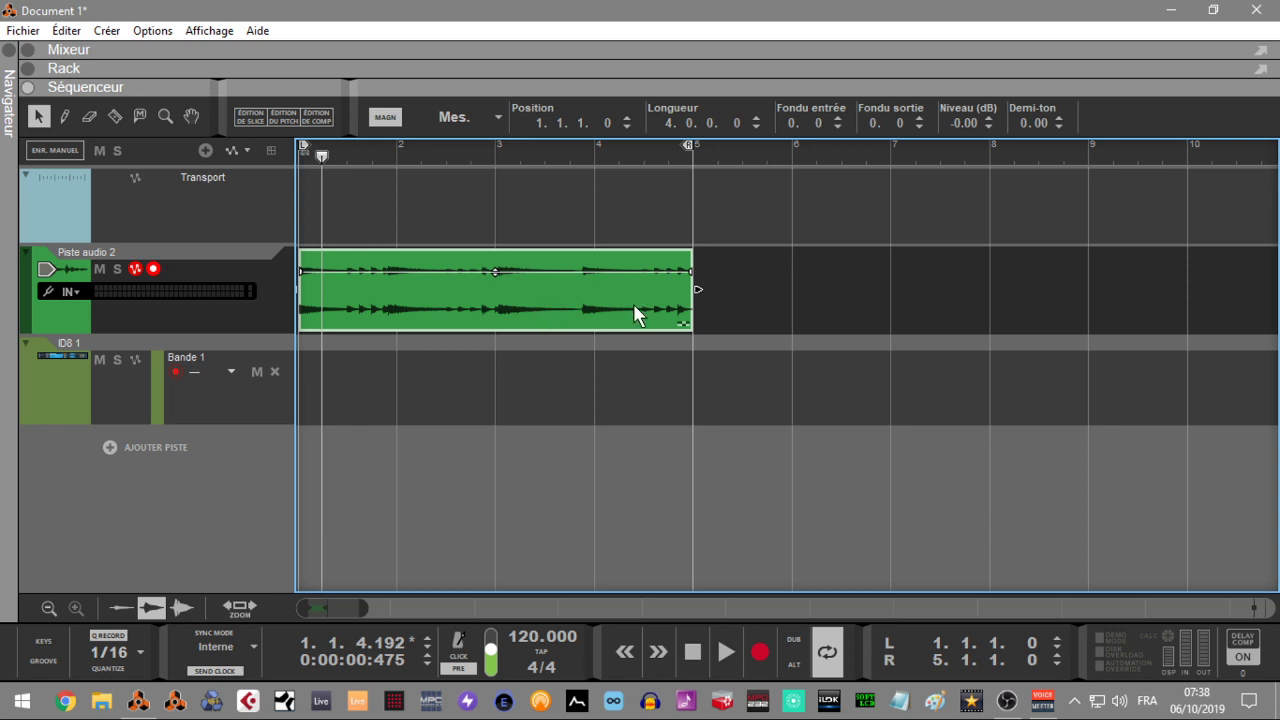
key("space")
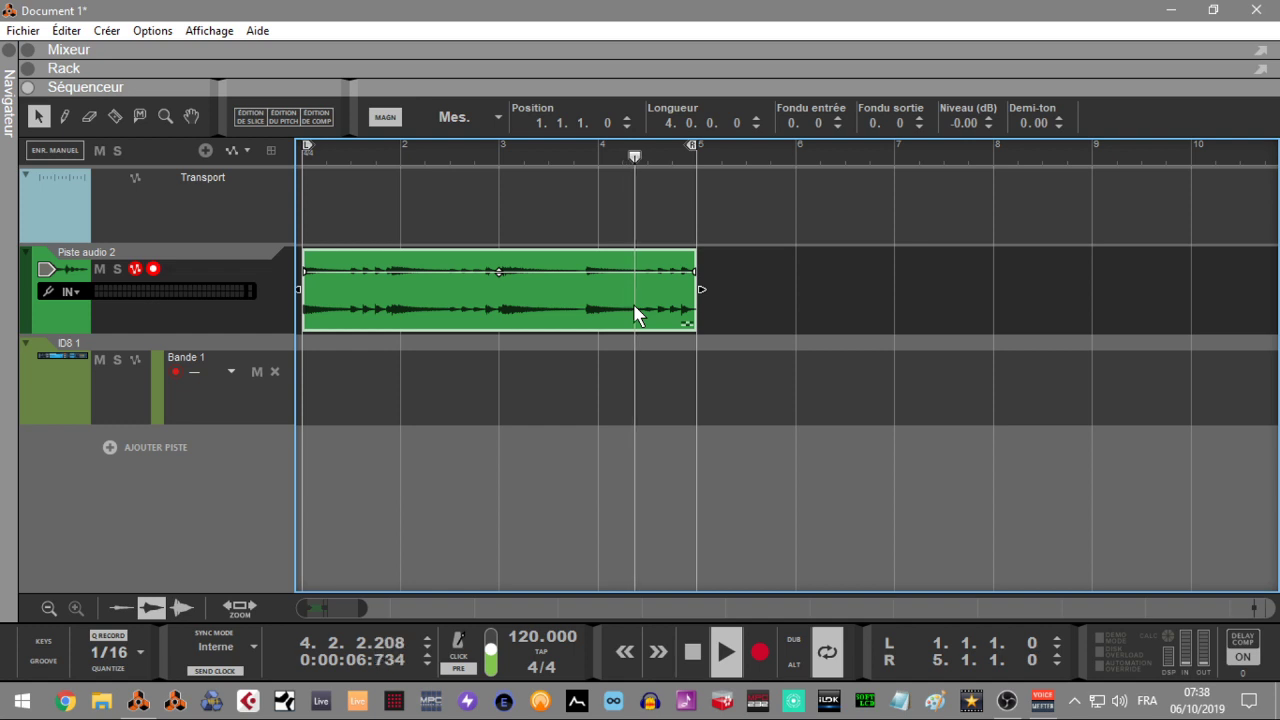
key("space")
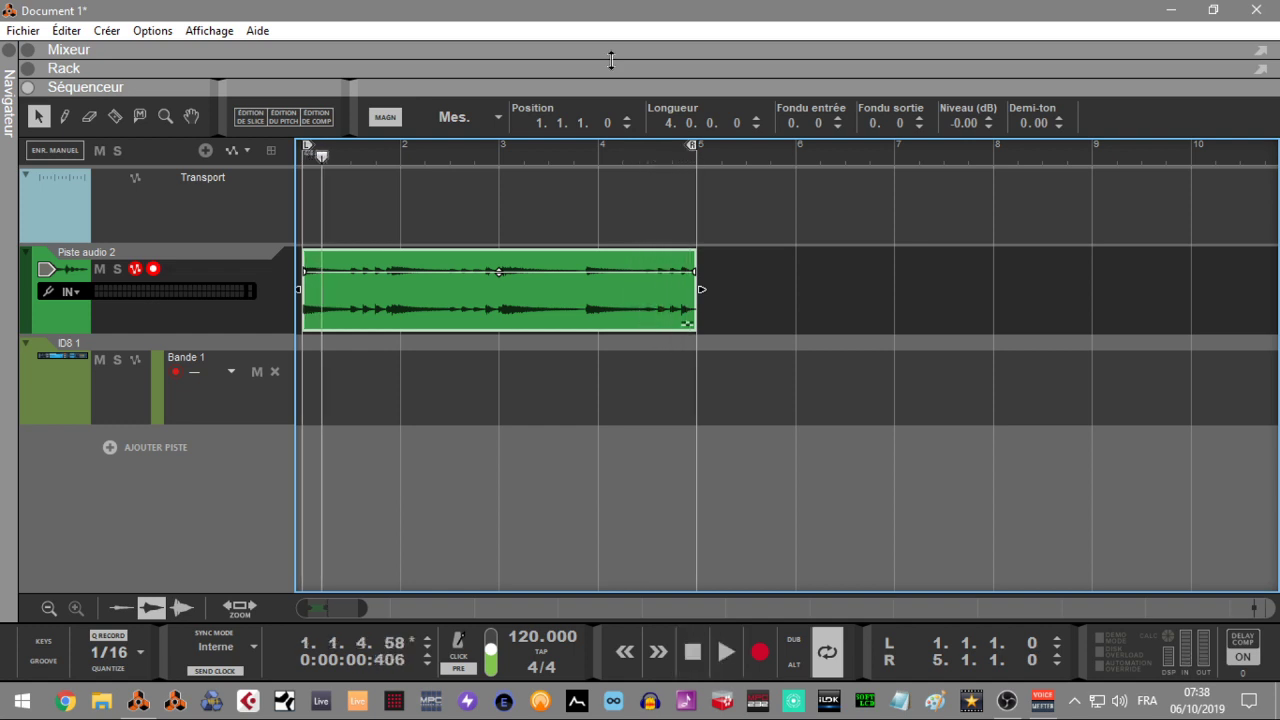
left_click(250, 116)
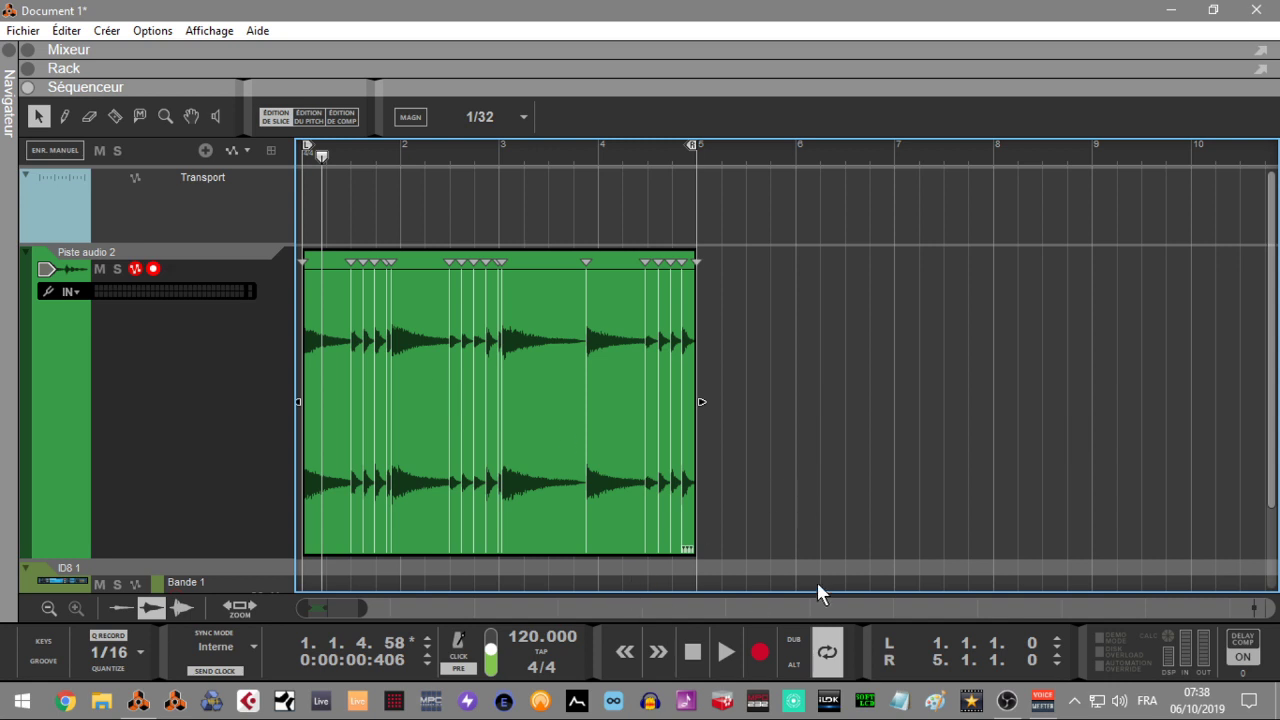
left_click_drag(366, 608, 336, 608)
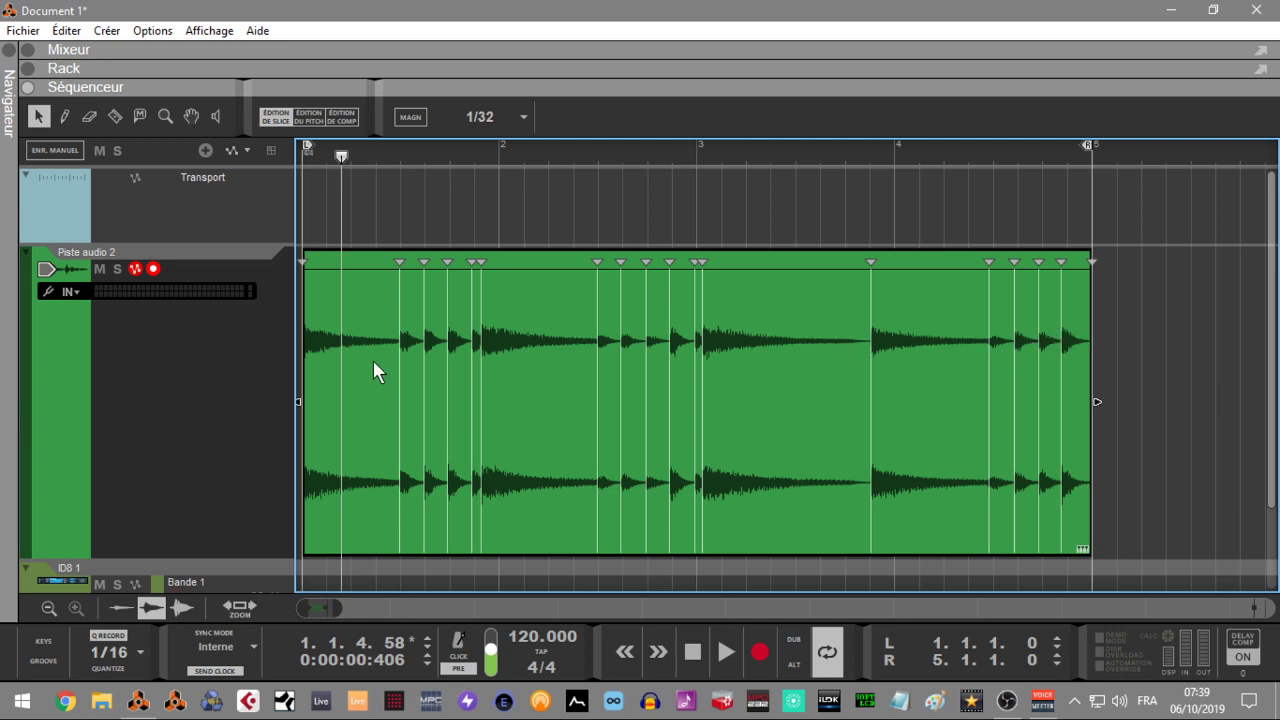
- Select all the slice markers after the clip's start and delete them
left_click(213, 115)
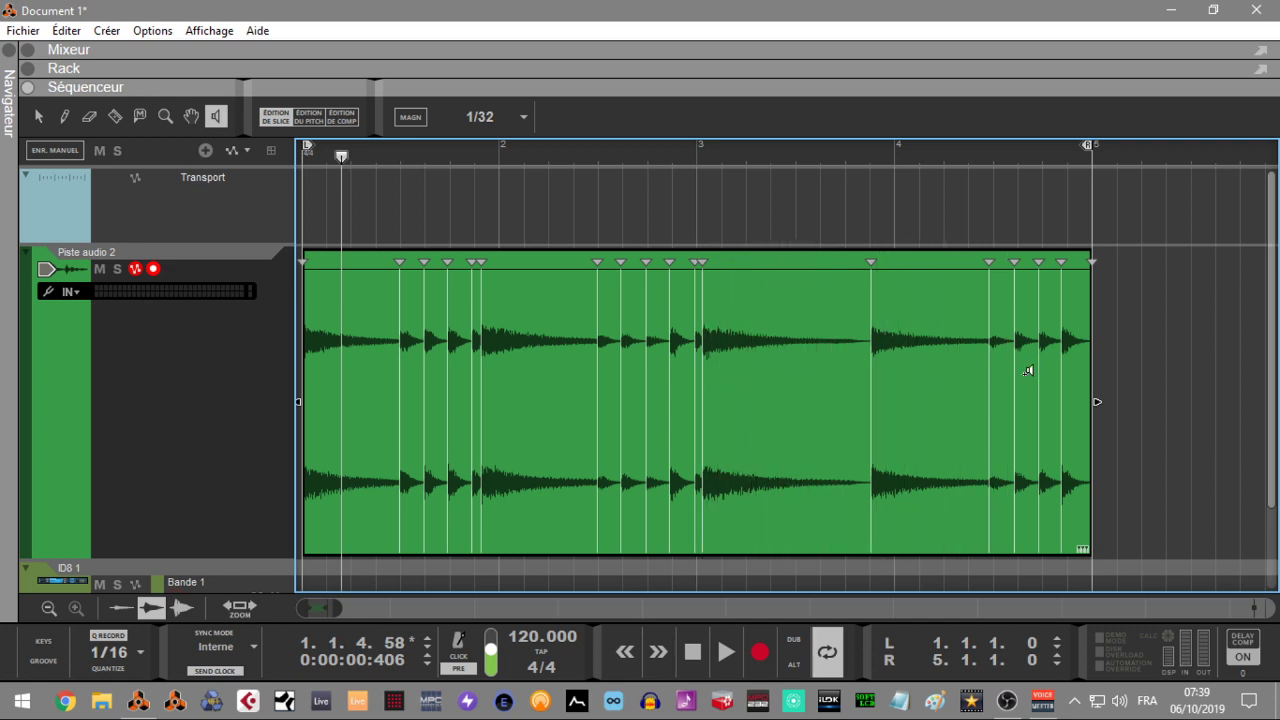
left_click(38, 117)
mouse_move(308, 284)
left_mouse_down()
mouse_move(543, 251)
mouse_move(1170, 235)
mouse_move(1138, 247)
left_mouse_up()
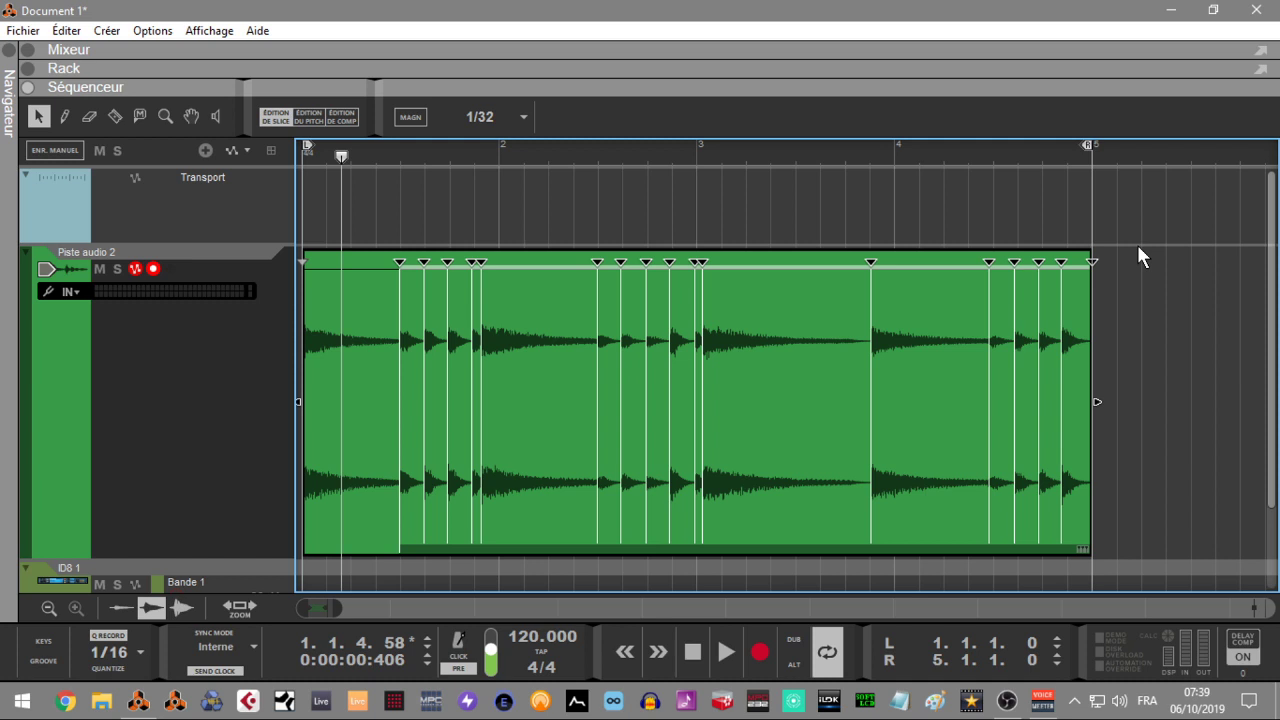
key("Delete")
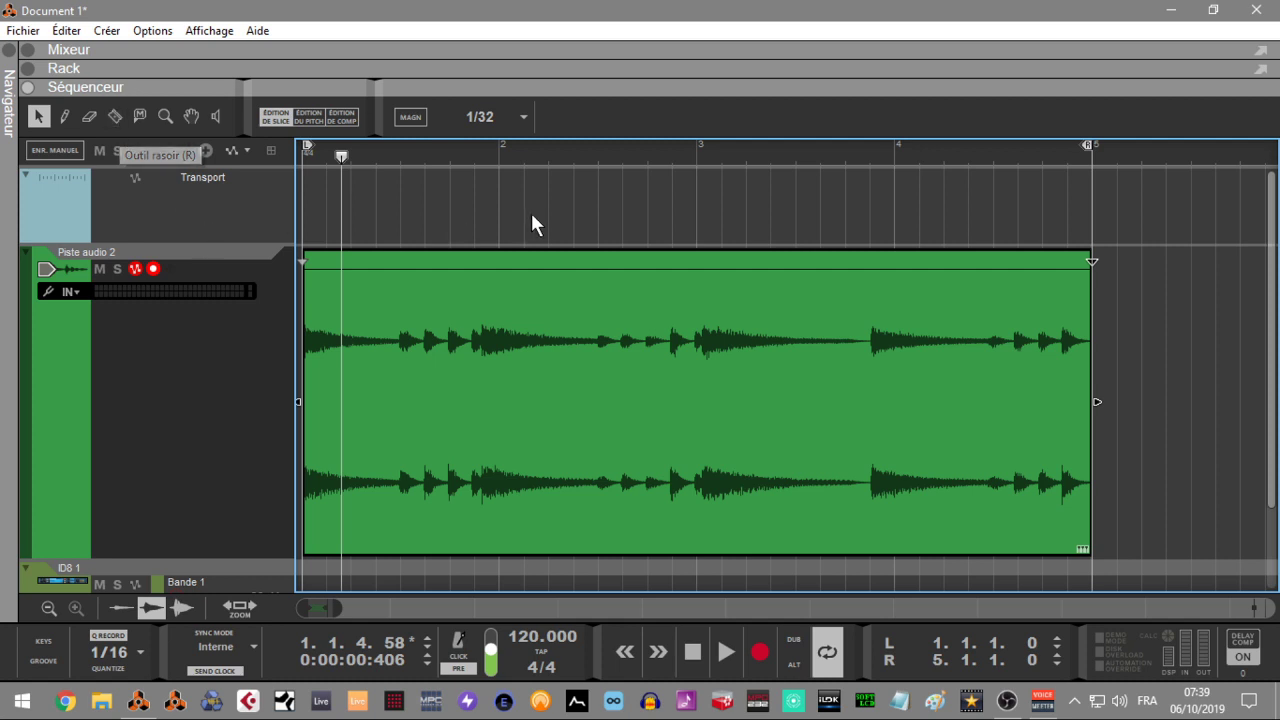
- Draw four slice markers by hand at the consecutive transients between bar 1's middle and bar 2
left_click(66, 120)
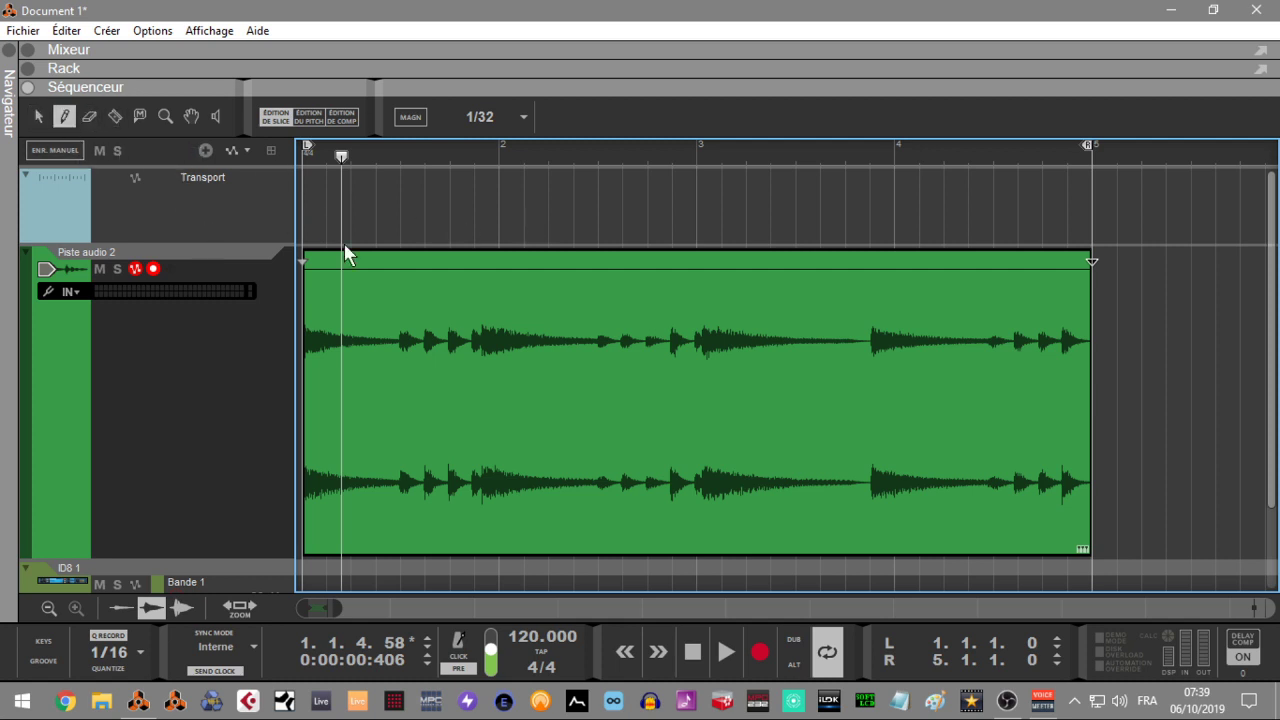
left_click(397, 260)
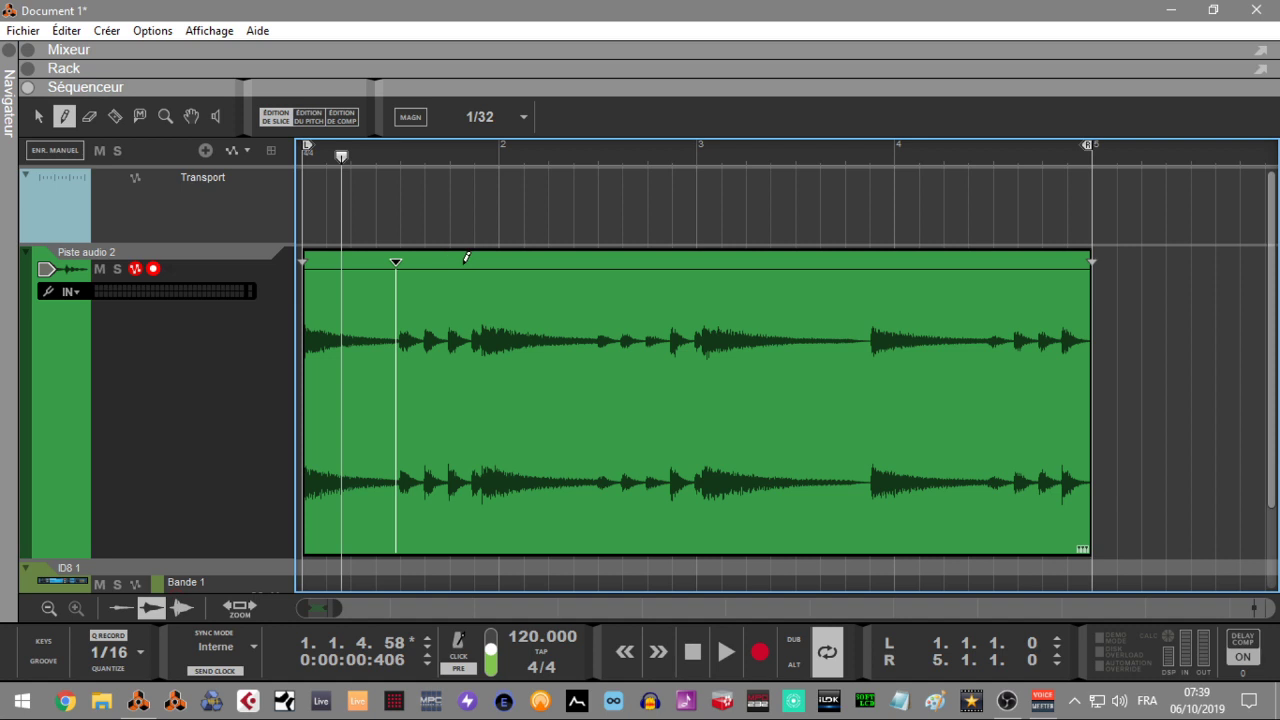
left_click(422, 261)
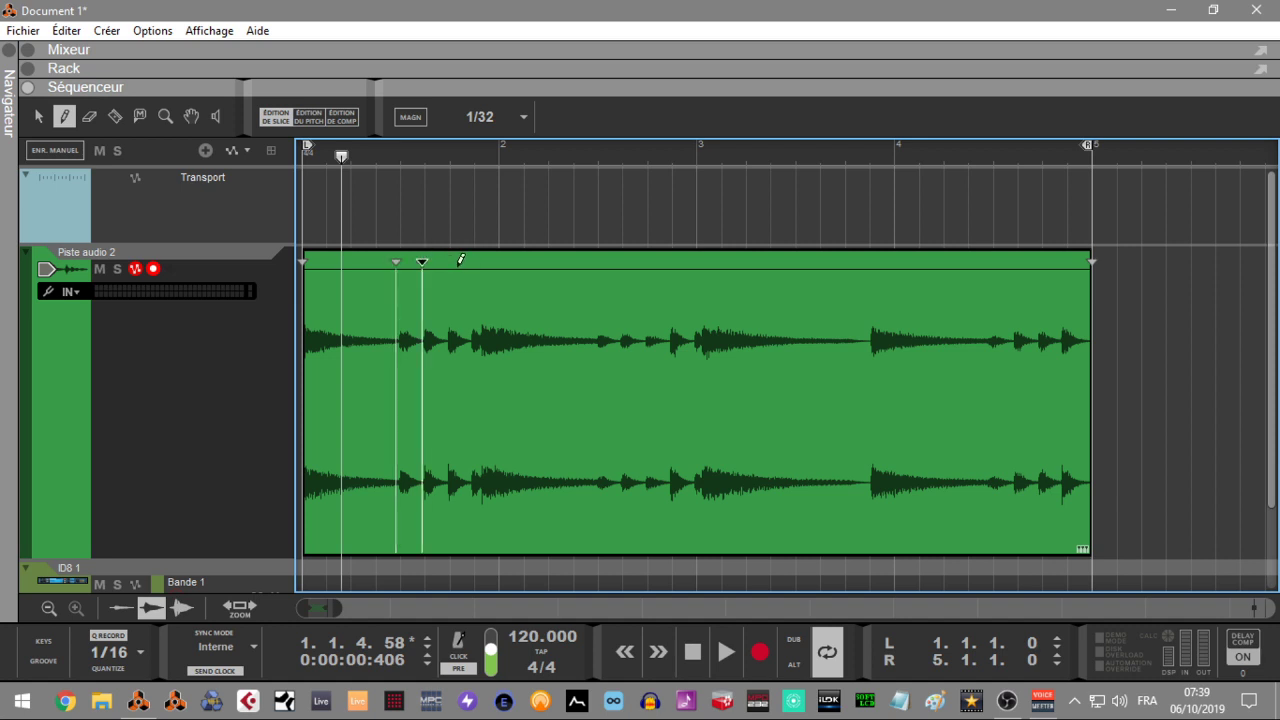
left_click(446, 261)
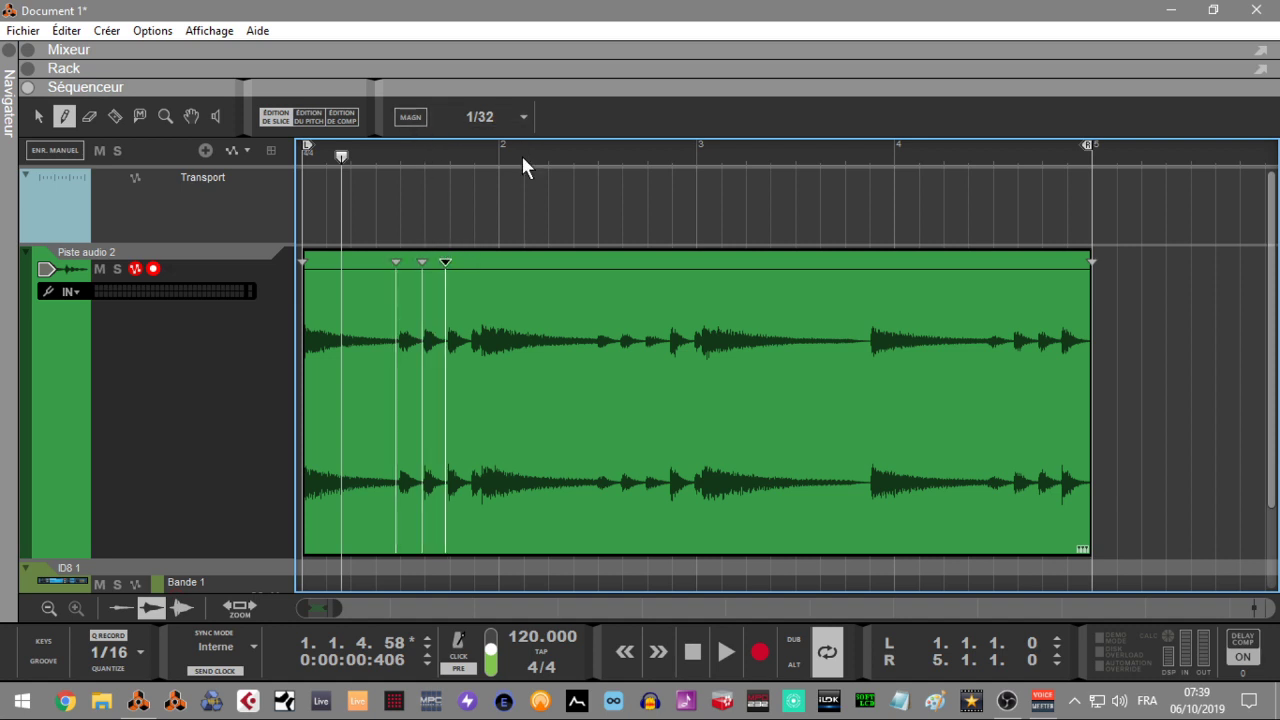
left_click(467, 261)
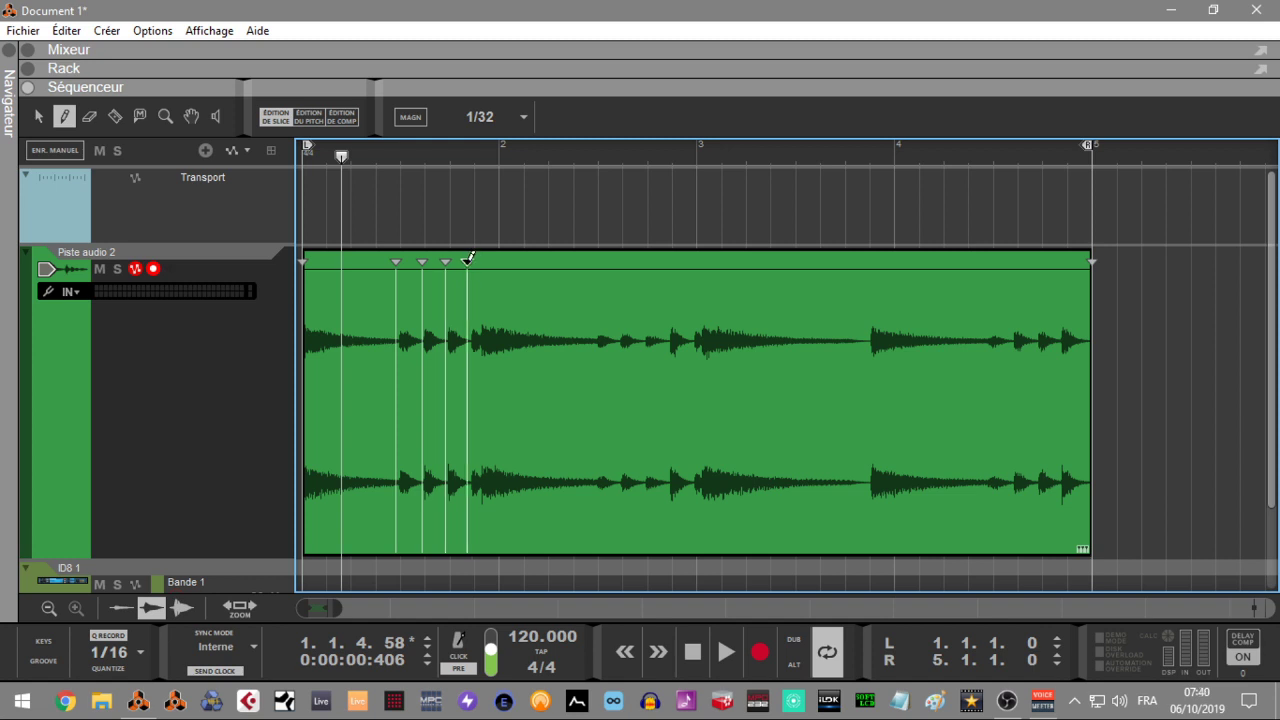
- Undo the four hand-drawn slice markers and the deletion of the original ones
key("ctrl+z")
key("ctrl+z")
key("ctrl+z")
key("ctrl+z")
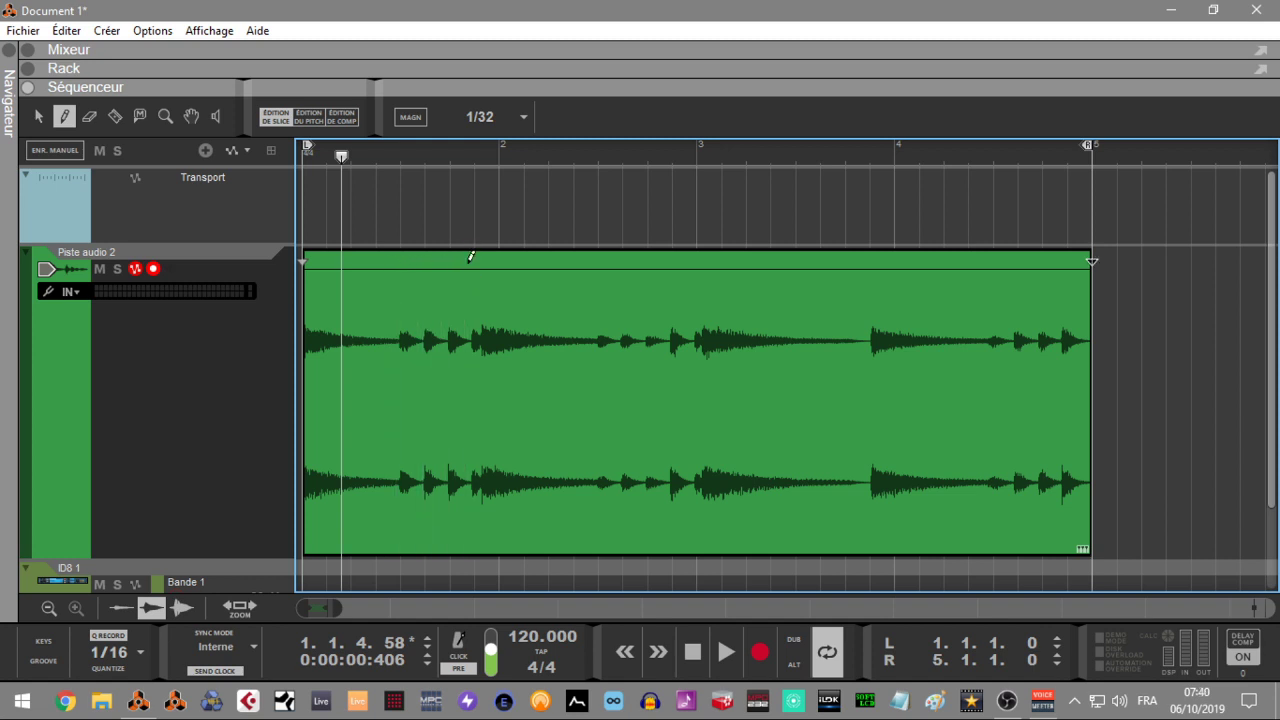
key("ctrl+z")
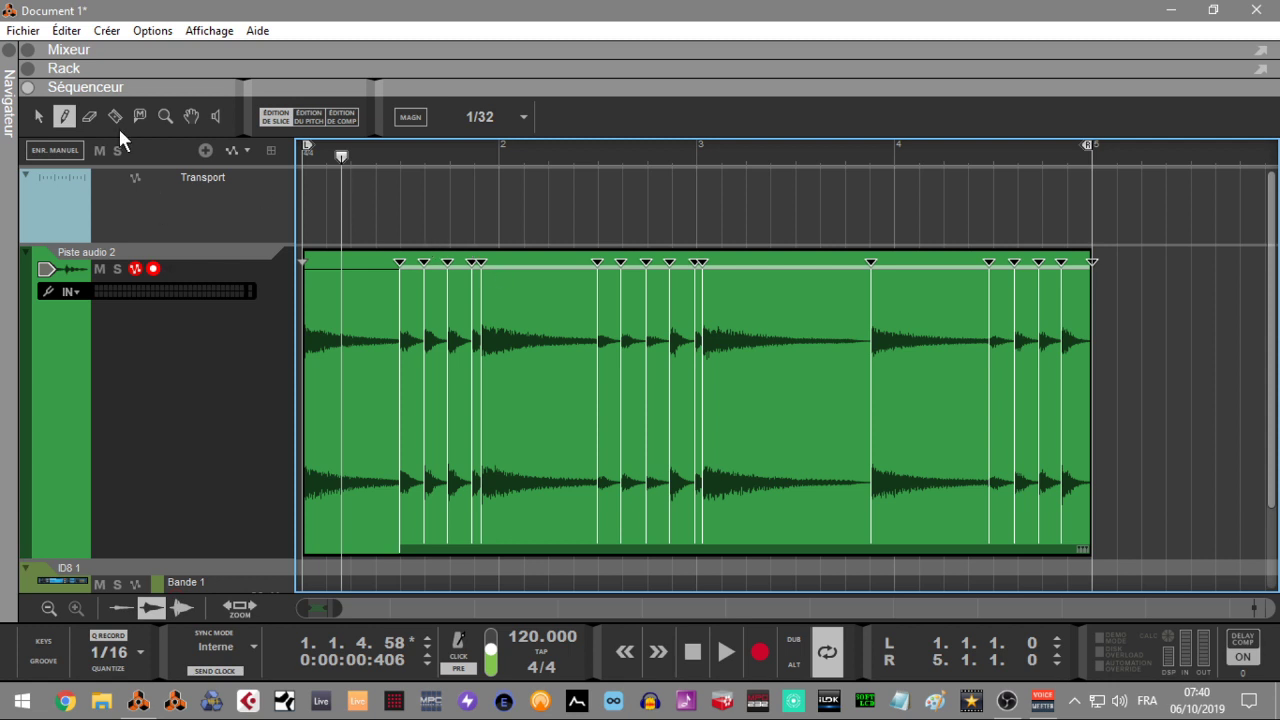
- Bounce the sliced Piste audio 2 clip to a REX loop
left_click(39, 117)
right_click(521, 293)
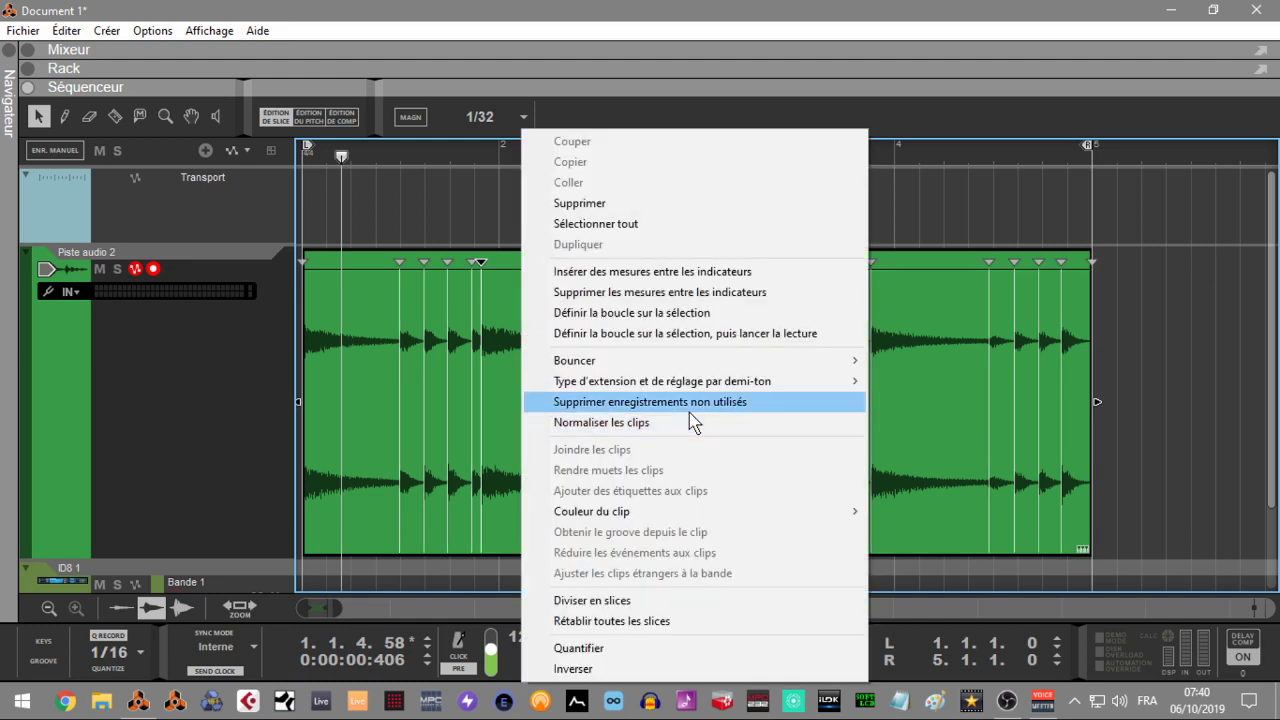
mouse_move(698, 366)
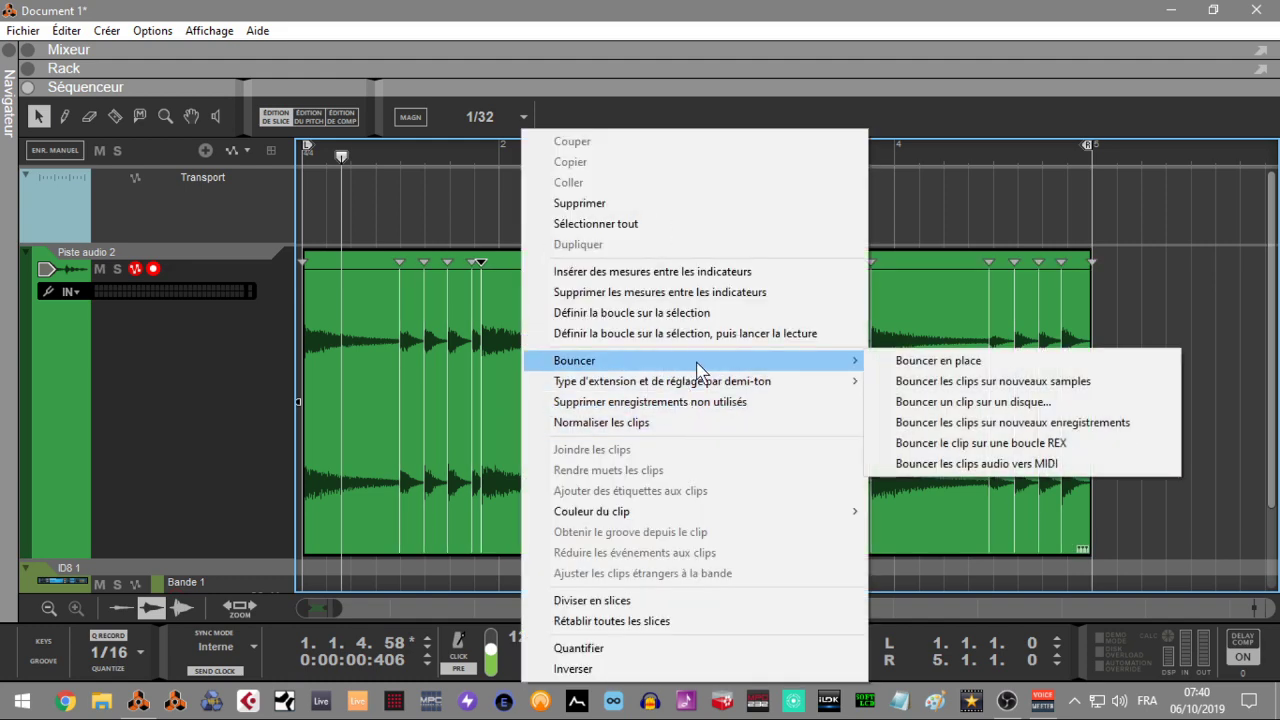
left_click(1041, 448)
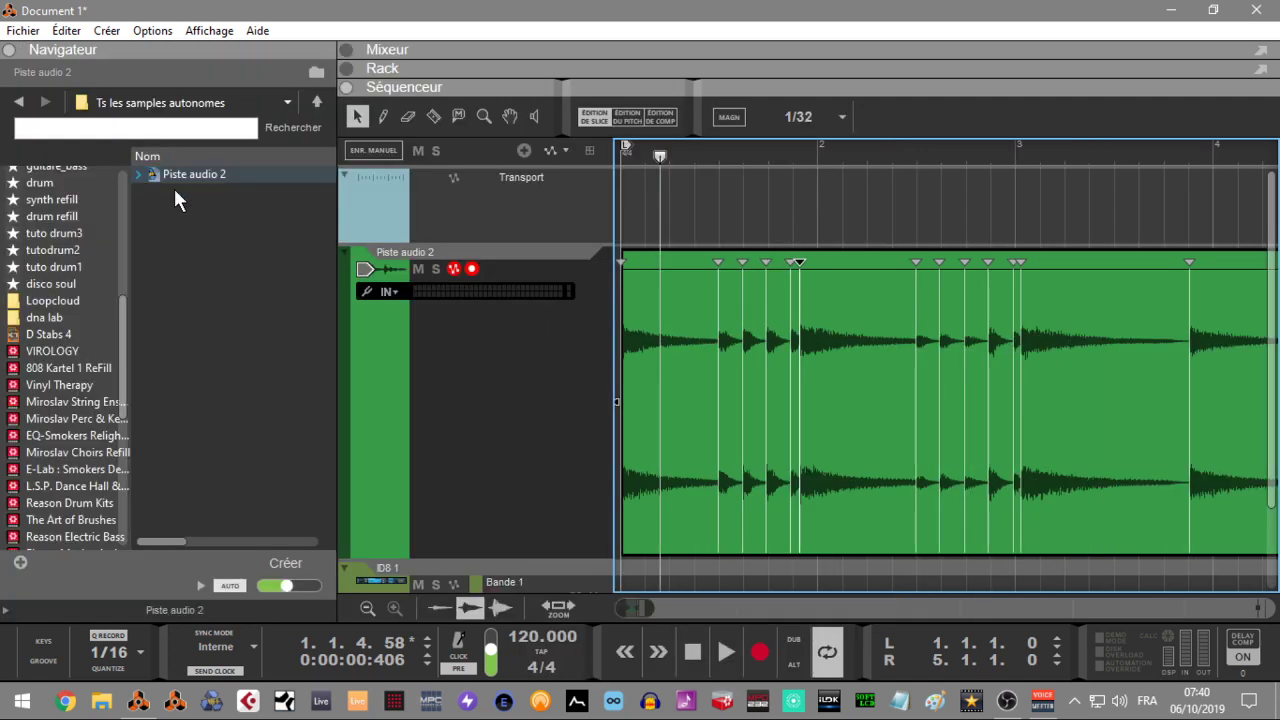
- Create a Dr. OctoRex in the empty rack space from the bounced Piste audio 2 loop and unfold its programmer
left_click(188, 180)
left_click(346, 68)
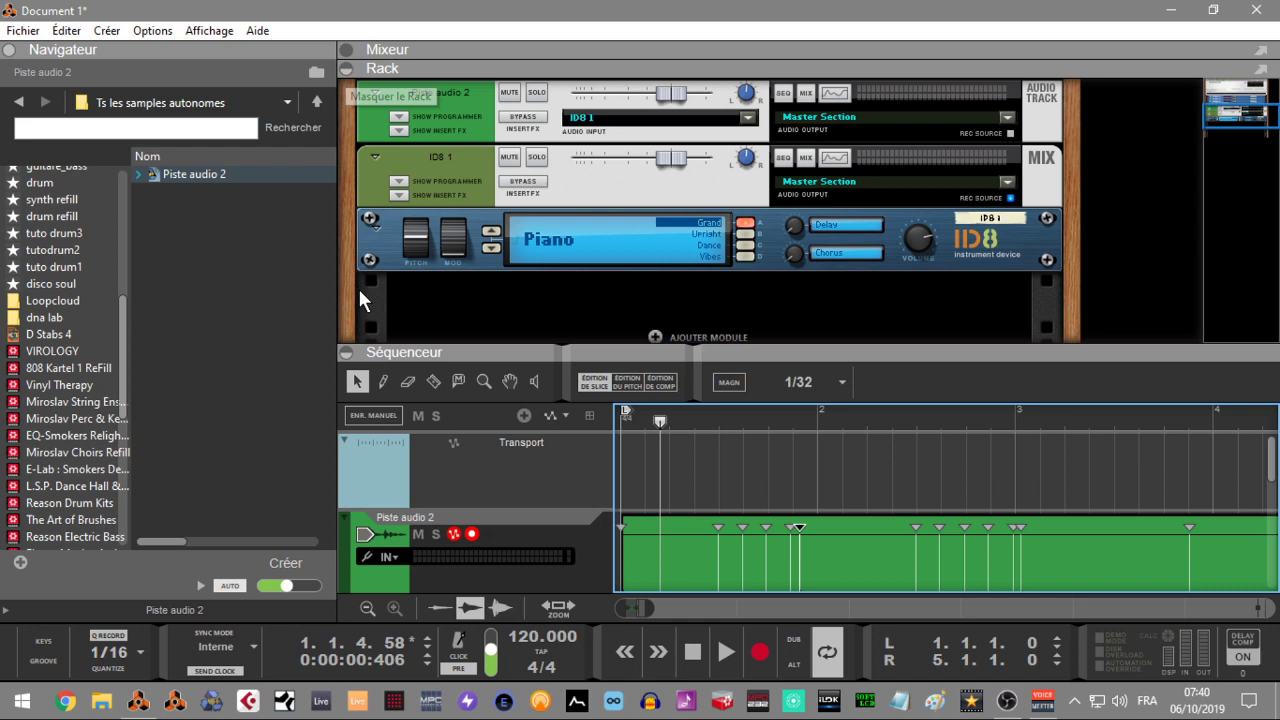
left_click(347, 352)
left_click(206, 174)
left_click_drag(206, 174, 519, 540)
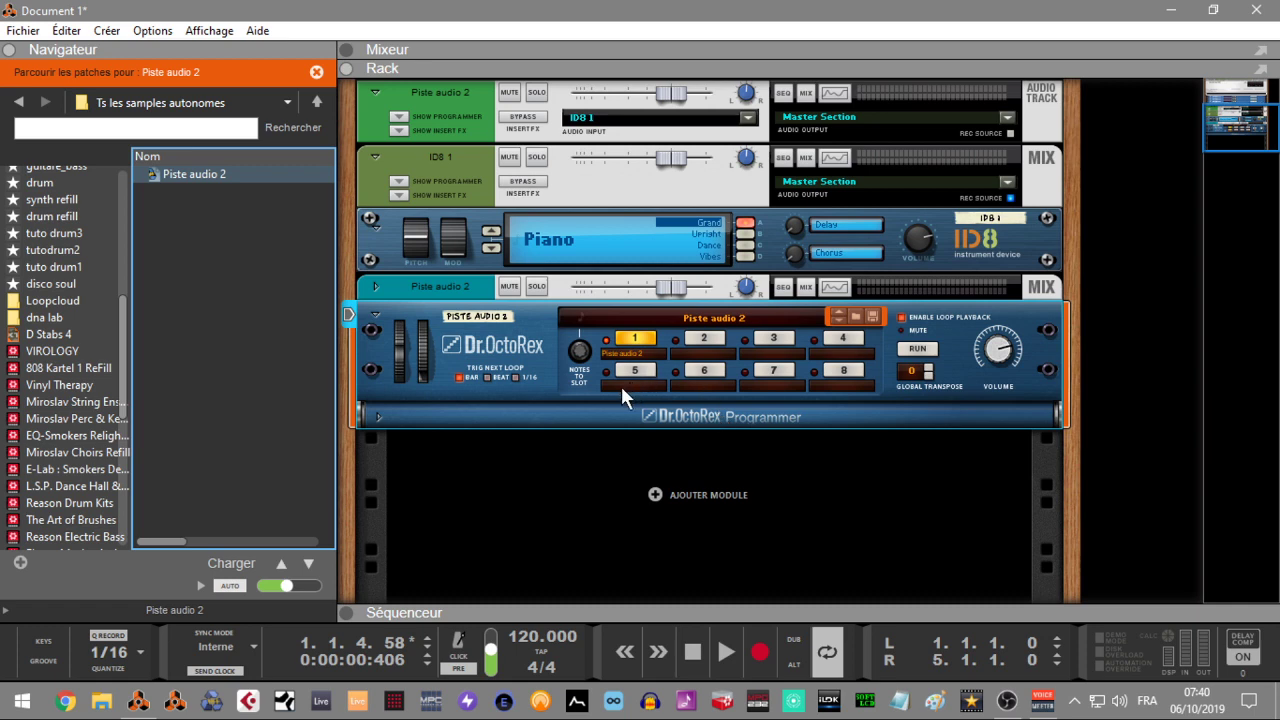
left_click(378, 417)
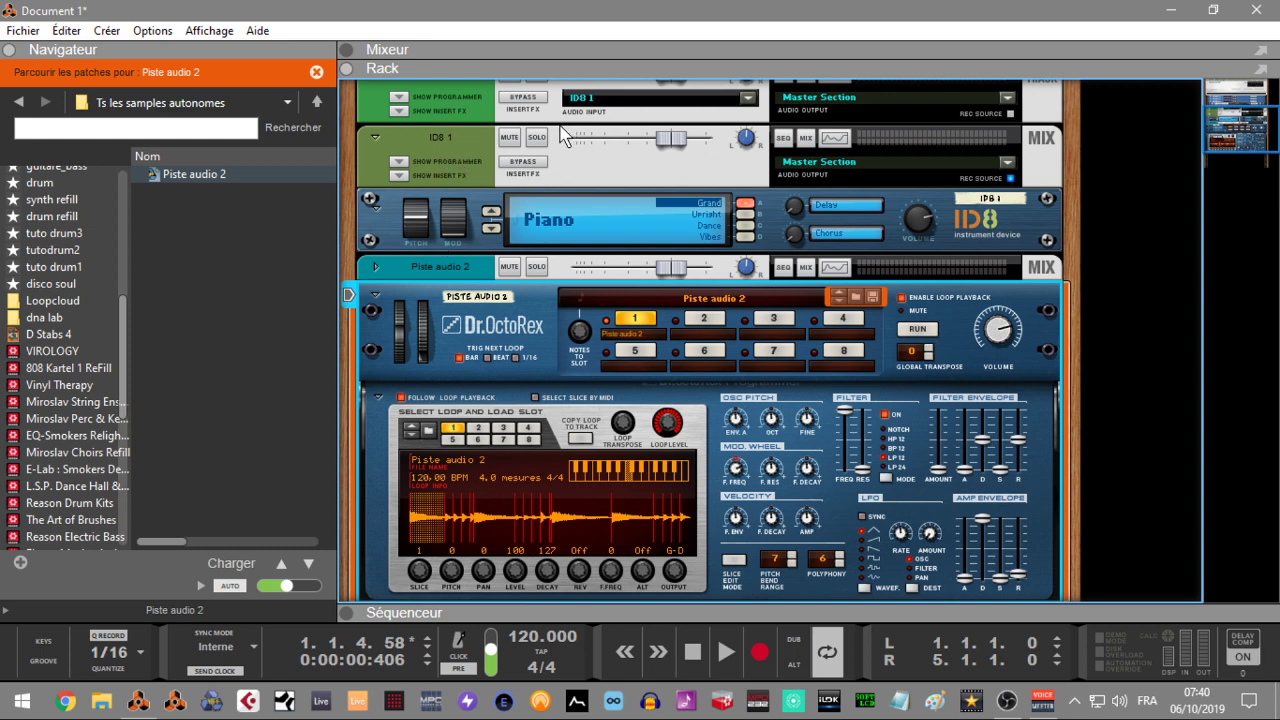
- Mute the ID8 1 channel and the Piste audio 2 audio track while playing the Dr. OctoRex loop from the start
left_click(510, 139)
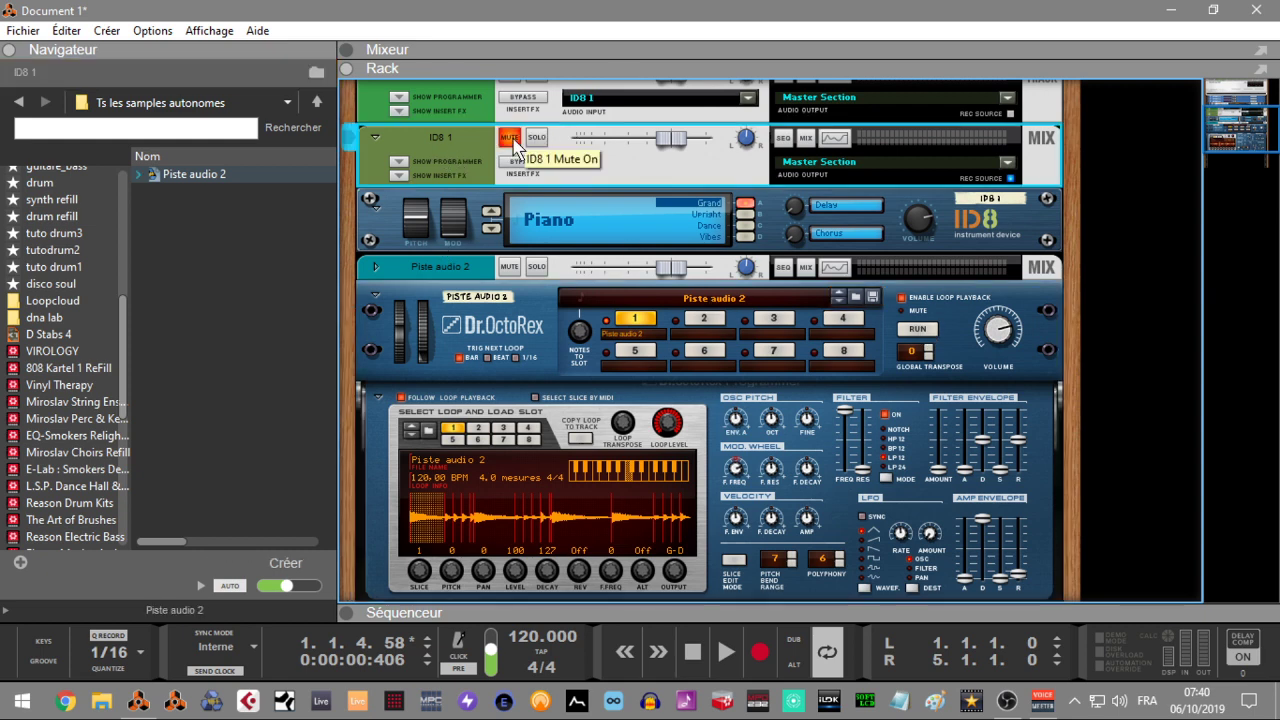
key("KP_0")
key("space")
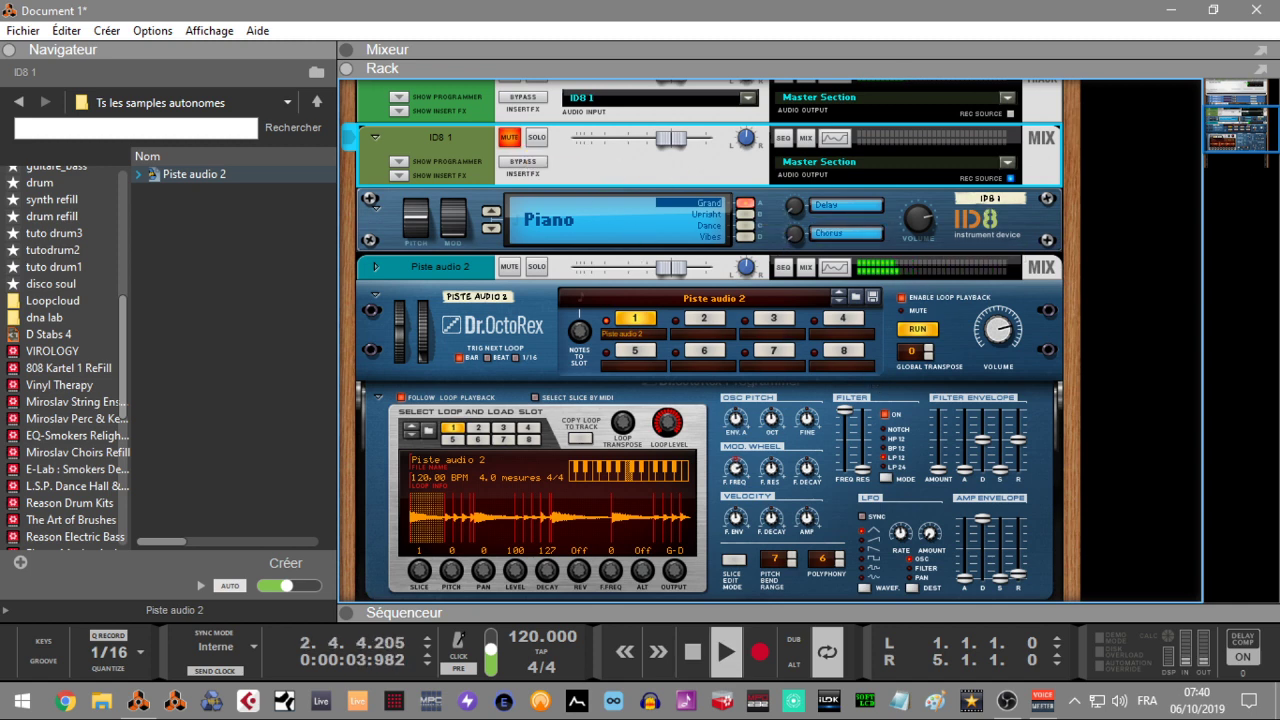
scroll(562, 326, "up", 4)
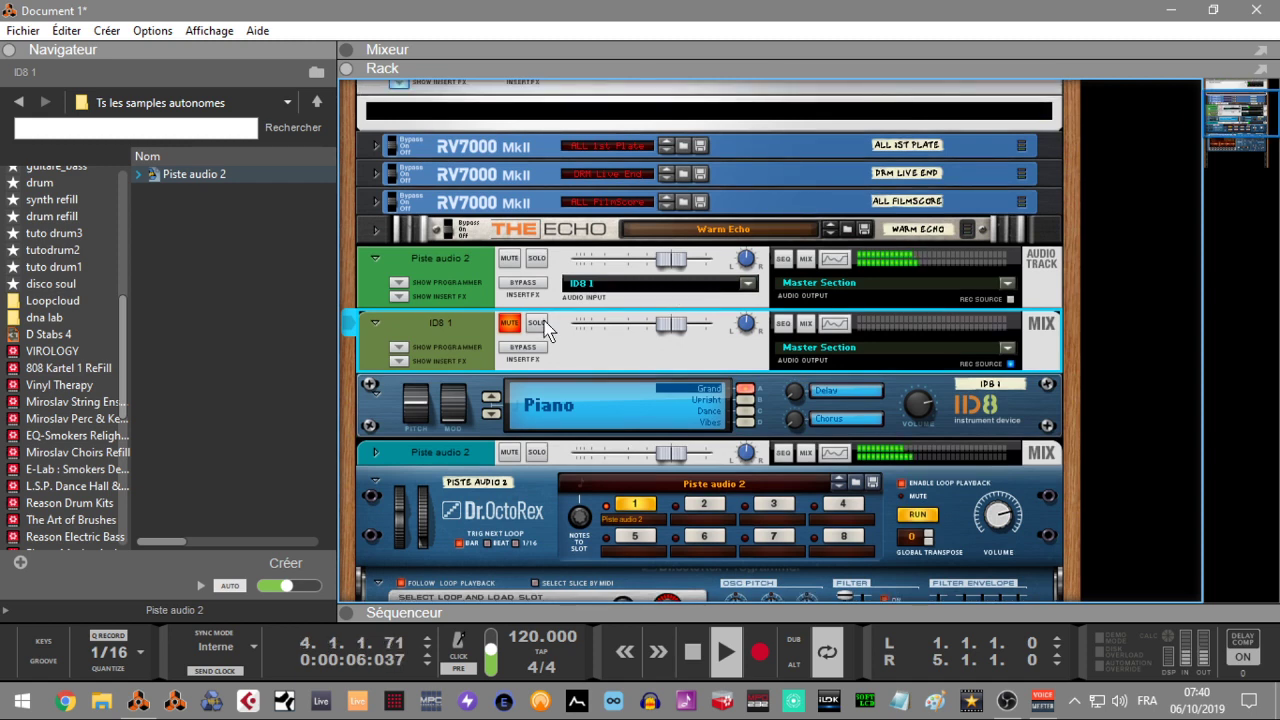
left_click(509, 258)
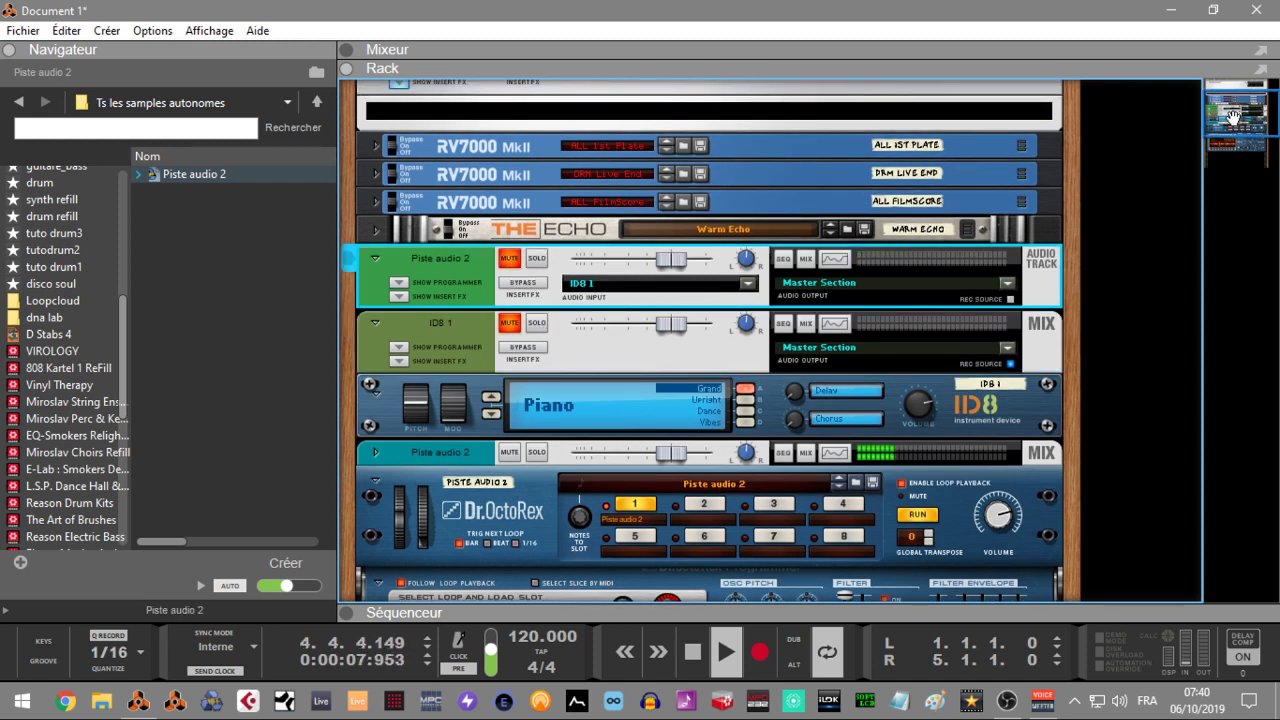
- Set the Dr. OctoRex master volume to 102 and stop playback
left_click_drag(1233, 118, 1233, 134)
left_click_drag(993, 309, 993, 308)
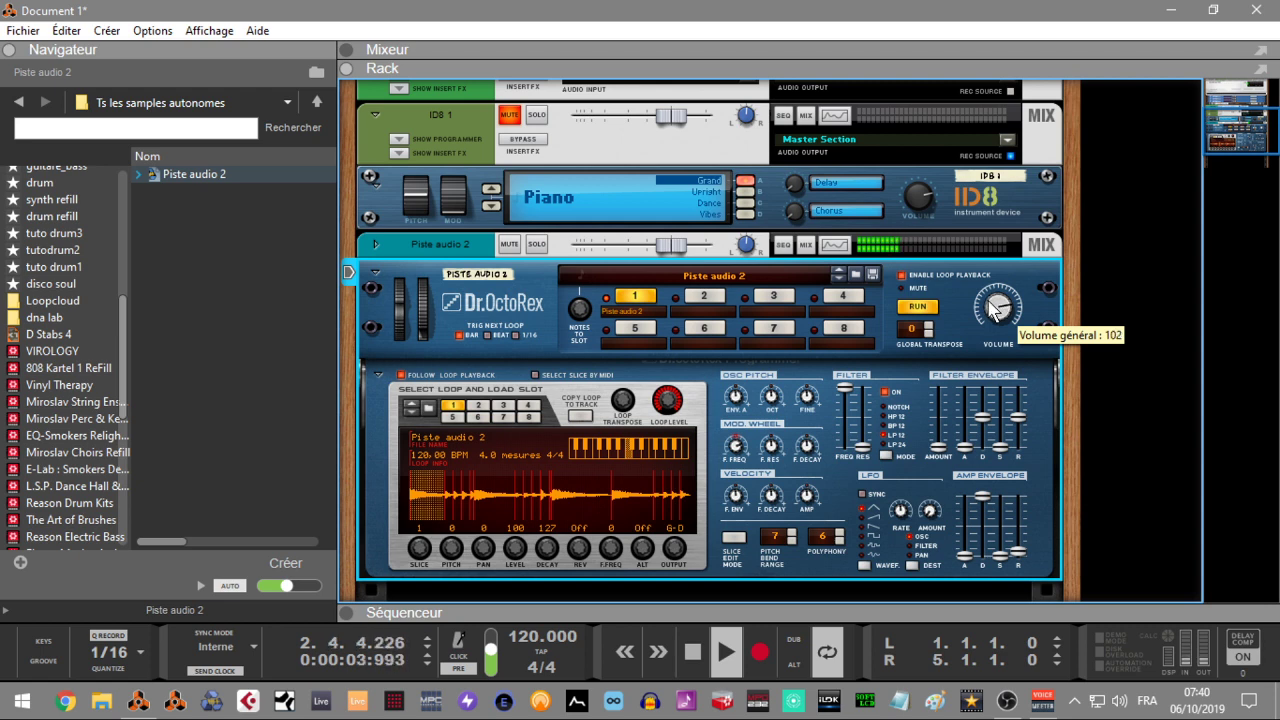
key("space")
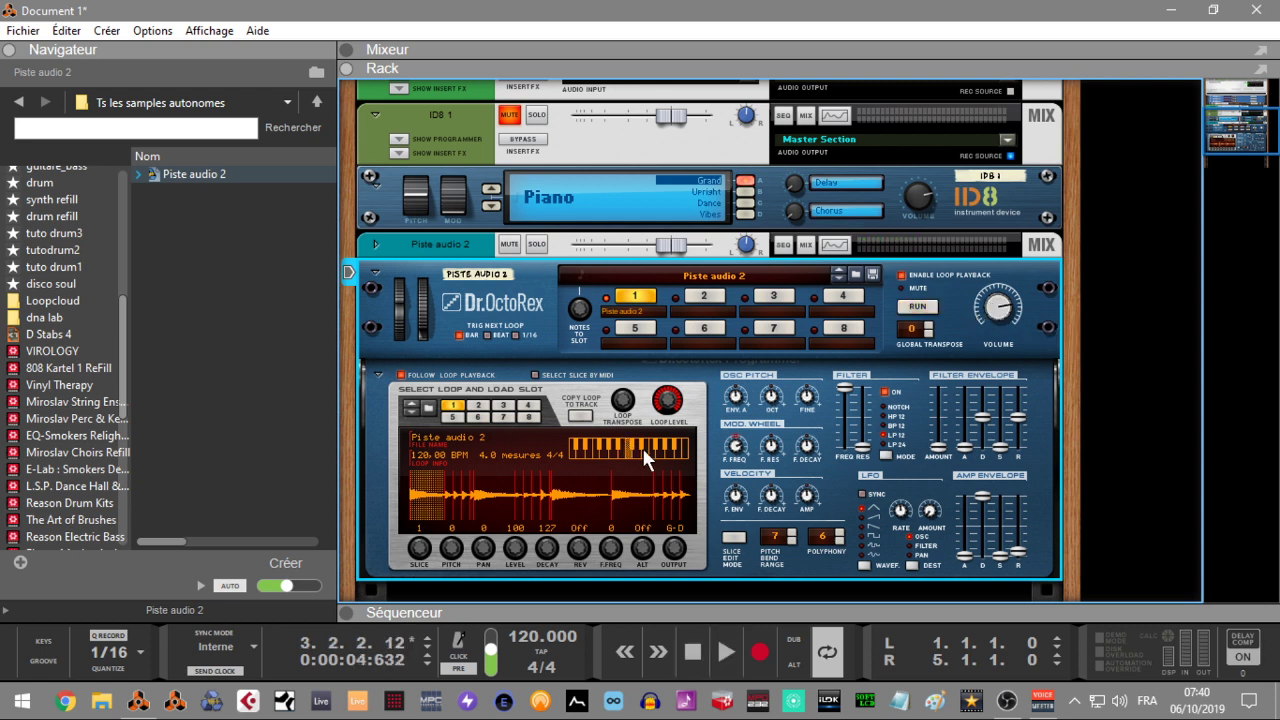
- Audition the loop's slices repeatedly from the Dr. OctoRex programmer's keyboard
left_click(642, 447)
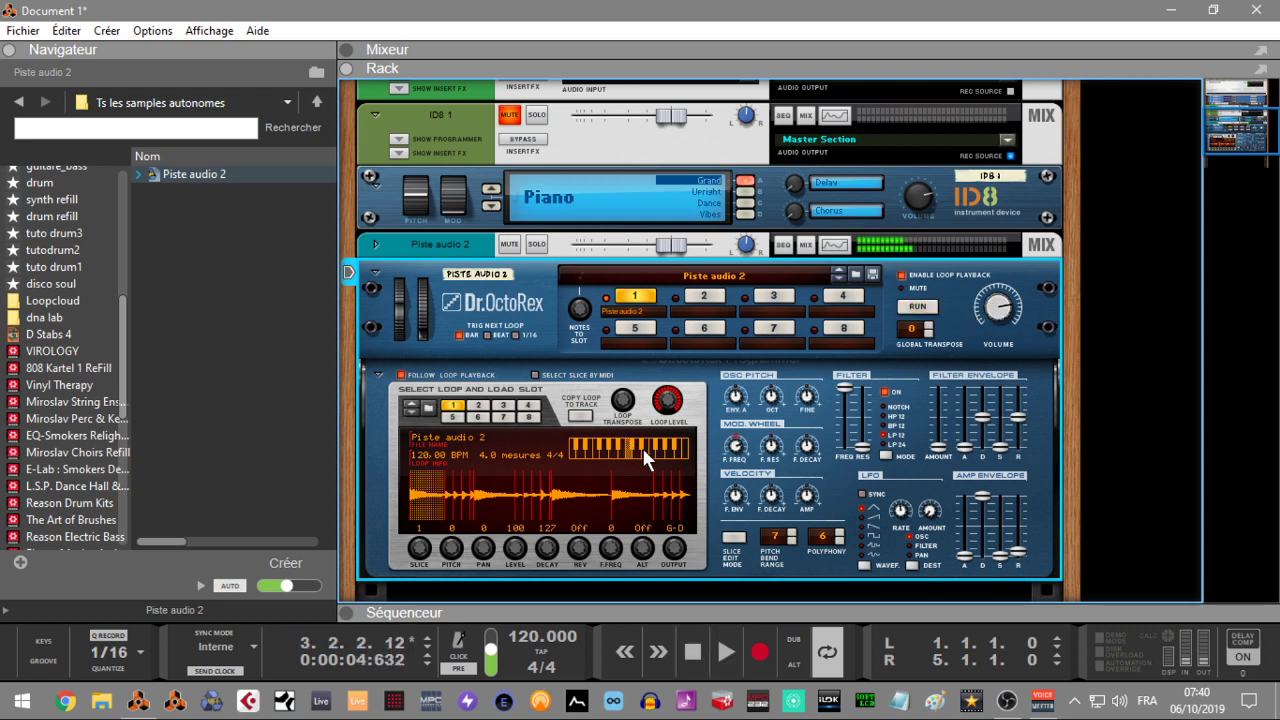
left_click(642, 447)
left_click(642, 447)
left_click(642, 447)
left_click(642, 447)
left_click(642, 447)
left_click(642, 447)
left_click(642, 447)
left_click(642, 447)
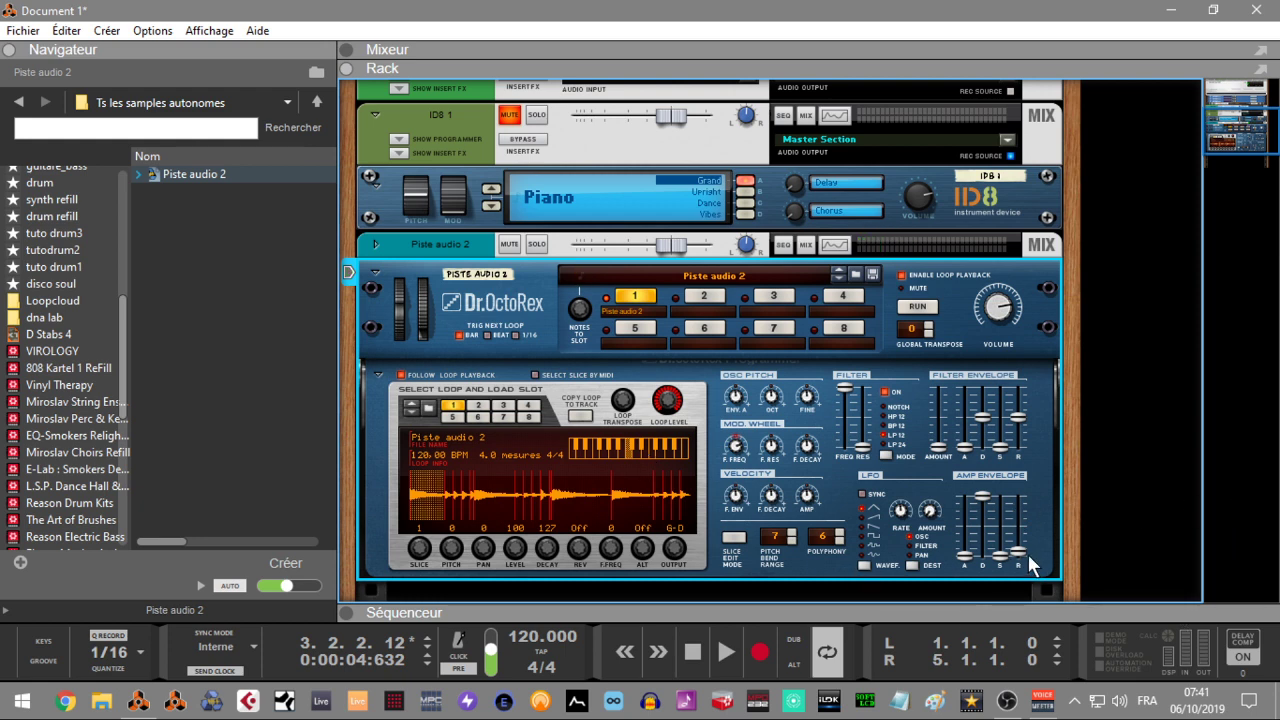
- Raise the amp envelope release past halfway, set the polyphony to 1, and enable Select Slice by MIDI
left_click_drag(1027, 553, 1018, 523)
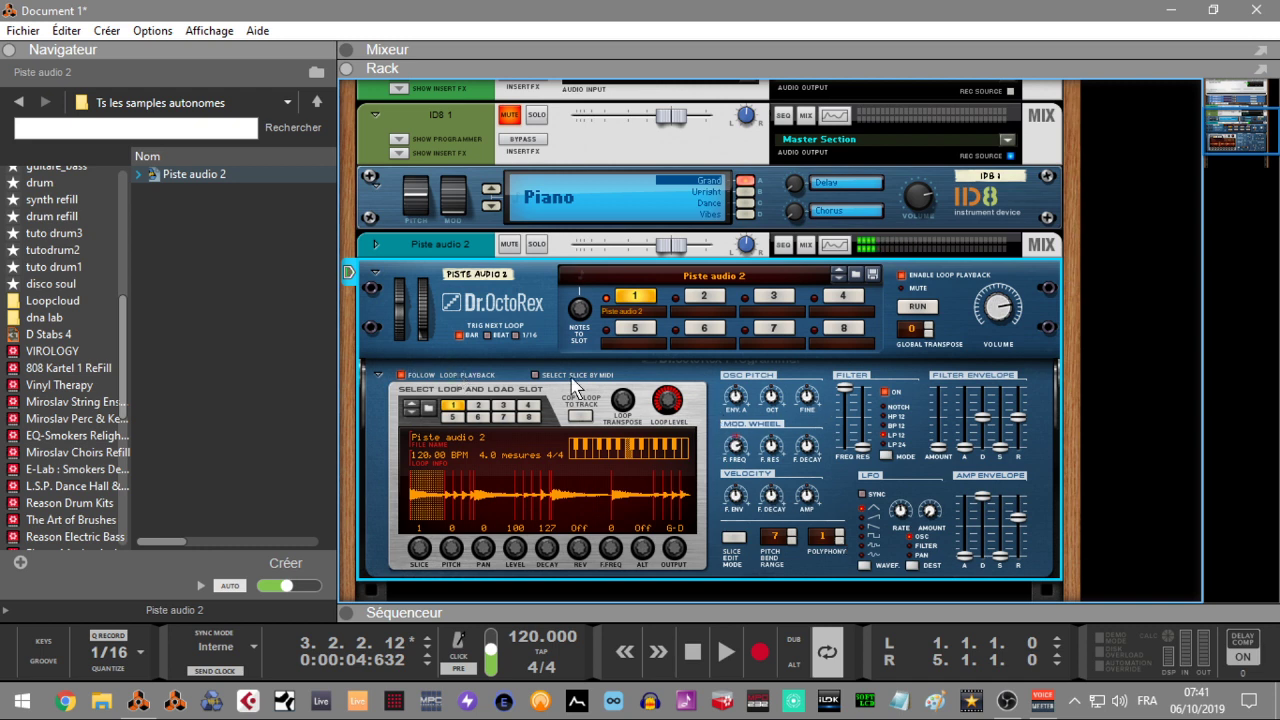
left_click(534, 377)
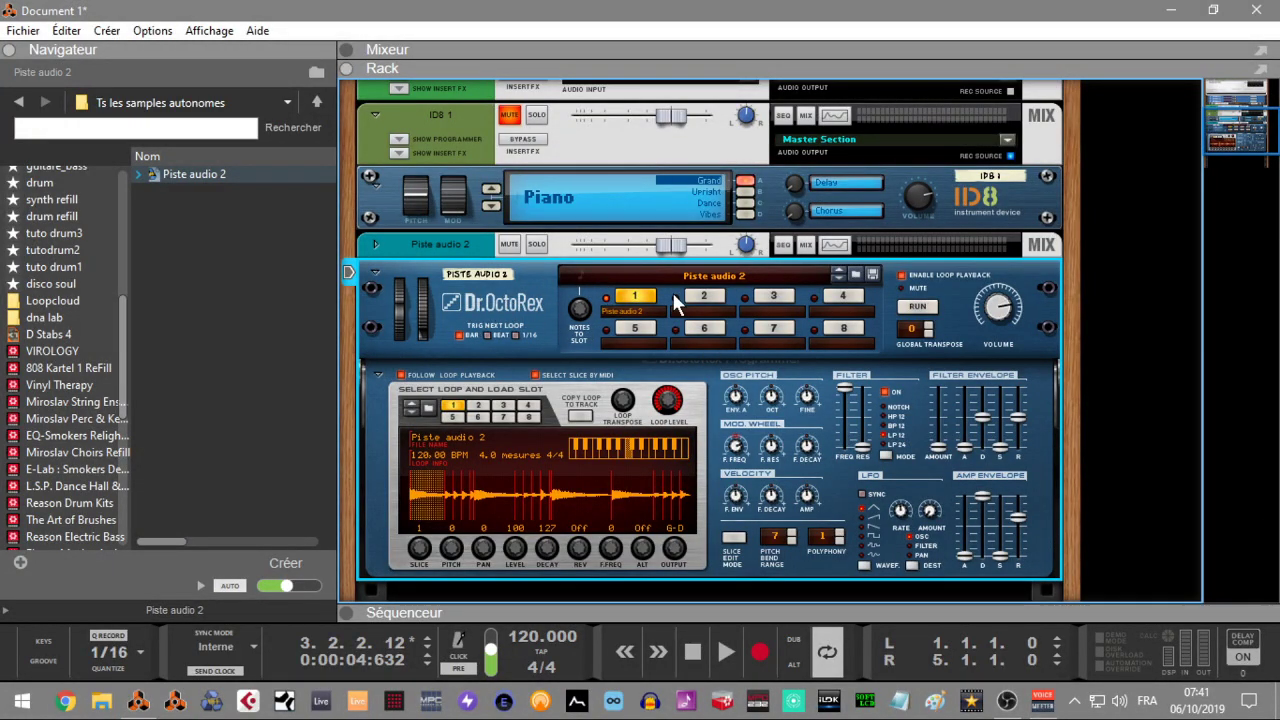
- Show the sequencer at full height in place of the rack and select the Piste audio 2 audio track
left_click(346, 612)
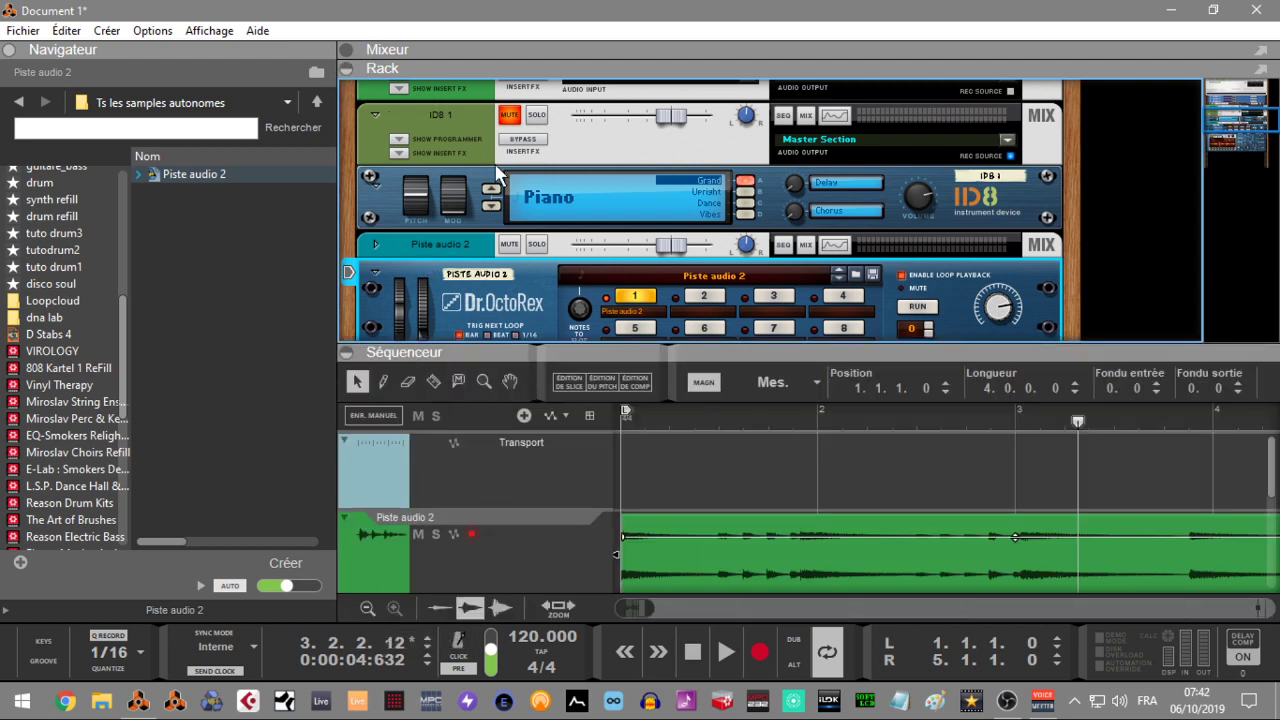
left_click(346, 69)
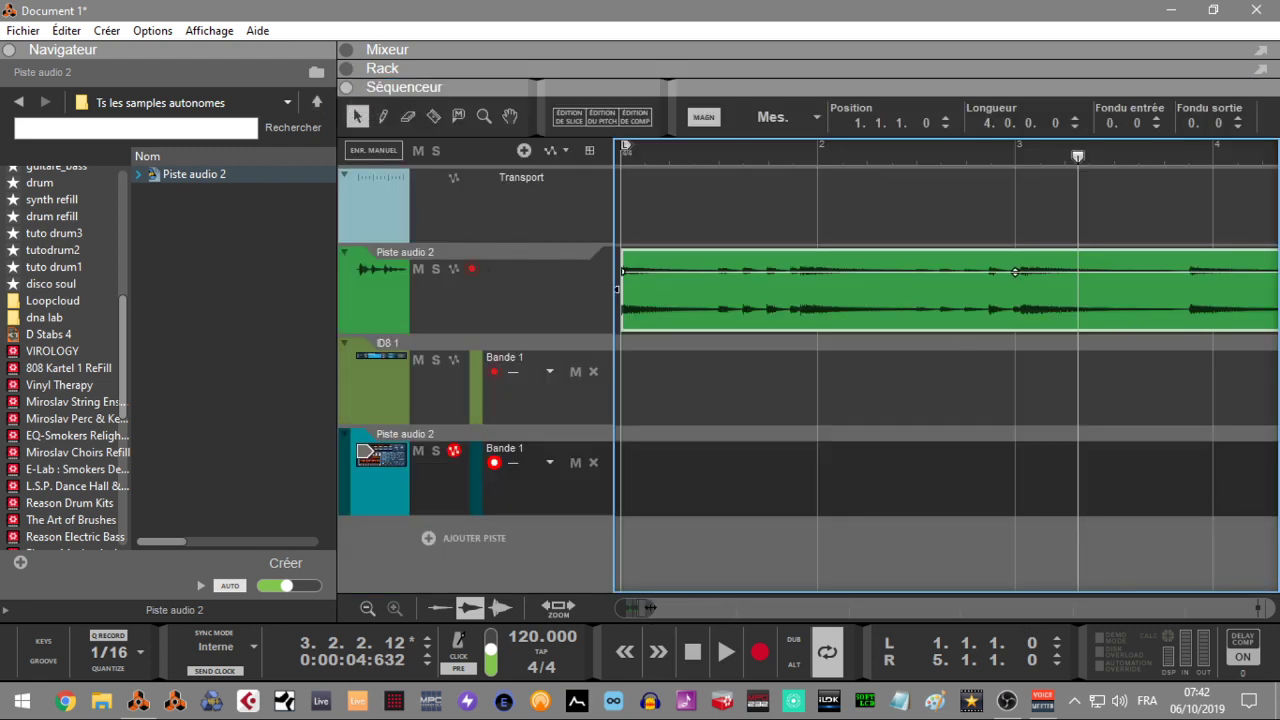
left_click_drag(652, 607, 685, 602)
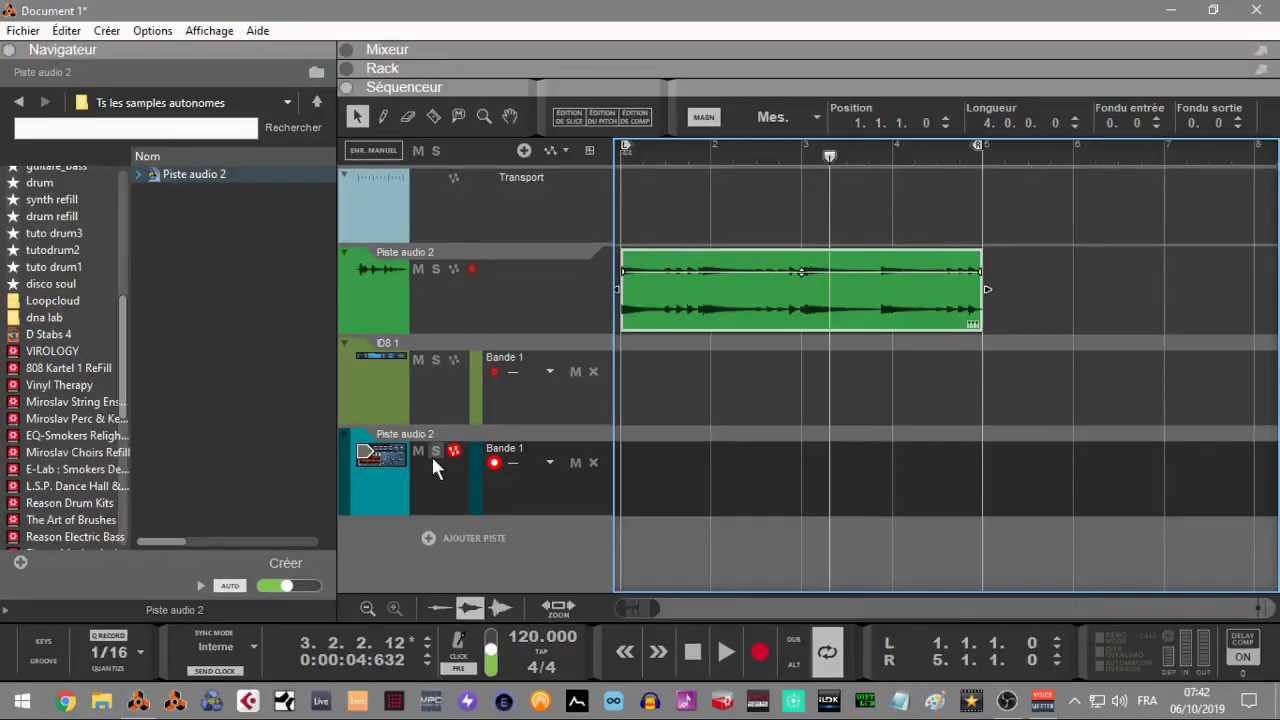
left_click(386, 318)
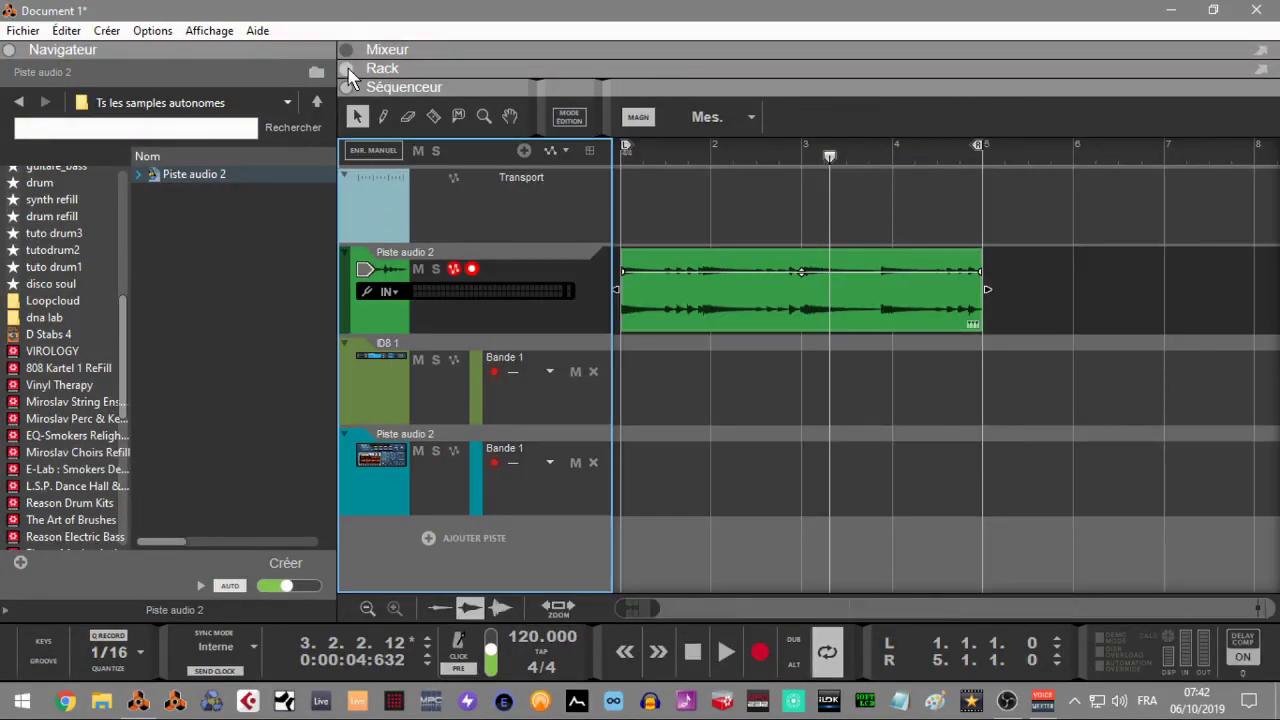
- Turn off all channel mutes in the mixer's master section and solo the Piste audio 2 audio track
left_click(350, 69)
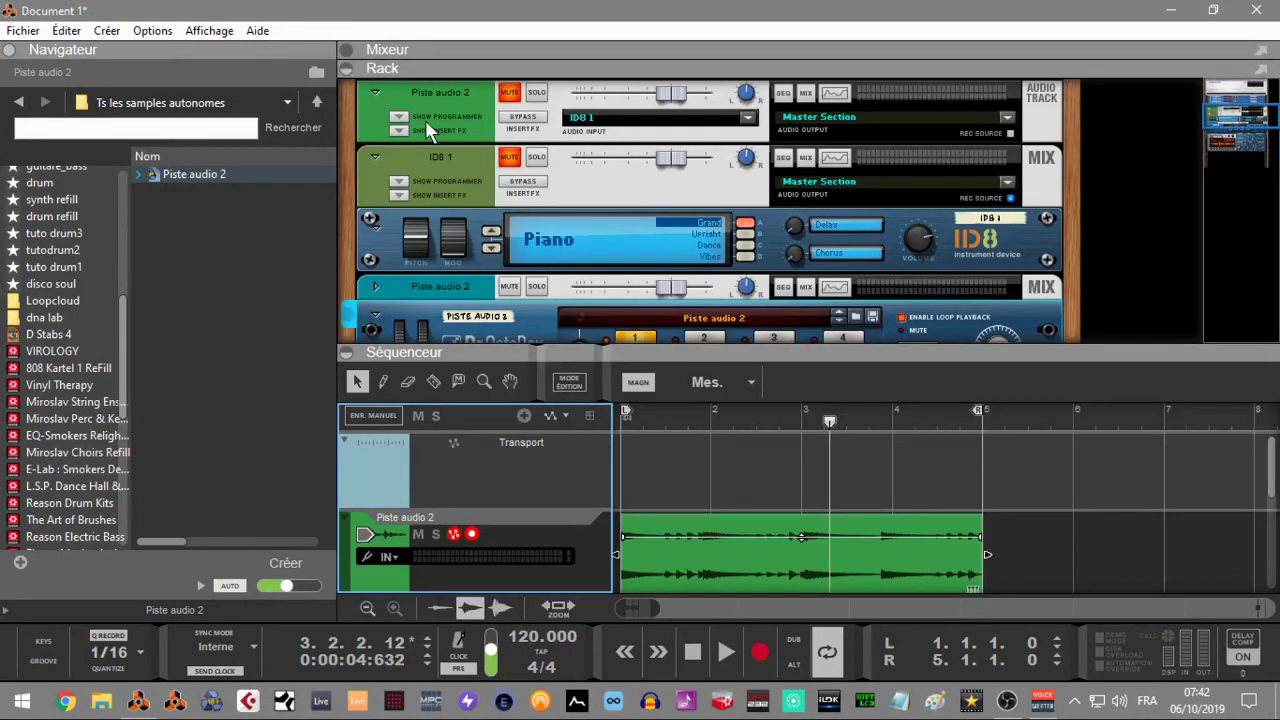
left_click(346, 353)
scroll(1228, 114, "up", 3)
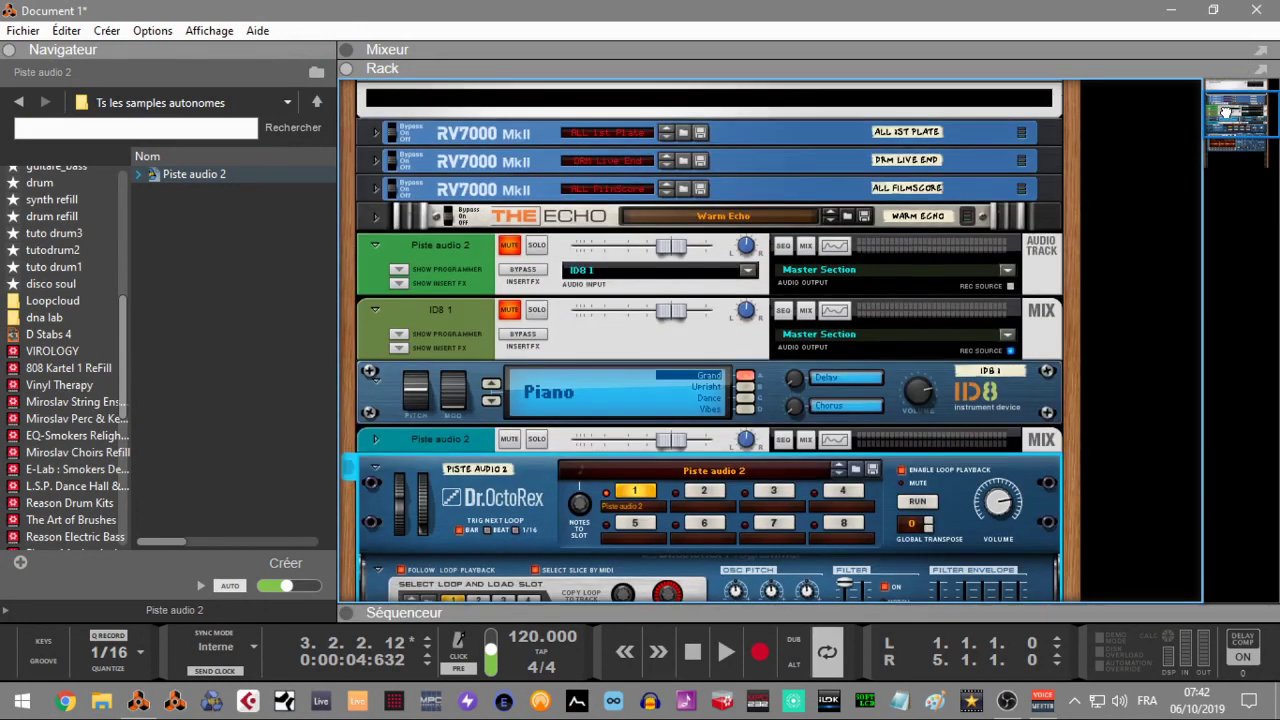
key("F5")
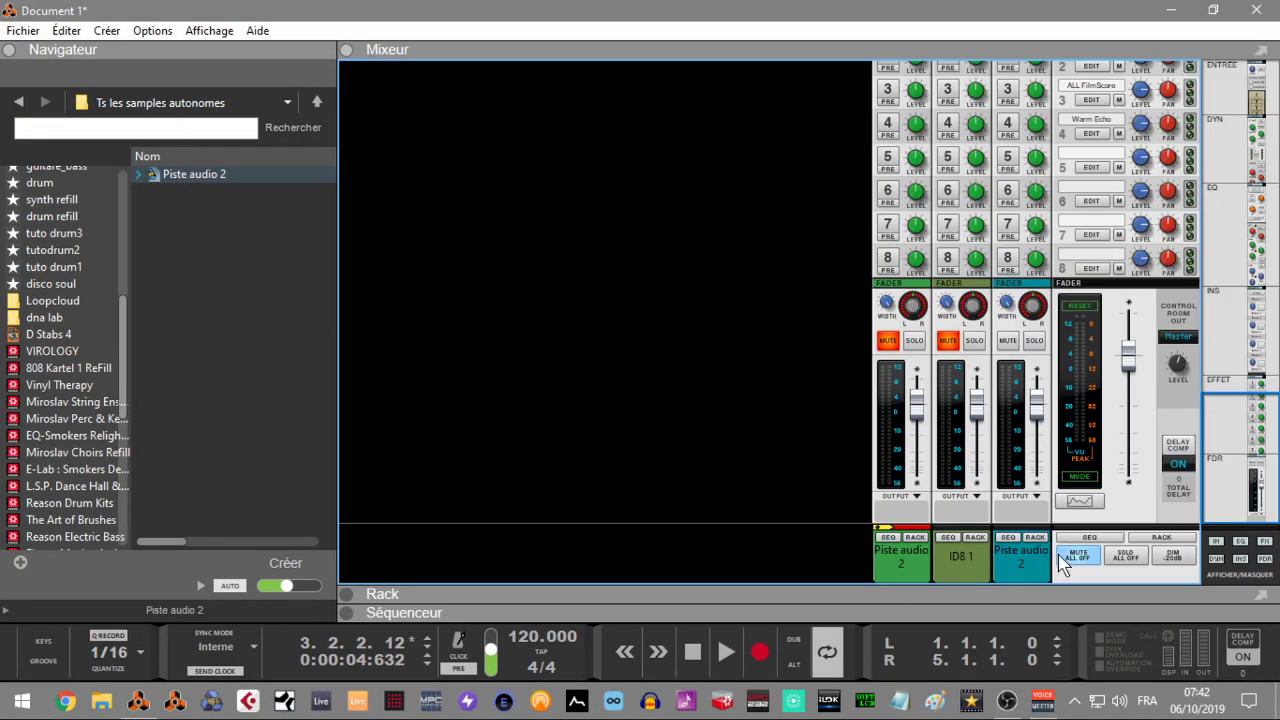
left_click(1088, 550)
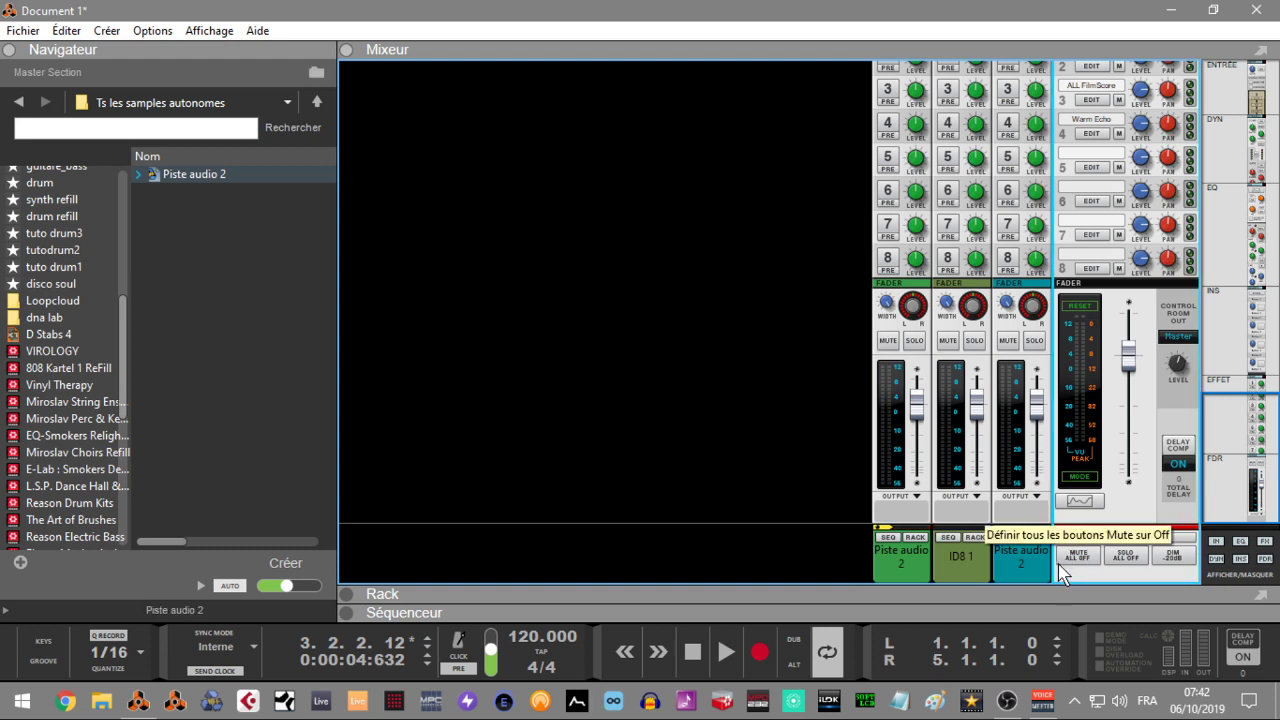
key("F7")
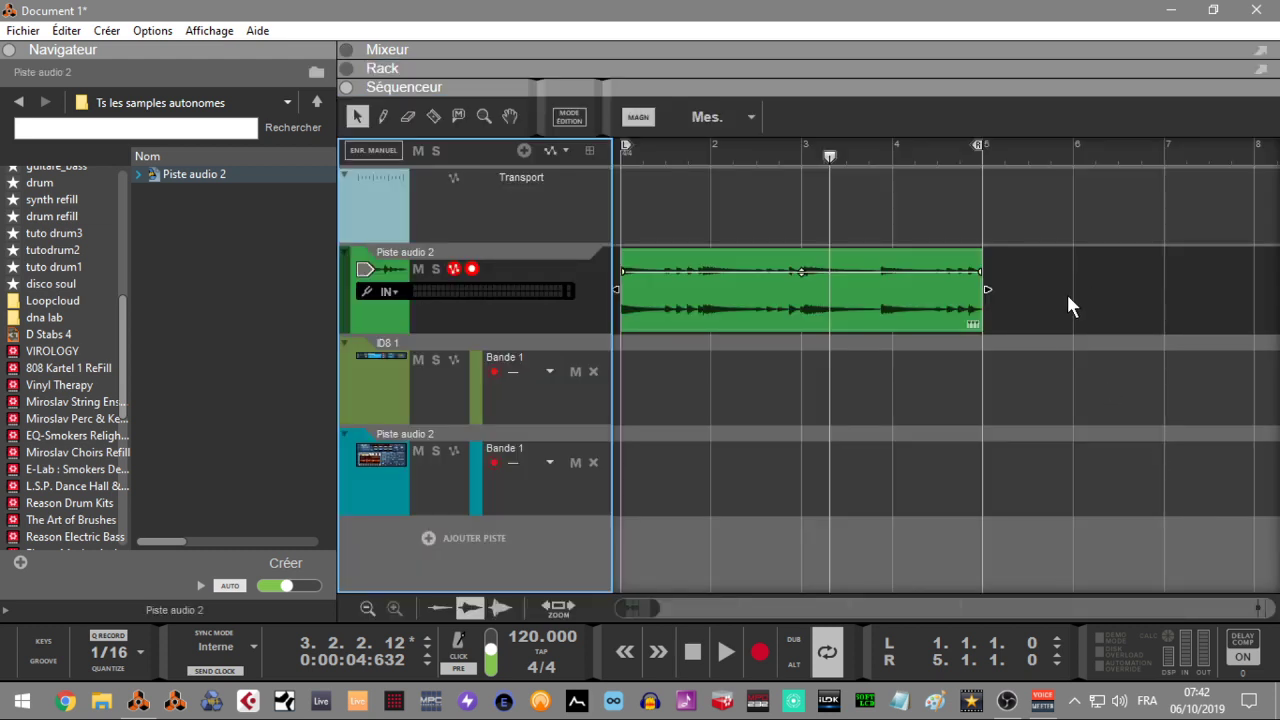
left_click(436, 269)
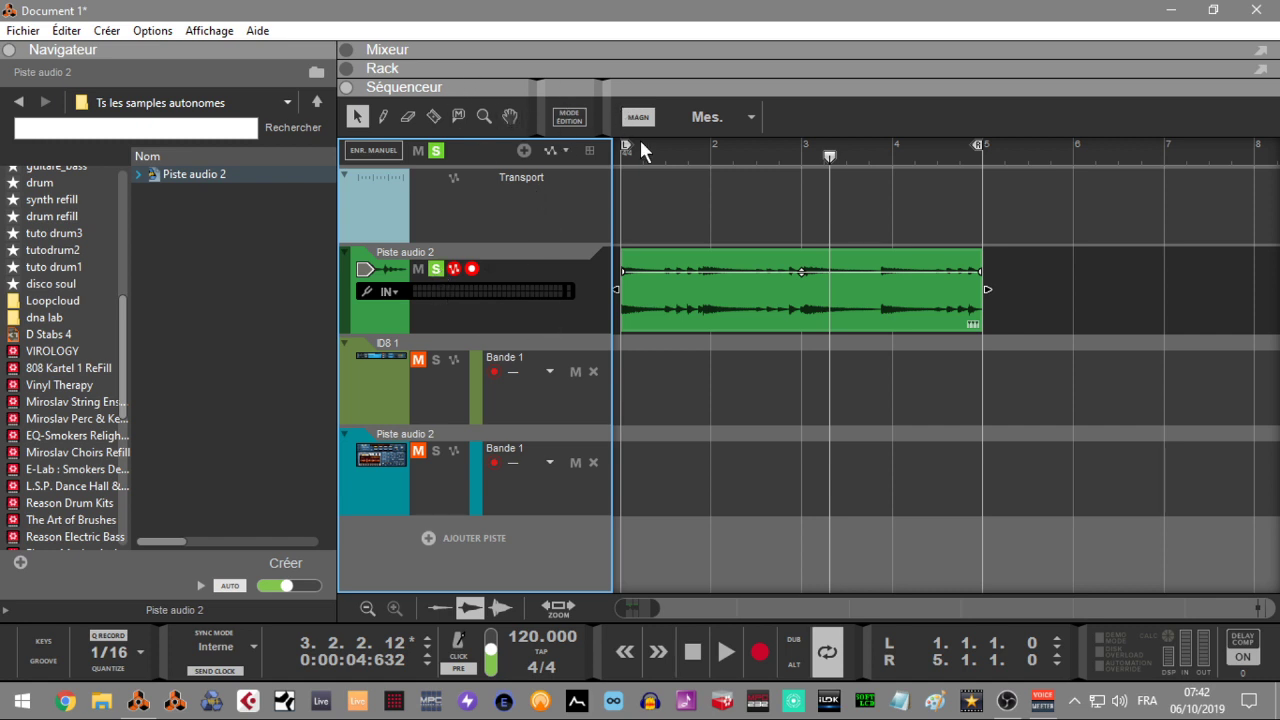
- Open the Piste audio 2 clip in Pitch Edit mode and locate its C2 segment
double_click(726, 280)
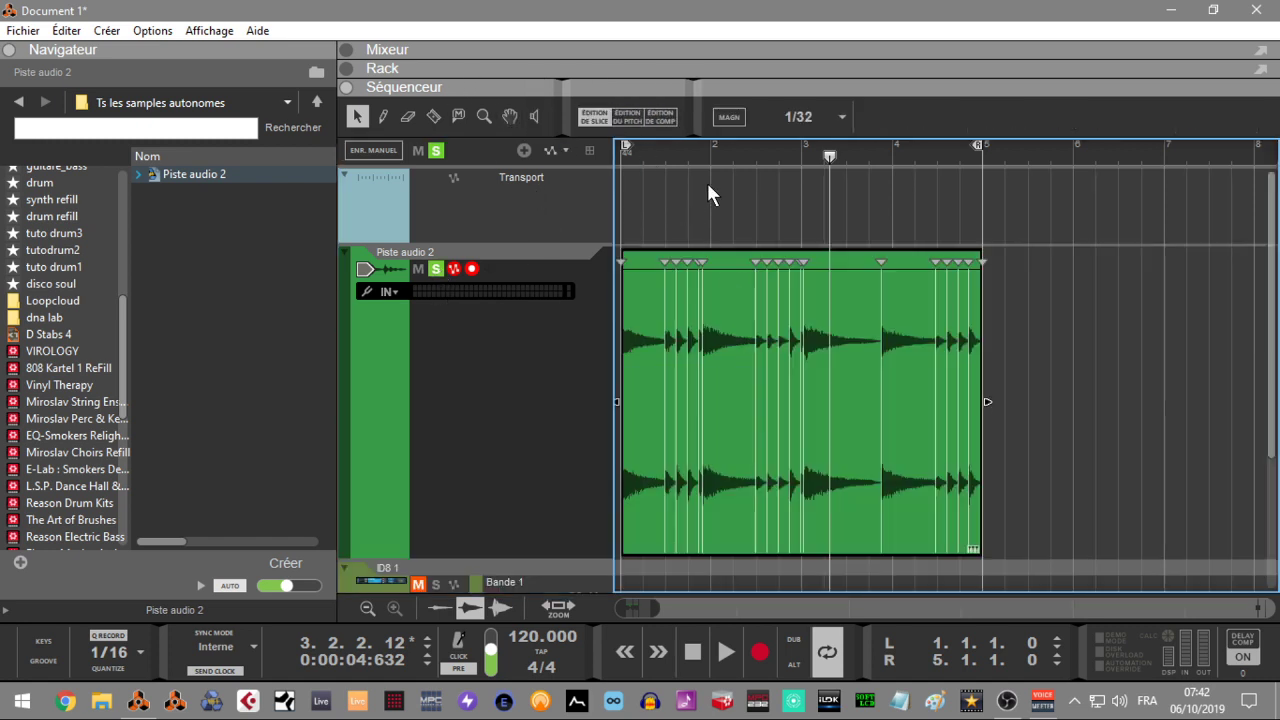
left_click(628, 118)
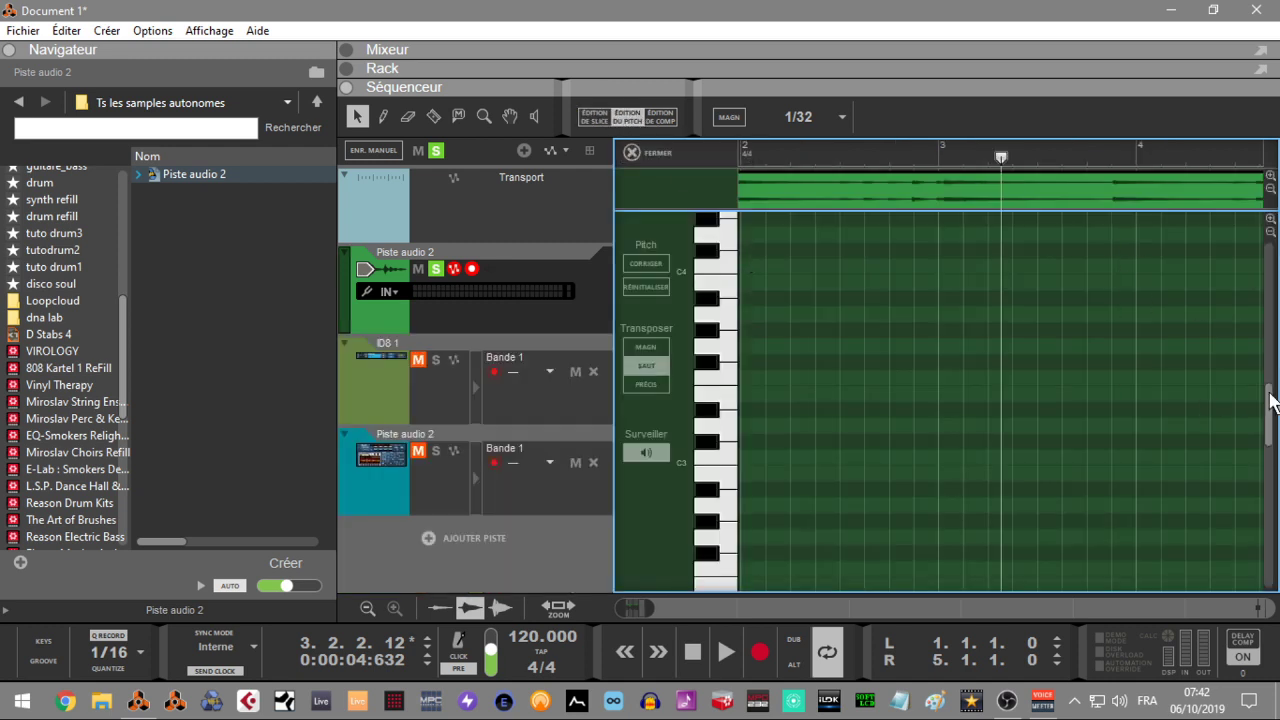
left_click_drag(1270, 410, 1272, 447)
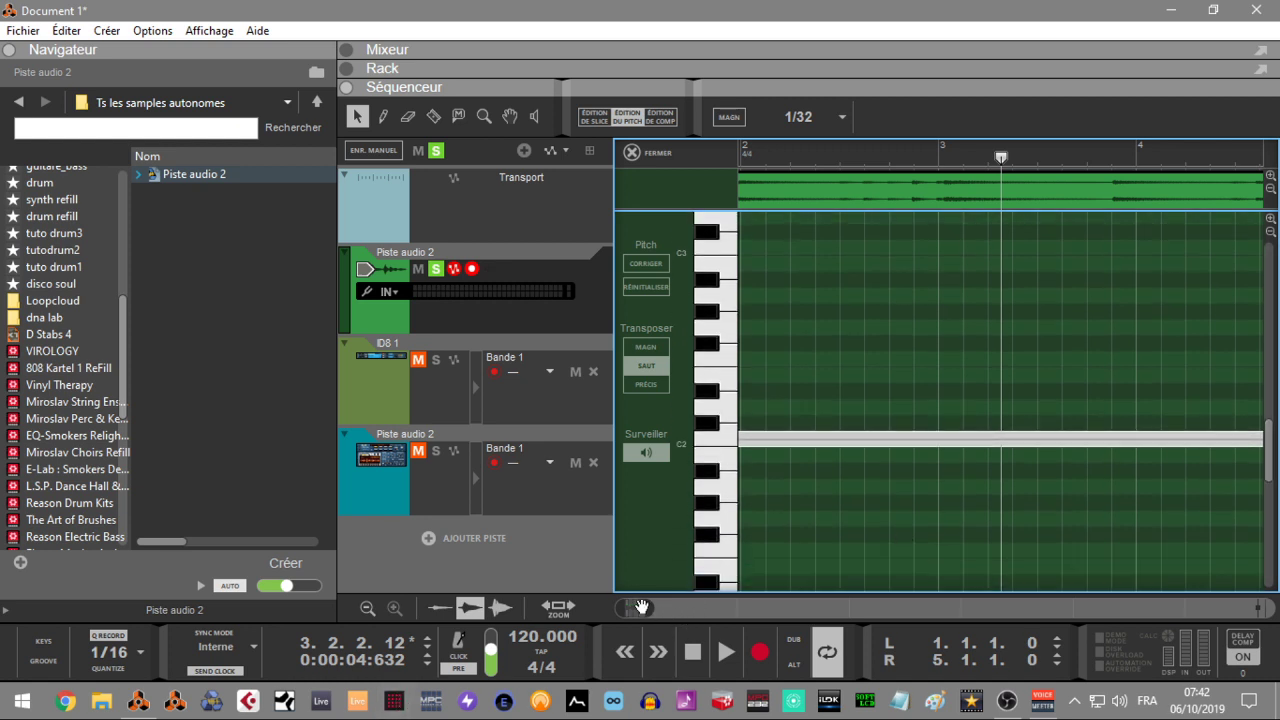
mouse_move(648, 607)
left_mouse_down()
mouse_move(722, 607)
mouse_move(648, 607)
left_mouse_up()
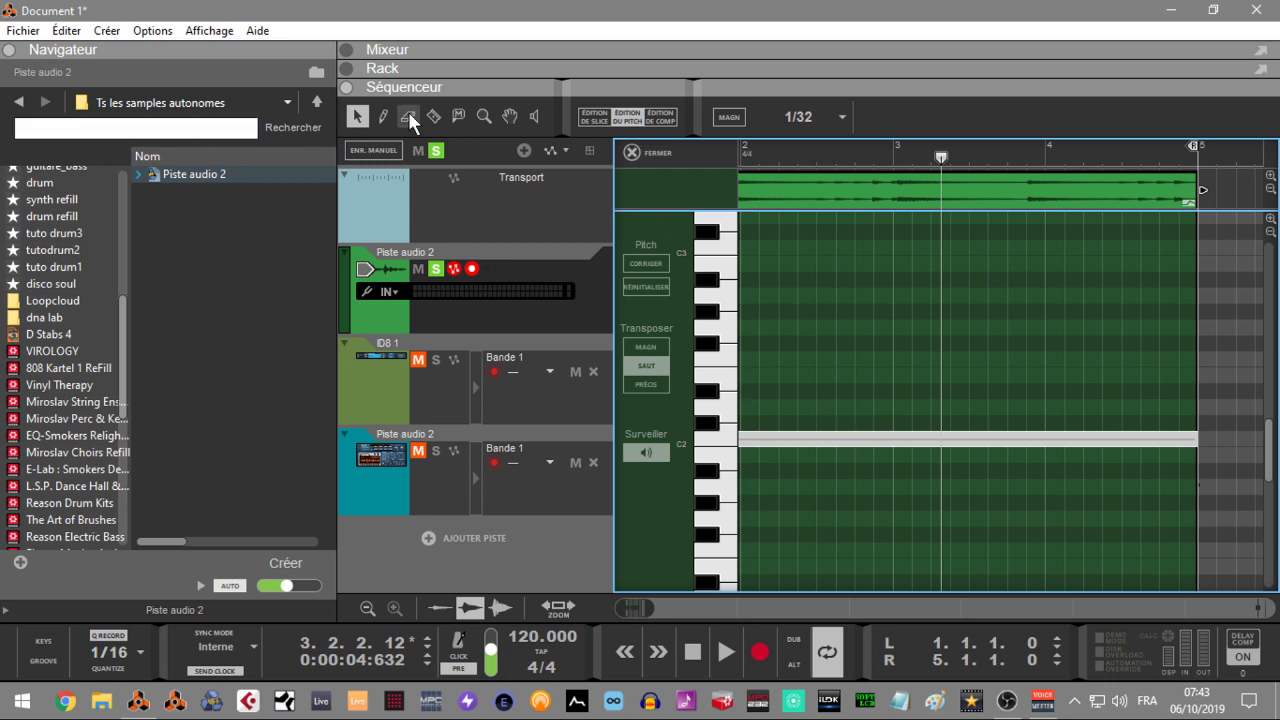
- Split the clip's C2 pitch segment with the Razor tool at about 2.2.2, 3.2.3 and 4.2.2
left_click(434, 112)
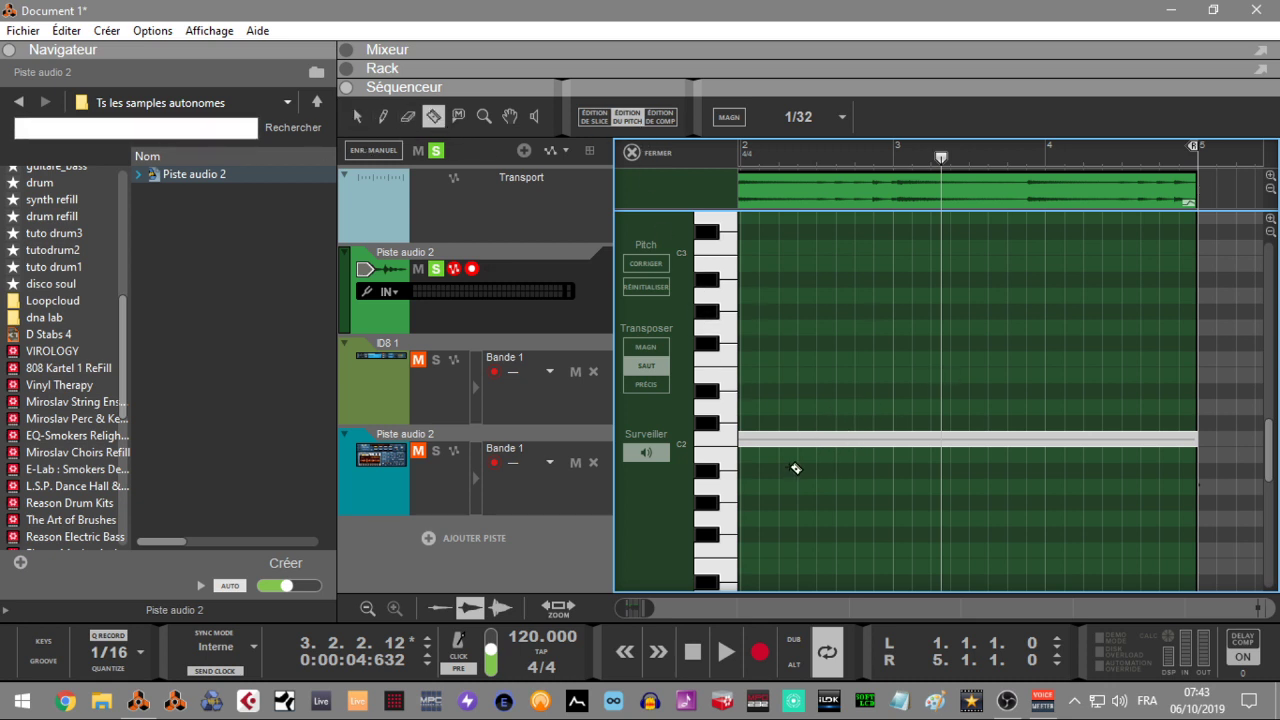
double_click(797, 437)
double_click(955, 437)
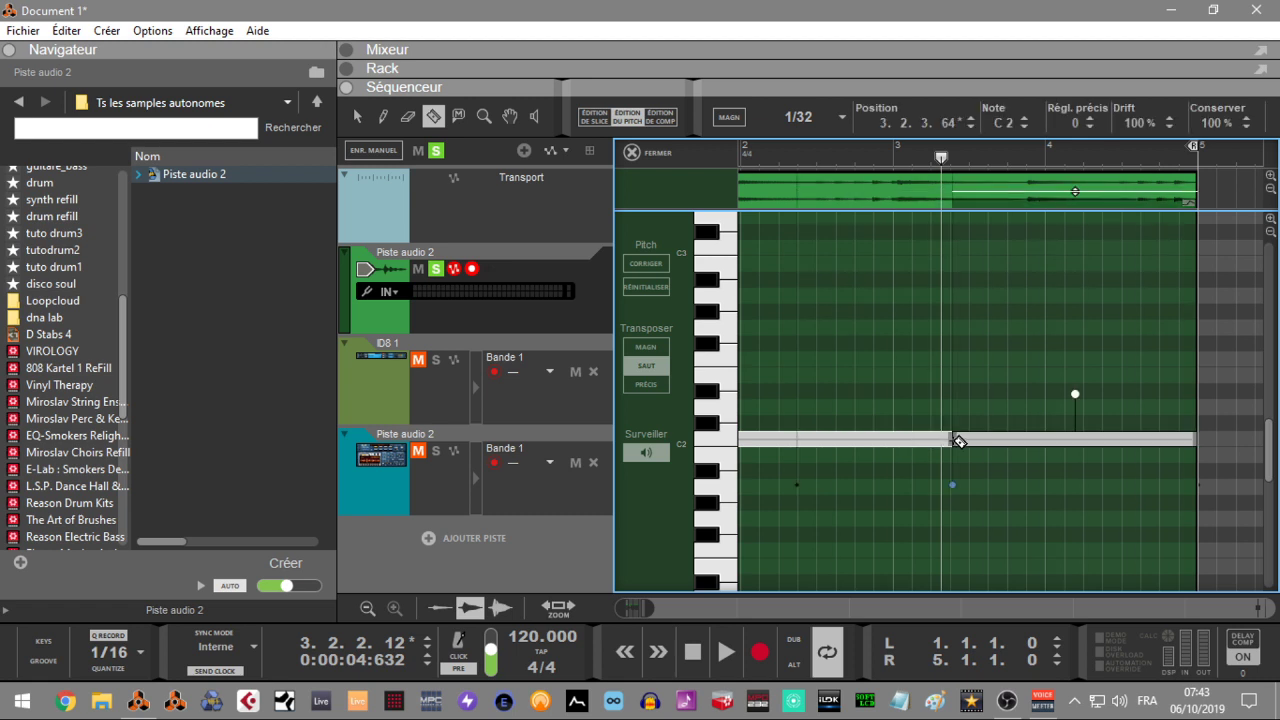
double_click(1094, 437)
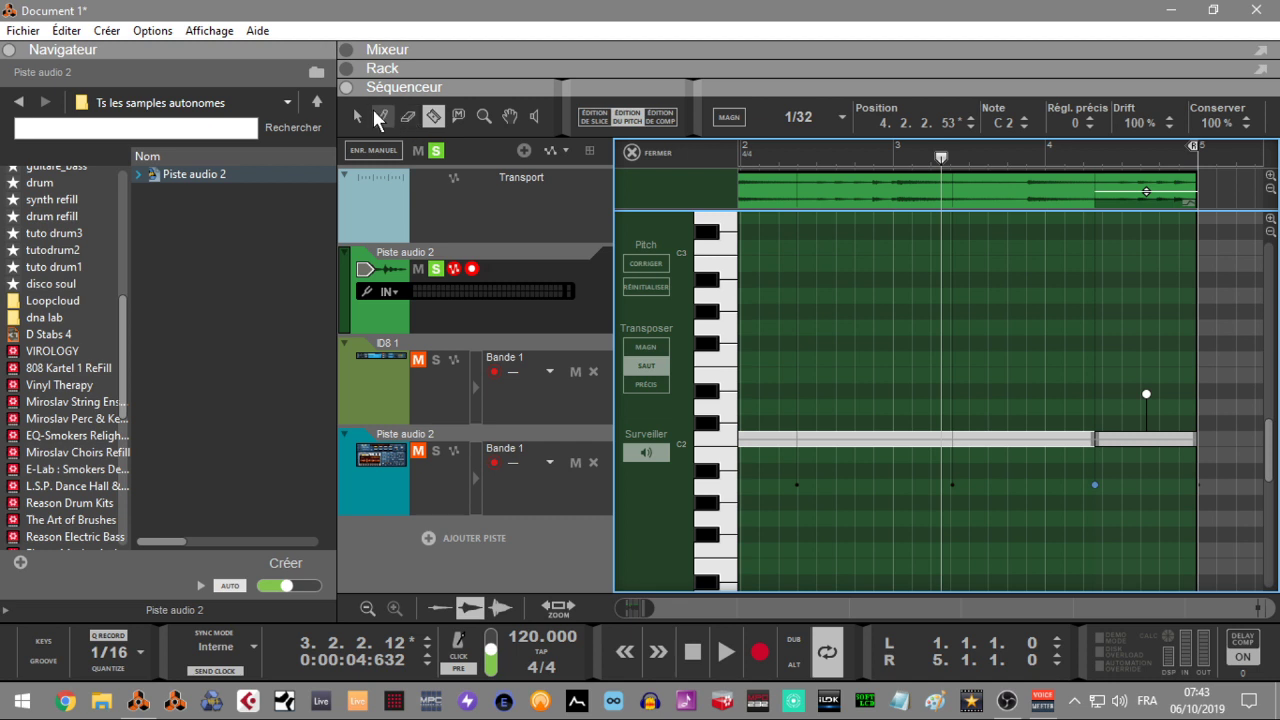
- Transpose the second pitch segment to D#2 and the last one to A#1, and audition the clip from the start
left_click(358, 116)
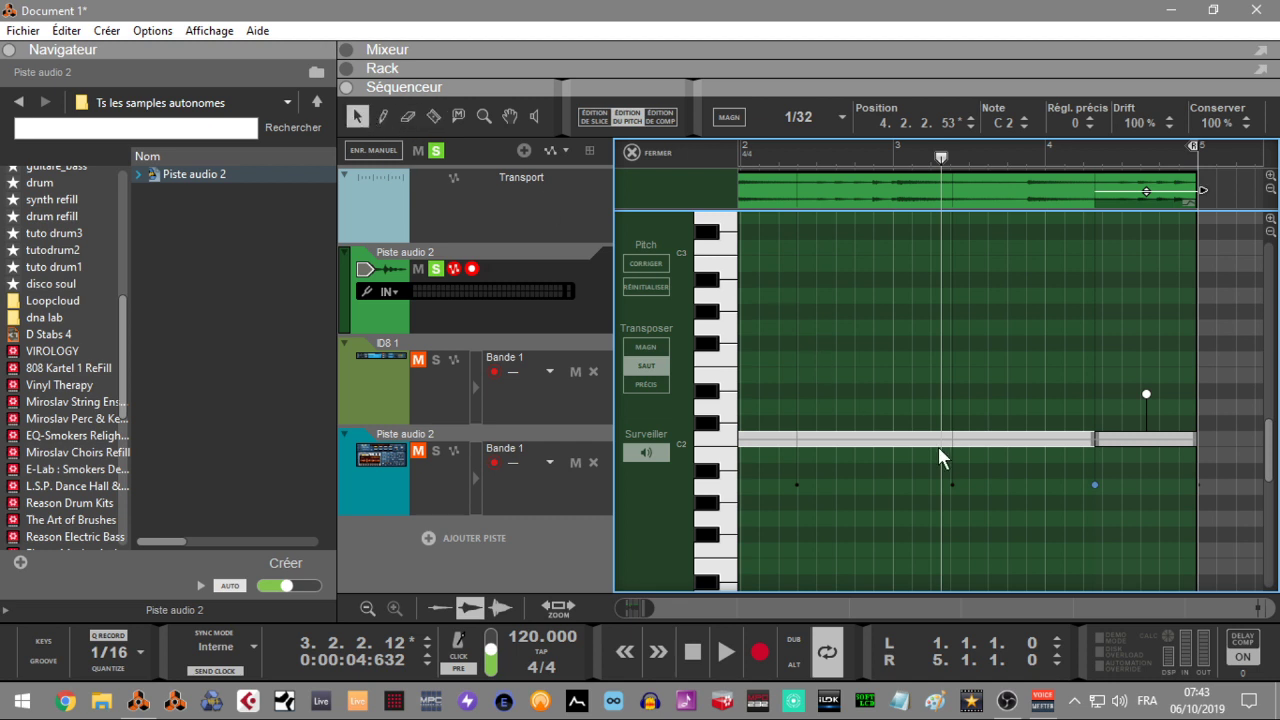
left_click(868, 439)
left_click_drag(866, 425, 866, 376)
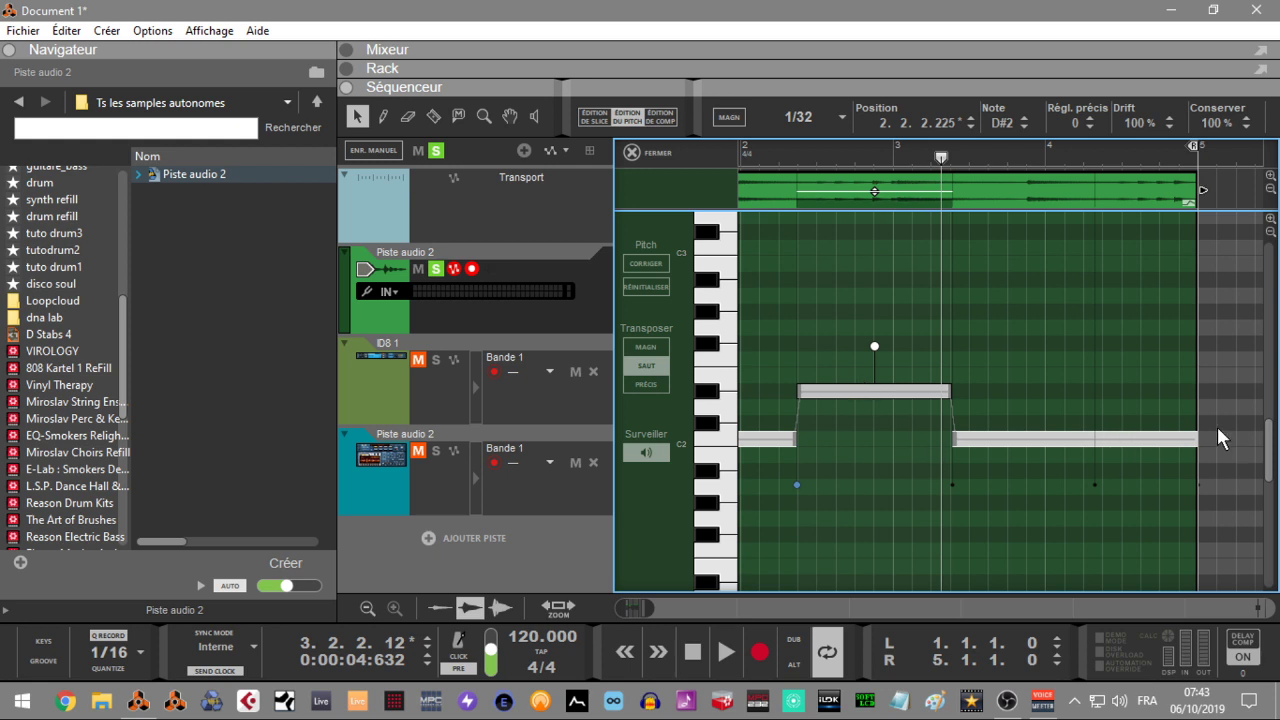
left_click_drag(1130, 440, 1134, 480)
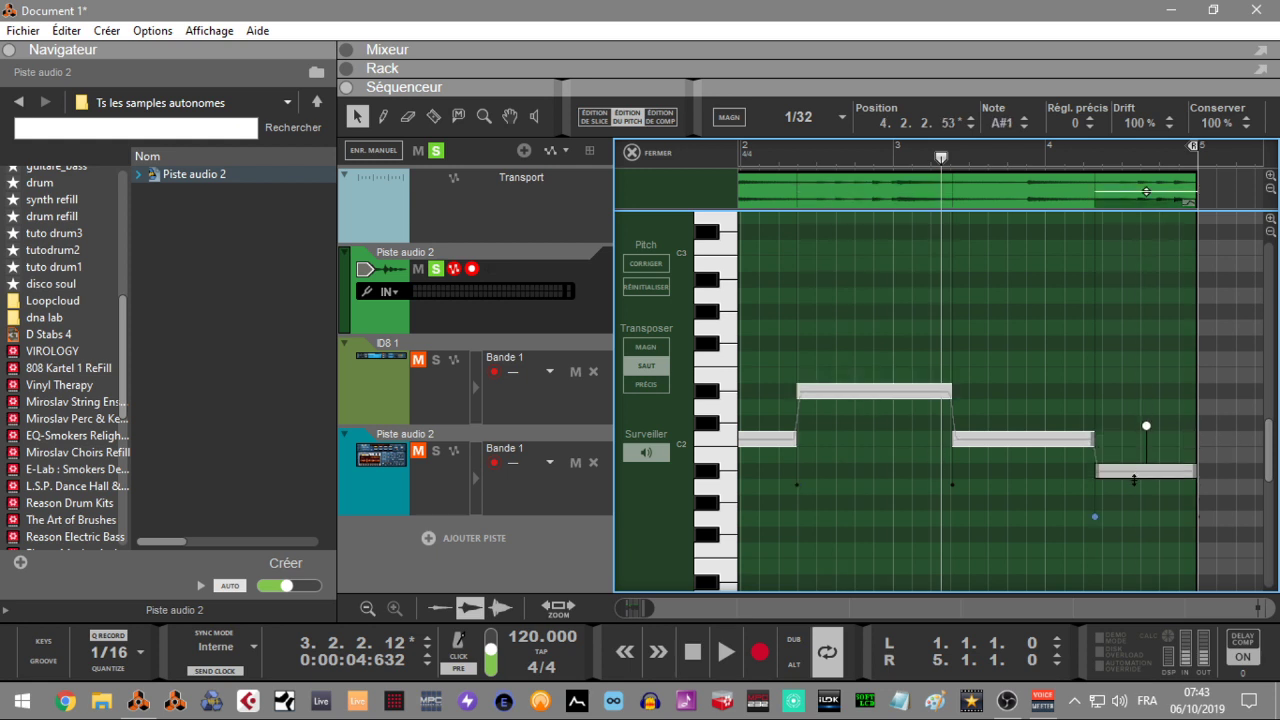
key("KP_0")
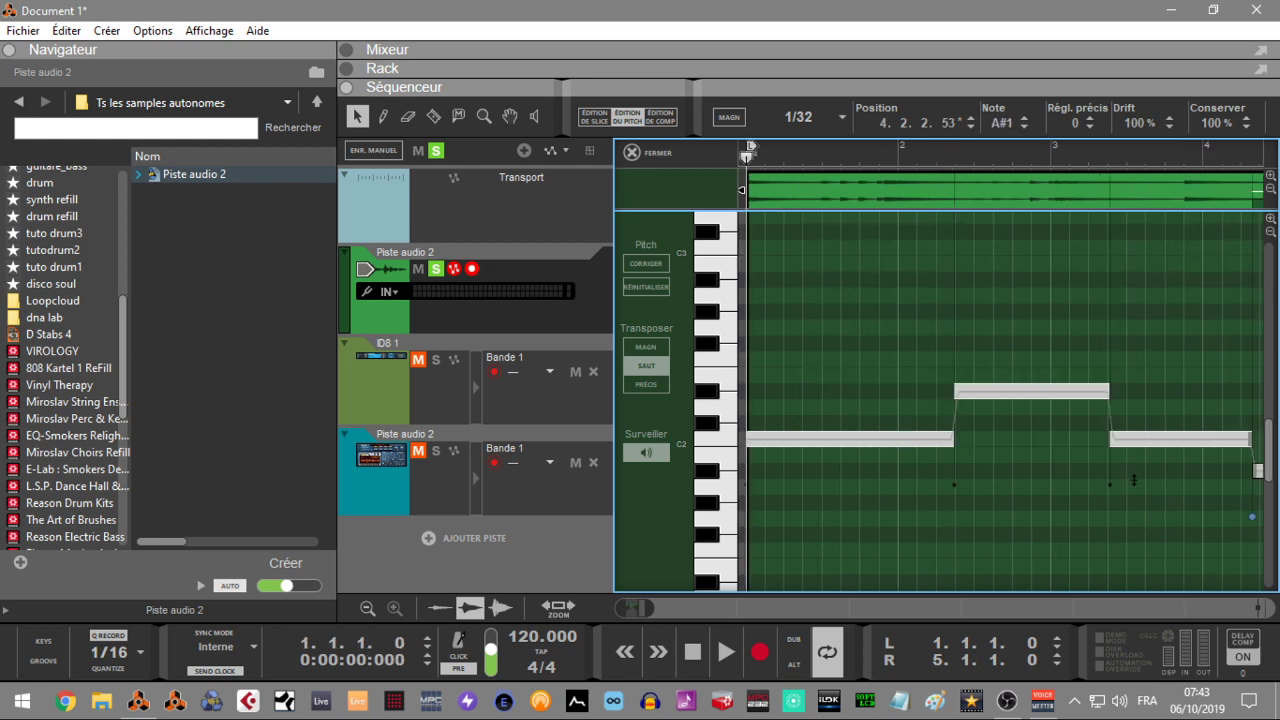
key("space")
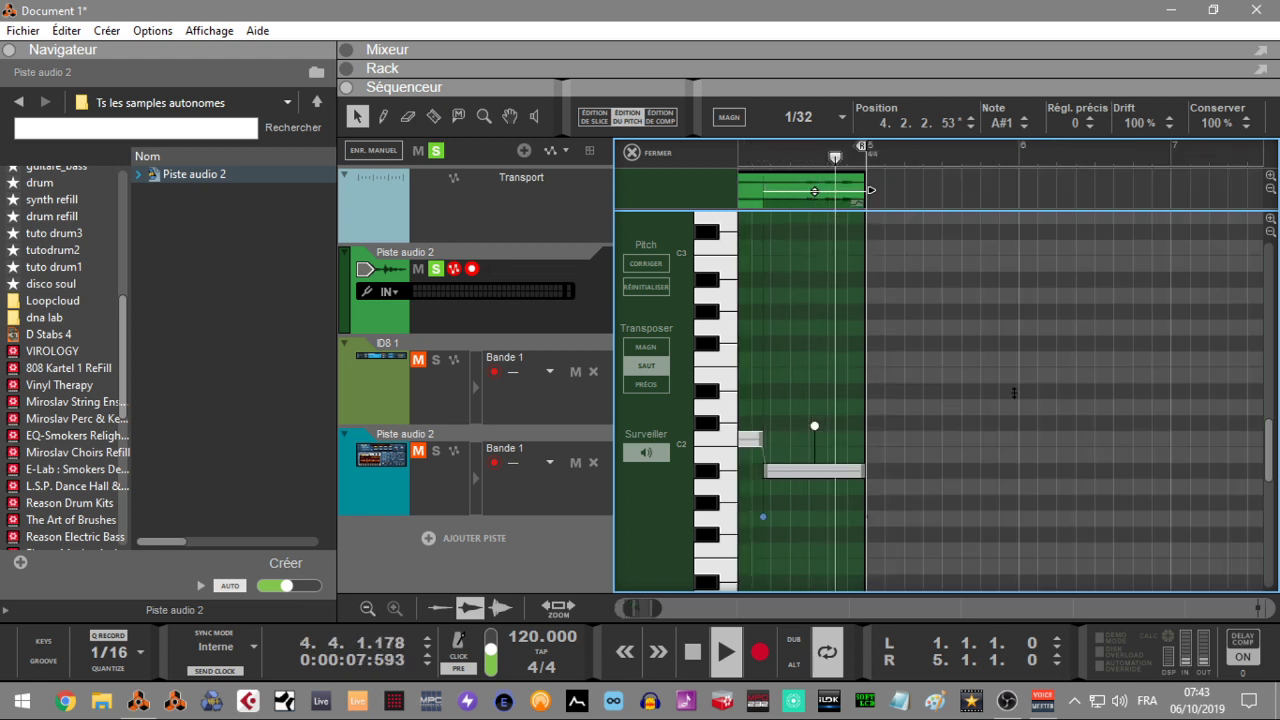
key("space")
- Change the second pitch segment to C#2 and the last one to B1, and audition the result from the start
left_click_drag(1033, 391, 1033, 427)
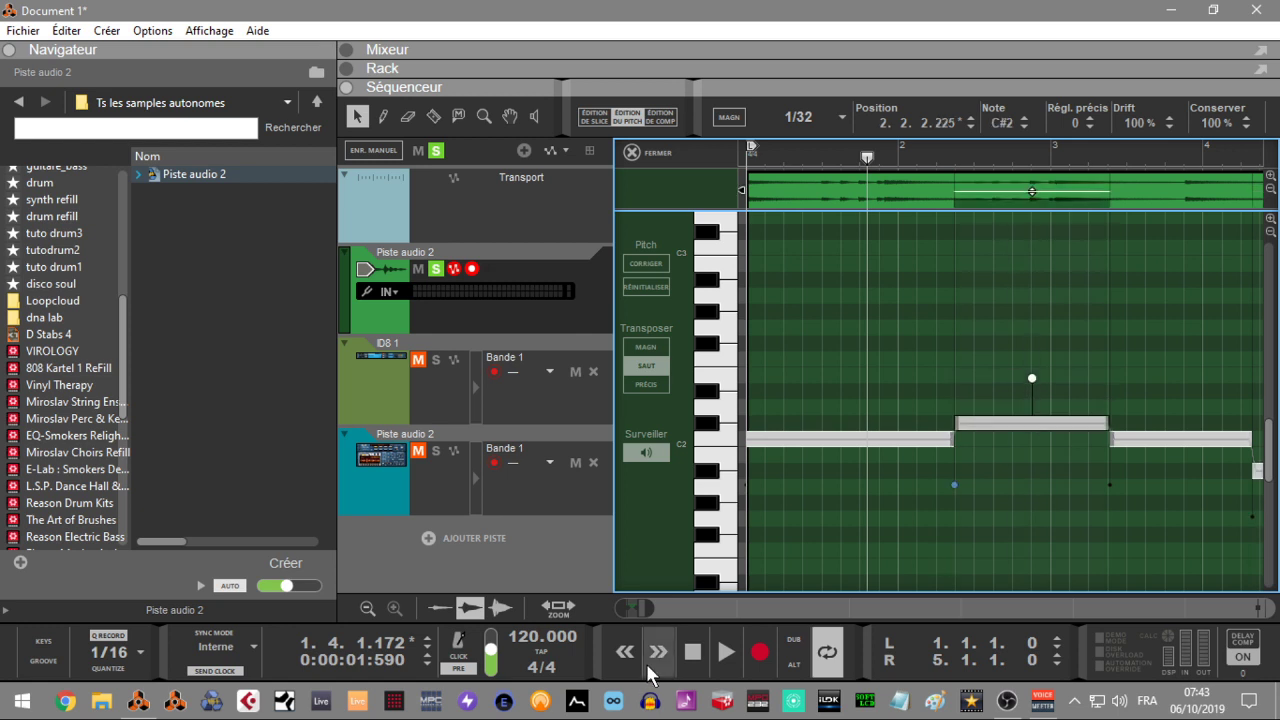
left_click_drag(651, 608, 742, 596)
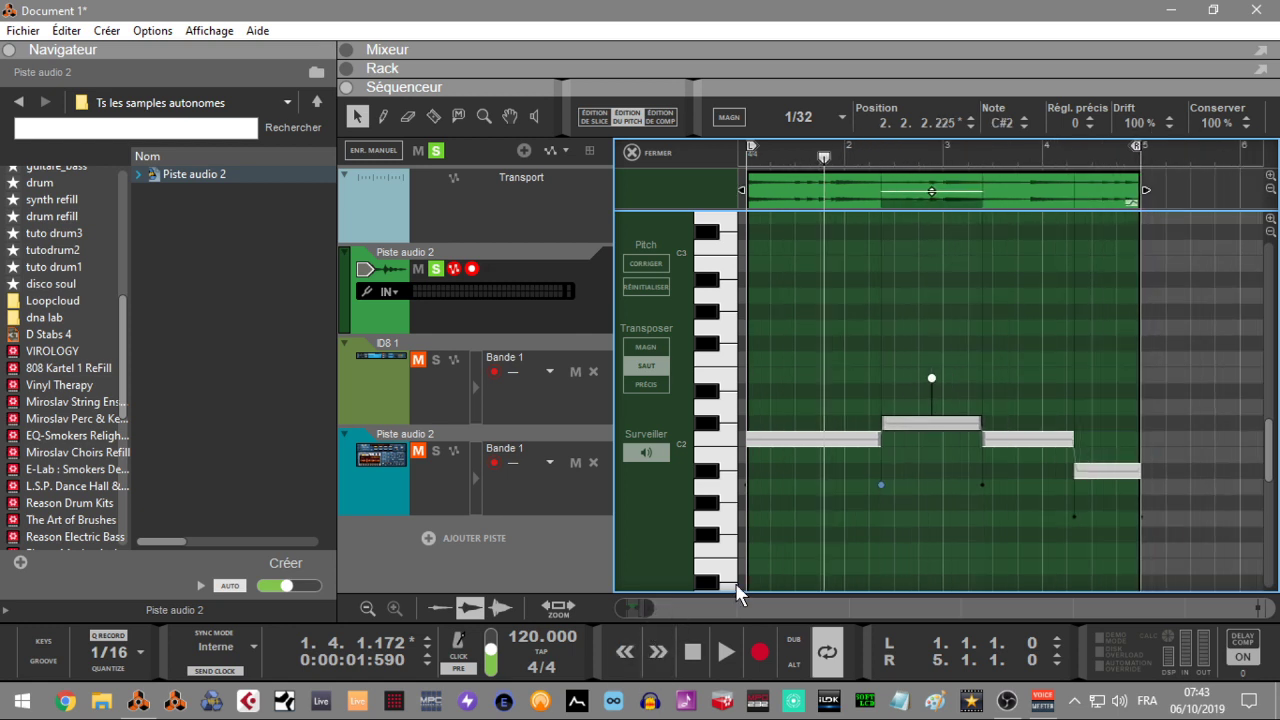
left_click(1108, 470)
left_click_drag(1107, 450, 1107, 434)
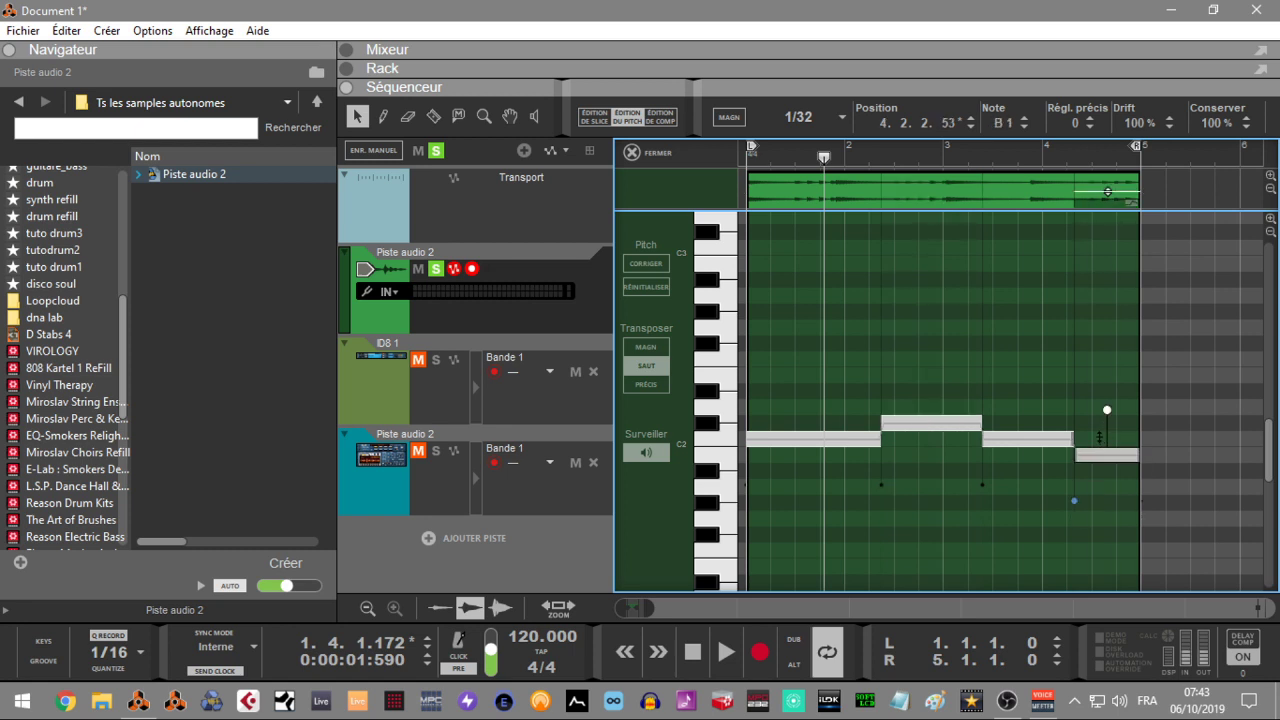
key("space")
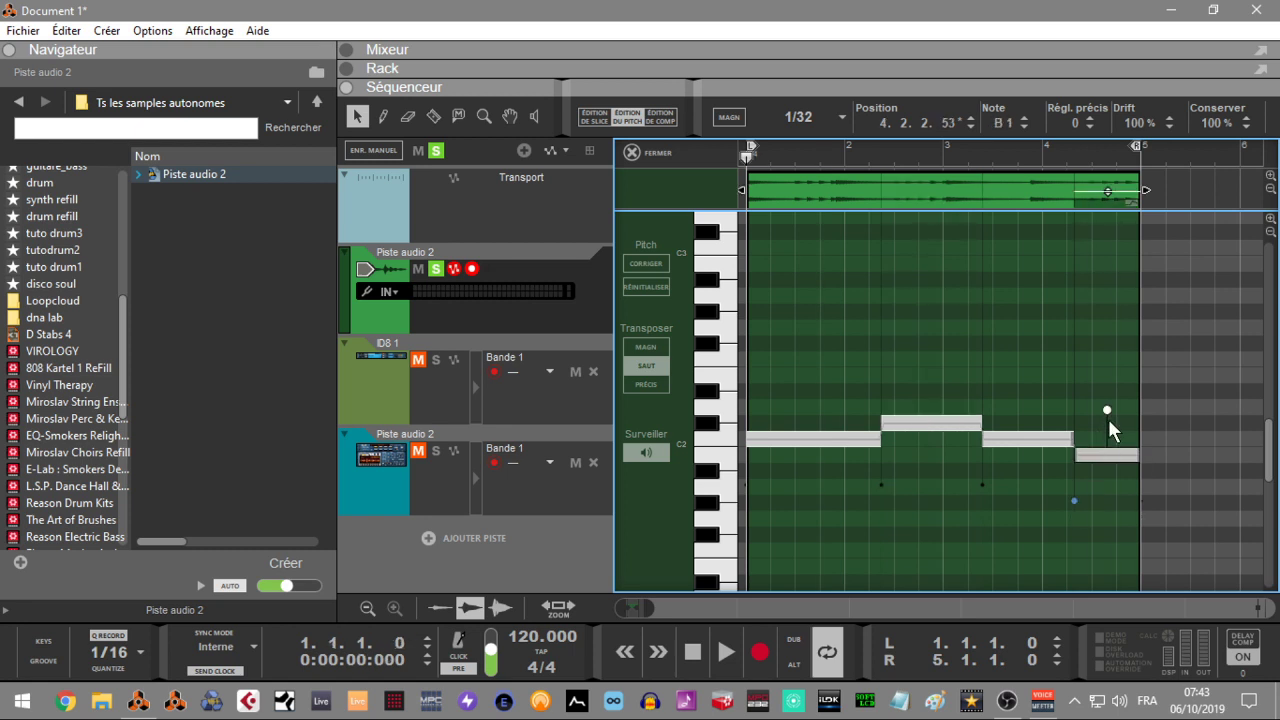
key("space")
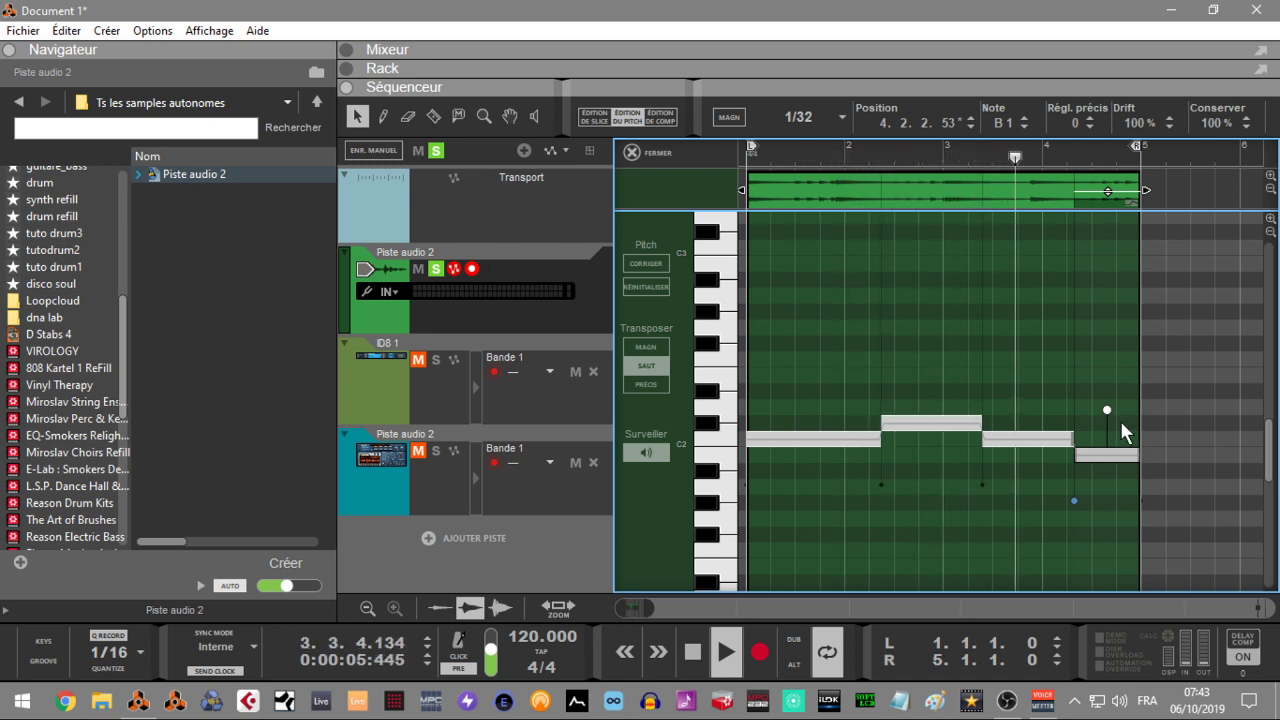
key("space")
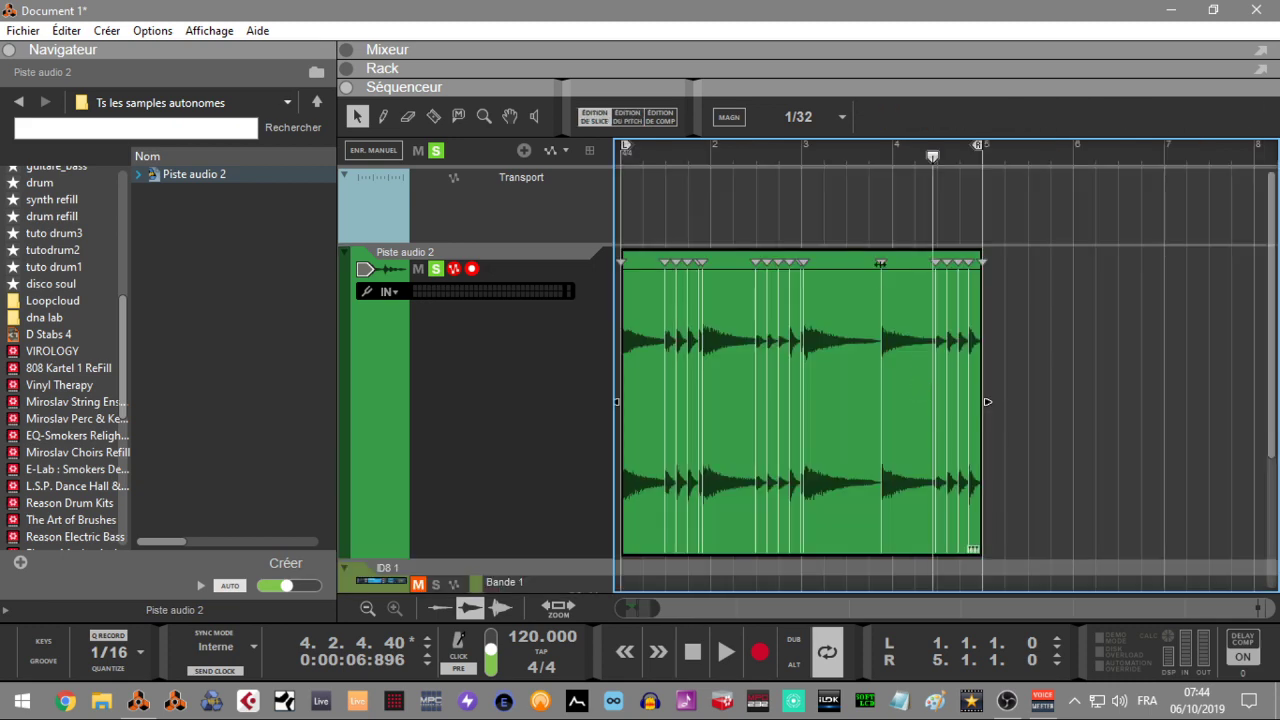
- Switch the clip from Slice Edit to Pitch Edit mode with Saut transposition, and close the pitch editor
left_click(628, 116)
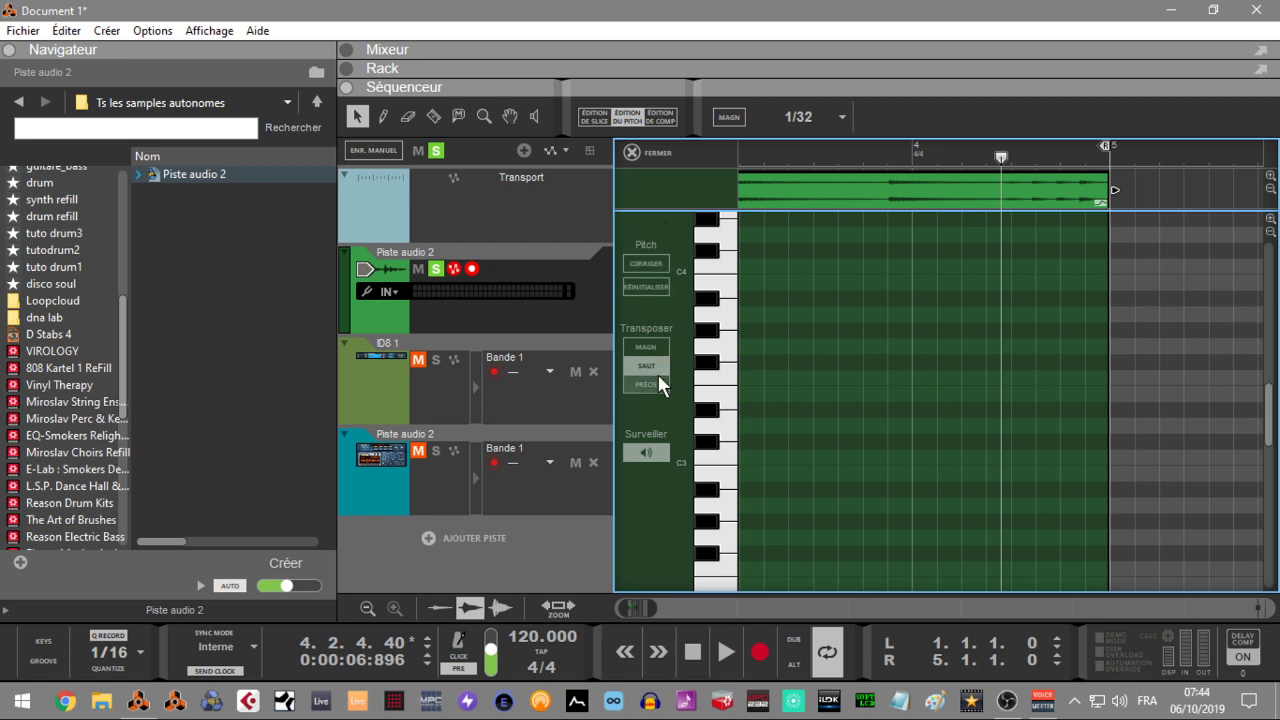
left_click_drag(1264, 414, 1270, 468)
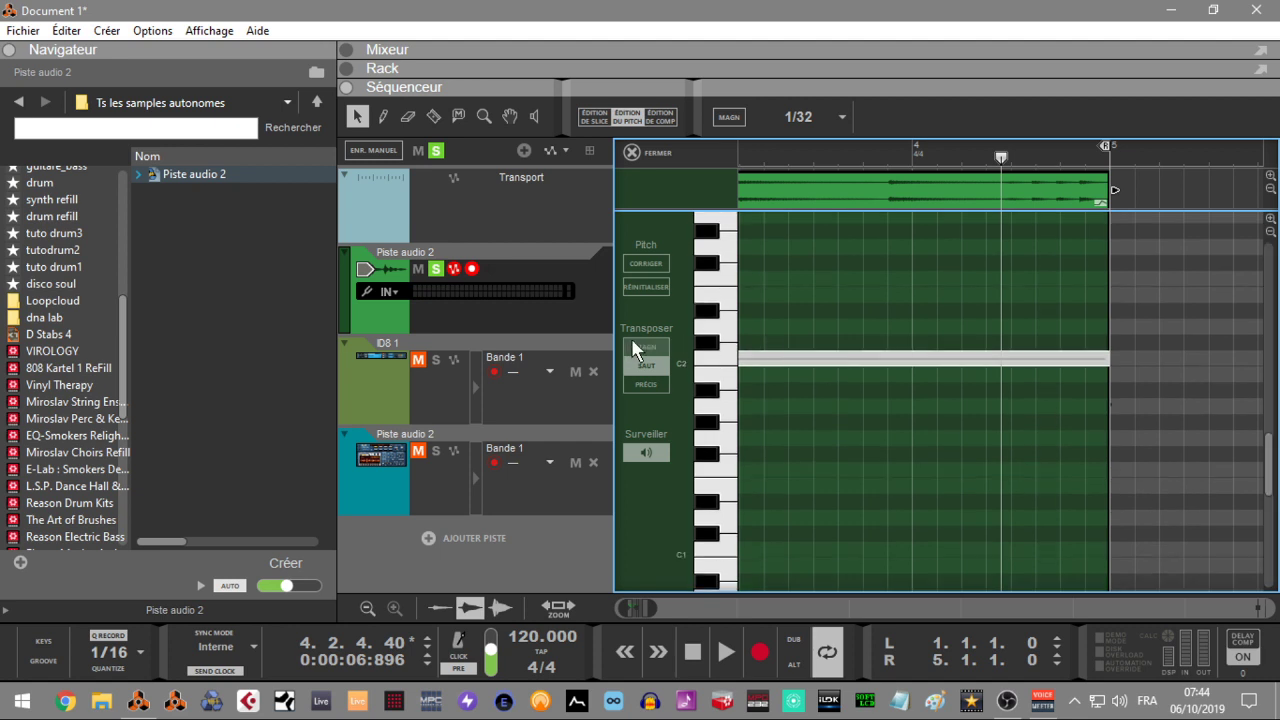
left_click(647, 365)
left_click(630, 152)
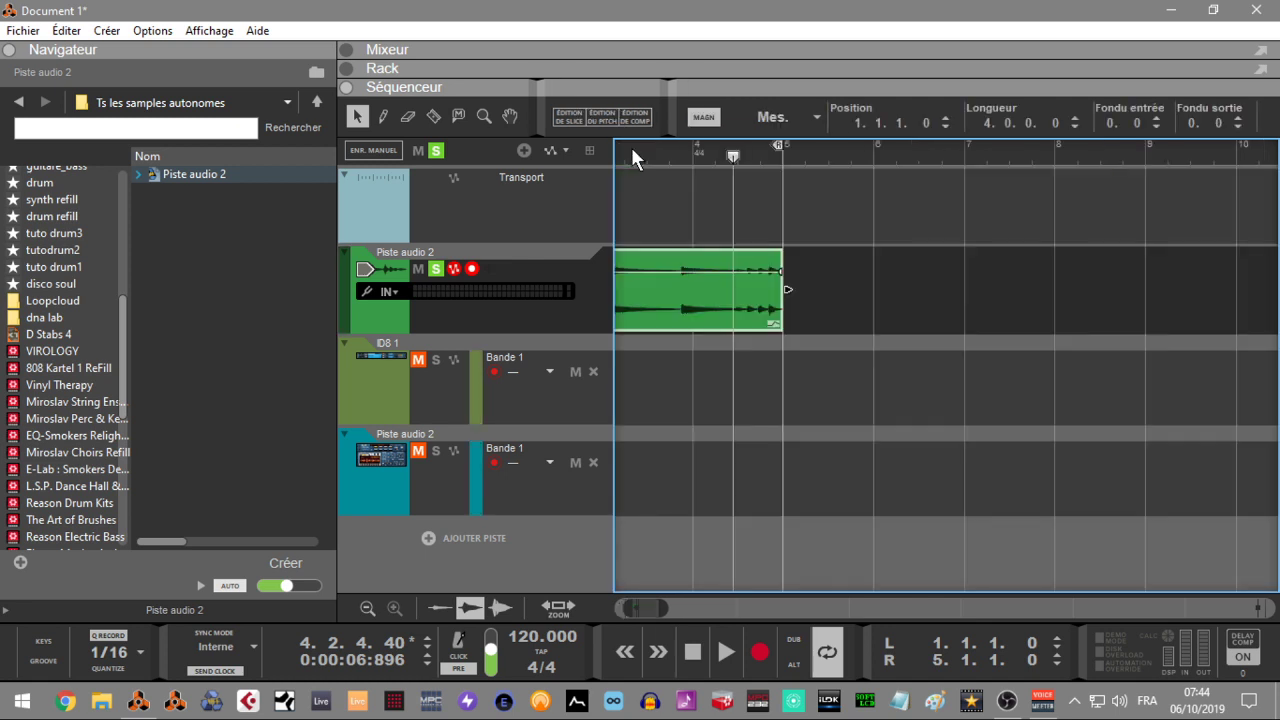
- Examine the clip in Slice Edit and Comp Edit modes and return to the arrangement
left_click(567, 116)
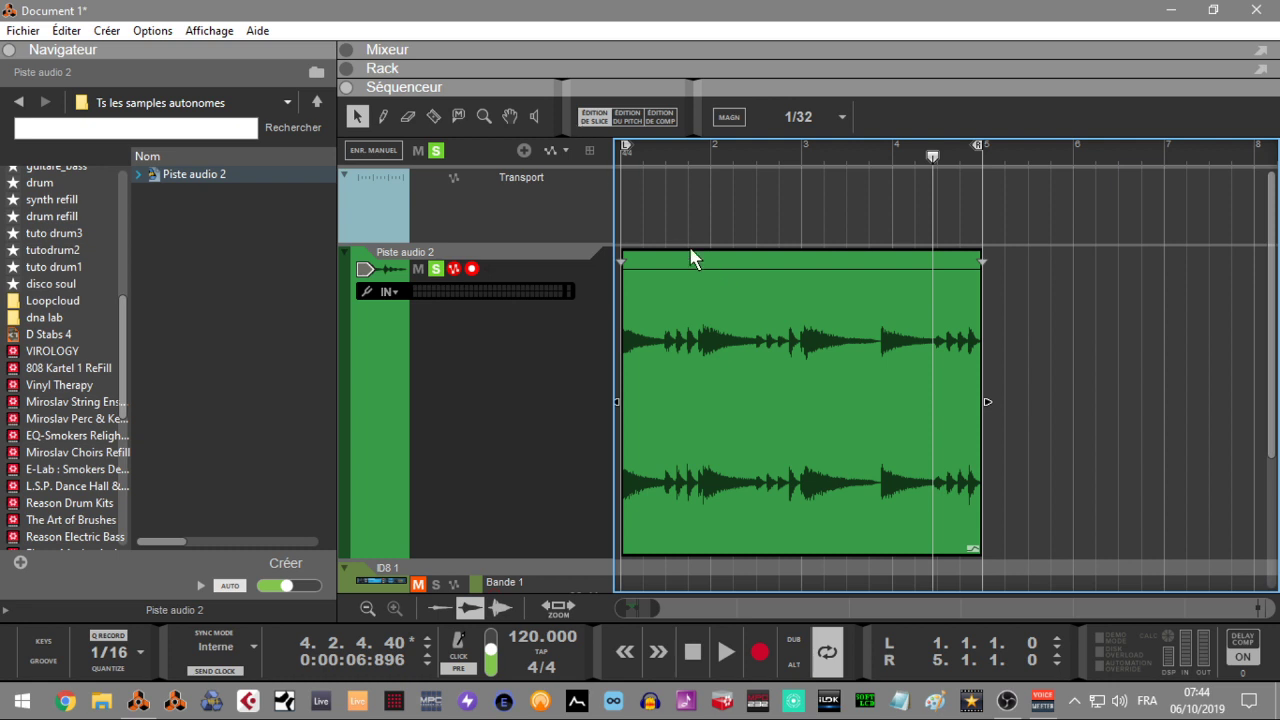
left_click(663, 114)
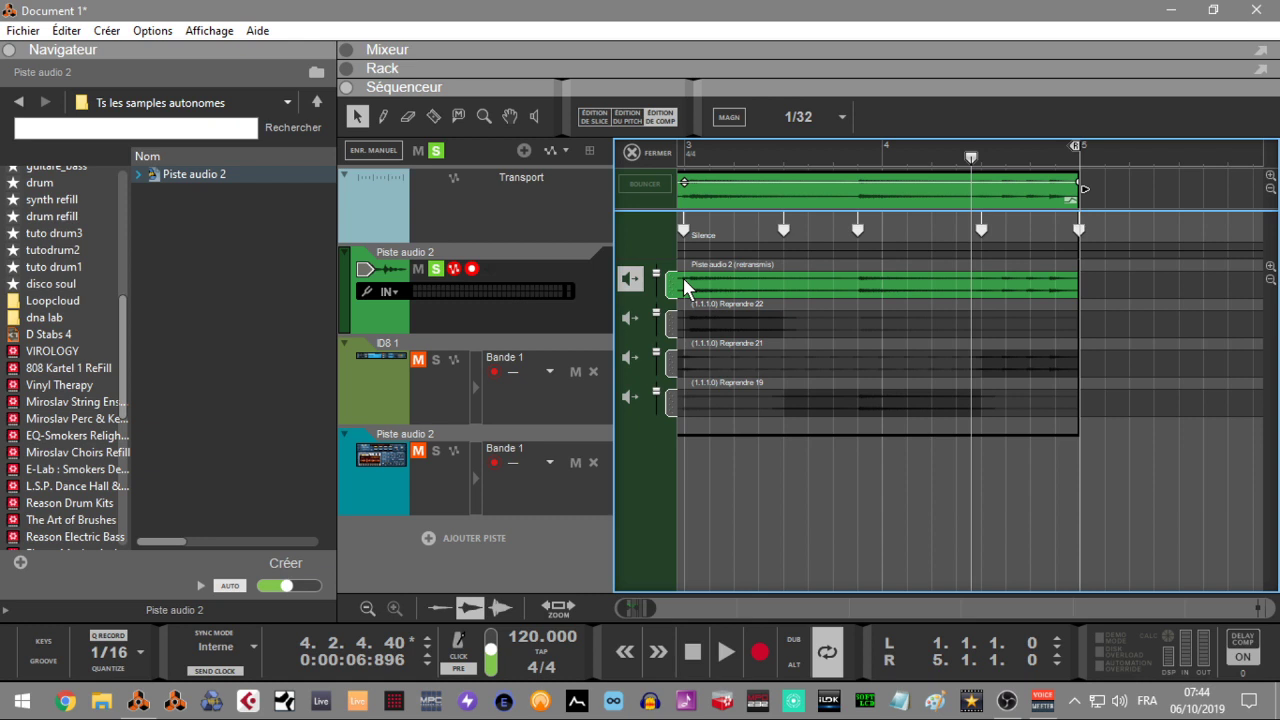
left_click(595, 118)
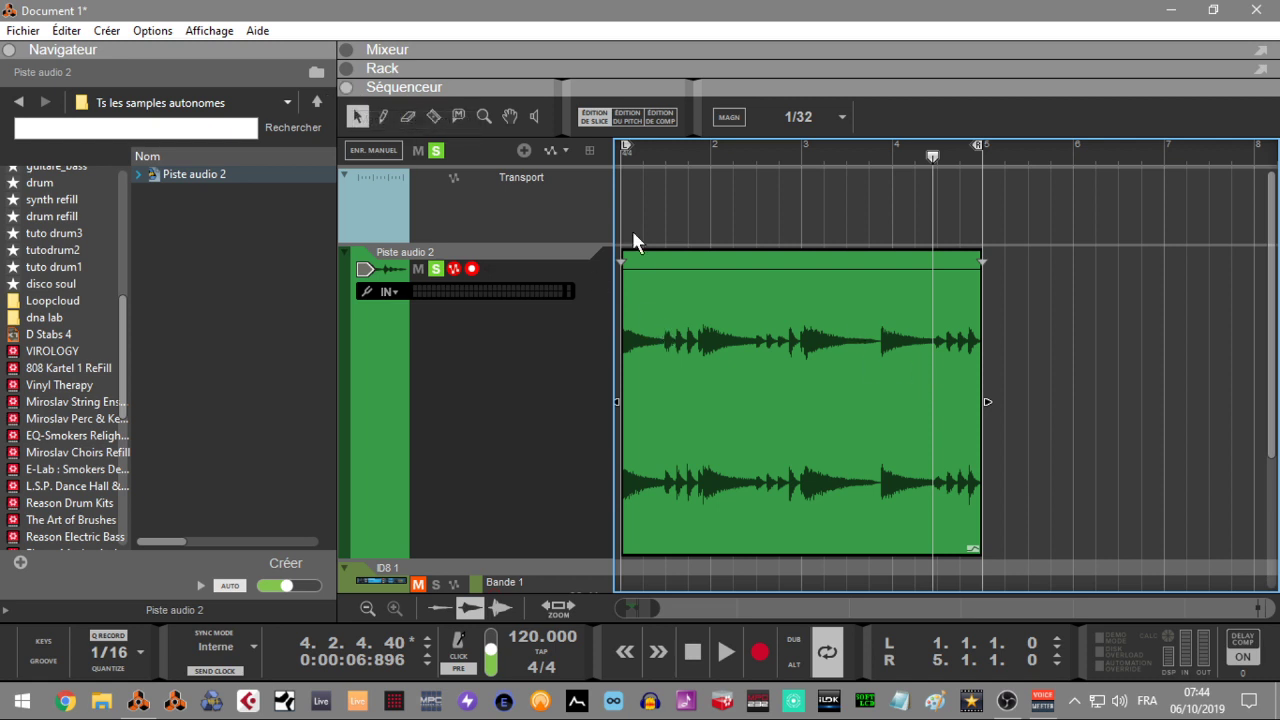
left_click(592, 117)
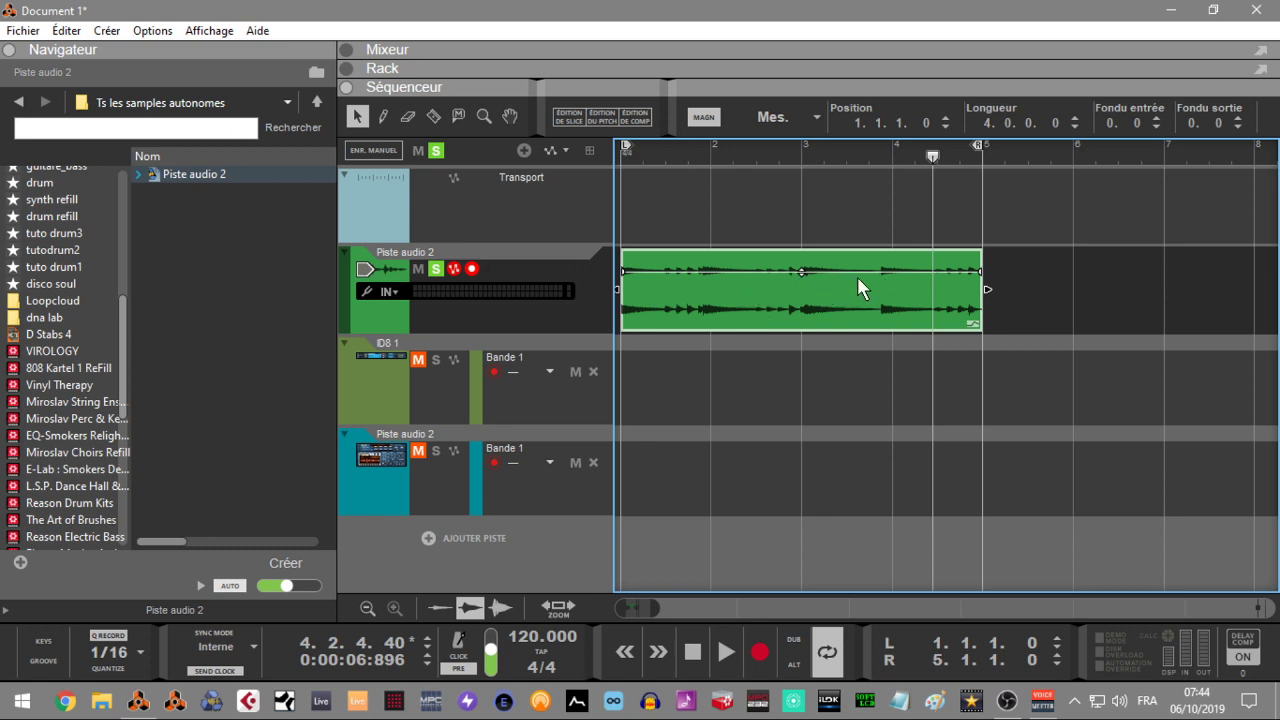
- Raise the level of the Piste audio 2 clip and give it a fade-in of 16 and a fade-out of 18
mouse_move(801, 271)
left_mouse_down()
mouse_move(808, 320)
mouse_move(810, 243)
mouse_move(812, 300)
mouse_move(813, 262)
left_mouse_up()
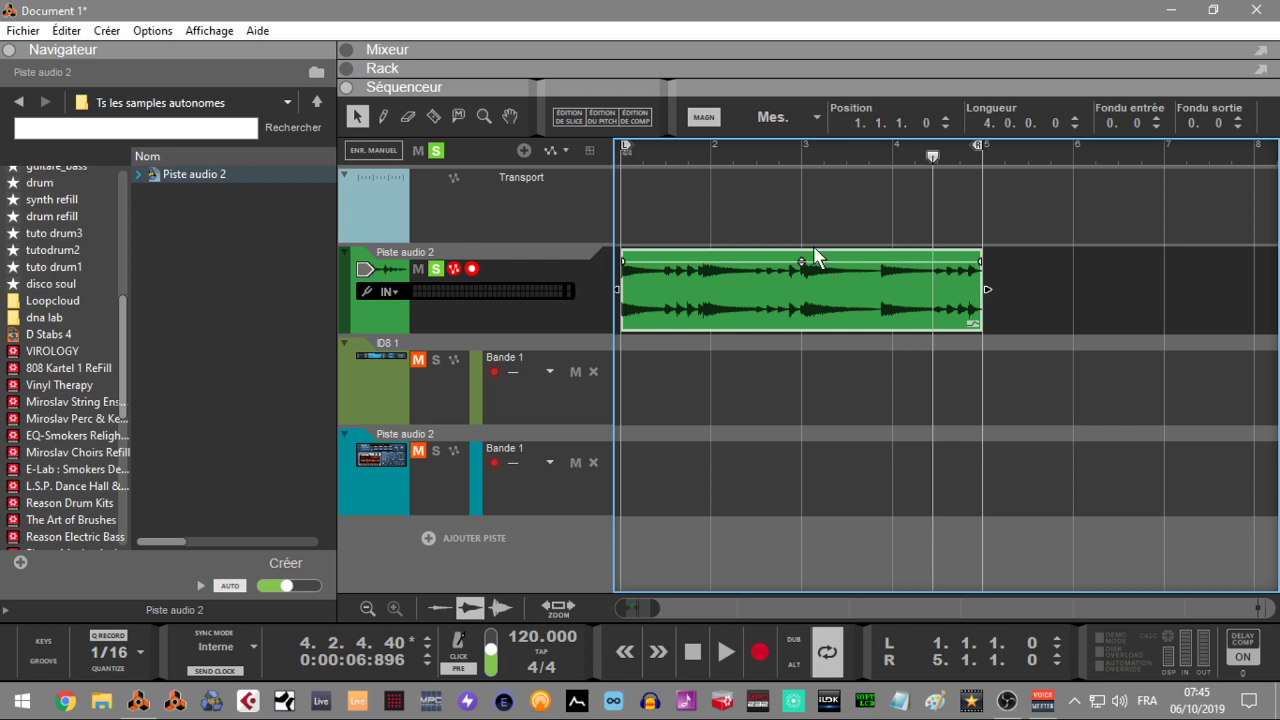
left_click(1238, 118)
left_click(1238, 118)
left_click_drag(970, 261, 881, 261)
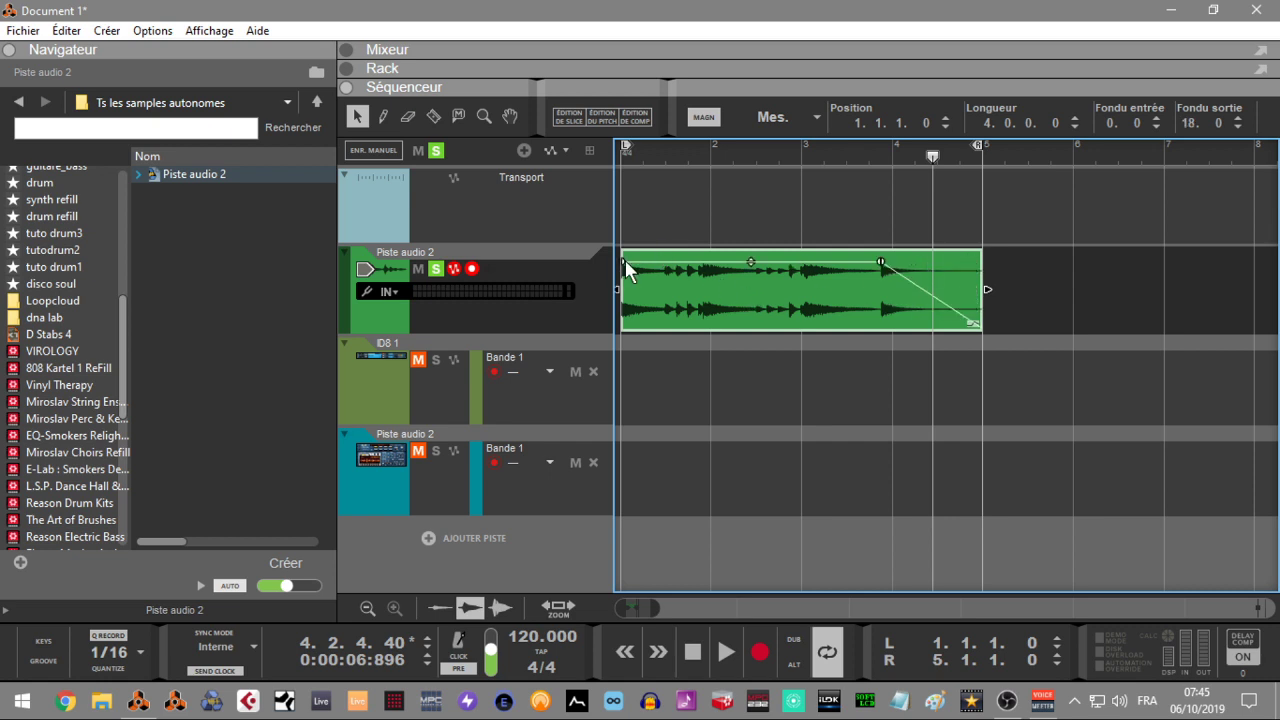
left_click_drag(626, 262, 682, 261)
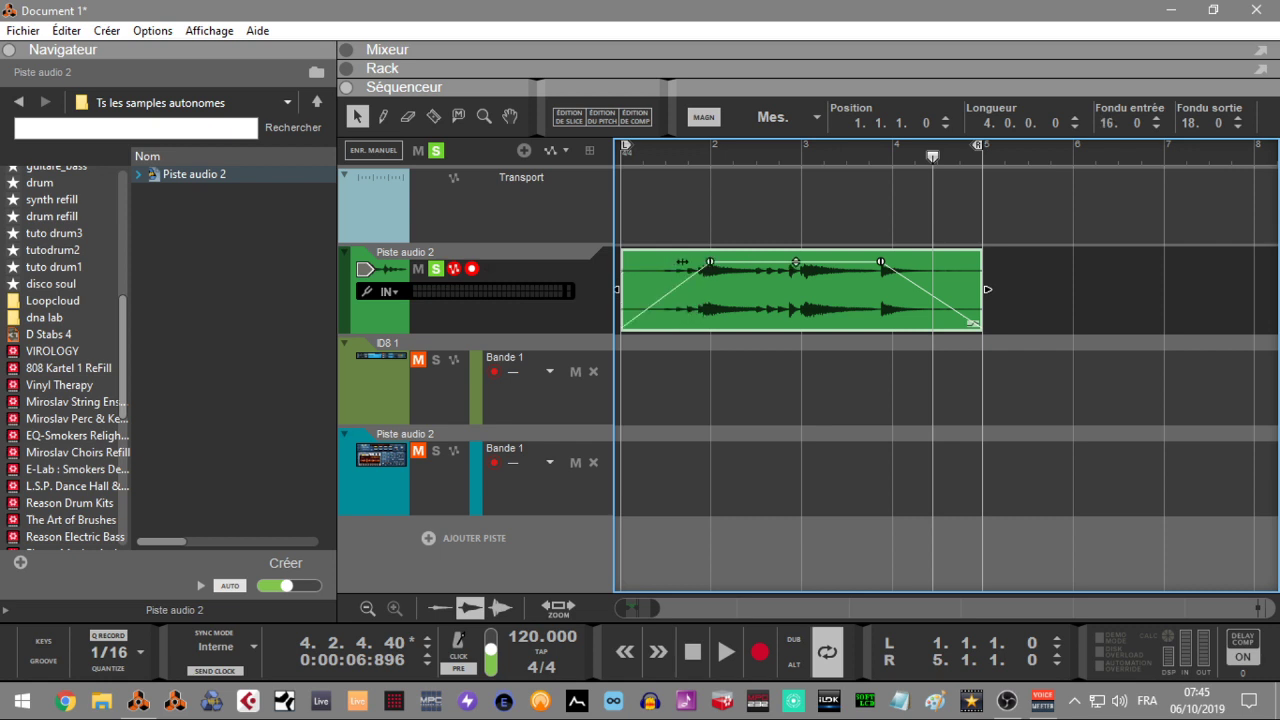
- Set the snap value to 1/16, shorten the clip's fade-in to 2 and fade-out to 3, and audition it
left_click(775, 118)
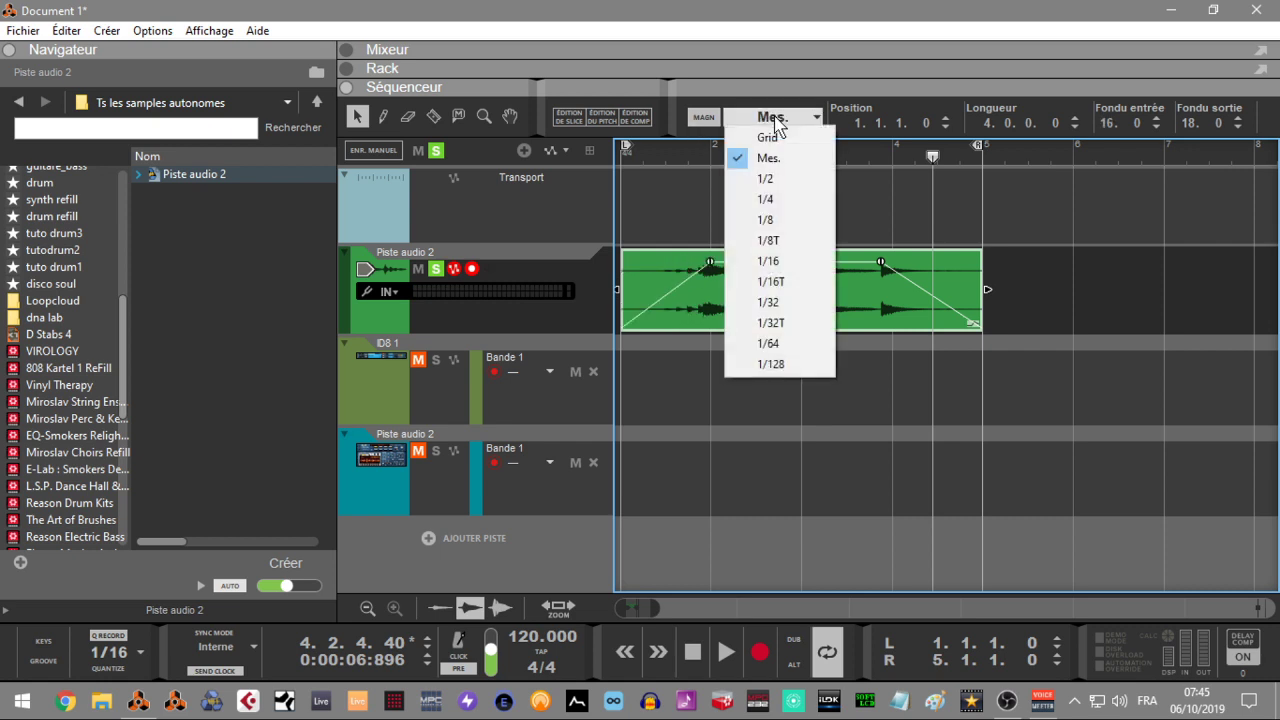
left_click(772, 260)
left_click_drag(710, 262, 631, 261)
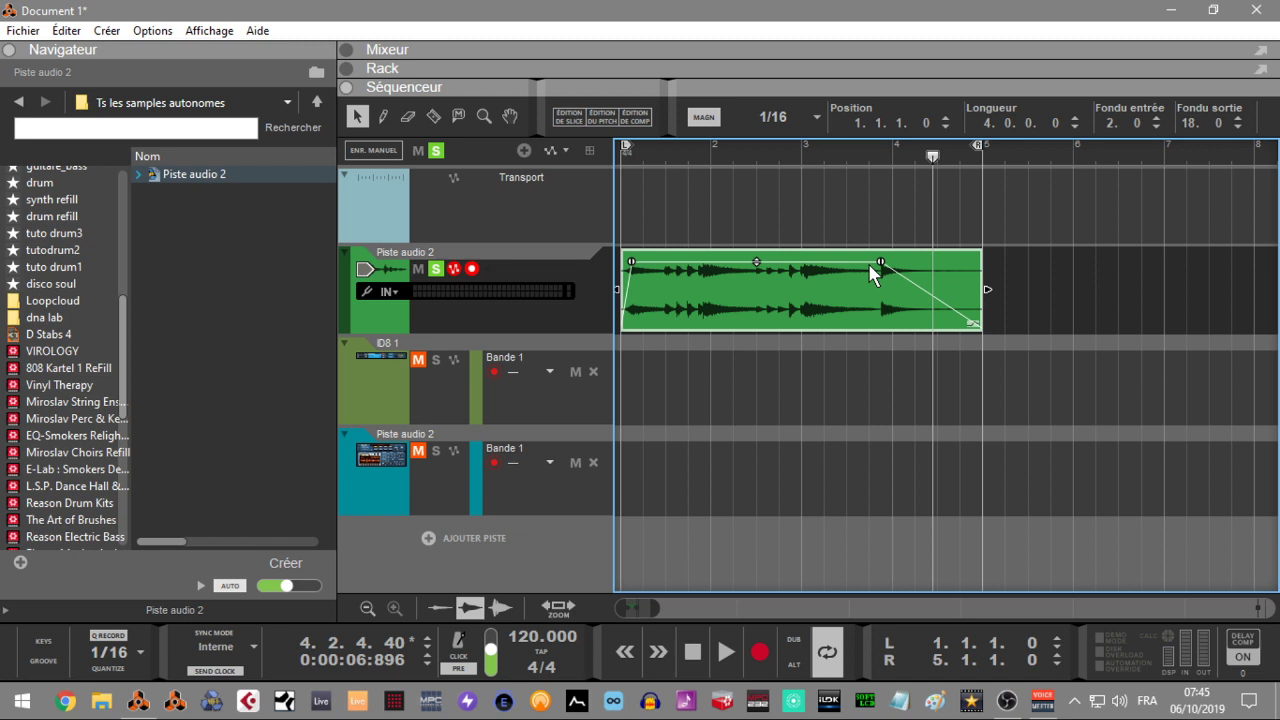
left_click_drag(881, 262, 965, 261)
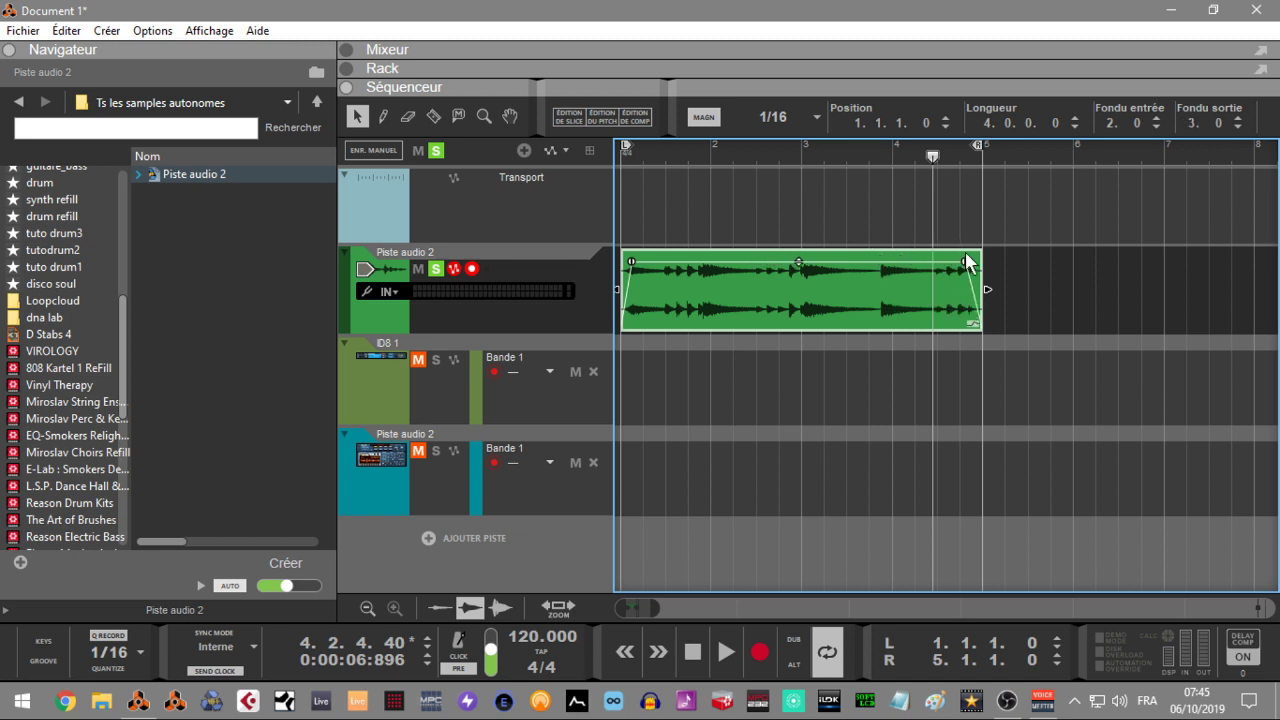
key("space")
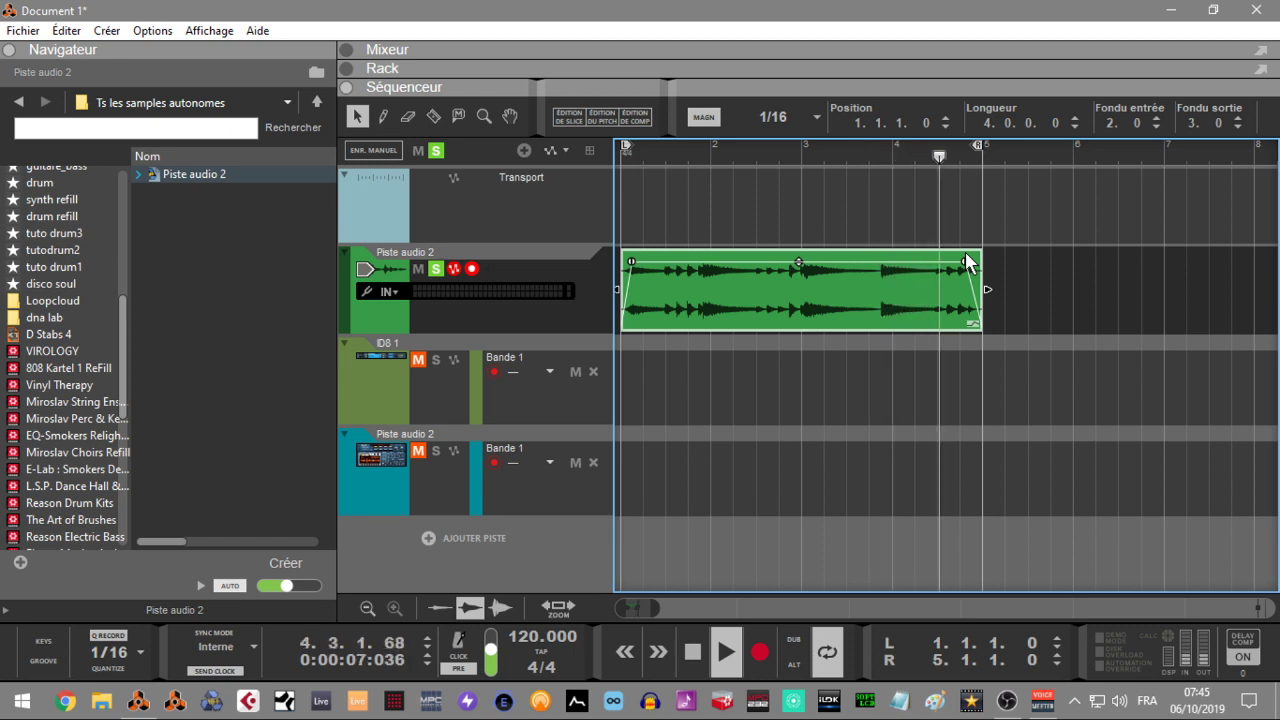
key("space")
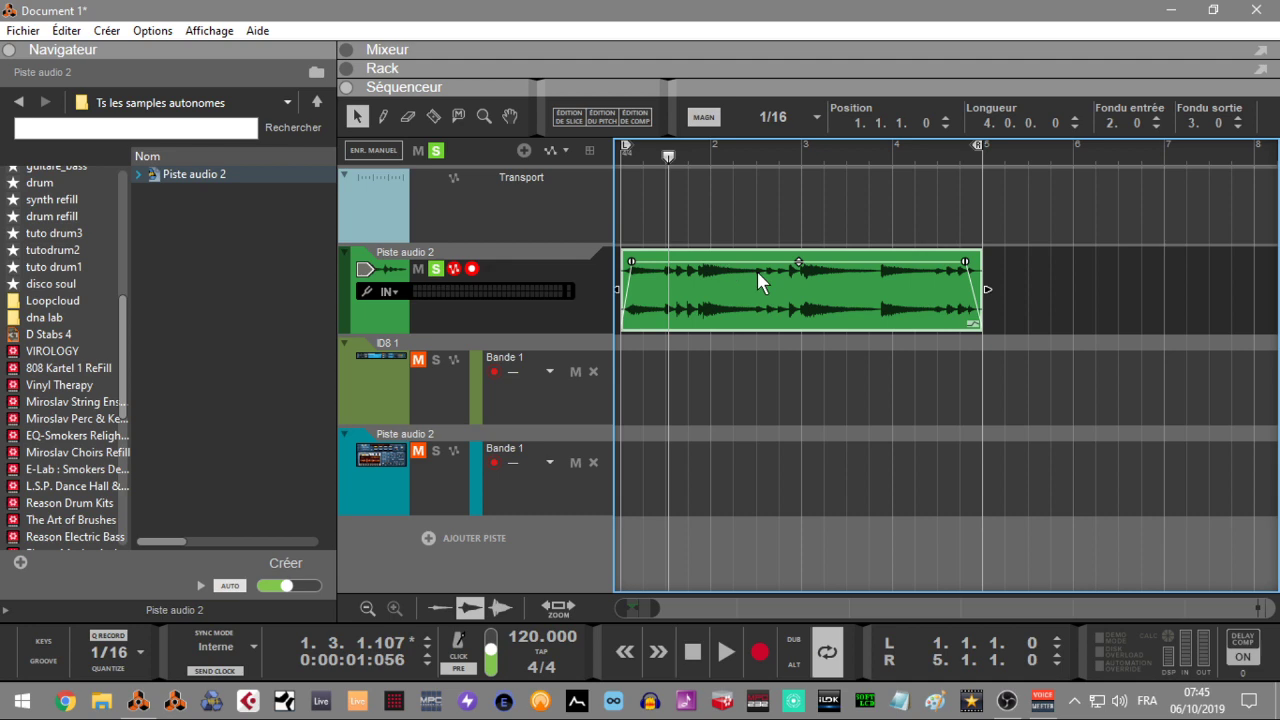
- Show the rack above the sequencer and draw two slice markers in the clip's first bar in Slice Edit mode
left_click(346, 68)
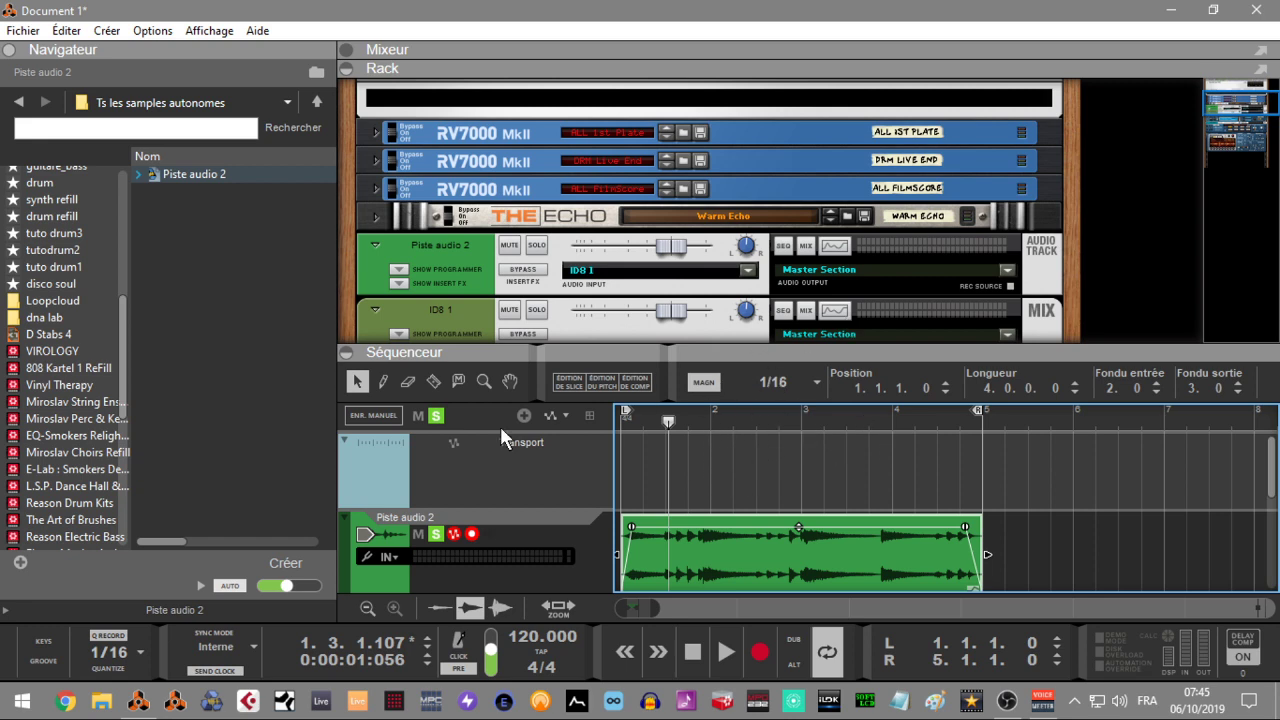
left_click(569, 380)
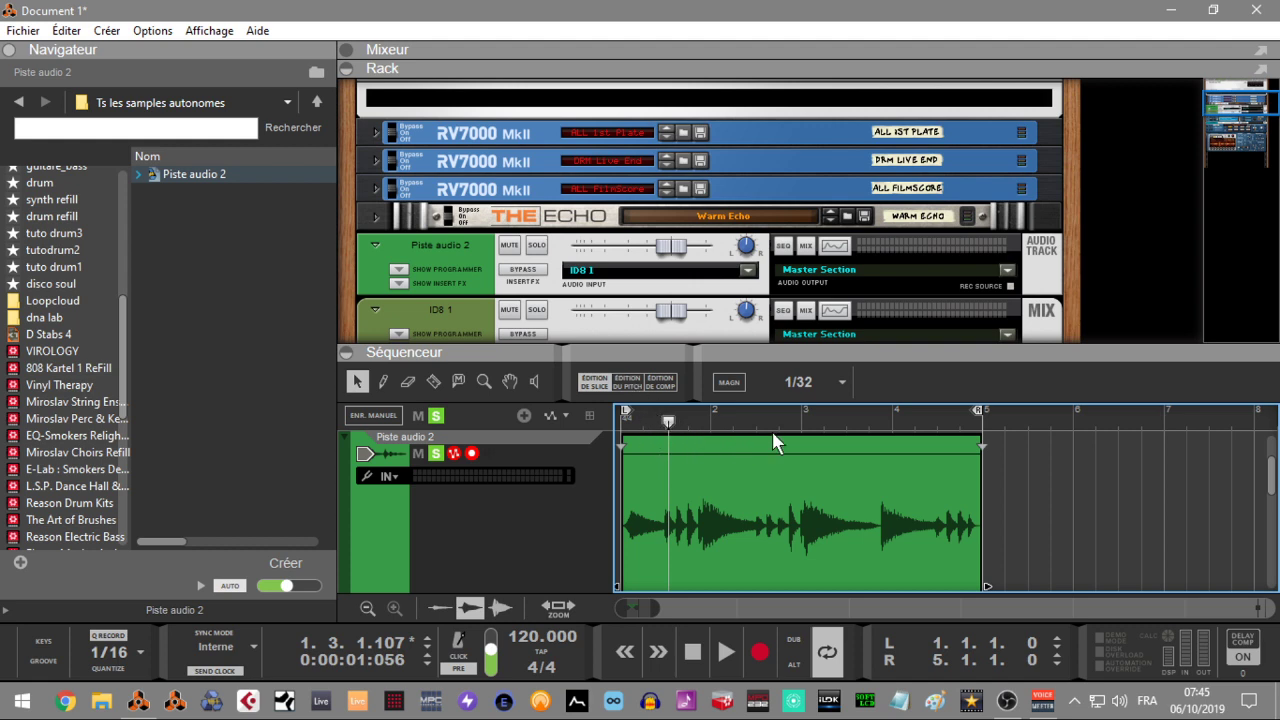
left_click(385, 386)
left_click(659, 446)
left_click(702, 446)
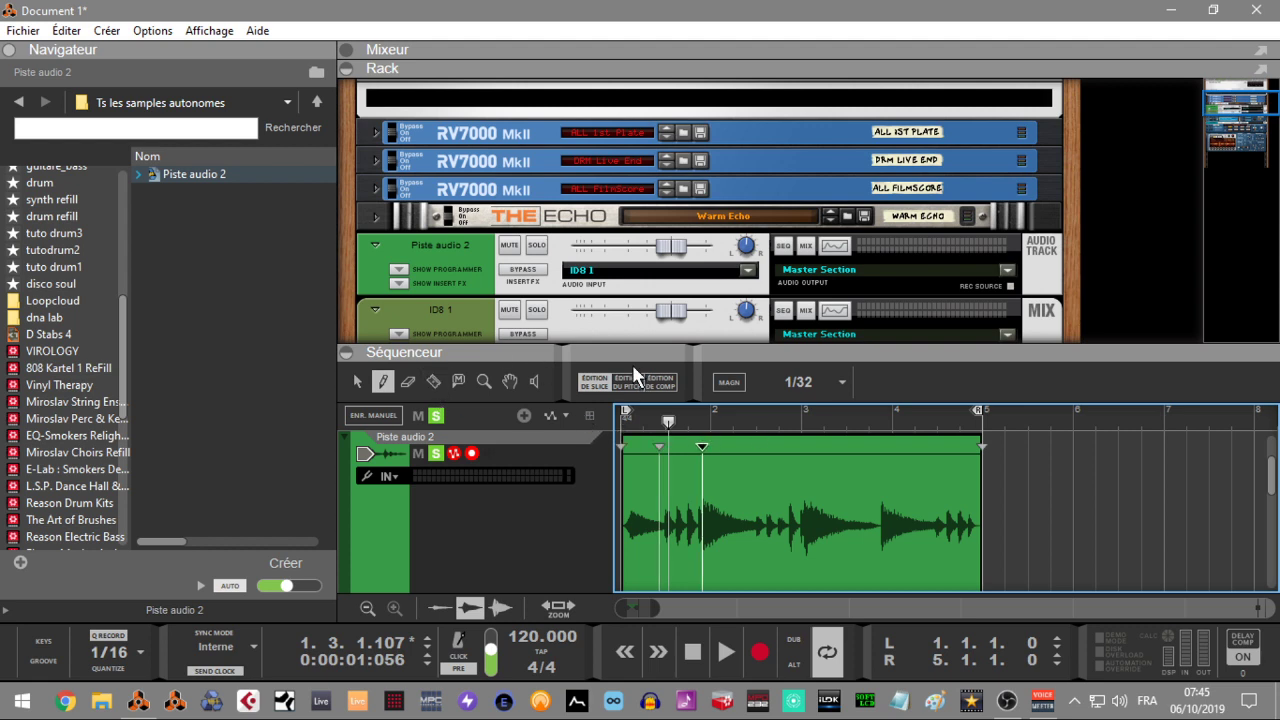
- Examine the clip in Comp Edit mode and in Pitch Edit mode
left_click(663, 381)
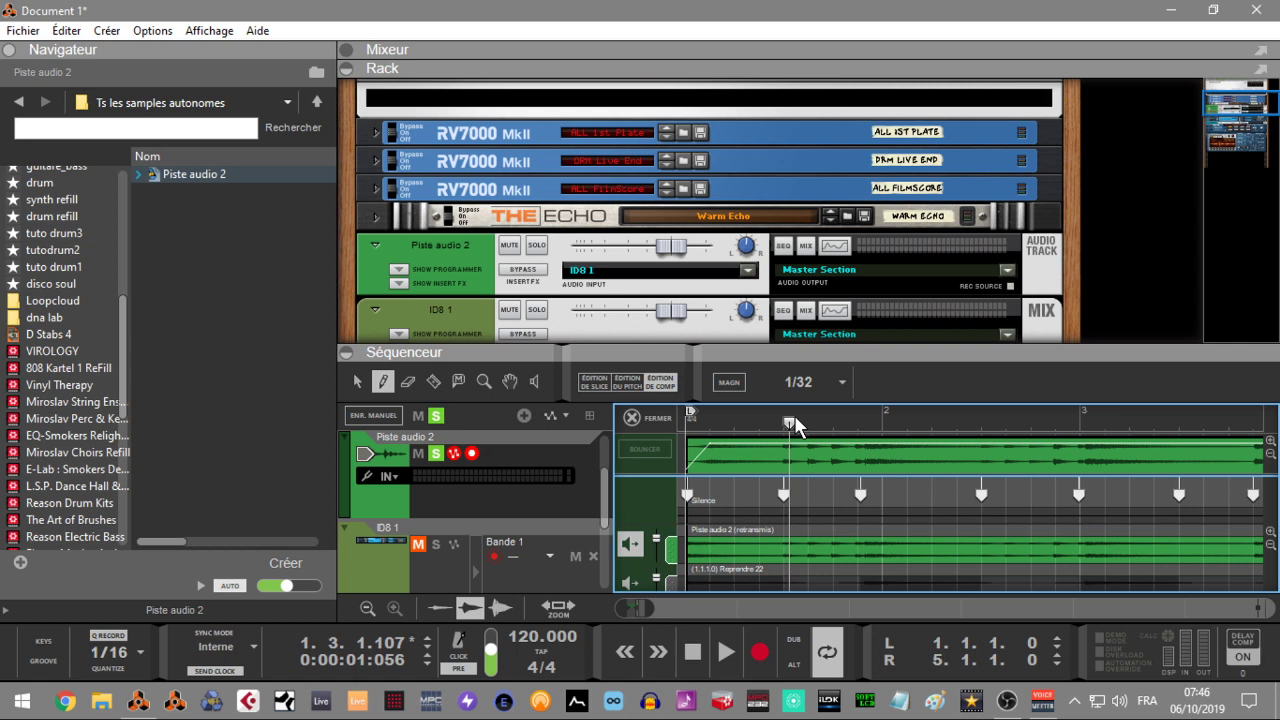
left_click(661, 386)
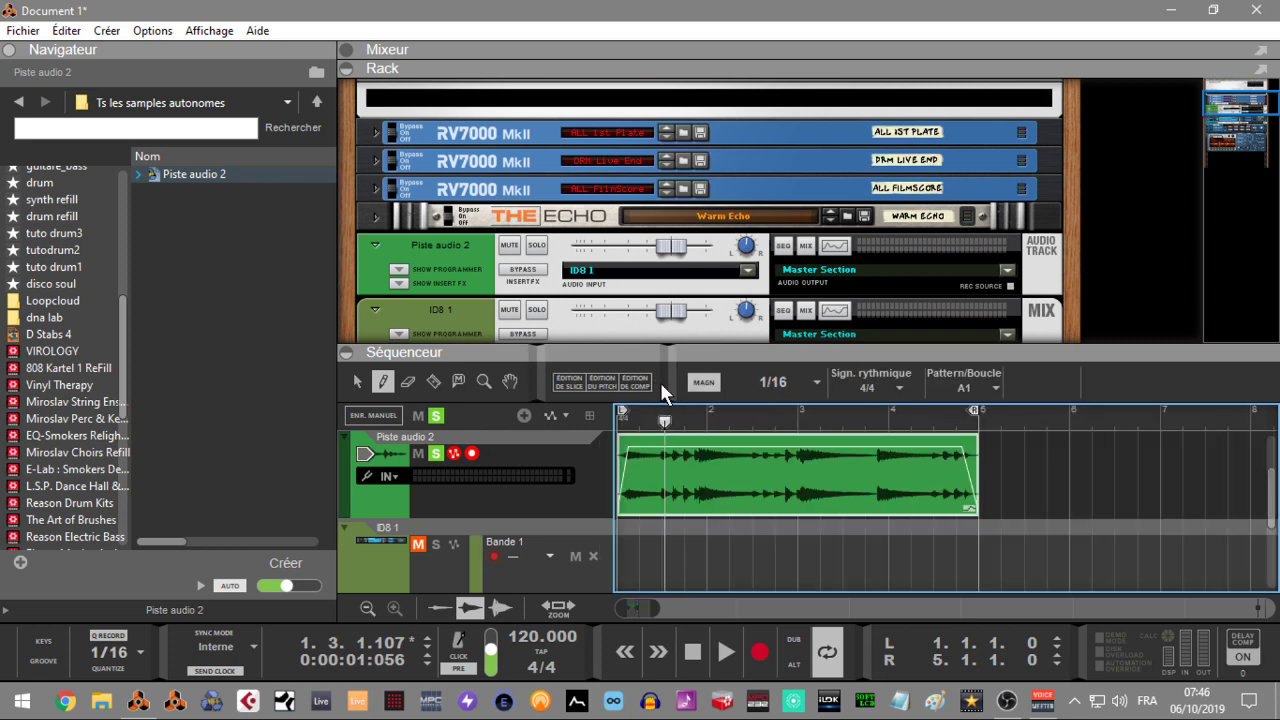
left_click(604, 381)
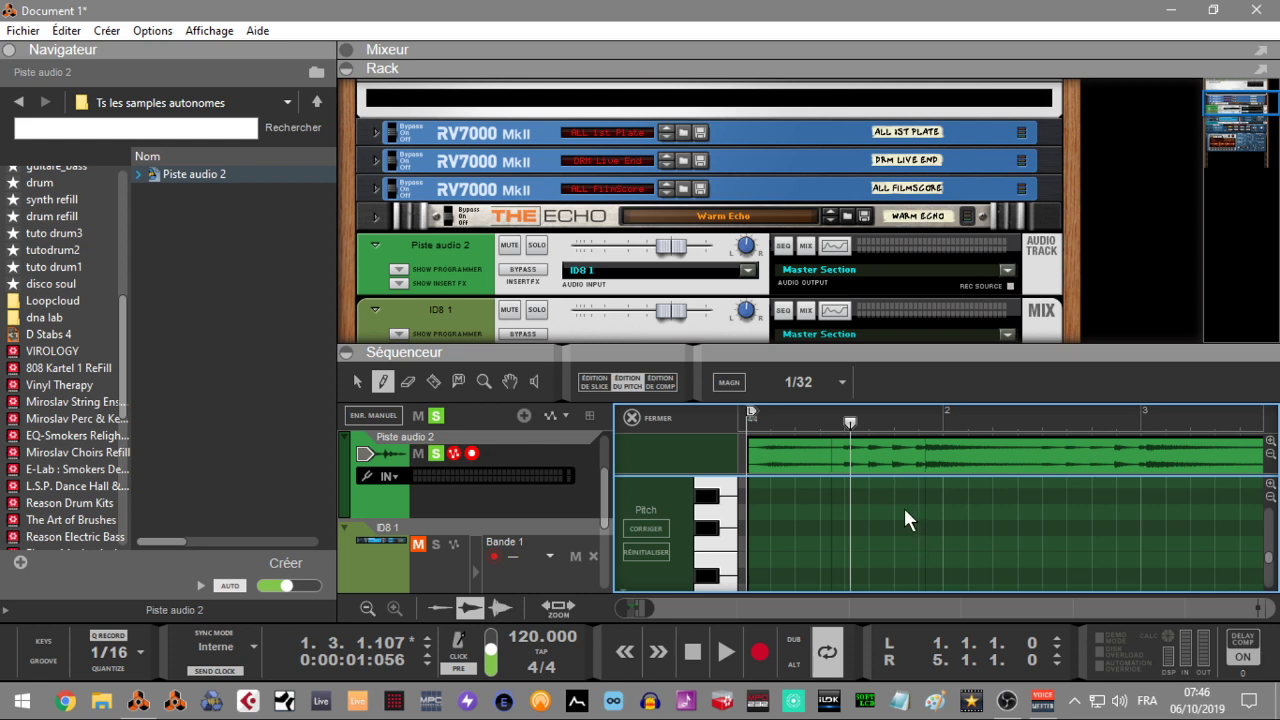
left_click(630, 388)
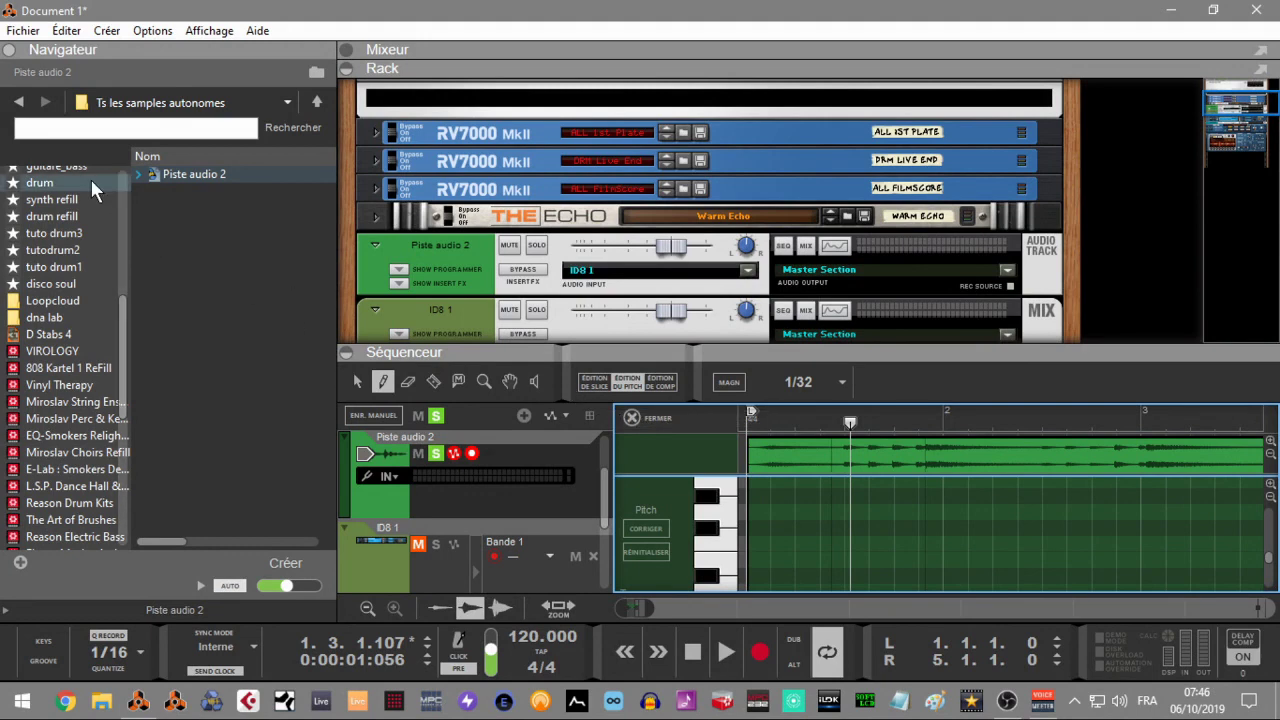
- Browse the effects of Modules Reason and select the Neptune device
scroll(124, 340, "up", 6)
left_click(60, 193)
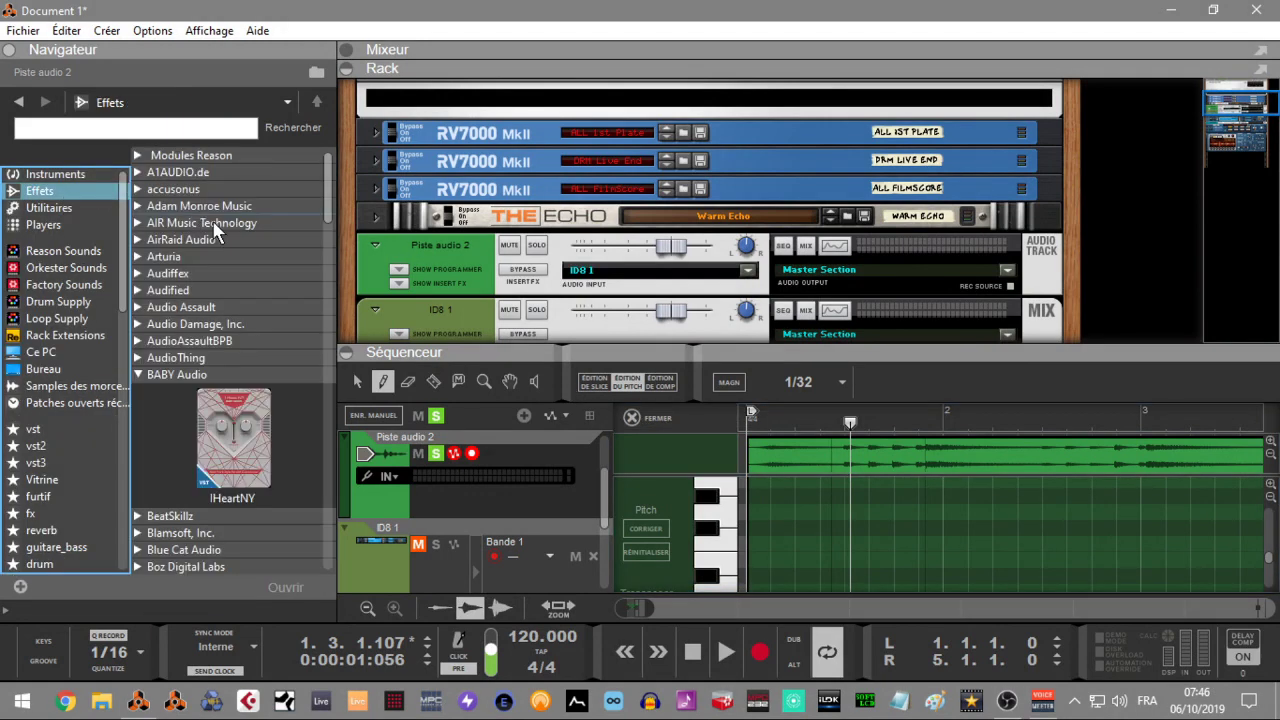
left_click(139, 157)
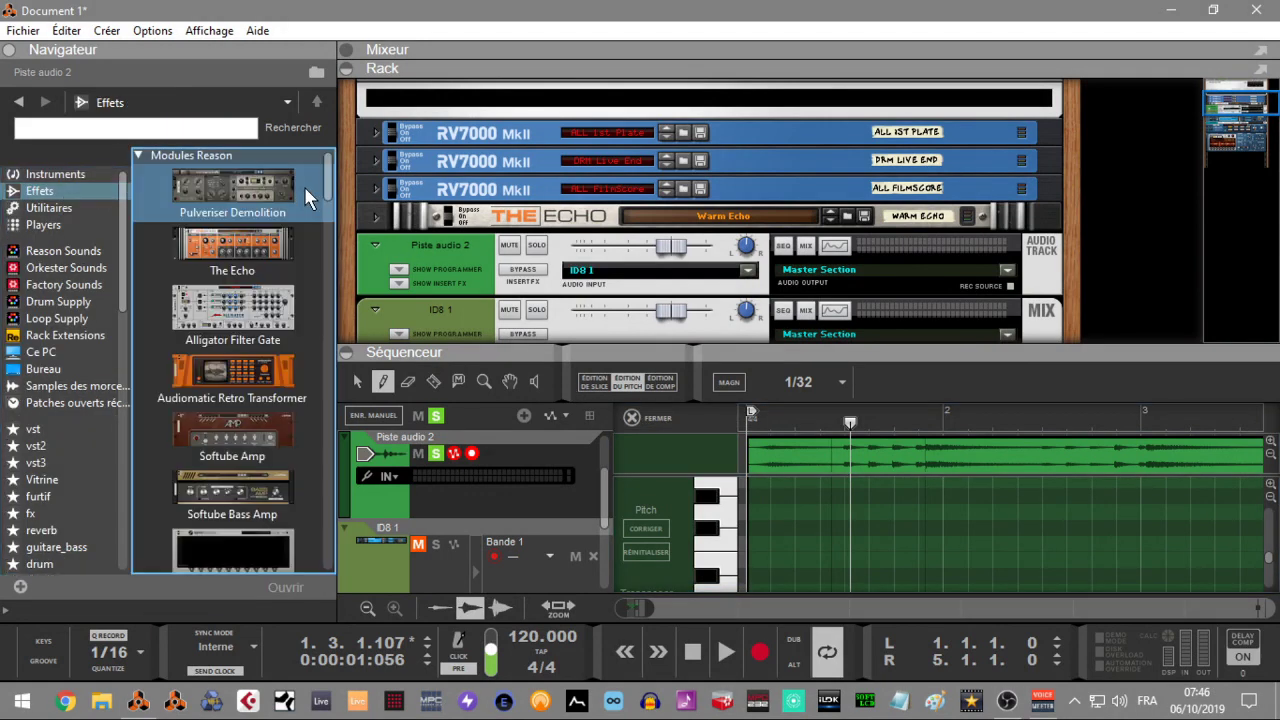
left_click_drag(327, 189, 328, 236)
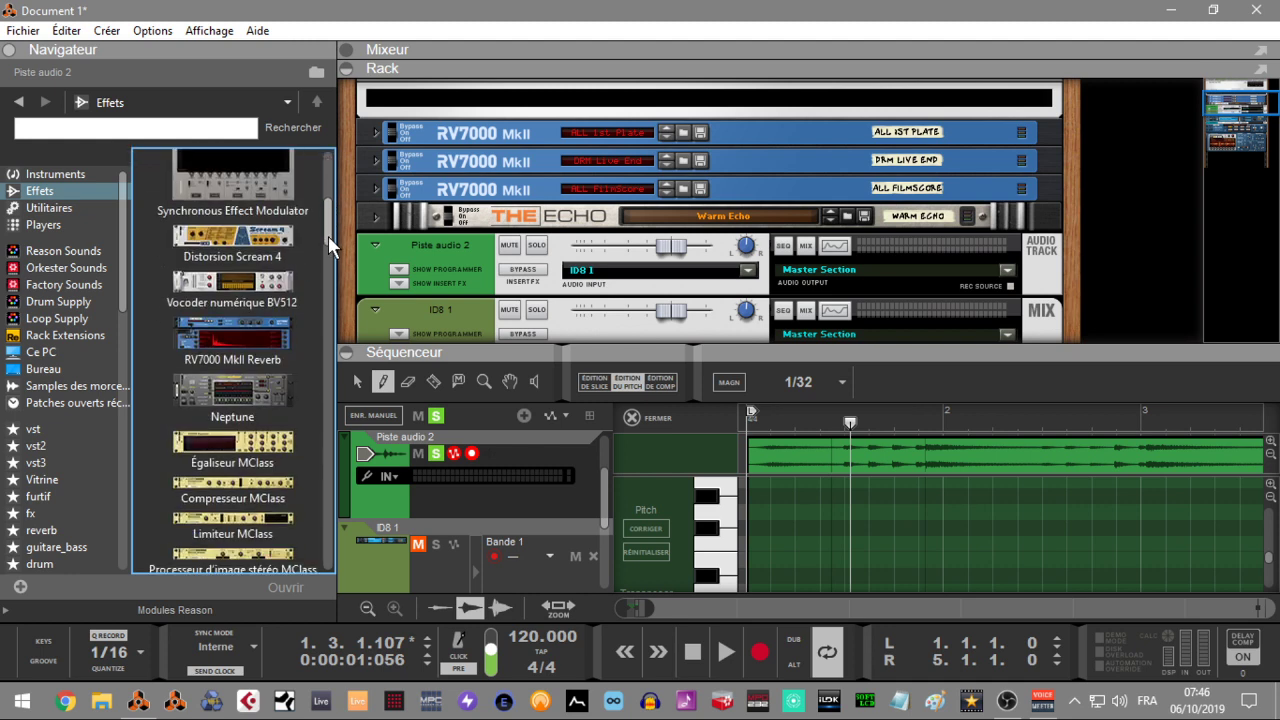
left_click(256, 383)
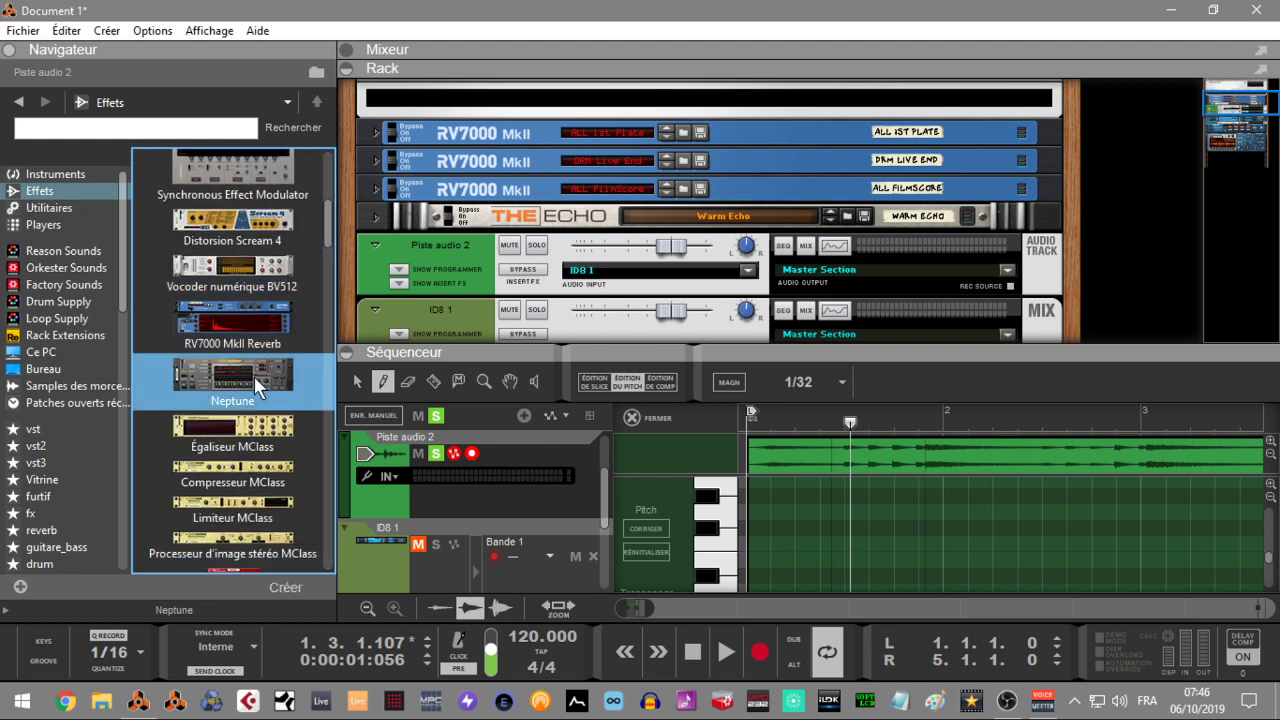
left_click_drag(256, 383, 348, 380)
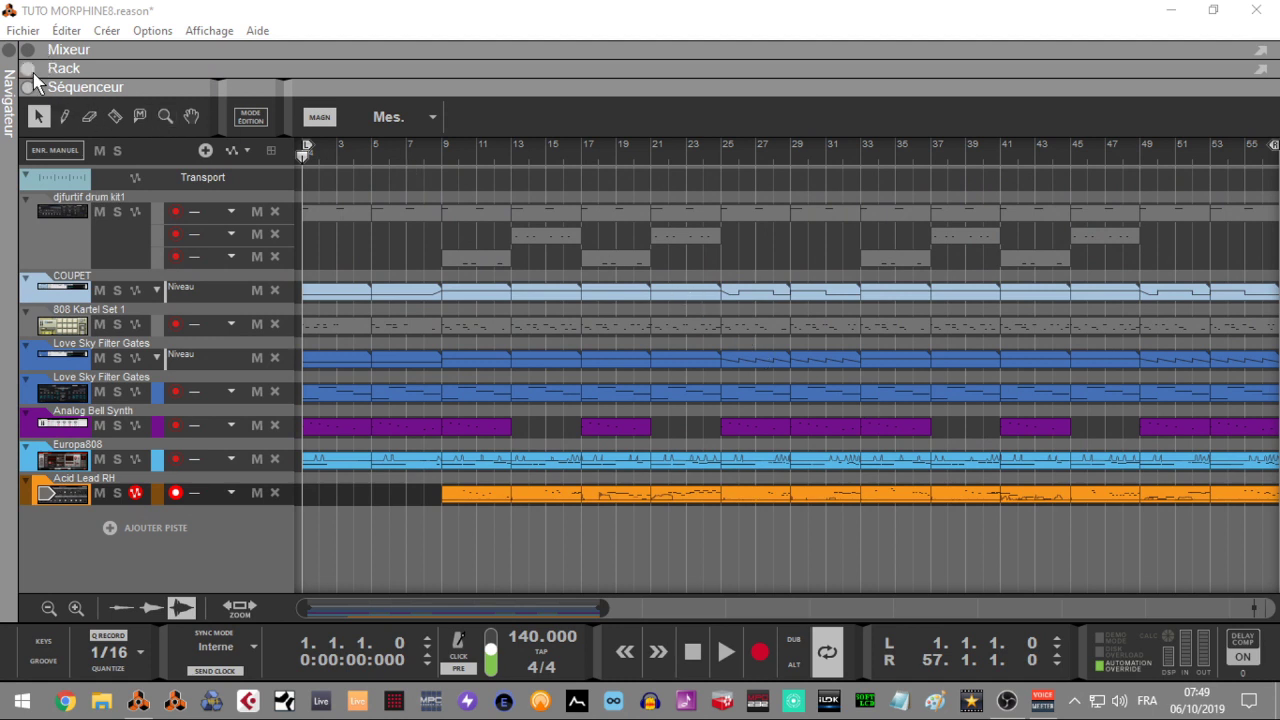
- Play the TUTO MORPHINE8 song and show the mixer with its input and dynamics sections hidden, leaving only the fader section
left_click(189, 88)
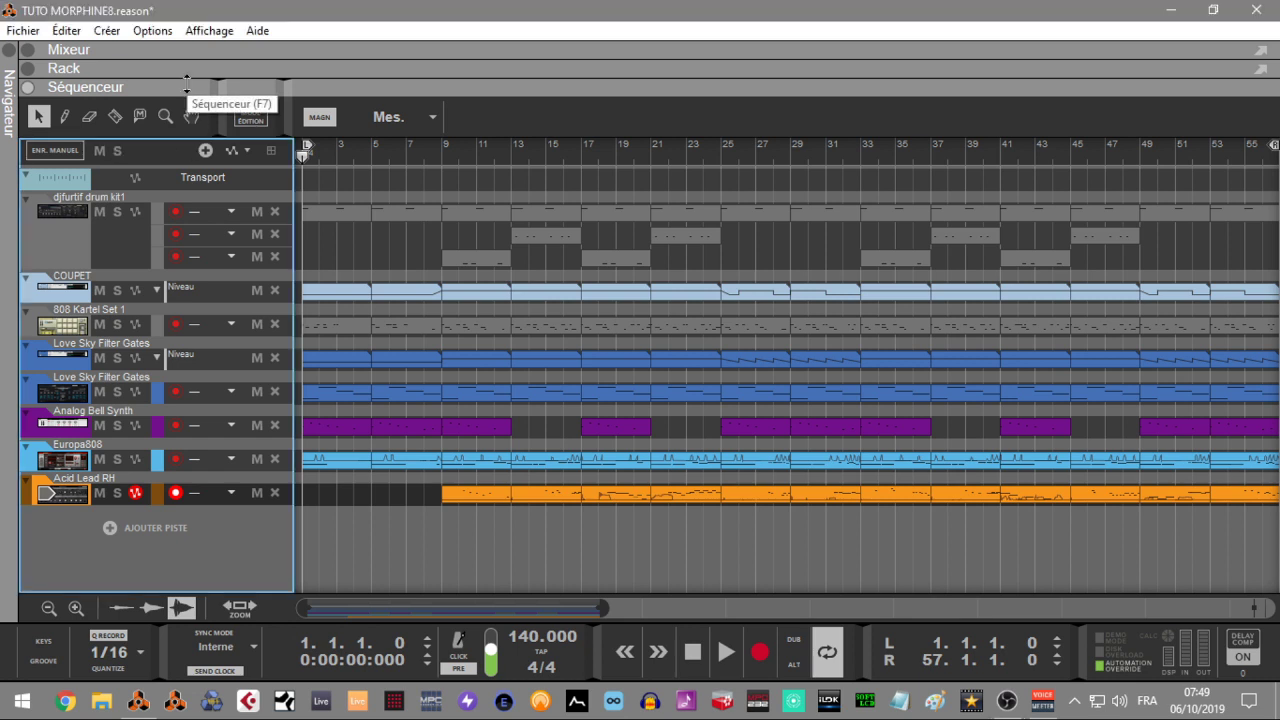
key("space")
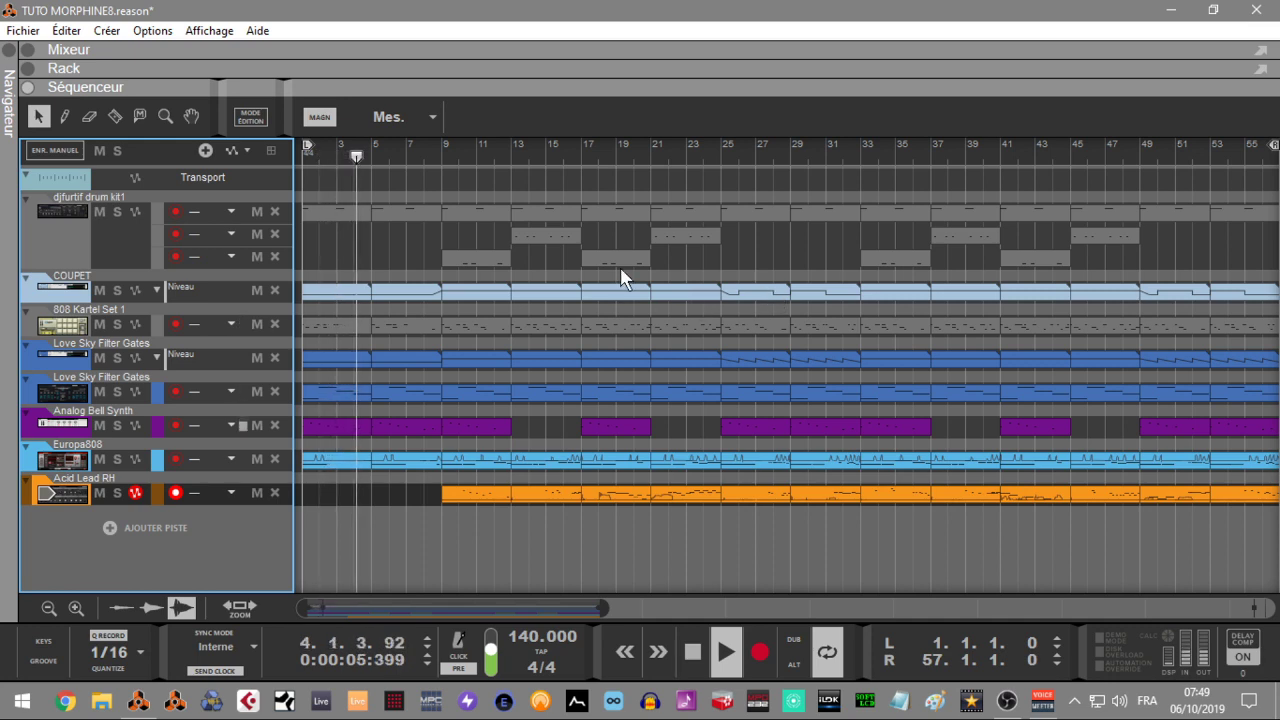
key("F5")
left_click_drag(1212, 236, 1242, 412)
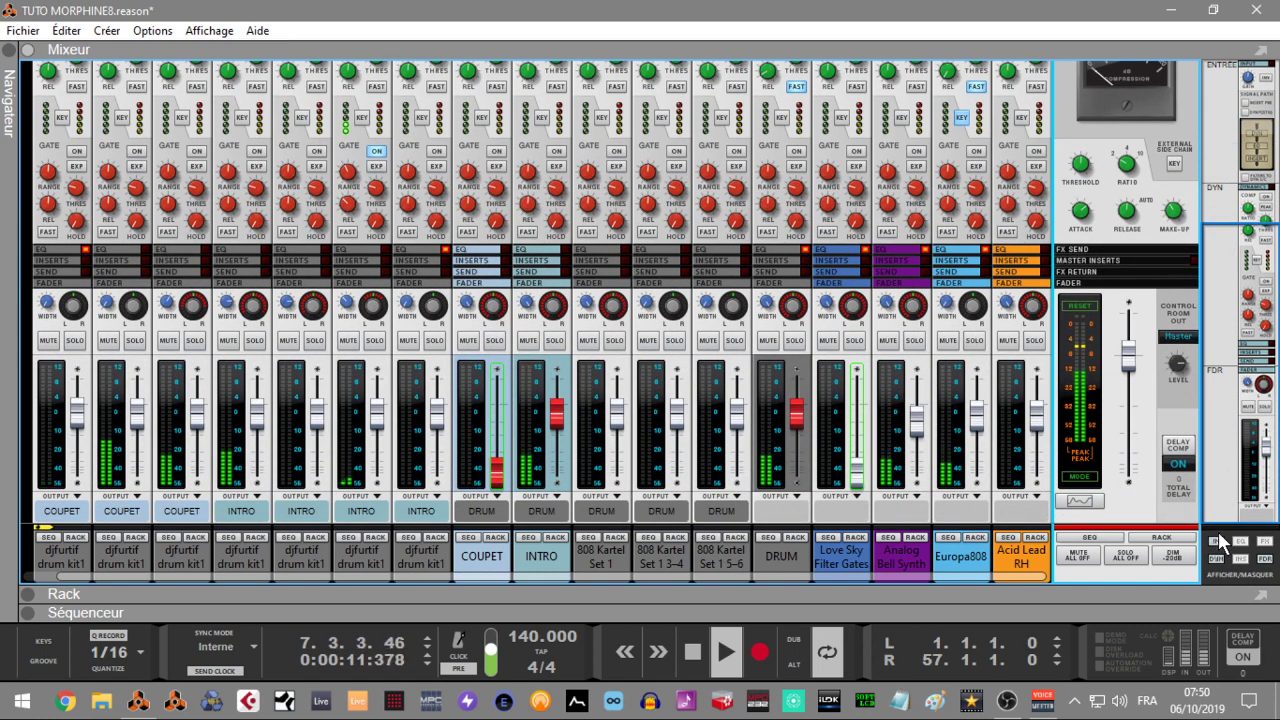
left_click(1217, 542)
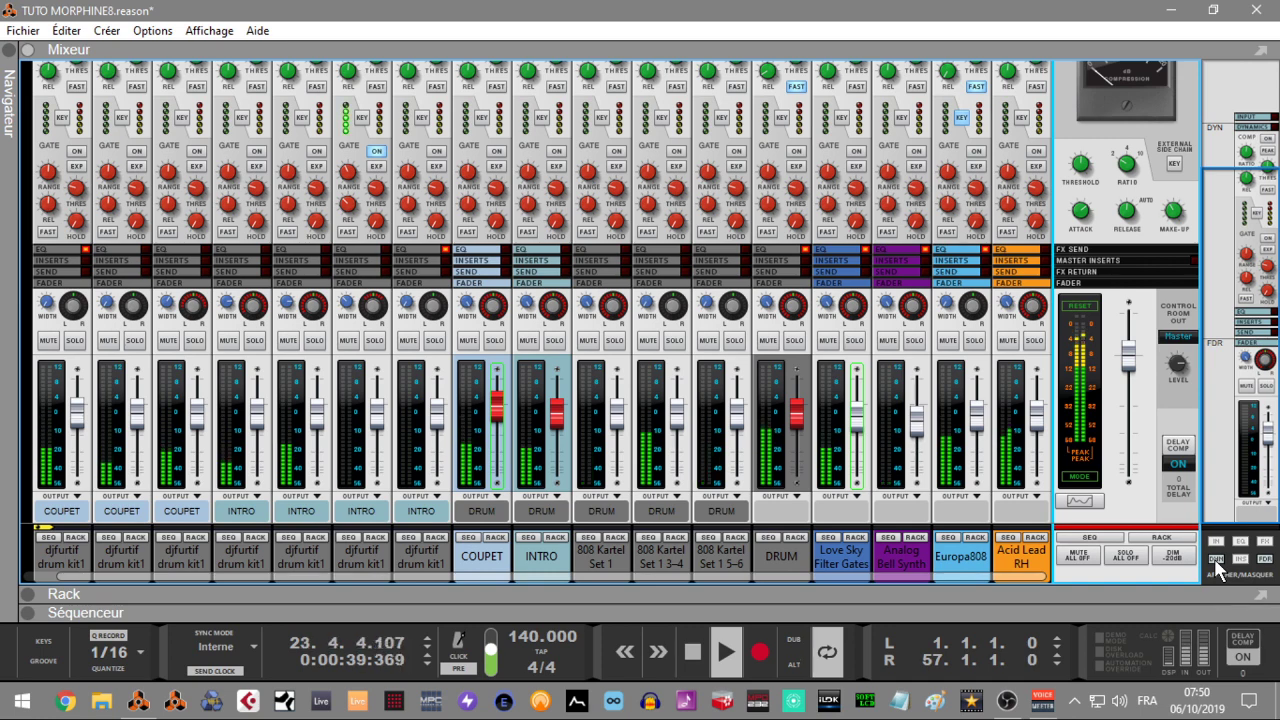
left_click(1215, 558)
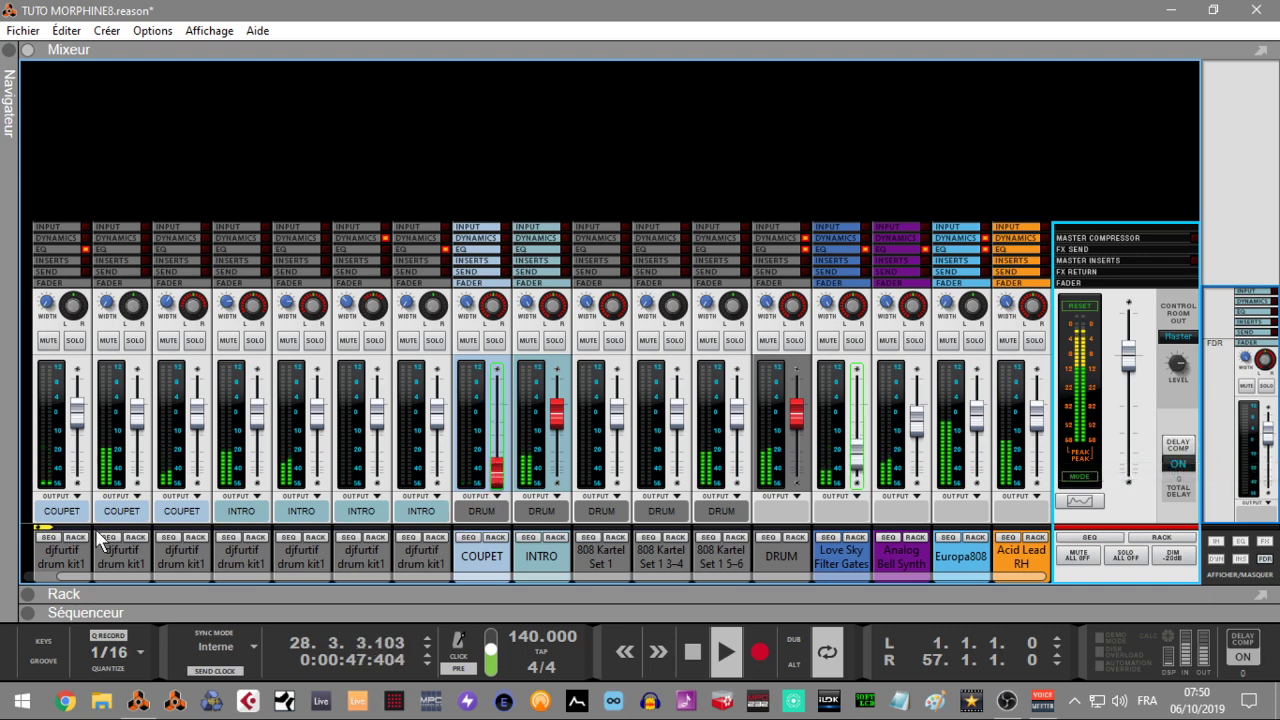
- Show the sequencer below the mixer and examine the automation options of the Europa808 channel's fader
left_click(33, 614)
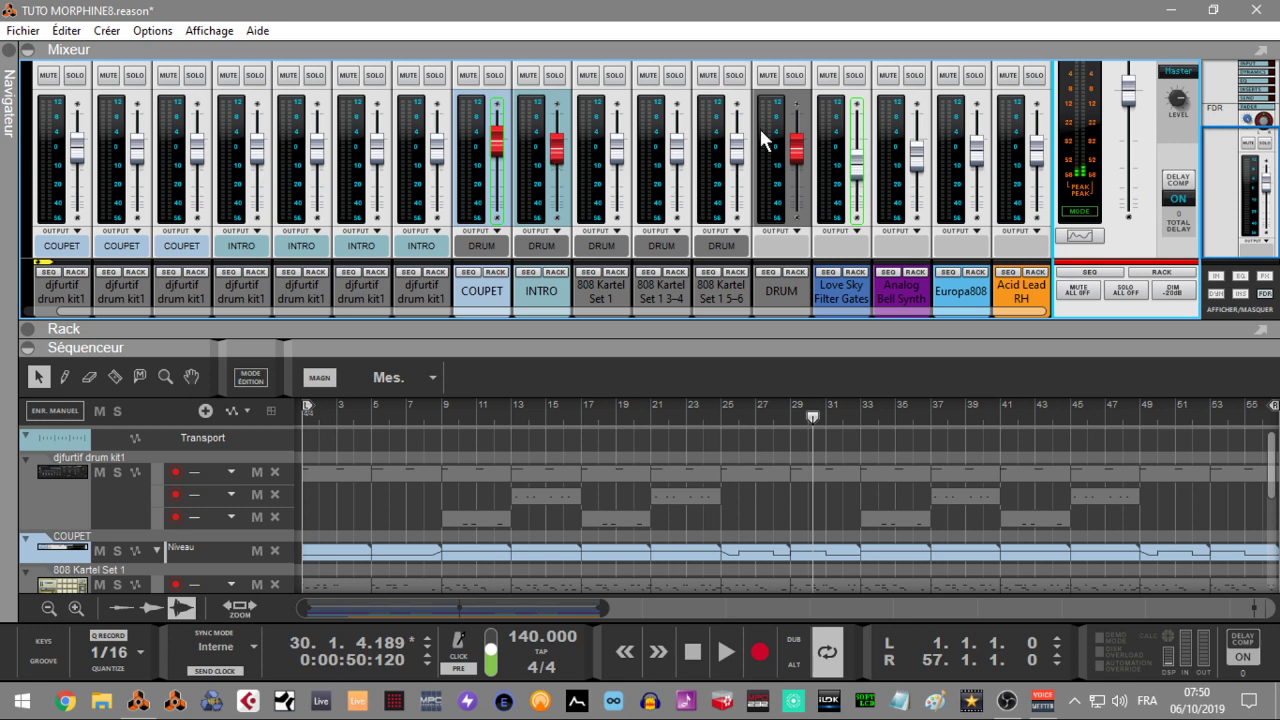
left_click(975, 147)
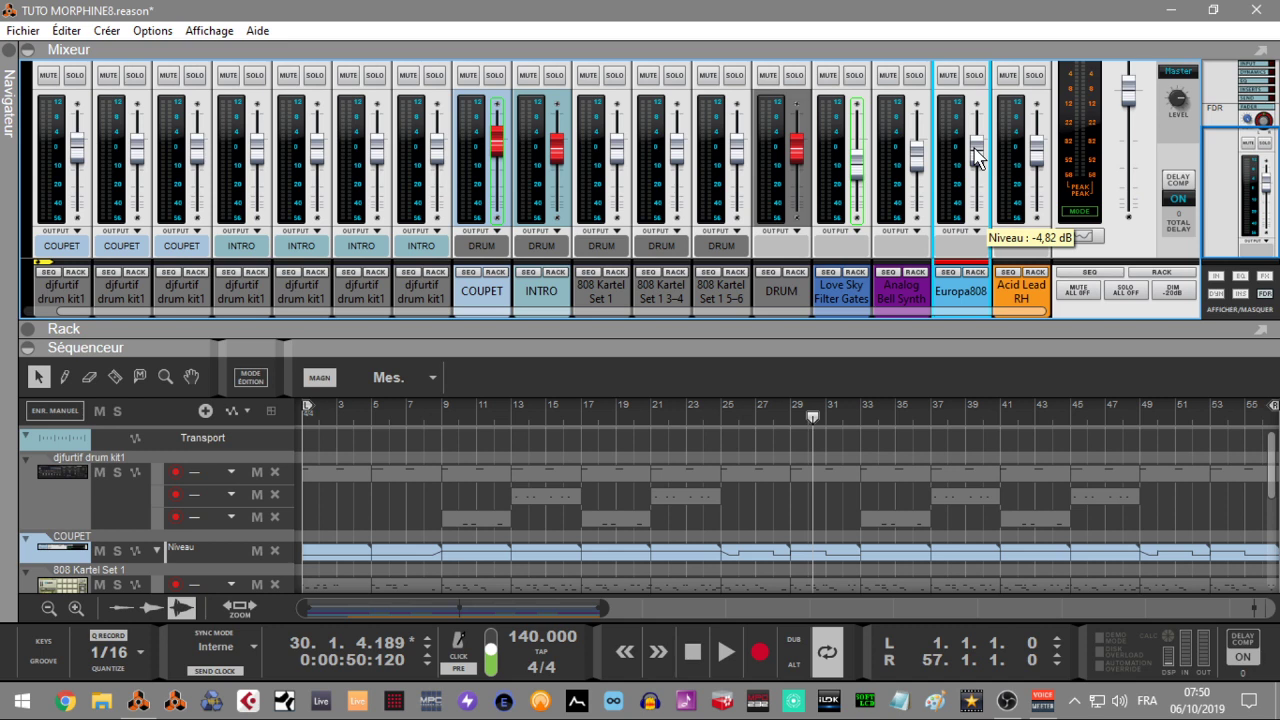
right_click(974, 150)
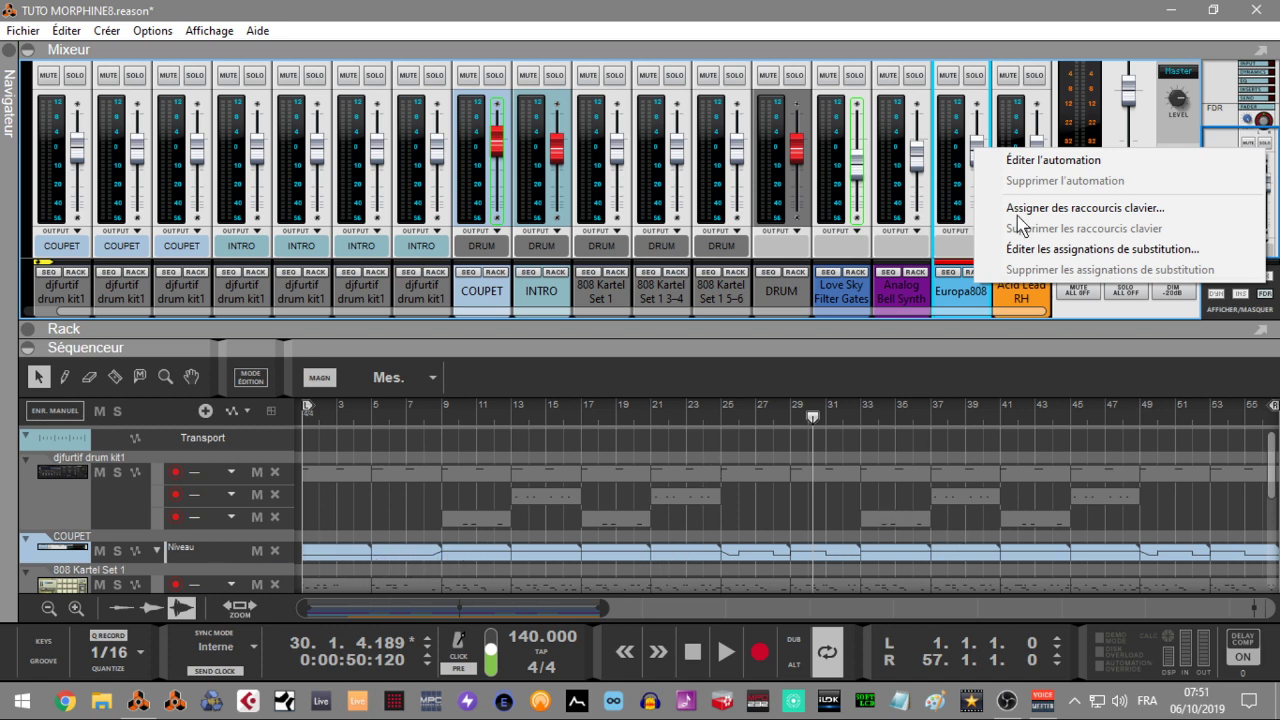
left_click(1076, 85)
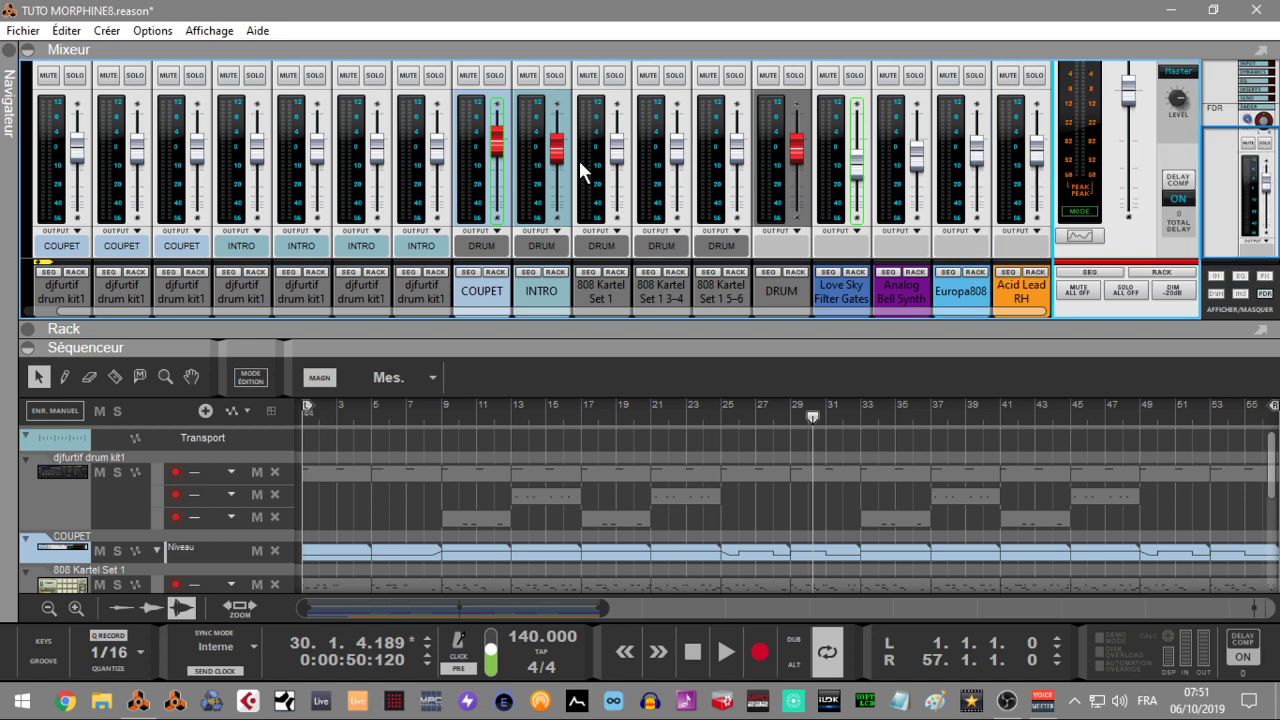
- Play the song from the start to about bar 5 while watching the mixer faders
key("KP_0")
key("space")
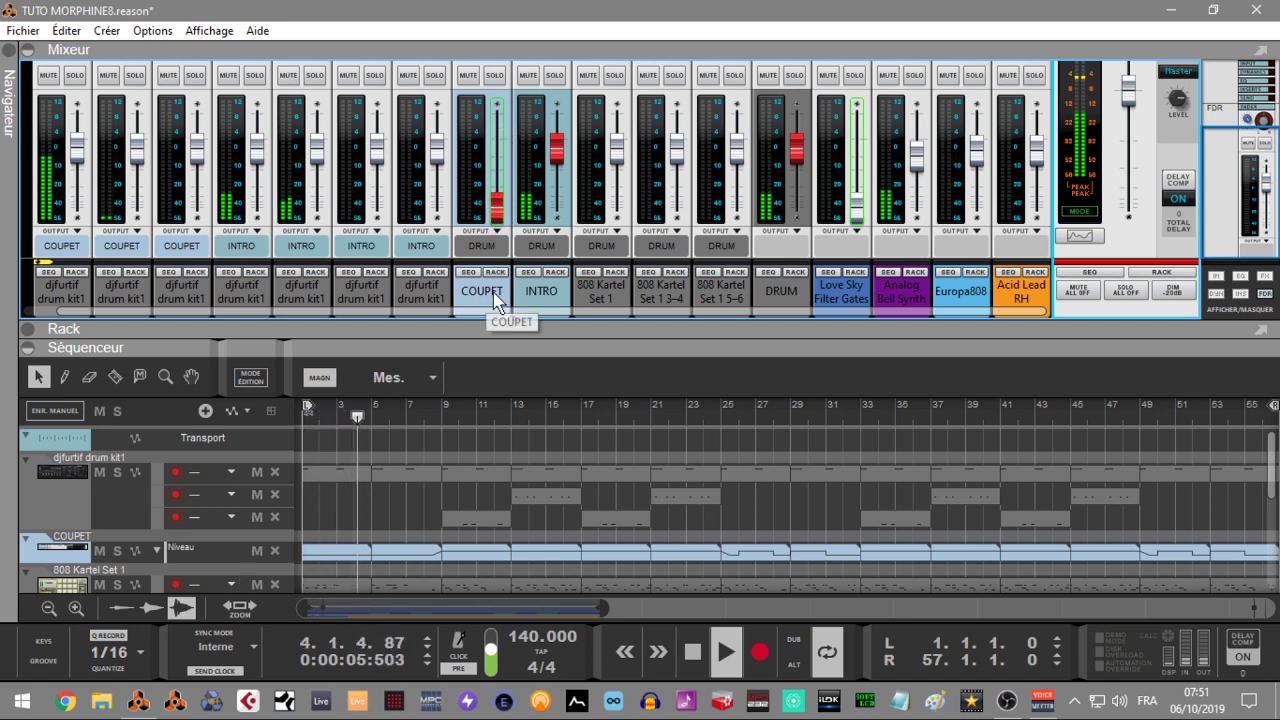
key("space")
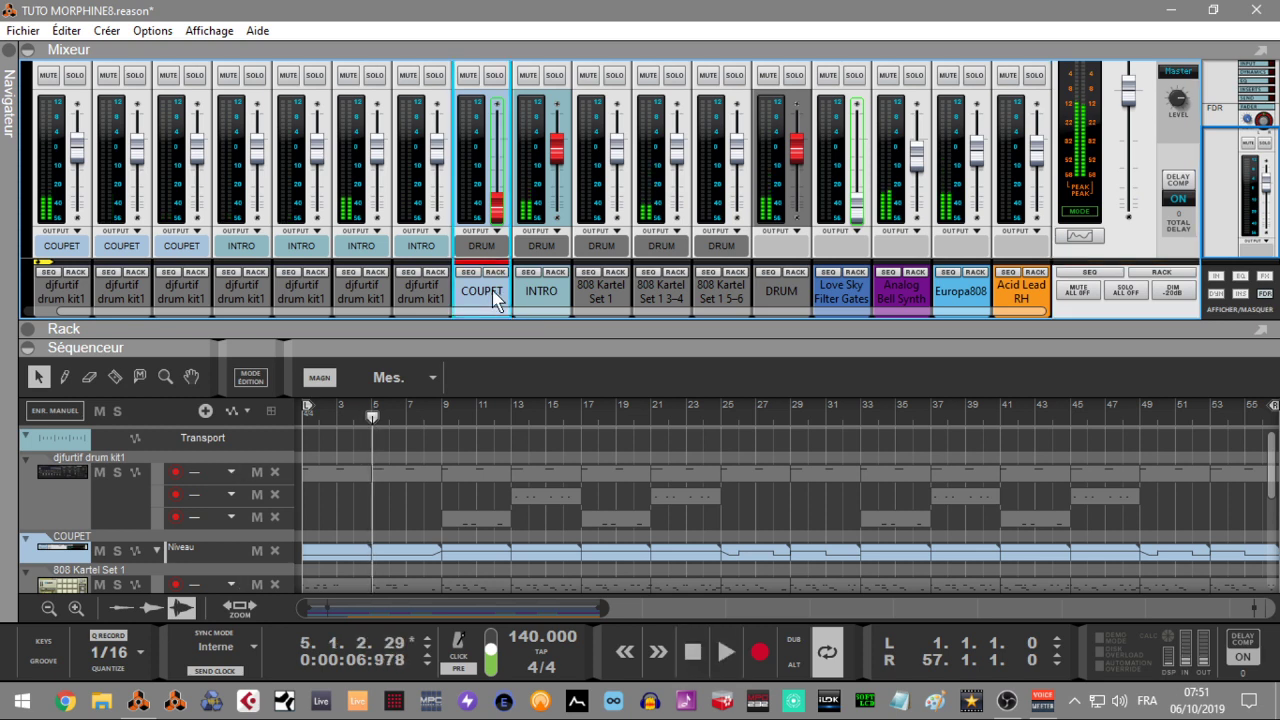
- Rename the COUPET mixer channel as COUPLET and resume playback to about bar 13
double_click(492, 293)
left_click(486, 291)
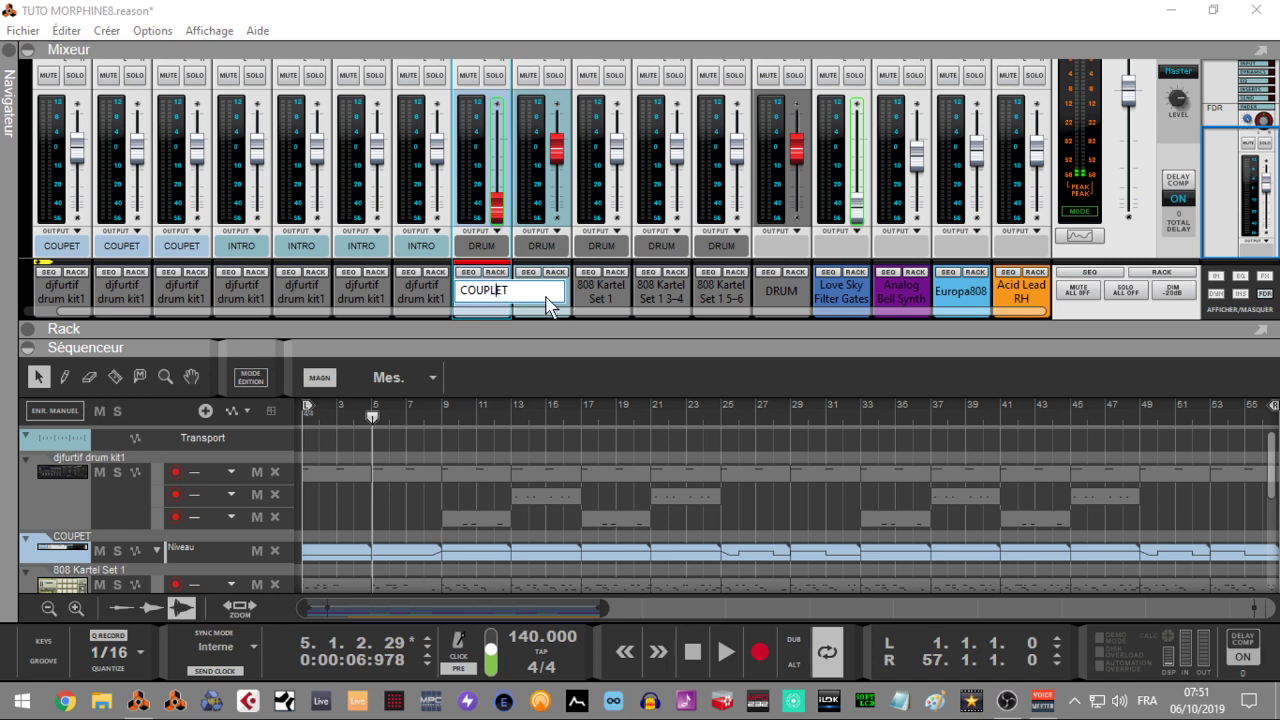
left_click(518, 320)
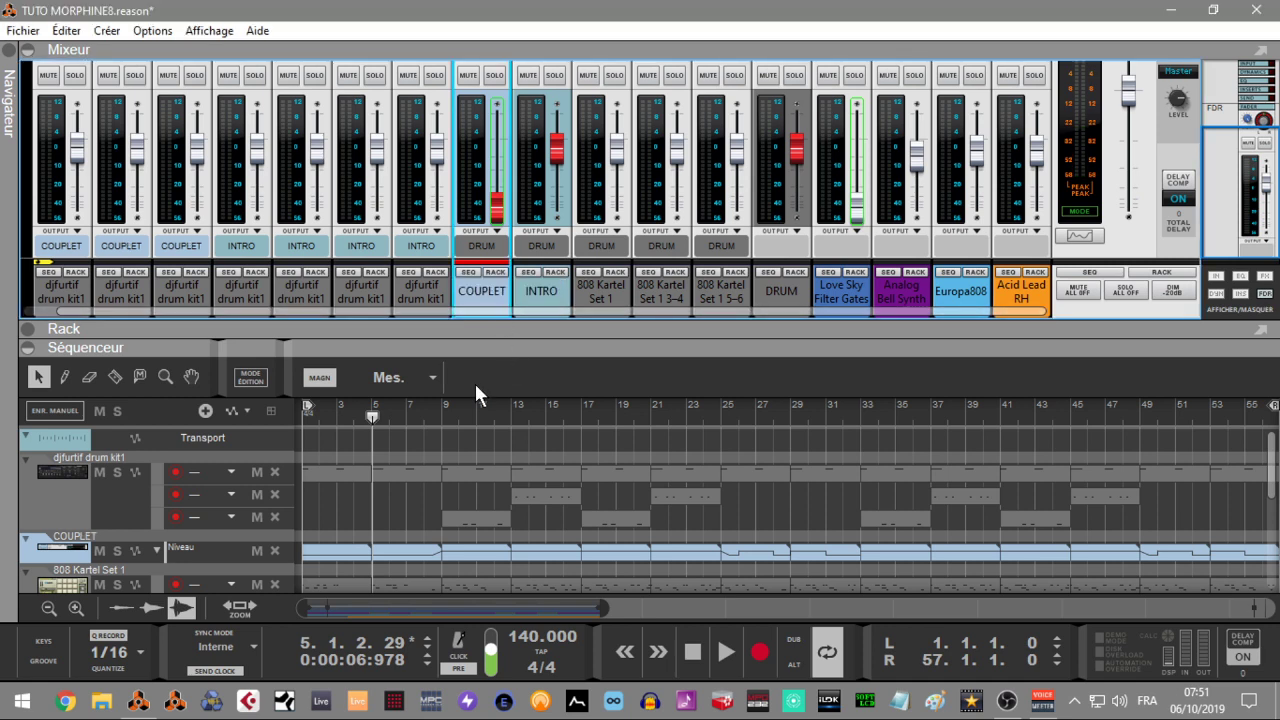
key("space")
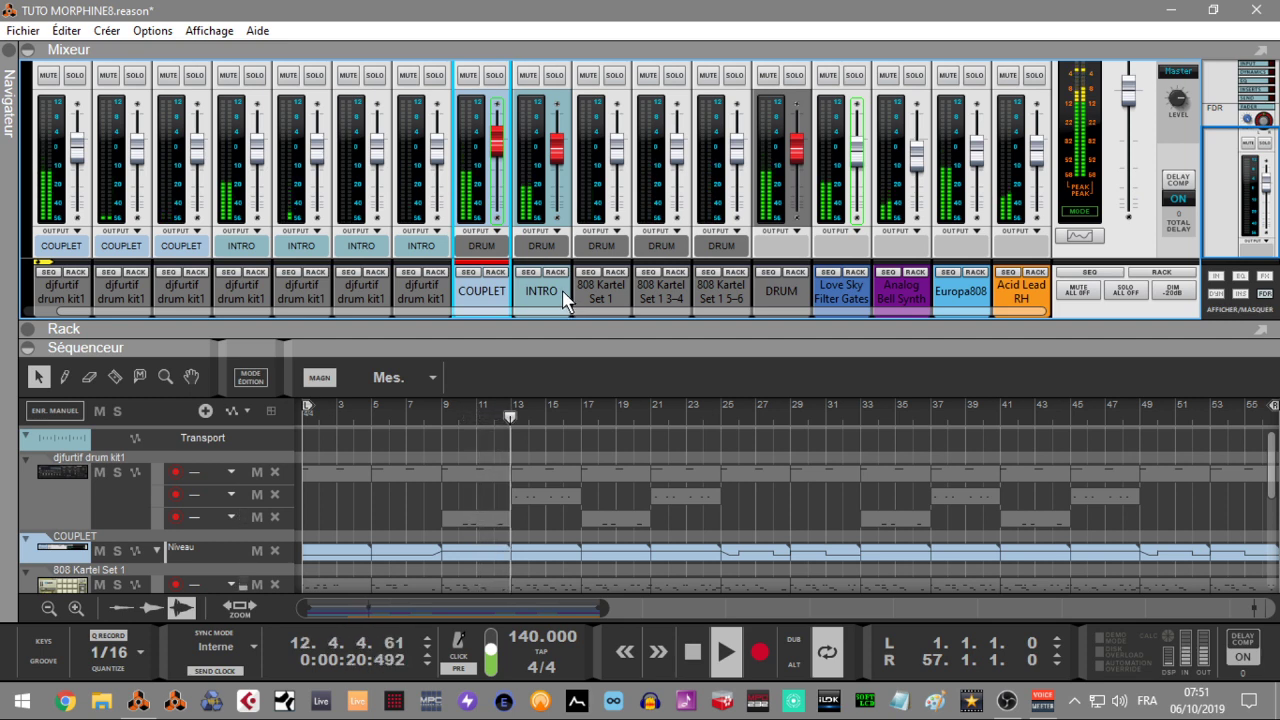
key("space")
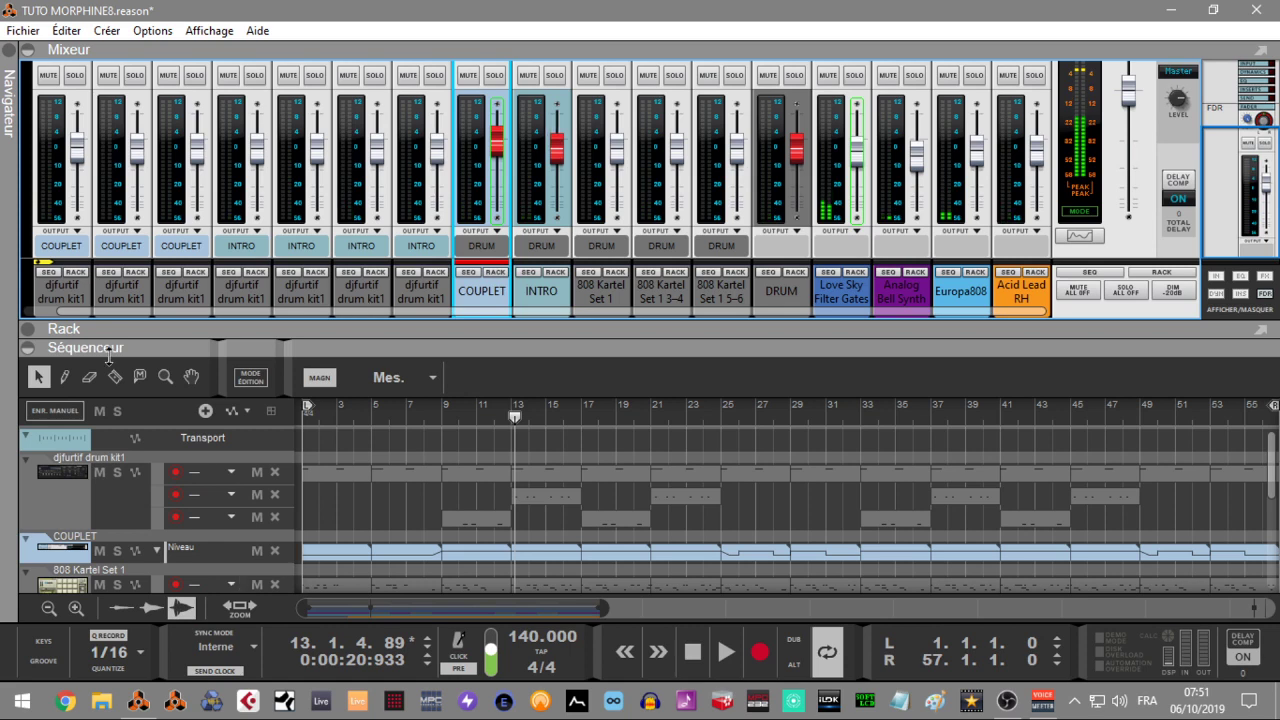
- Show only the rack, with the mixer and sequencer hidden, and solo the DRUM bus
left_click(30, 329)
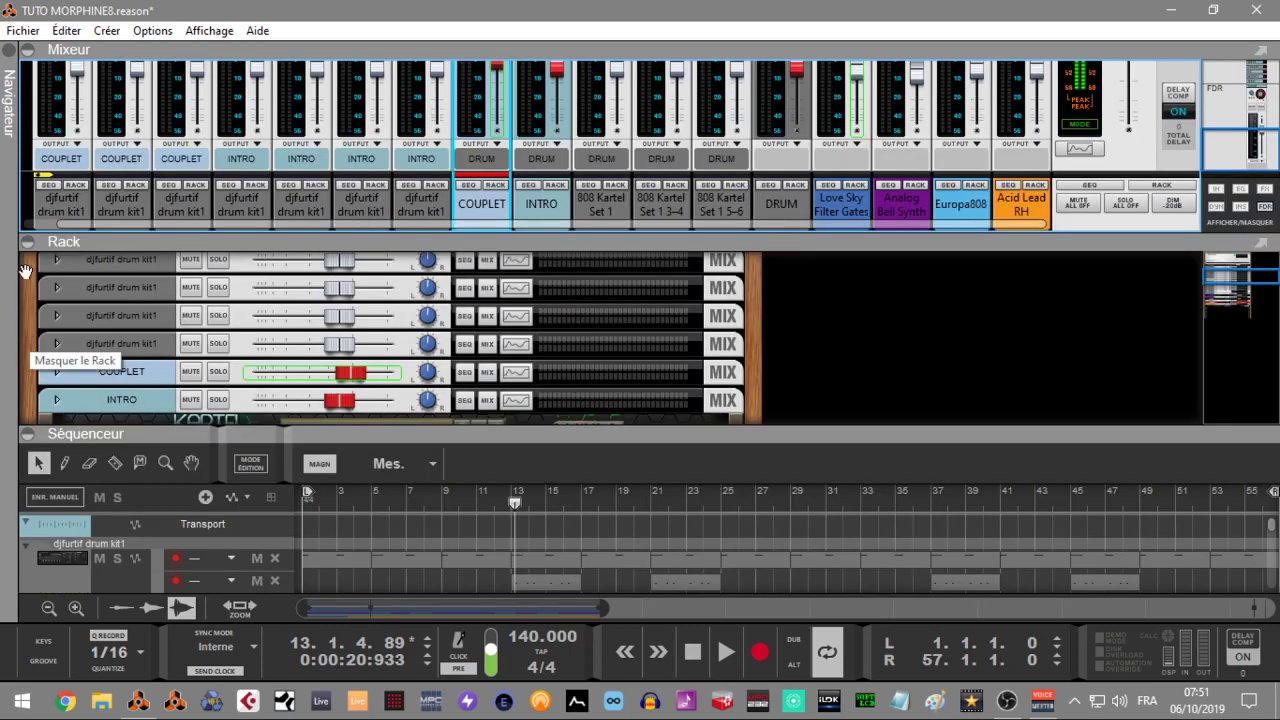
left_click(33, 49)
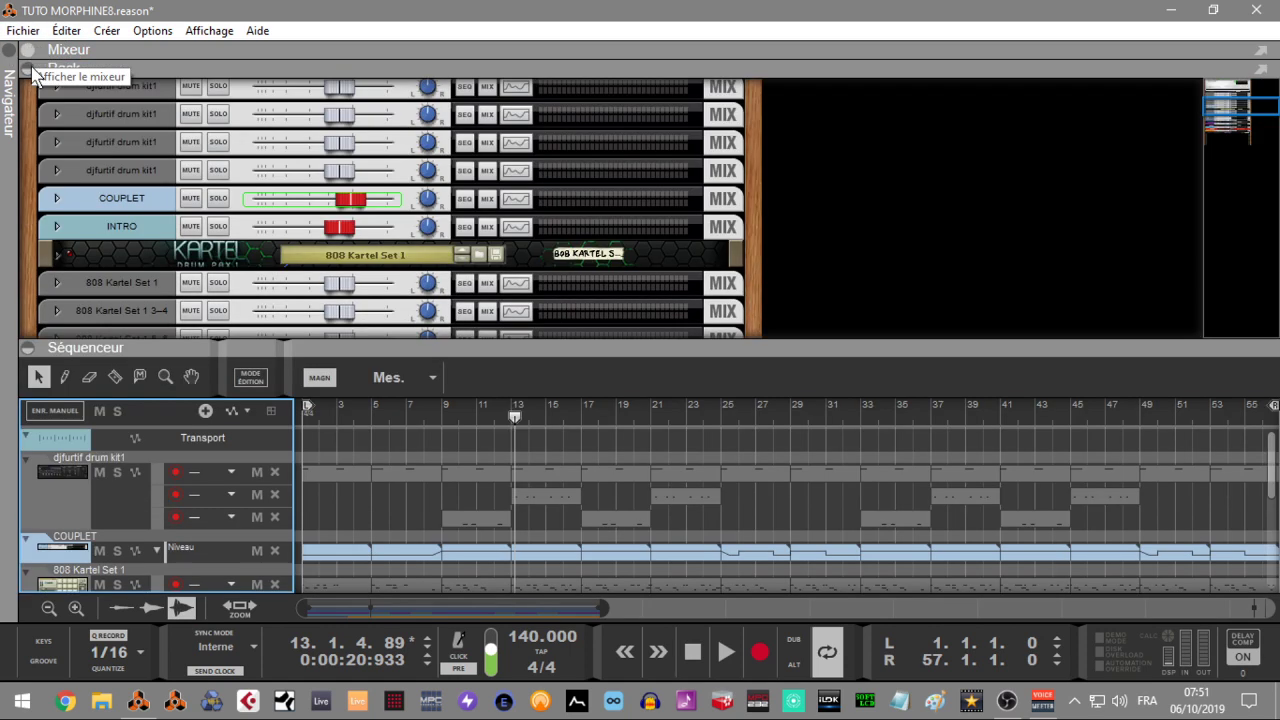
left_click(27, 346)
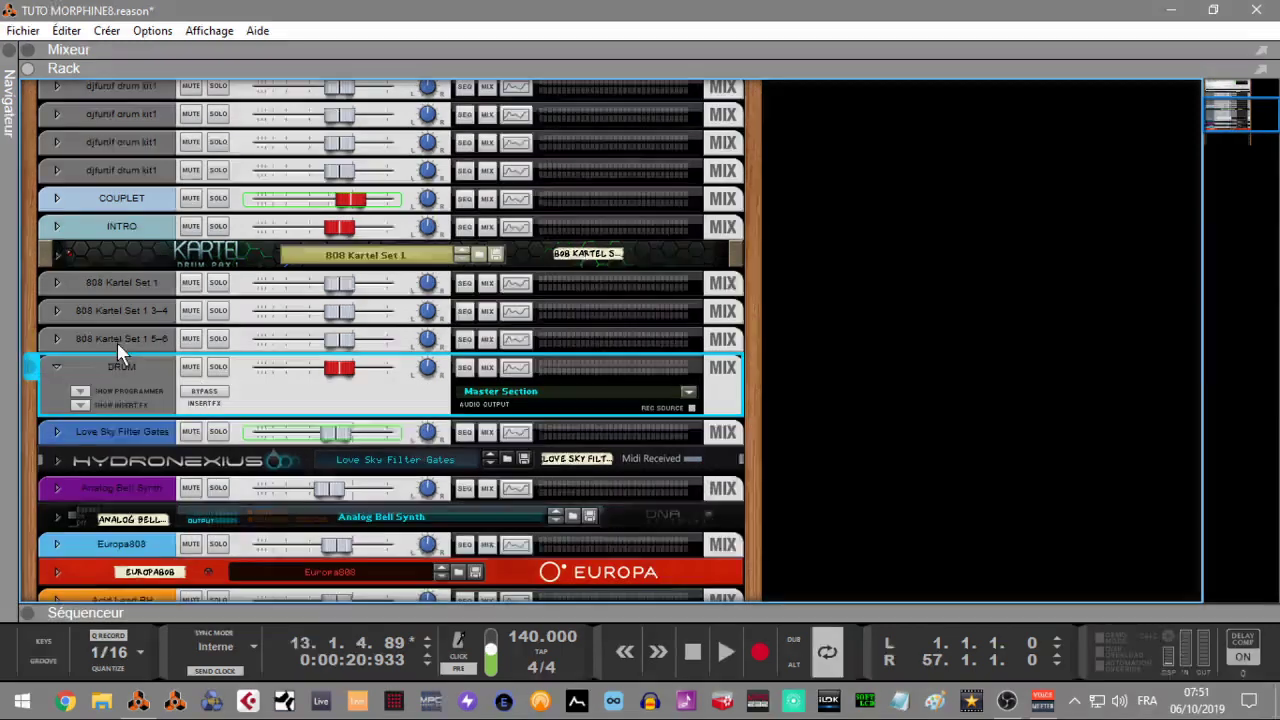
left_click(218, 367)
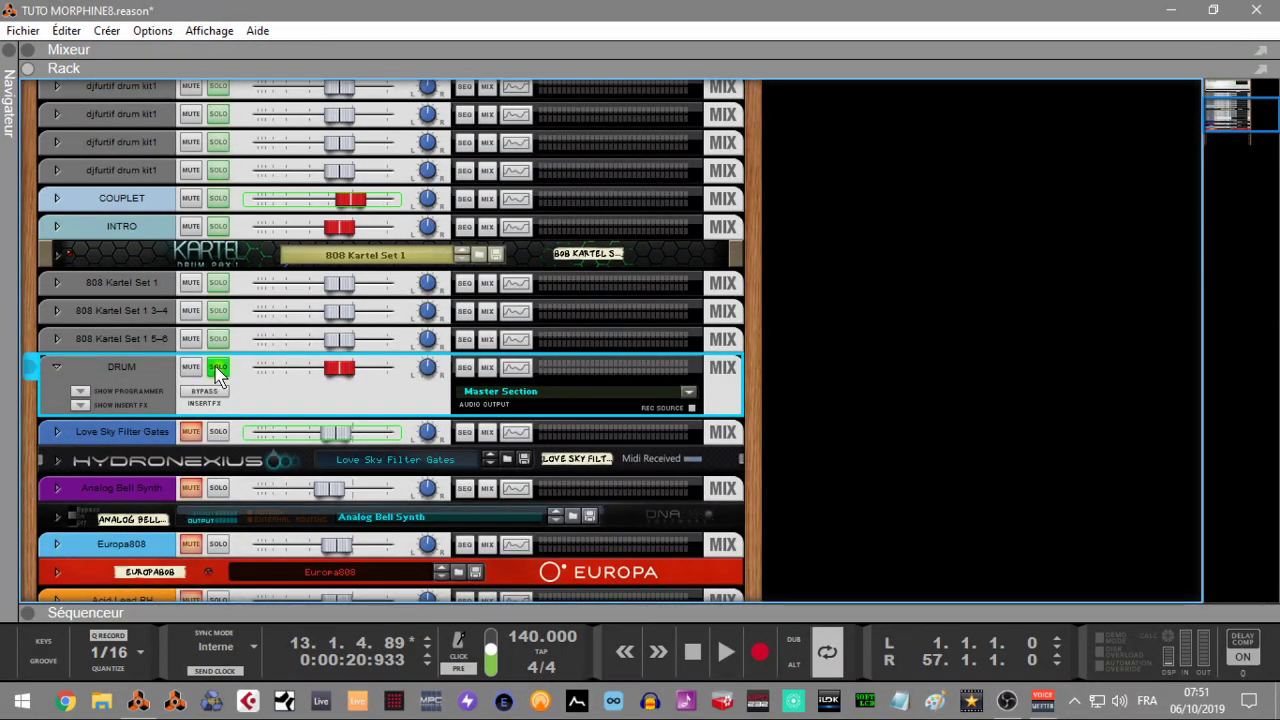
- Unfold the Morphine 8 and 808 Kartel devices in the rack and examine them with their soloed mix channels
left_click_drag(1214, 104, 1218, 95)
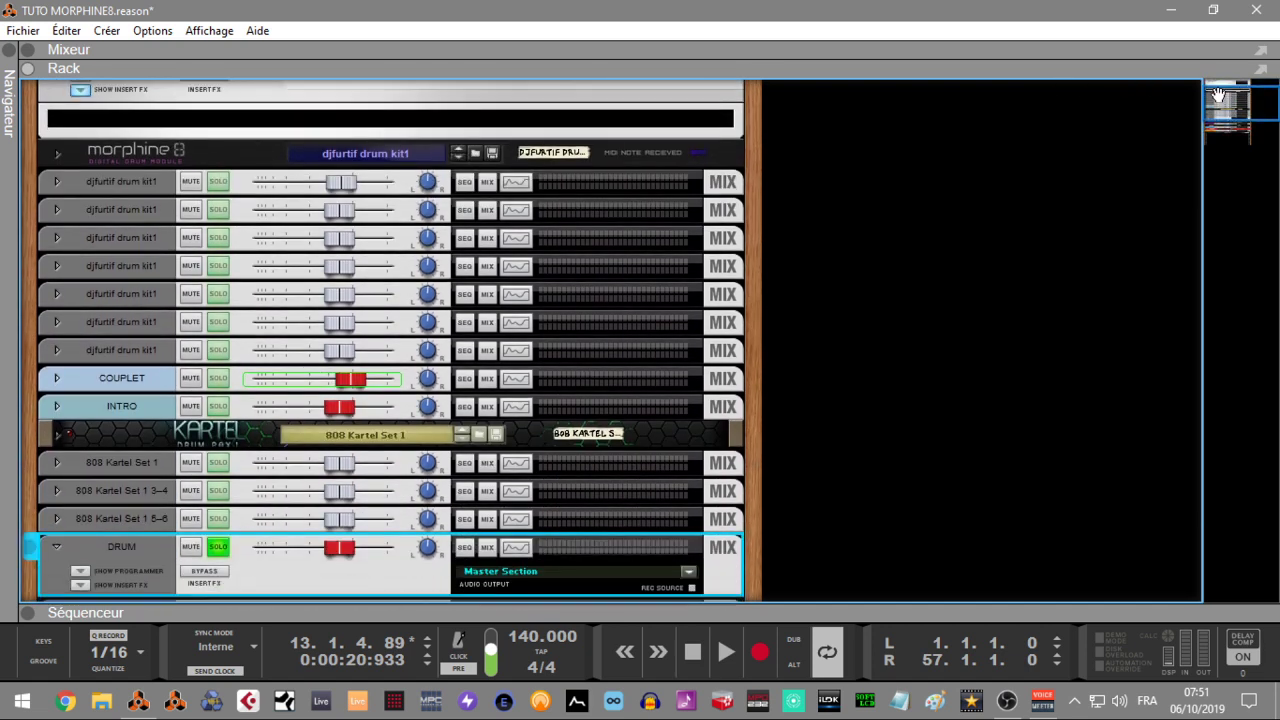
left_click(57, 154)
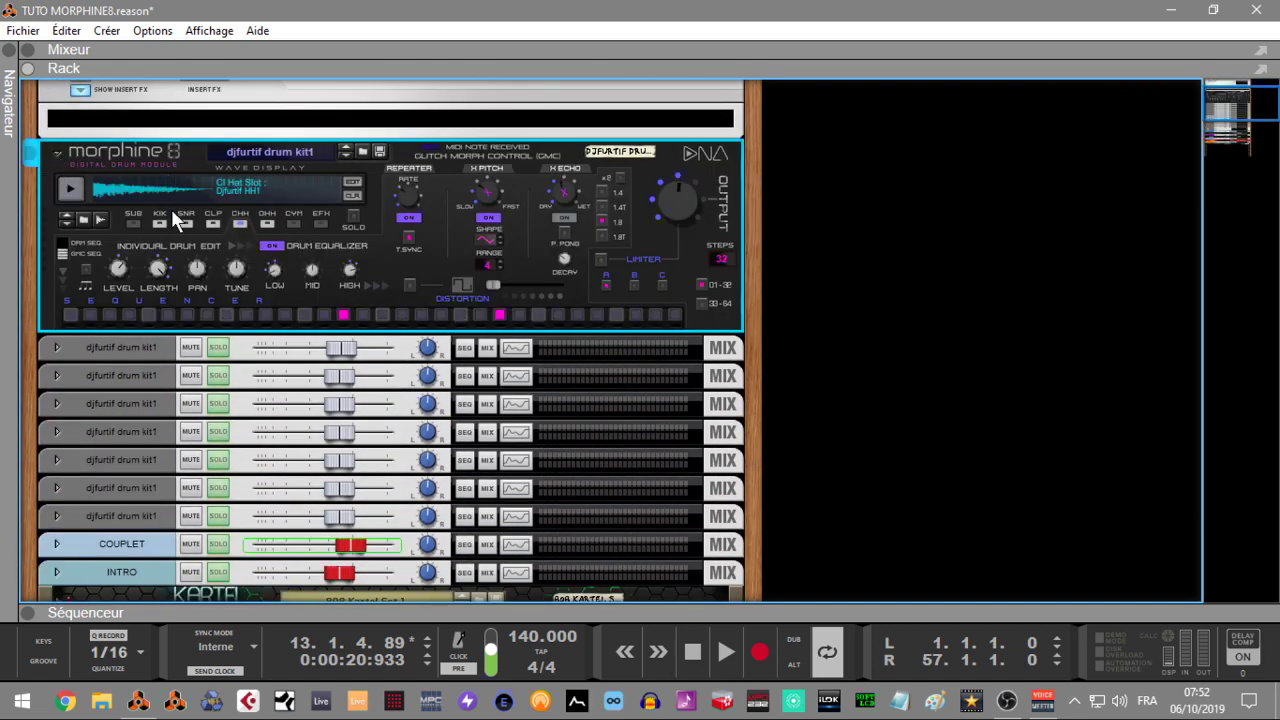
left_click_drag(1200, 108, 1215, 127)
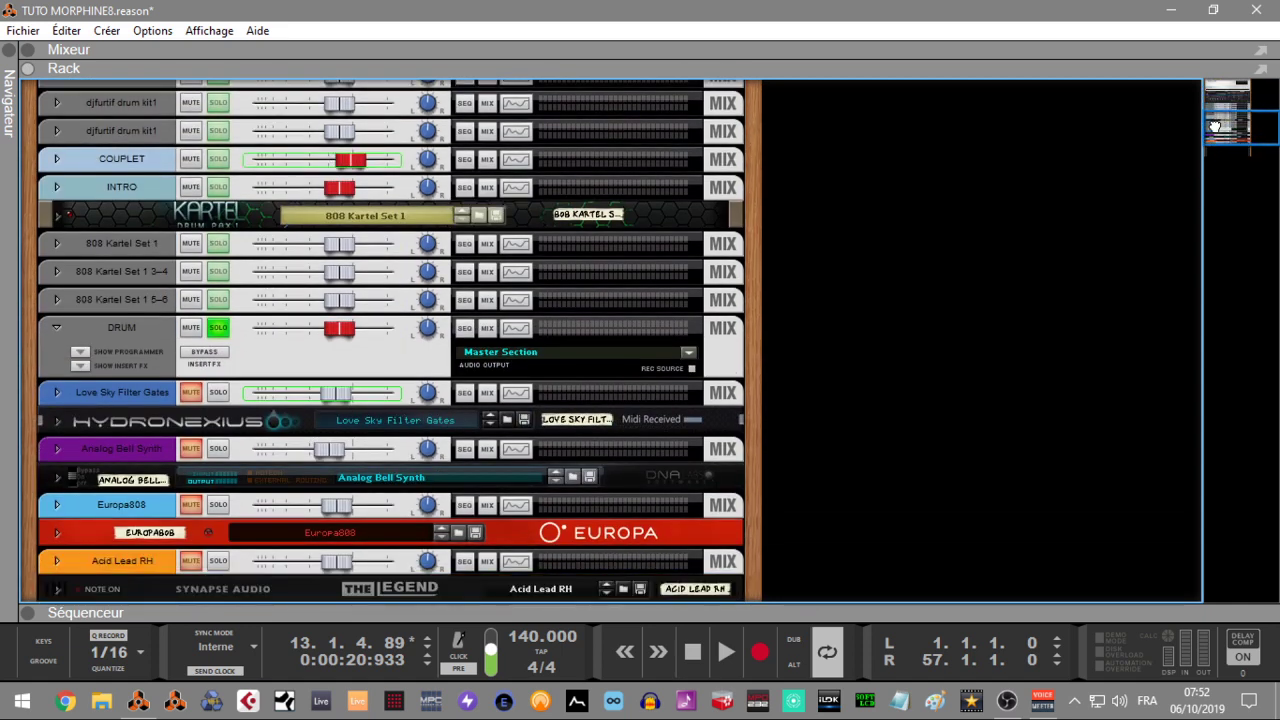
left_click(55, 213)
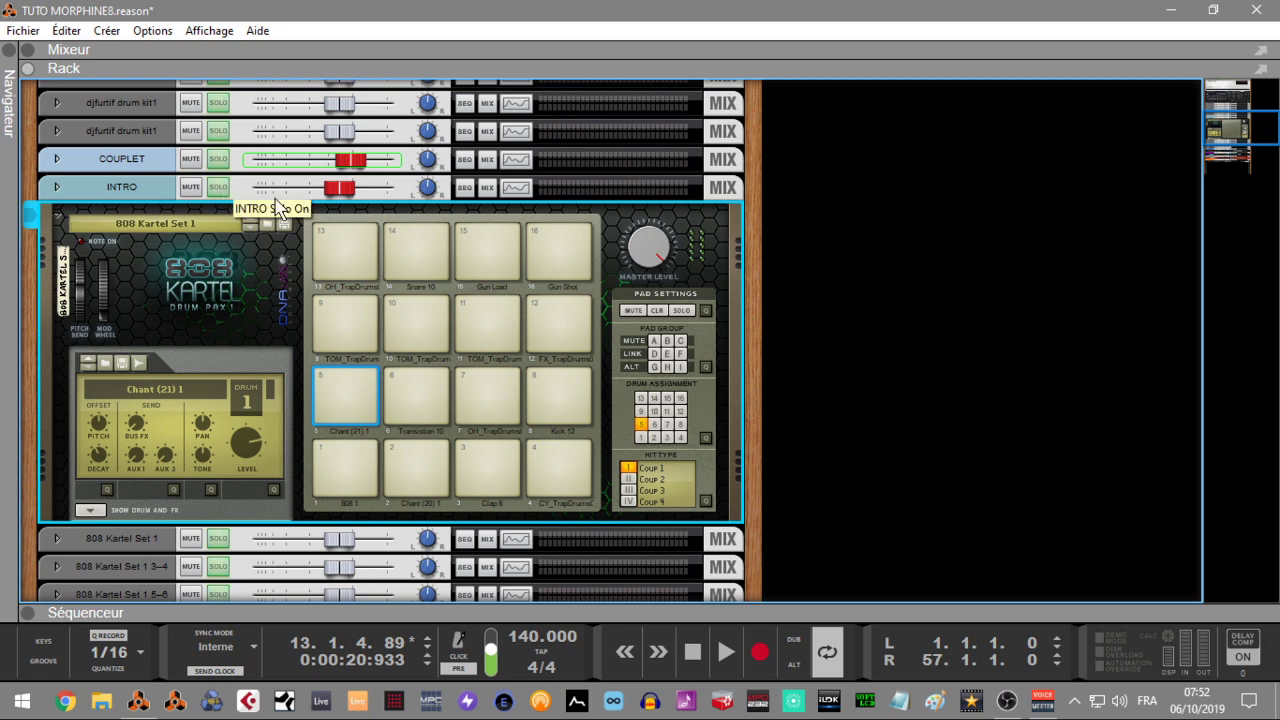
left_click_drag(1222, 132, 1221, 126)
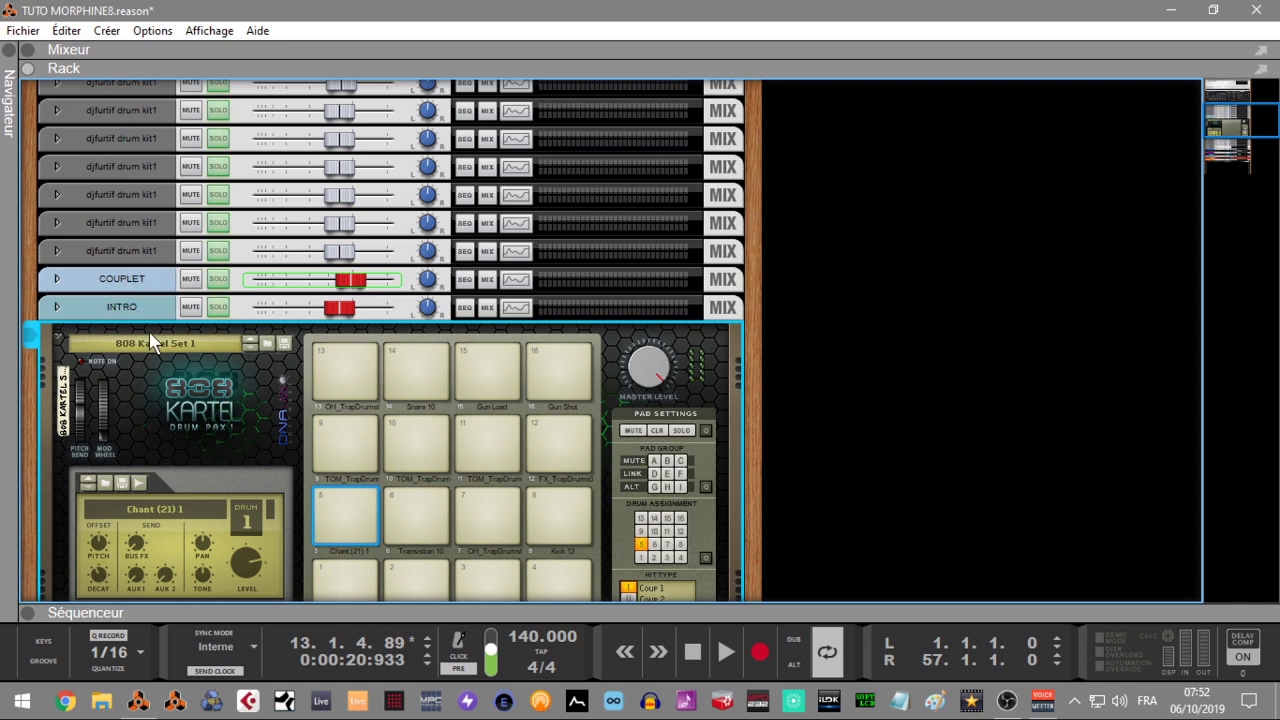
left_click_drag(1231, 126, 1220, 151)
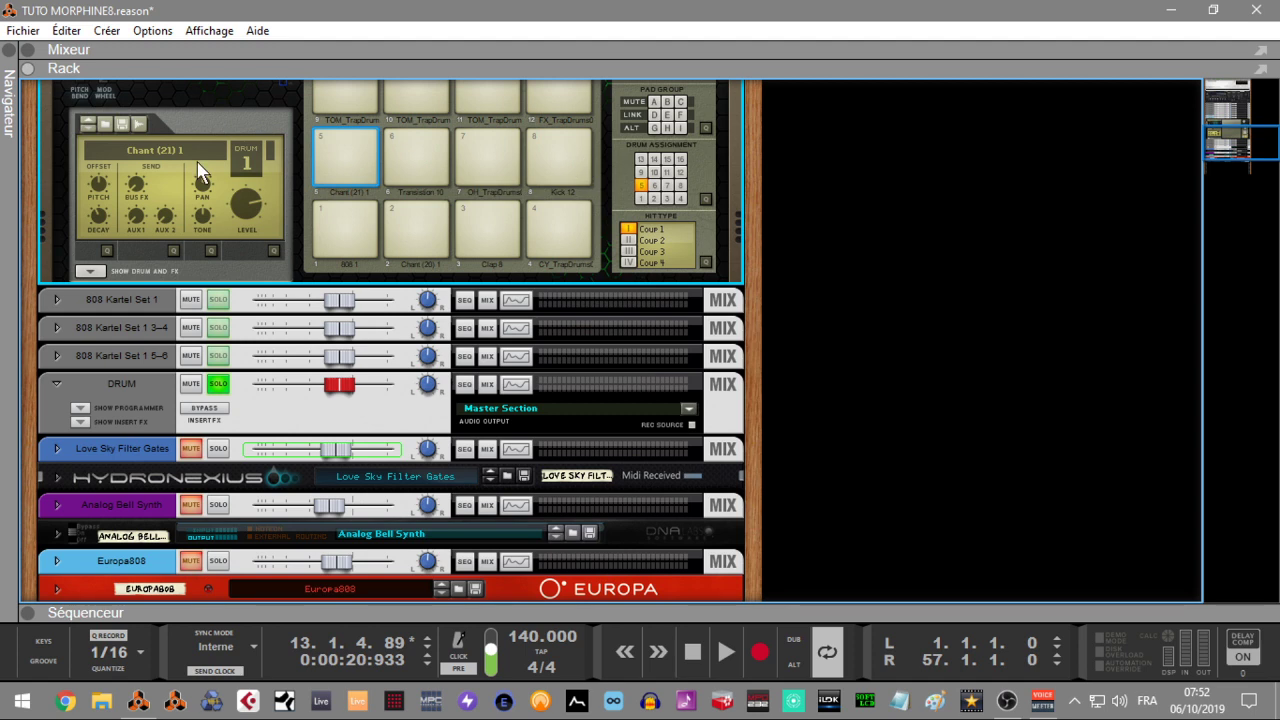
- Show the mixer and examine the output routing options of two djfurtif drum kit1 channels and the INTRO bus
key("F5")
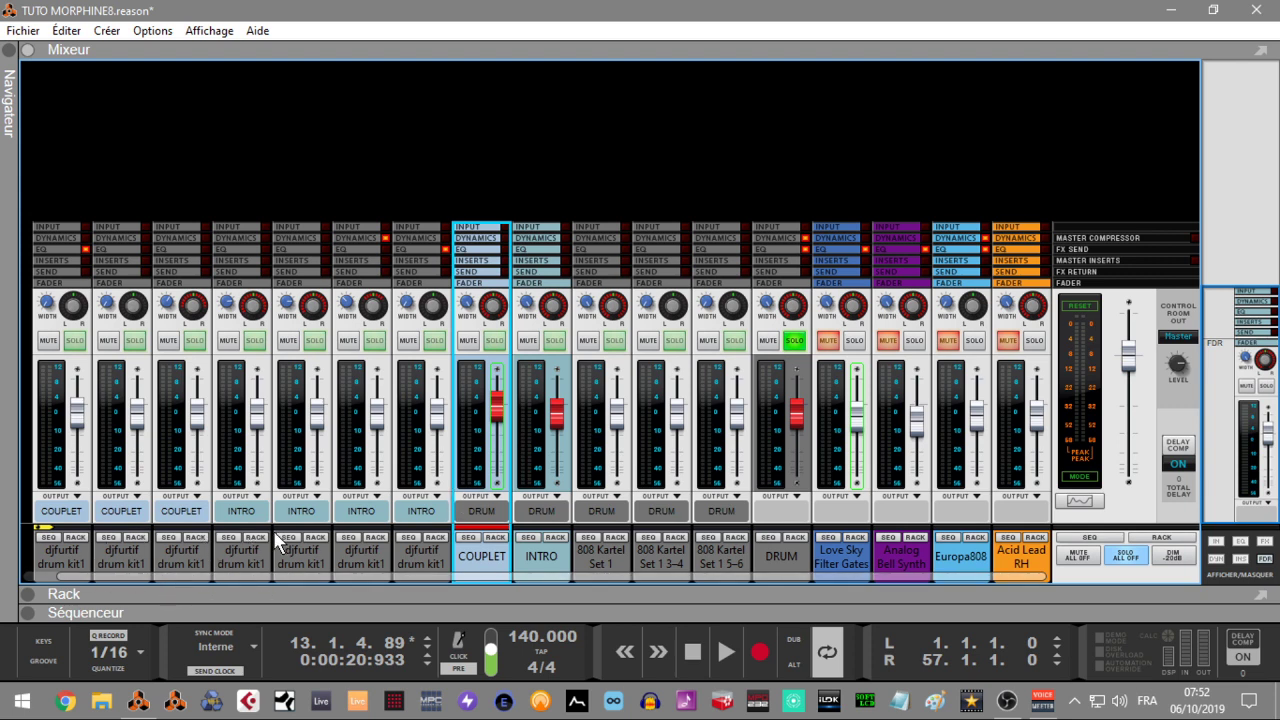
left_click(381, 507)
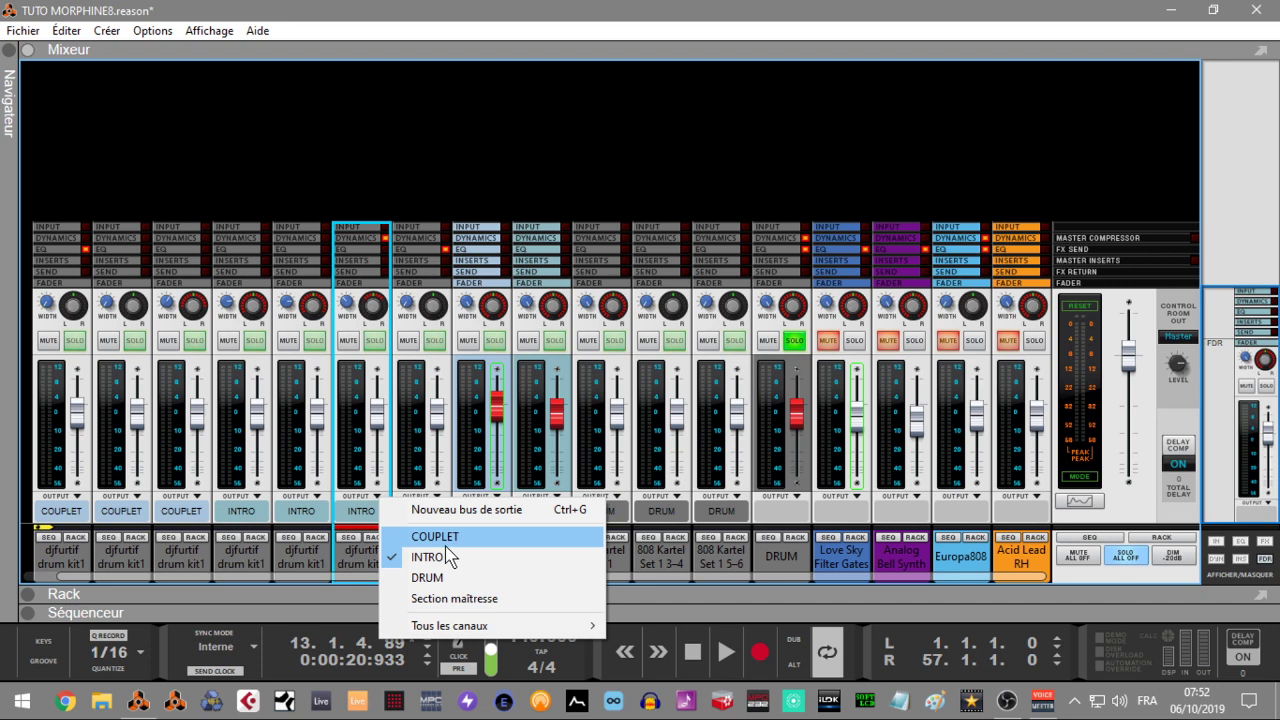
left_click(234, 514)
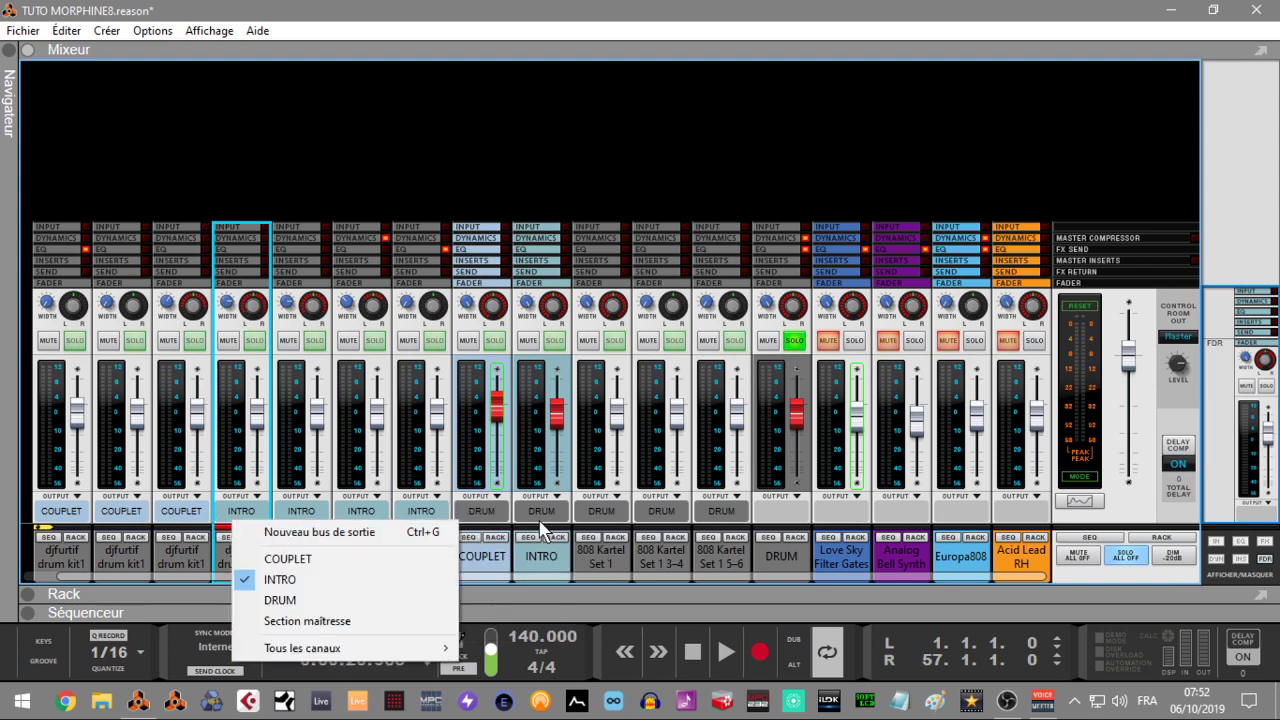
left_click(535, 517)
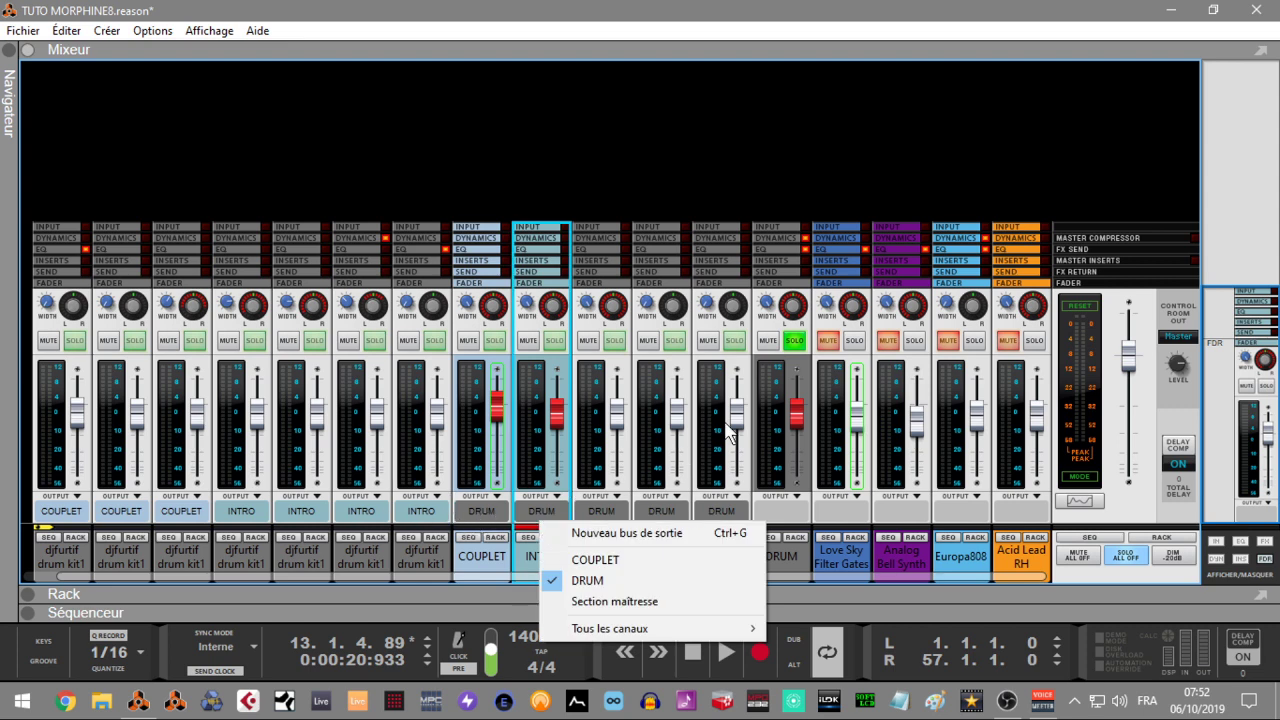
- Switch the DRUM bus solo off and back on, and play the song from the start
left_click(795, 341)
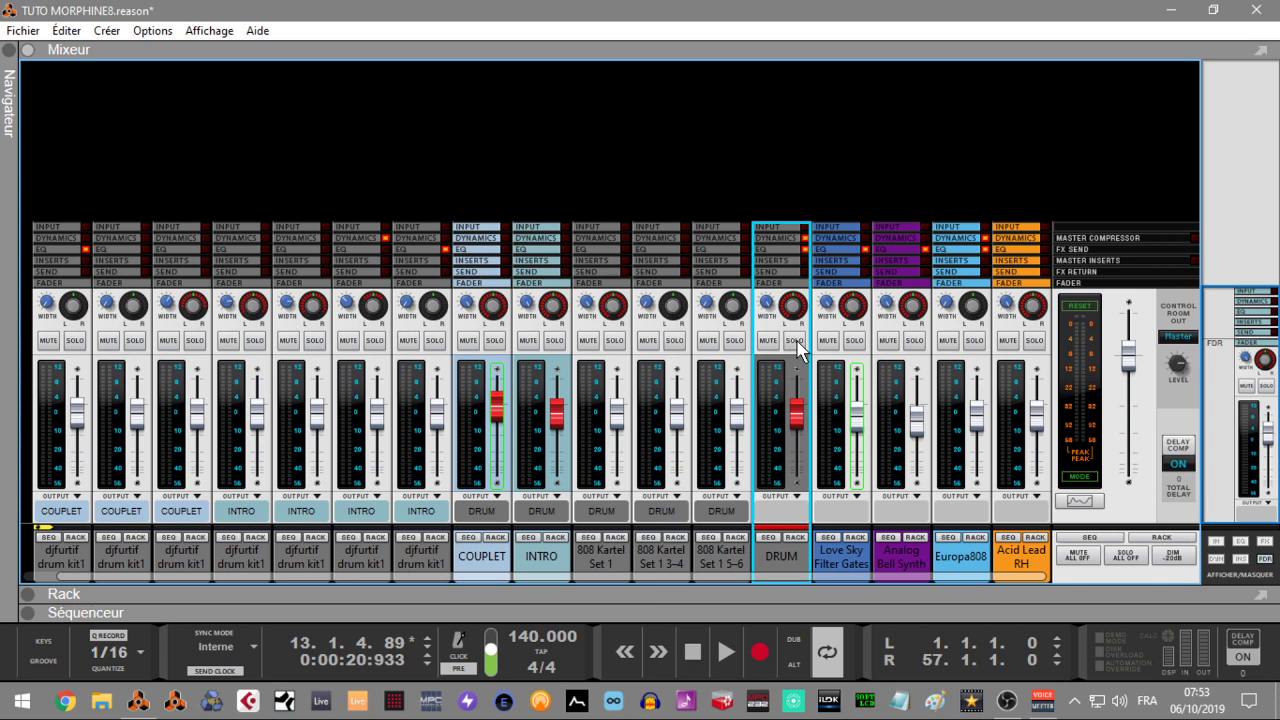
left_click(795, 341)
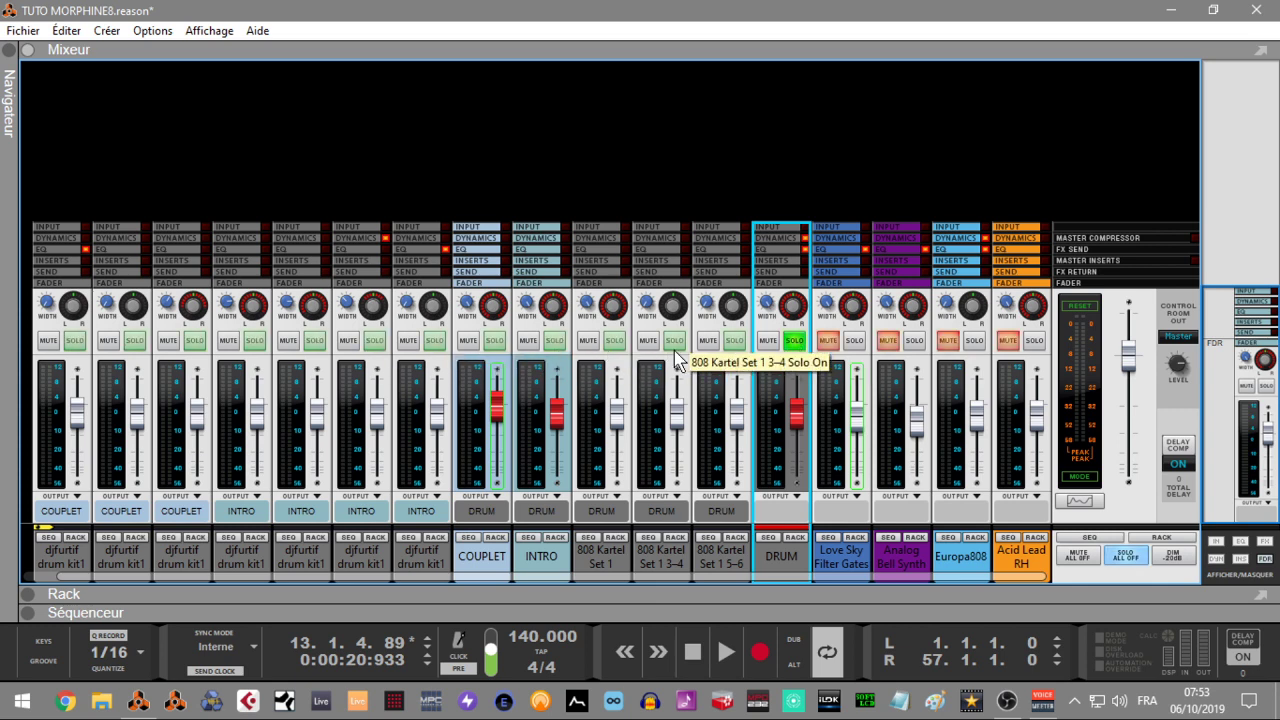
key("KP_0")
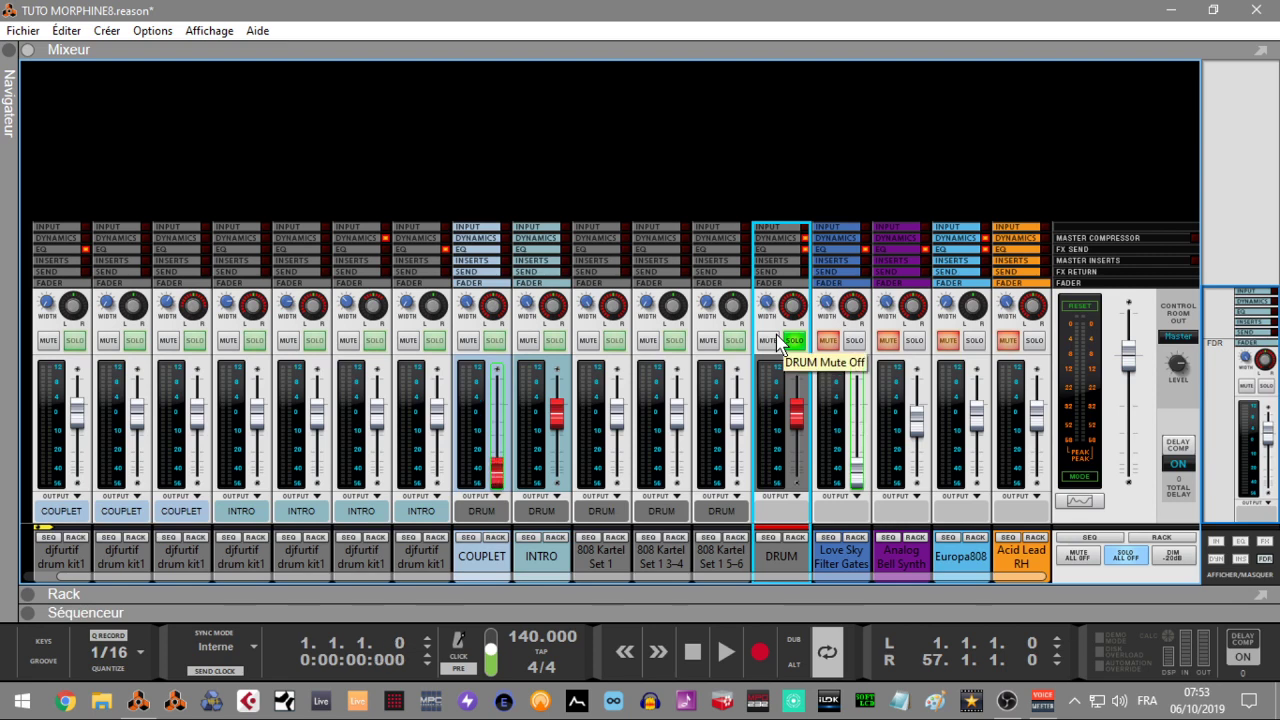
key("space")
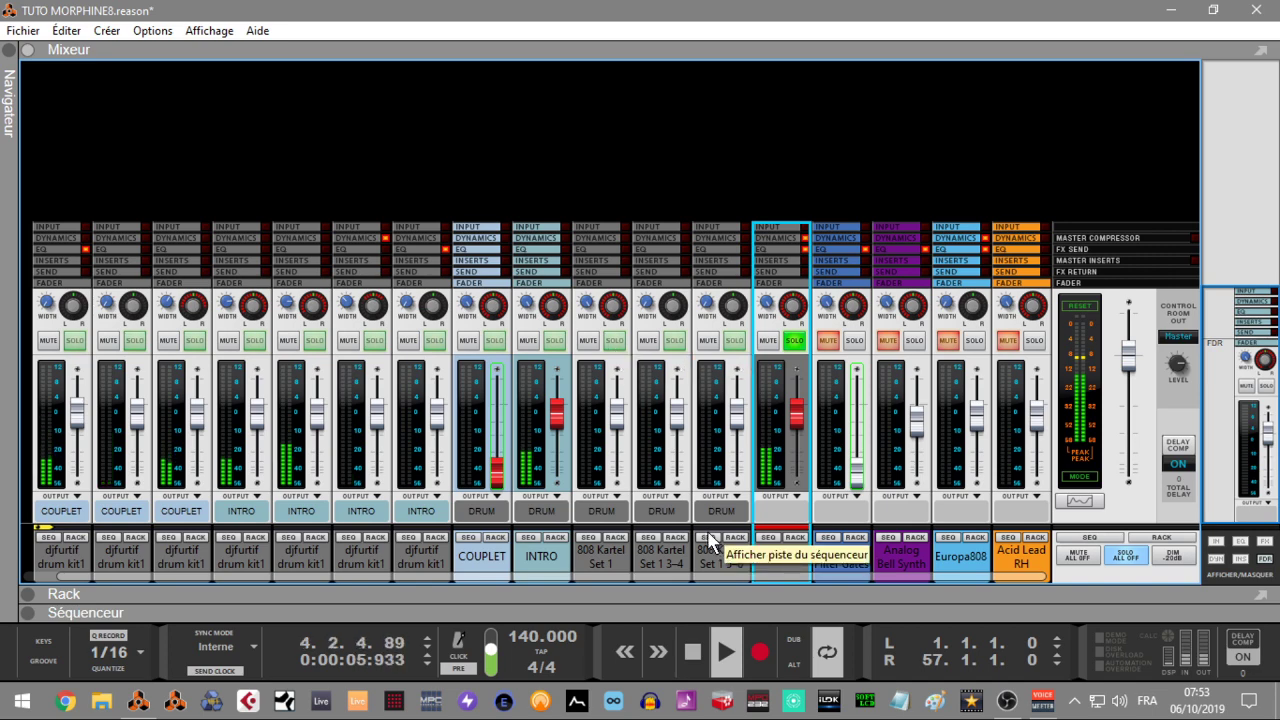
- Show the rack below the mixer, bring Morphine 8 into view and stop playback at about bar 15
left_click(28, 594)
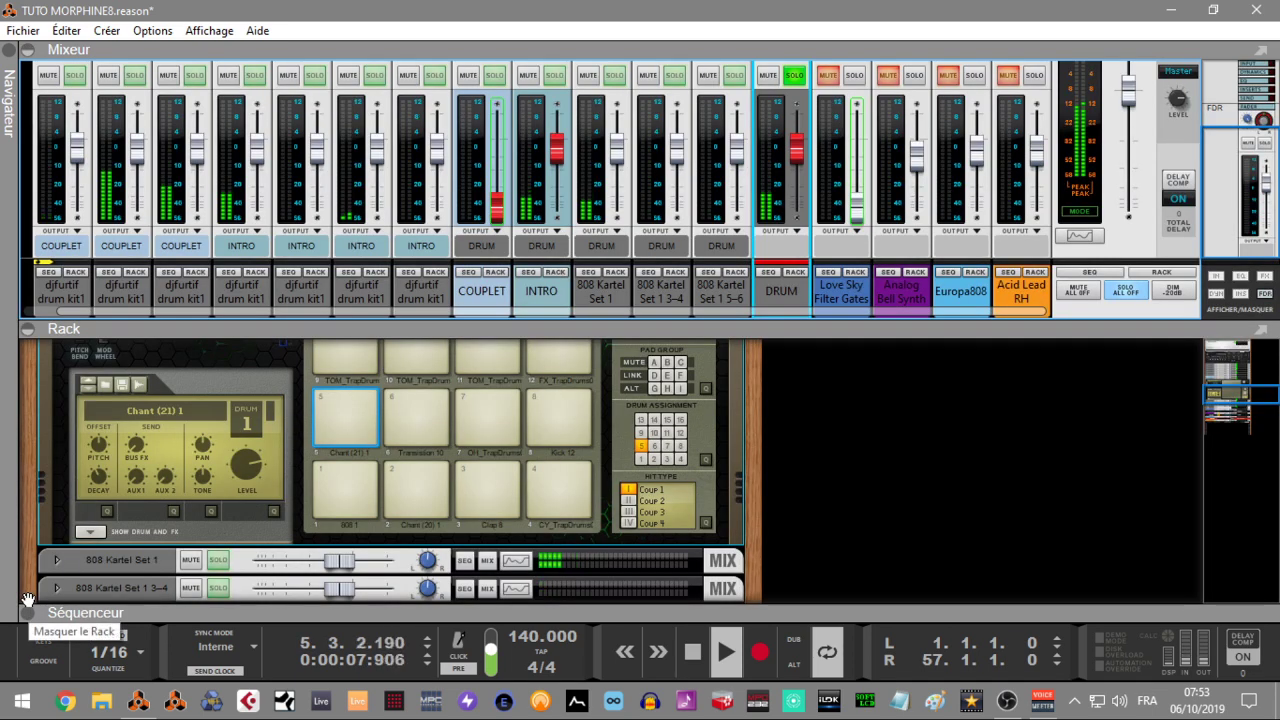
left_click_drag(1215, 395, 1227, 355)
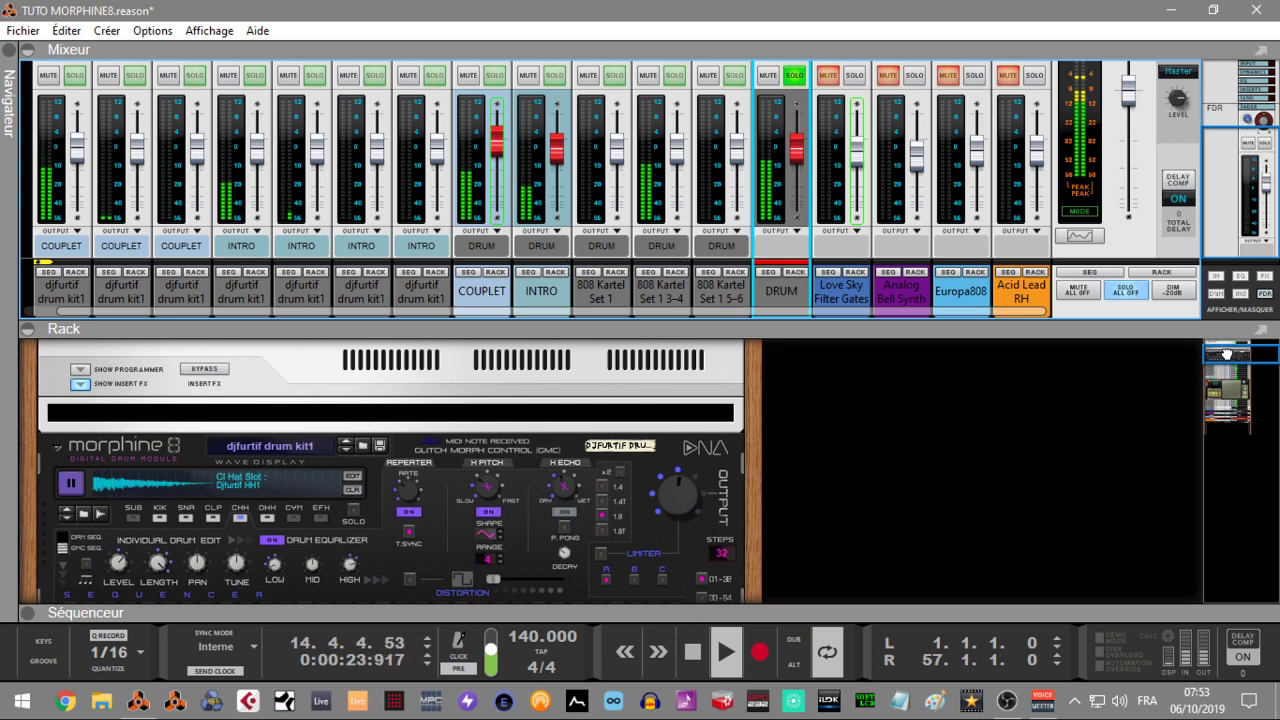
scroll(1227, 353, "down", 1)
key("space")
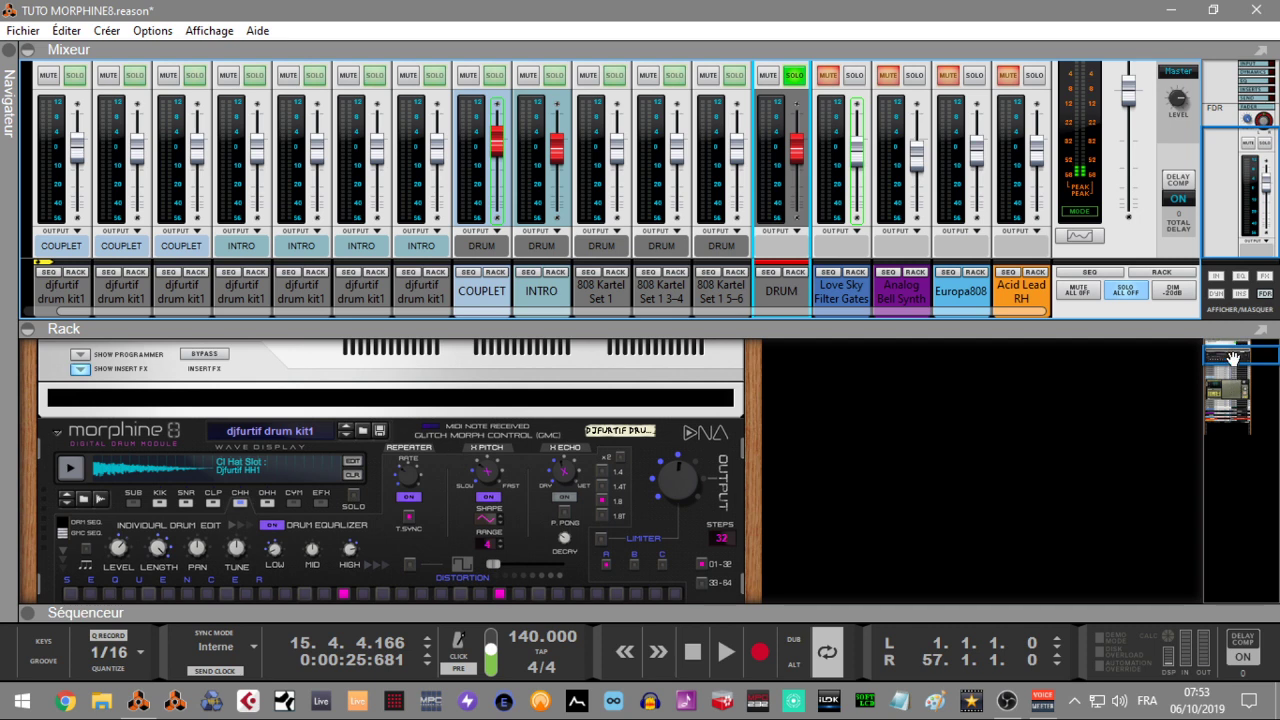
- Flip the rack to its rear, examine the cabling of Morphine 8's individual outputs, and return to the full mixer view
scroll(1233, 358, "down", 5)
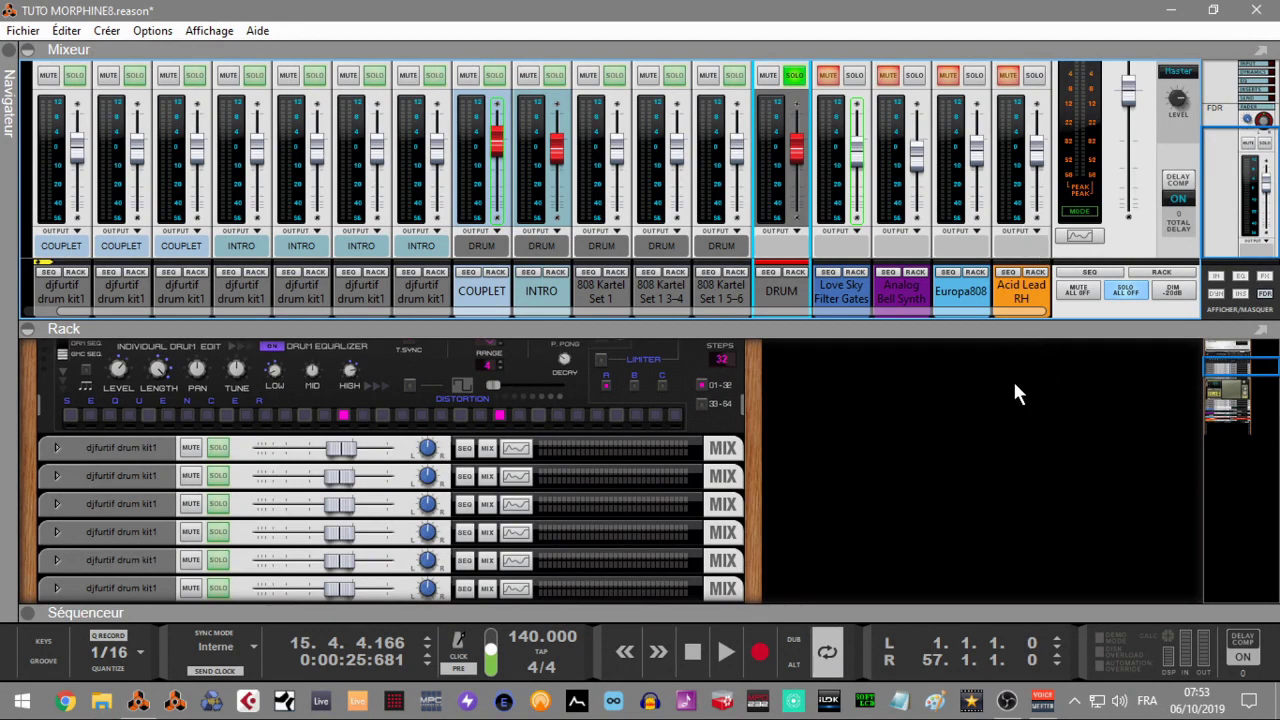
key("Tab")
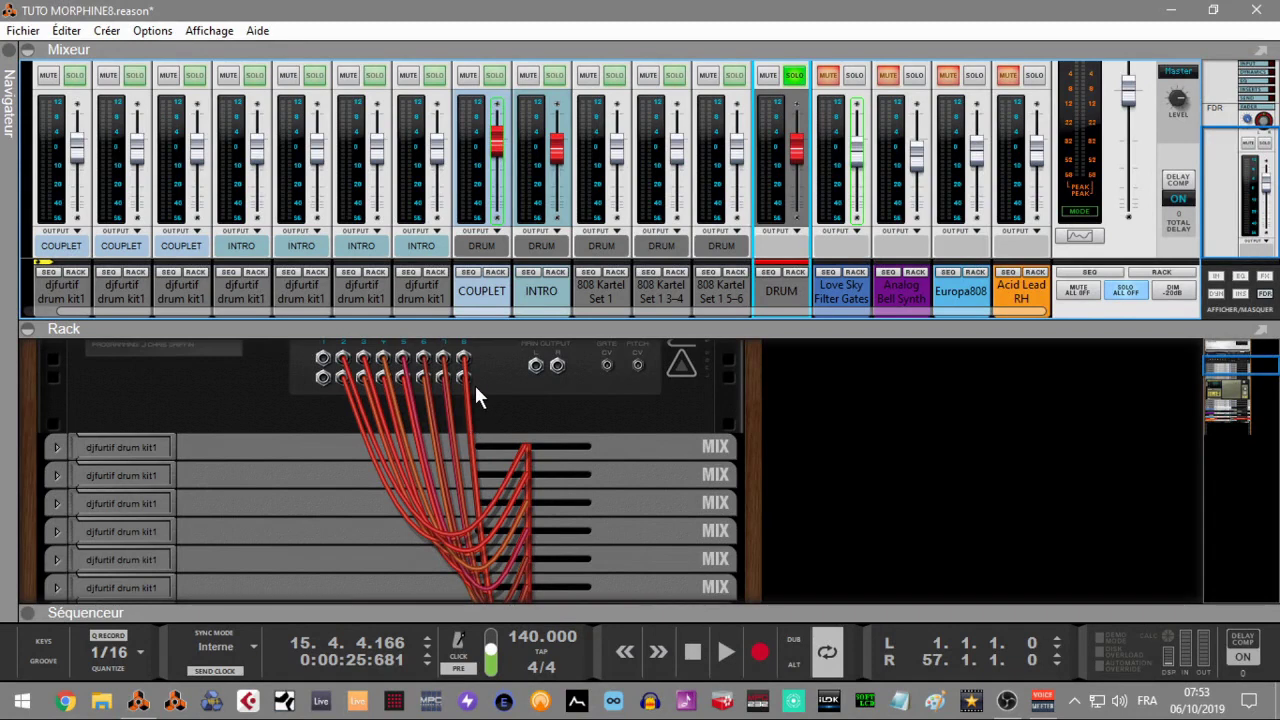
left_click_drag(1238, 368, 1238, 364)
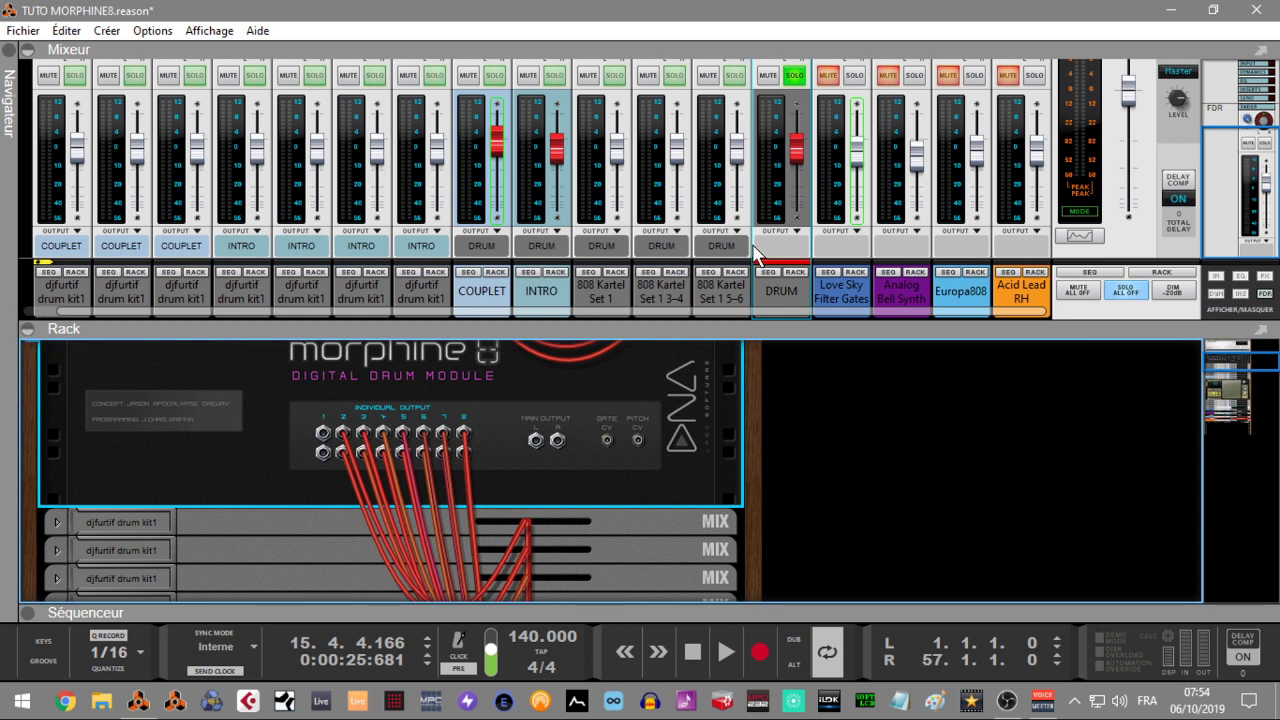
left_click(27, 331)
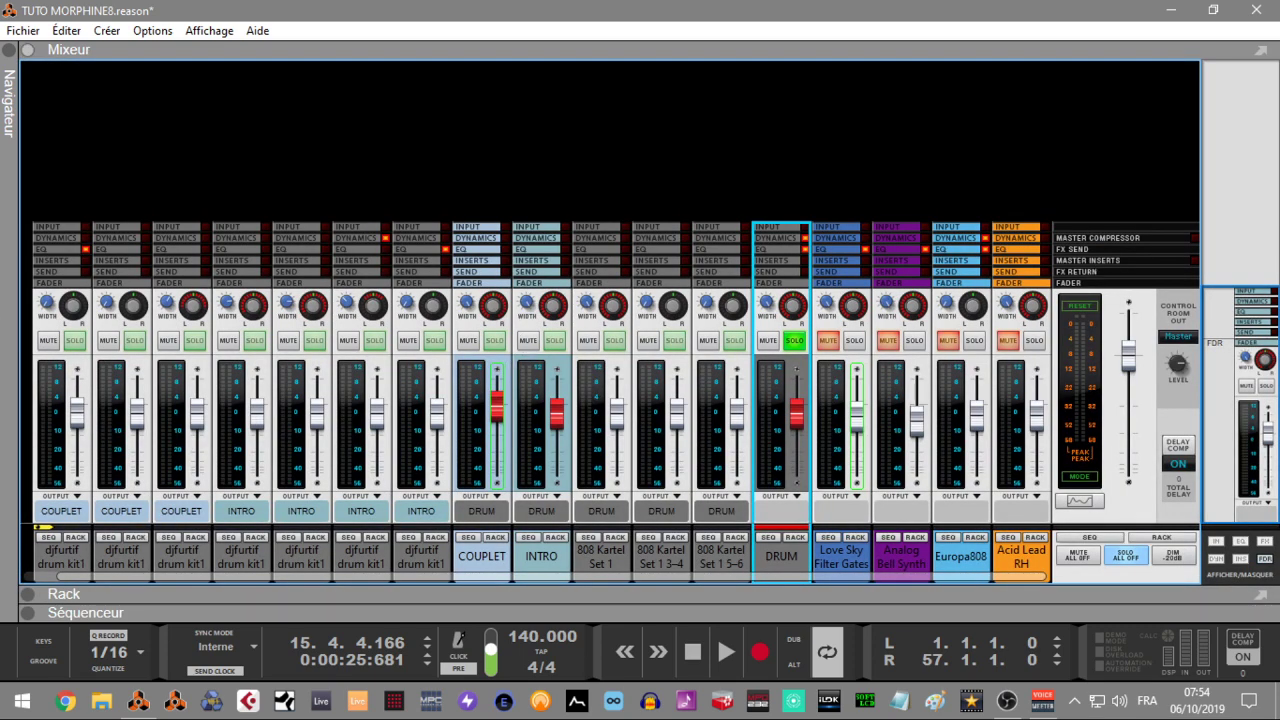
- Show the mixer's EQ section and open the Spectrum EQ window for the Acid Lead RH channel
left_click(1245, 545)
left_click_drag(1235, 357, 1226, 218)
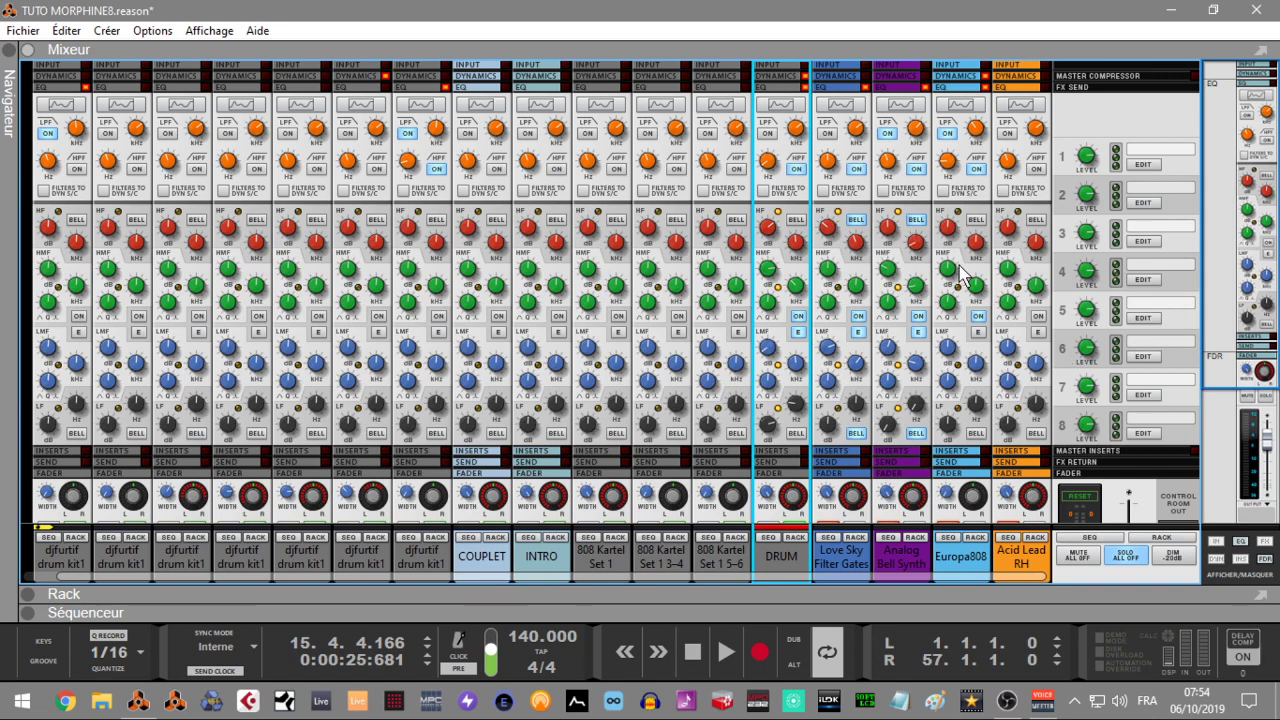
key("F2")
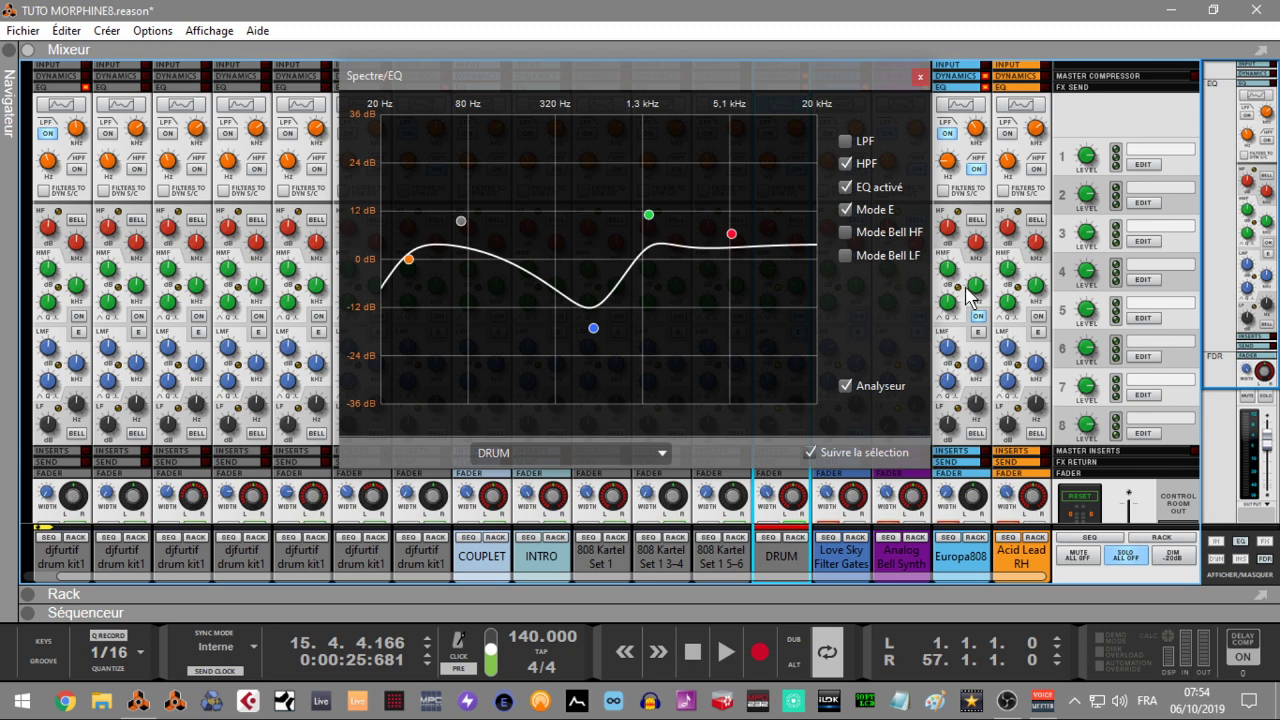
left_click(1005, 512)
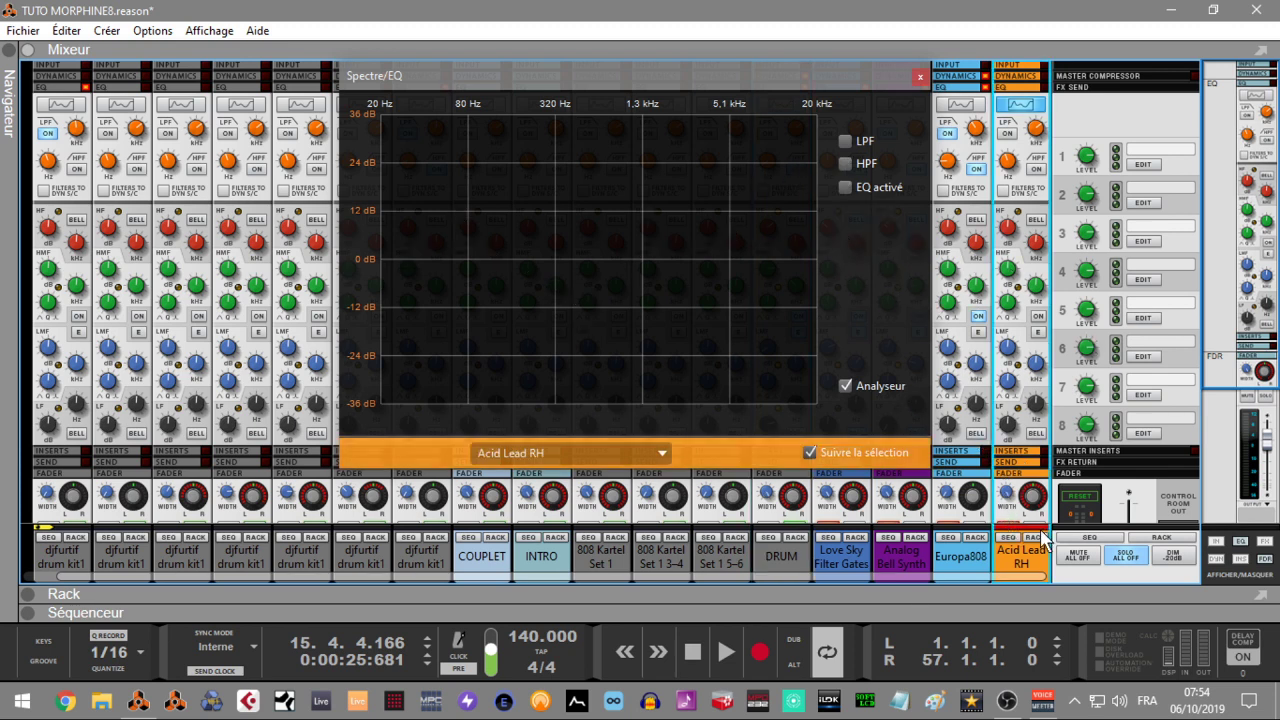
- Solo the Acid Lead RH channel, play the song from the start and show the sequencer below the mixer
left_click_drag(1228, 354, 1218, 444)
left_click(1035, 419)
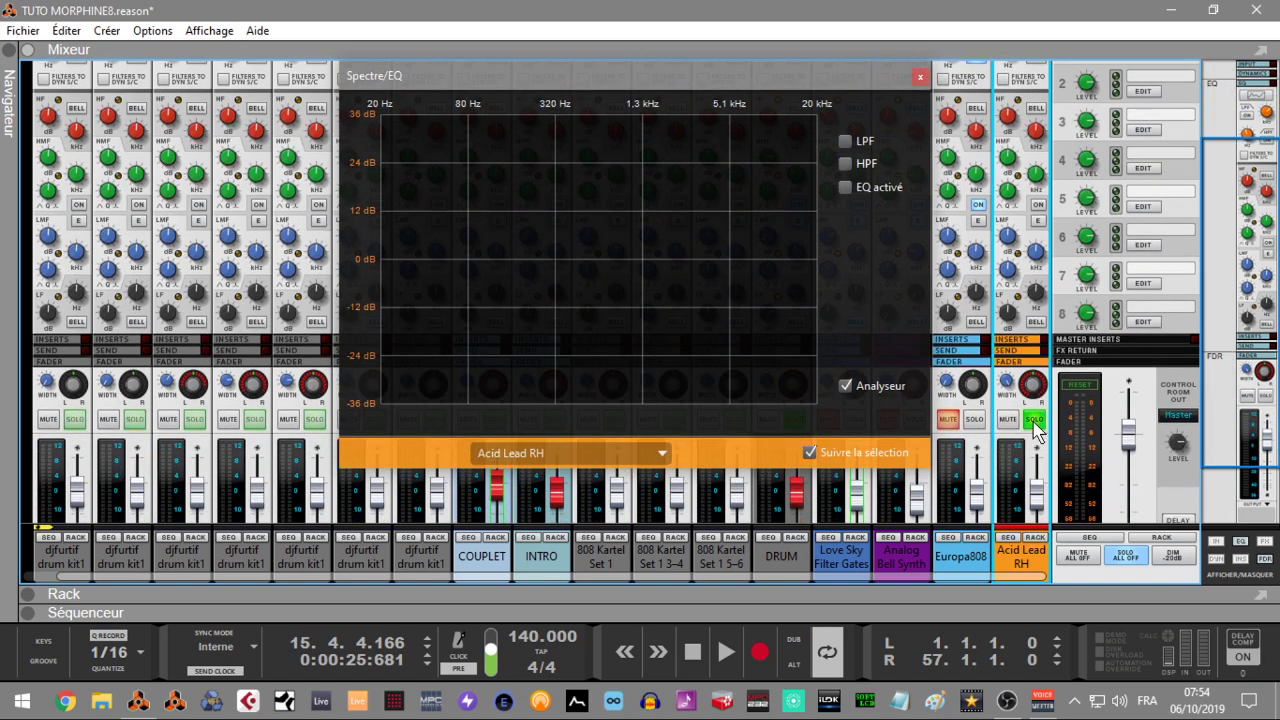
key("space")
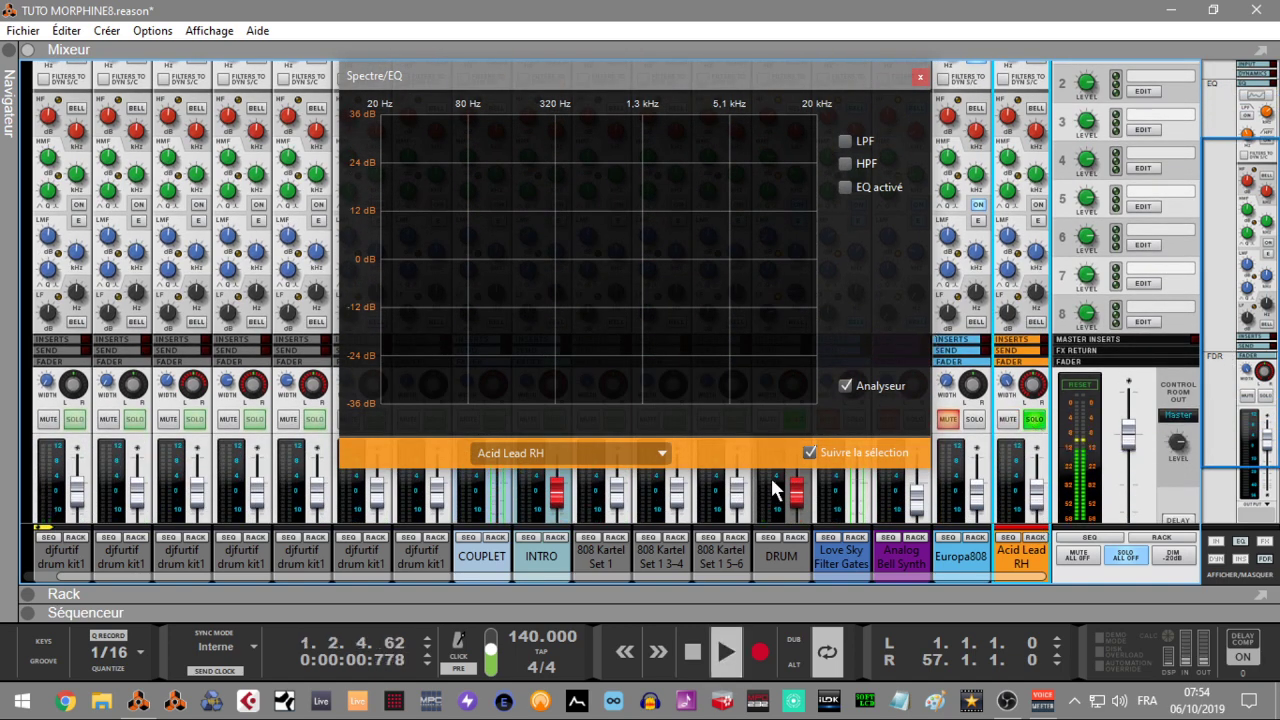
left_click(28, 612)
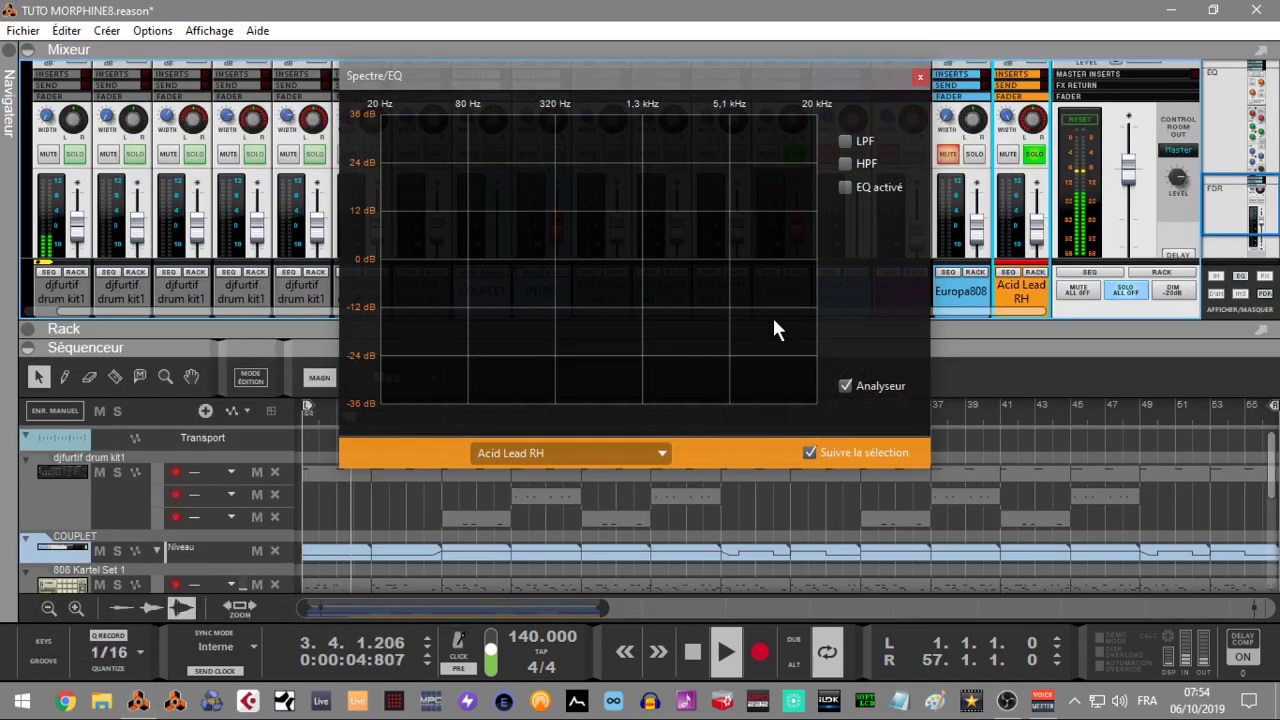
- Play the arrangement from around bar 15 and isolate the Acid Lead RH channel with its spectrum EQ showing
left_click_drag(758, 86, 990, 10)
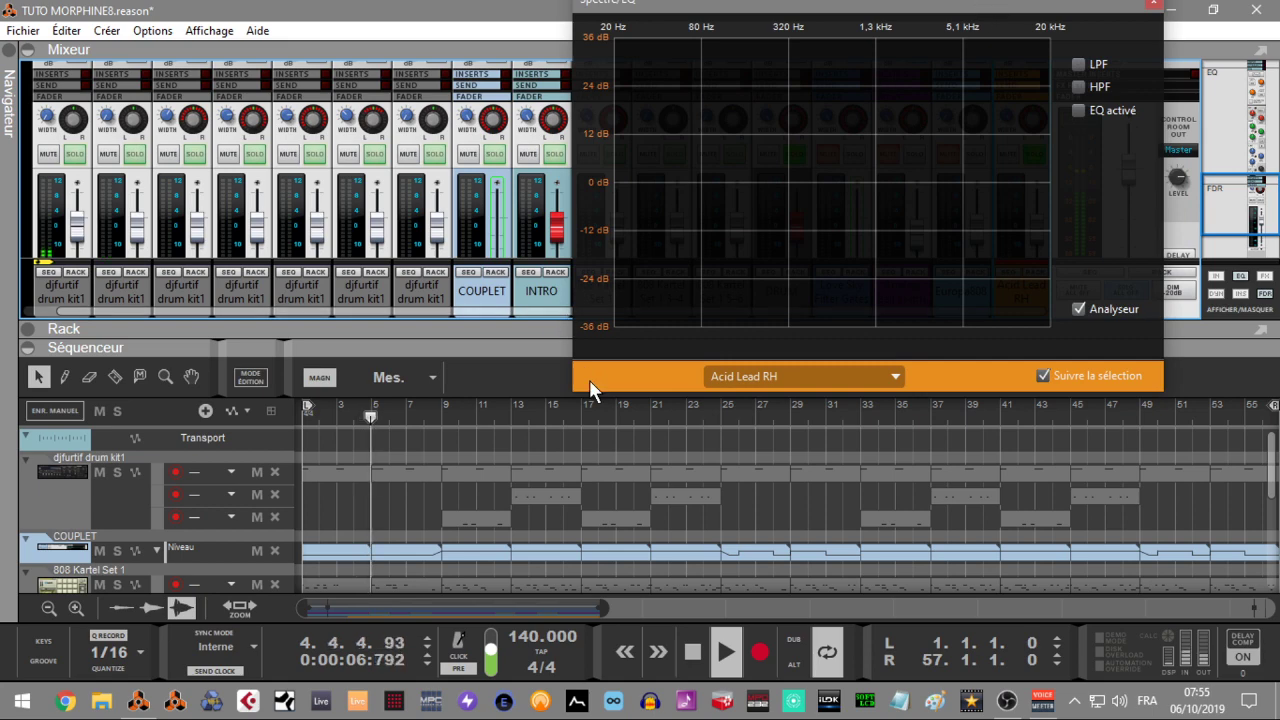
left_click(562, 408)
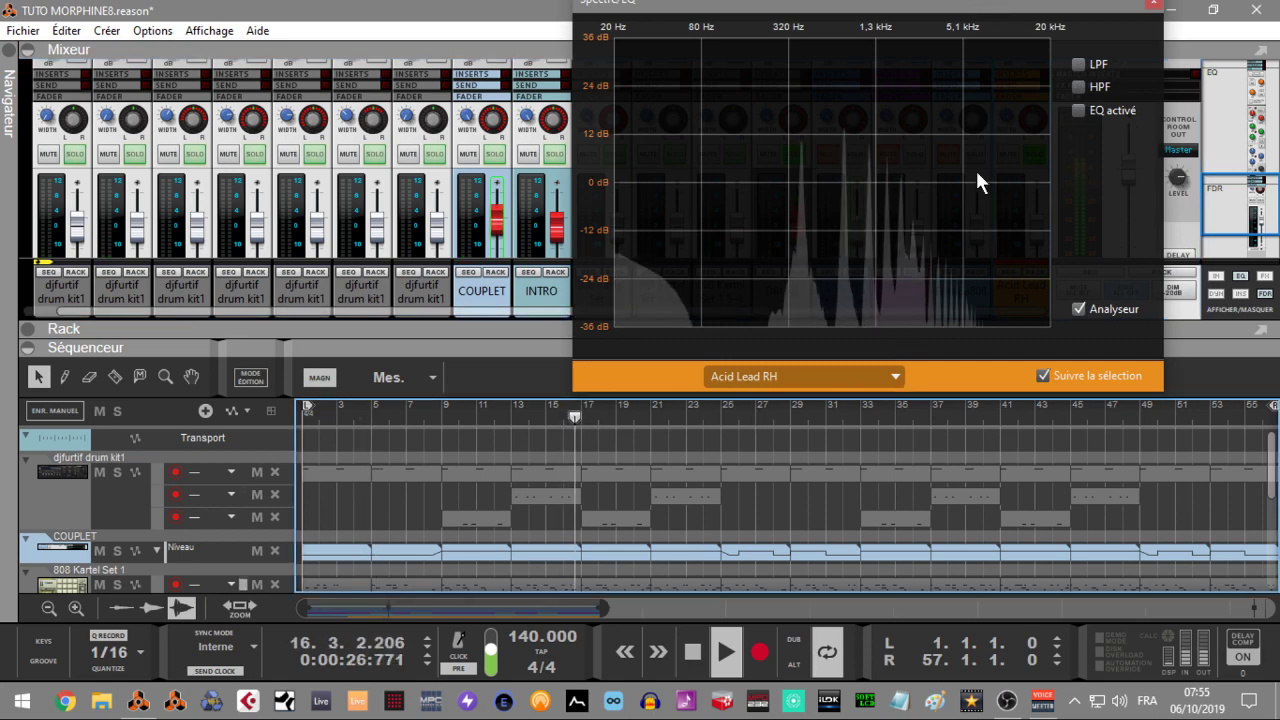
left_click_drag(980, 11, 776, 227)
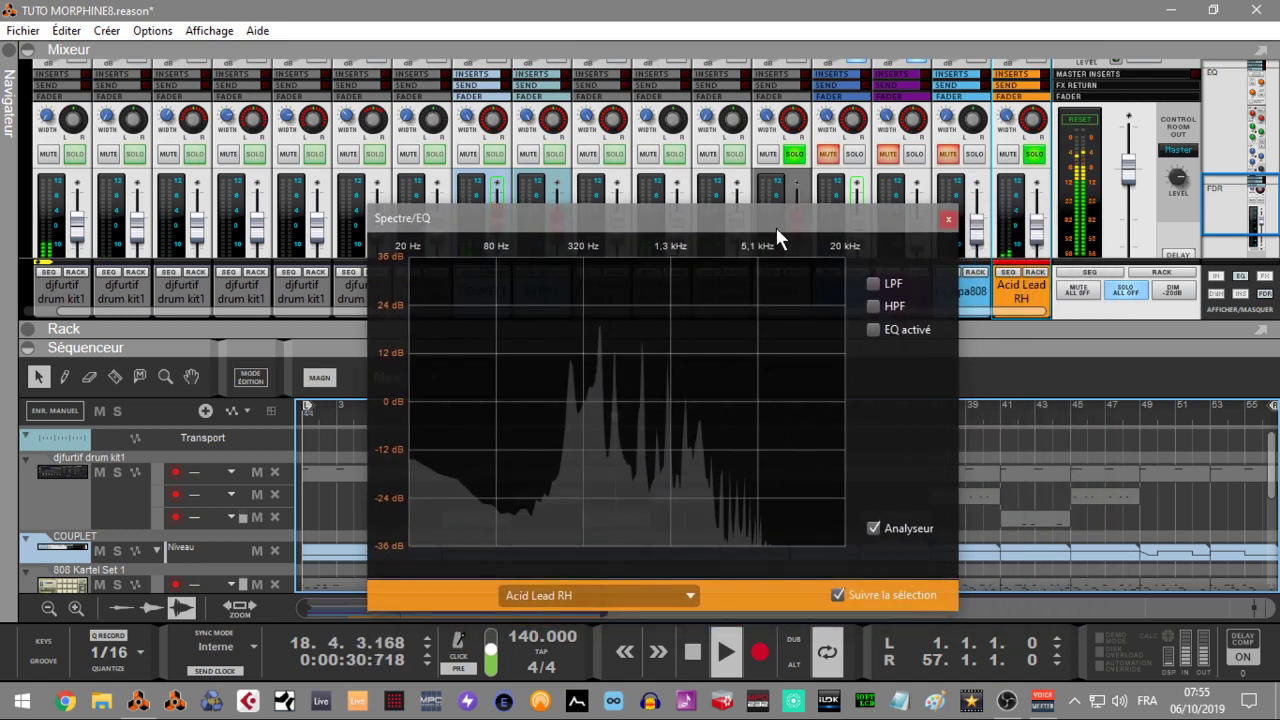
key("Up")
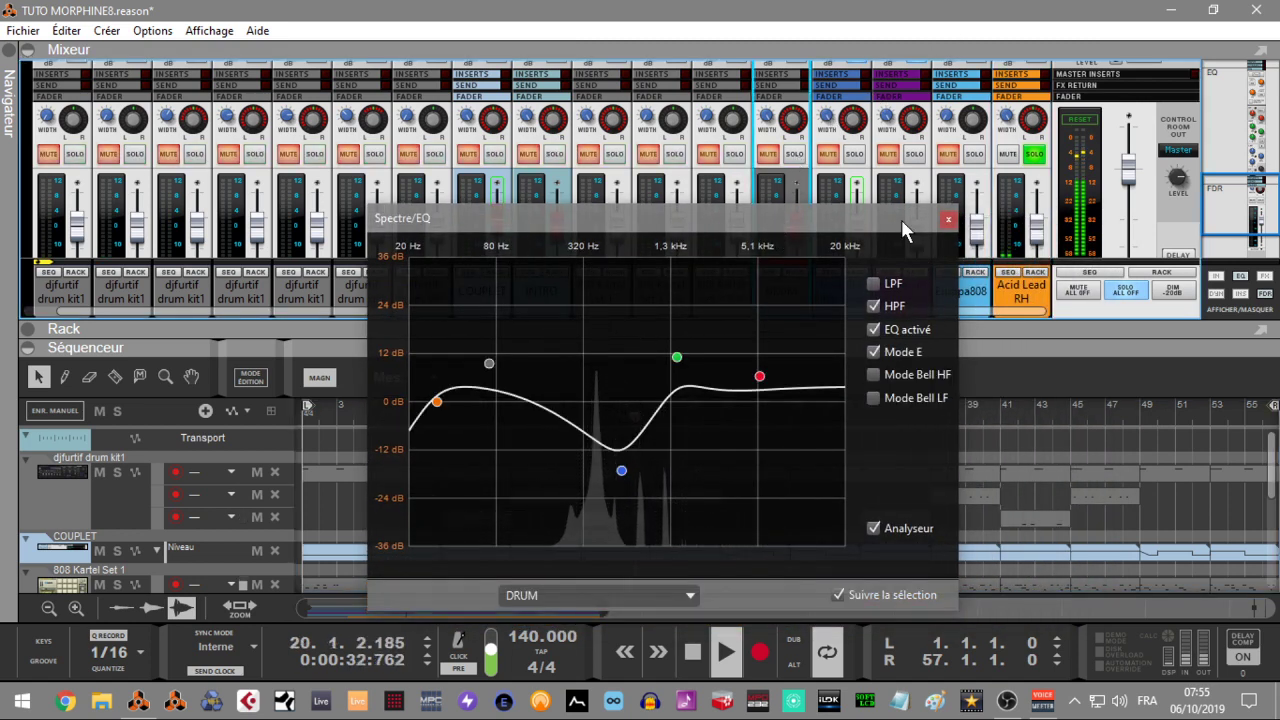
left_click(1012, 202)
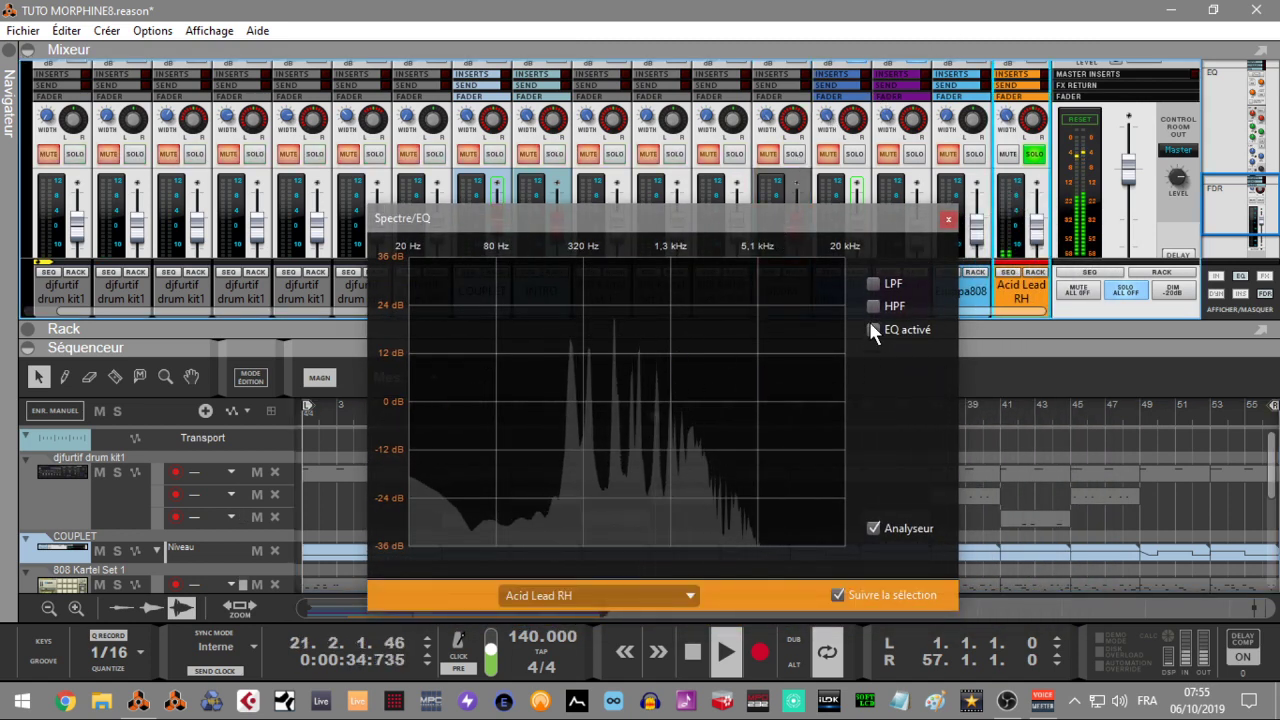
- Enable Acid Lead RH's low-pass and high-pass filters, setting the high-pass to about 265 Hz and the low-pass to about 4.04 kHz
left_click(874, 281)
left_click(885, 305)
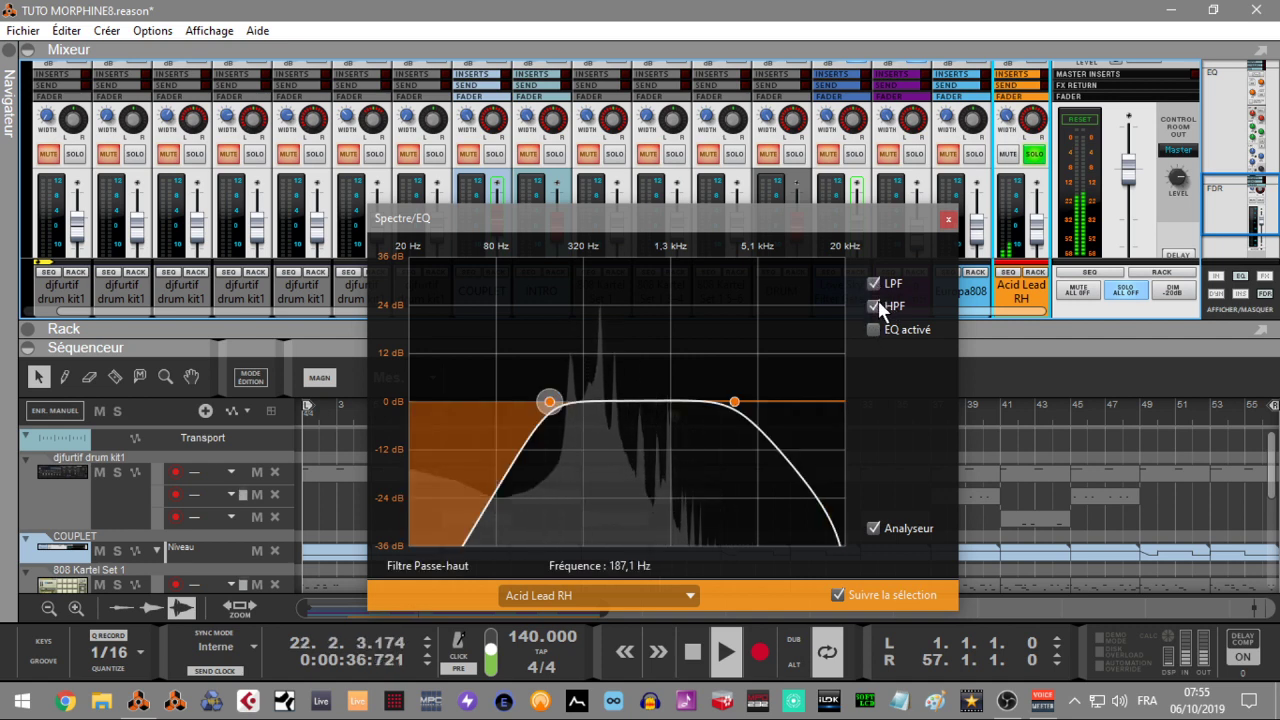
left_click_drag(550, 402, 571, 402)
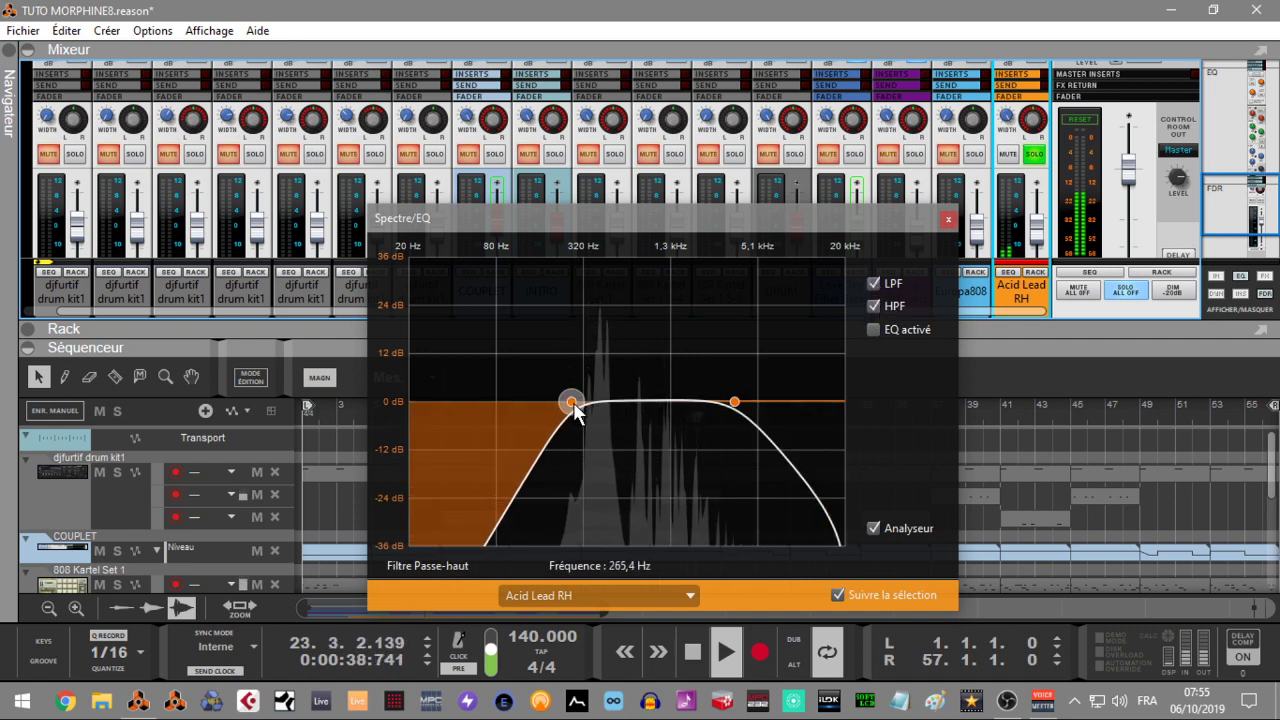
left_click_drag(735, 402, 742, 402)
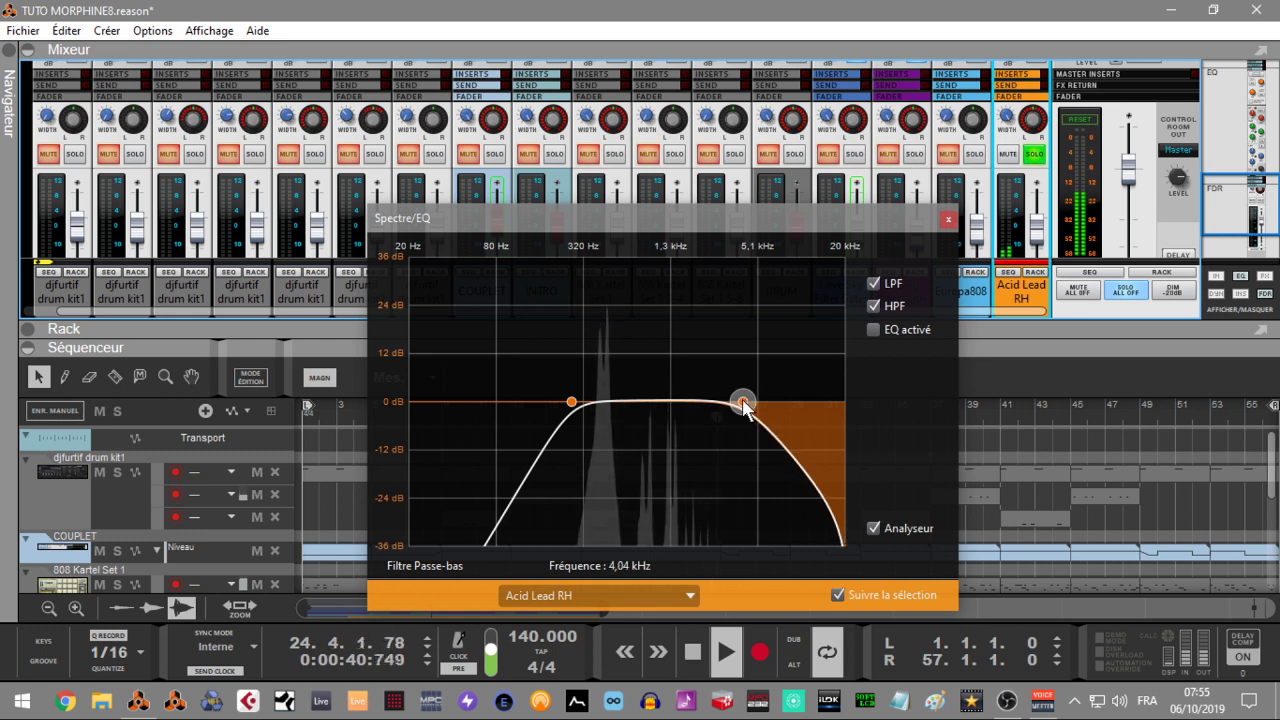
- Switch off both filters on Acid Lead RH to hear the unfiltered lead, and stop playback
left_click(872, 283)
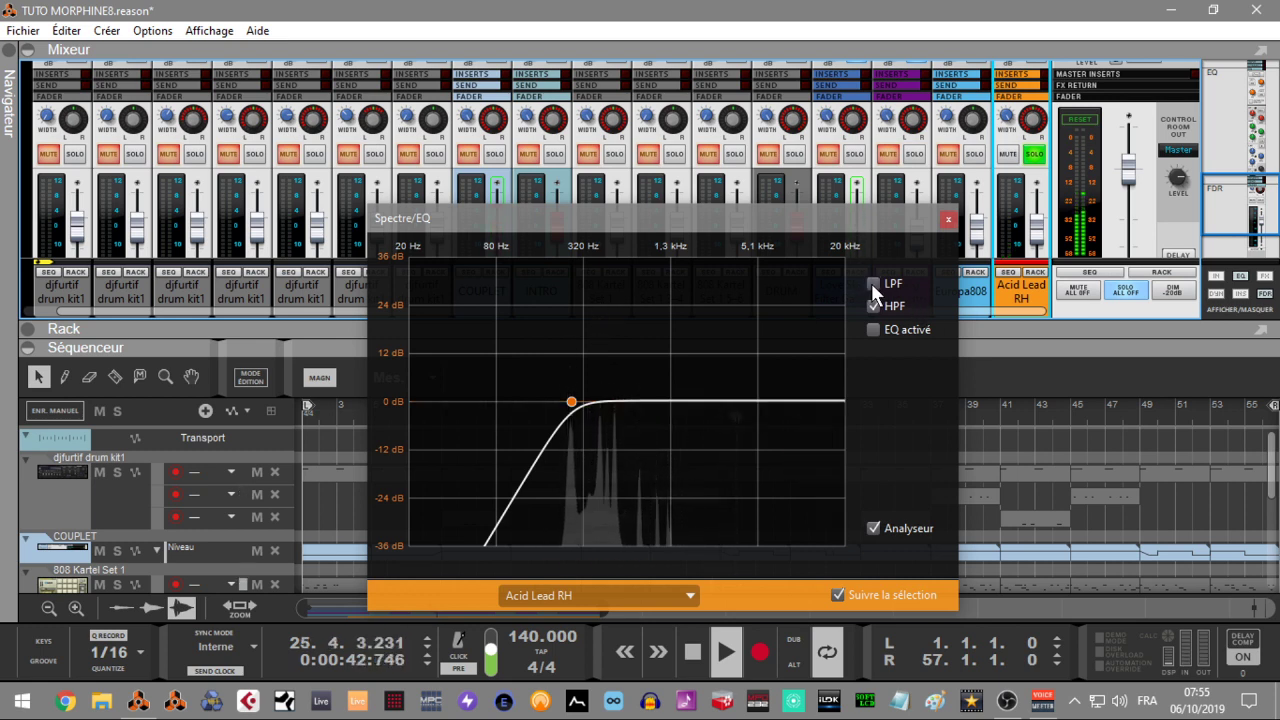
left_click(873, 306)
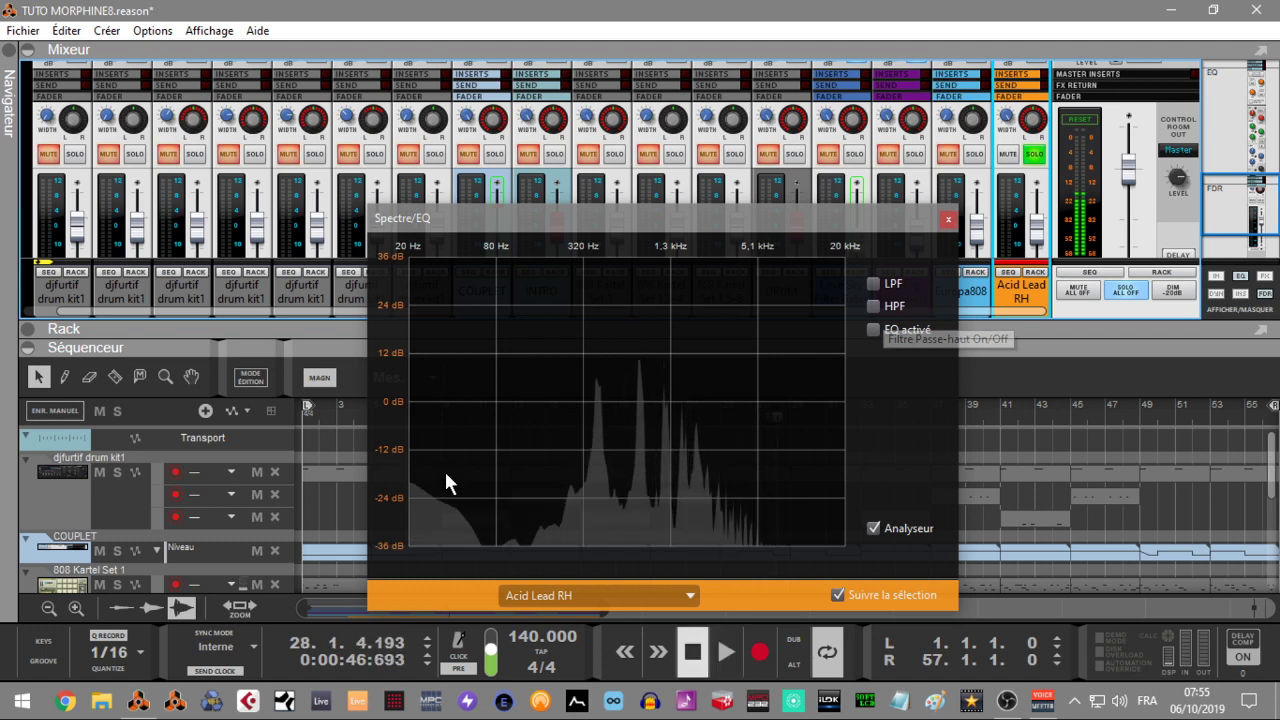
key("space")
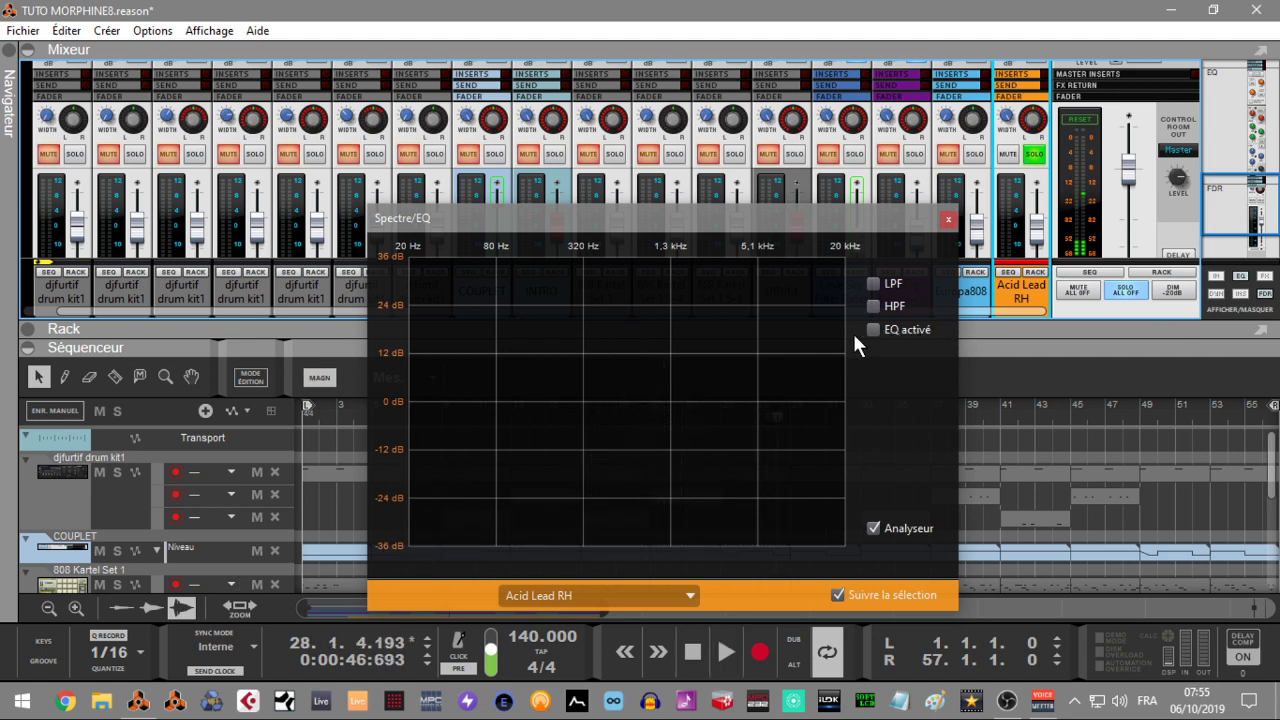
- Re-enable Acid Lead RH's high-pass filter at about 297 Hz and play the song from the start
left_click(874, 307)
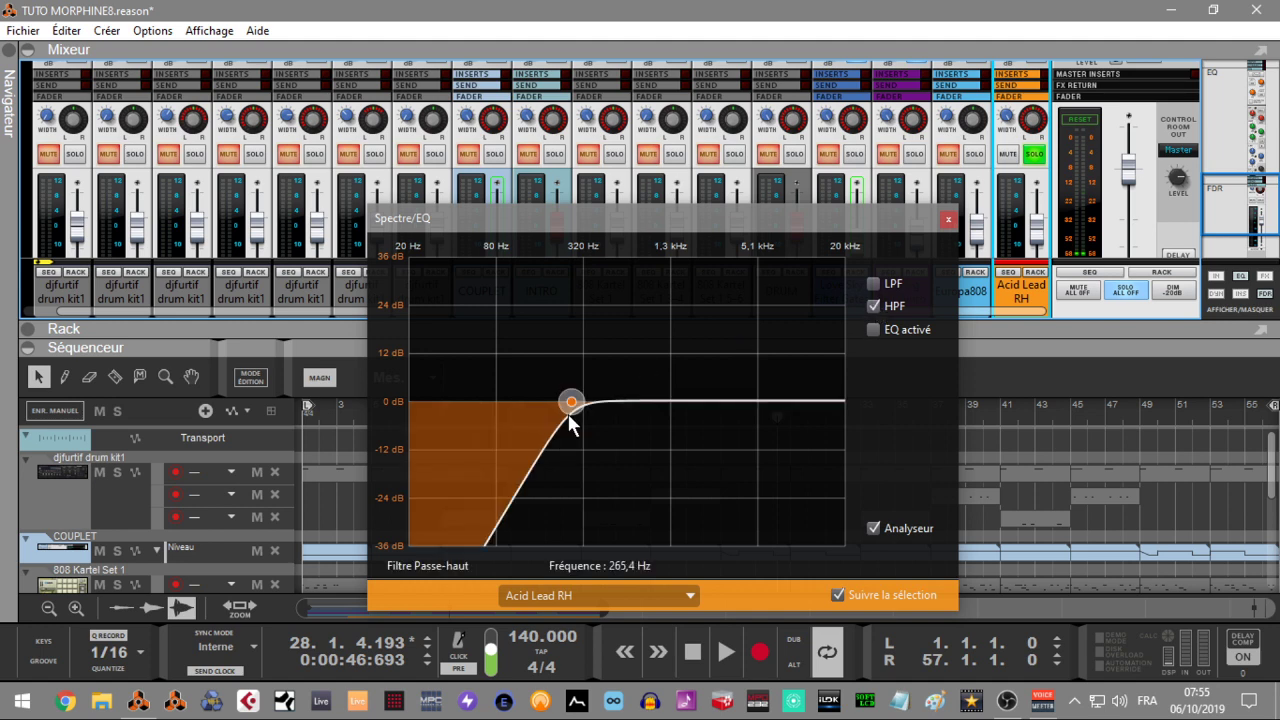
left_click_drag(572, 405, 582, 412)
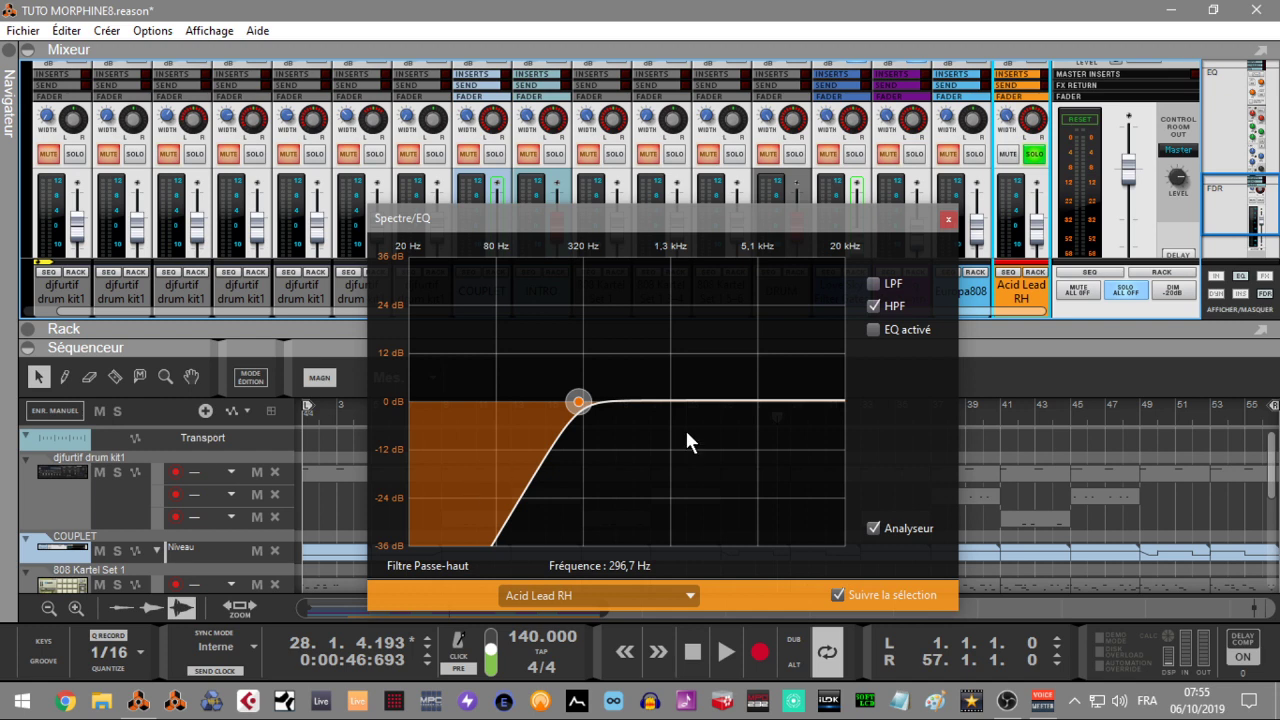
key("Home")
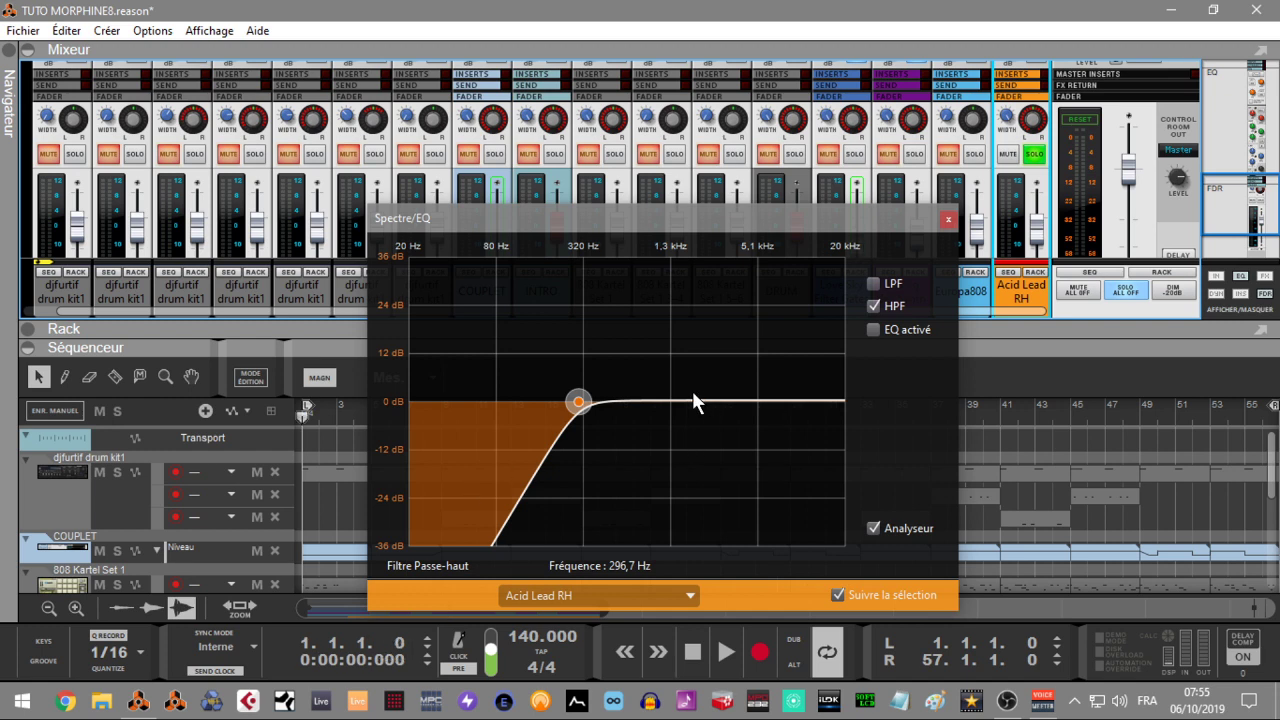
key("space")
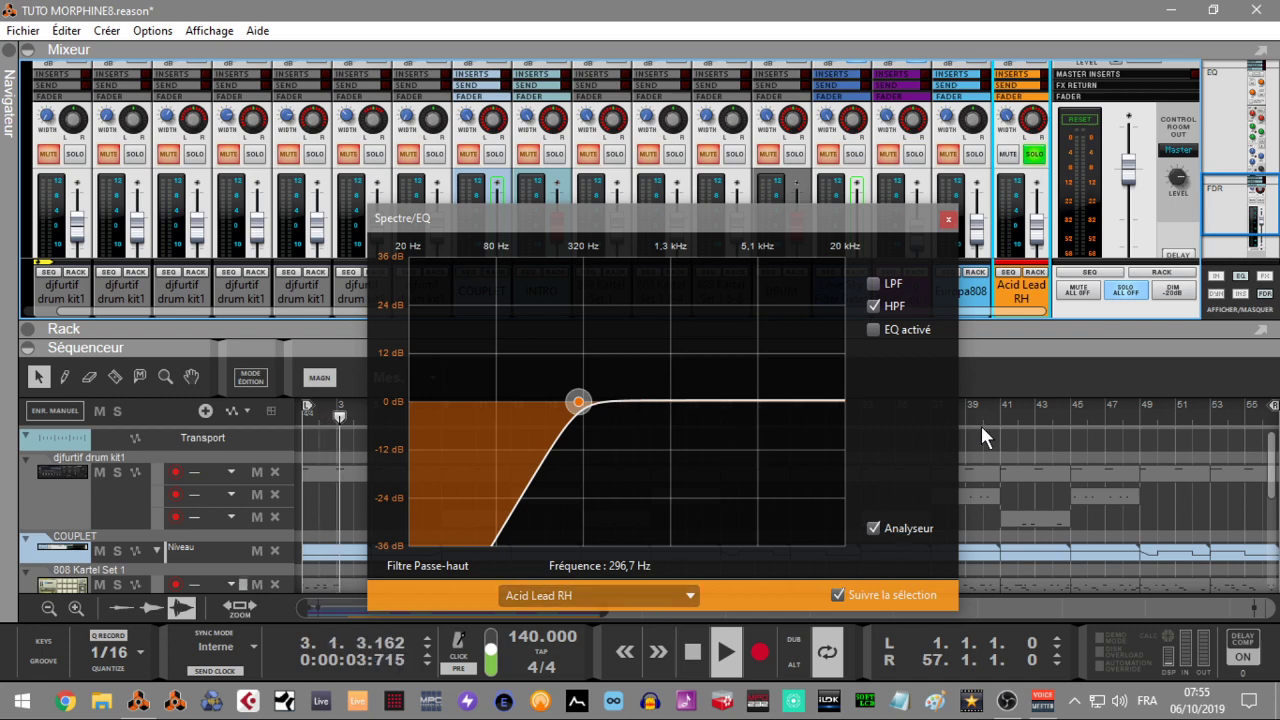
- Set the left locator to bar 9 and compare the lead with its high-pass filter off and on
left_click_drag(882, 213, 1057, 26)
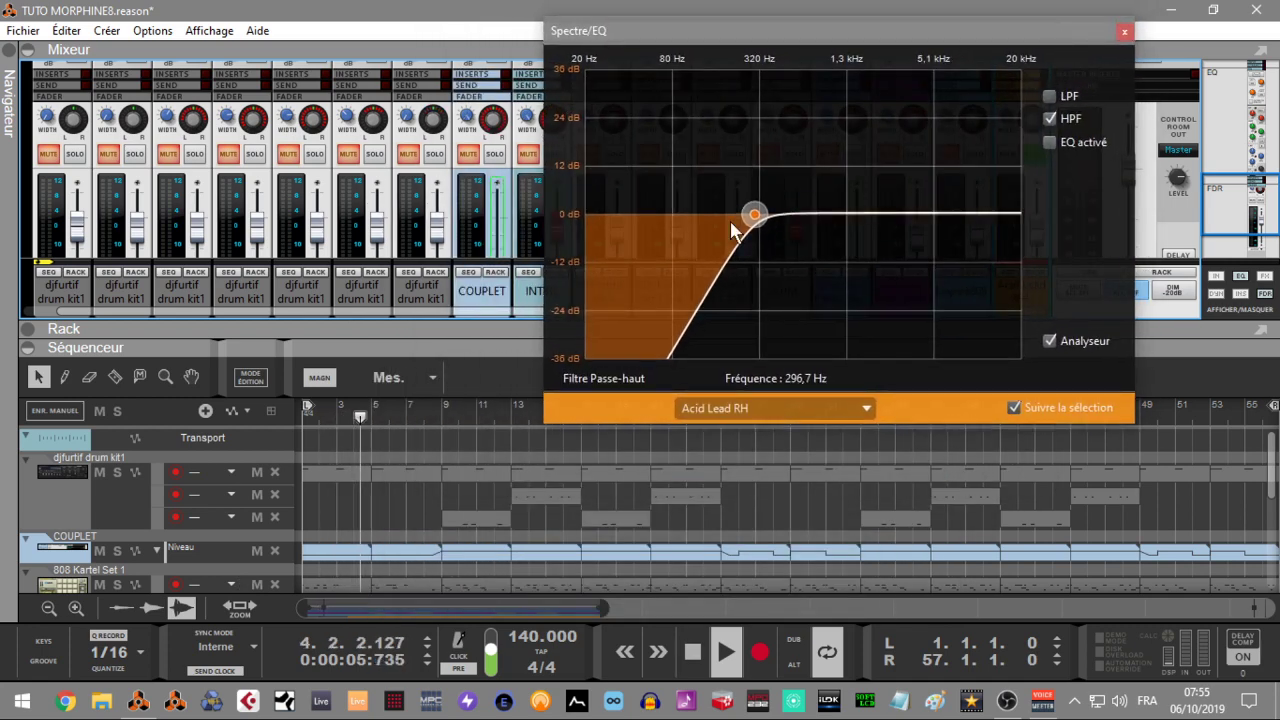
left_click(442, 410)
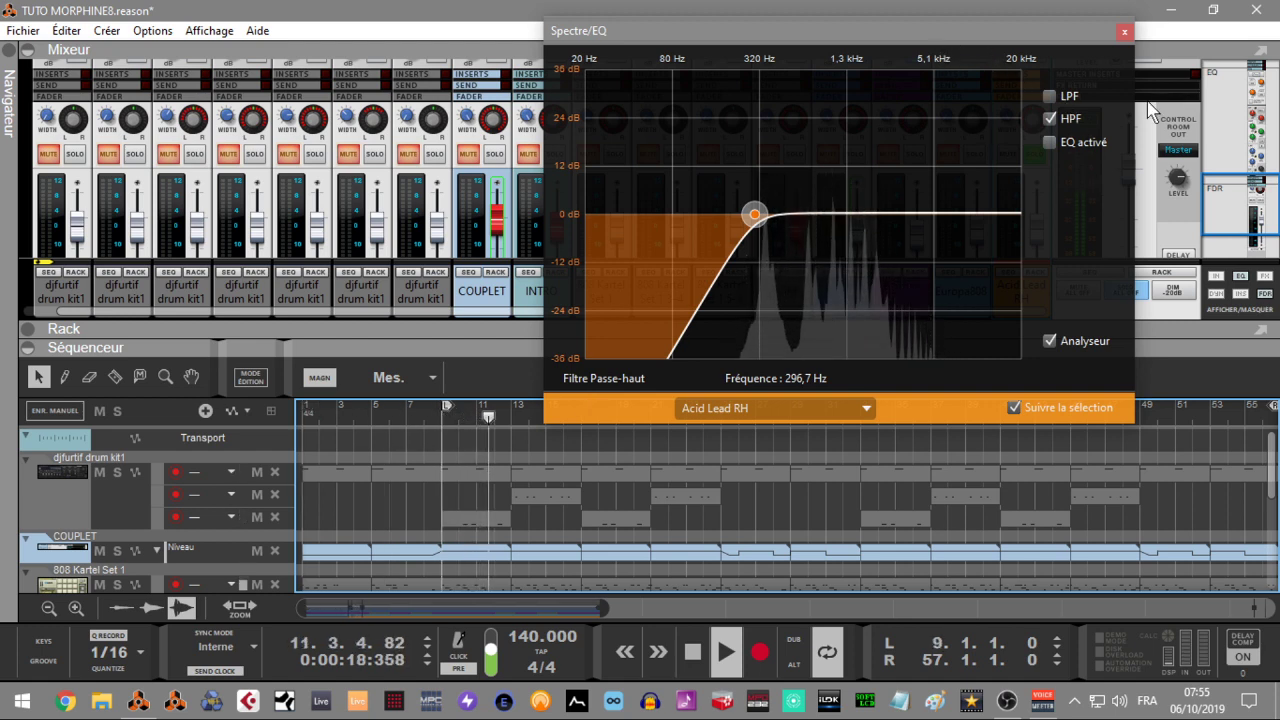
left_click(1049, 118)
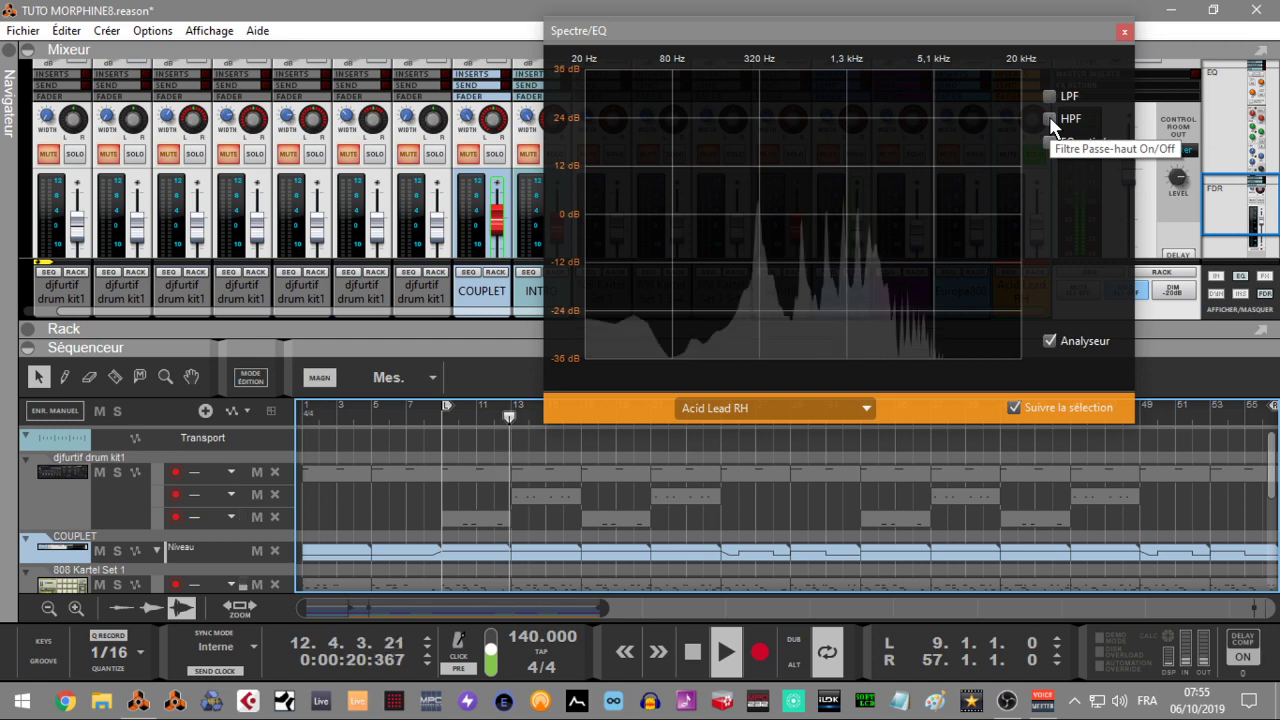
left_click(1049, 118)
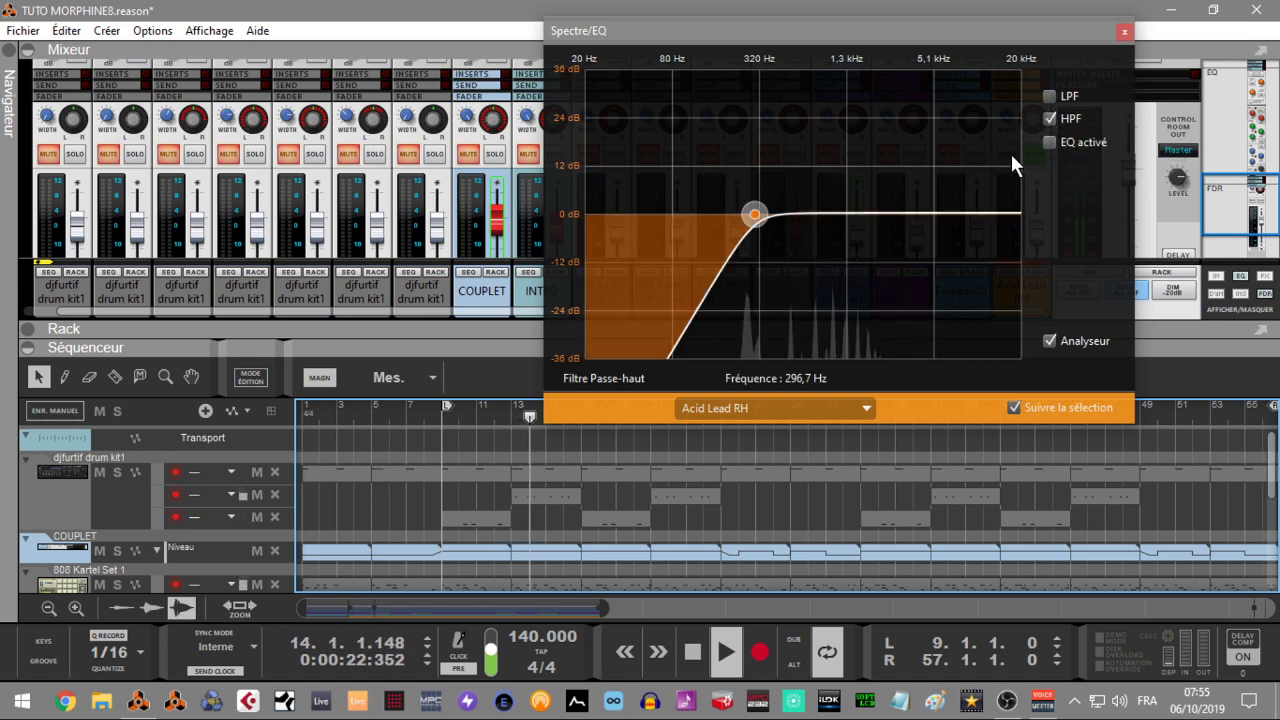
key("space")
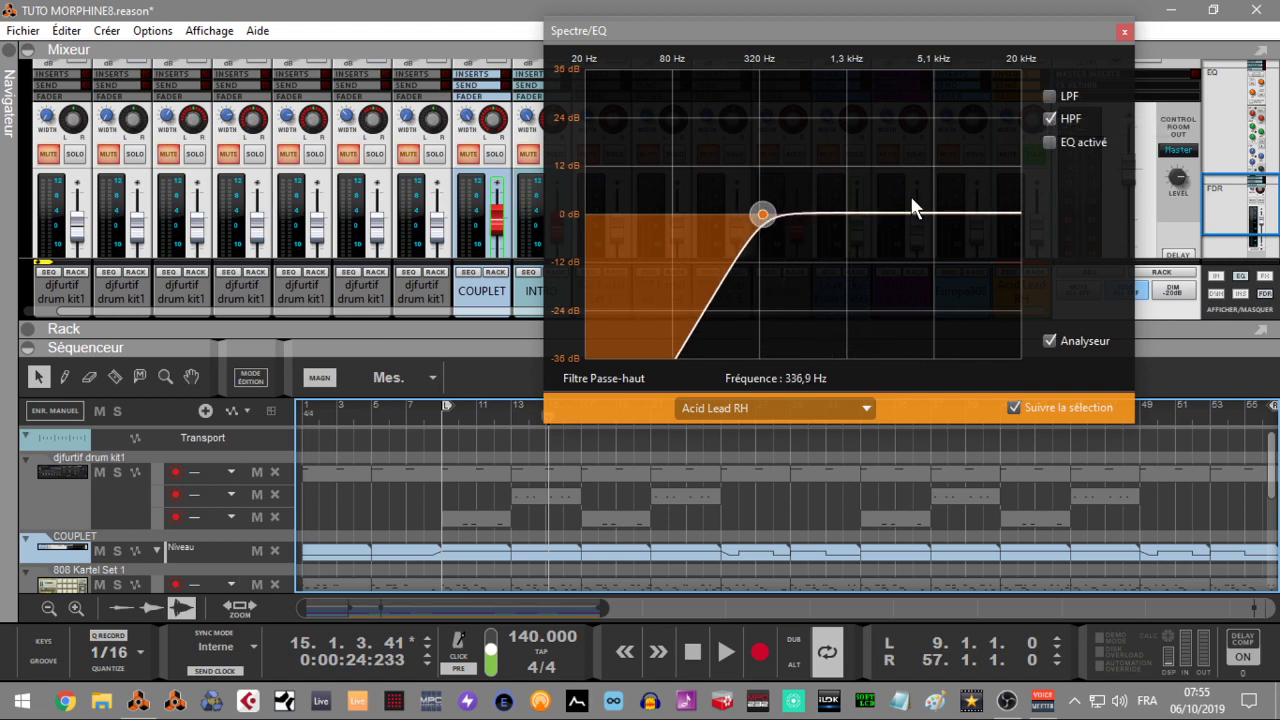
- Re-enable Acid Lead RH's low-pass filter and set its high-pass frequency to about 289 Hz
left_click(1048, 95)
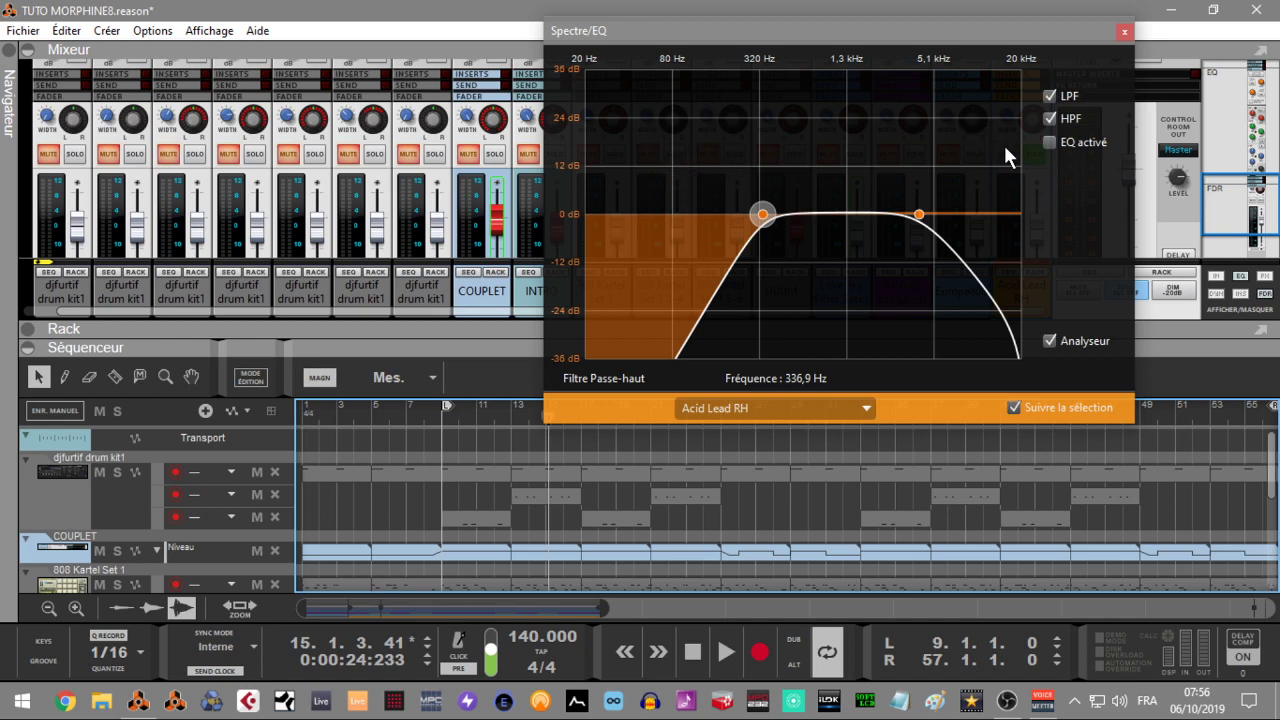
key("space")
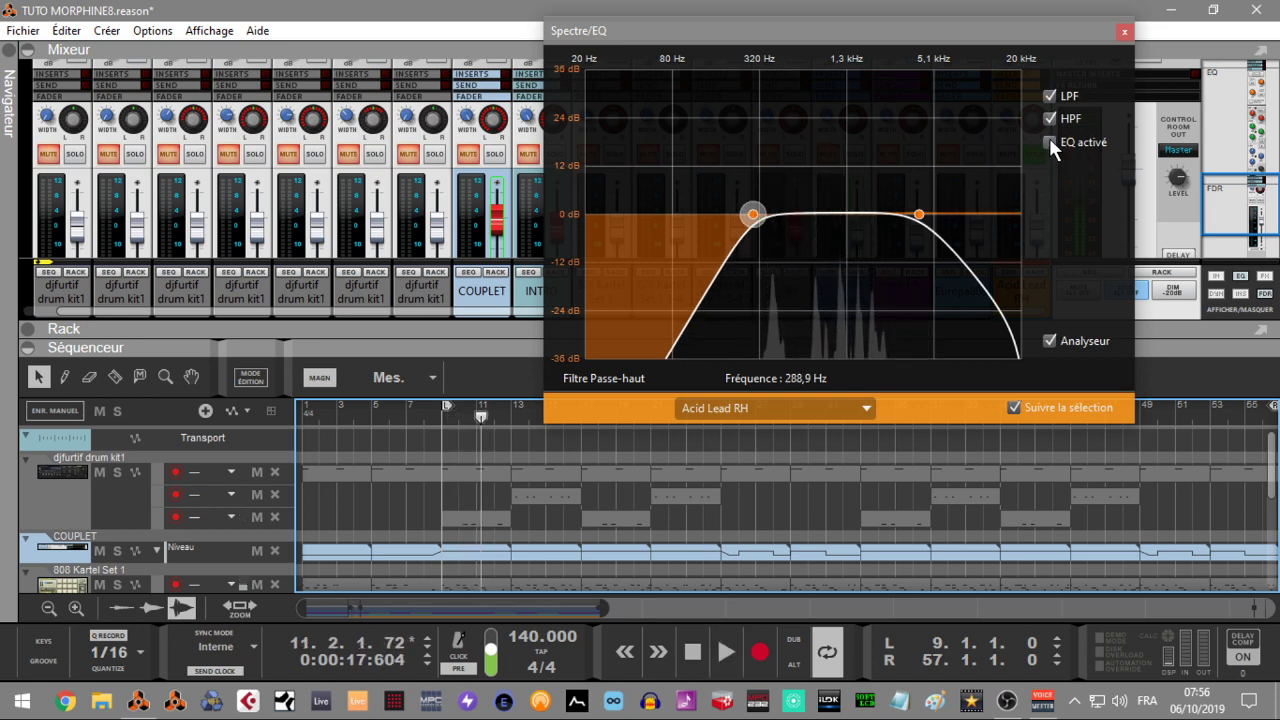
- Activate Acid Lead RH's EQ with E mode and the HF and LF bell modes, boosting the low-mid band about 8.25 dB at 652 Hz
left_click(1049, 141)
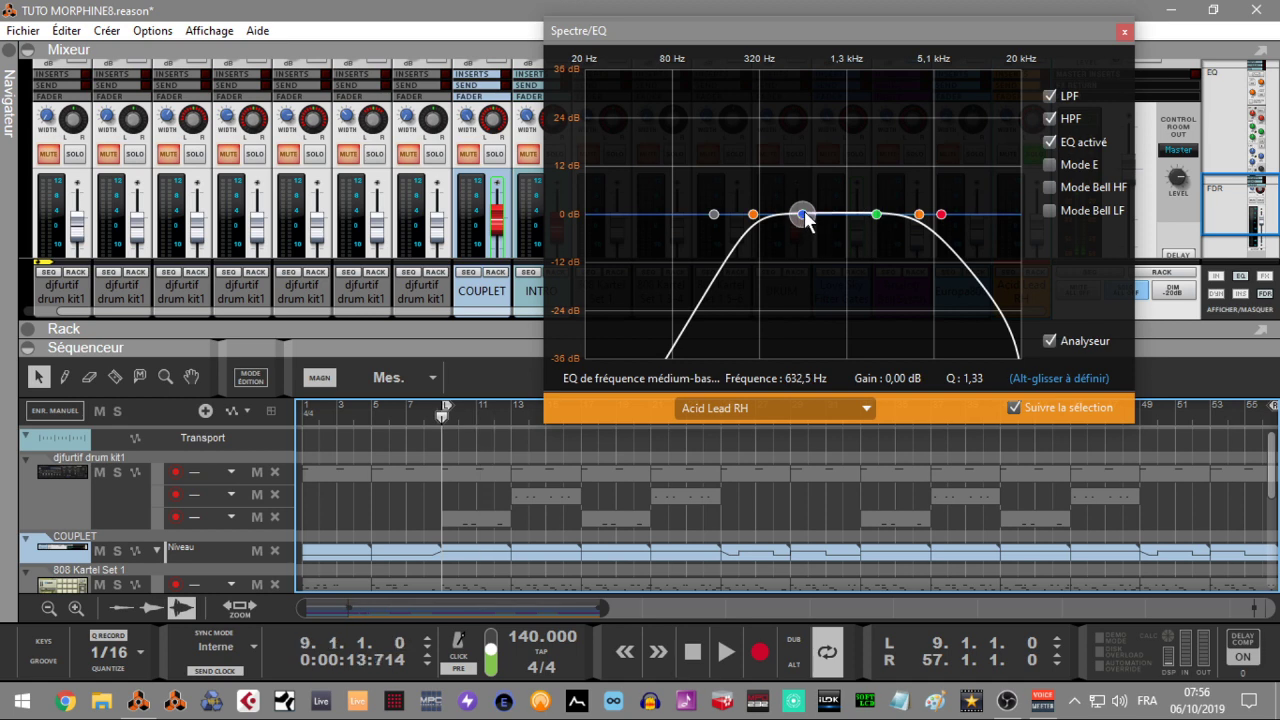
left_click_drag(806, 215, 805, 184)
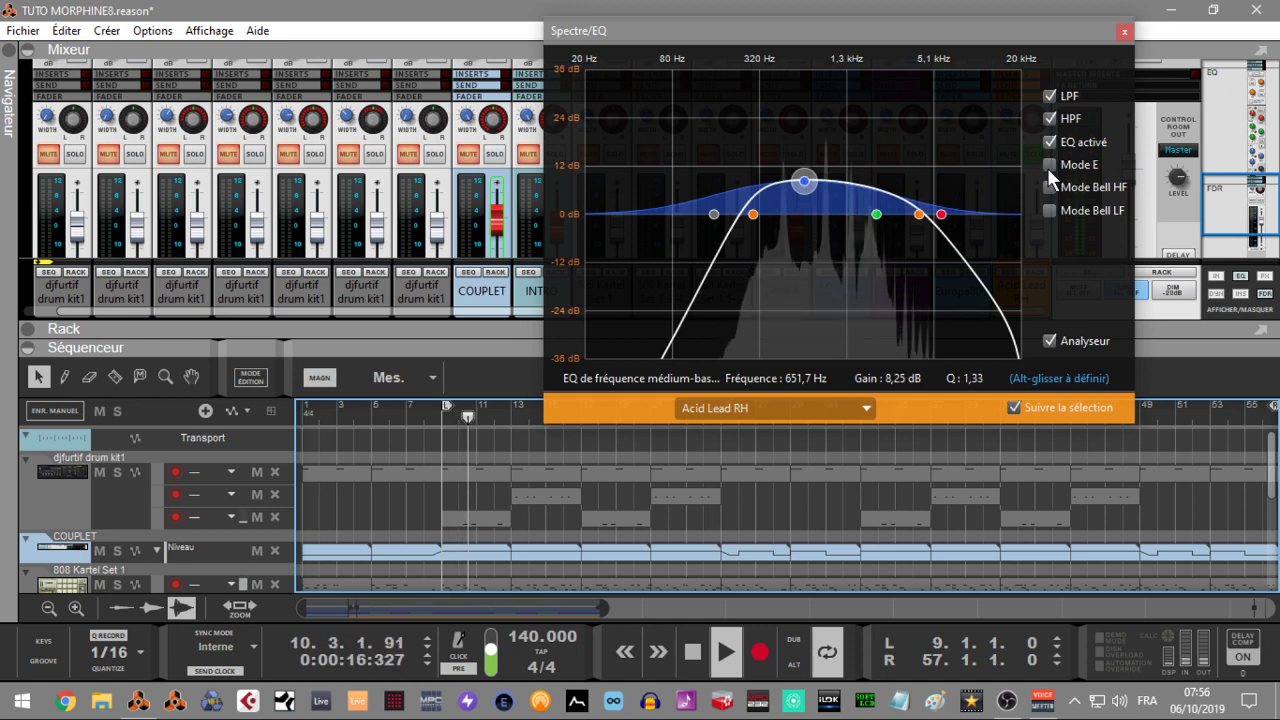
left_click(1048, 166)
left_click(1050, 187)
left_click(1050, 210)
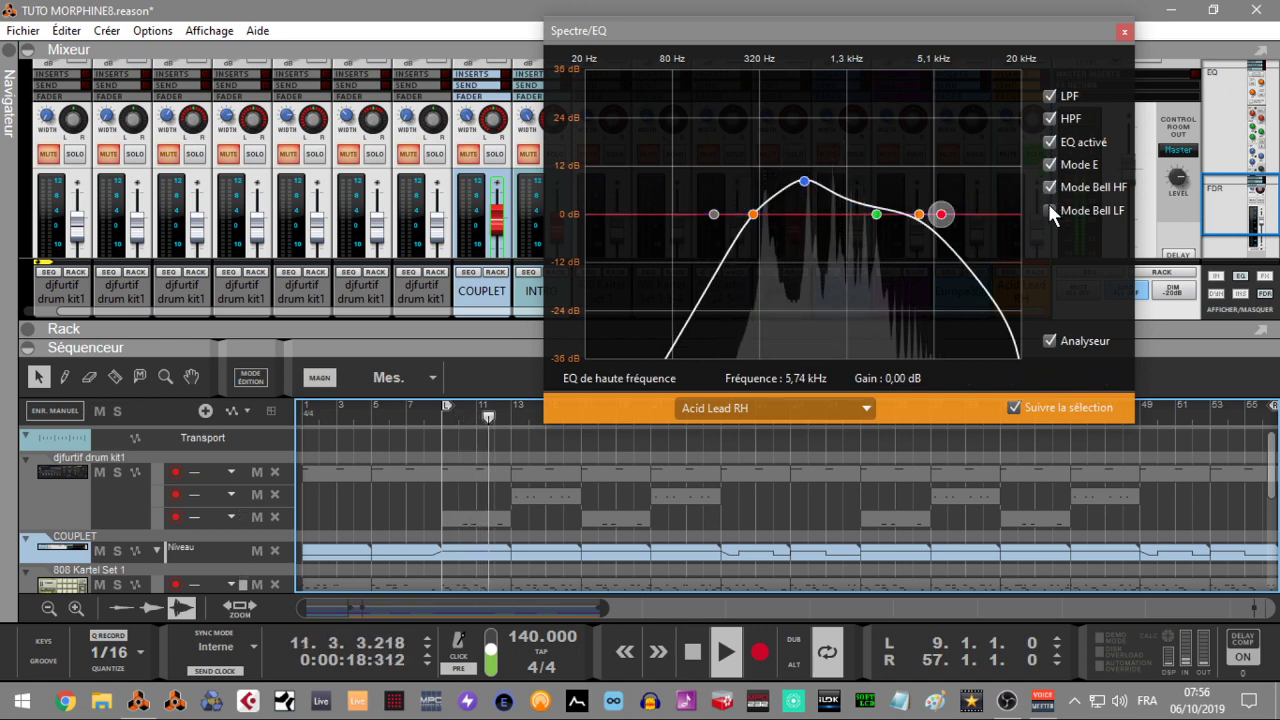
- Shape Acid Lead RH's EQ by cutting the high-mid band, lowering the high band's frequency and setting the low-mid to about 6.67 dB at 514 Hz
left_click_drag(876, 218, 868, 238)
left_click_drag(941, 214, 838, 238)
left_click_drag(804, 181, 790, 191)
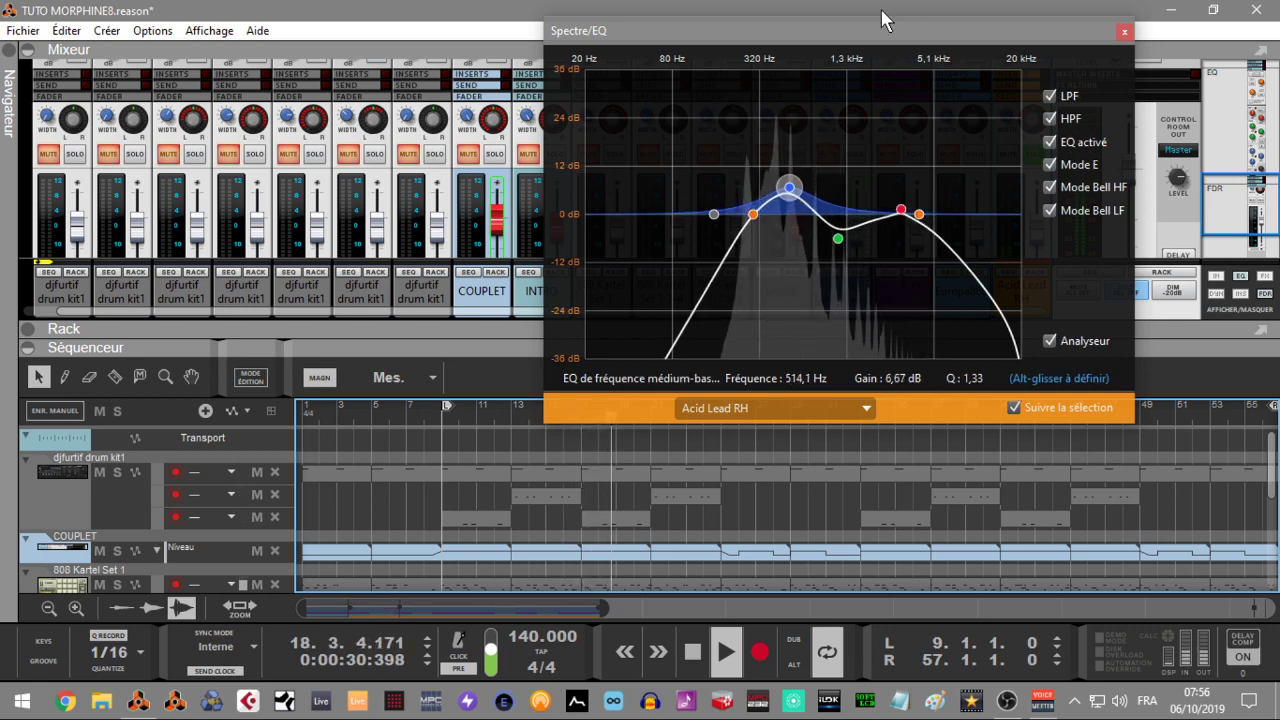
- Solo the Europa808 channel alongside Acid Lead RH and compare the two channels' EQ curves
left_click_drag(873, 34, 889, 321)
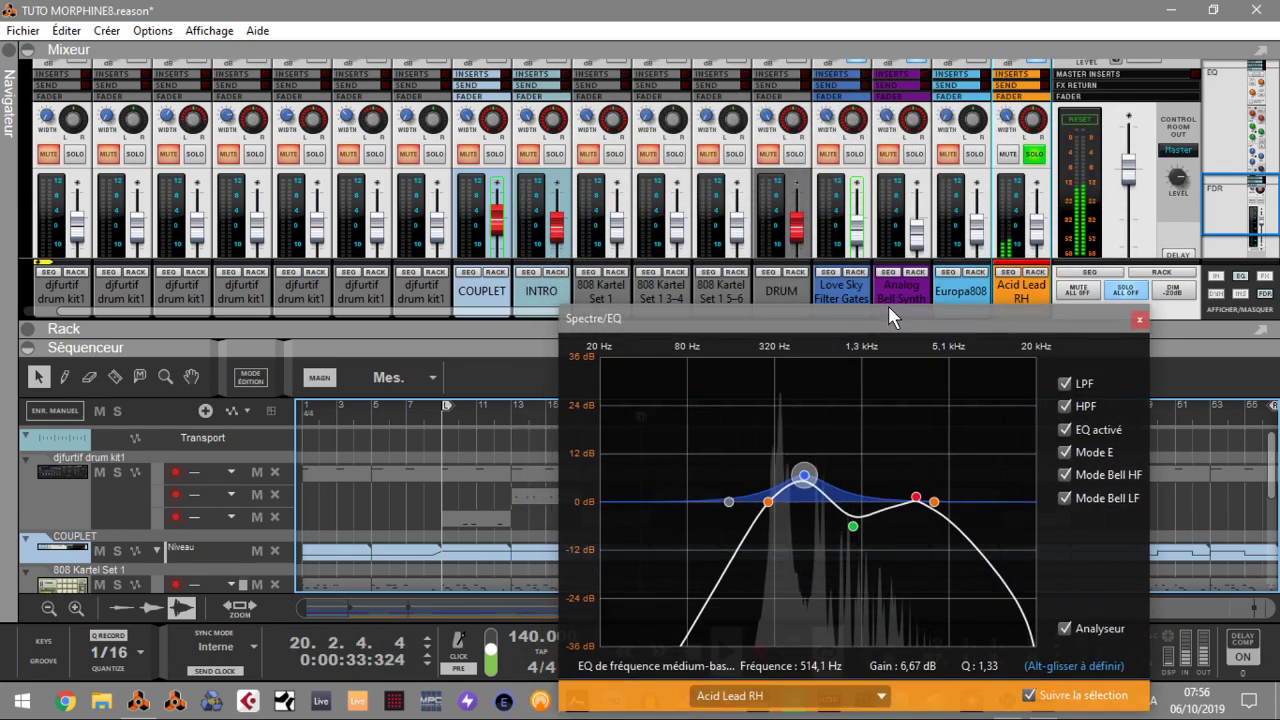
left_click(975, 154)
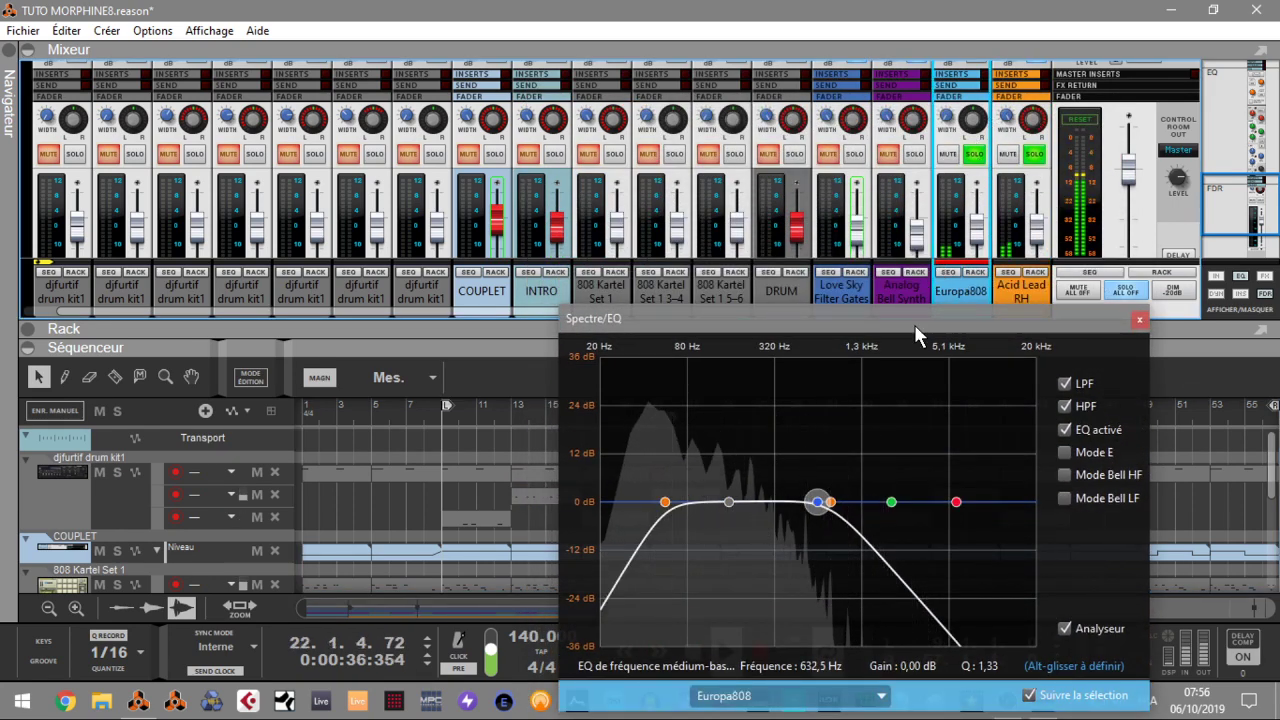
left_click_drag(917, 320, 954, 253)
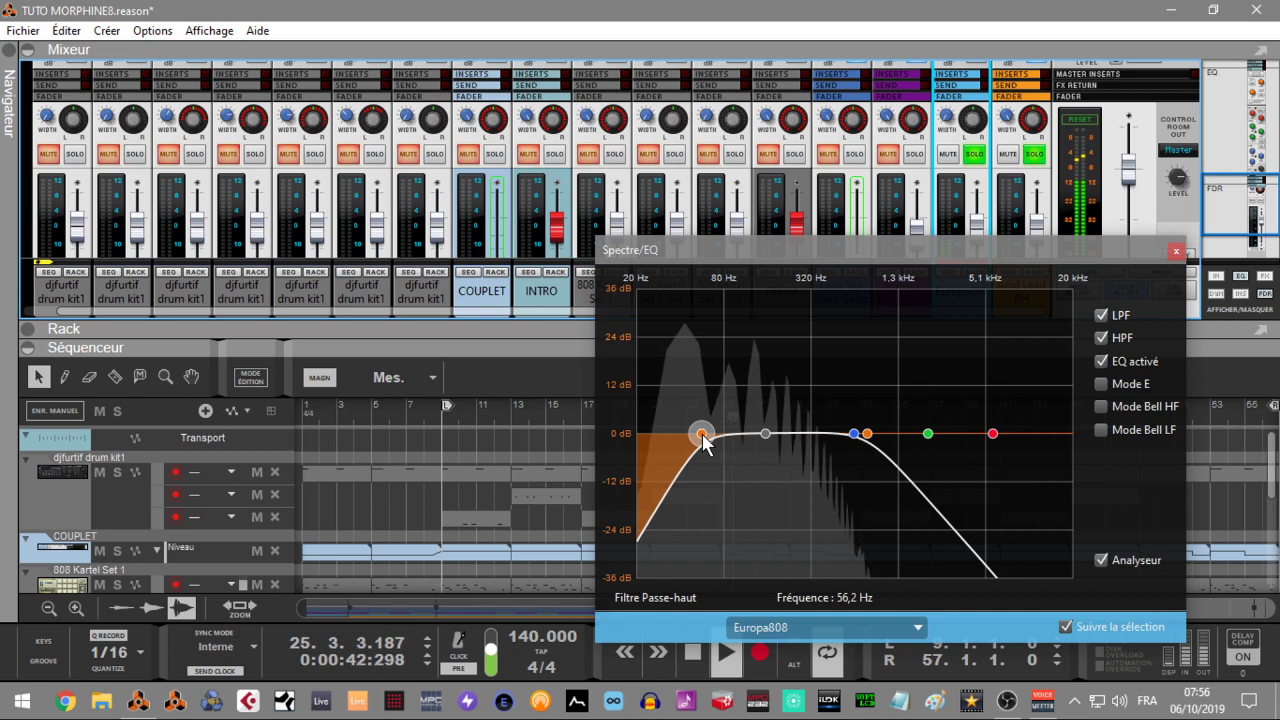
left_click(1013, 202)
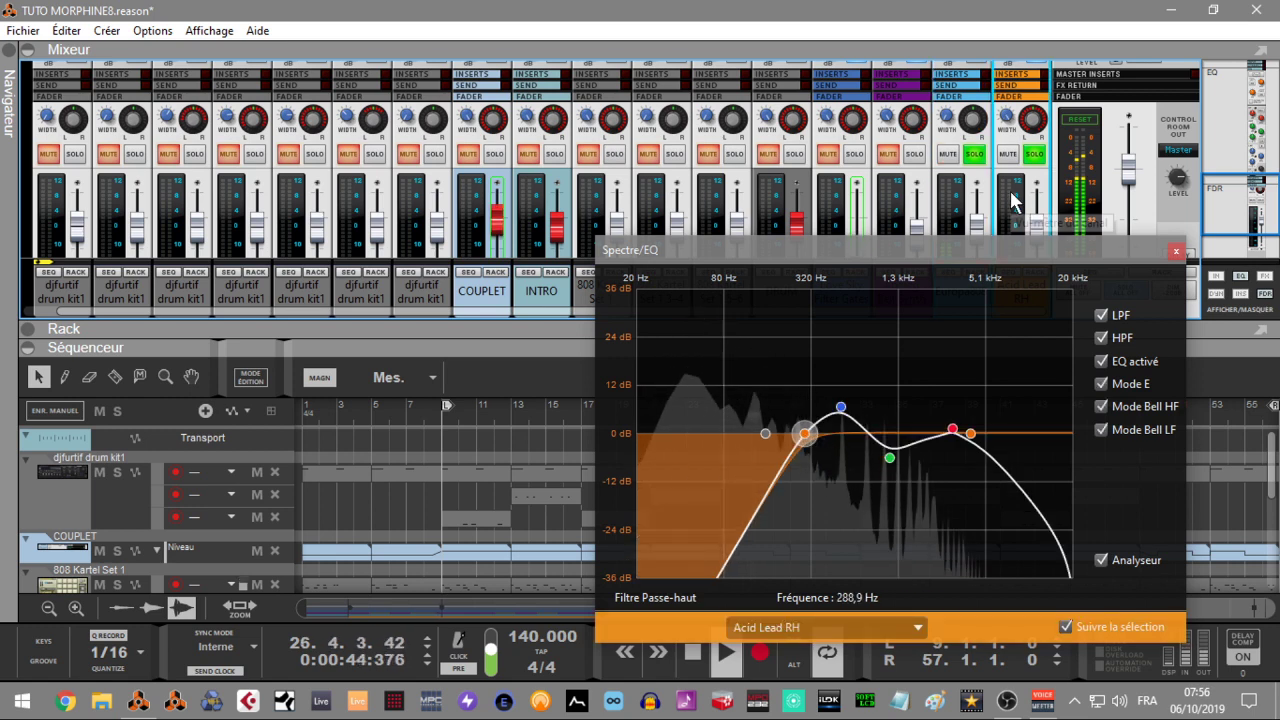
left_click(955, 208)
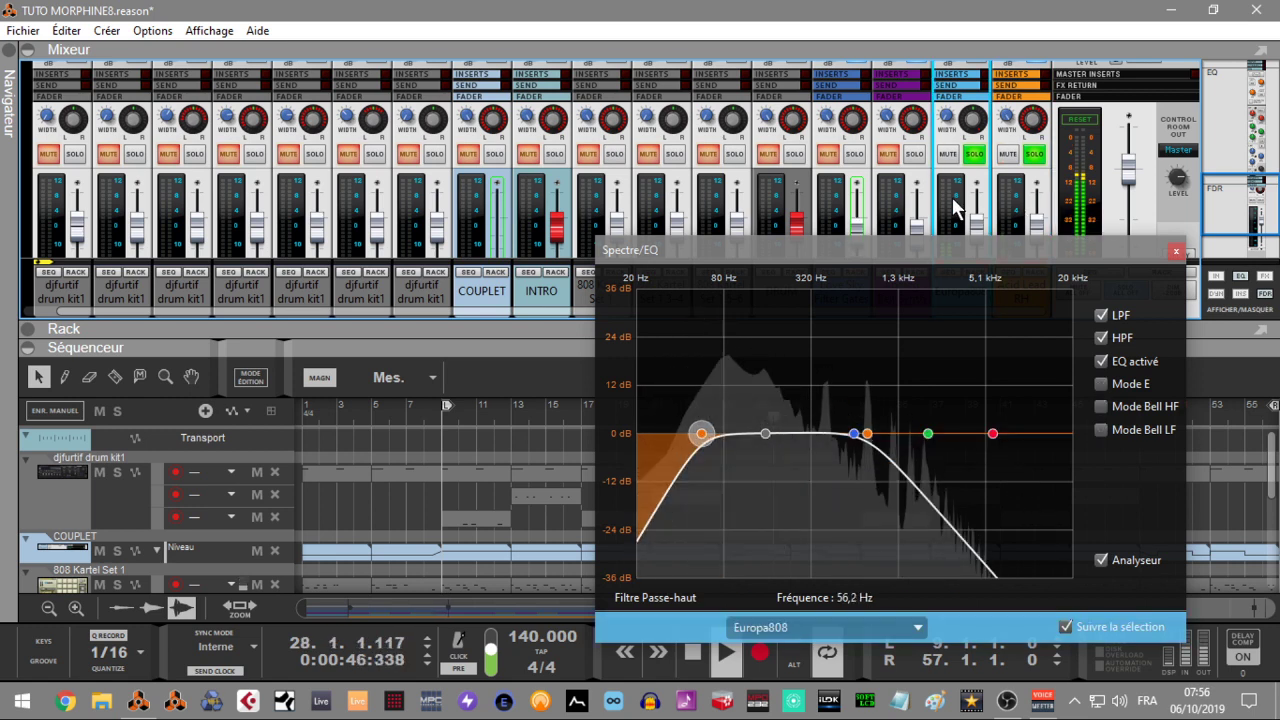
- Lower the Europa808 low-pass filter frequency to about 584 Hz
left_click(869, 435)
left_click_drag(862, 436, 847, 437)
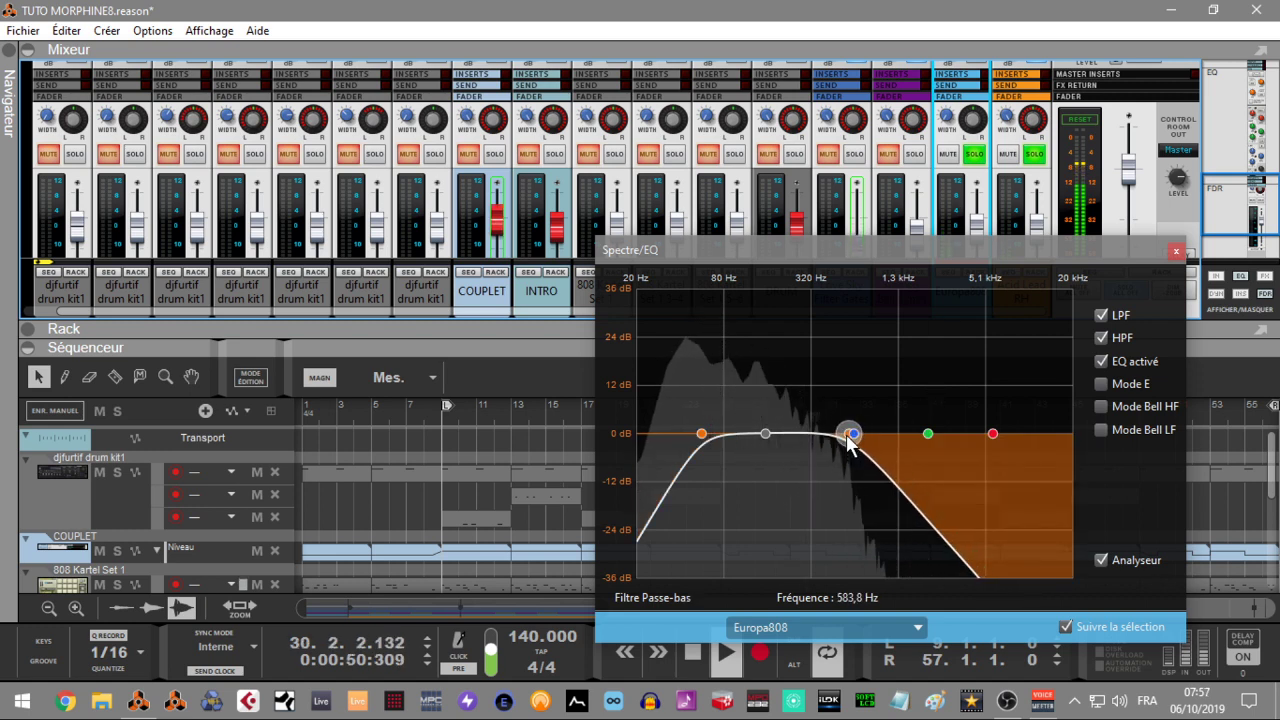
left_click(850, 436)
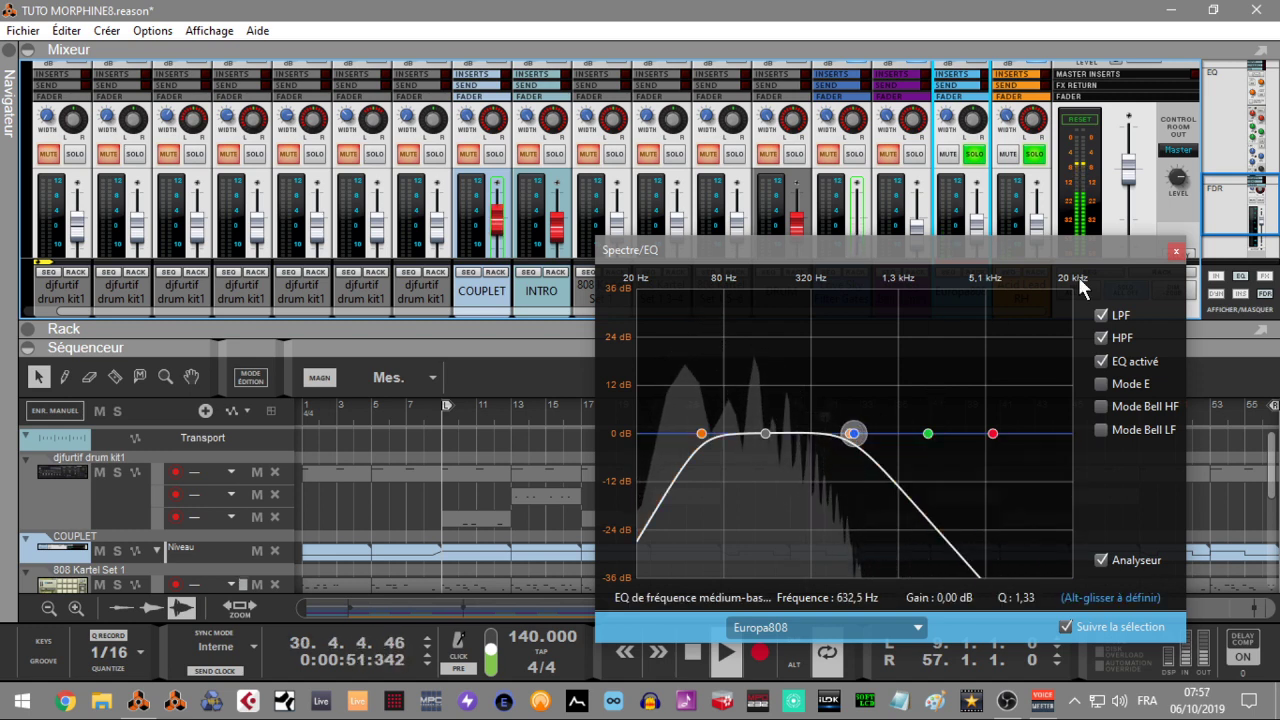
- Solo the Analog Bell Synth and Love Sky Filter Gates channels to hear them with the lead and bass
left_click(915, 155)
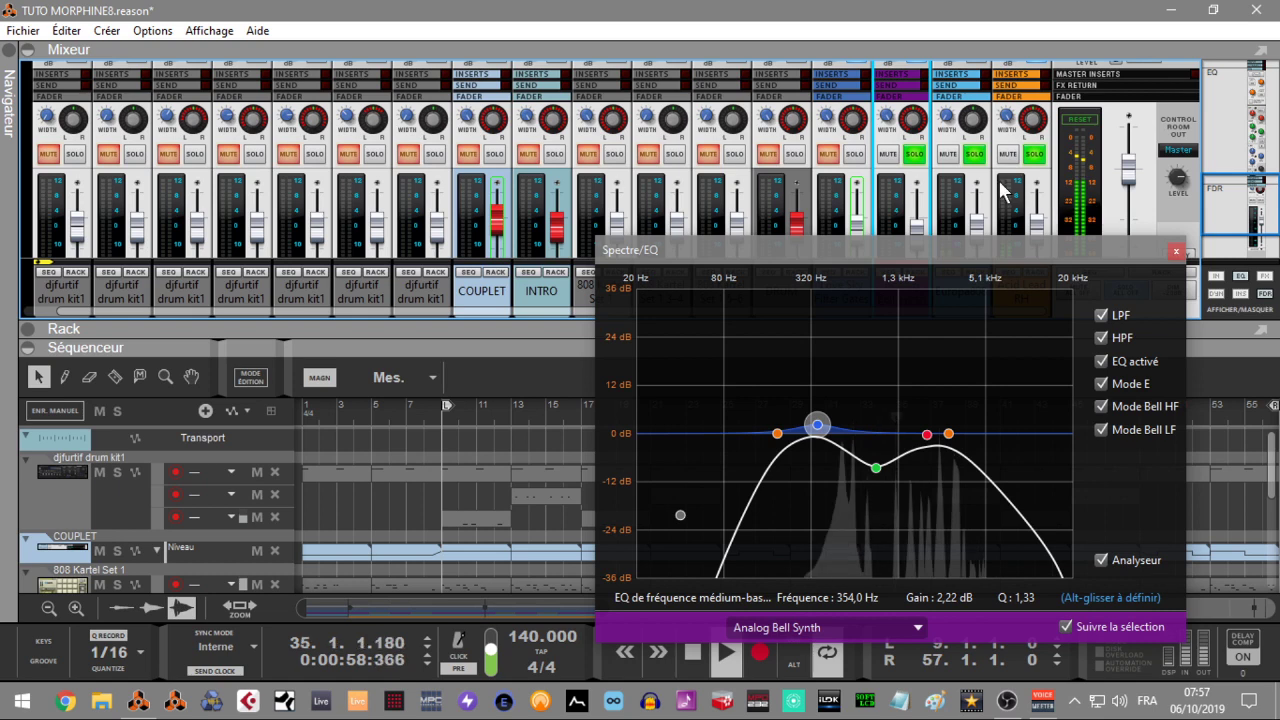
left_click(856, 156)
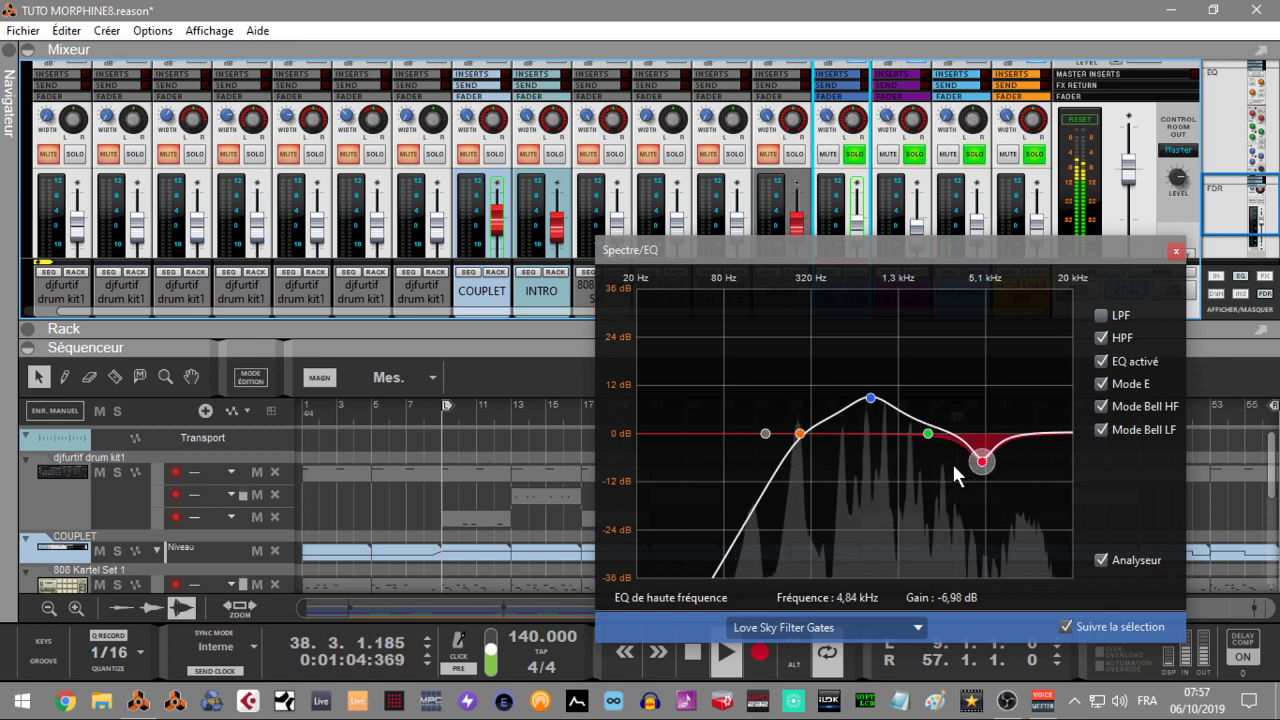
- Solo the DRUM channel with the lead, bass and synths, and toggle the Love Sky Filter Gates EQ to compare
left_click(795, 156)
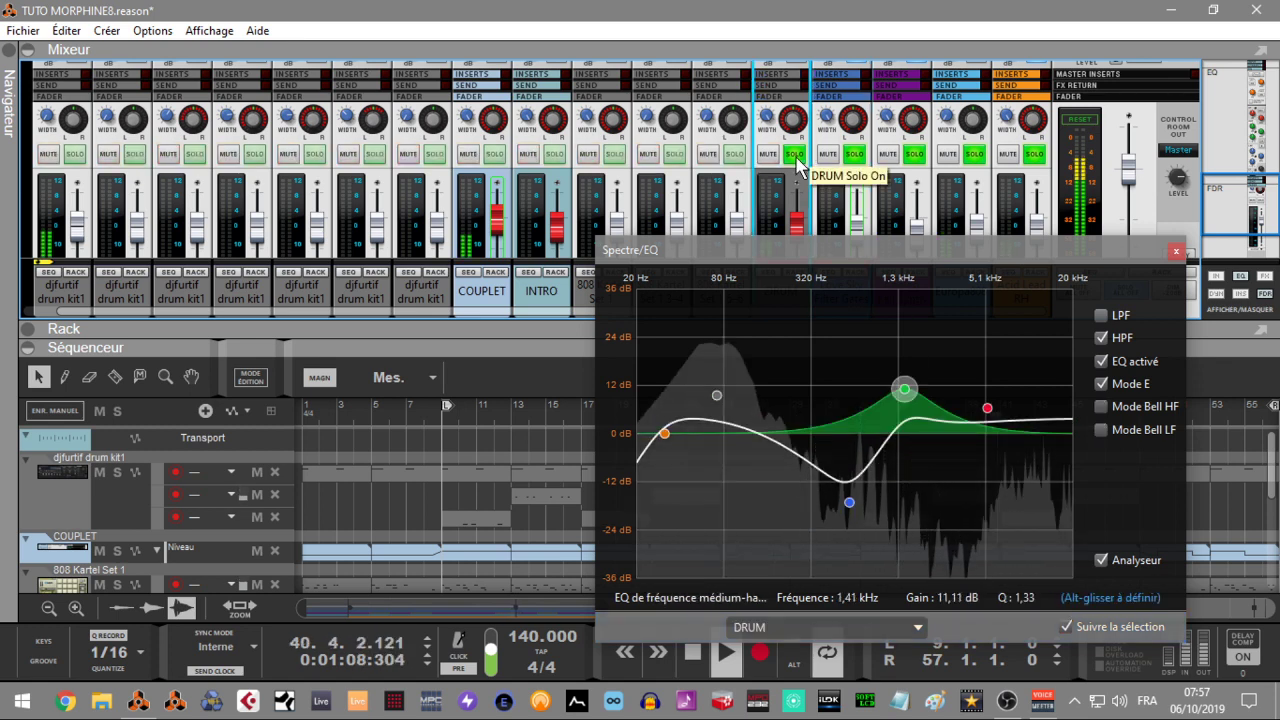
left_click(1176, 254)
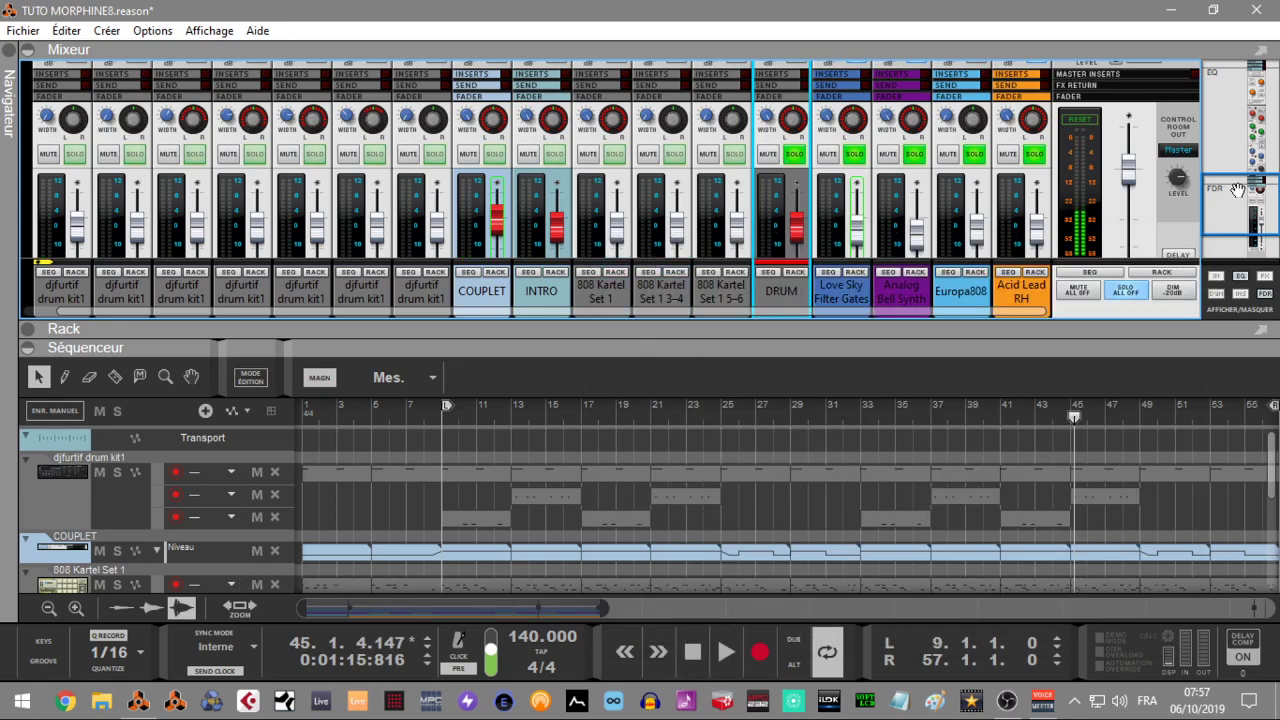
left_click_drag(1238, 191, 1228, 110)
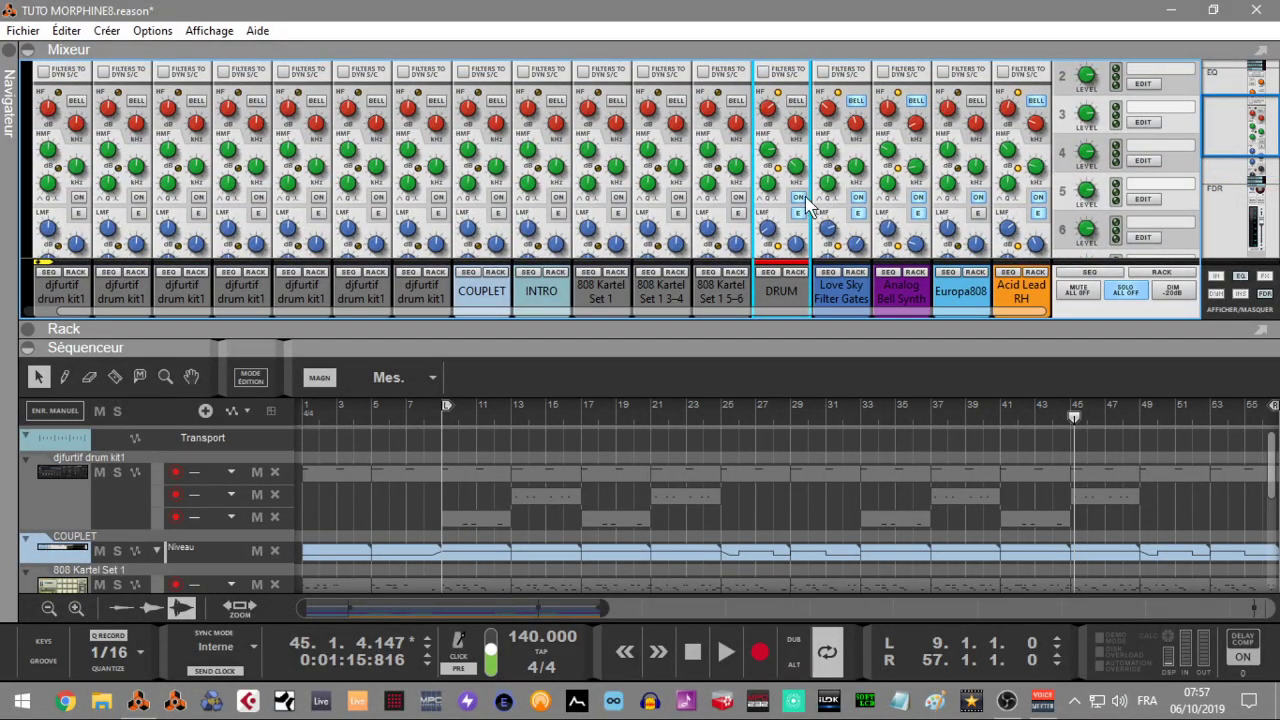
left_click(858, 199)
left_click(858, 199)
left_click(859, 200)
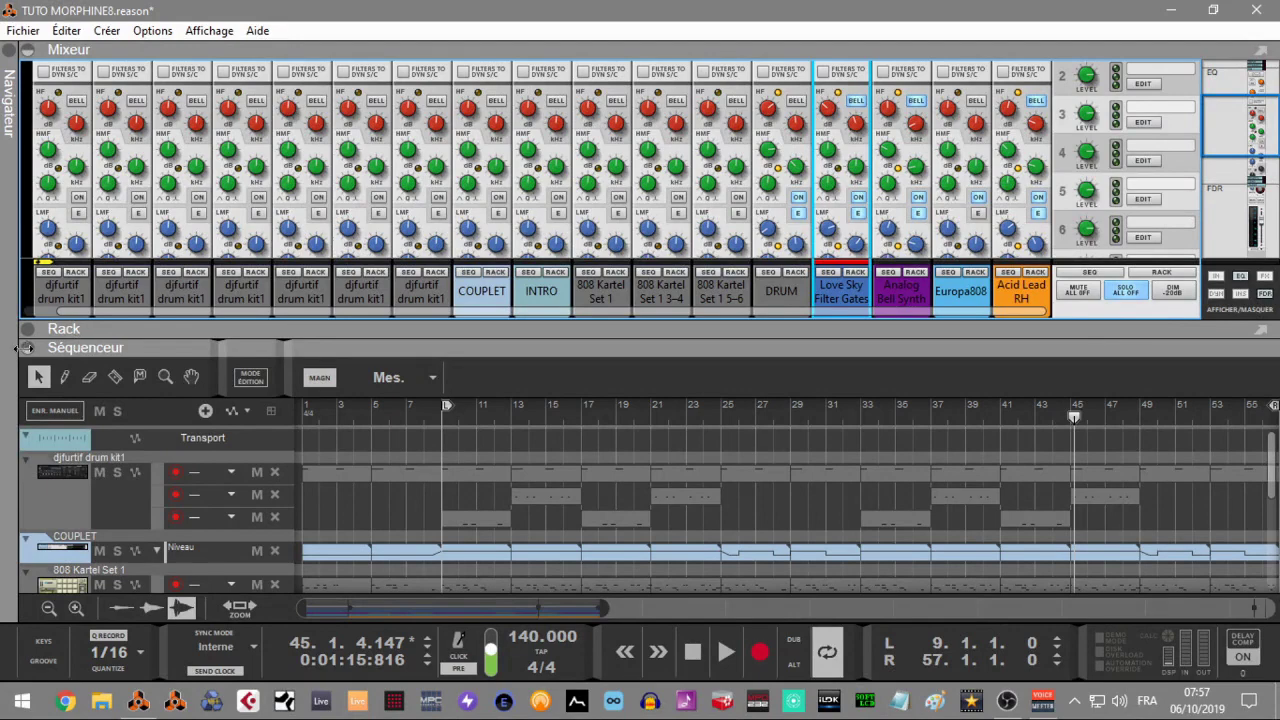
- Clear the existing solos, solo the first djfurtif drum kit1 channel and play it with its spectrum EQ open in the enlarged mixer
left_click(30, 350)
left_click(62, 556)
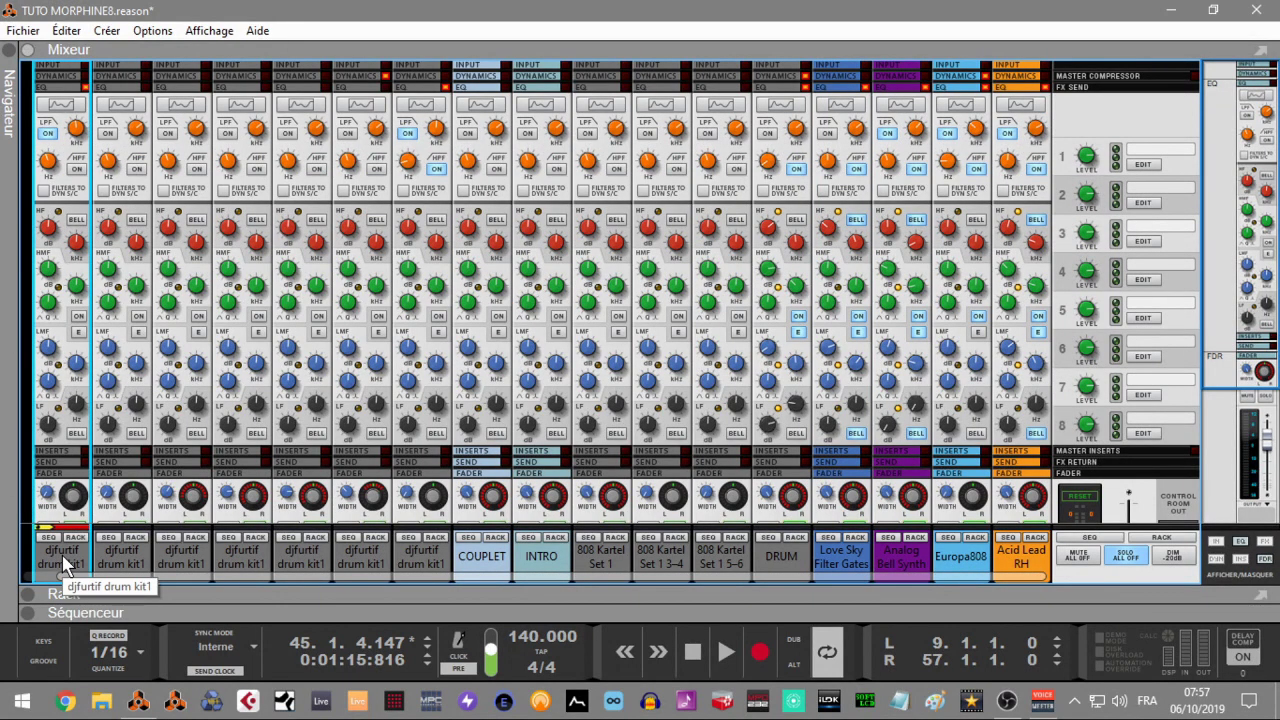
key("F2")
left_click_drag(975, 258, 865, 246)
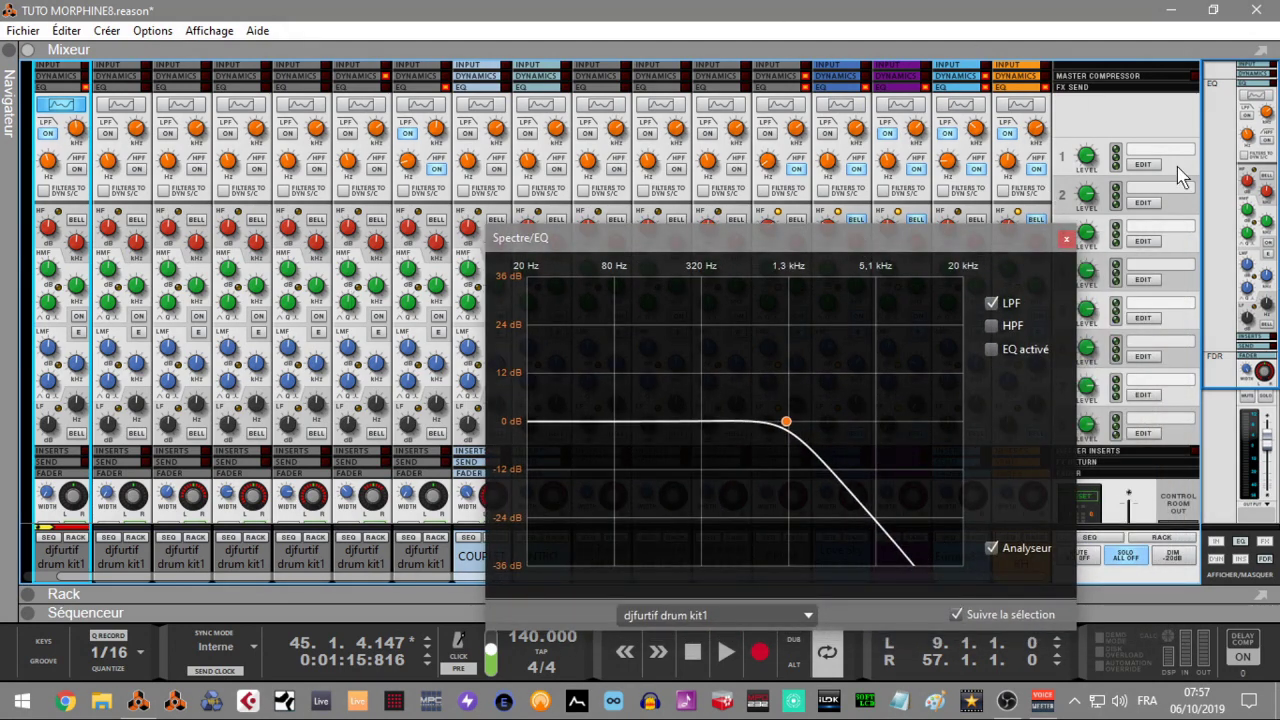
left_click_drag(1227, 204, 1237, 280)
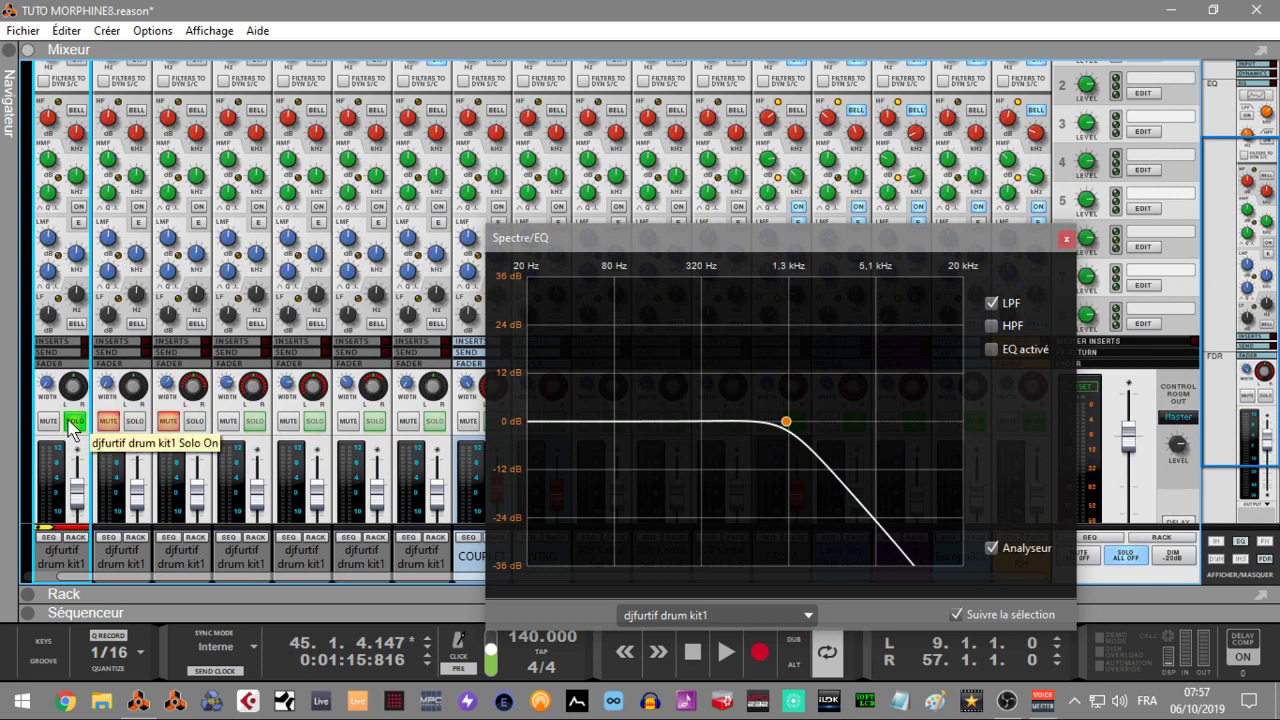
key("space")
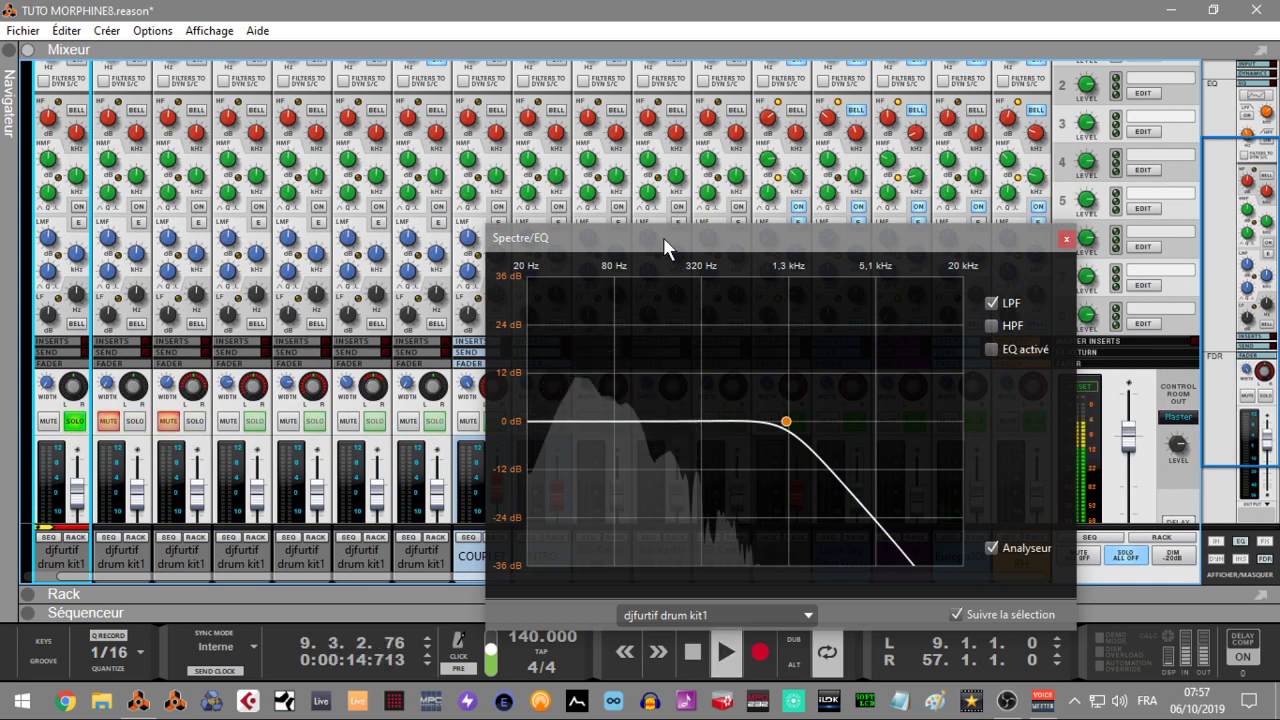
left_click(1127, 557)
left_click(74, 423)
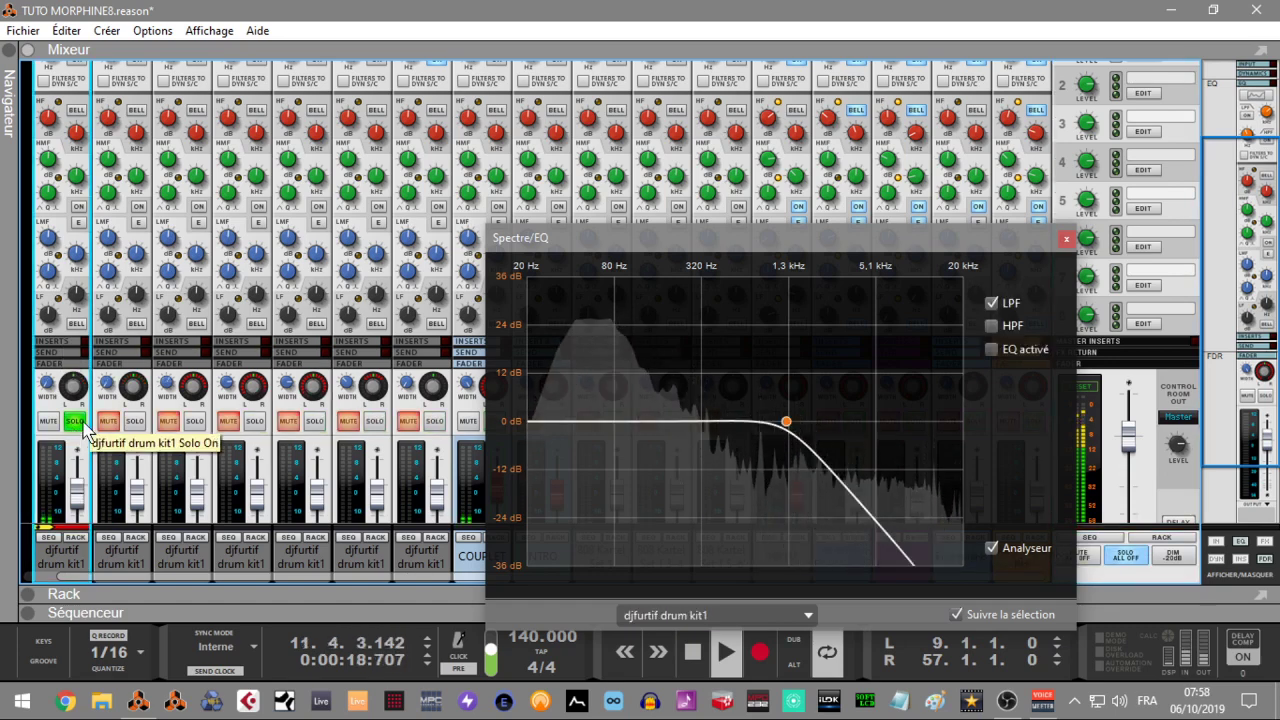
- Compare the first drum channel with its low-pass filter off and on, and lower the filter frequency to about 869 Hz
mouse_move(789, 425)
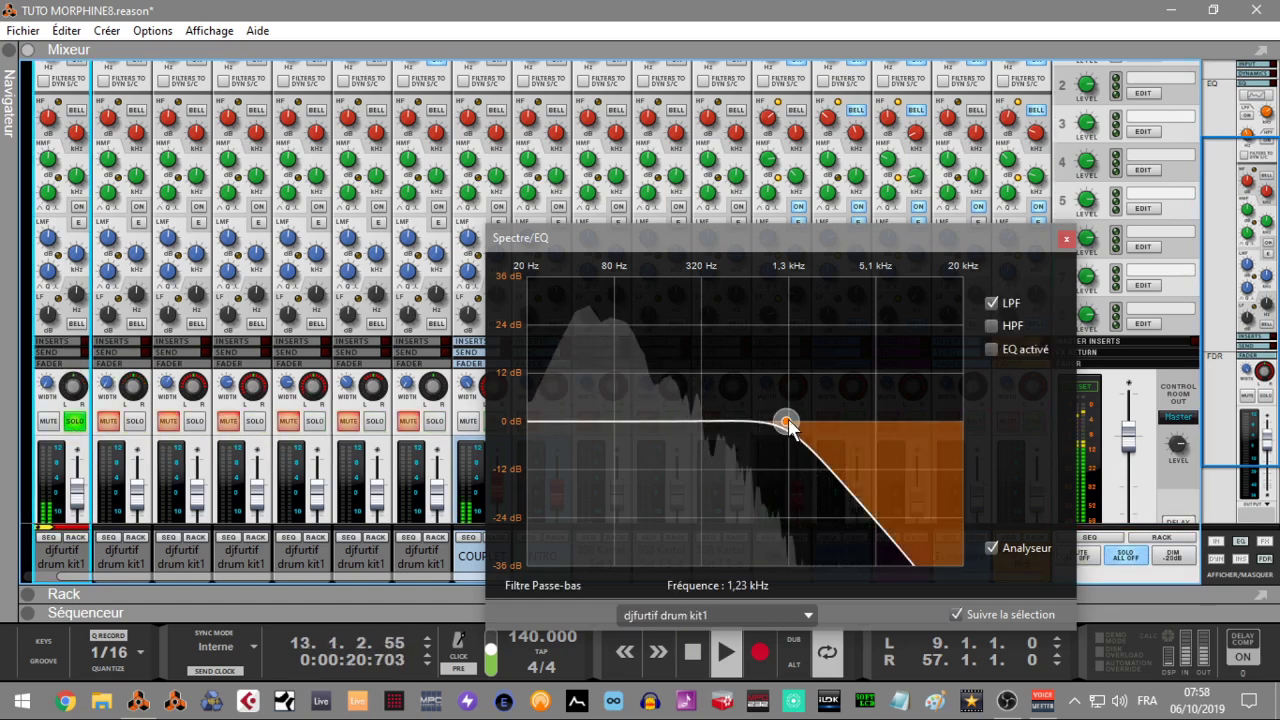
left_click(991, 302)
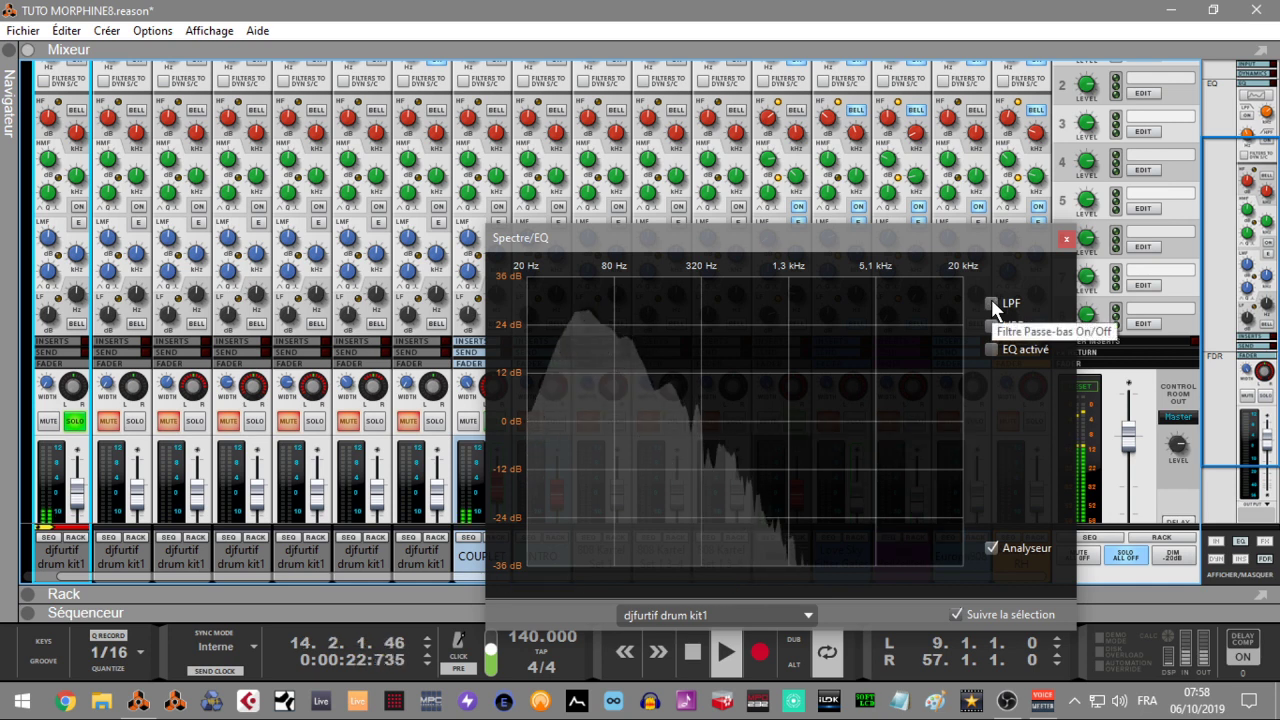
left_click(991, 301)
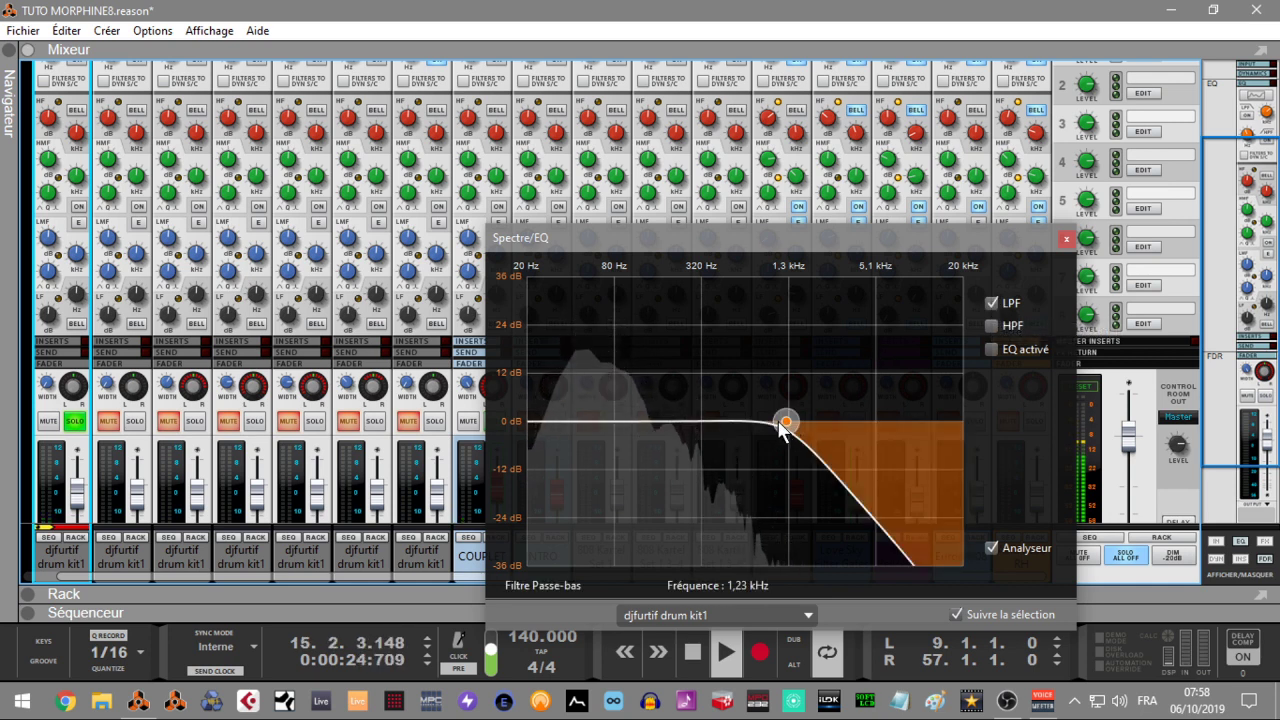
mouse_move(784, 427)
left_mouse_down()
mouse_move(729, 424)
mouse_move(765, 430)
left_mouse_up()
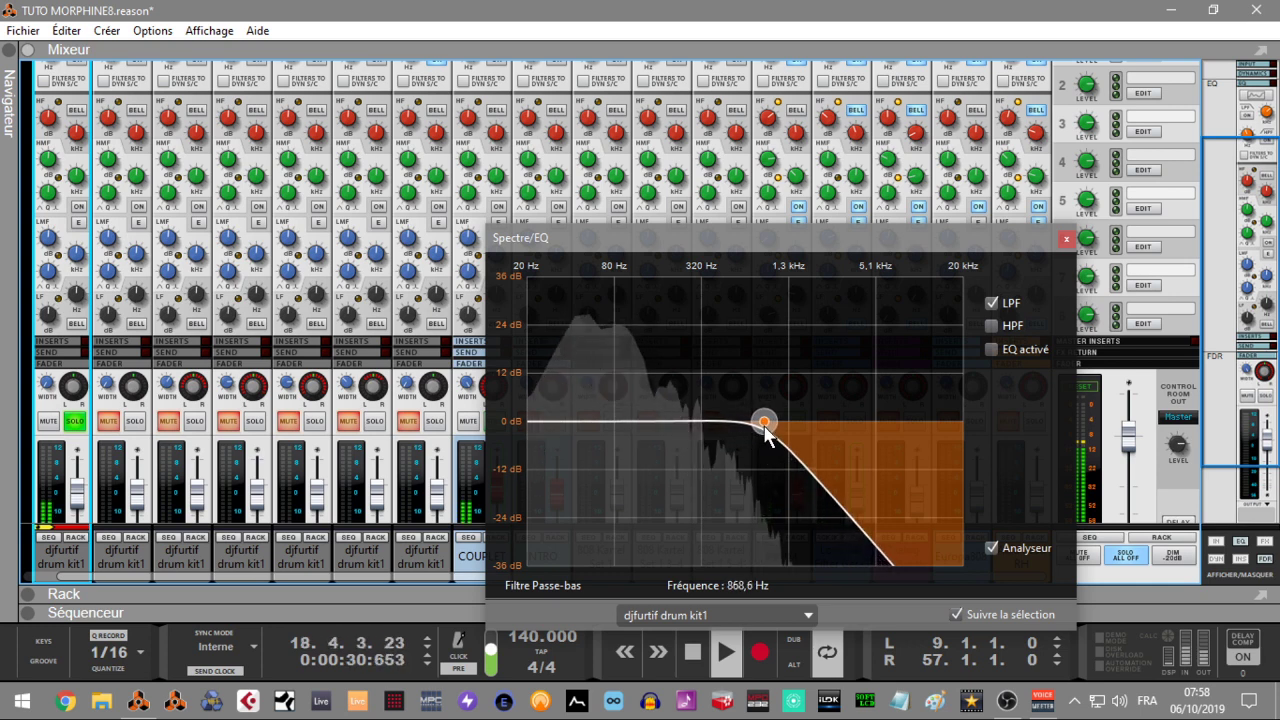
- Enable the first drum channel's EQ with E mode and bell mode for both the high and low bands
left_click(988, 352)
left_click(992, 374)
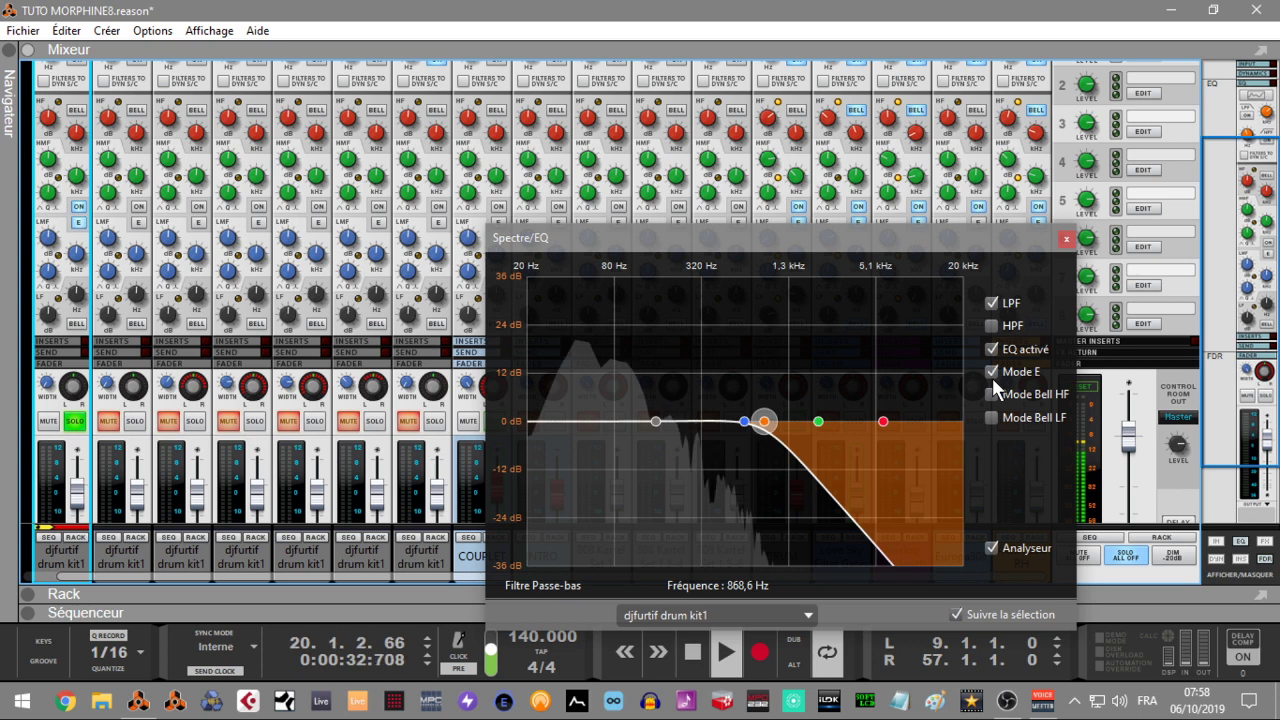
left_click(992, 394)
left_click(992, 417)
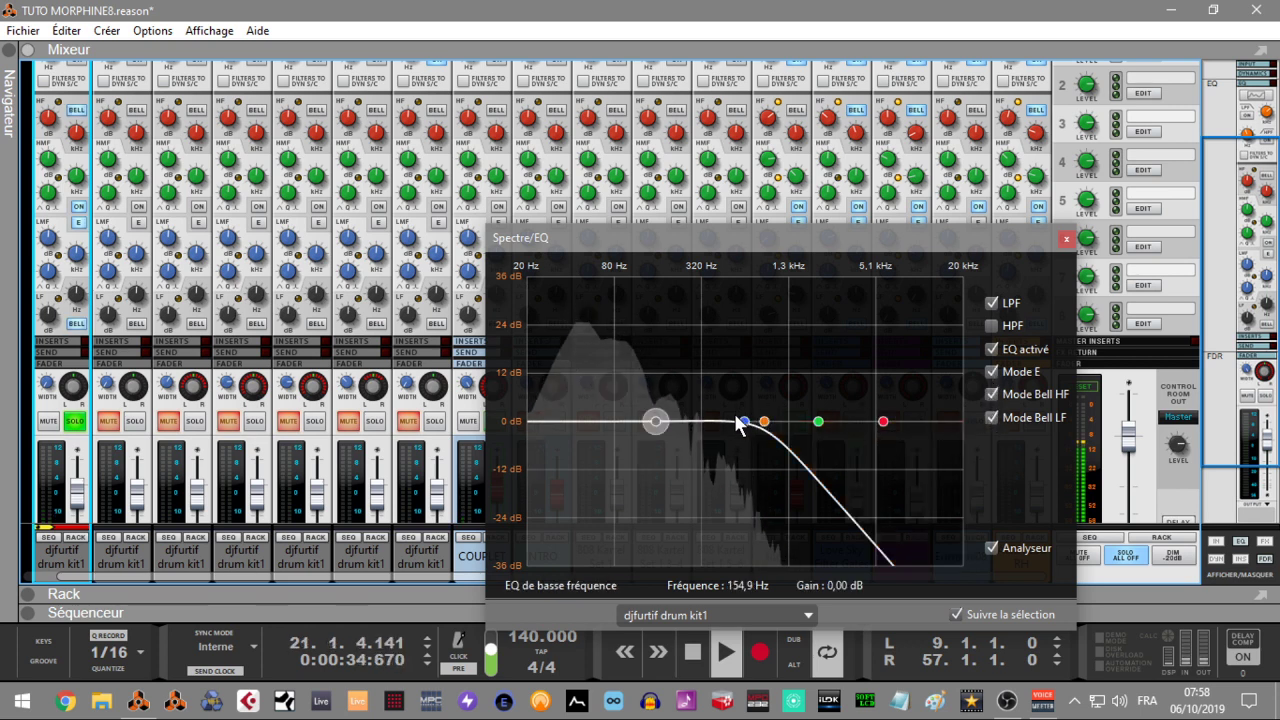
- Shape the first drum channel's EQ with the low band near 50 Hz, low-mid about 3.5 dB at 200 Hz and high-mid about -2.9 dB at 600 Hz
left_click_drag(742, 424, 586, 417)
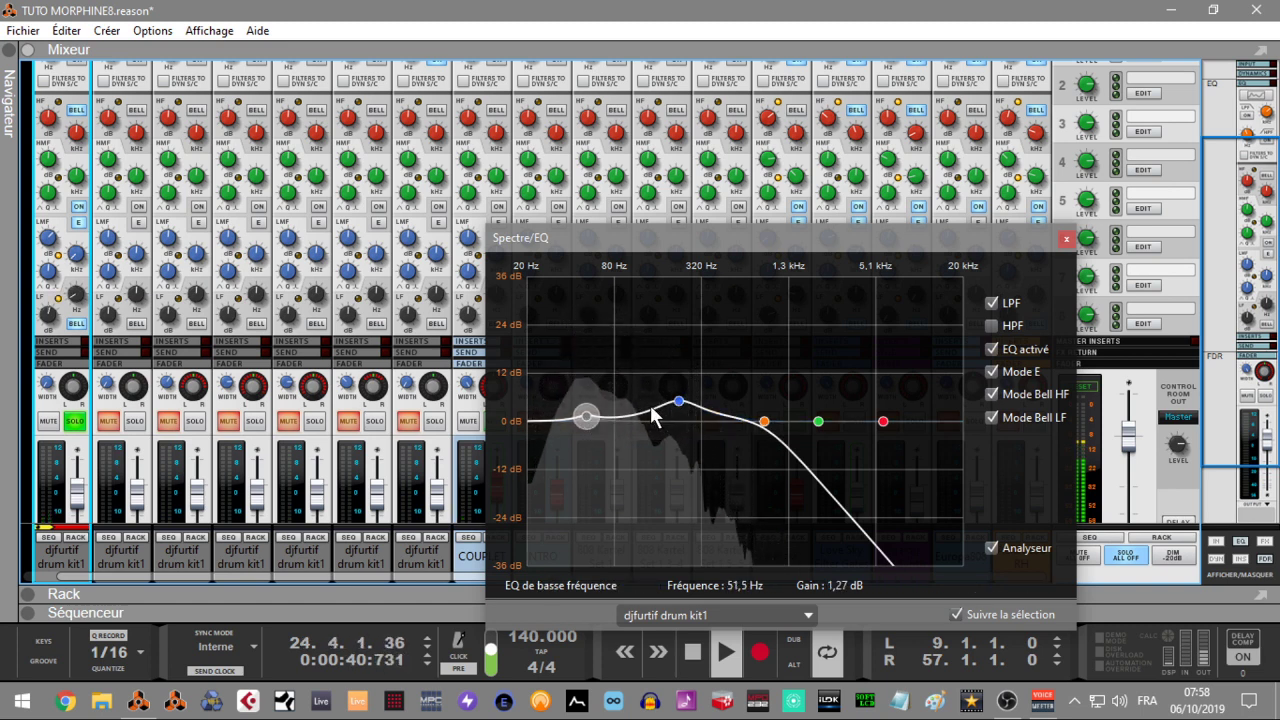
left_click_drag(678, 410, 672, 410)
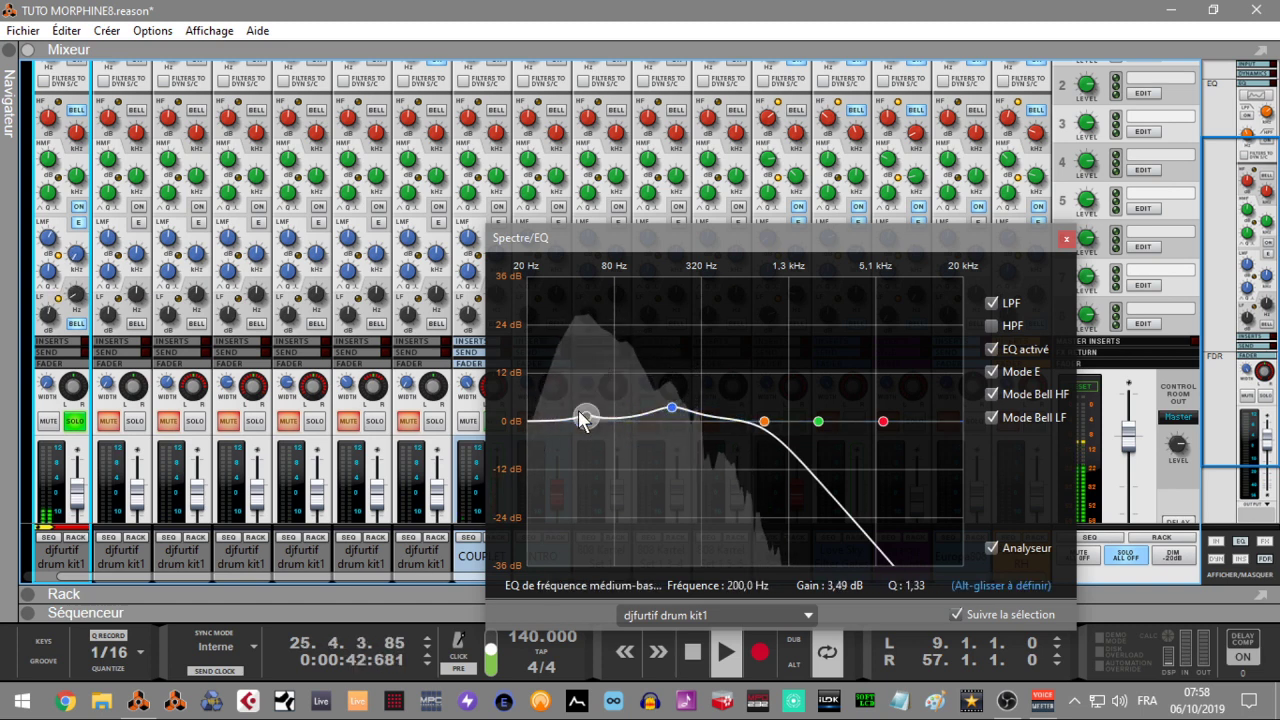
left_click_drag(588, 426, 584, 429)
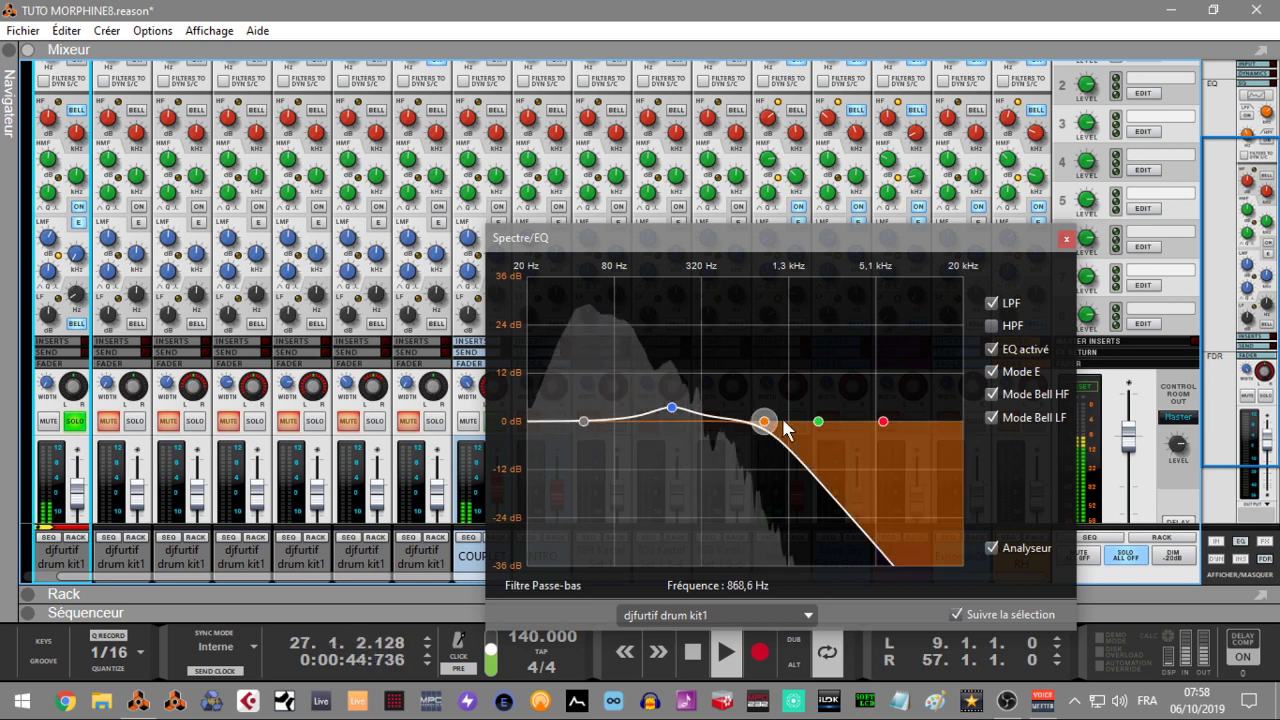
left_click_drag(820, 423, 723, 434)
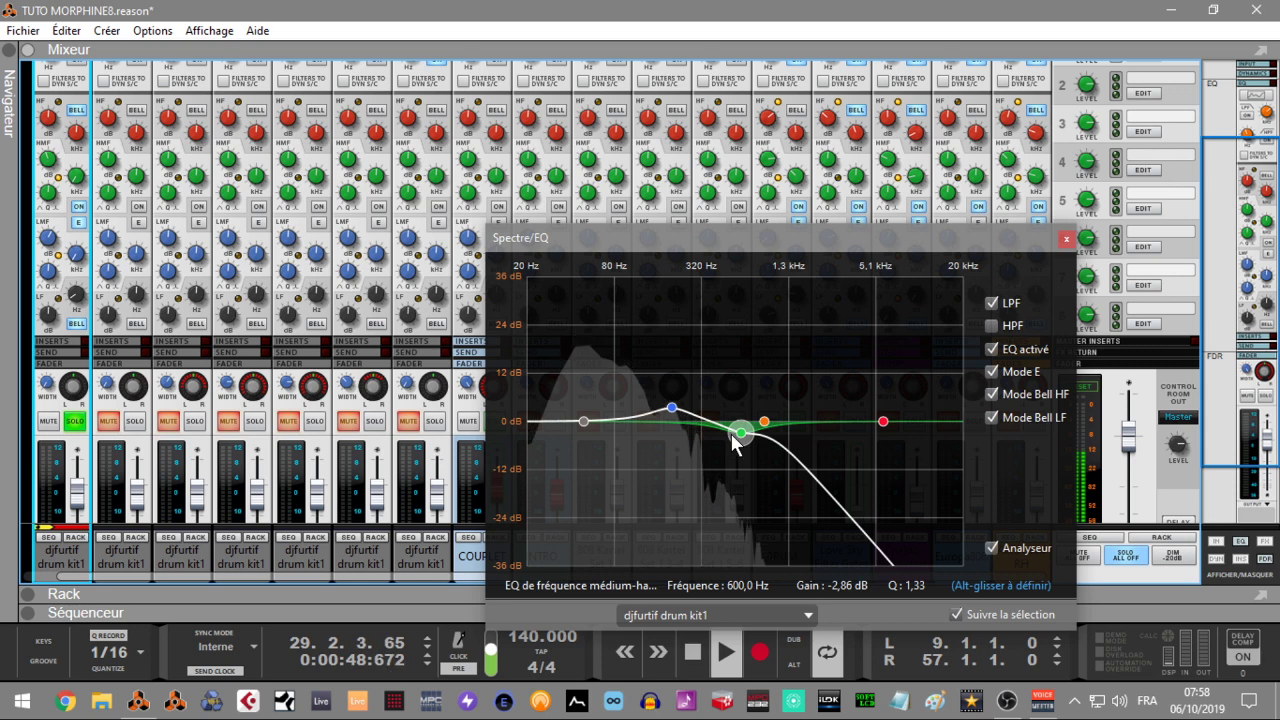
- Solo the second and third djfurtif drum kit1 channels, examine their spectra and close the spectrum display
left_click(133, 422)
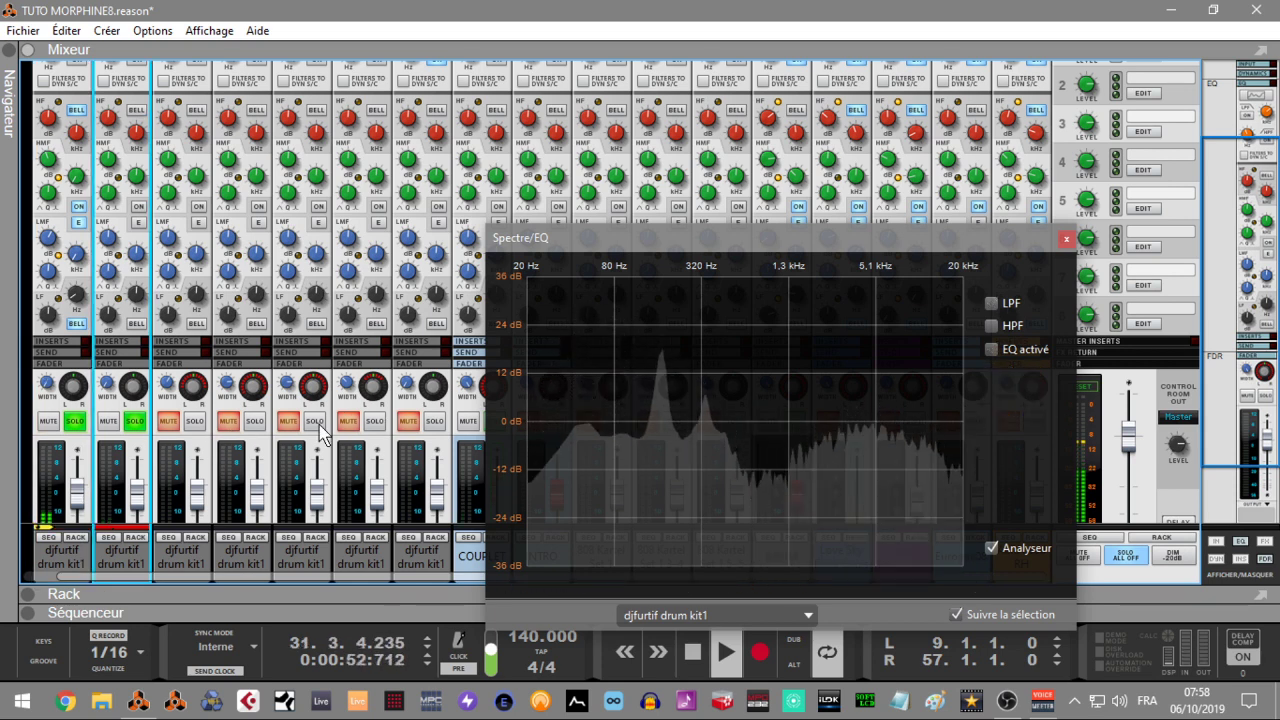
left_click(195, 422)
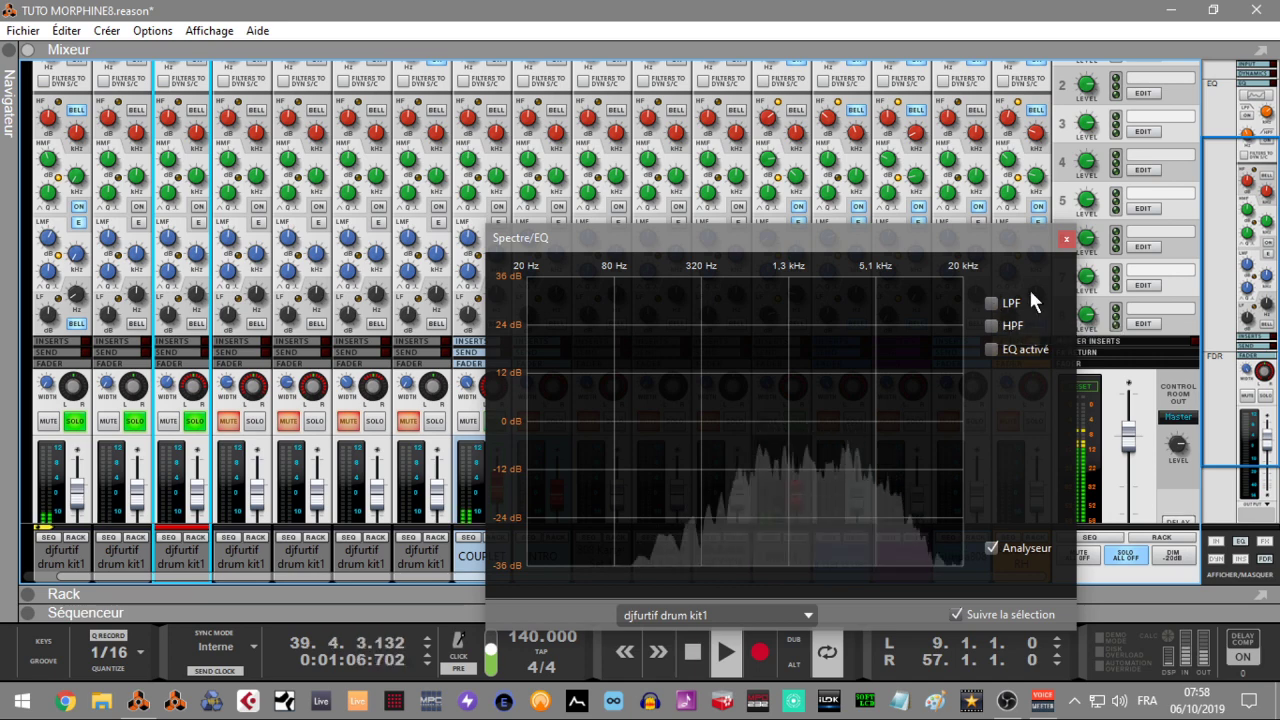
left_click(1066, 239)
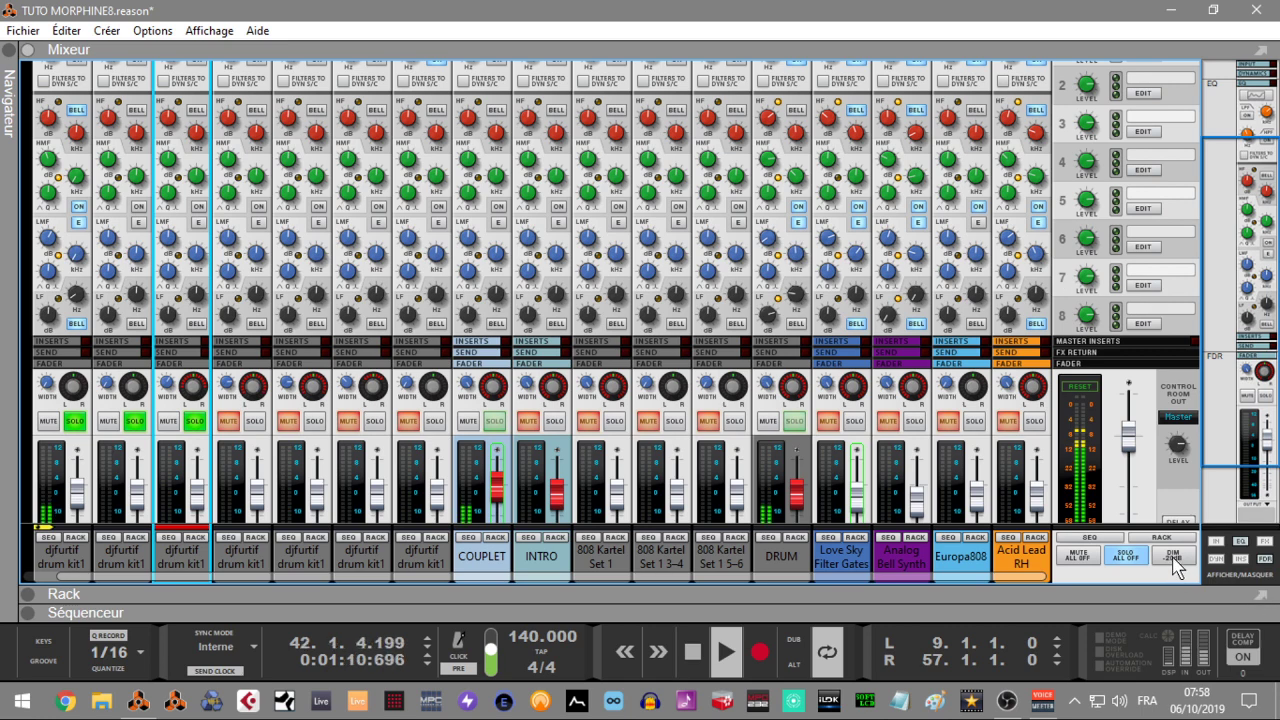
- Show the mixer's dynamics section instead of the EQ, and keep only the second and third drum channels soloed
left_click(1218, 556)
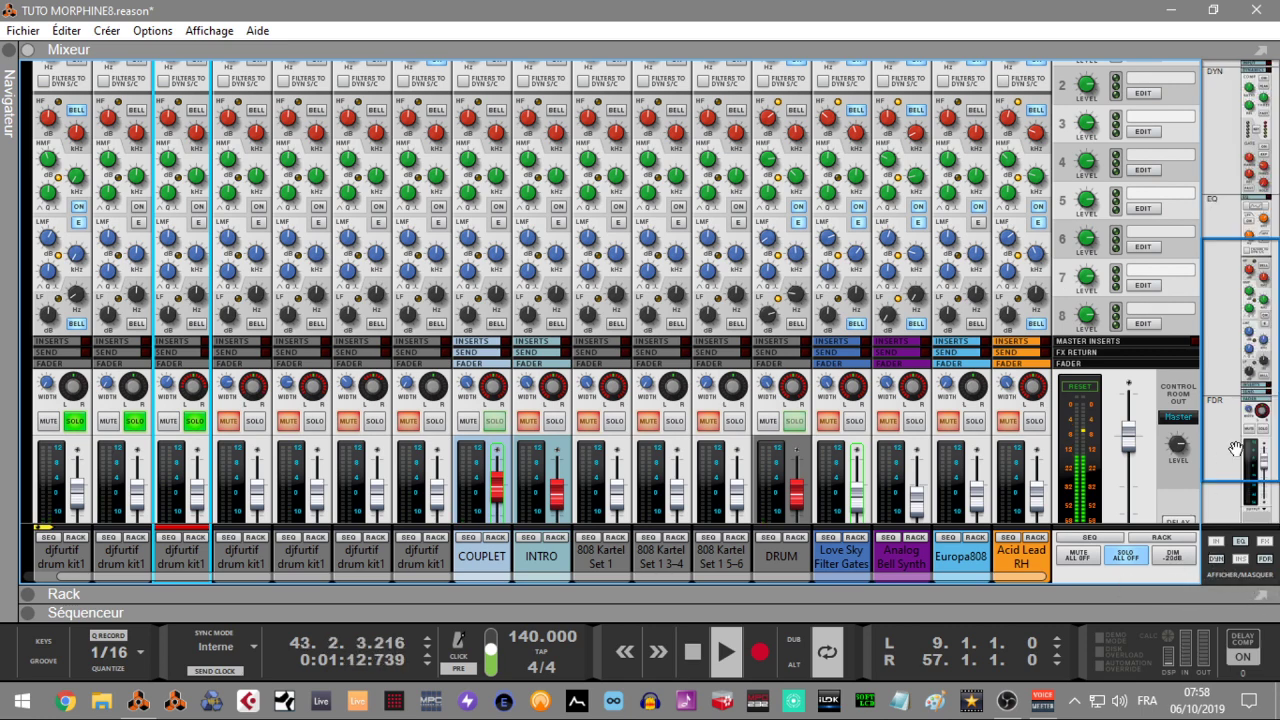
left_click(1240, 545)
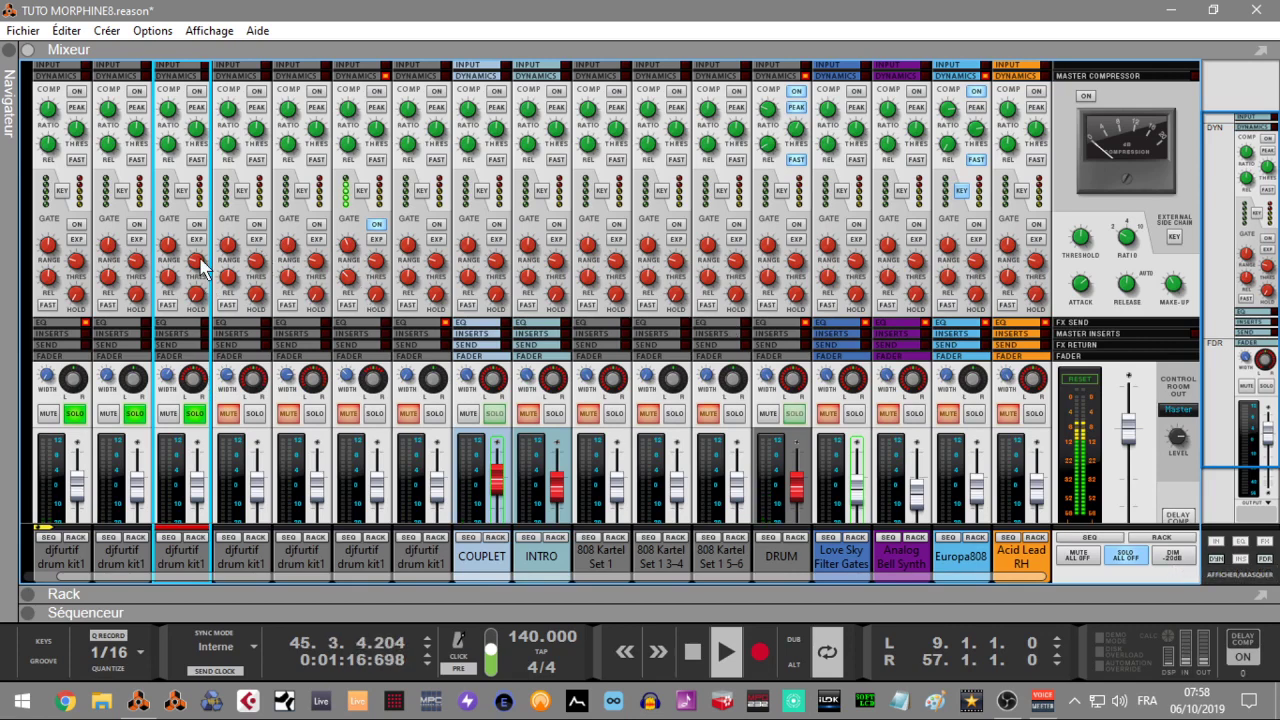
left_click(131, 416)
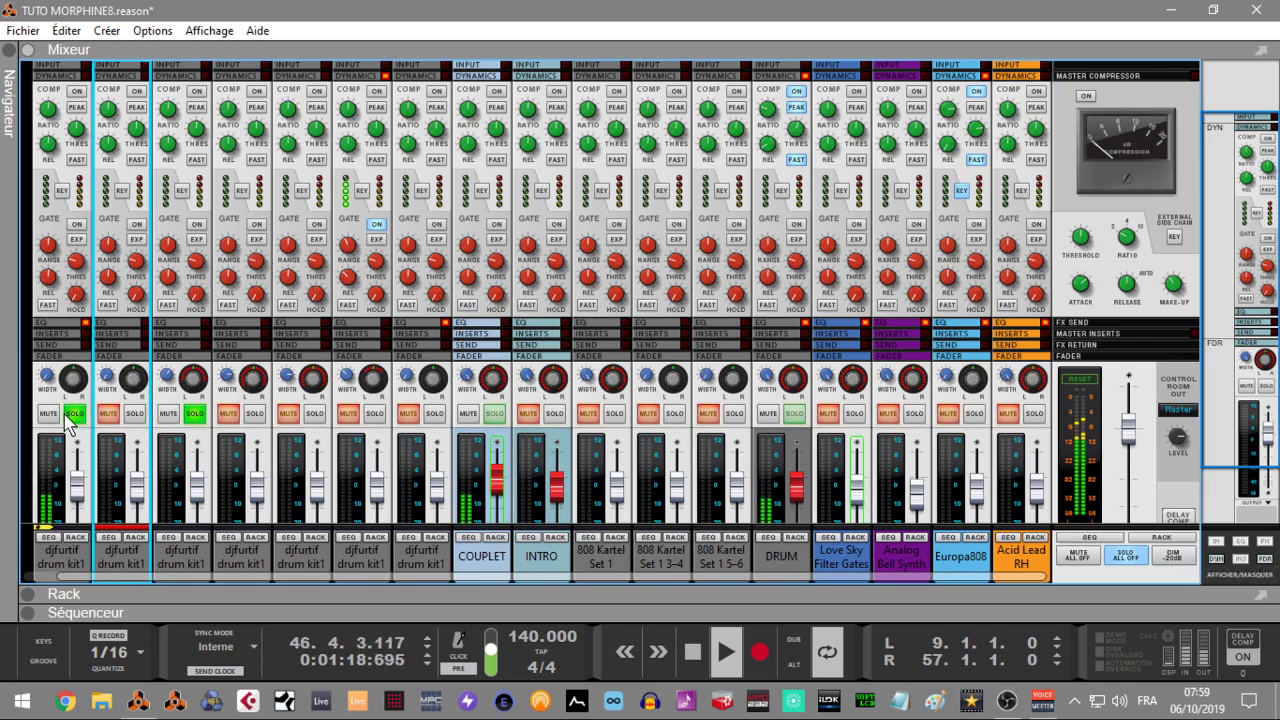
left_click(70, 416)
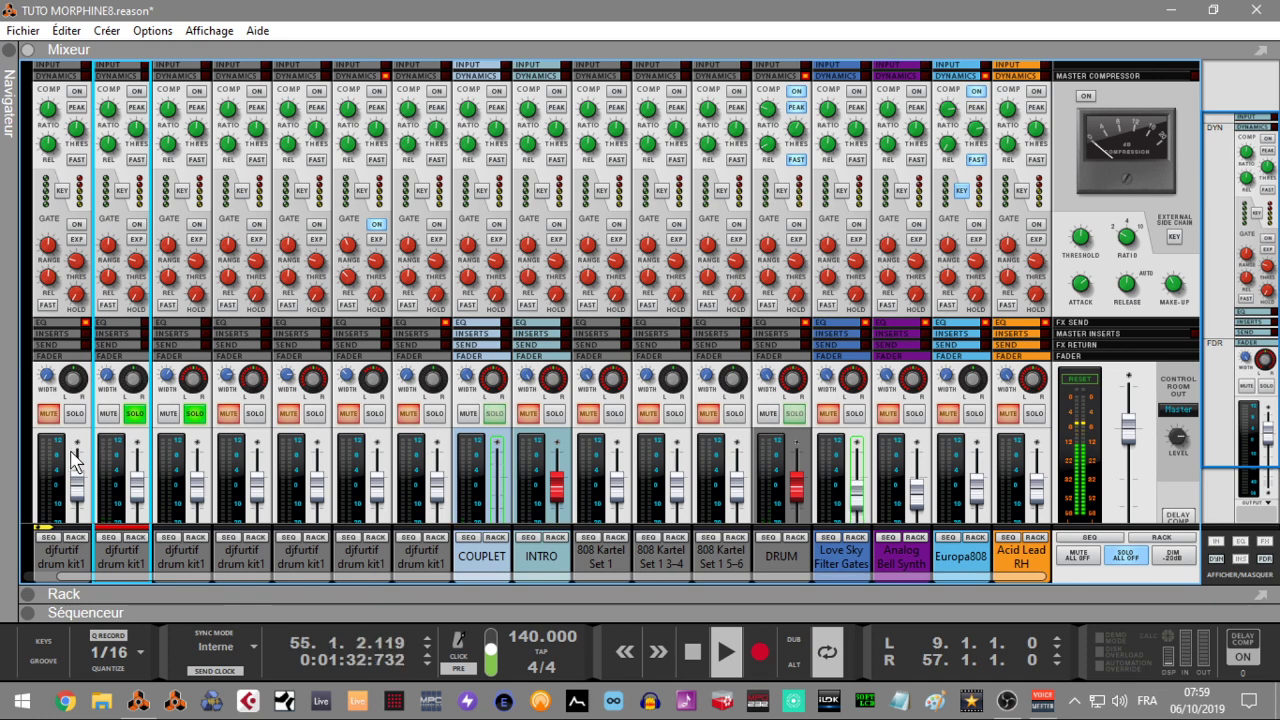
- Enable the gate on the second drum channel, adjust its hold and set its threshold to about -15.15 dB
left_click(138, 228)
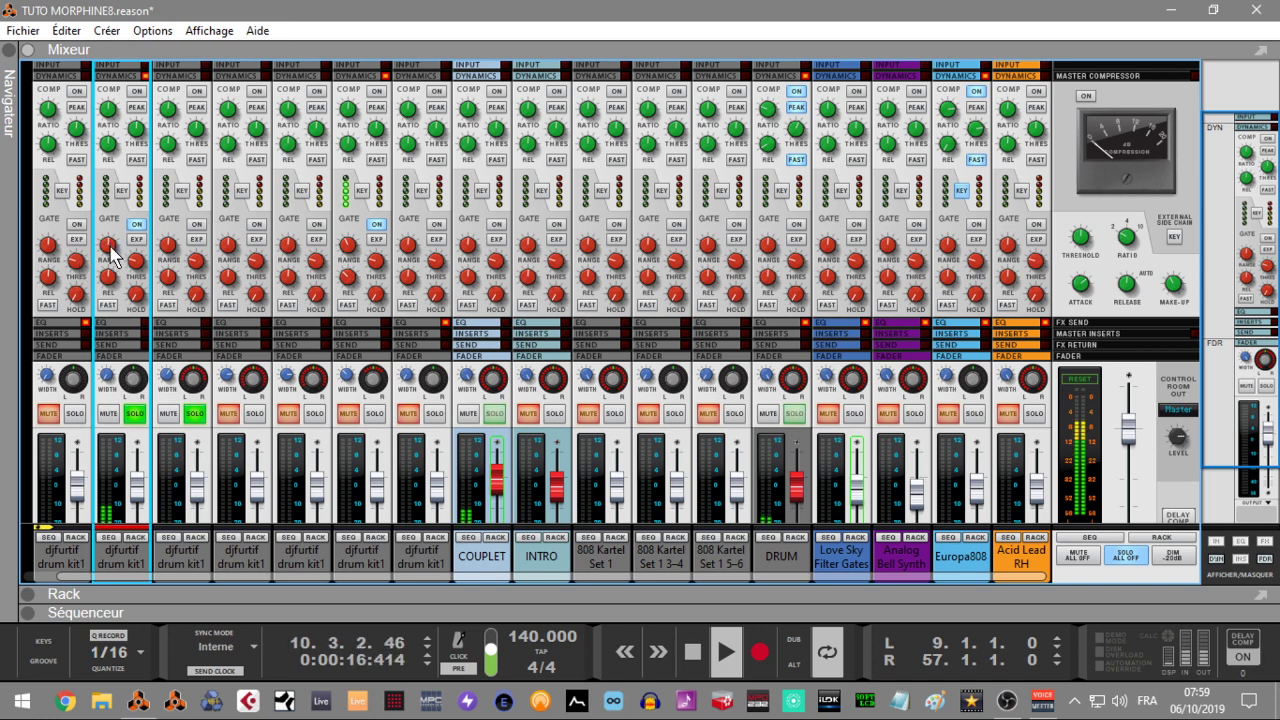
mouse_move(106, 245)
left_click_drag(101, 231, 105, 270)
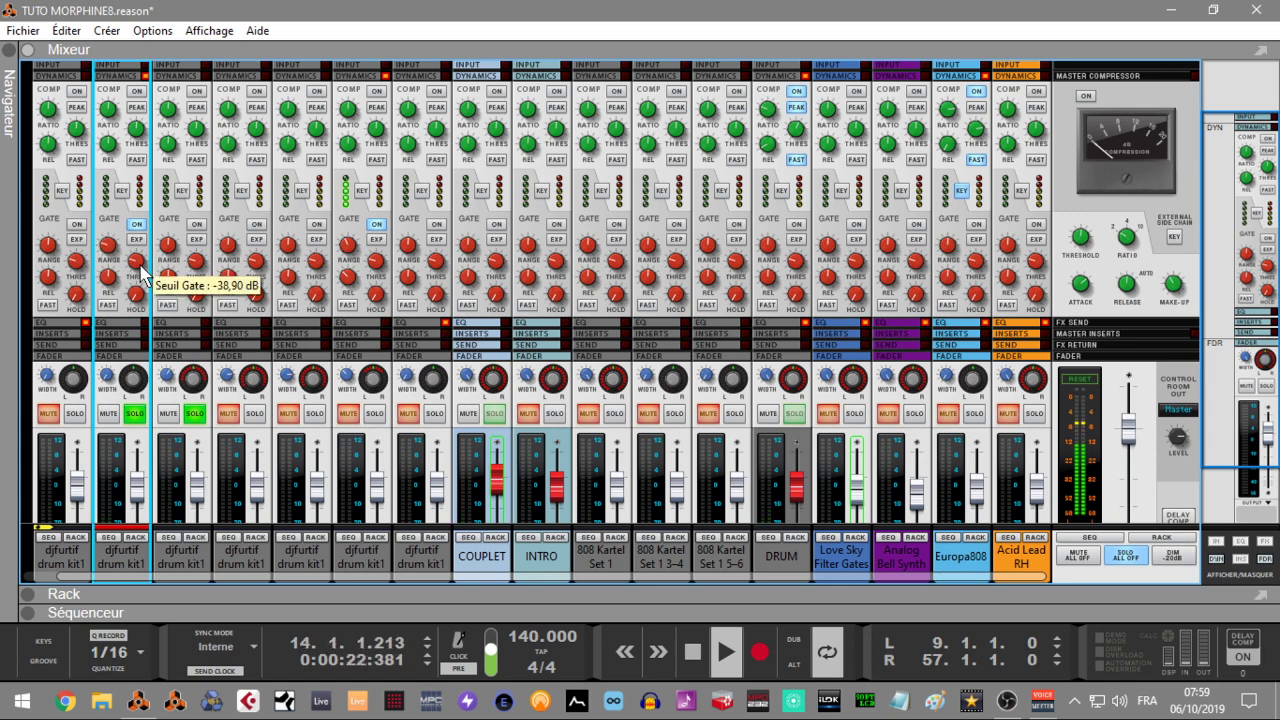
mouse_move(110, 290)
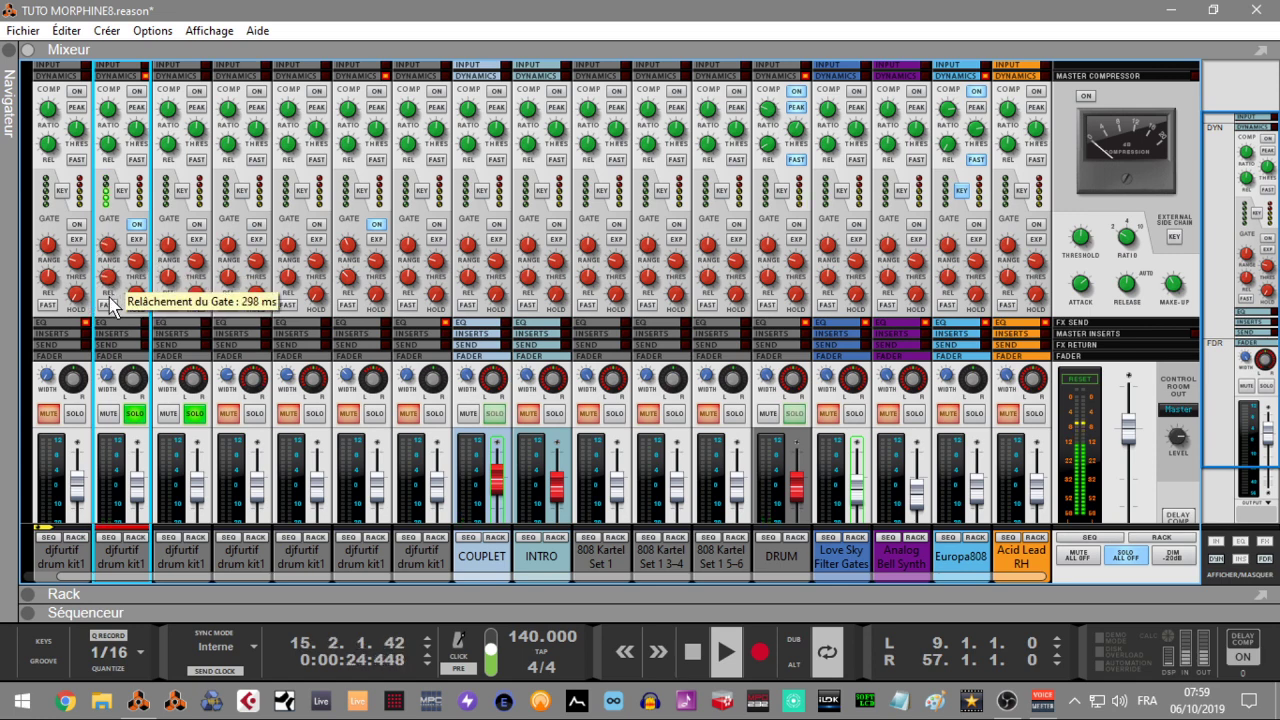
left_click_drag(137, 300, 139, 278)
mouse_move(139, 279)
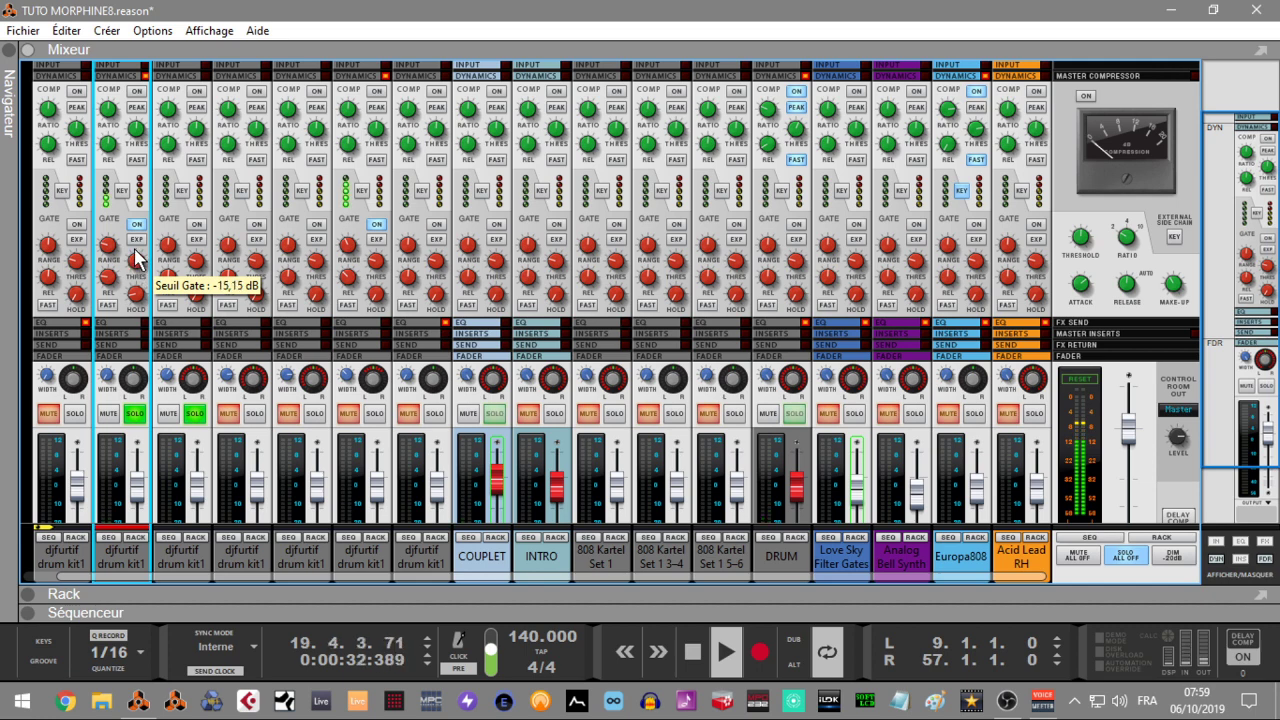
- Set the gate range on the second drum channel to about -32.44 dB
mouse_move(116, 258)
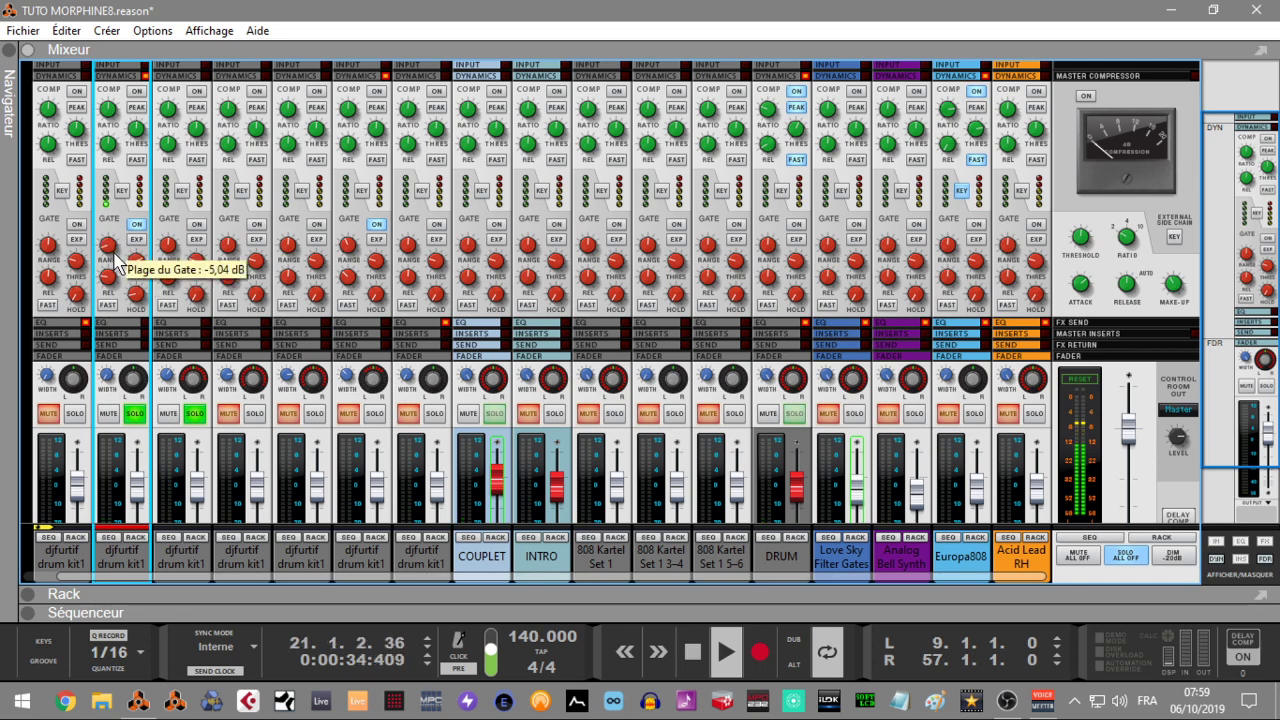
left_click_drag(115, 258, 118, 234)
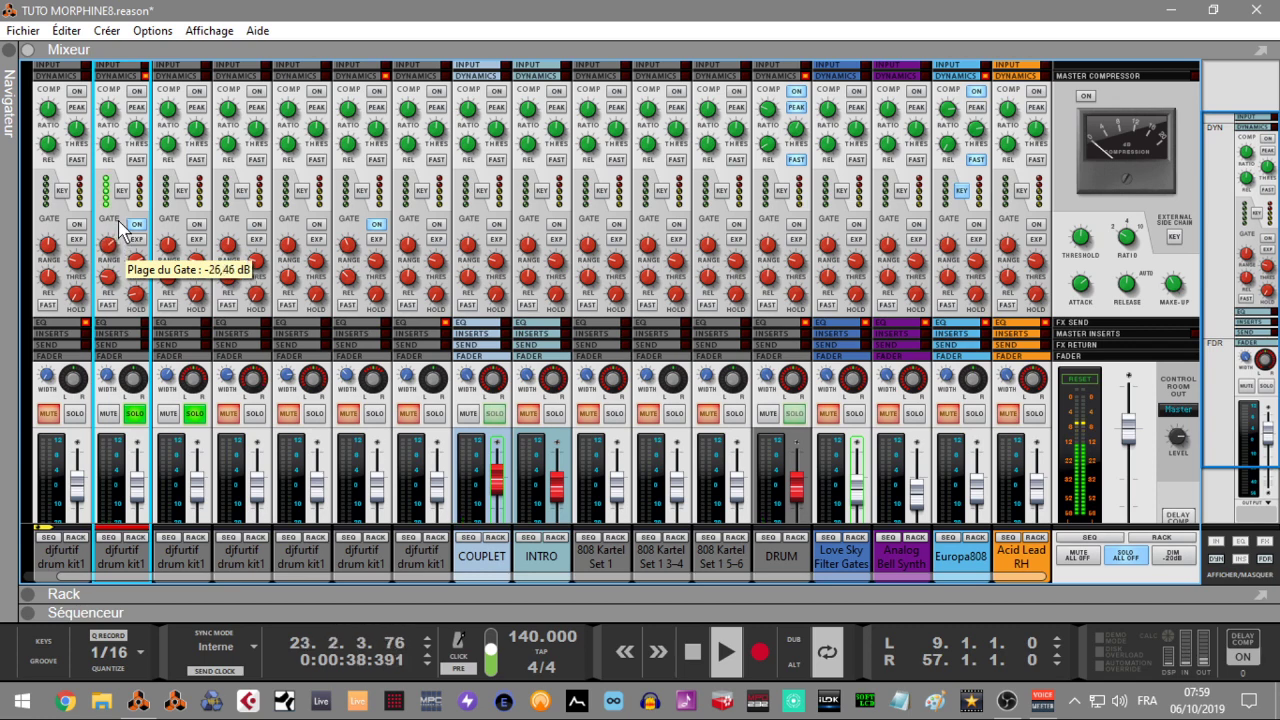
left_click_drag(119, 212, 119, 211)
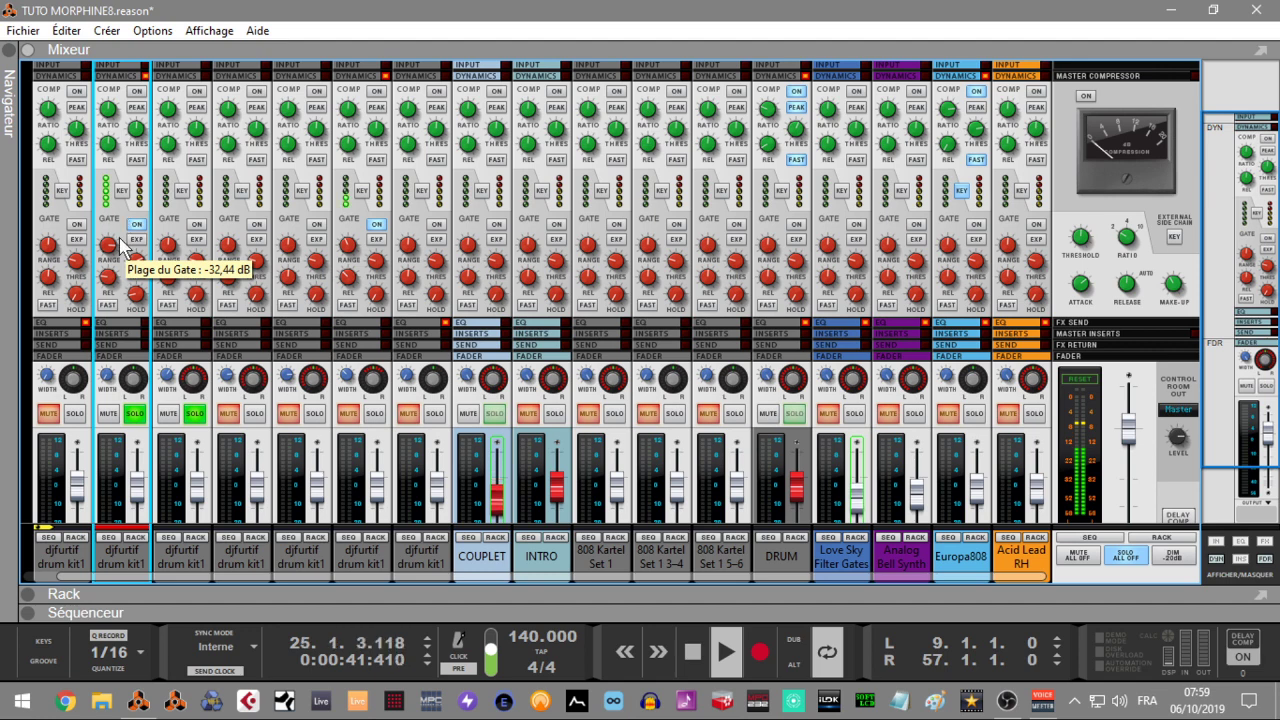
- Unsolo the third drum channel and fine-tune the second drum channel's gate threshold to about -15.97 dB
left_click(197, 420)
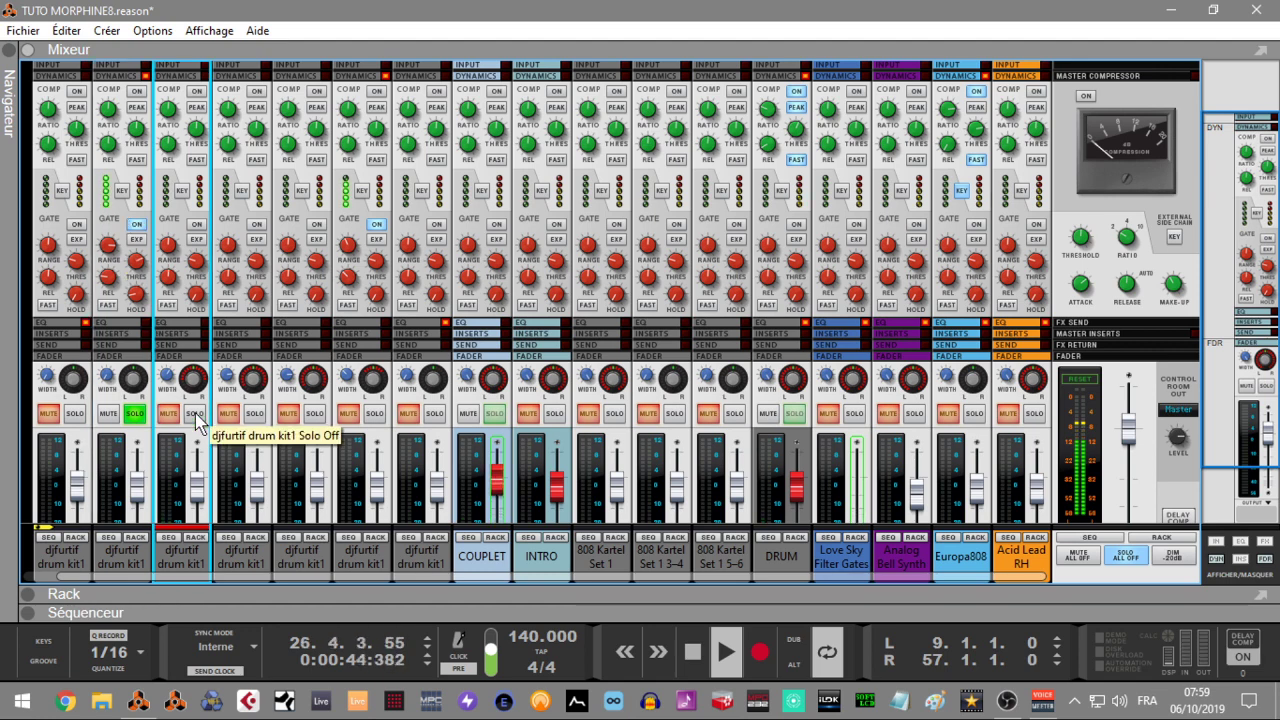
left_click(131, 260)
left_click_drag(133, 266, 133, 266)
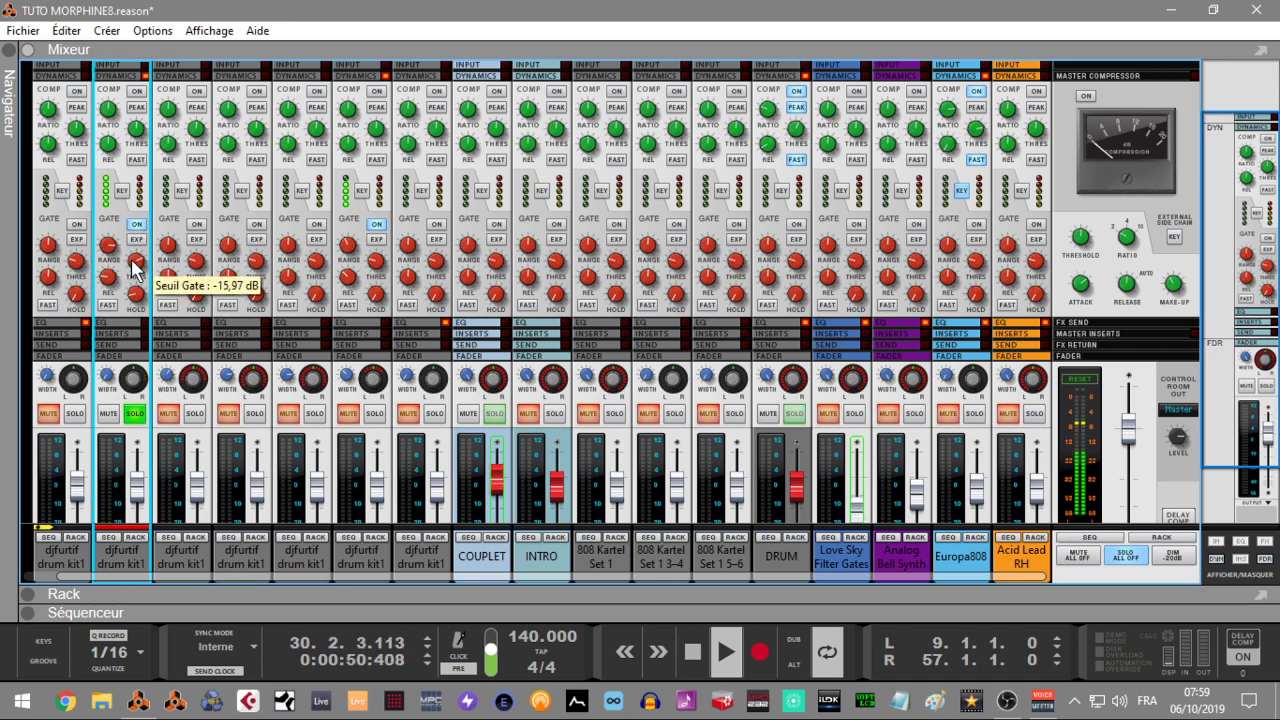
- Lower the second drum channel's gate threshold to about -20.88 dB and compare its sound with the gate off and on
left_click_drag(132, 262, 132, 262)
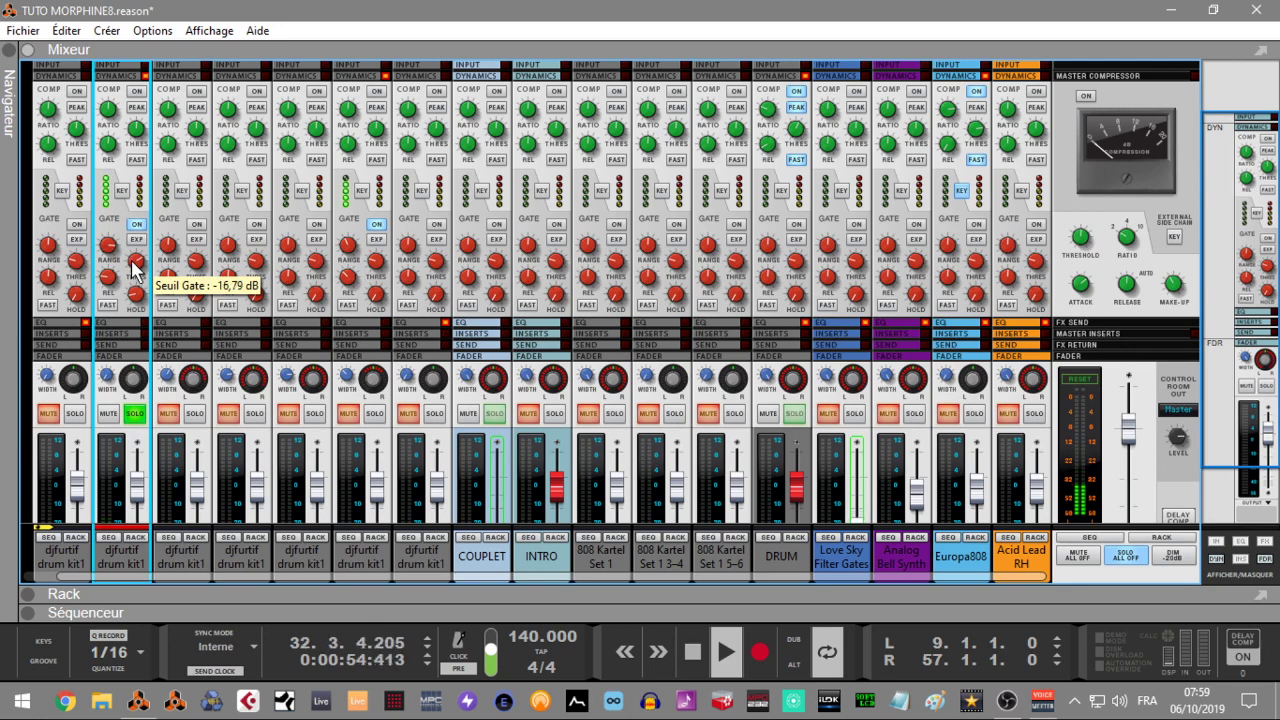
left_click_drag(134, 264, 137, 268)
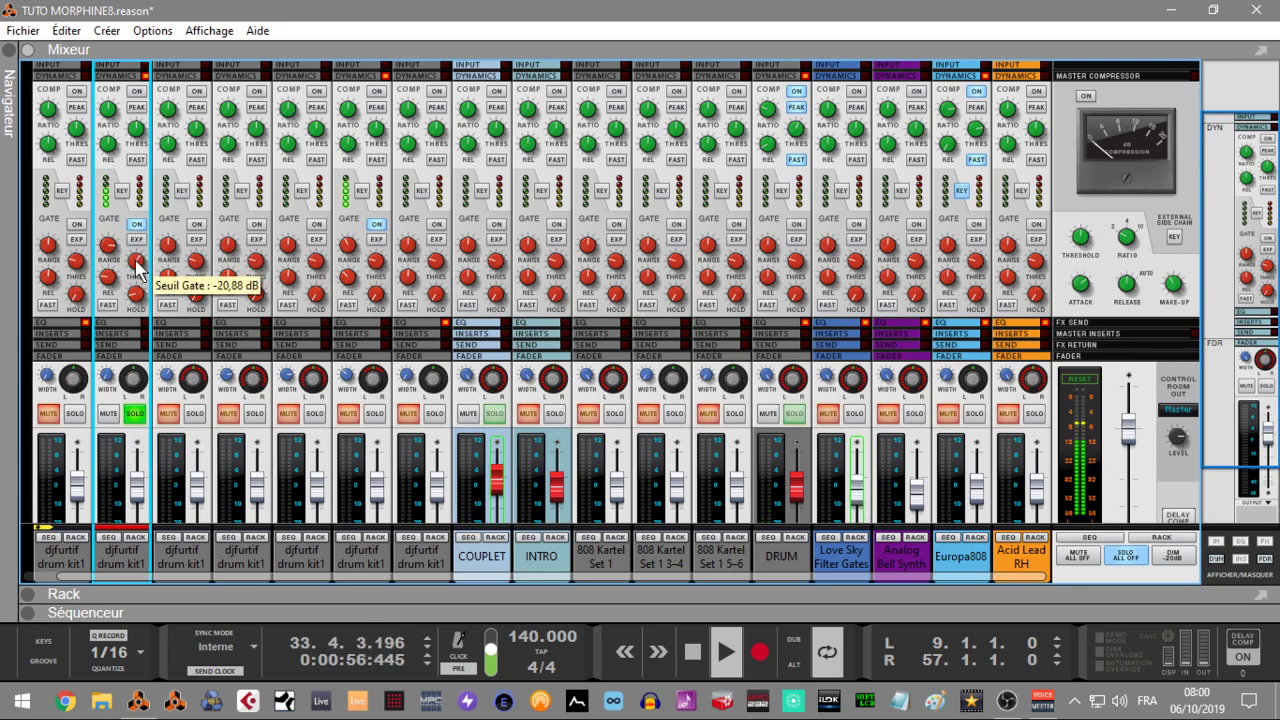
left_click(134, 226)
left_click(134, 226)
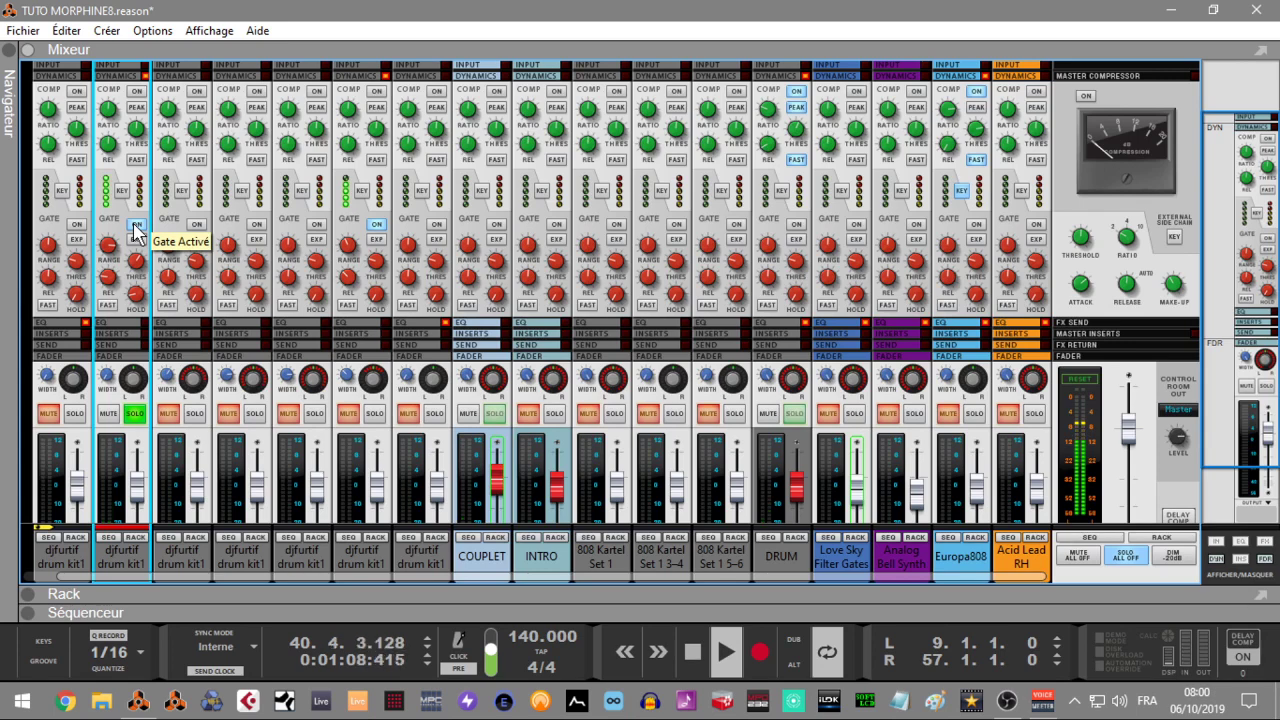
left_click(135, 227)
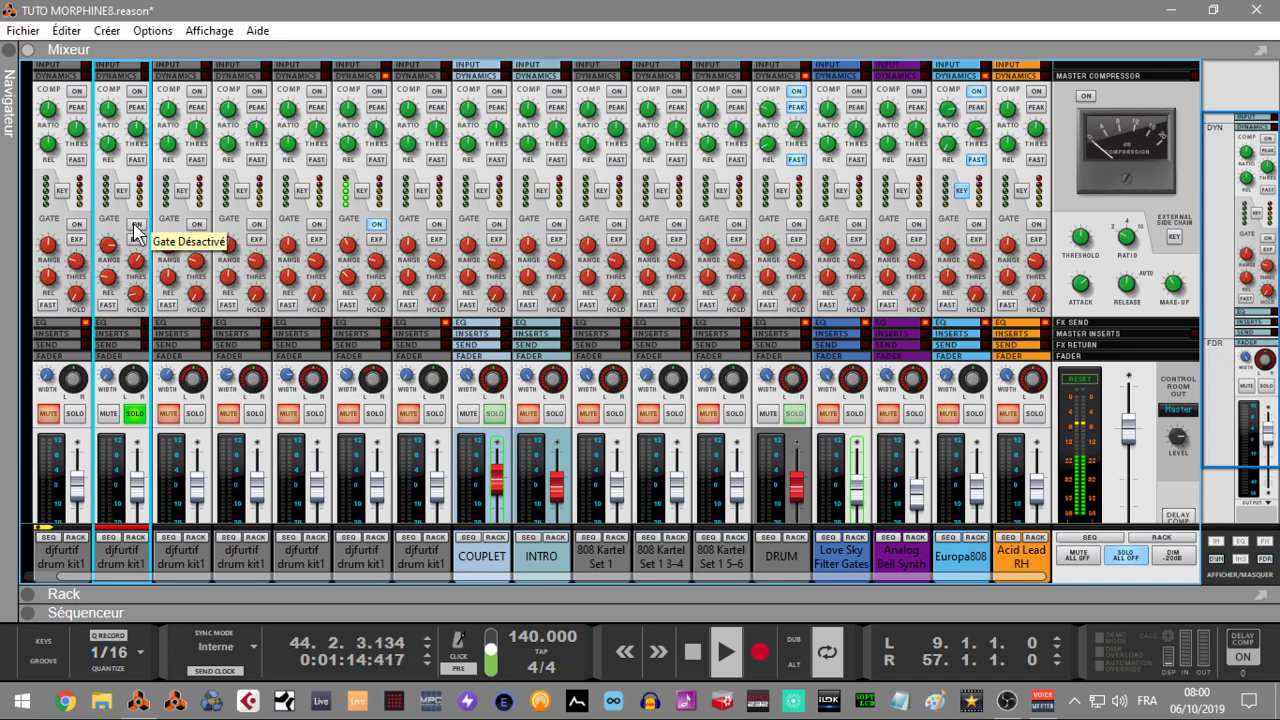
left_click(134, 227)
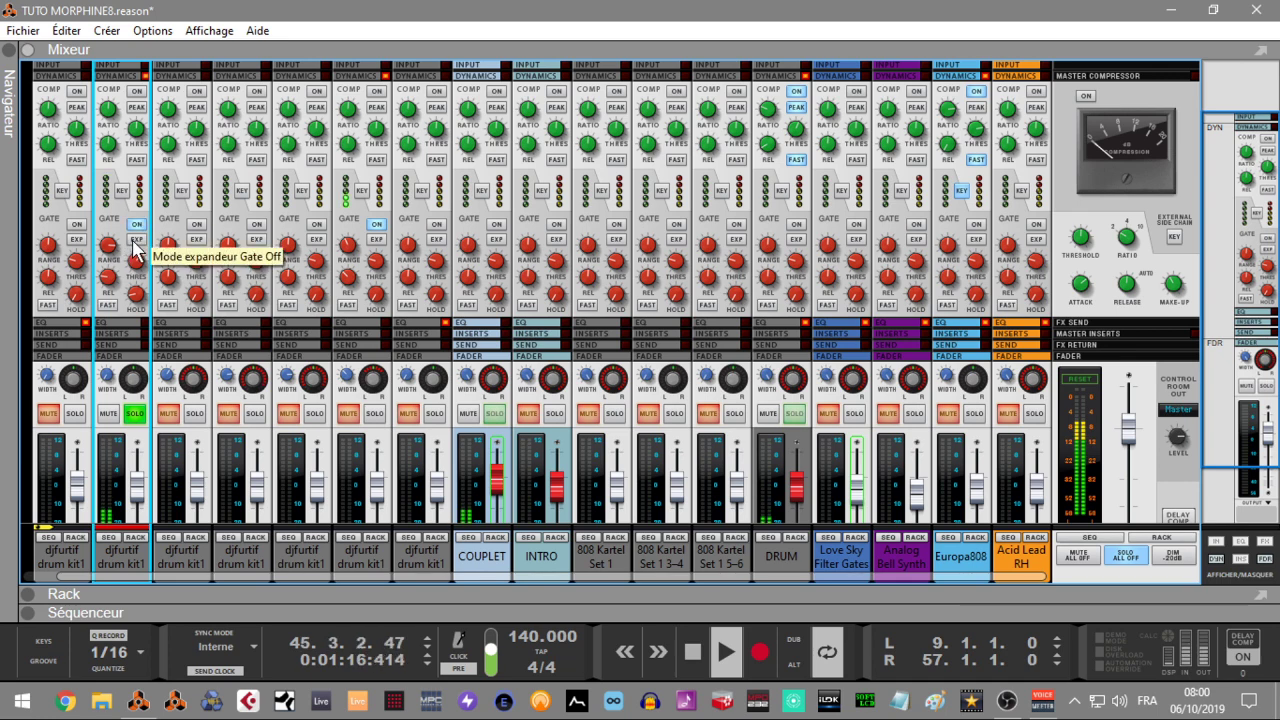
- Set the gate range on the second drum channel to about -16.06 dB and switch its gate off
mouse_move(110, 250)
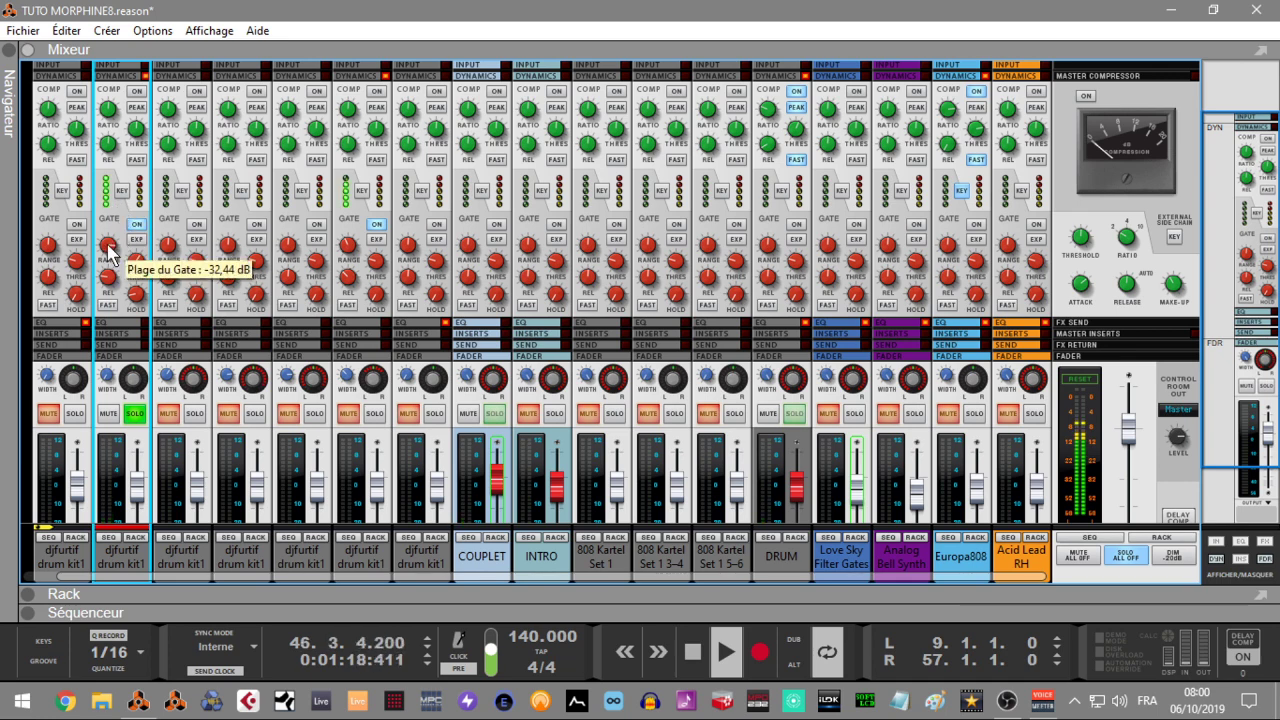
left_click_drag(110, 252, 112, 265)
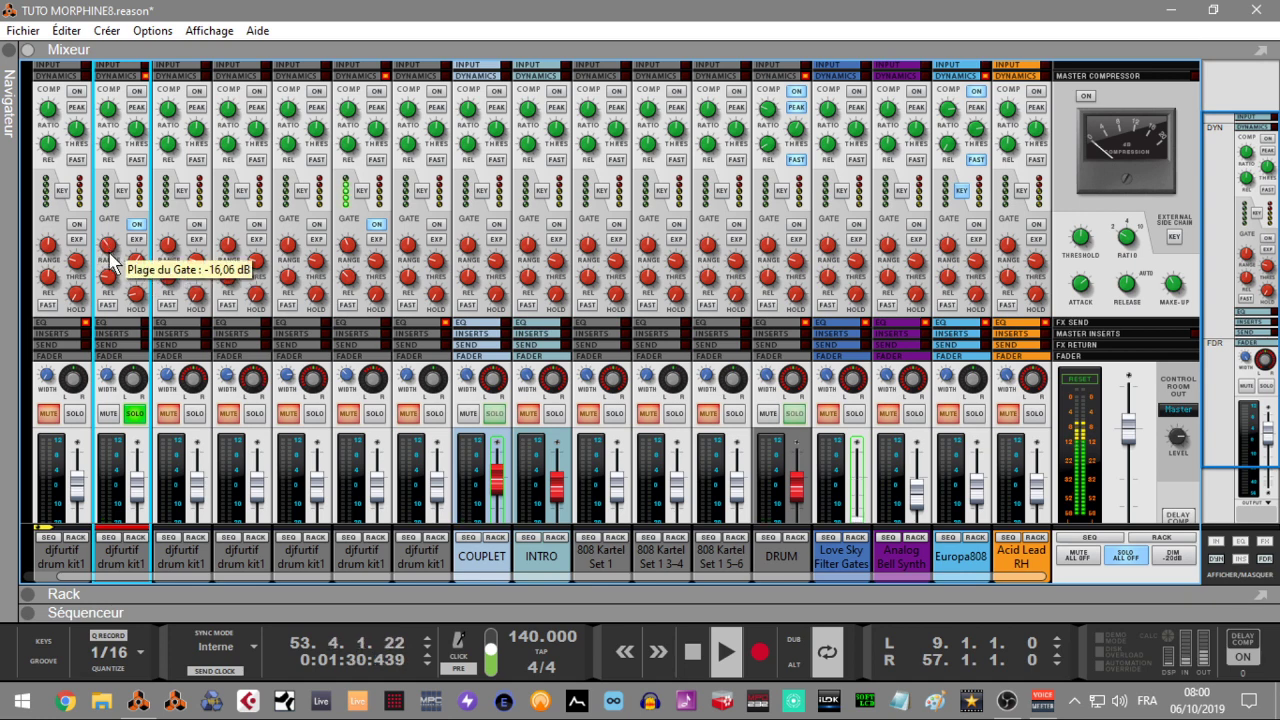
left_click(139, 227)
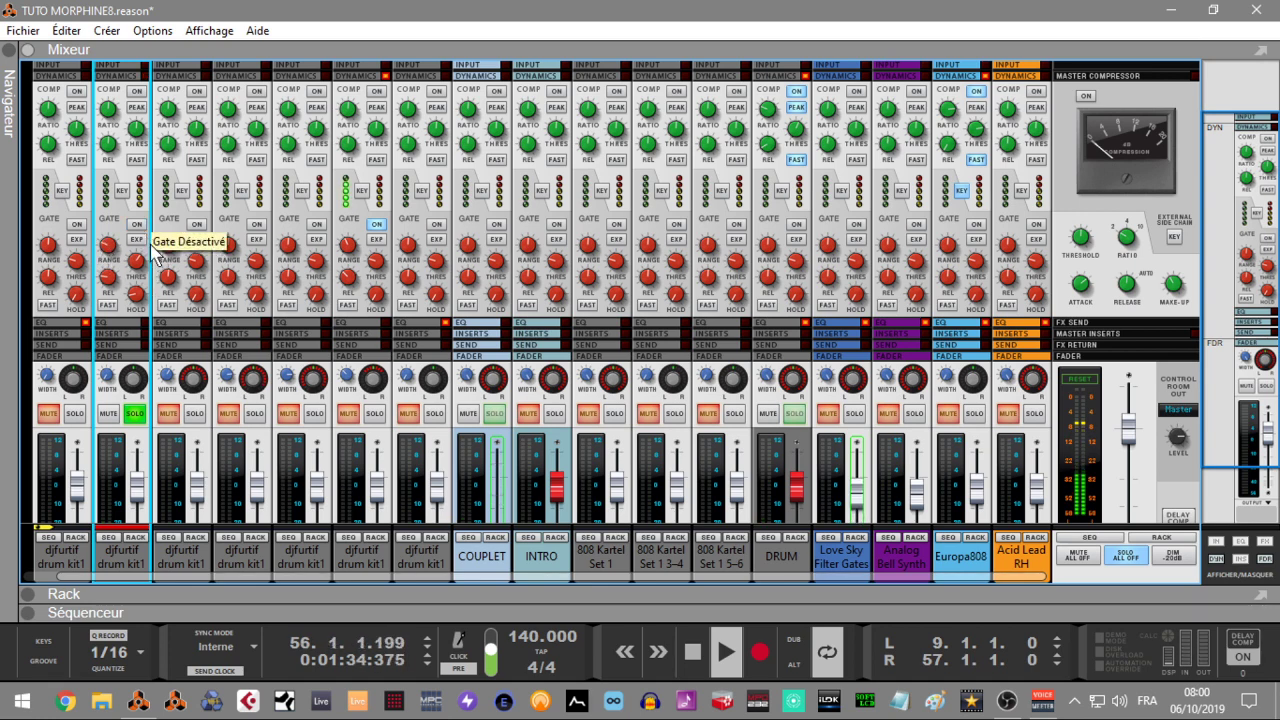
- Solo the first and third drum channels as well, and enable the gates on the second and third drum channels
left_click(74, 413)
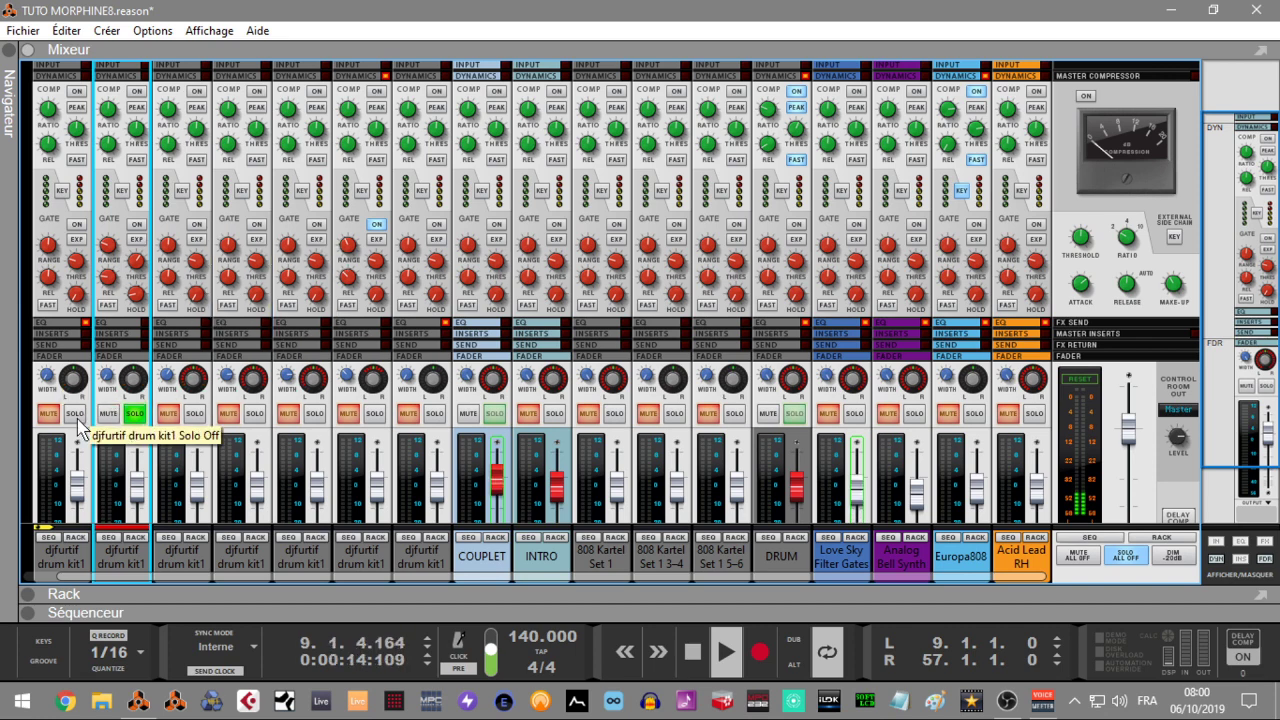
left_click(195, 414)
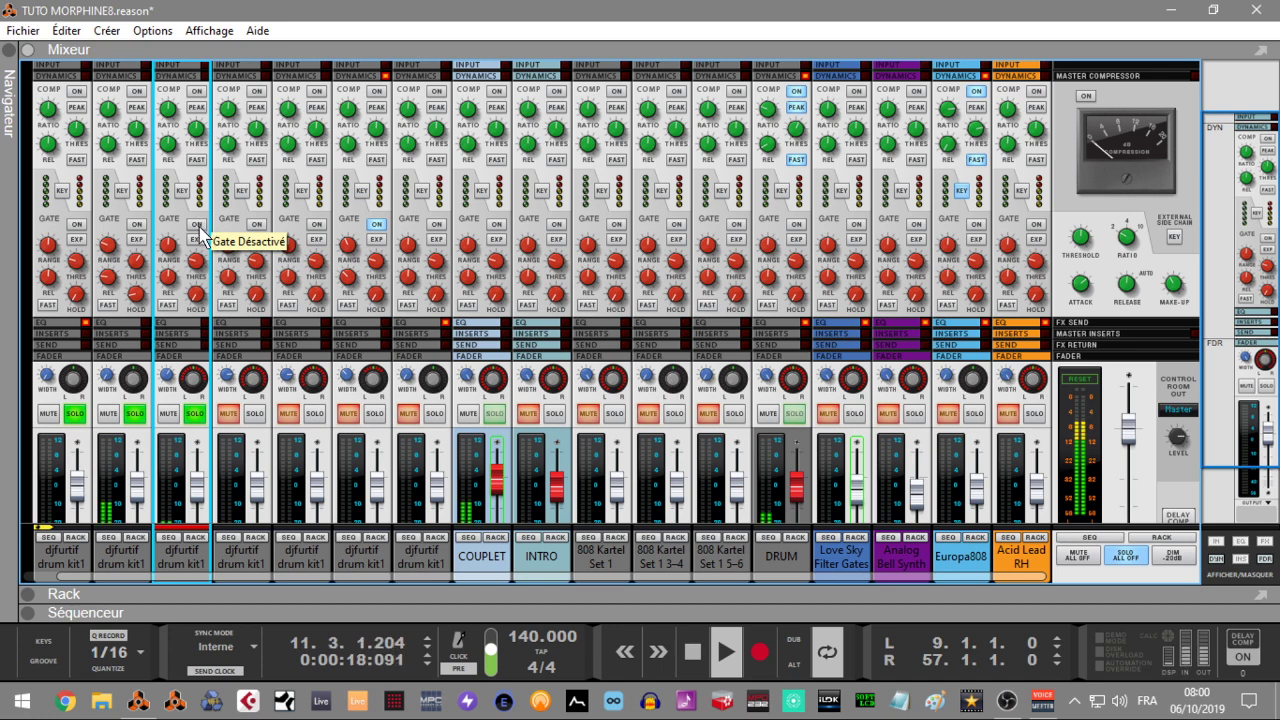
left_click(136, 224)
left_click(197, 228)
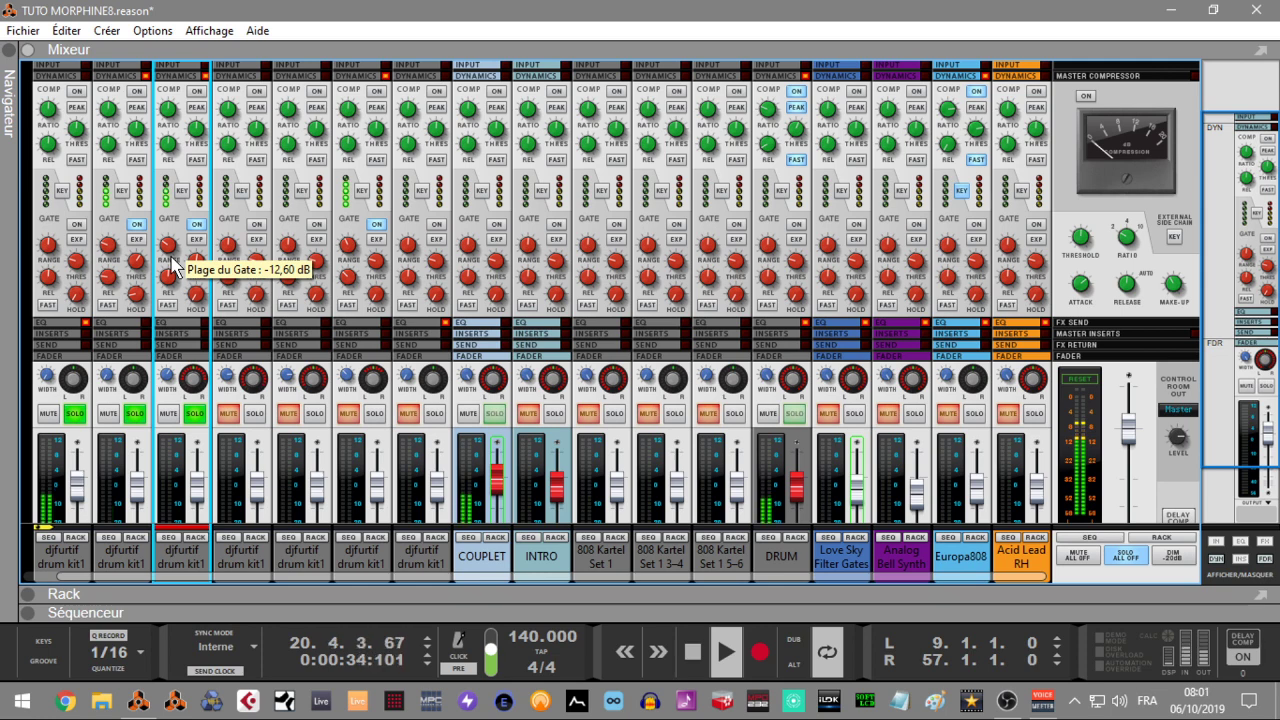
- Add the fourth and fifth drum channels to the solo and raise the fifth drum channel's level slightly
left_click(257, 416)
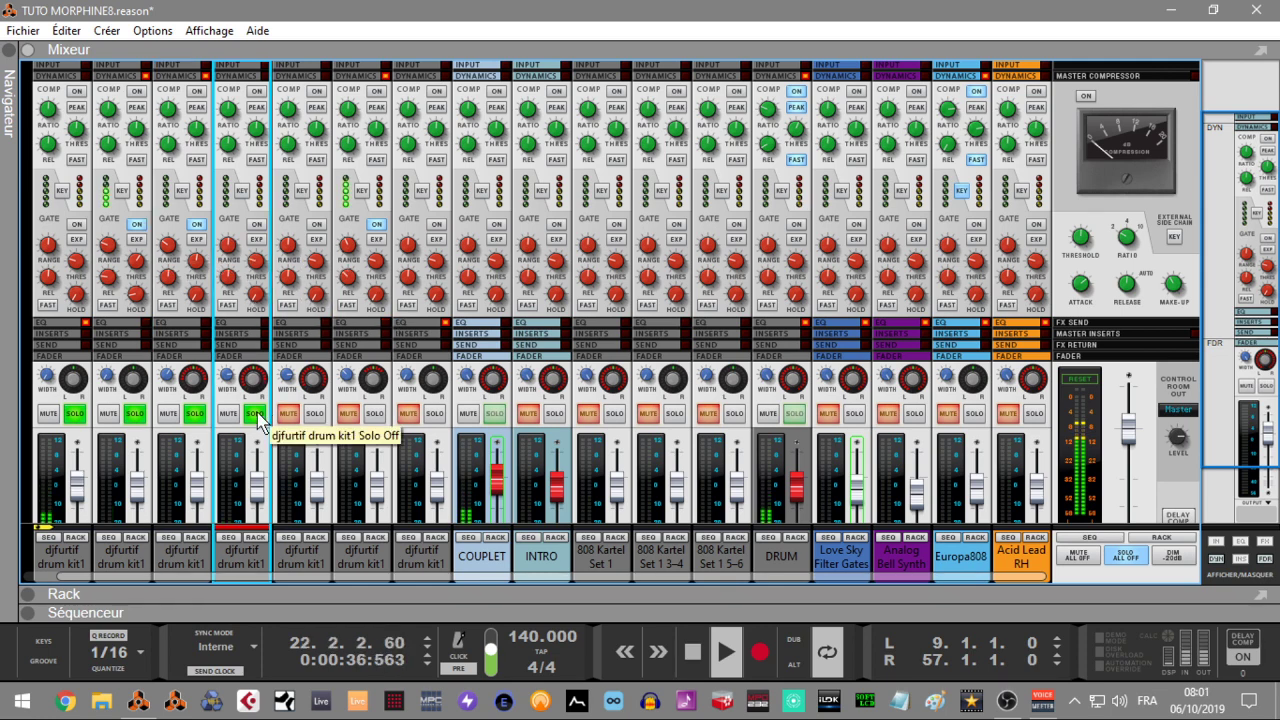
left_click(314, 415)
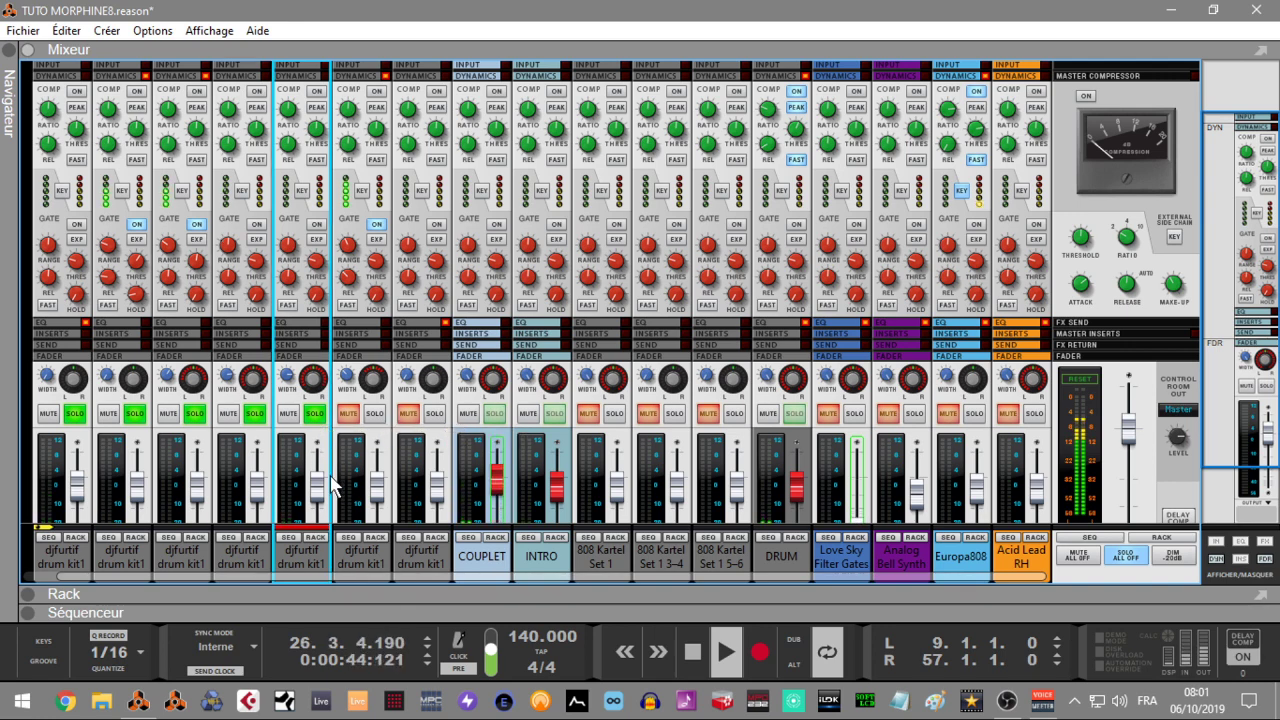
left_click_drag(322, 496, 322, 487)
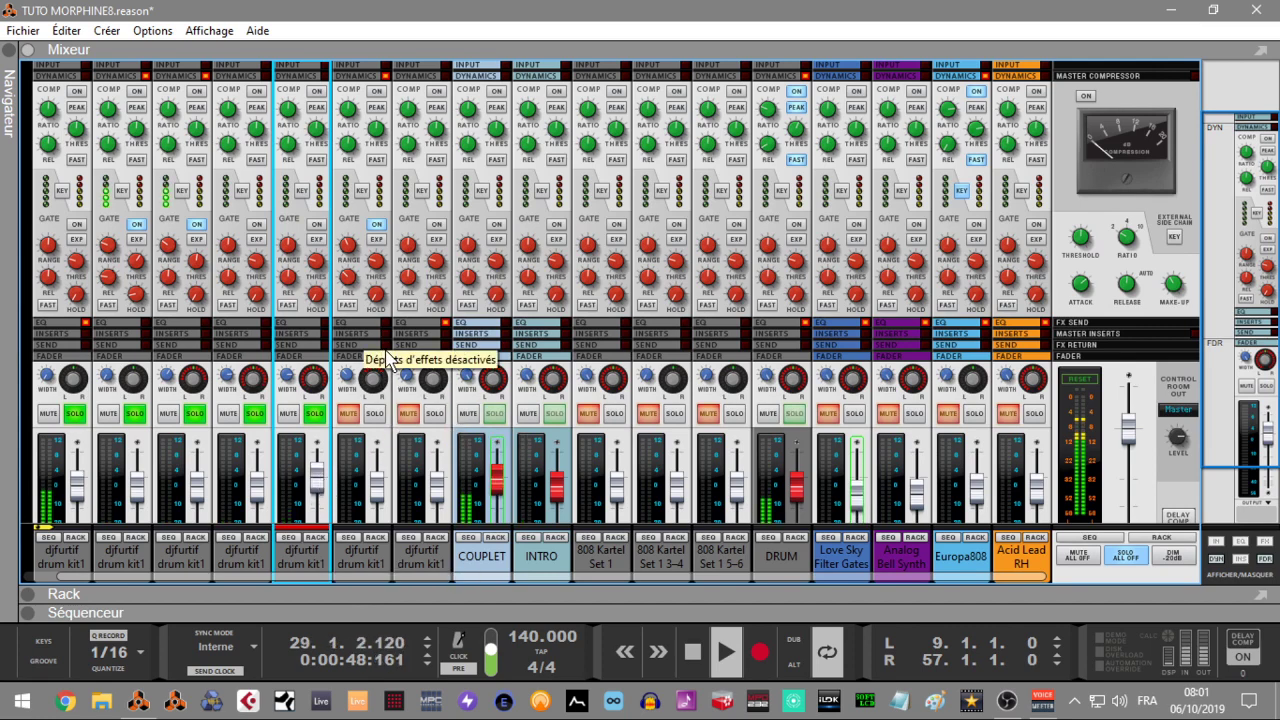
- Solo the sixth and seventh drum channels too, adjusting the sixth drum channel's level slightly
left_click(379, 414)
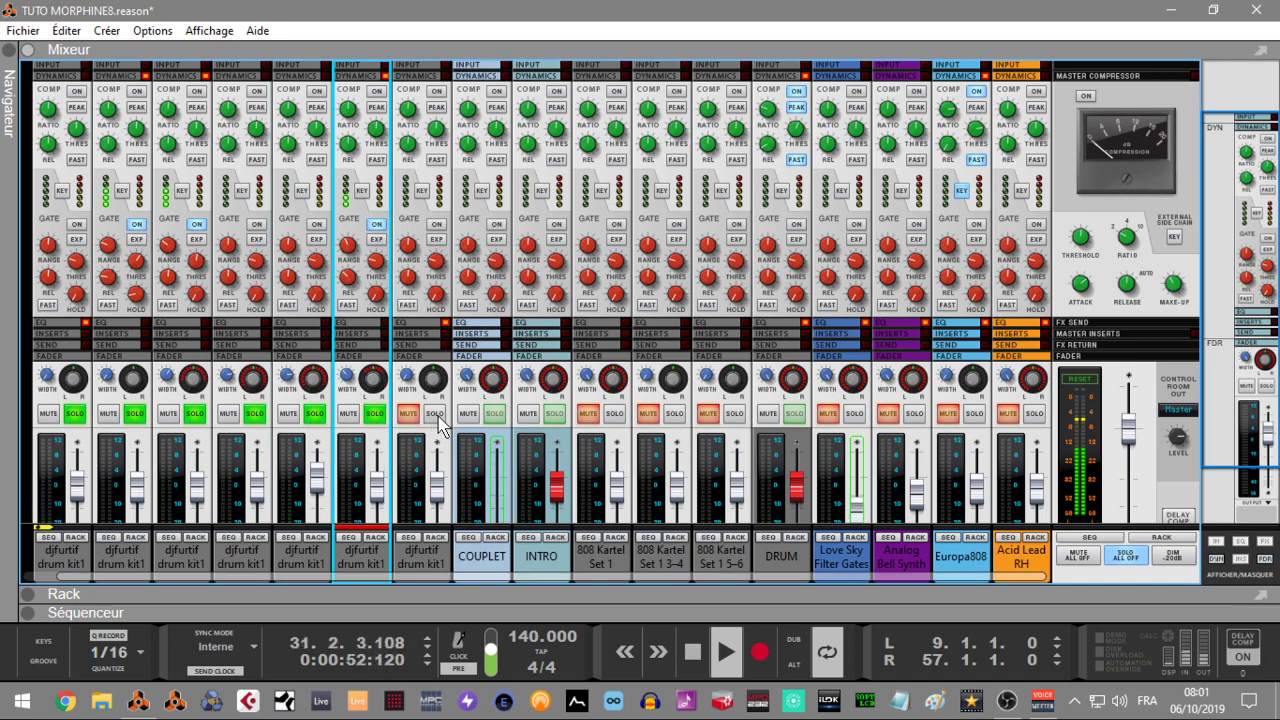
left_click_drag(381, 487, 383, 498)
left_click(435, 413)
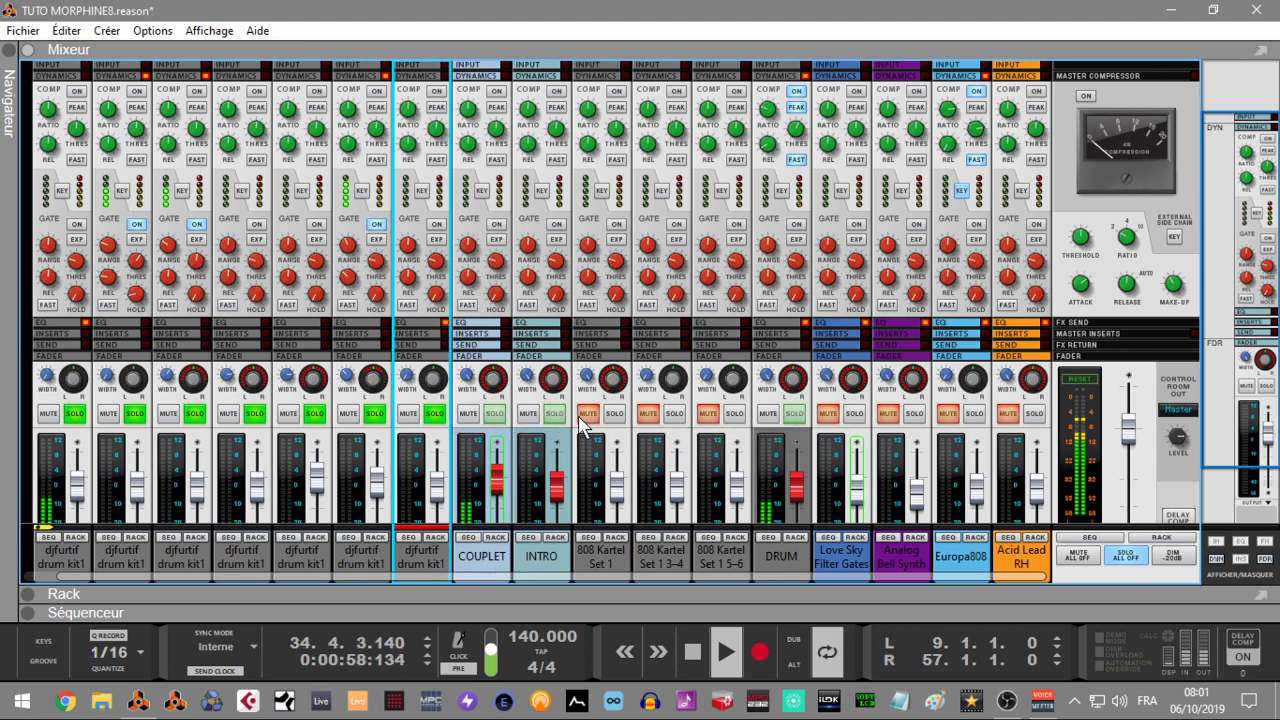
- Solo the COUPLET and INTRO buses and the 808 Kartel Set 1 channel
left_click(495, 414)
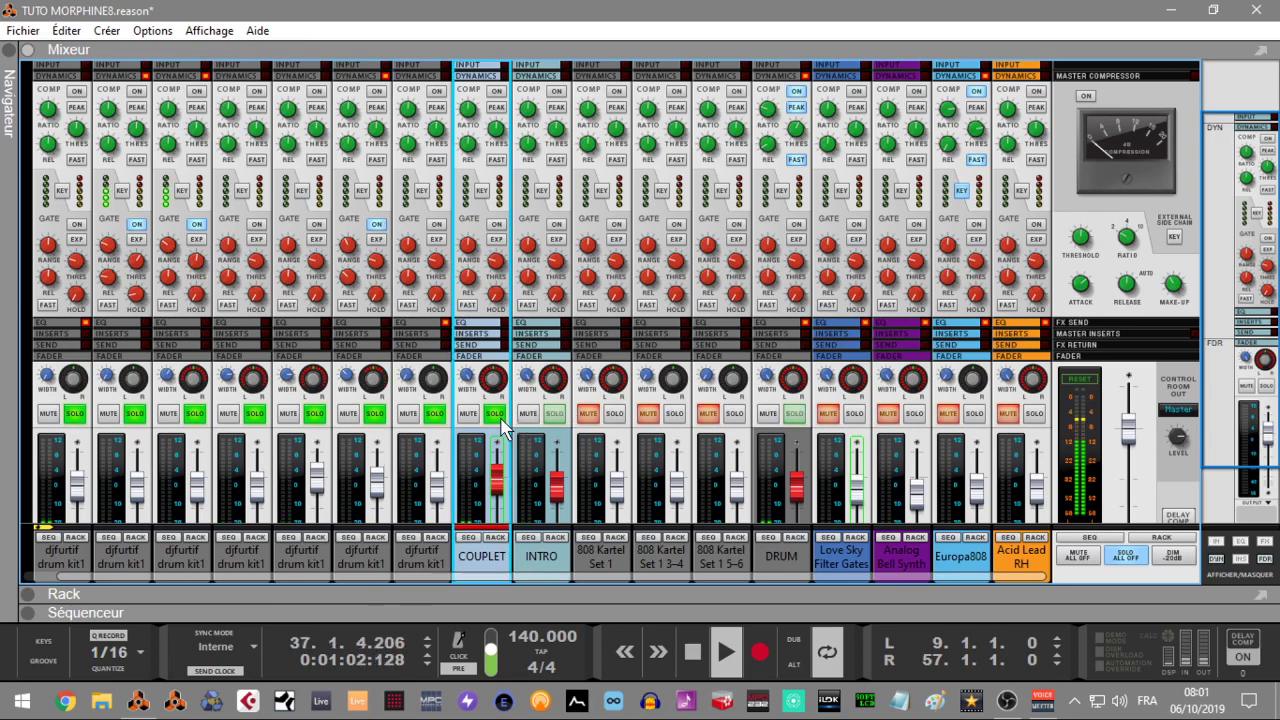
left_click(554, 414)
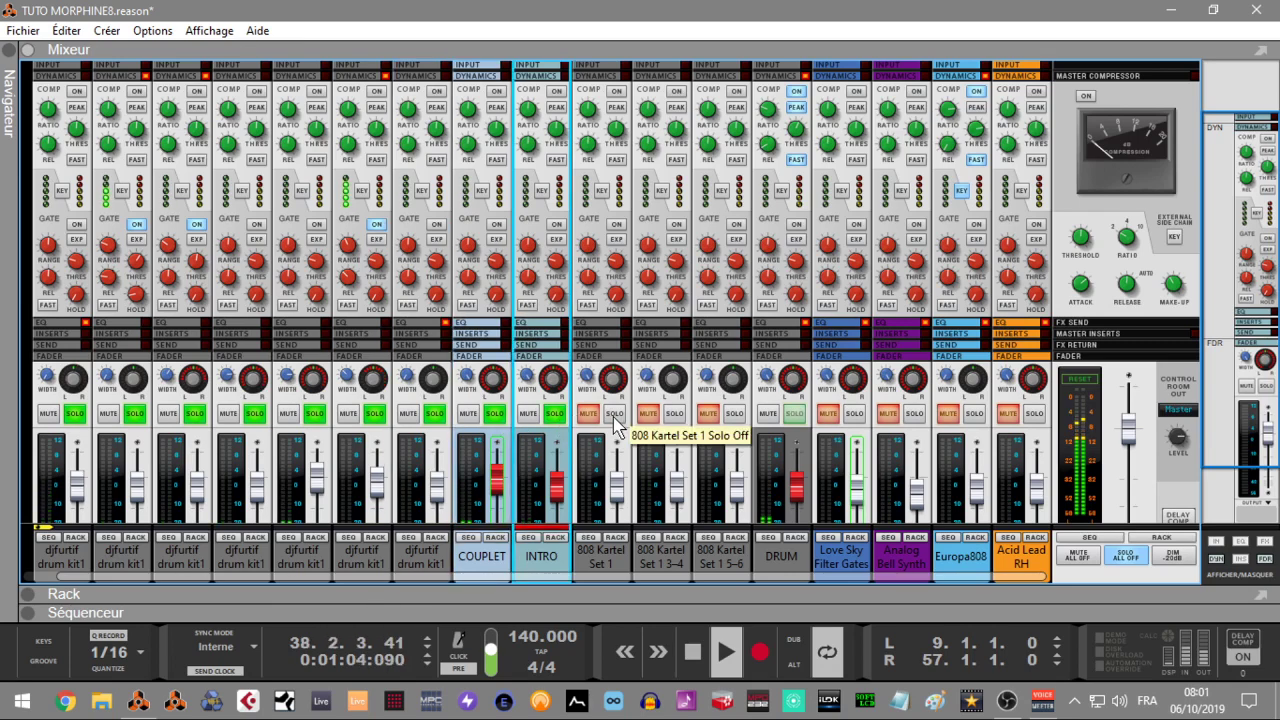
left_click(614, 418)
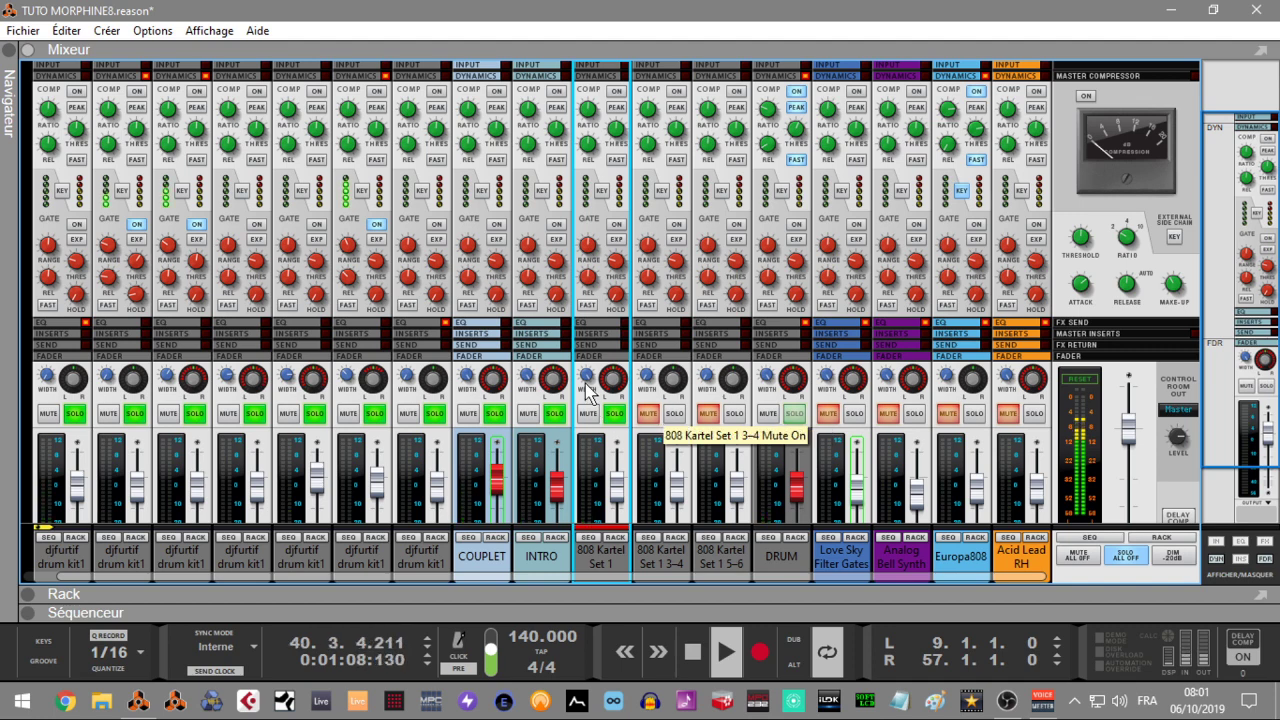
left_click_drag(590, 385, 597, 409)
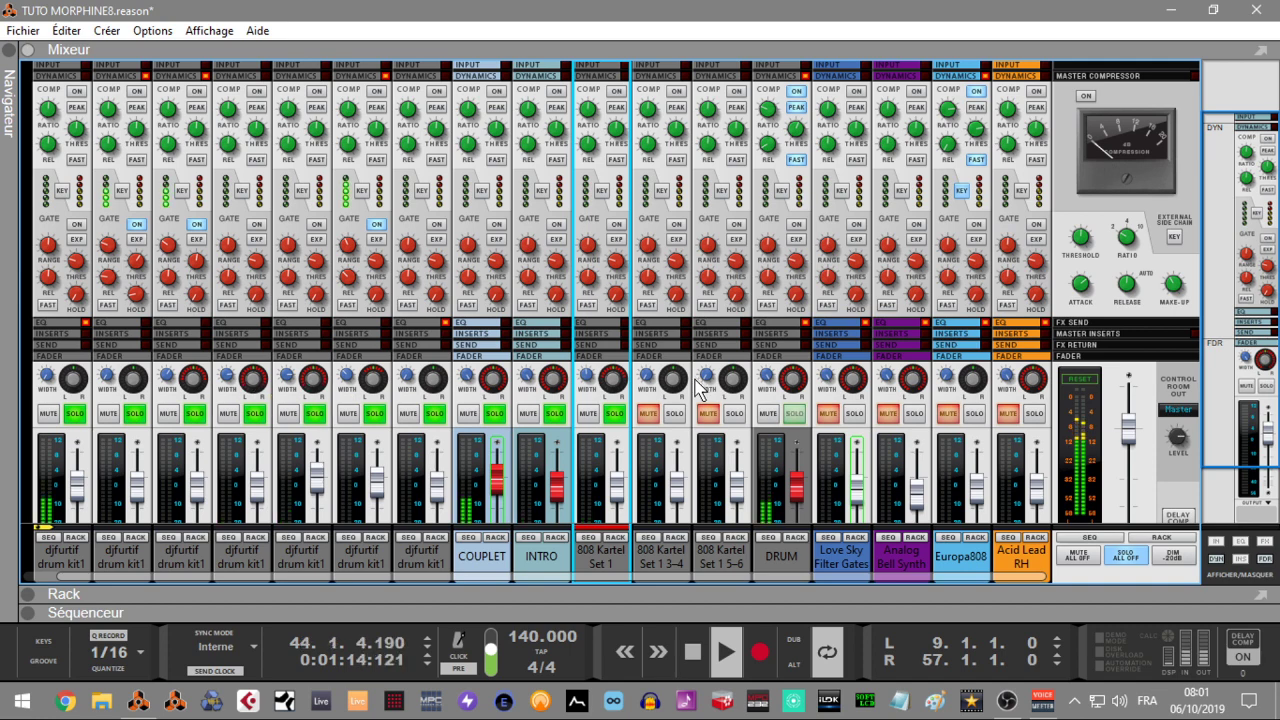
- Solo 808 Kartel Set 1 3–4, 808 Kartel Set 1 5–6 and DRUM, setting the 3–4 channel's level to about -0.98 dB
scroll(570, 472, "down", 2)
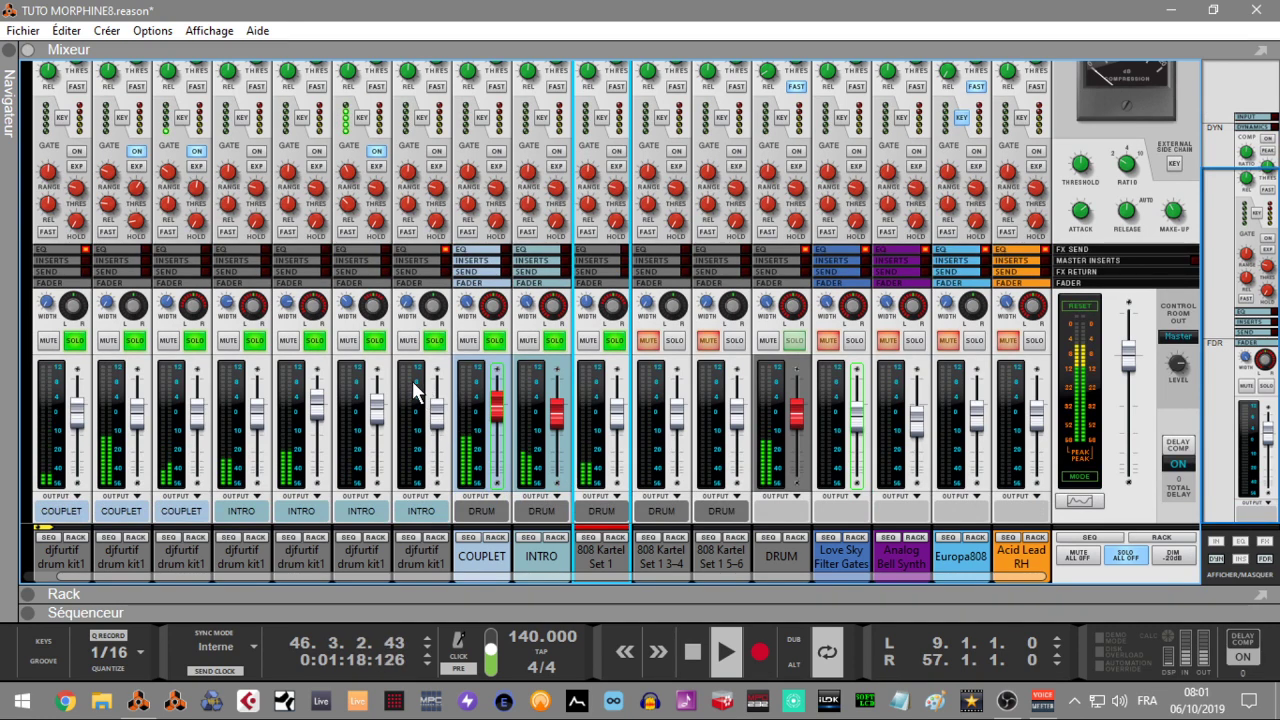
left_click(679, 344)
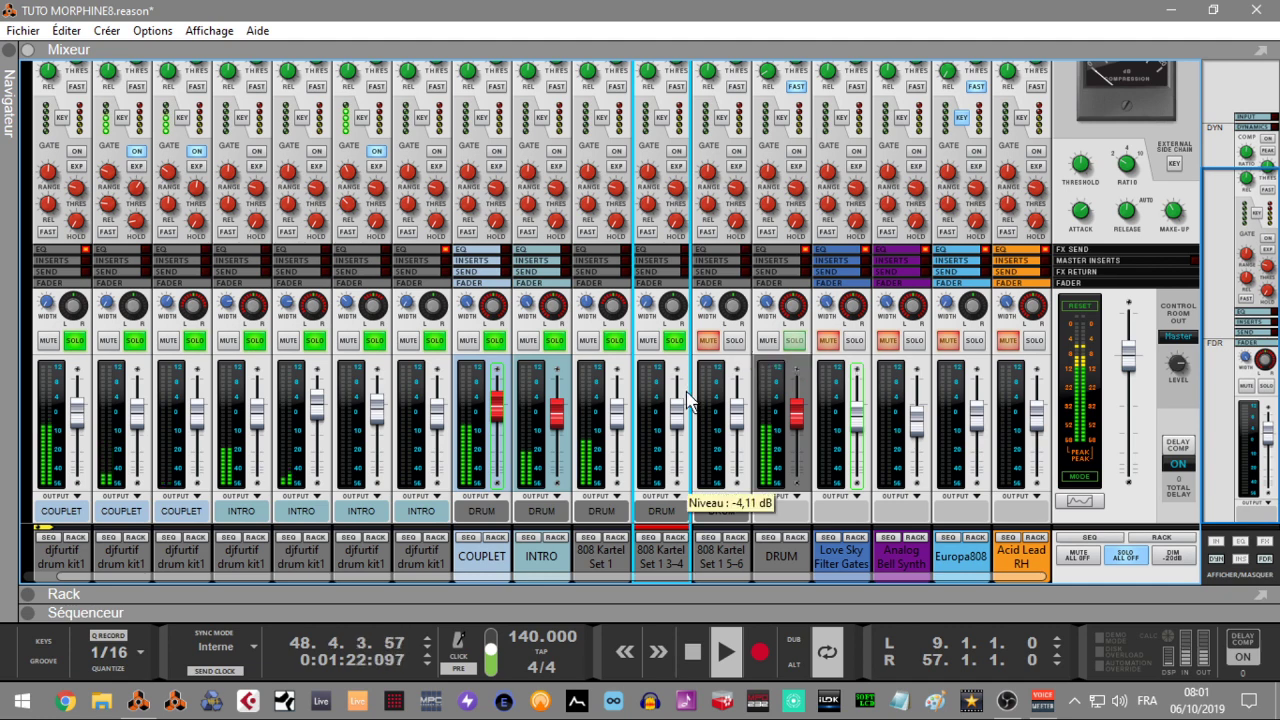
scroll(675, 420, "up", 2)
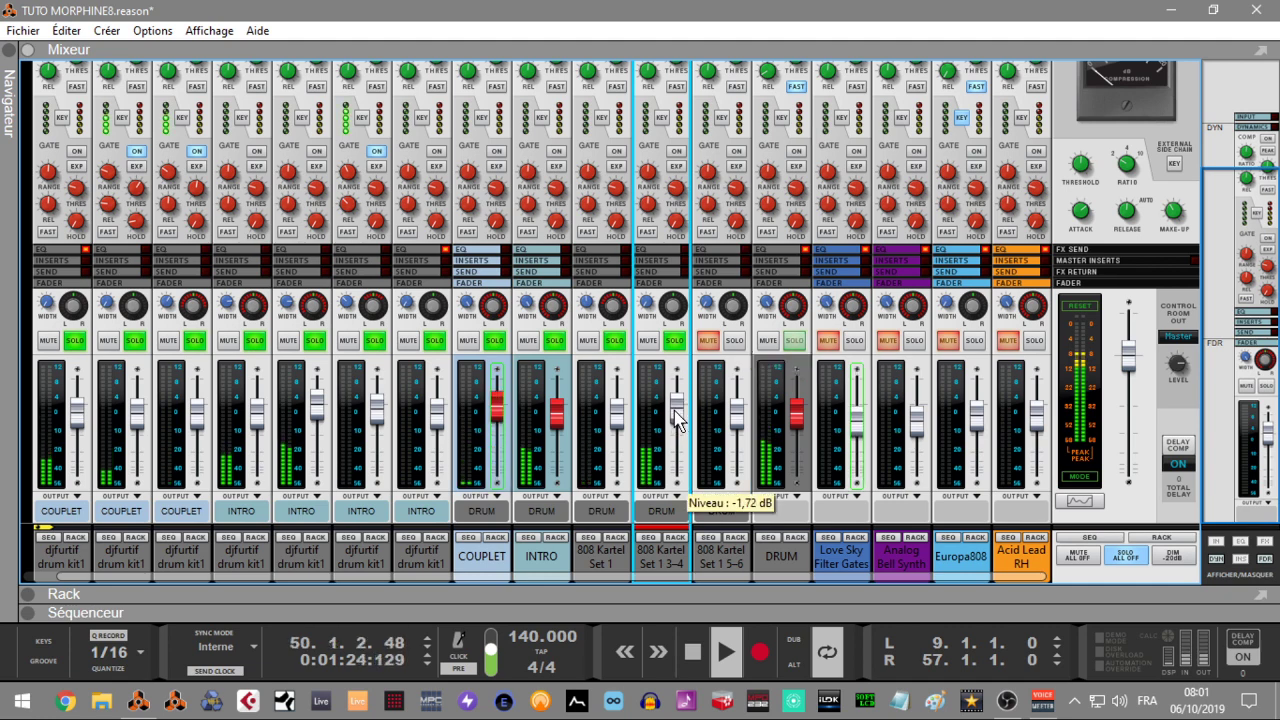
scroll(675, 420, "up", 1)
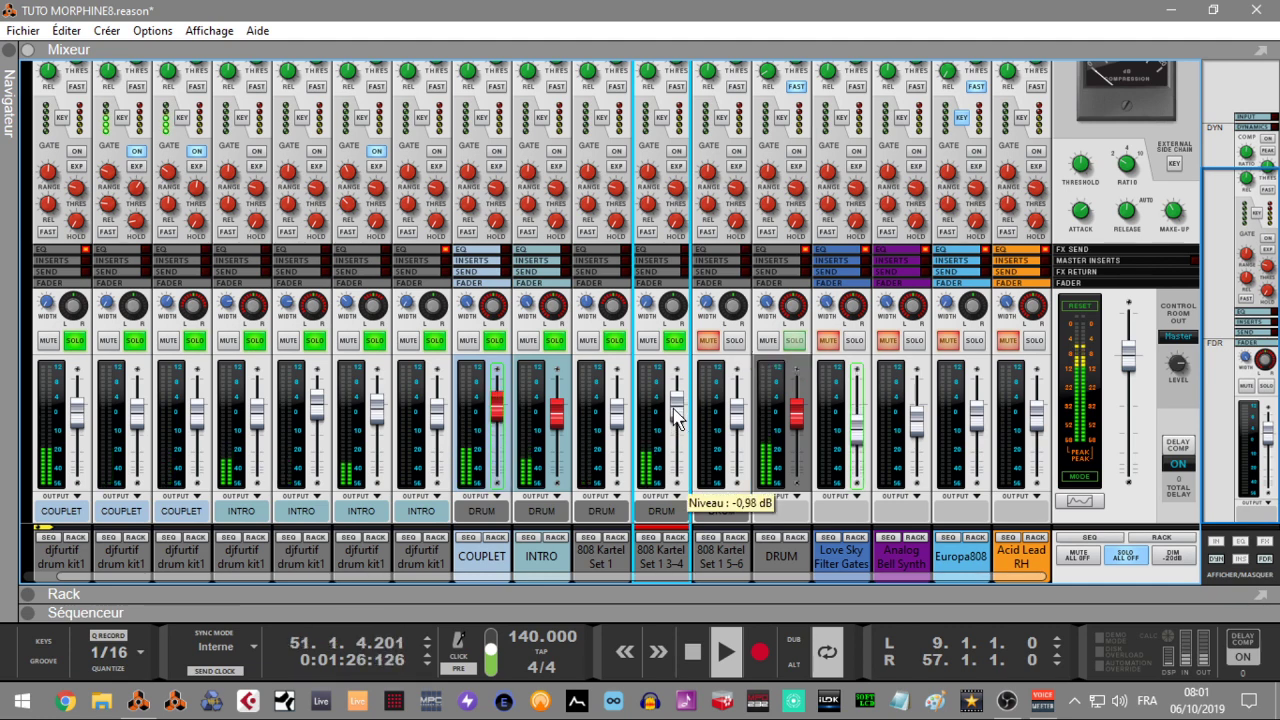
left_click(731, 340)
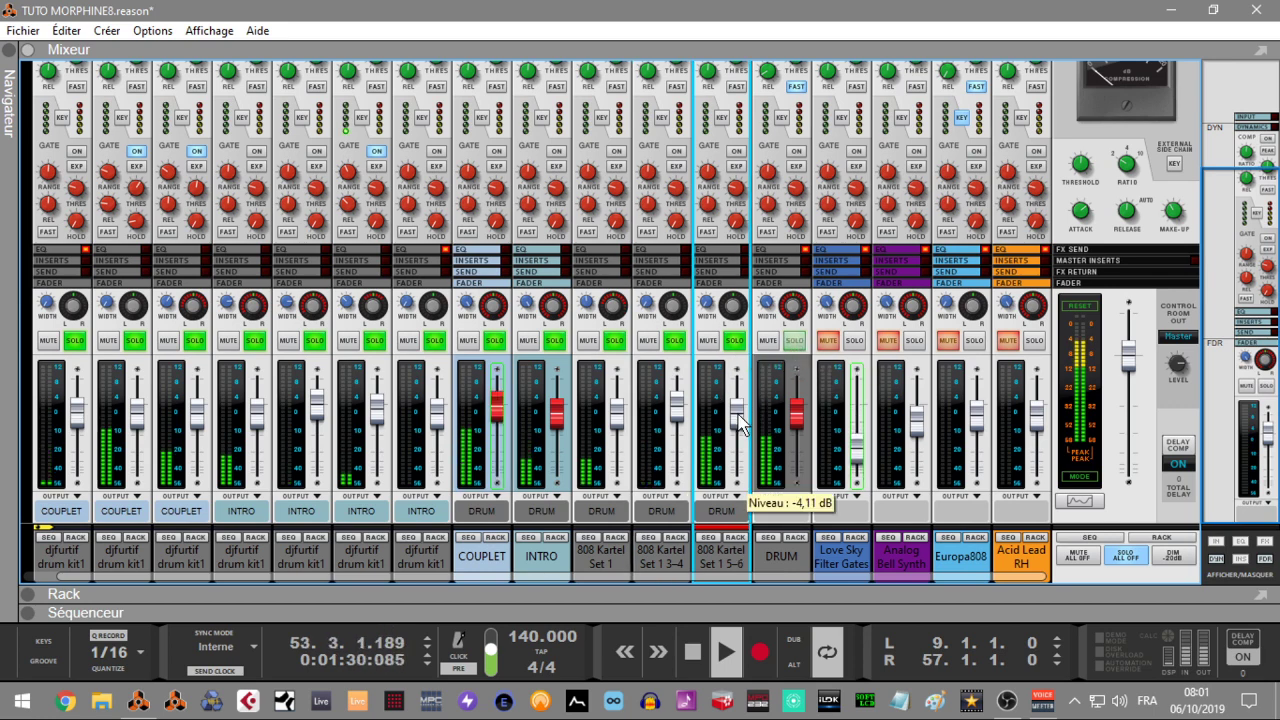
left_click(794, 340)
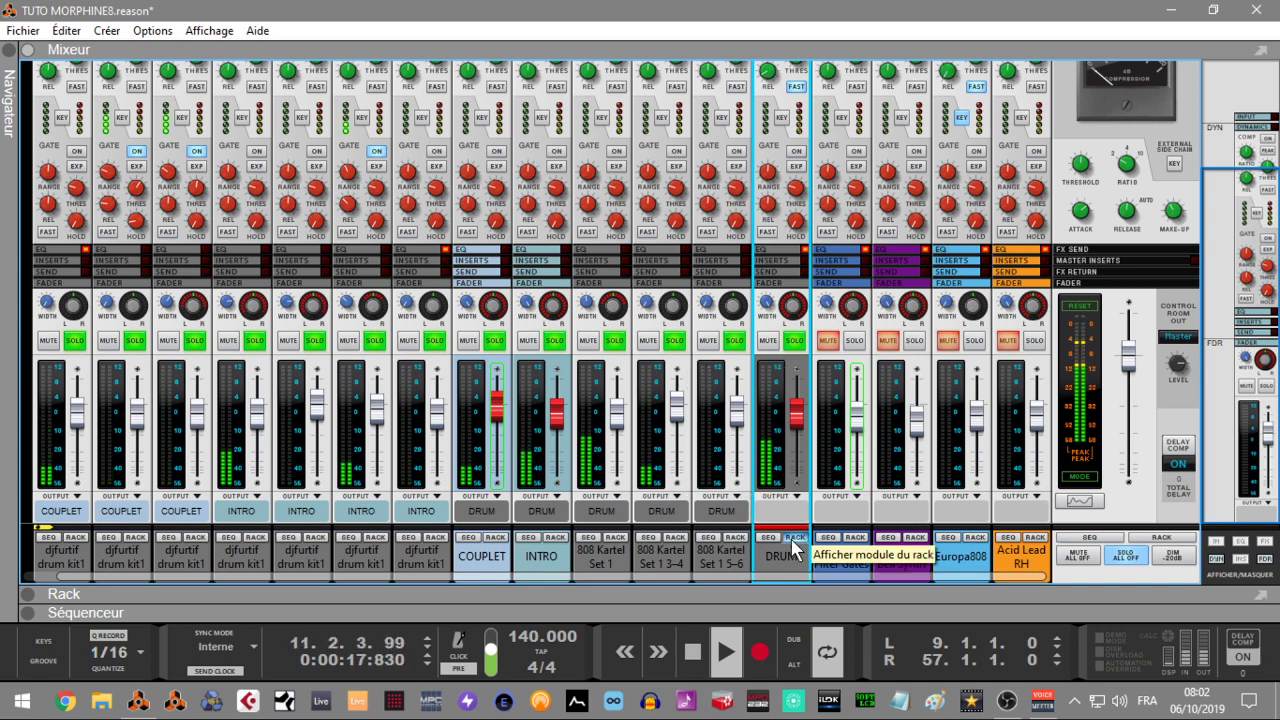
- Bring up the front of the DRUM mix channel in the rack and show its insert effects area
left_click(855, 537)
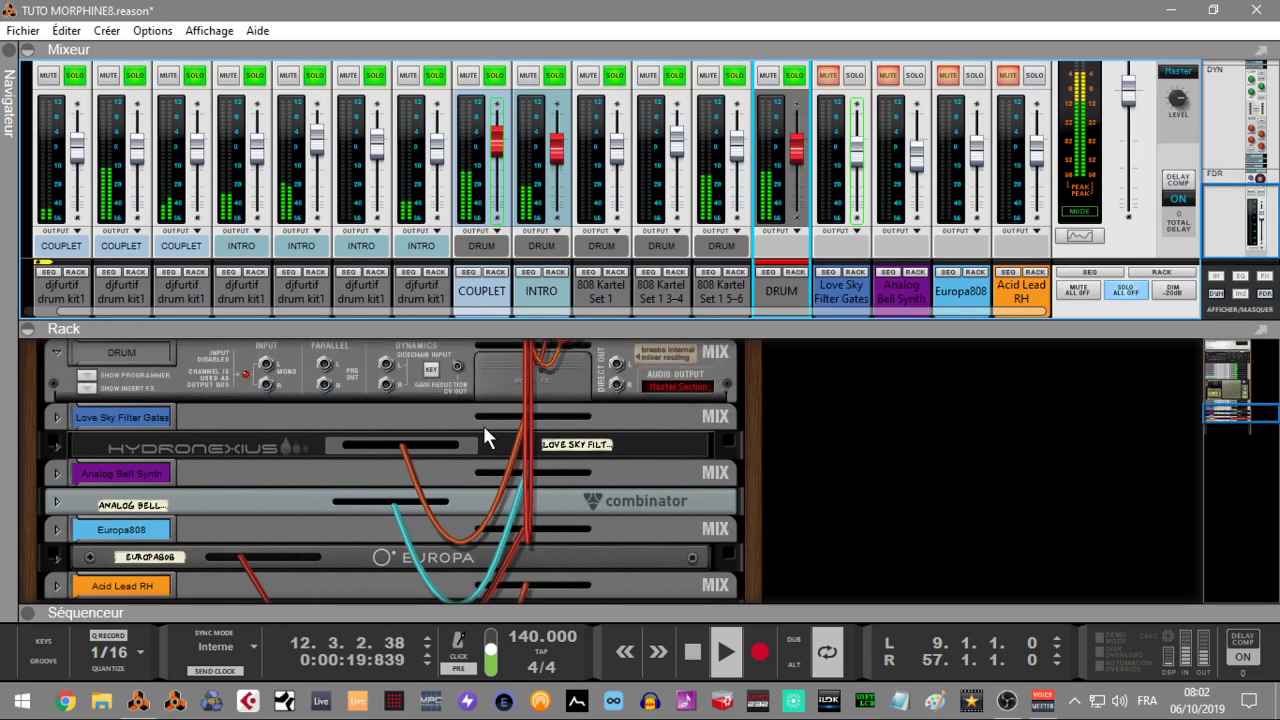
key("Tab")
left_click(81, 391)
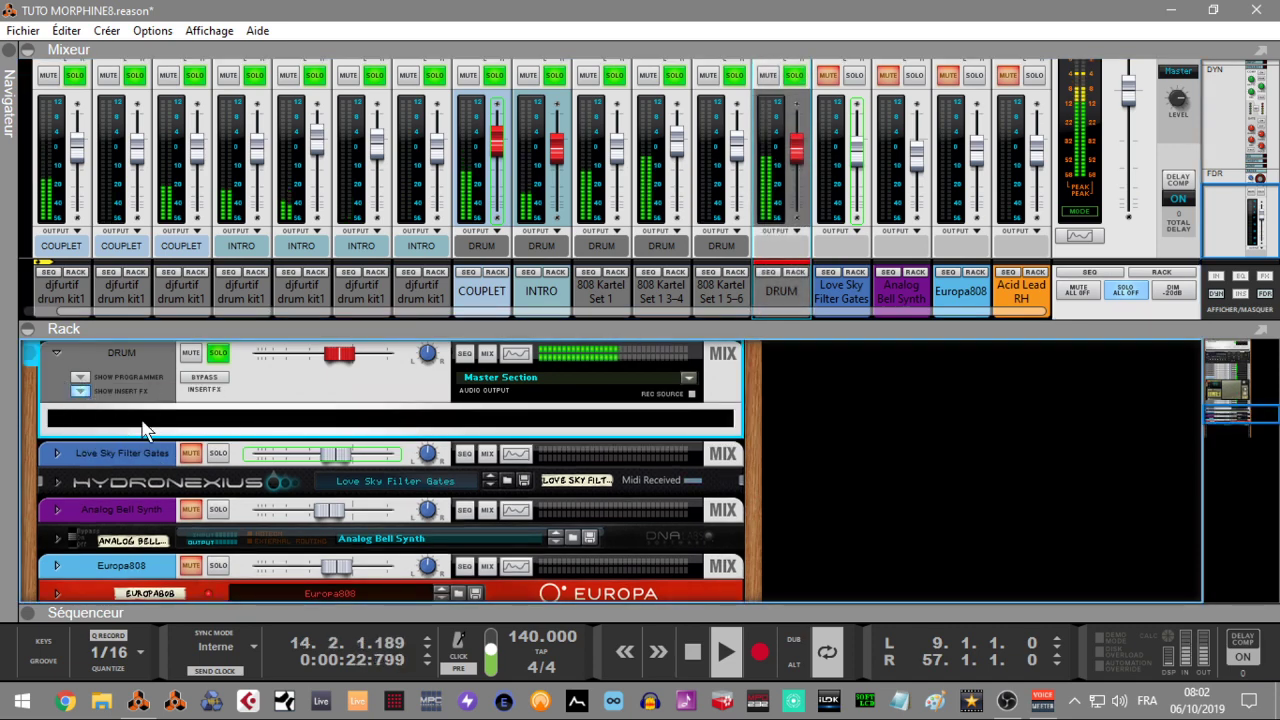
- Browse the available effects and insert the IHeartNY compressor into the DRUM channel's insert effects
left_click(12, 55)
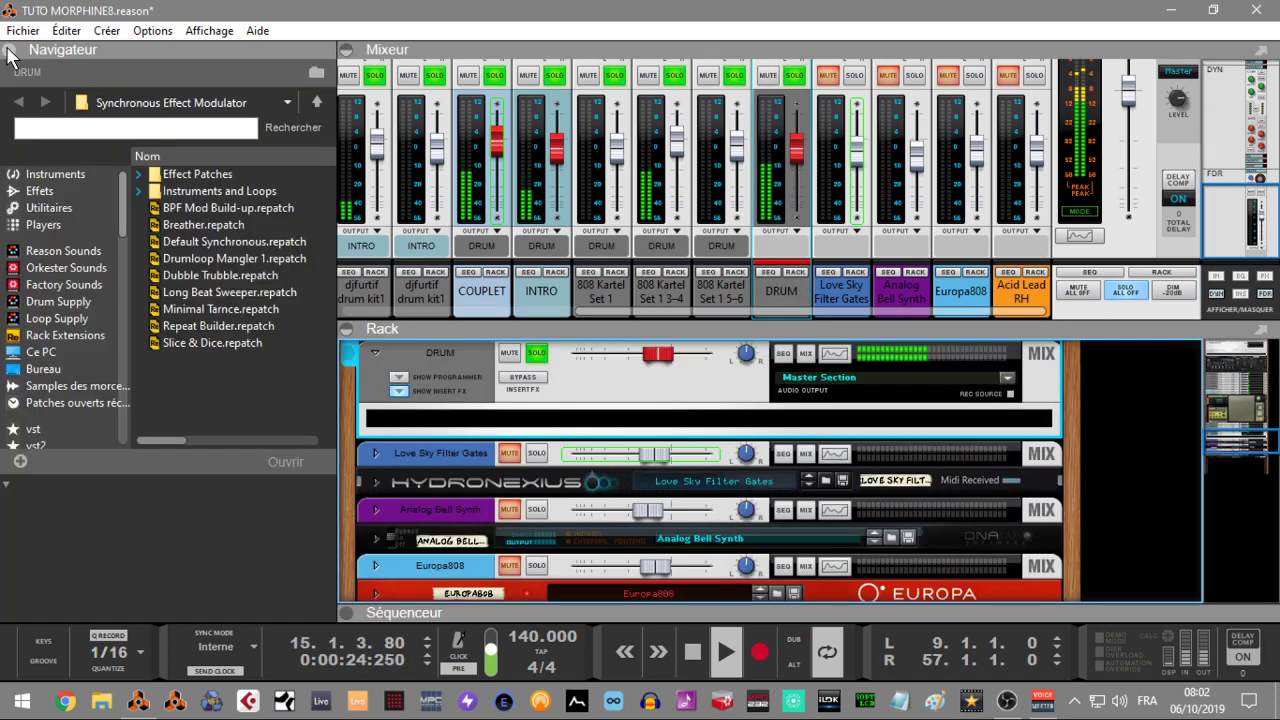
left_click(38, 190)
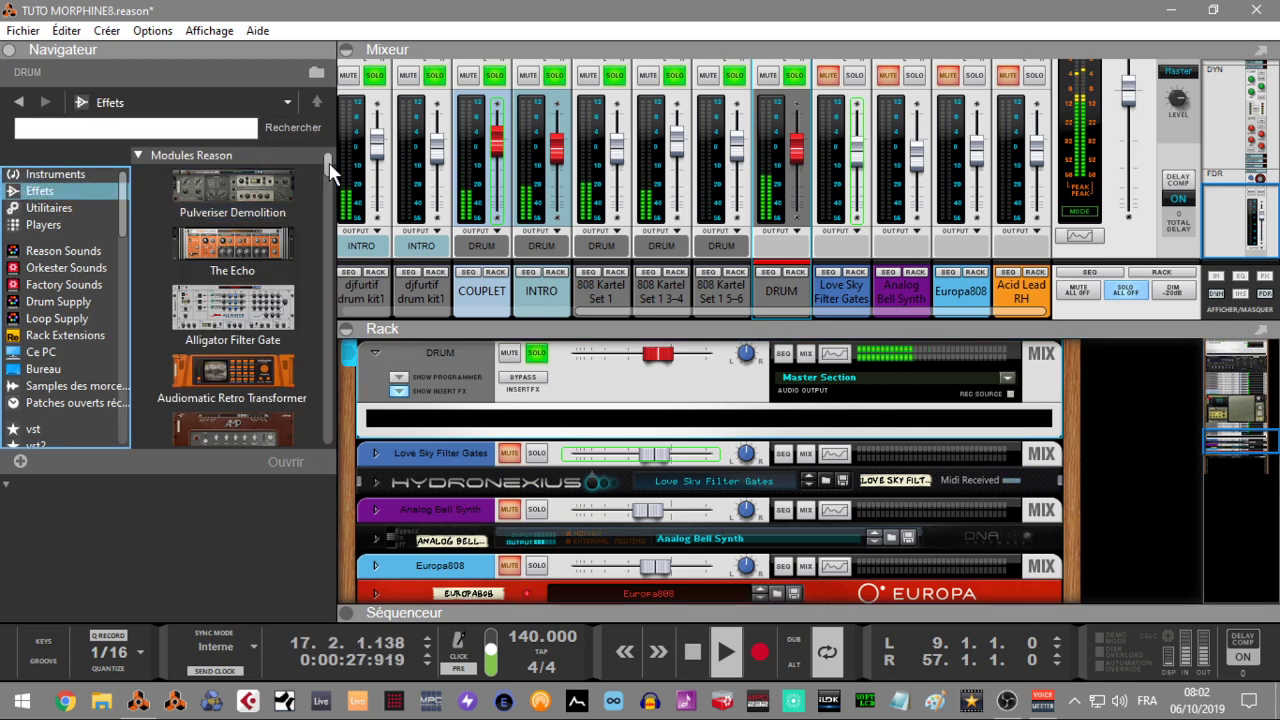
left_click_drag(328, 163, 343, 279)
left_click_drag(240, 310, 741, 452)
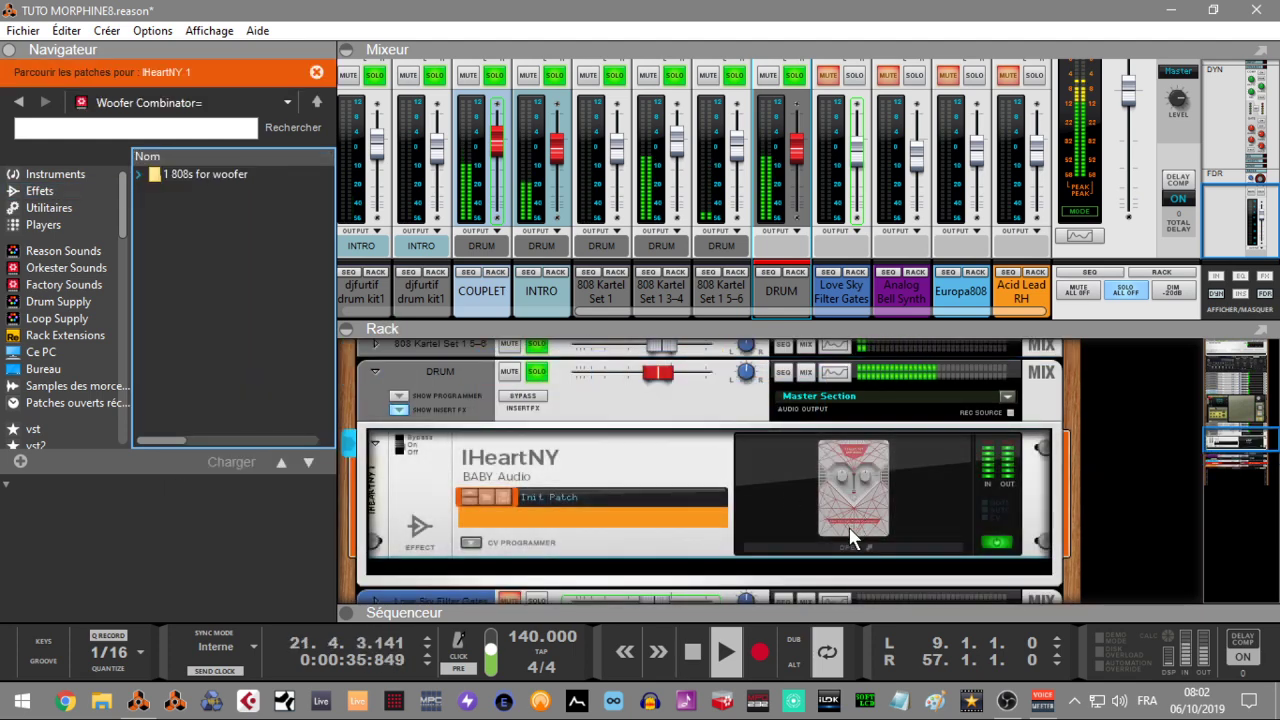
- Open the IHeartNY plug-in on the DRUM channel, turn up Spank and raise the parallel signal to about halfway
left_click(842, 539)
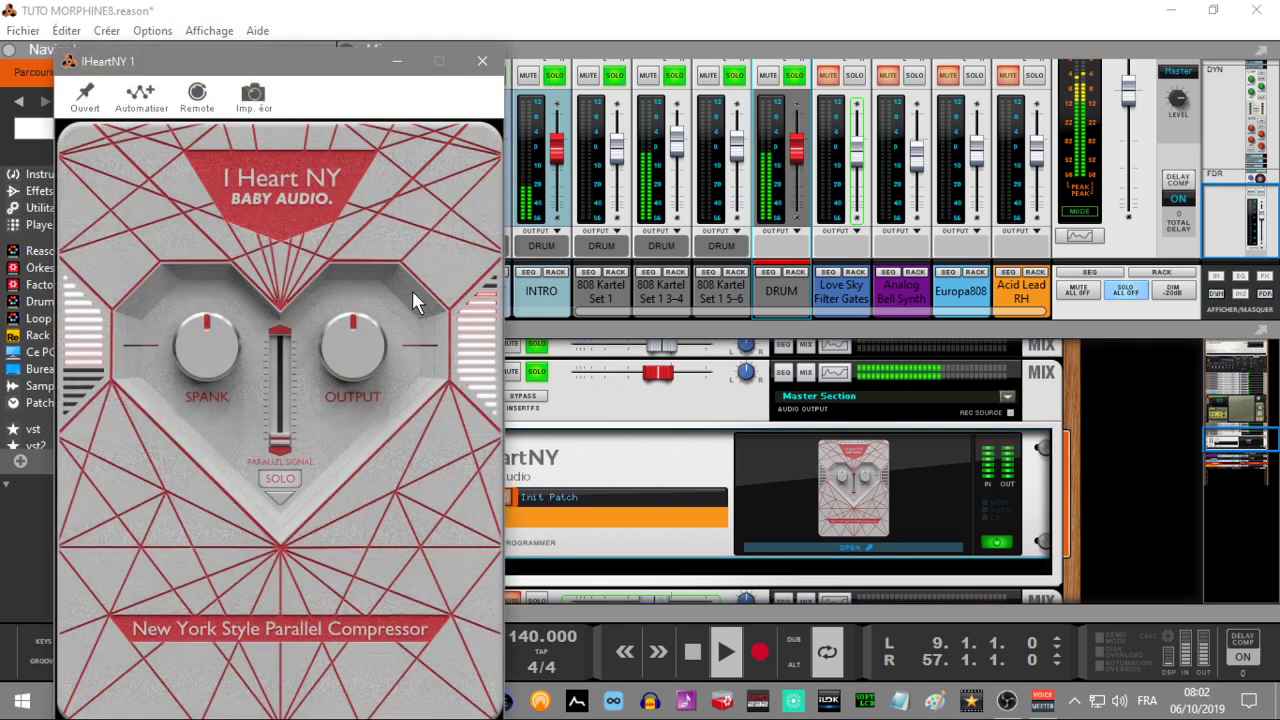
left_click_drag(205, 330, 205, 312)
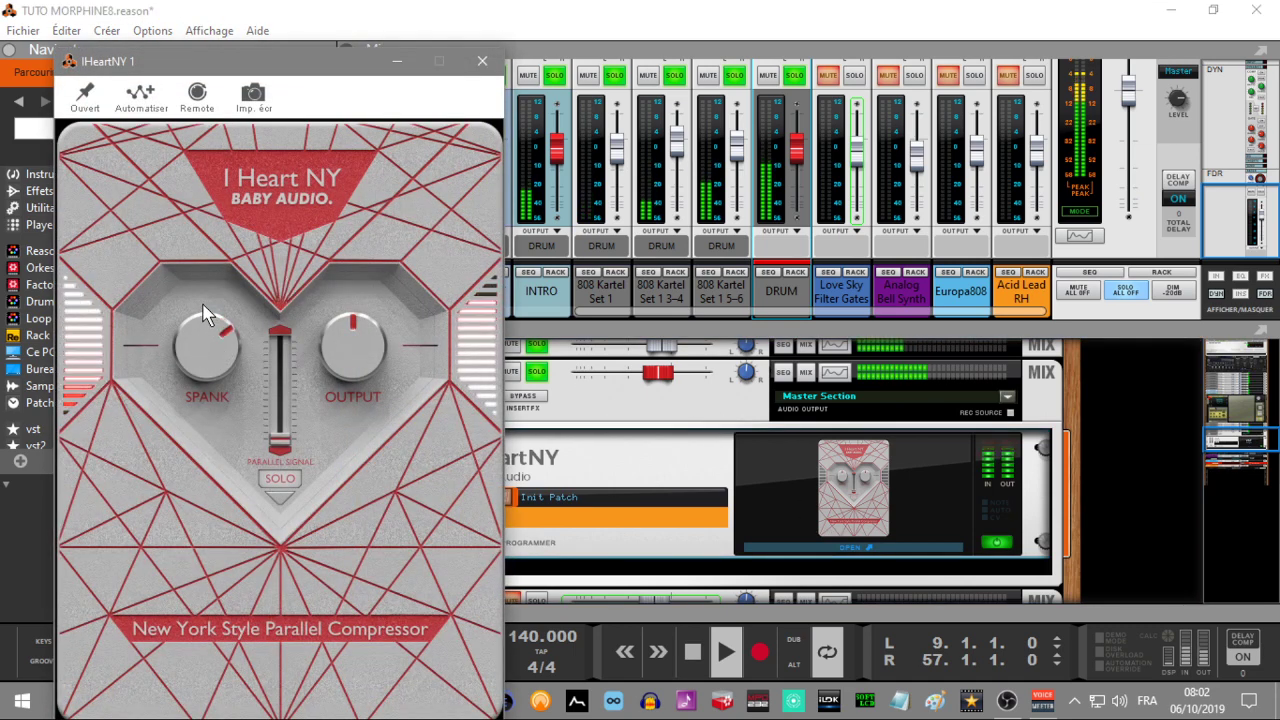
left_click_drag(279, 442, 278, 340)
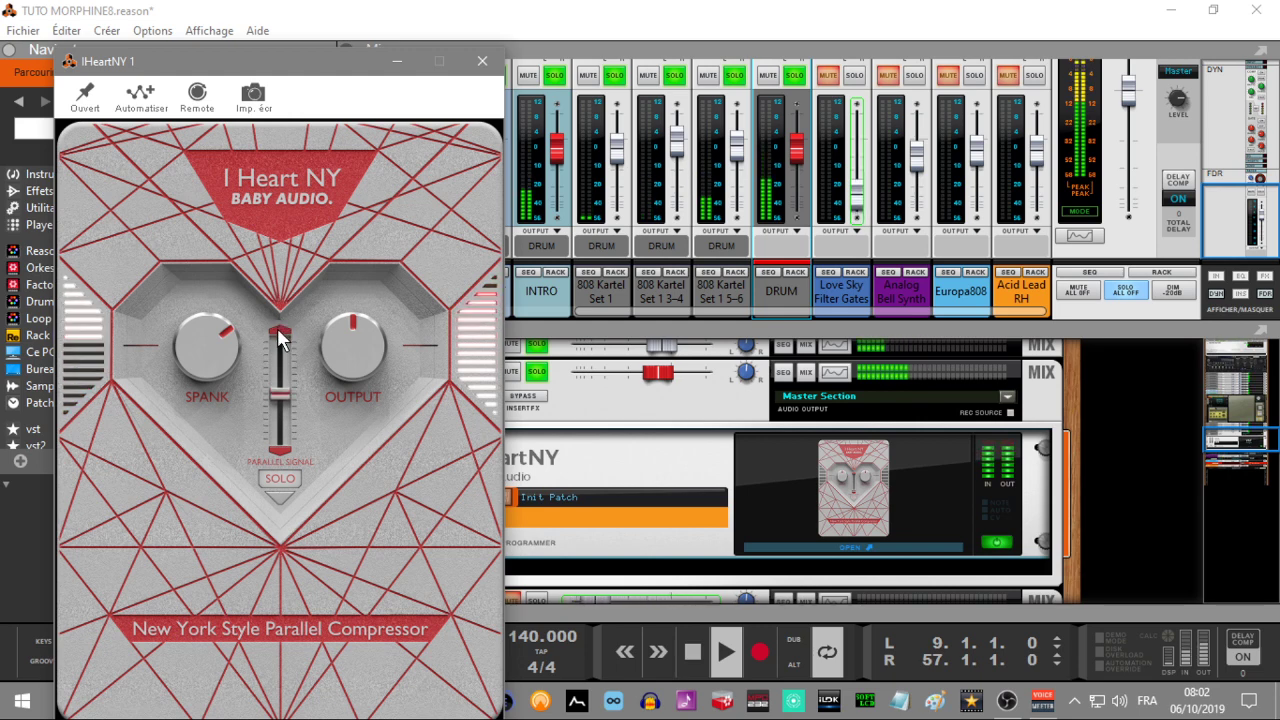
left_click_drag(1240, 205, 1240, 190)
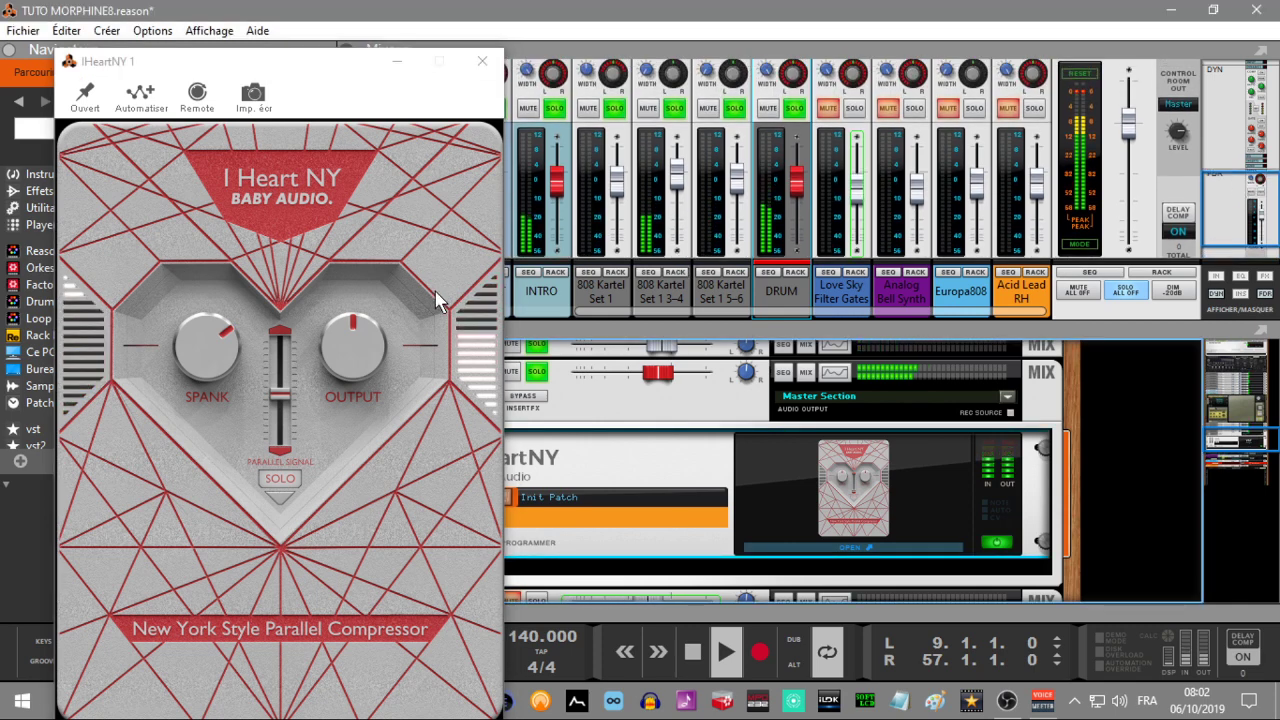
- Fine-tune Spank on the DRUM channel's IHeartNY, clear all channel solos and put the plug-in away folded
left_click(218, 352)
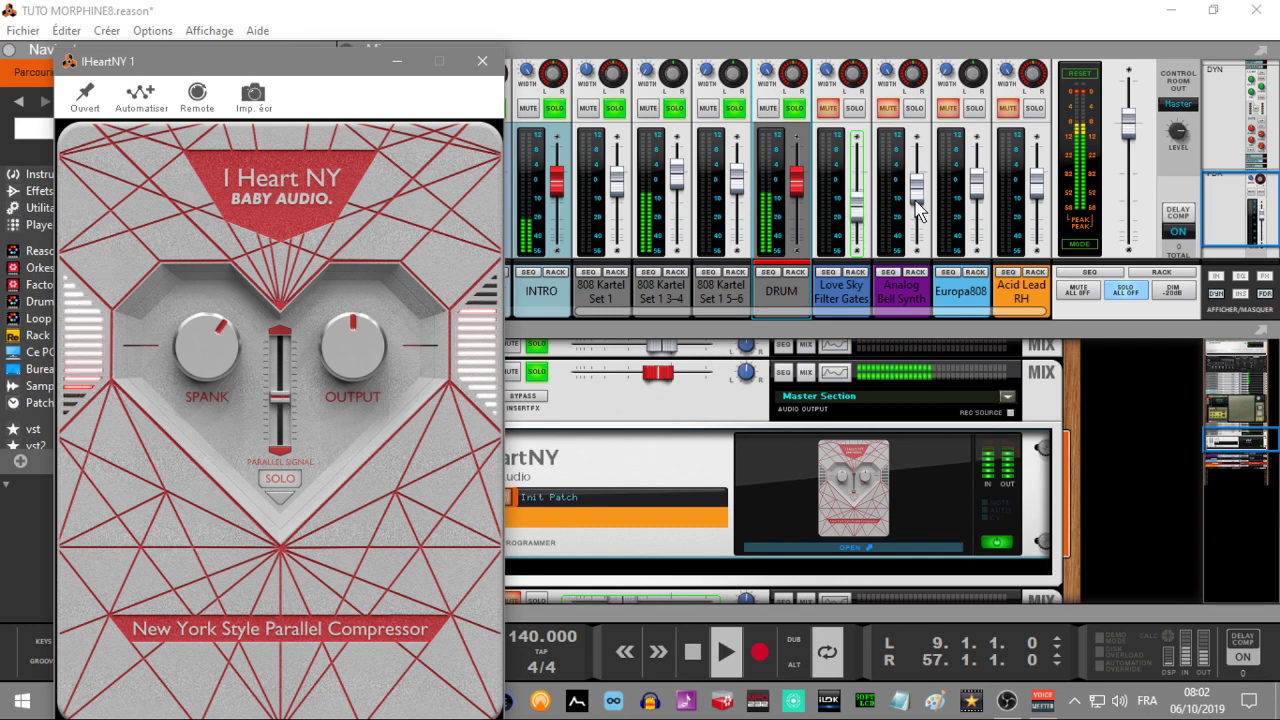
left_click(1128, 292)
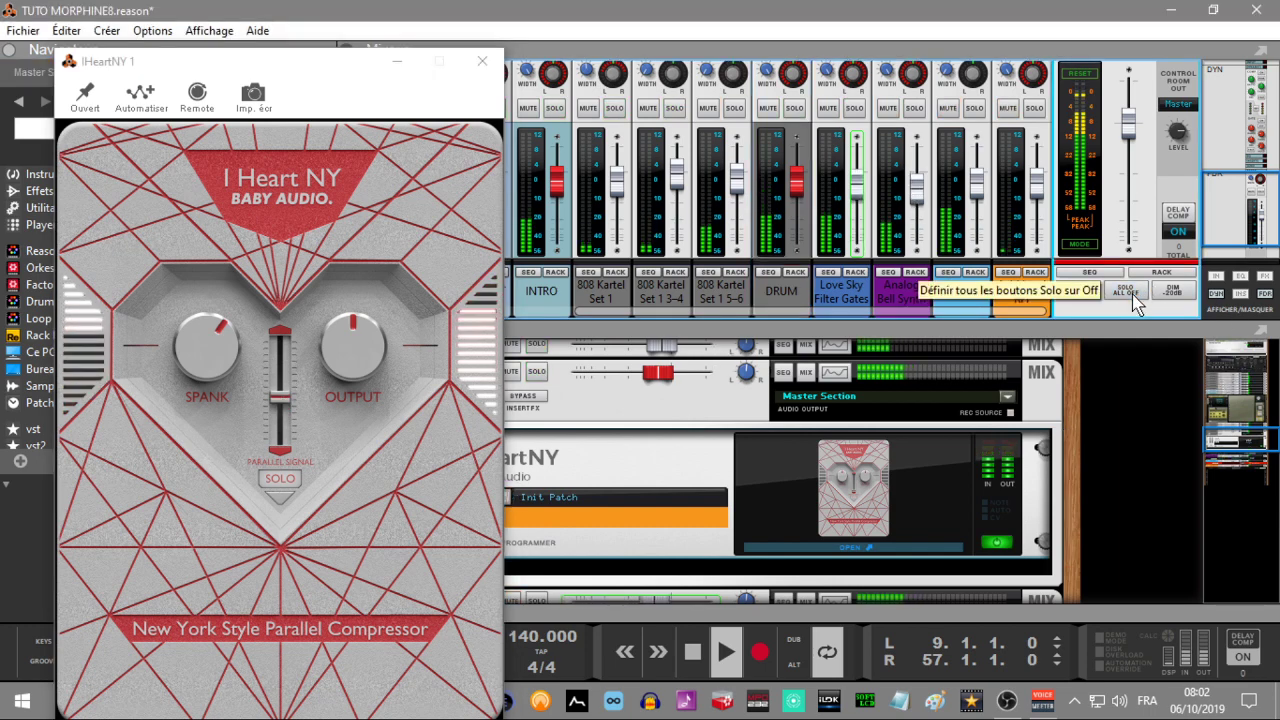
left_click(482, 61)
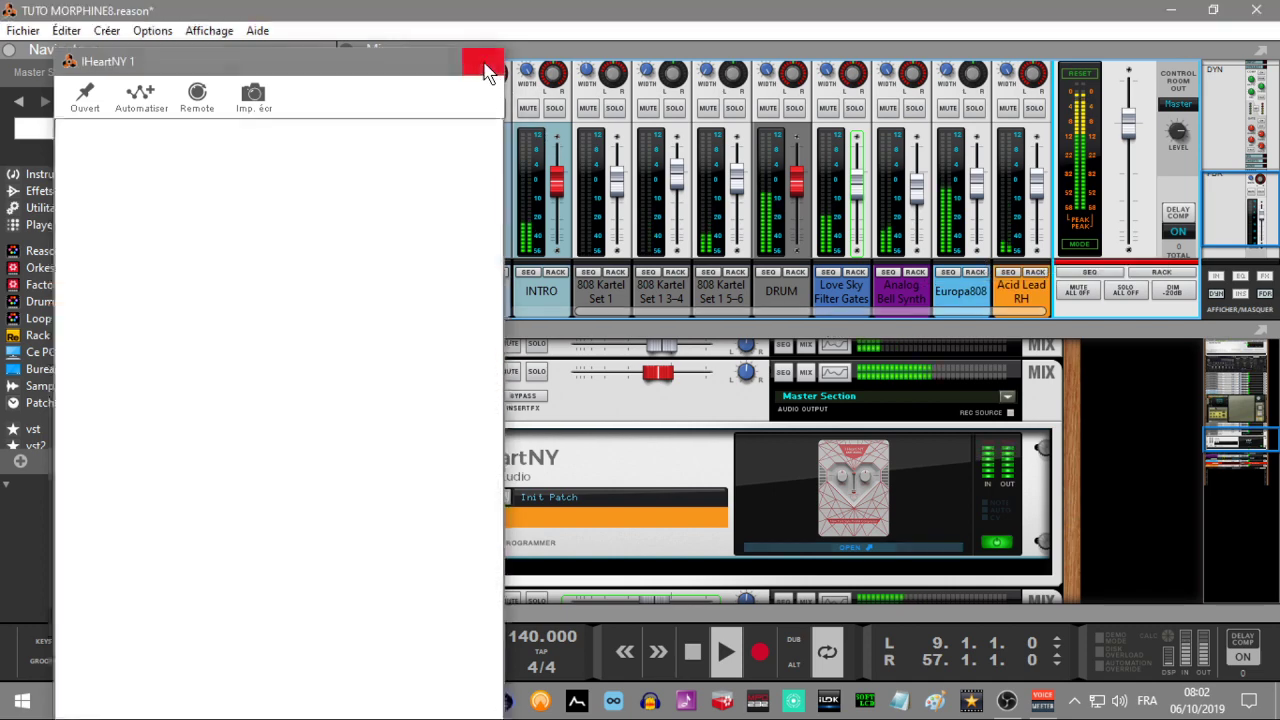
left_click(375, 443)
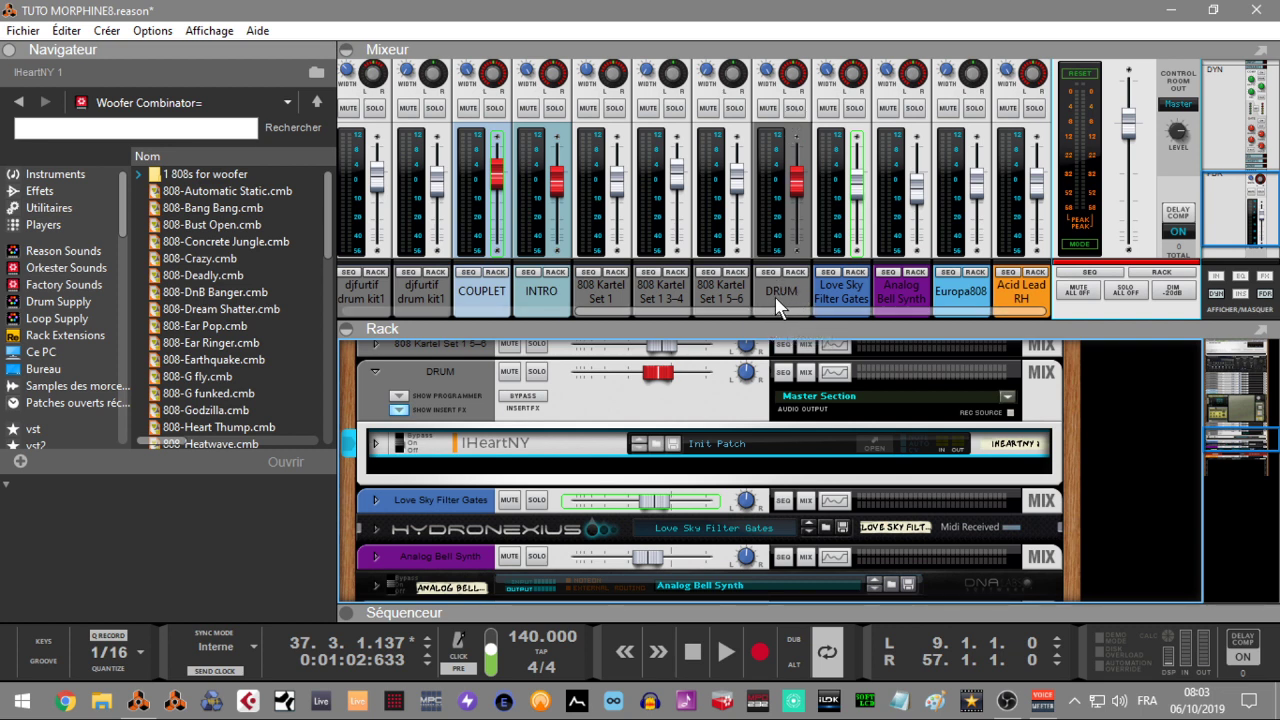
- Show the Love Sky Filter Gates mix channel's insert effects area in the rack and play the channel soloed
left_click(855, 272)
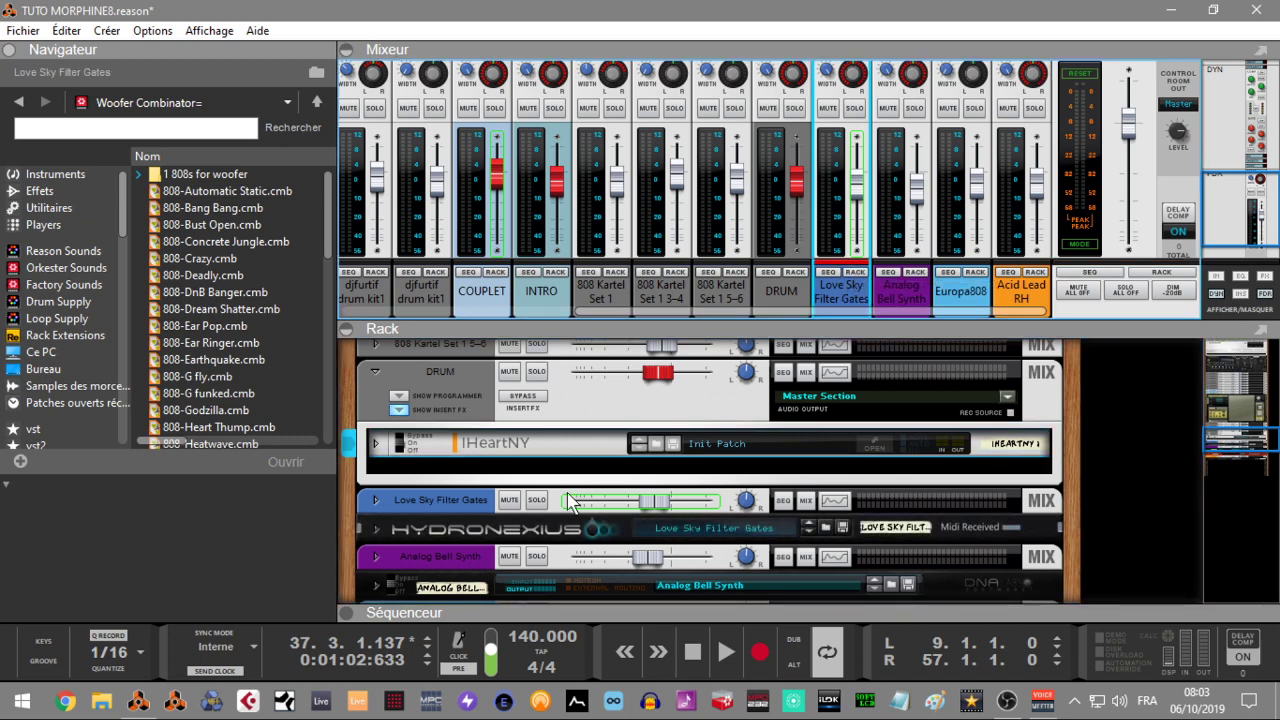
left_click(377, 527)
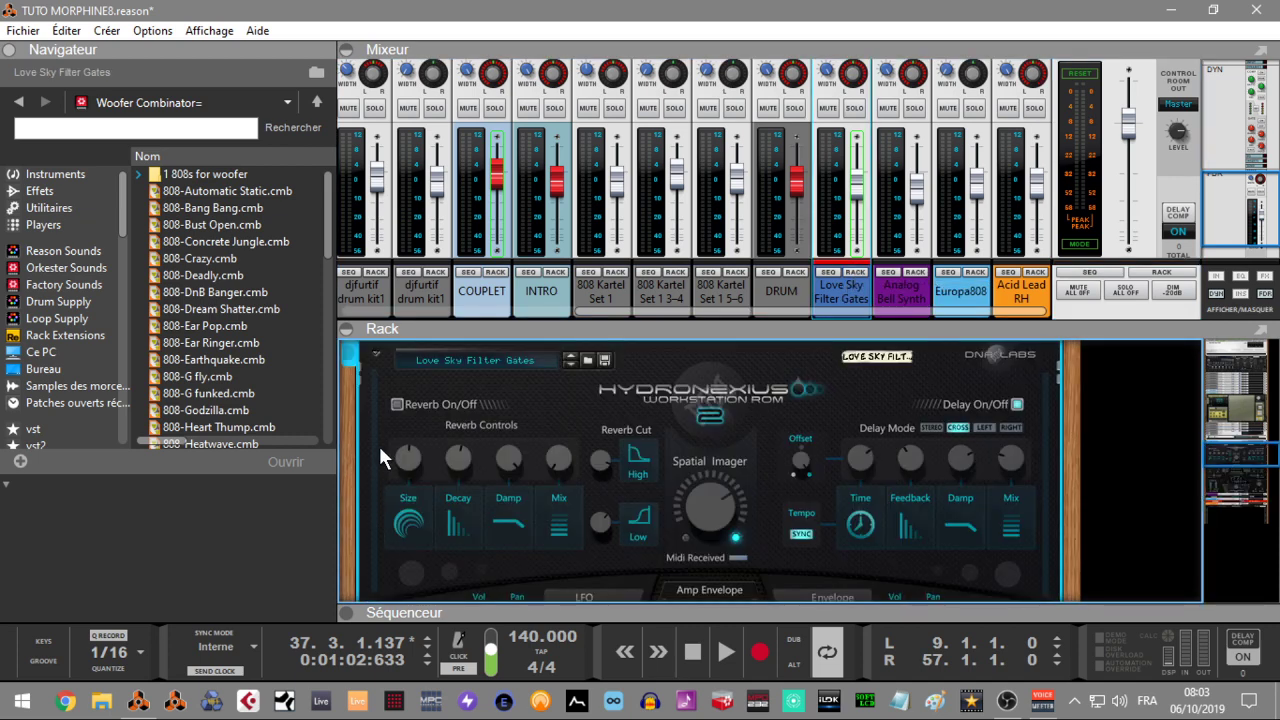
left_click_drag(1222, 455, 1221, 441)
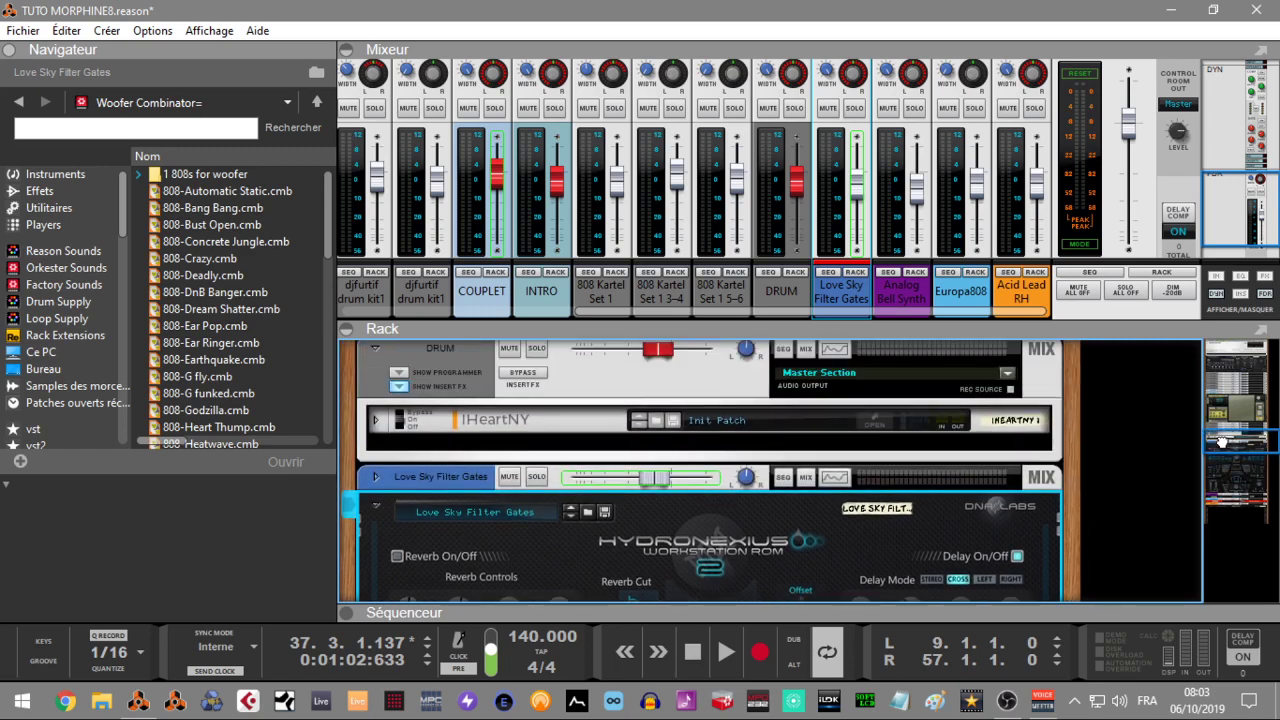
left_click(377, 476)
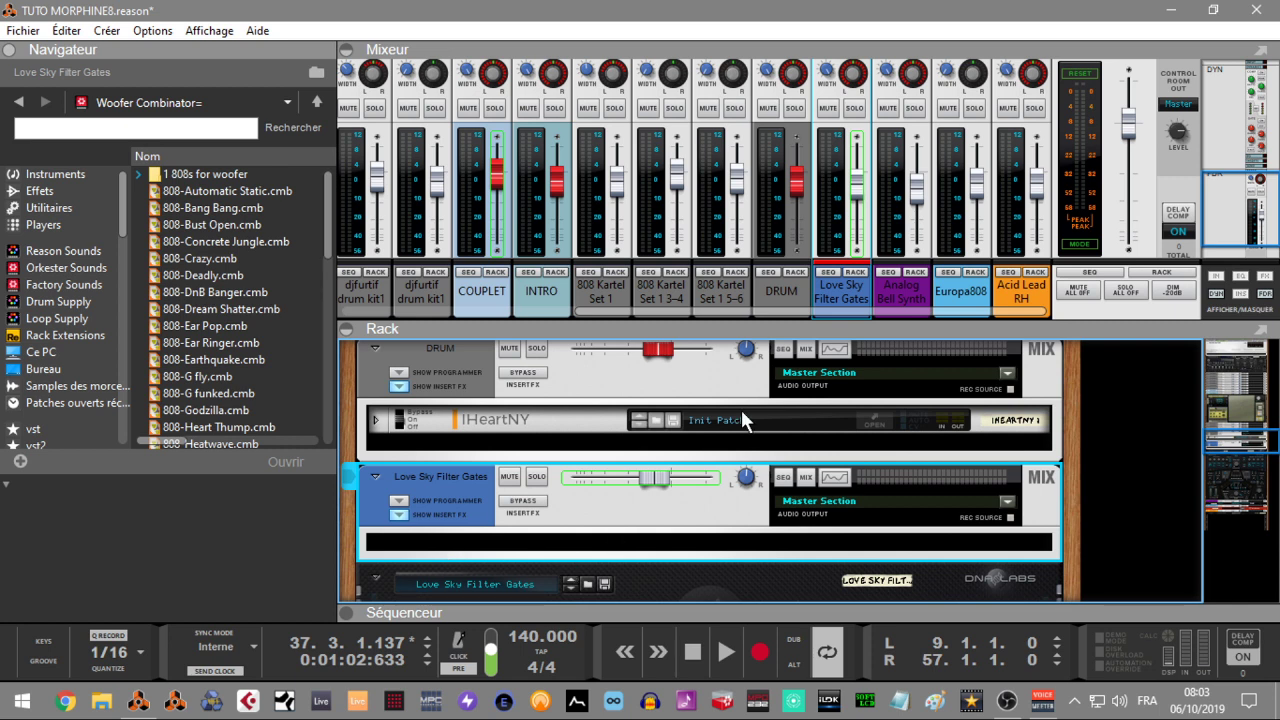
left_click(855, 110)
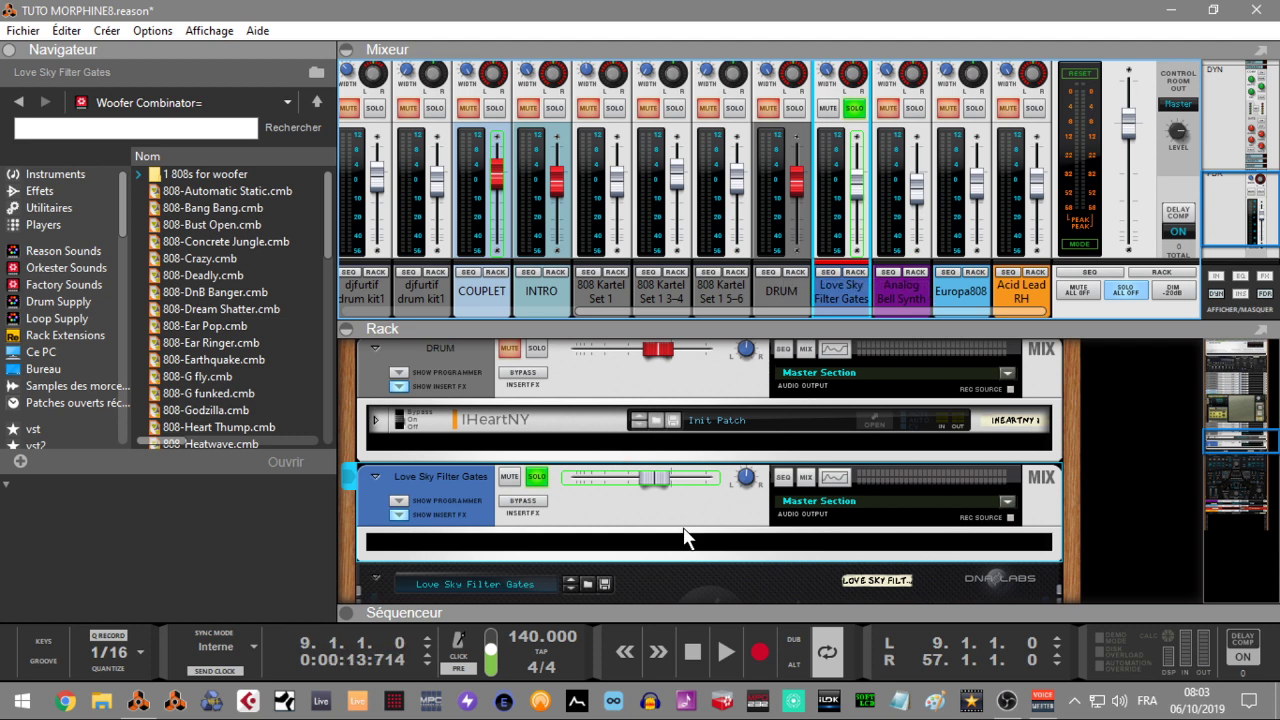
key("space")
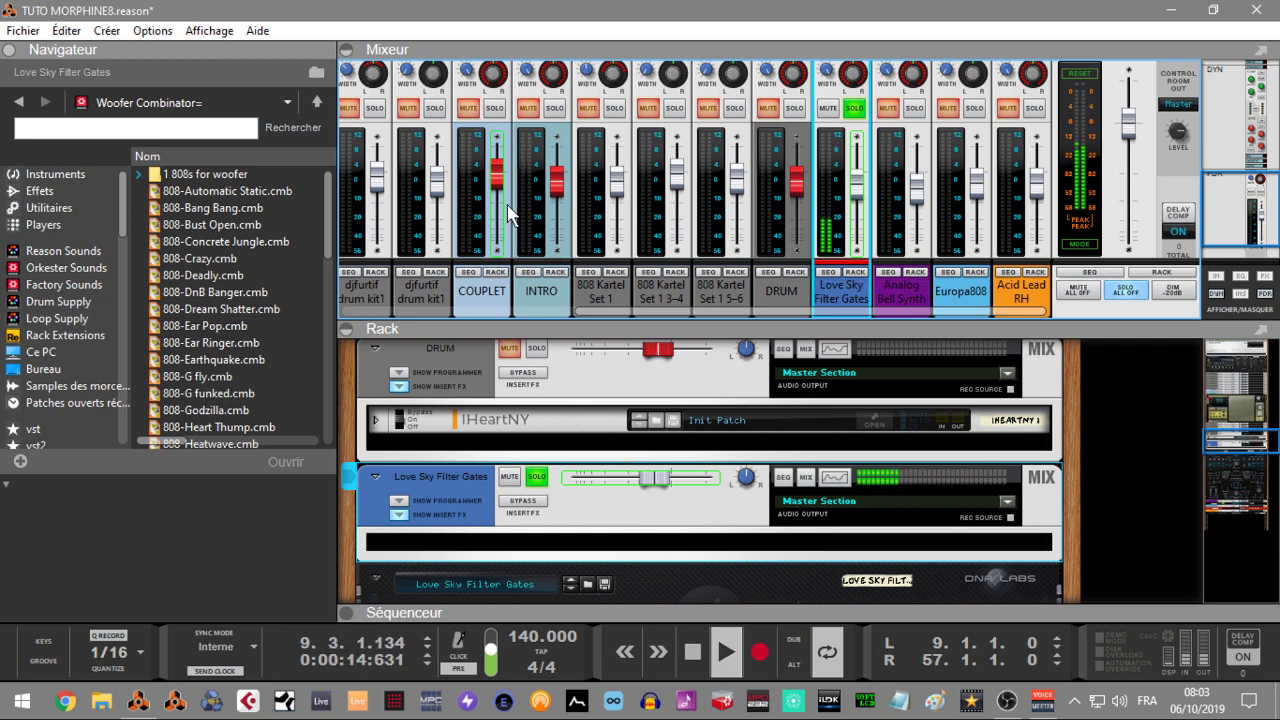
- Insert the Alligator Filter Gate into Love Sky Filter Gates' insert effects and audition it with DRUM soloed too
left_click(56, 192)
mouse_move(330, 168)
left_mouse_down()
mouse_move(330, 250)
mouse_move(325, 191)
left_mouse_up()
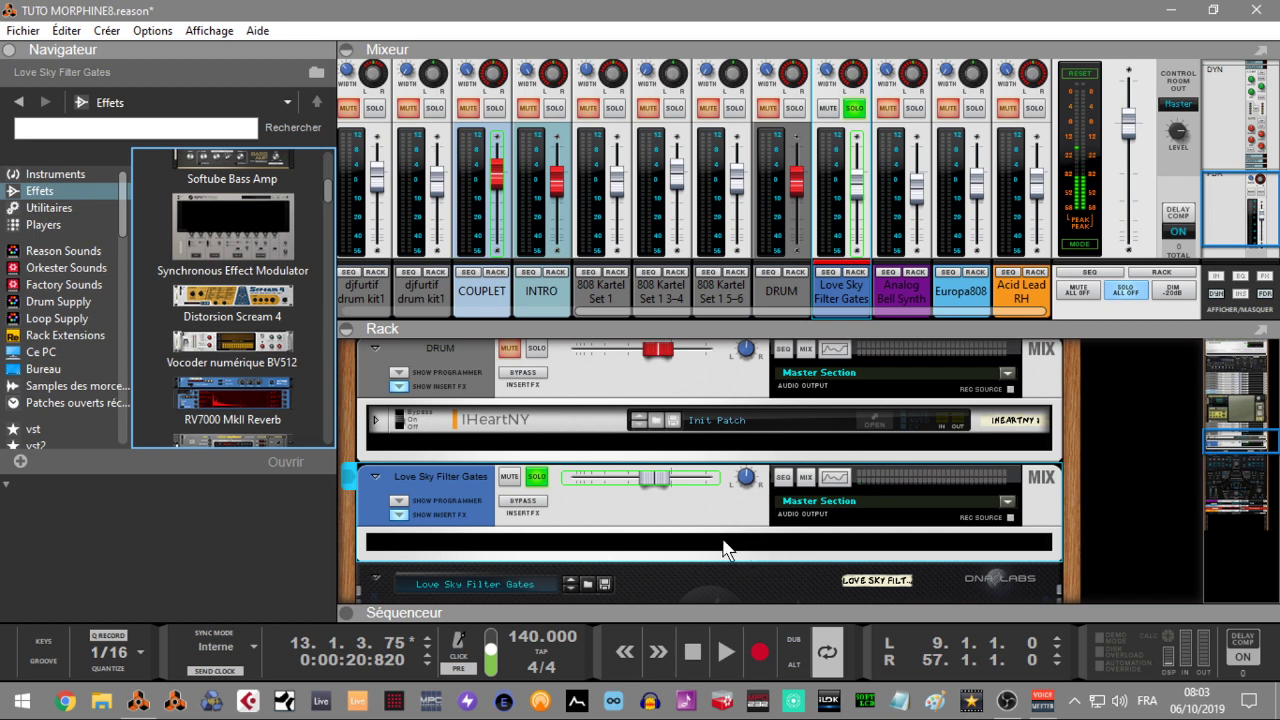
left_click_drag(335, 205, 334, 162)
left_click_drag(253, 338, 695, 555)
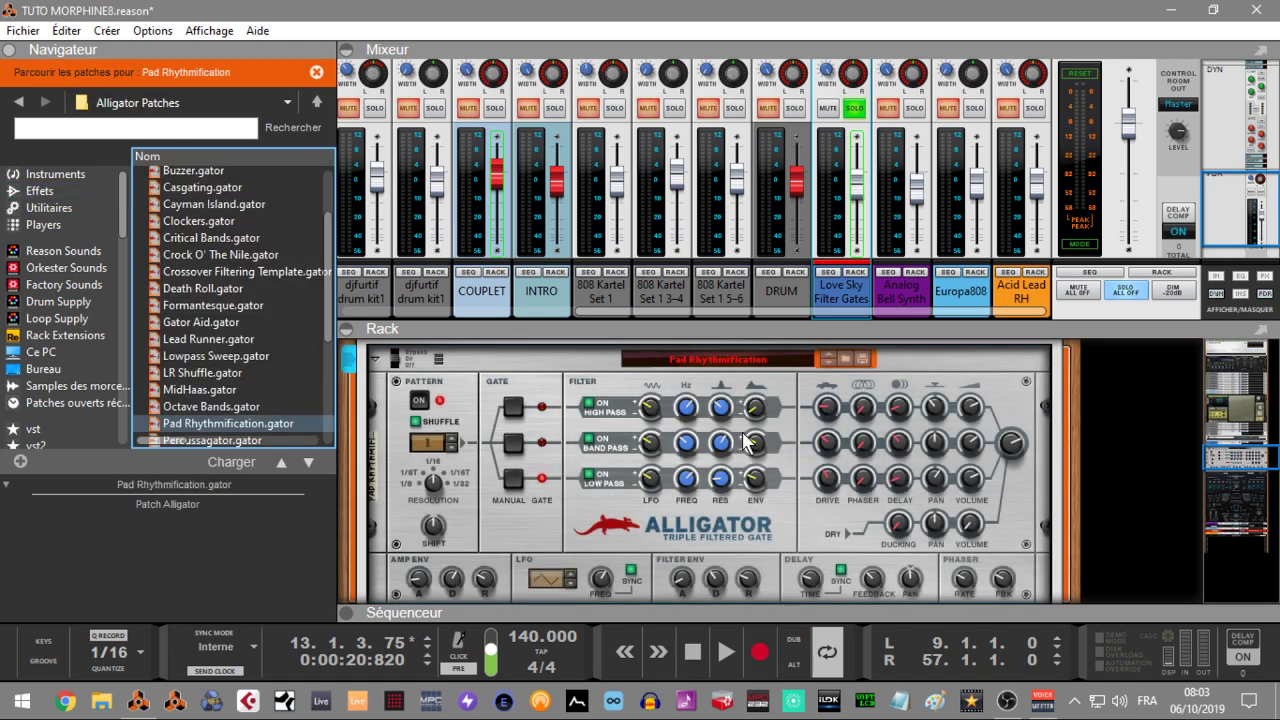
key("space")
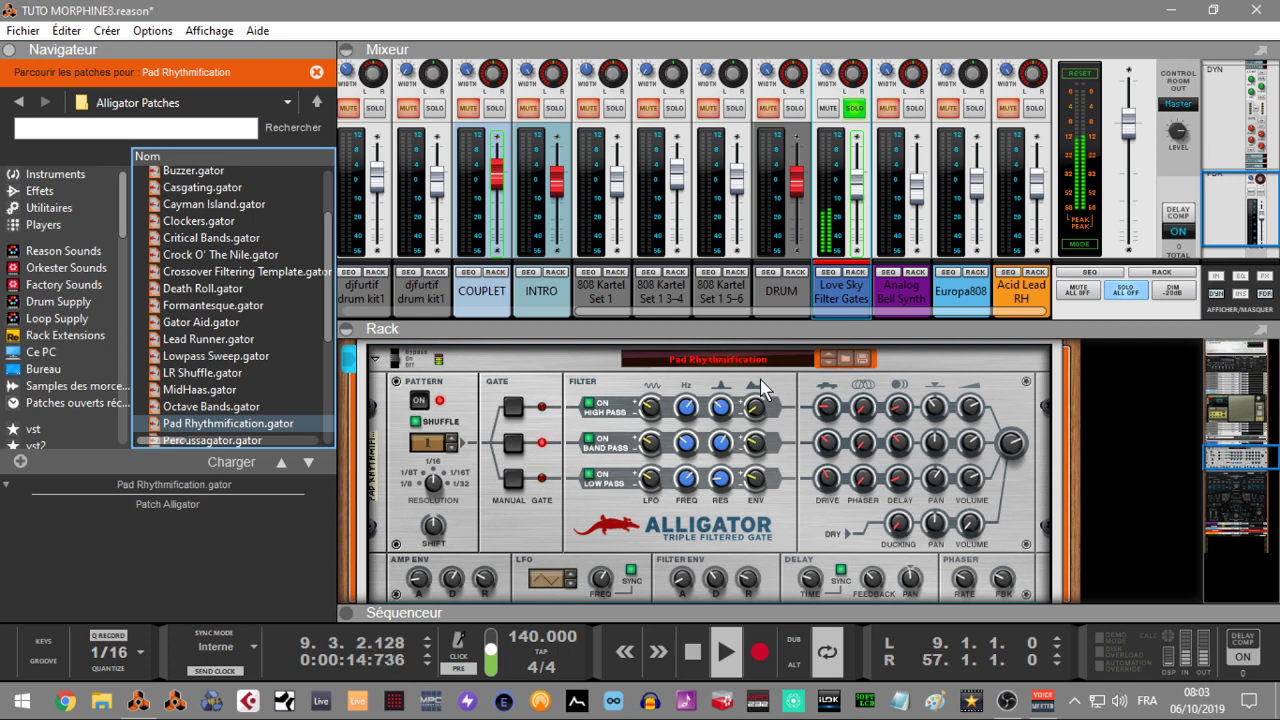
left_click(795, 110)
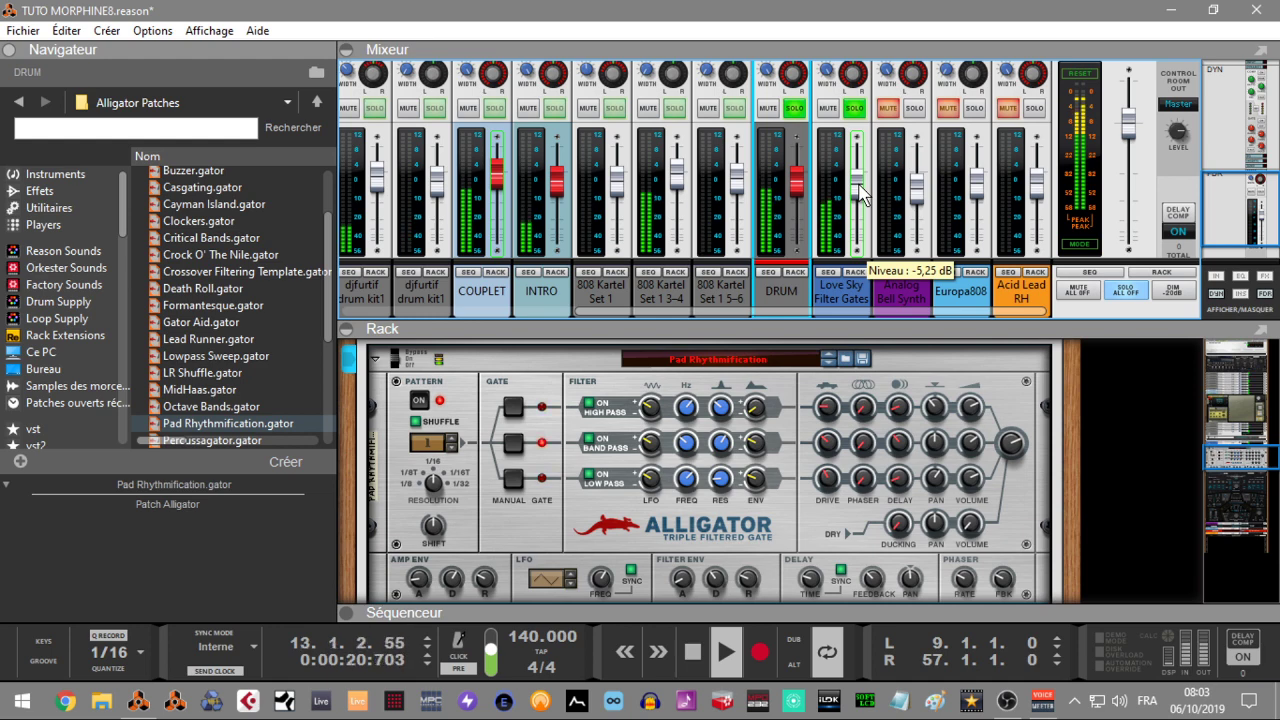
key("space")
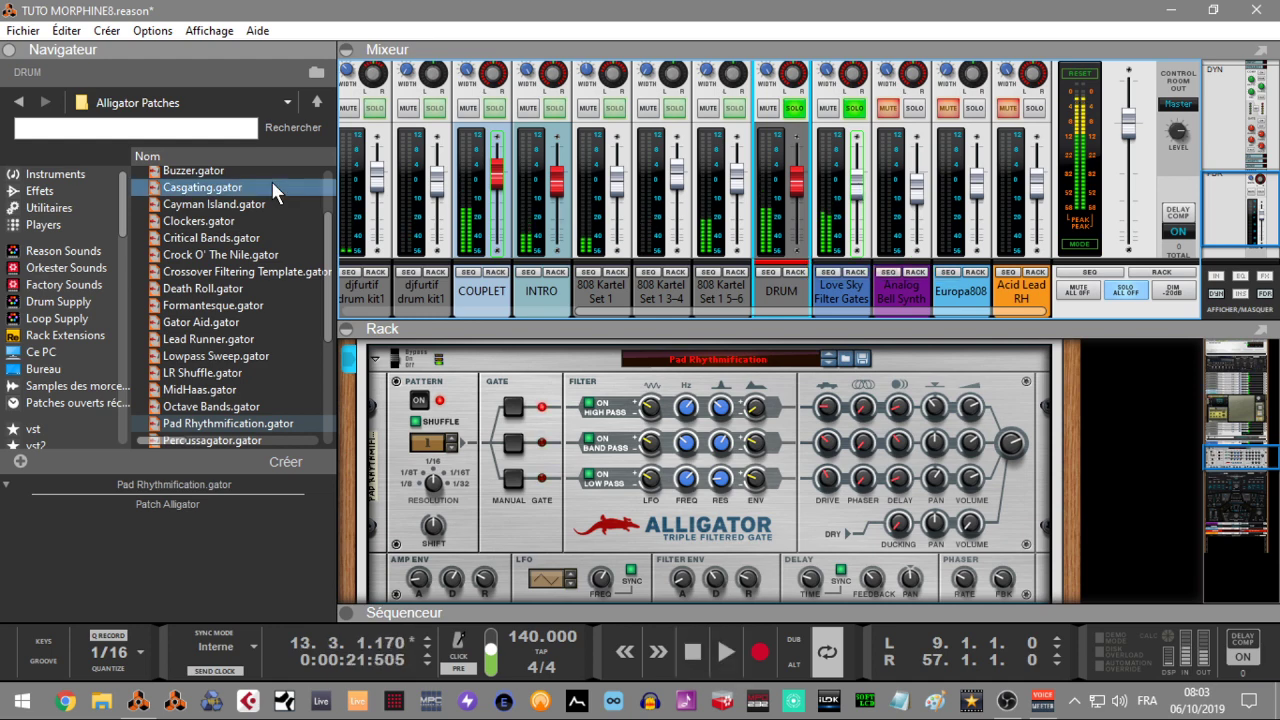
- Replace the Alligator with A1AUDIO.de's A1TriggerGate-x64 on the Love Sky Filter Gates channel and start playback
left_click(42, 191)
left_click_drag(328, 162, 346, 260)
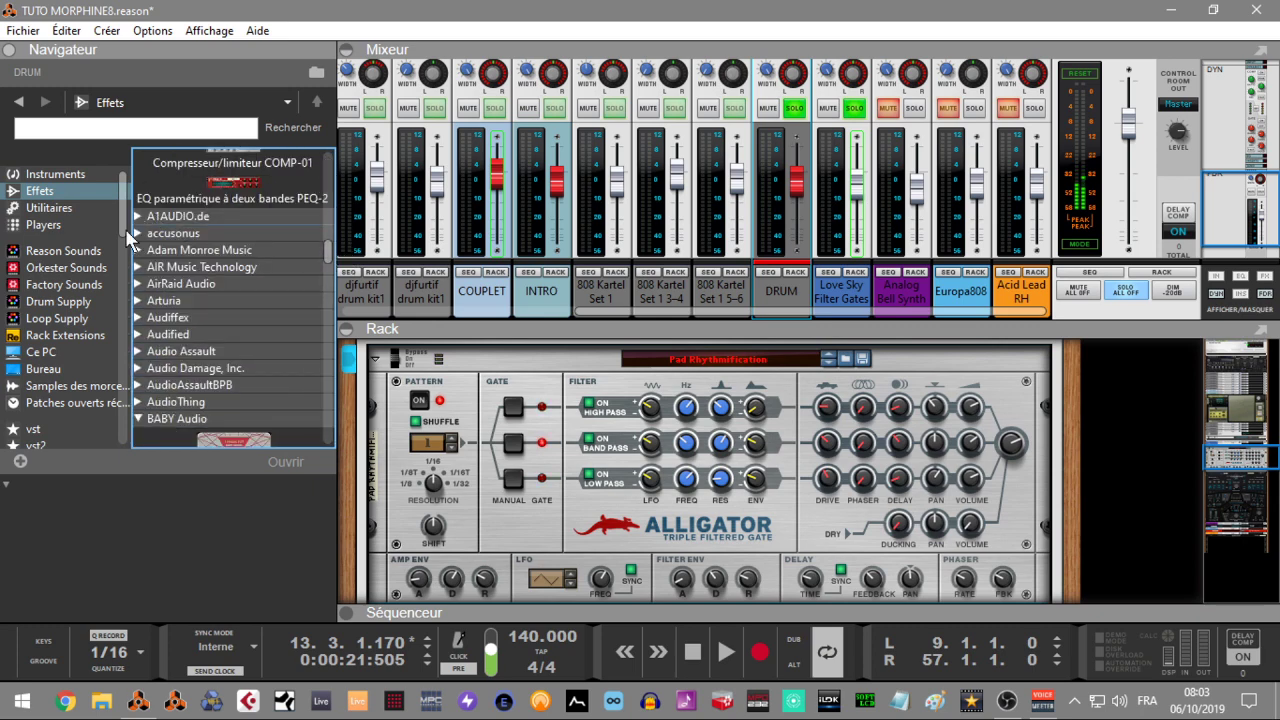
left_click(141, 211)
left_click_drag(208, 330, 598, 455)
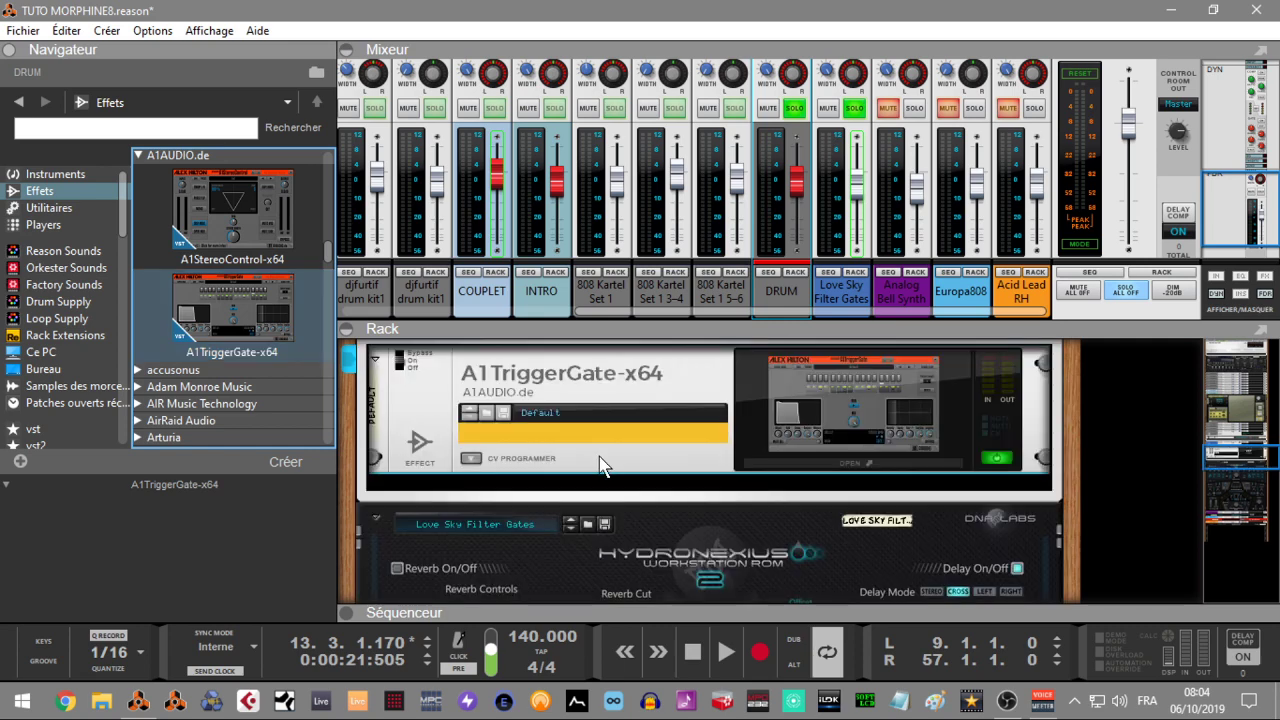
key("space")
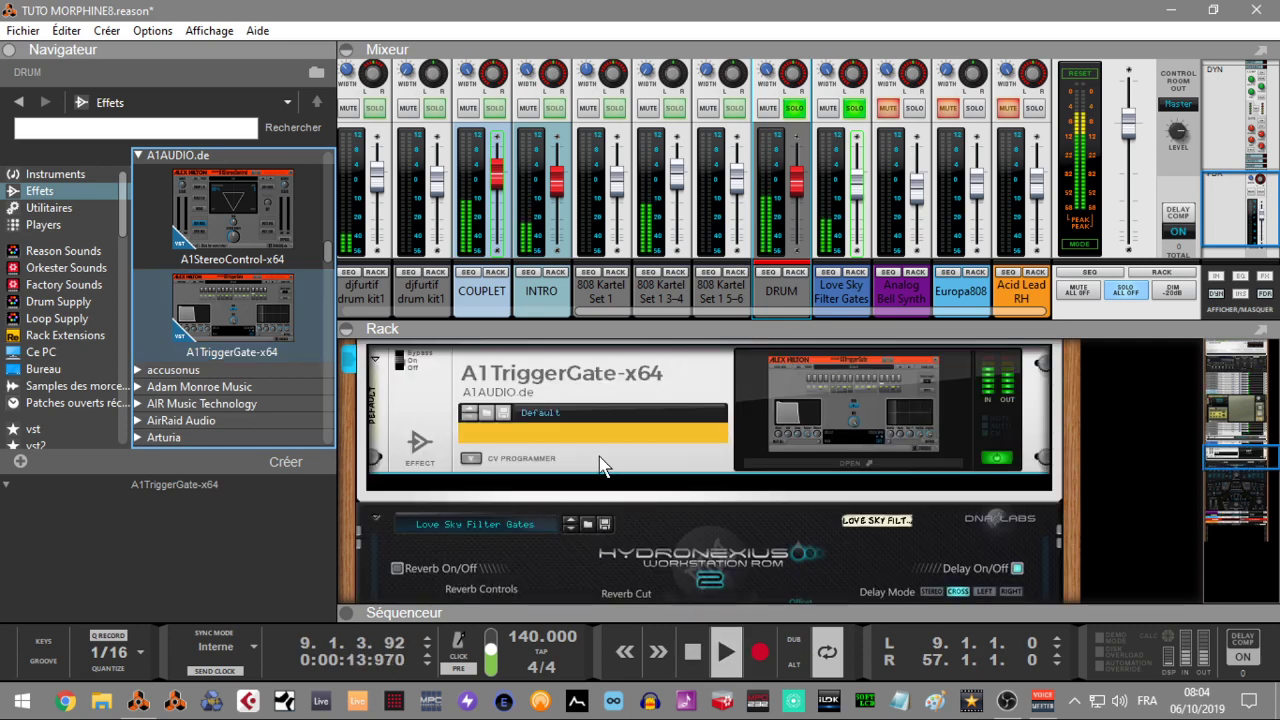
- Open A1TriggerGate, audition its presets up to TranceGate 01 + Echo, and minimize the plug-in window
left_click(861, 460)
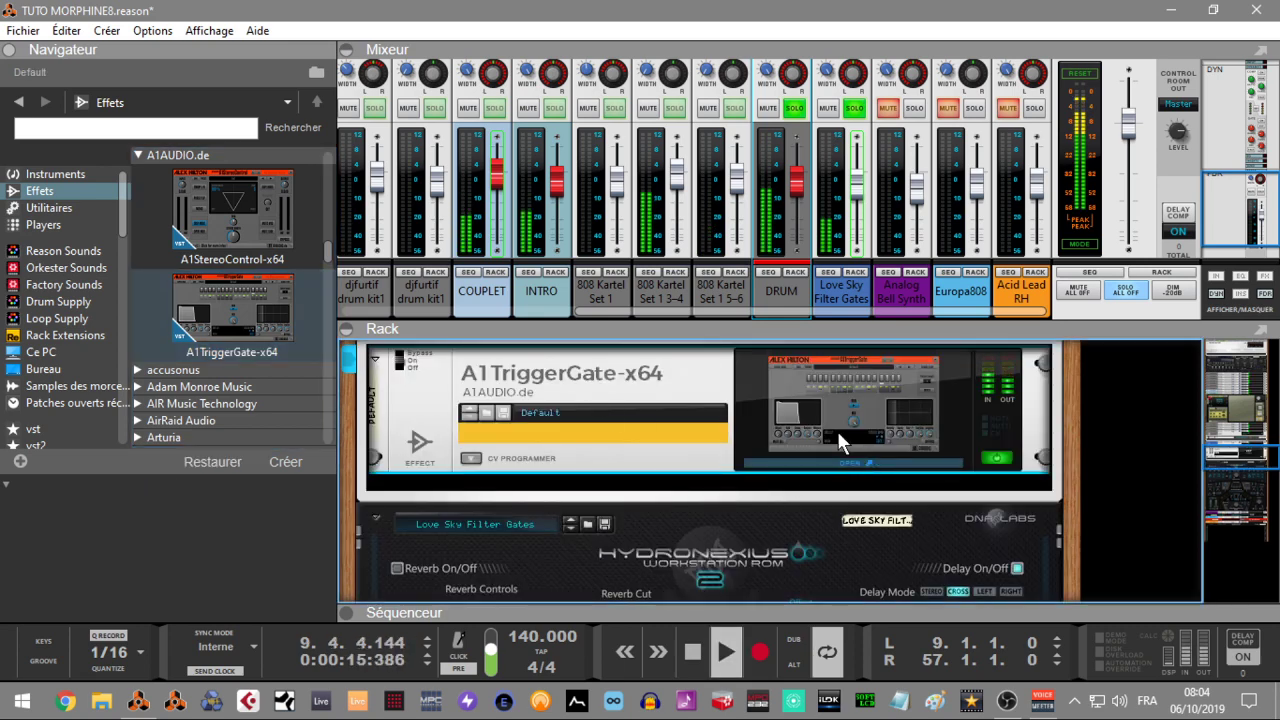
left_click(803, 389)
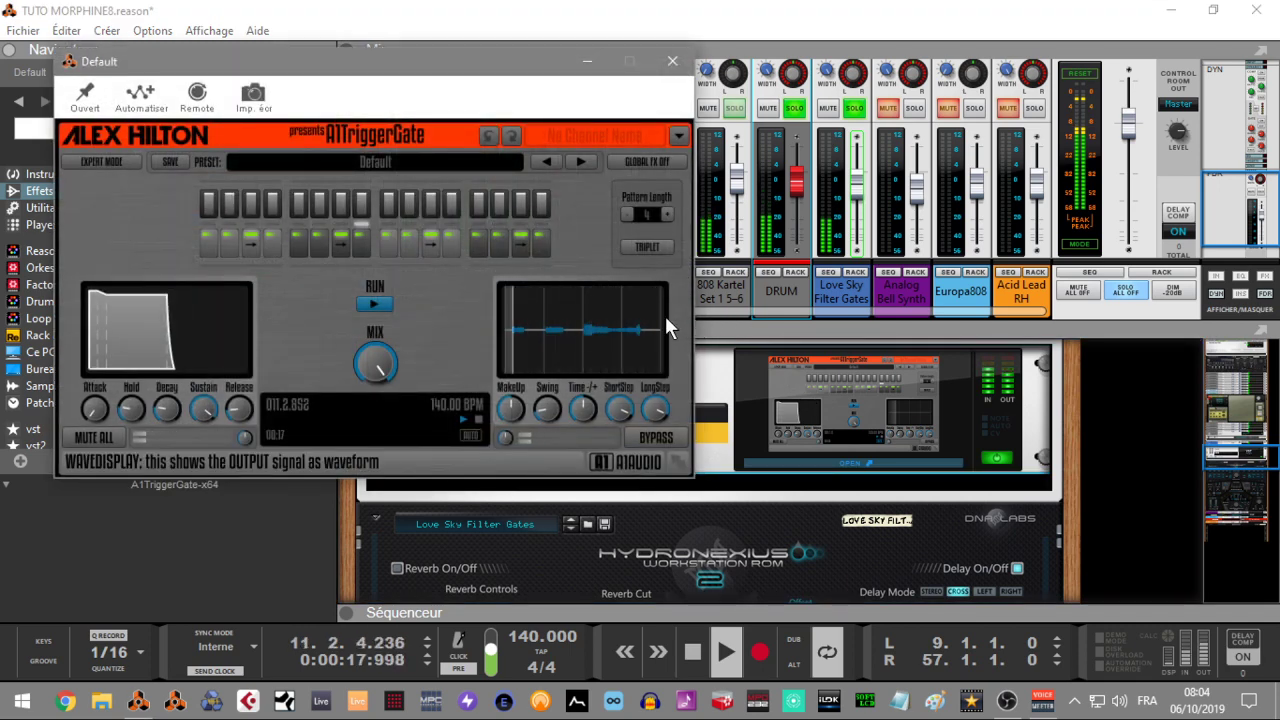
left_click(584, 163)
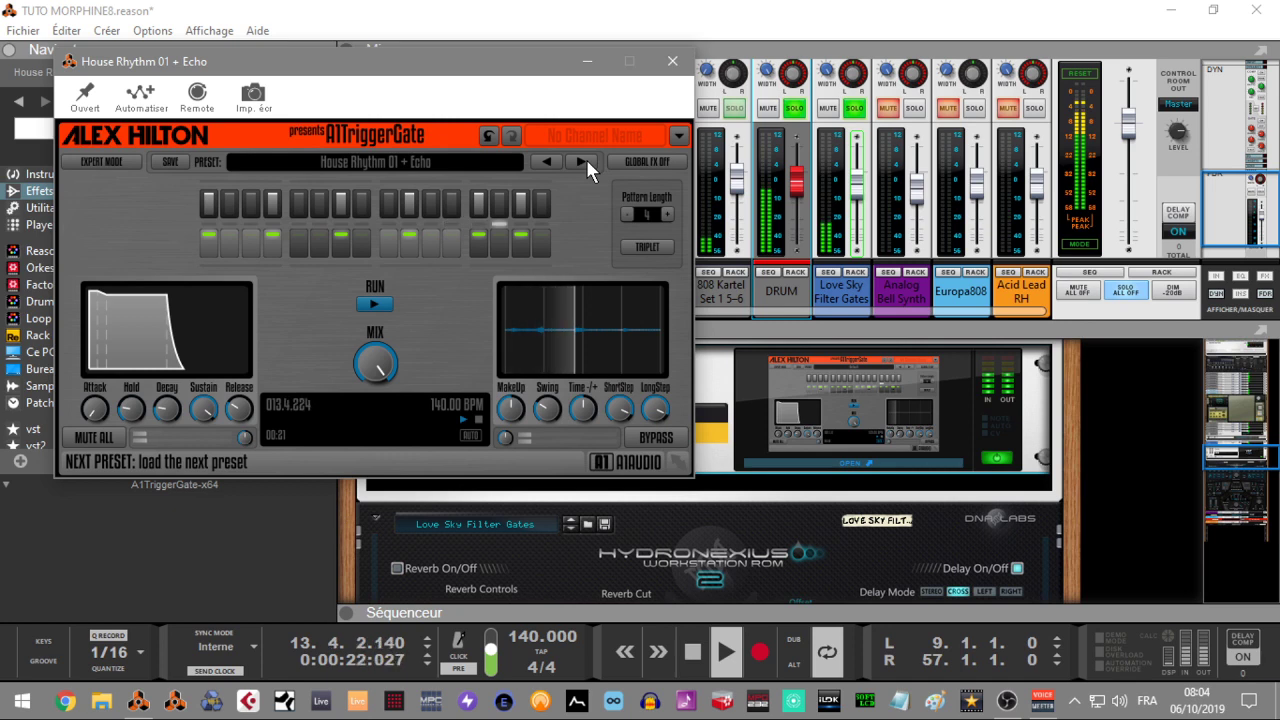
left_click(584, 162)
left_click(584, 162)
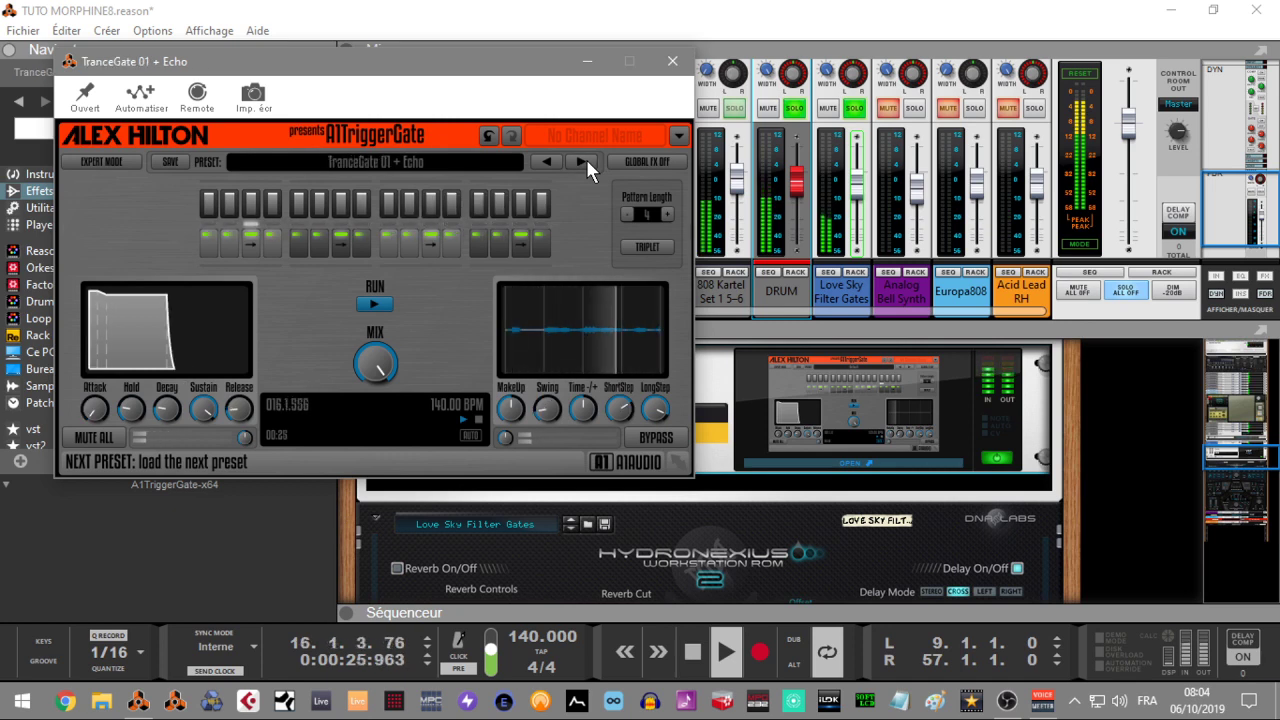
left_click(587, 61)
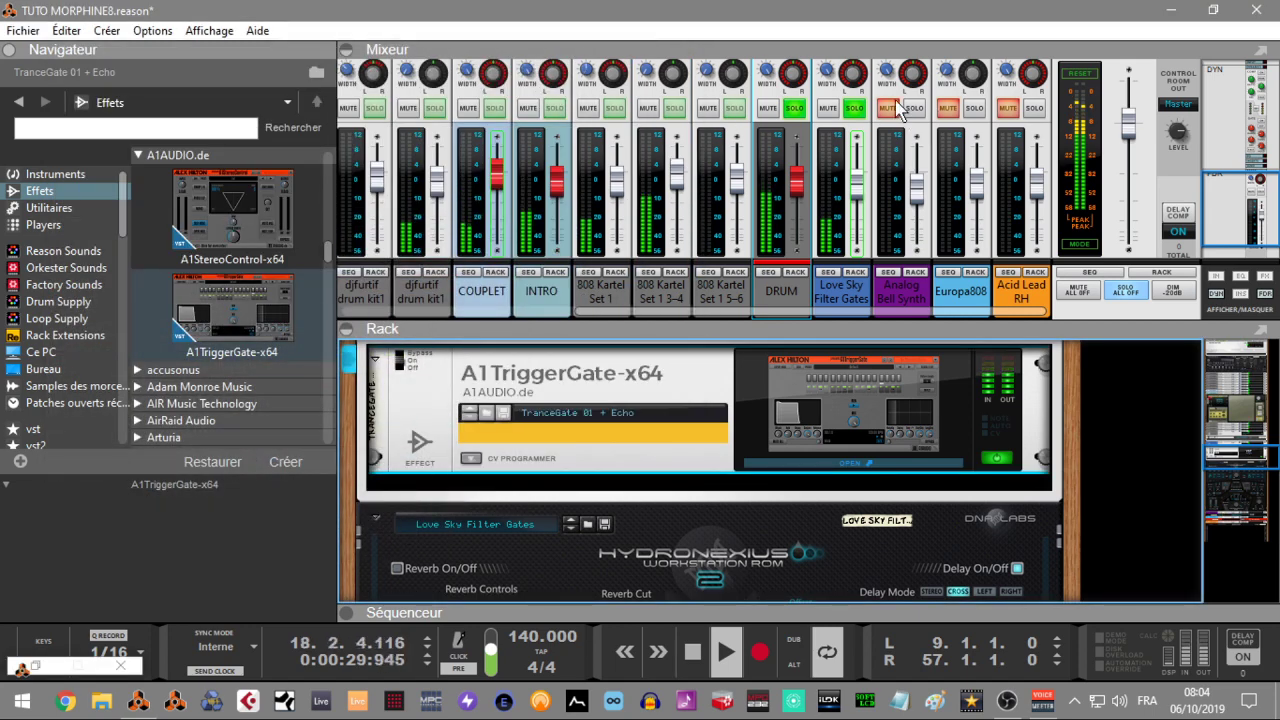
- Listen to Analog Bell Synth soloed with the drums and Love Sky Filter Gates, and clear all solos and mutes
left_click(826, 100)
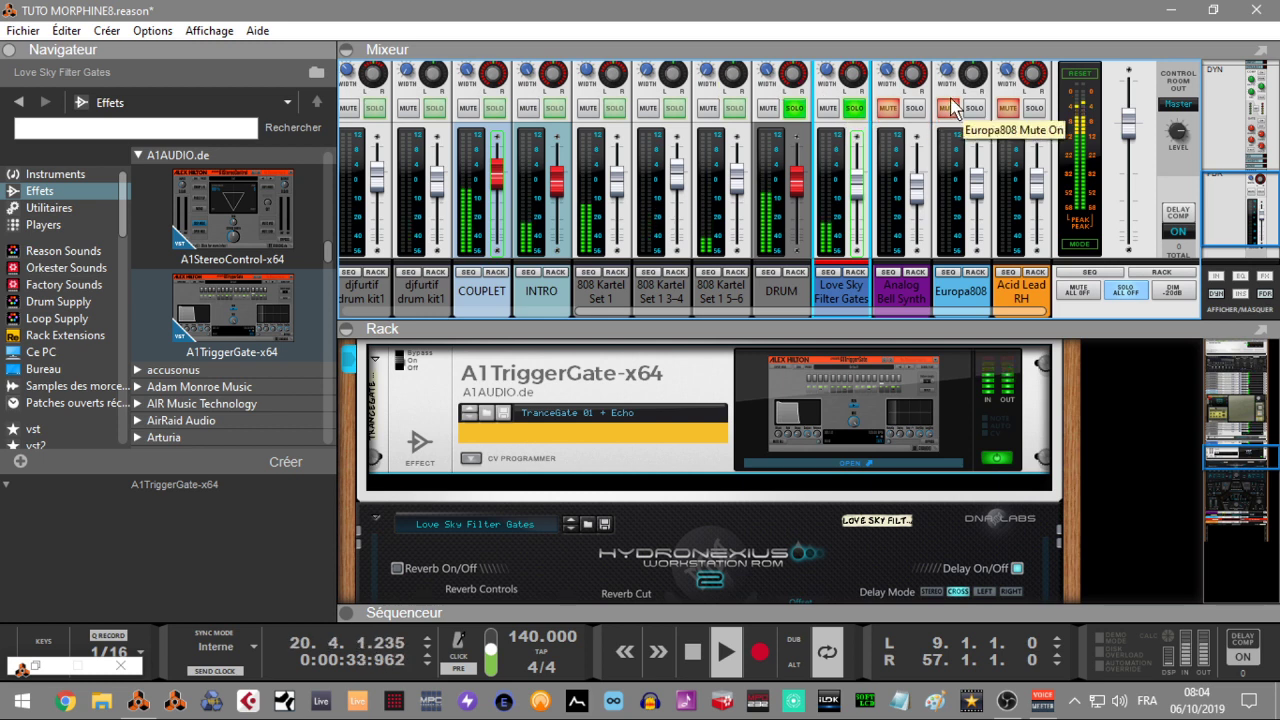
left_click(912, 109)
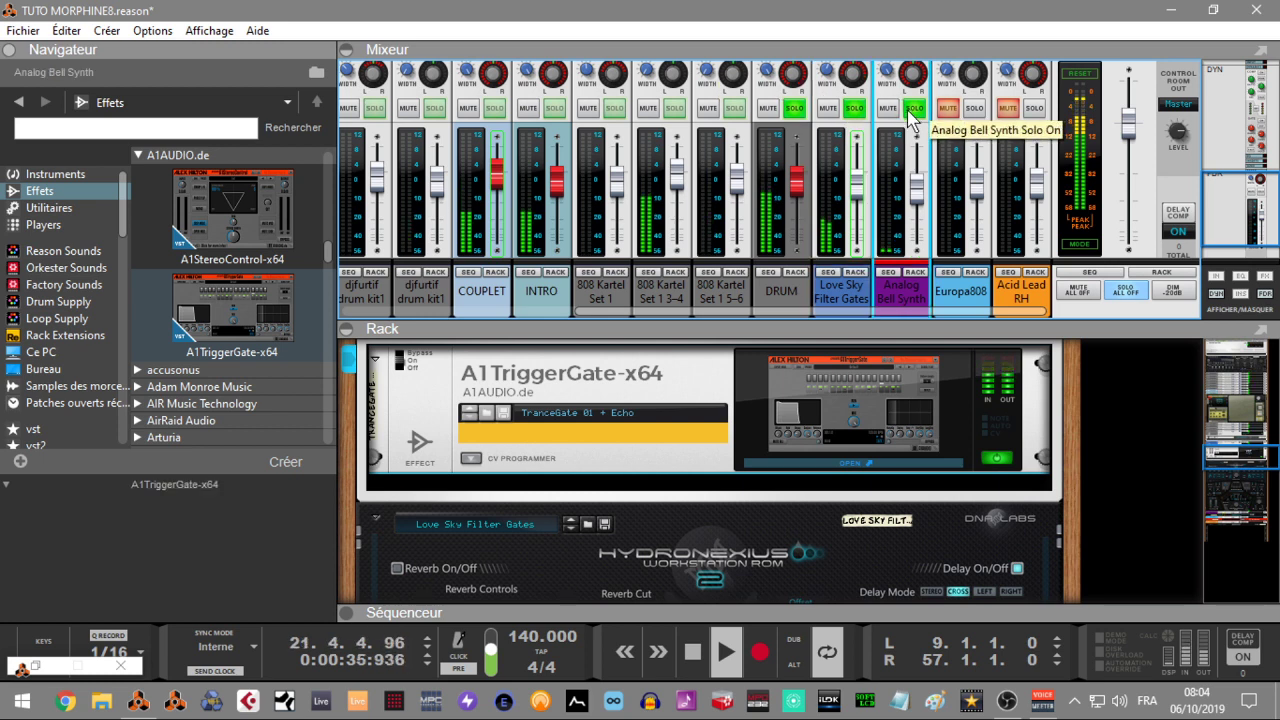
mouse_move(918, 195)
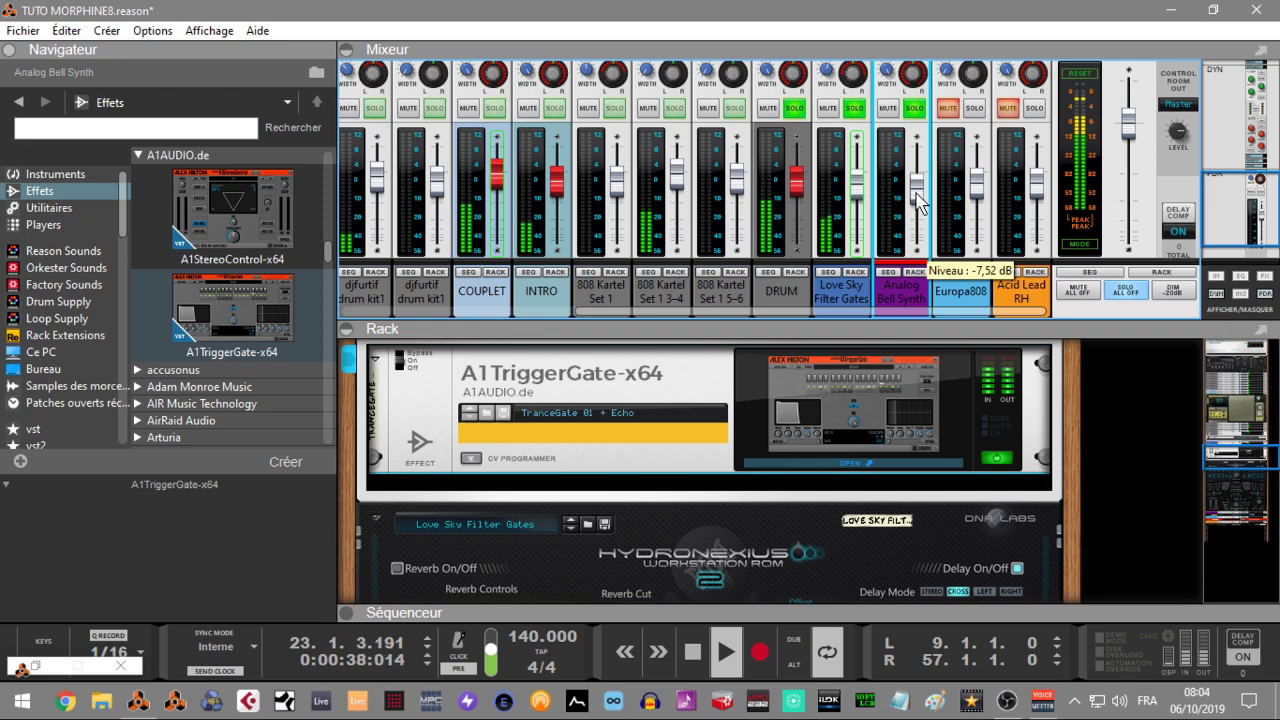
left_click(1127, 292)
left_click(1077, 291)
mouse_move(978, 196)
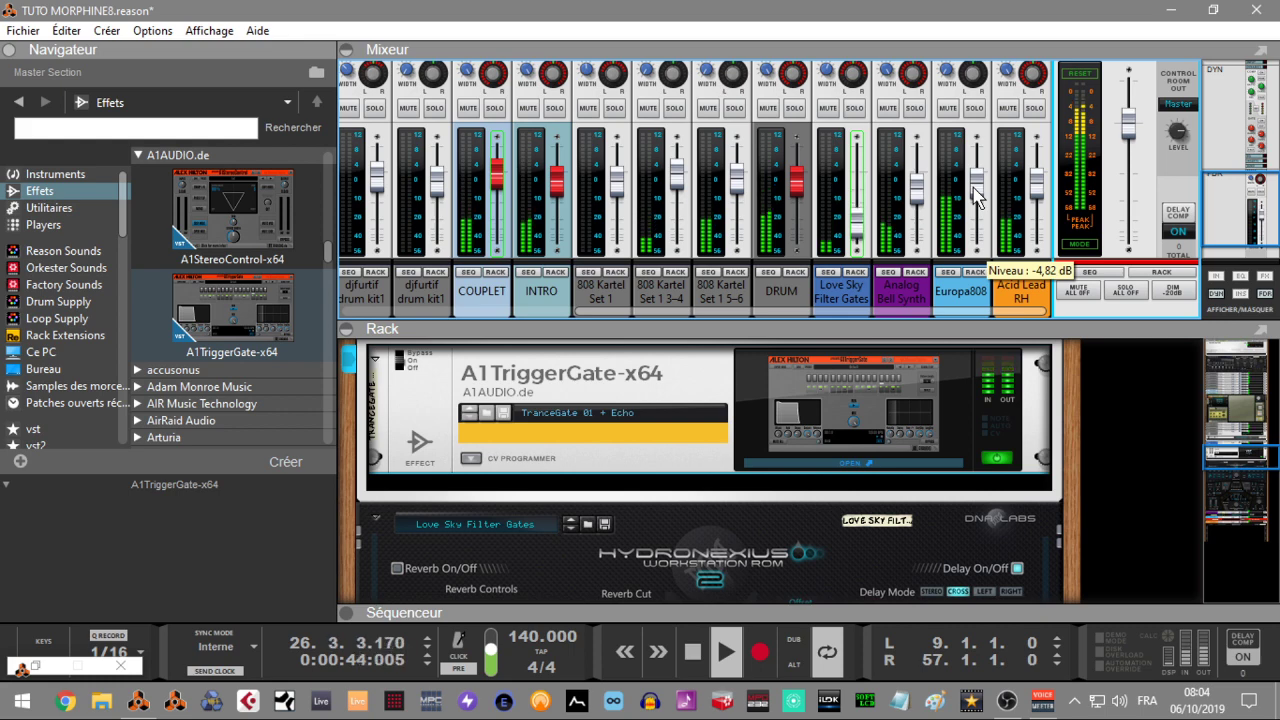
left_click(348, 613)
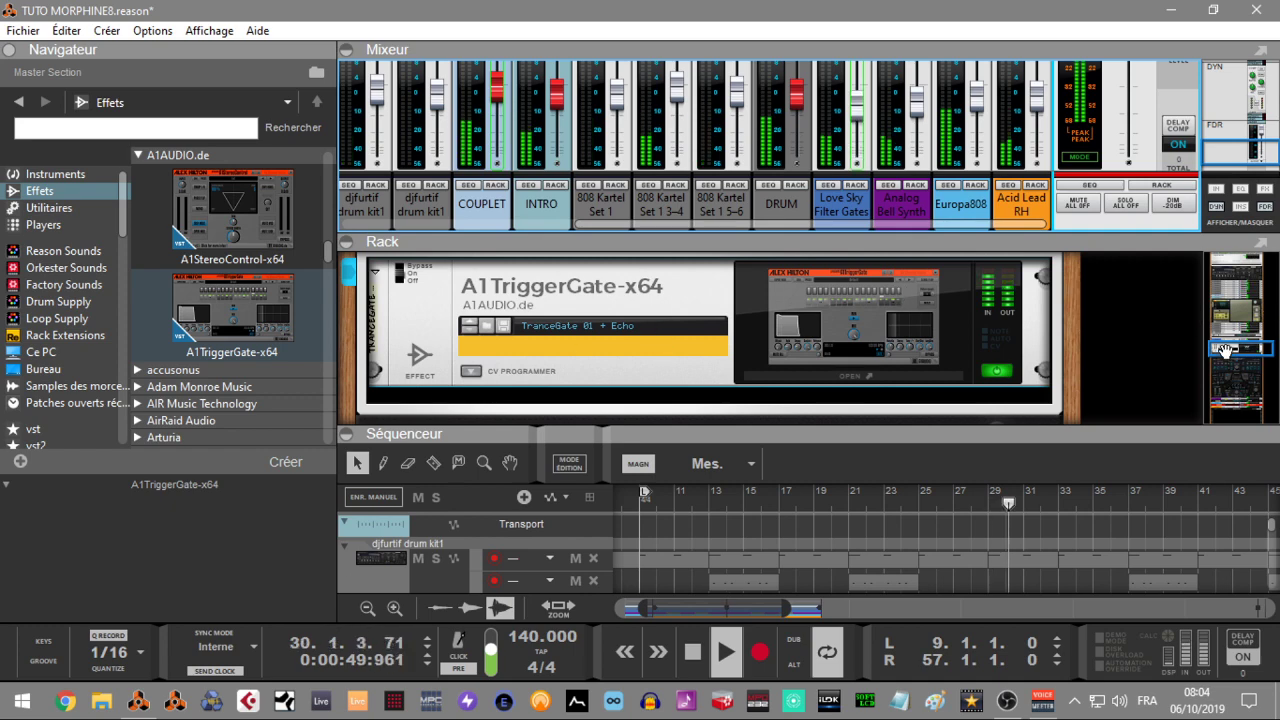
left_click_drag(1230, 348, 1231, 327)
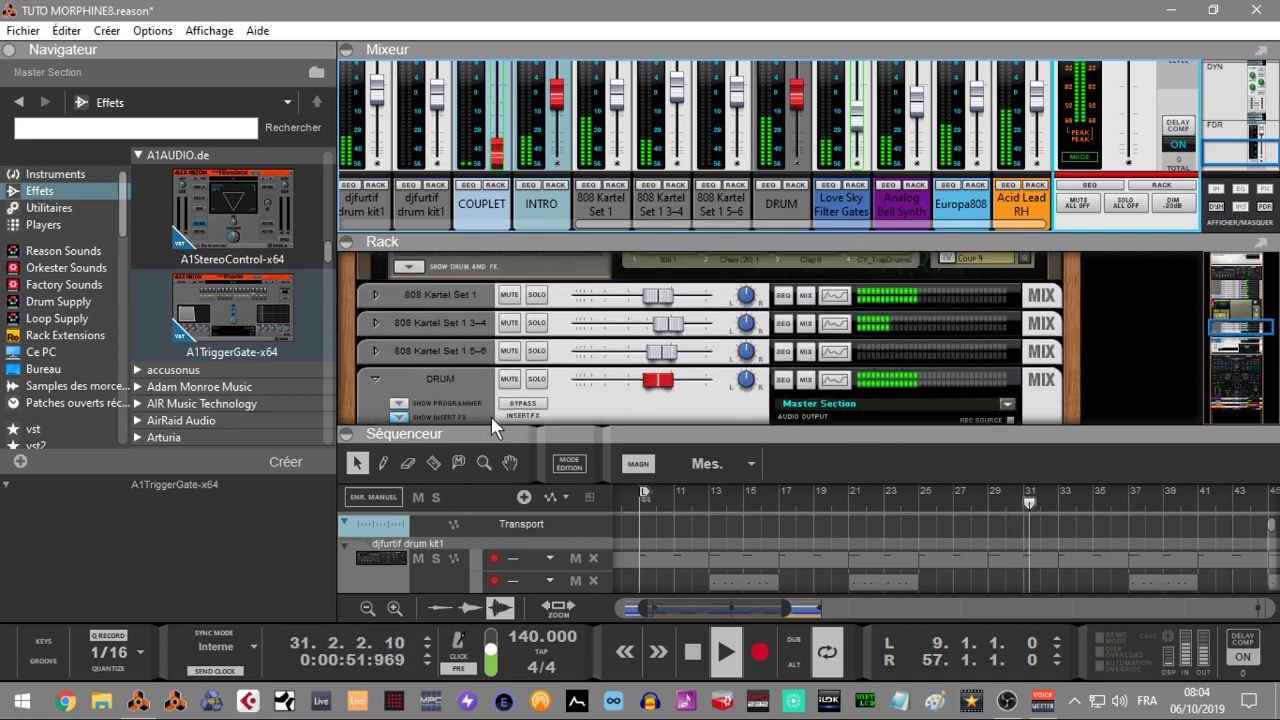
left_click(346, 433)
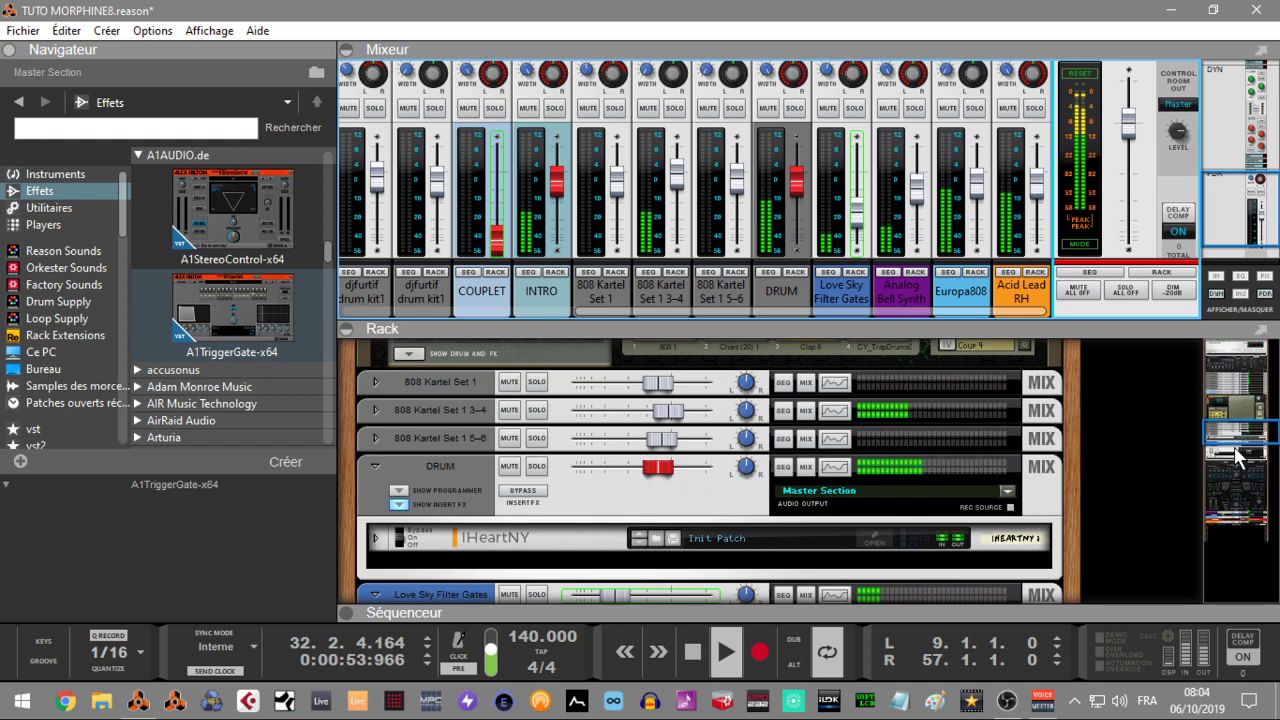
- Stop playback and insert the Audiomatic Retro Transformer into the Master Section's insert effects
left_click_drag(1225, 433, 1227, 345)
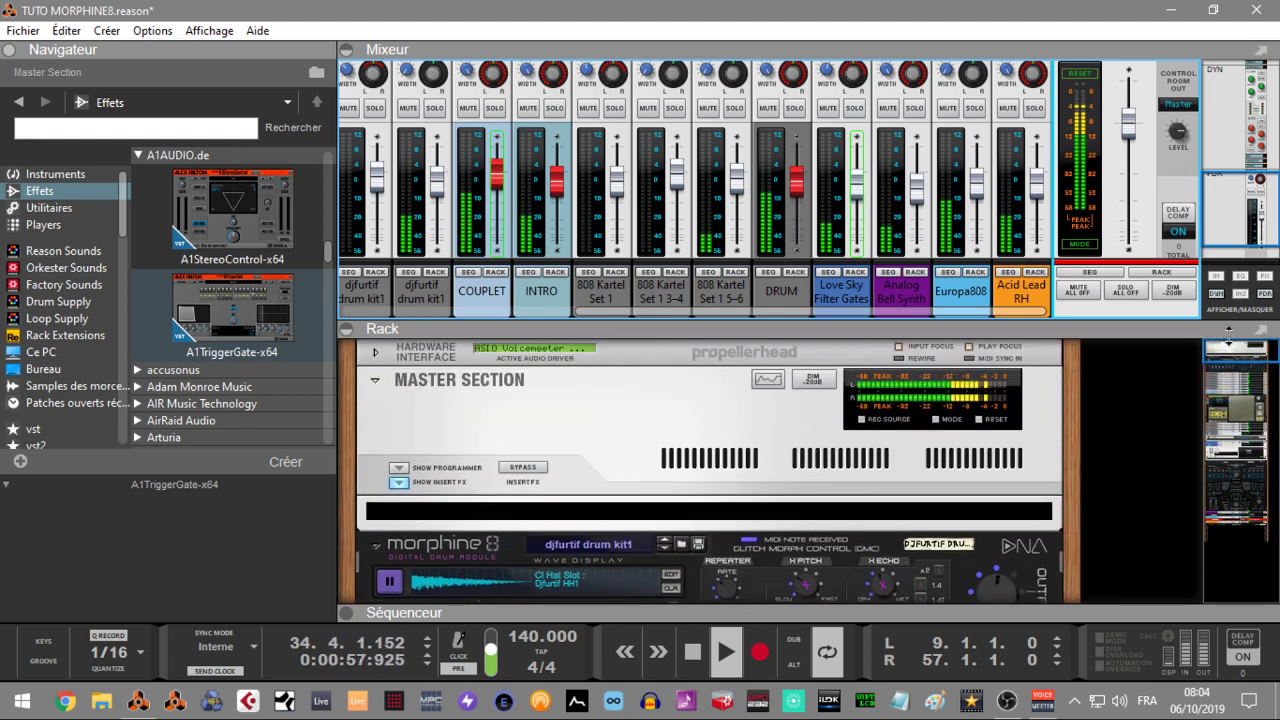
key("space")
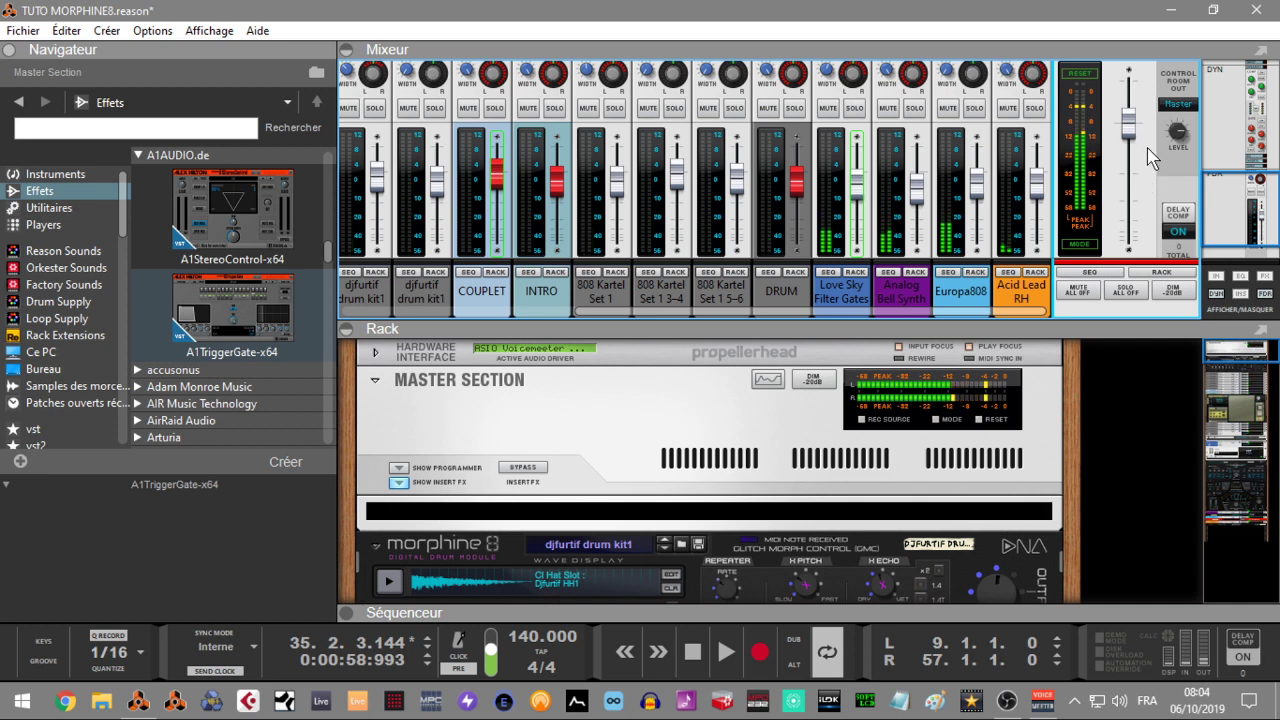
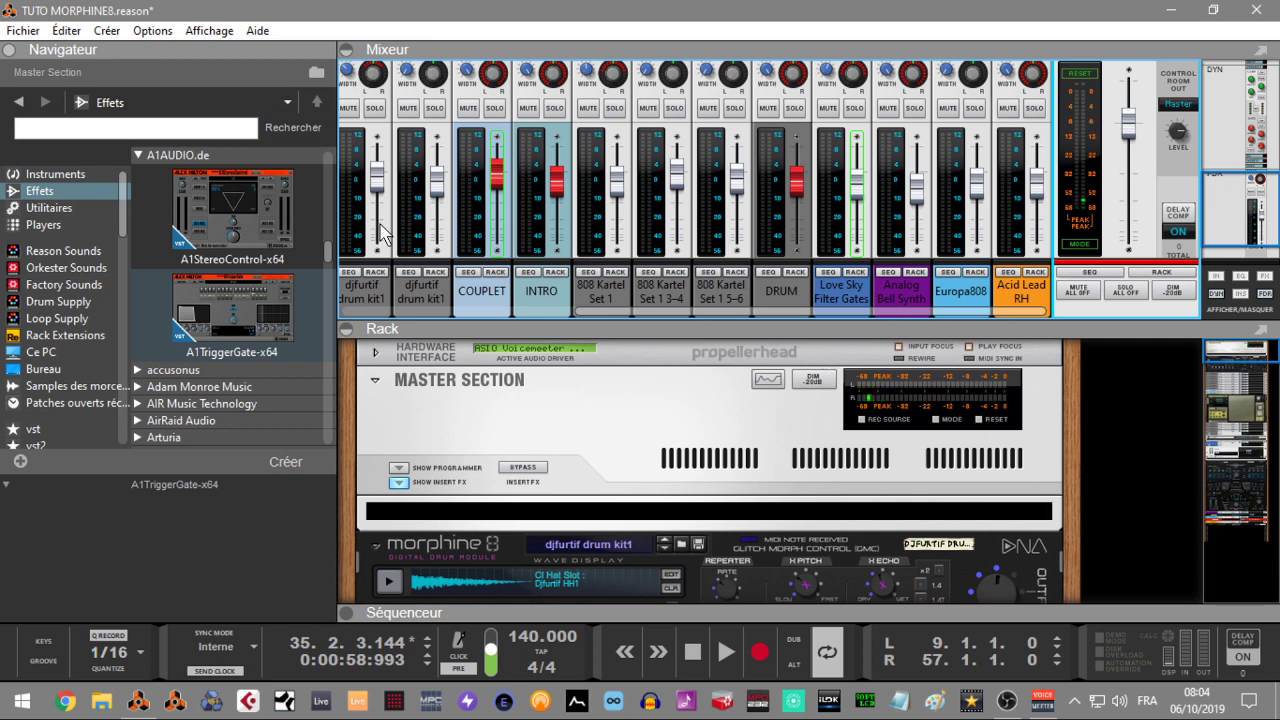
left_click_drag(327, 254, 329, 154)
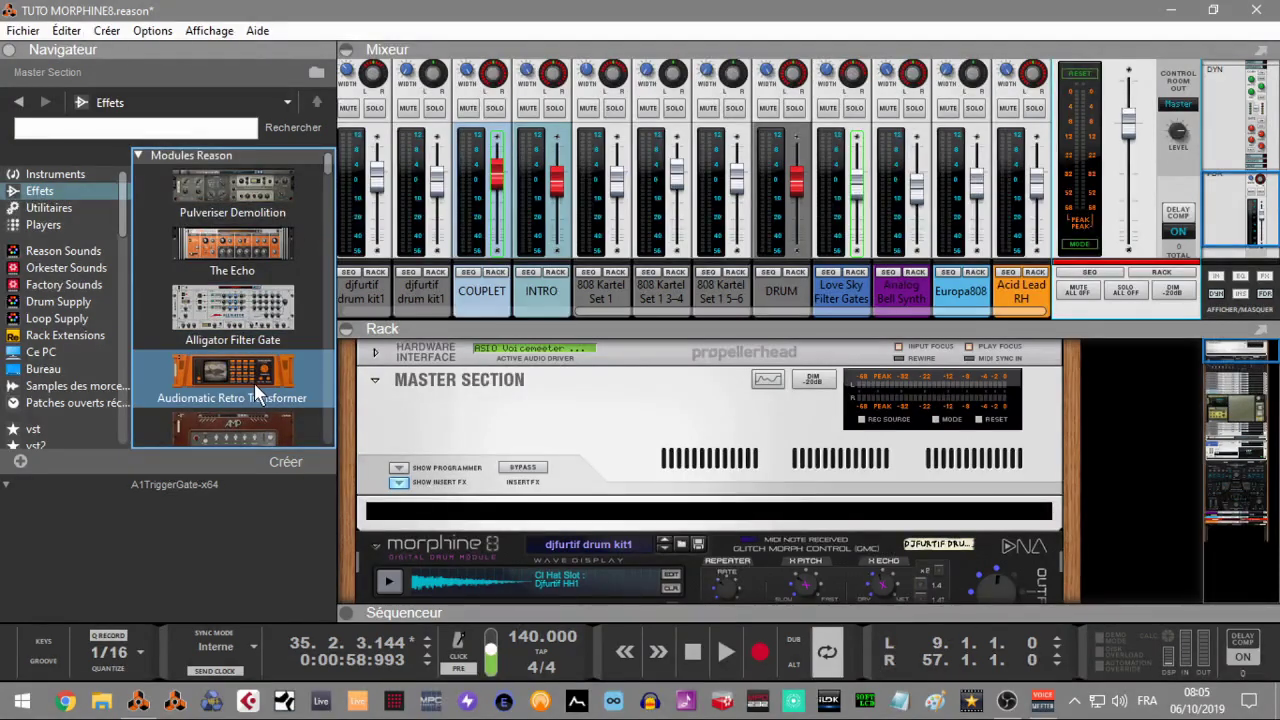
mouse_move(248, 364)
left_mouse_down()
mouse_move(628, 482)
mouse_move(646, 512)
left_mouse_up()
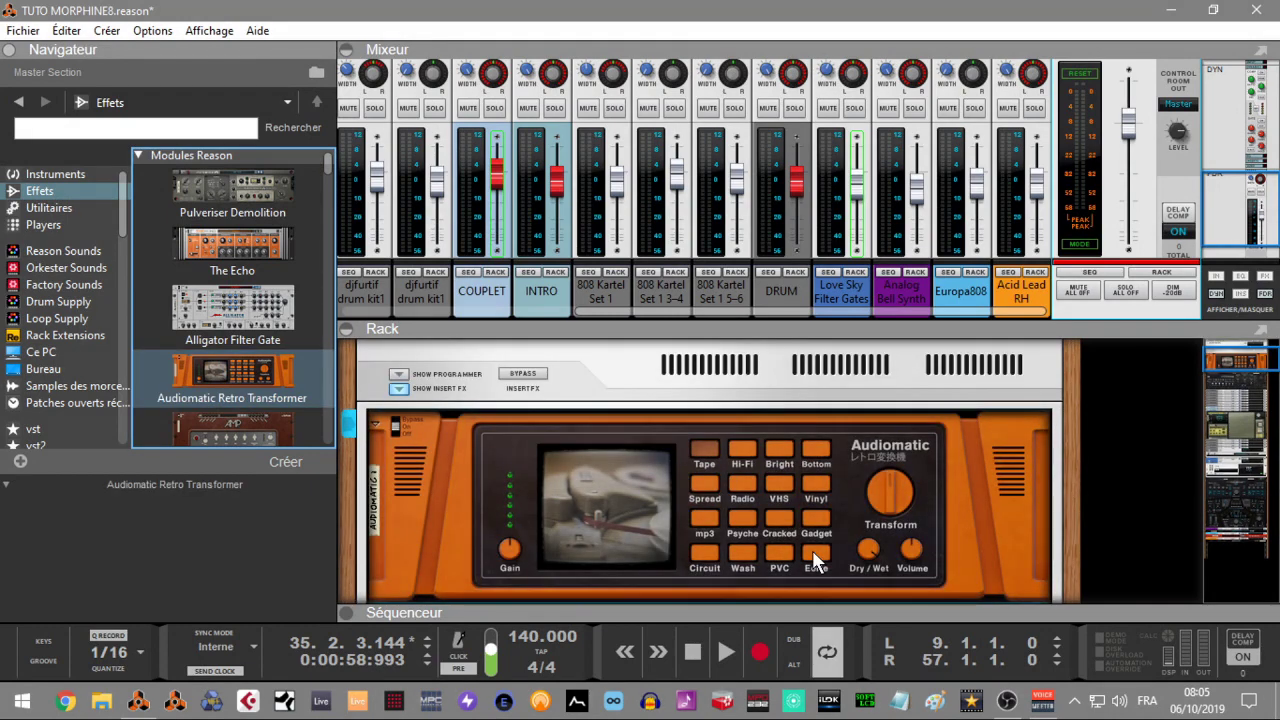
- Play the song, audition the Audiomatic's Hi-Fi preset and settle on the Vinyl preset
key("space")
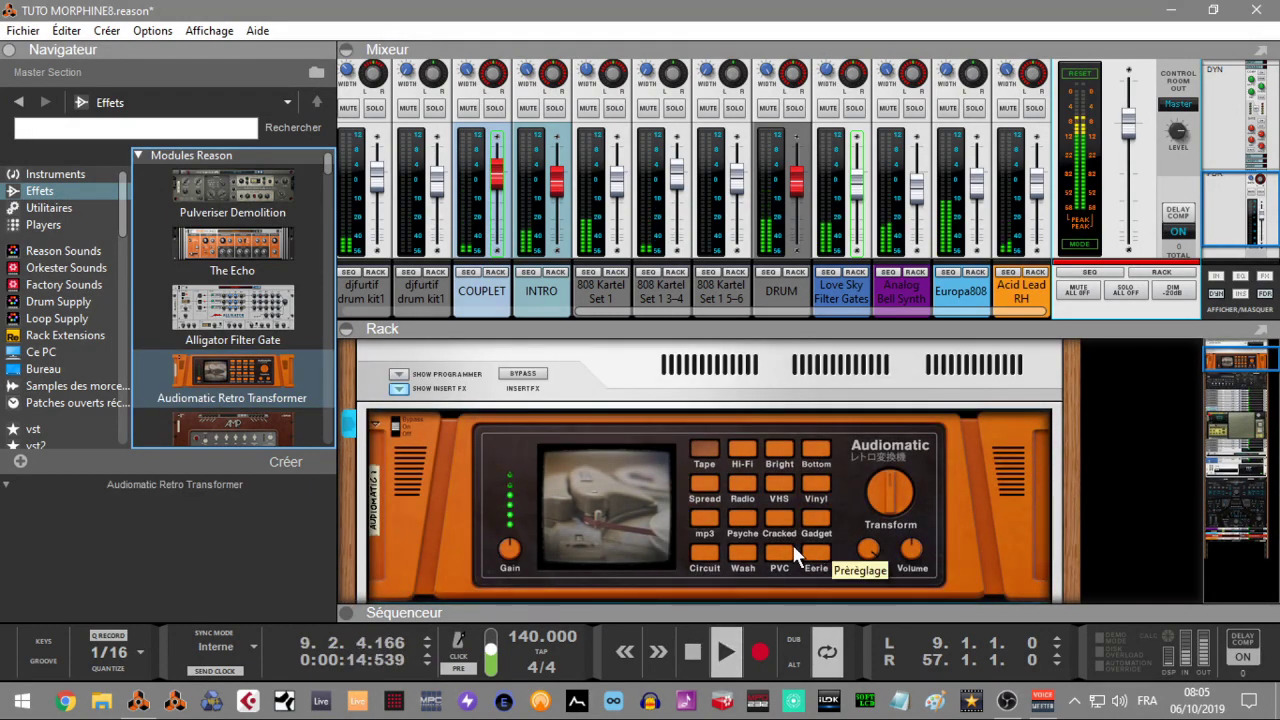
left_click(741, 449)
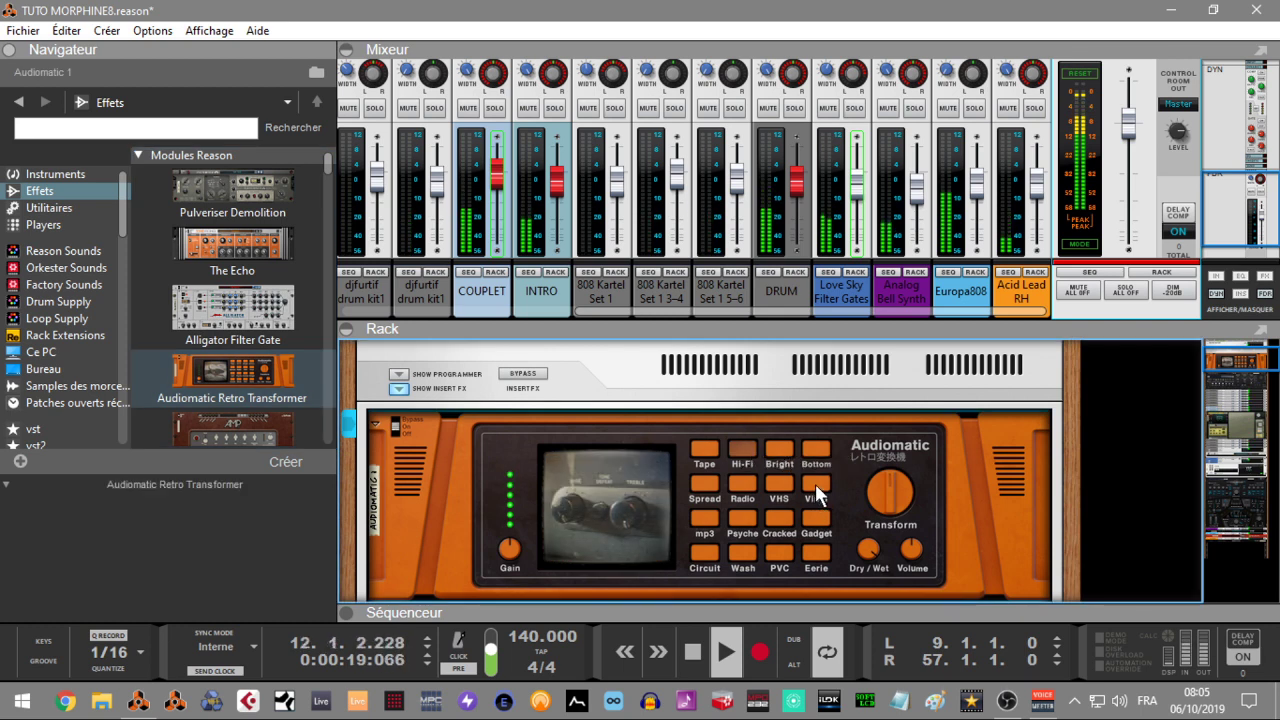
left_click(815, 484)
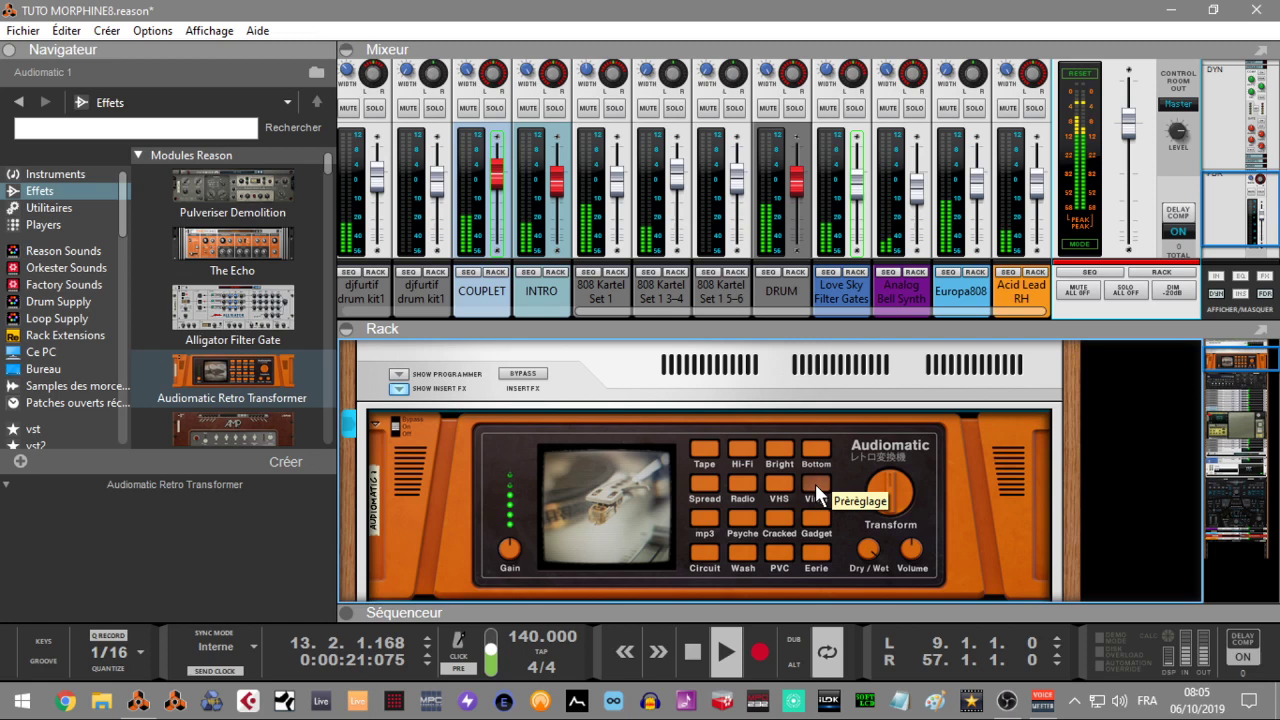
- Set the Audiomatic's Transform amount to 23% while listening to short passages of the song
left_click_drag(883, 489, 880, 504)
key("space")
key("space")
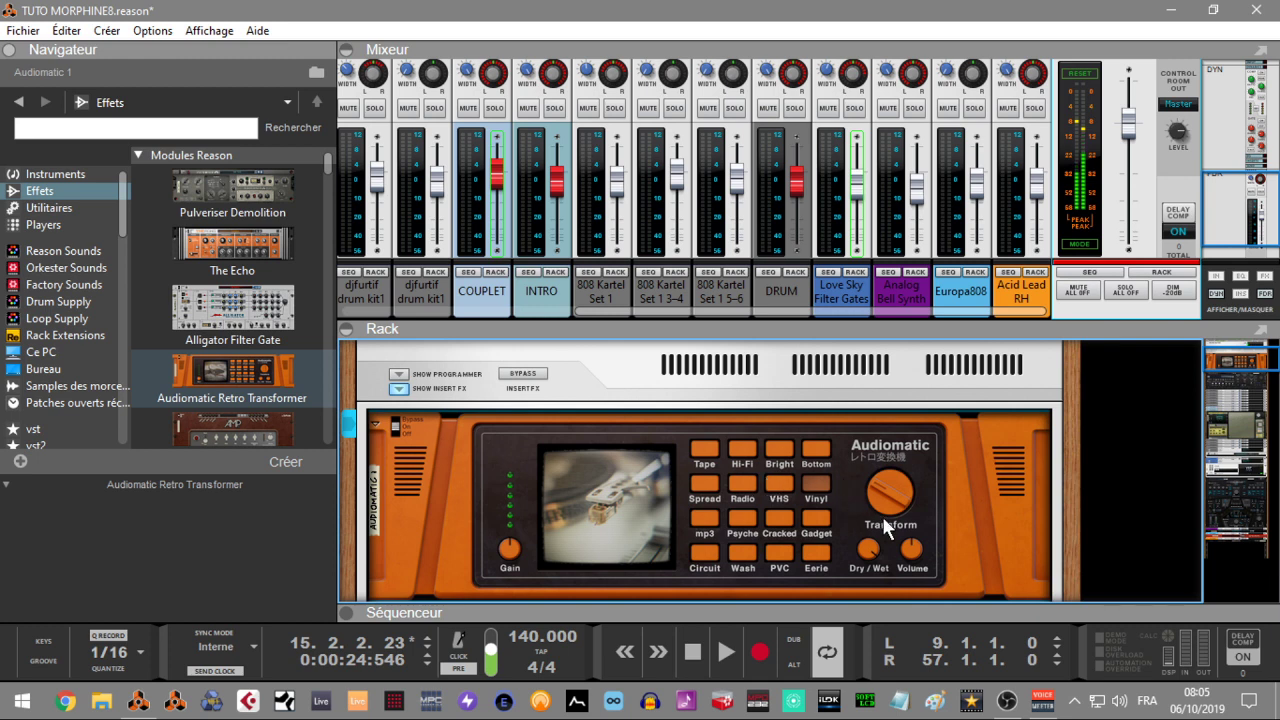
key("space")
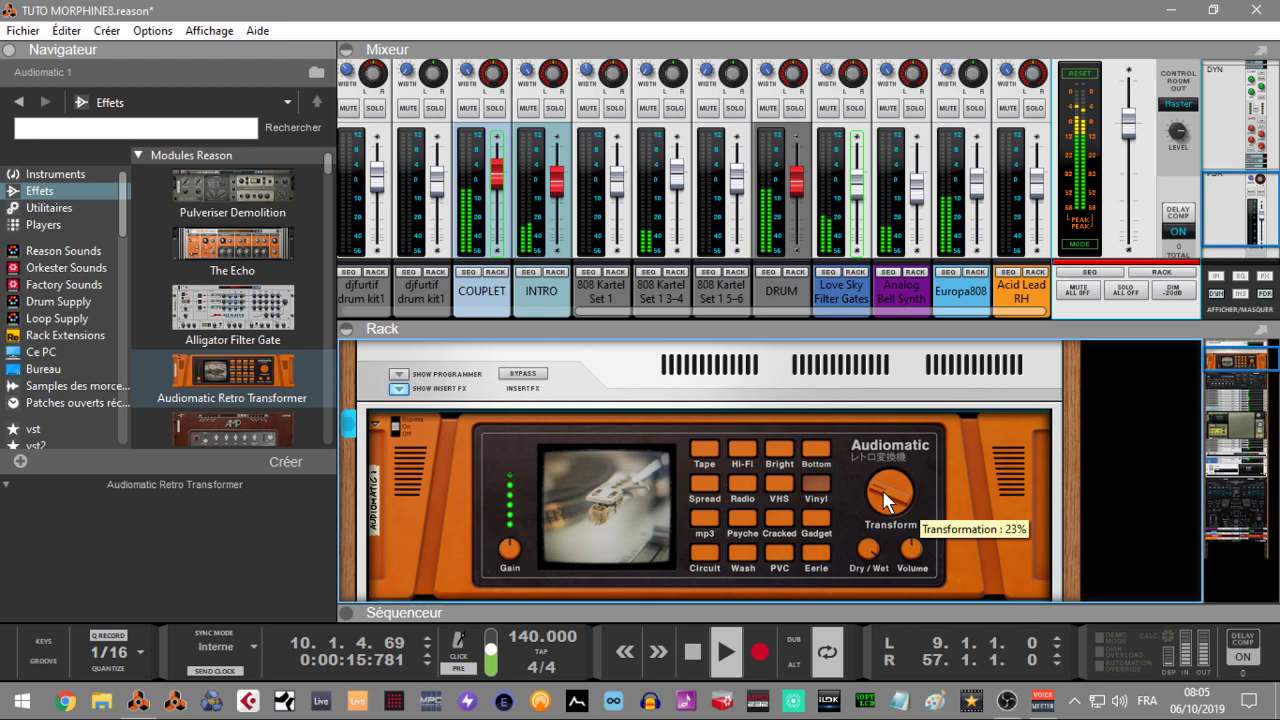
key("space")
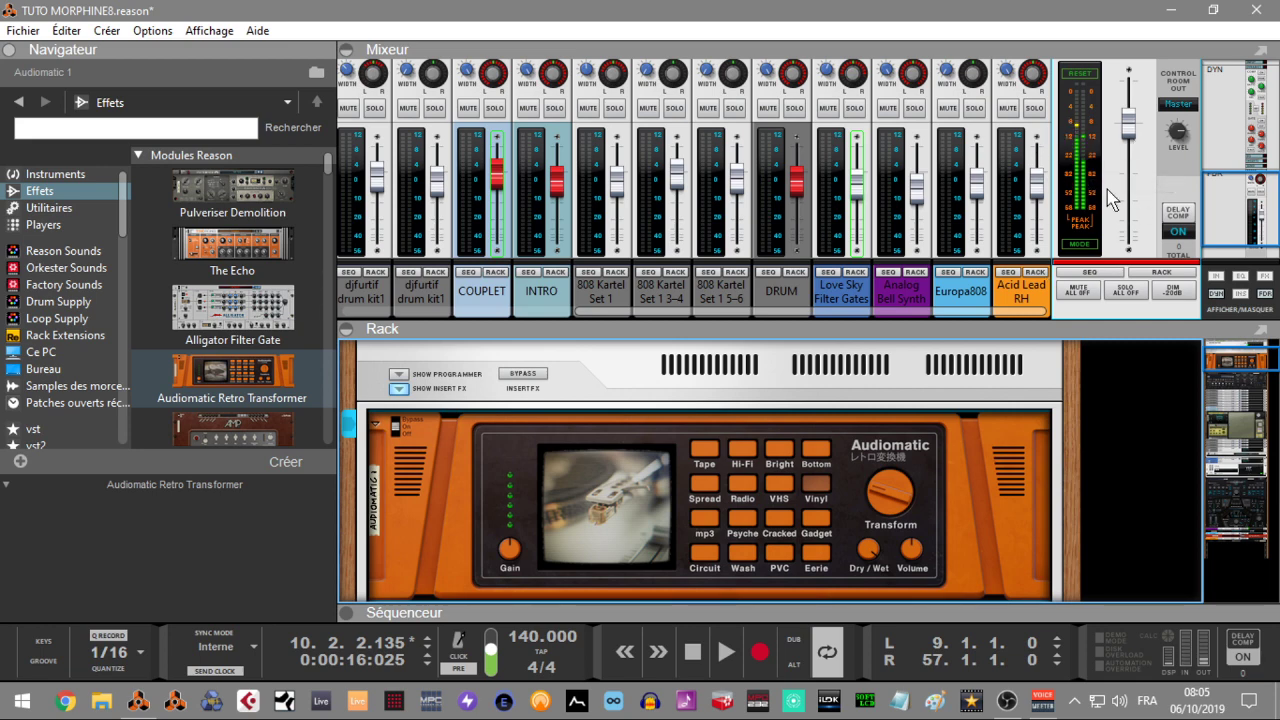
- Listen to the mix through the Audiomatic, check the mixer channel and Master Section levels, and stop playback
left_click_drag(1220, 225, 1188, 127)
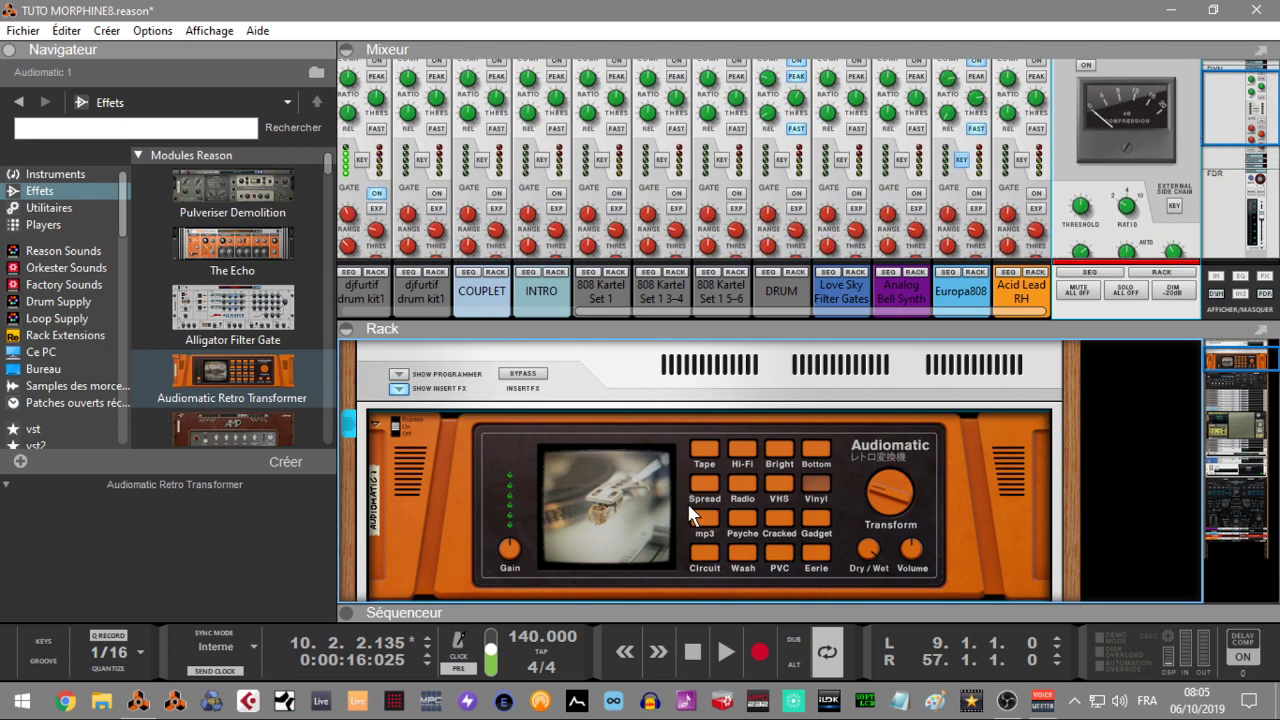
key("space")
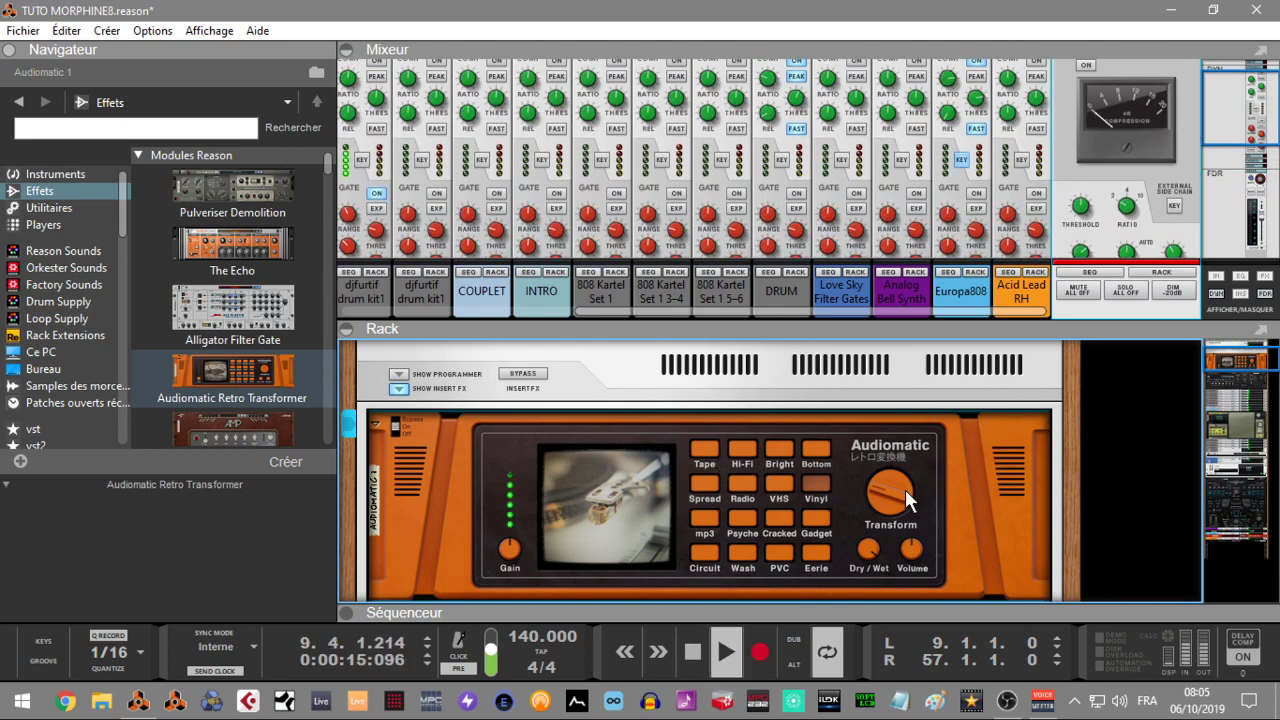
scroll(1238, 108, "down", 5)
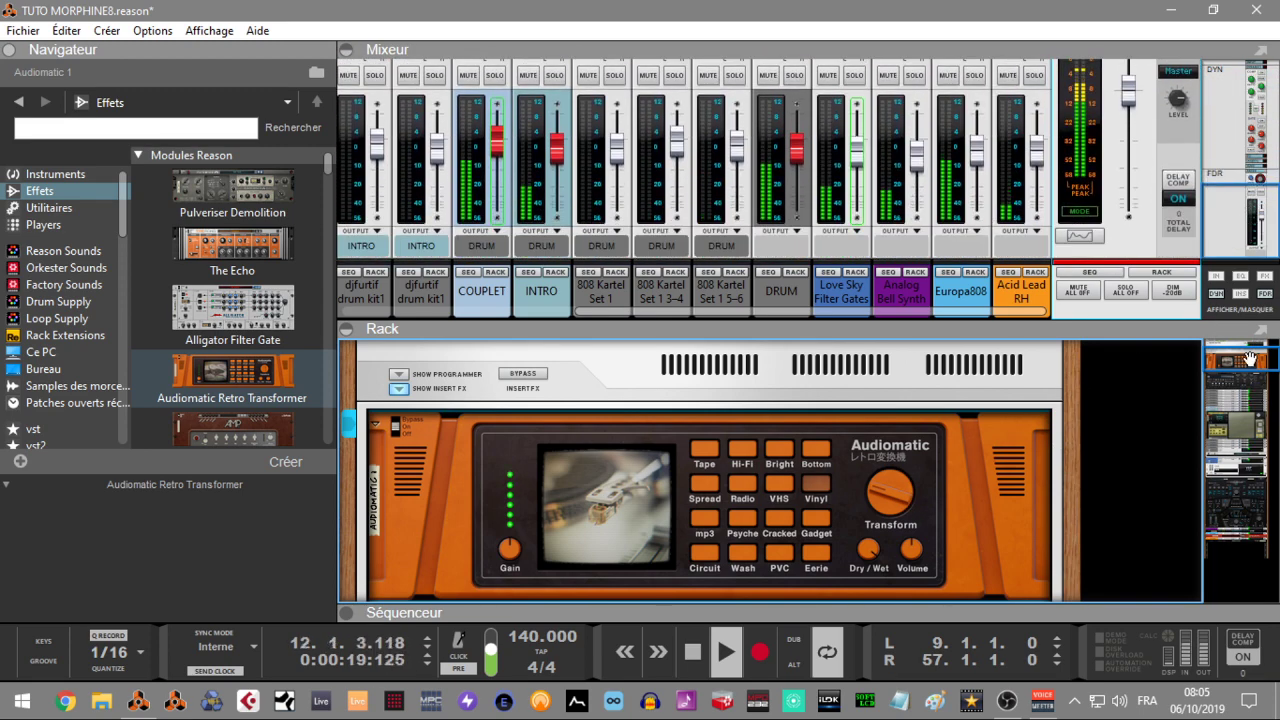
scroll(1250, 360, "down", 3)
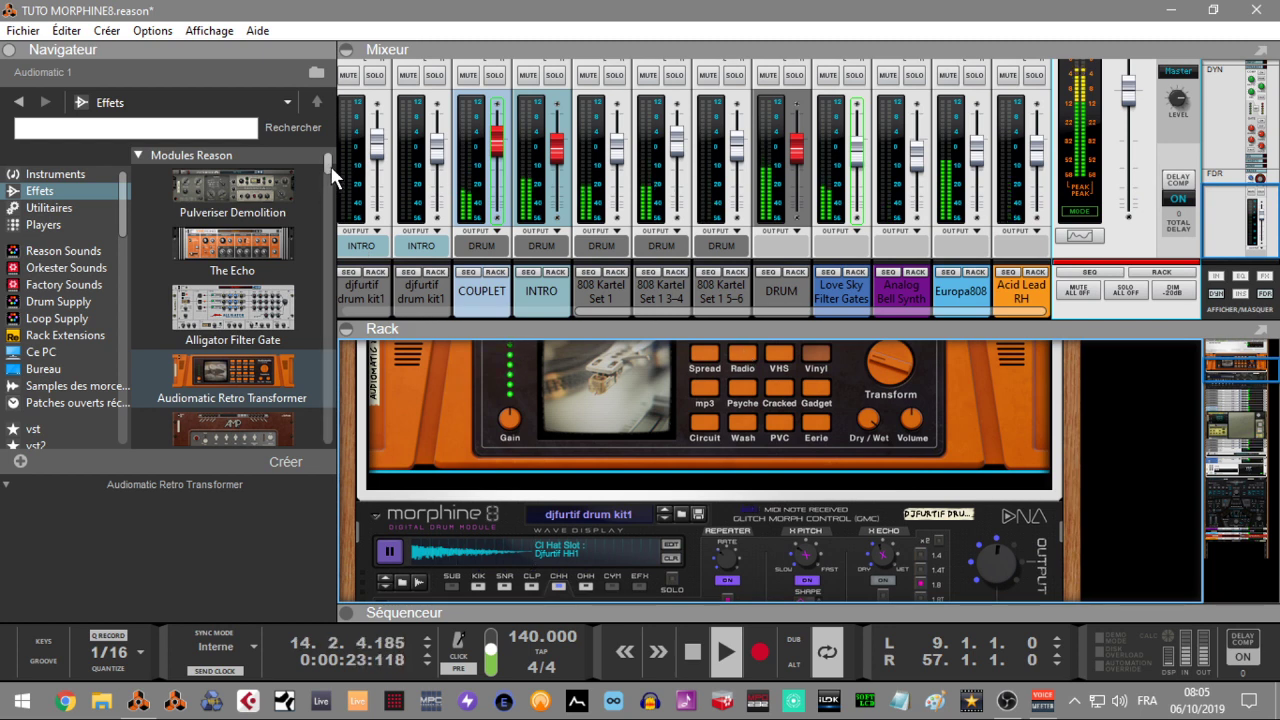
mouse_move(870, 440)
scroll(869, 440, "down", 10)
scroll(868, 440, "up", 2)
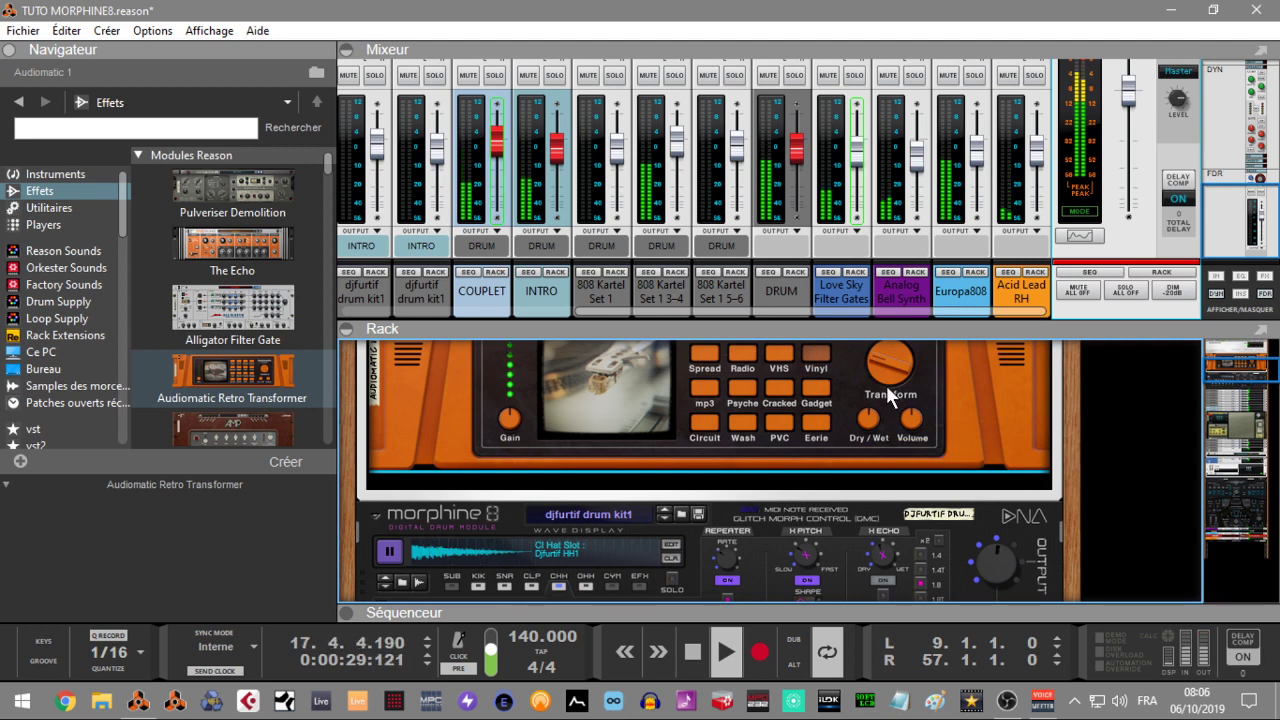
scroll(1195, 192, "up", 3)
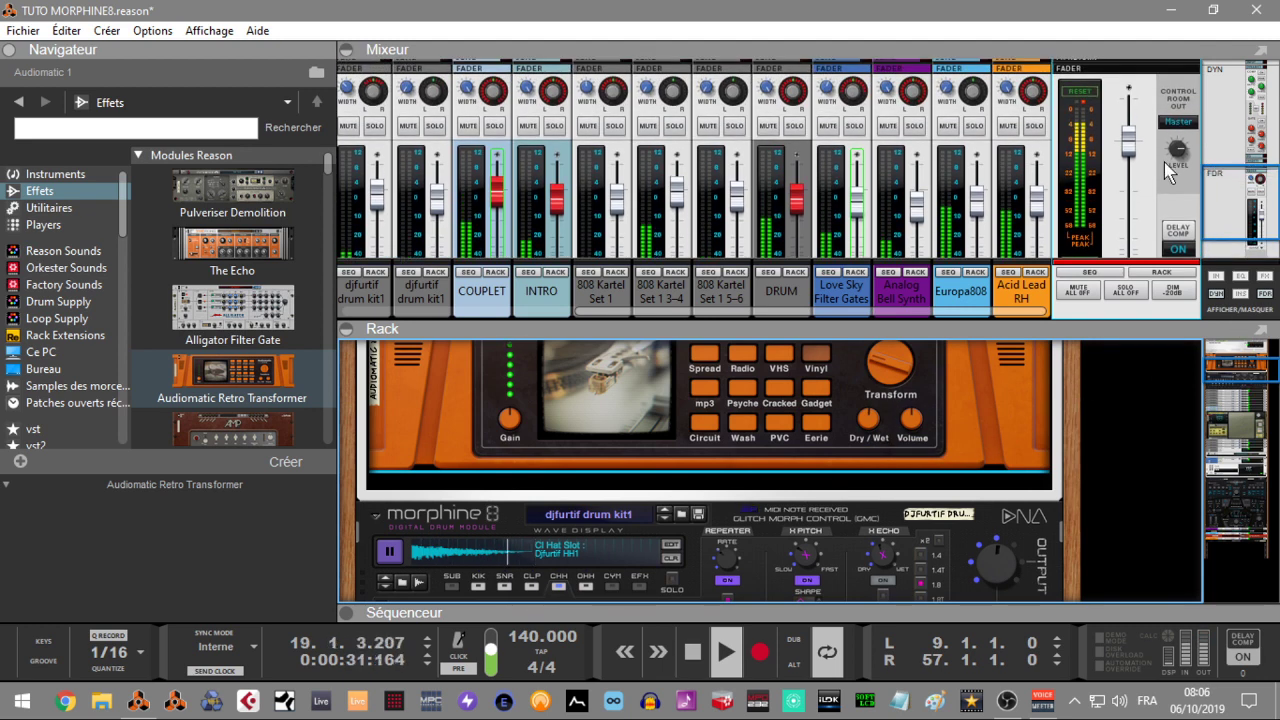
left_click(1080, 100)
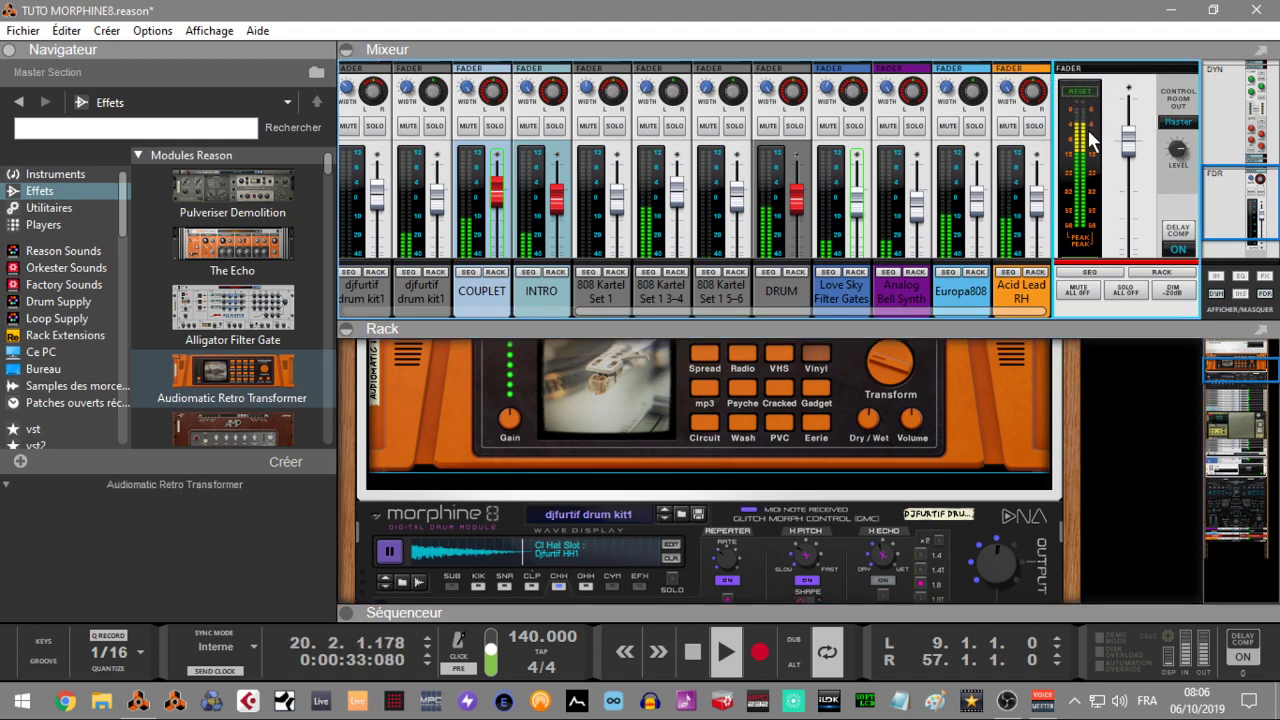
key("space")
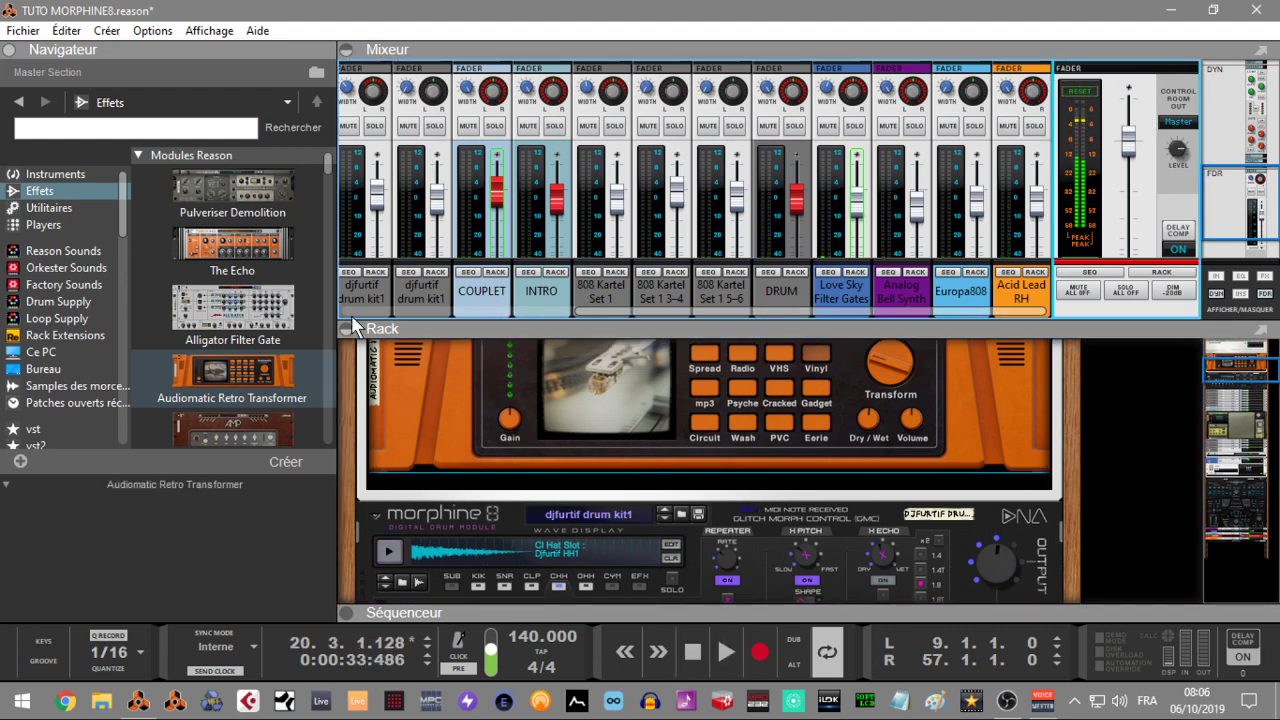
- Find the Synapse VE-3 Vintage Equalizer among the effects and insert it below the Audiomatic in the Master Section
left_click_drag(329, 163, 372, 212)
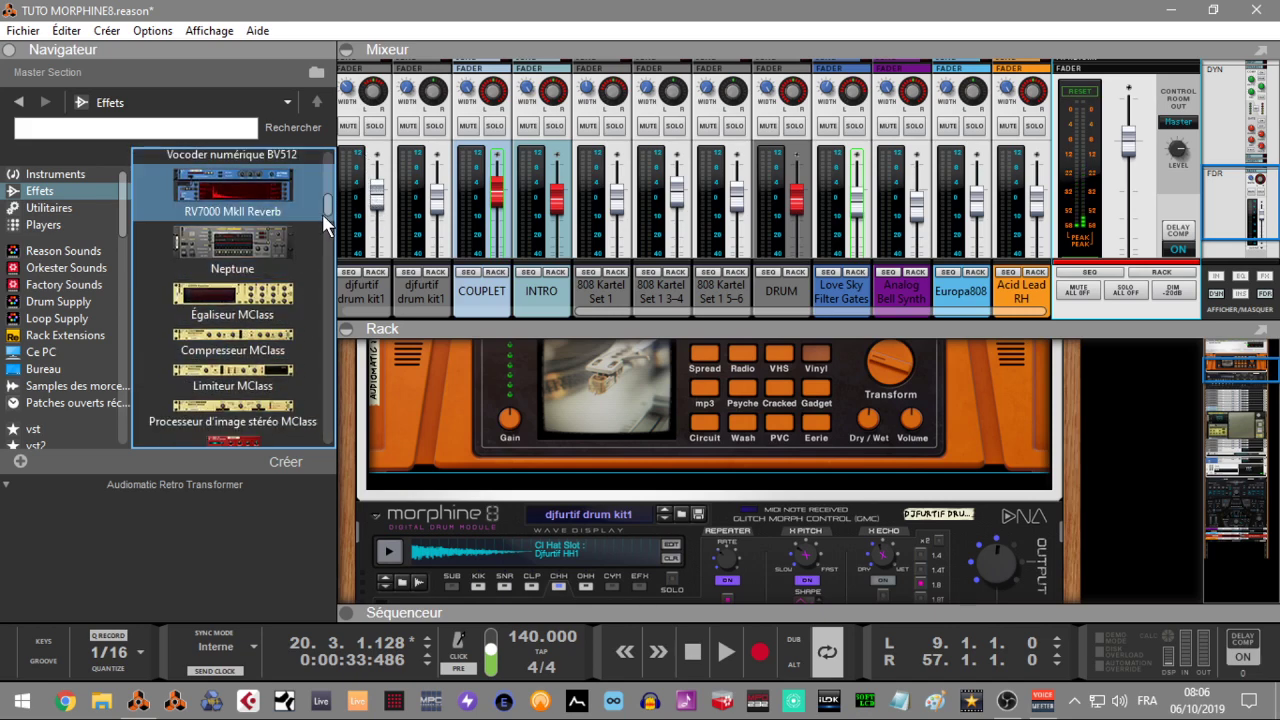
left_click_drag(328, 204, 367, 366)
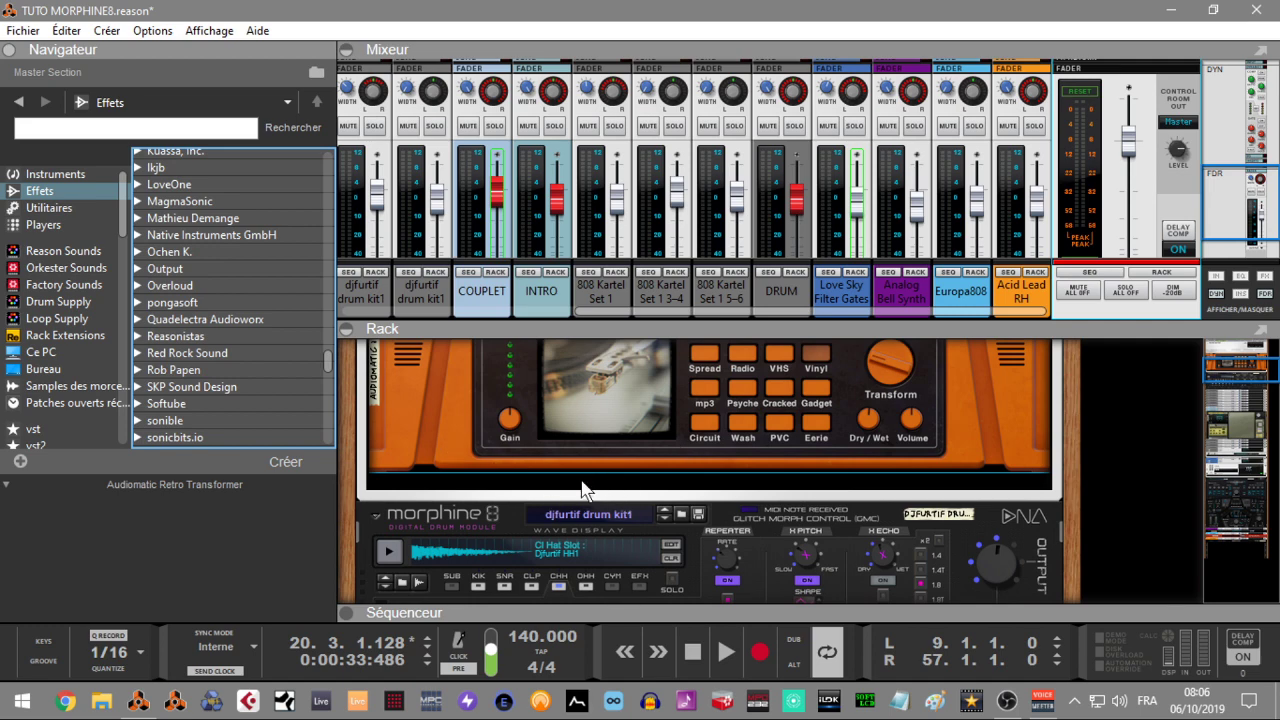
left_click_drag(1224, 375, 1222, 358)
scroll(1058, 403, "down", 3)
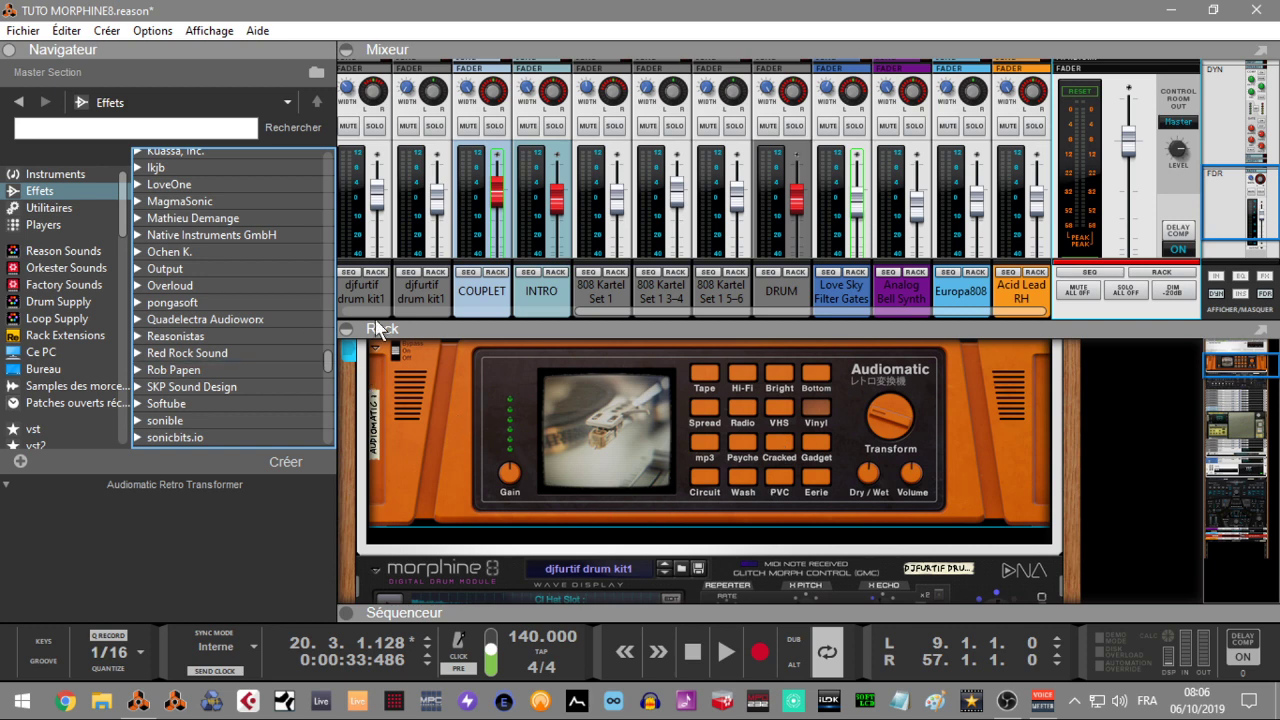
left_click_drag(324, 361, 333, 380)
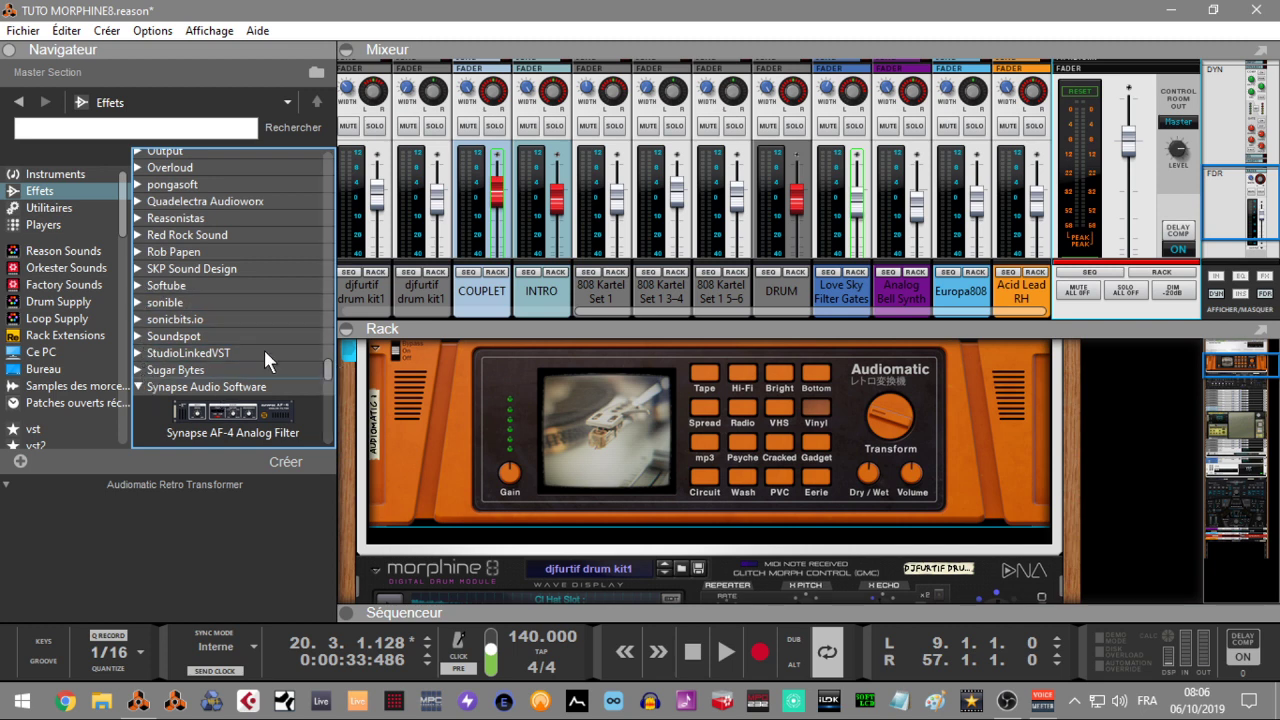
left_click_drag(328, 366, 333, 400)
left_click(250, 425)
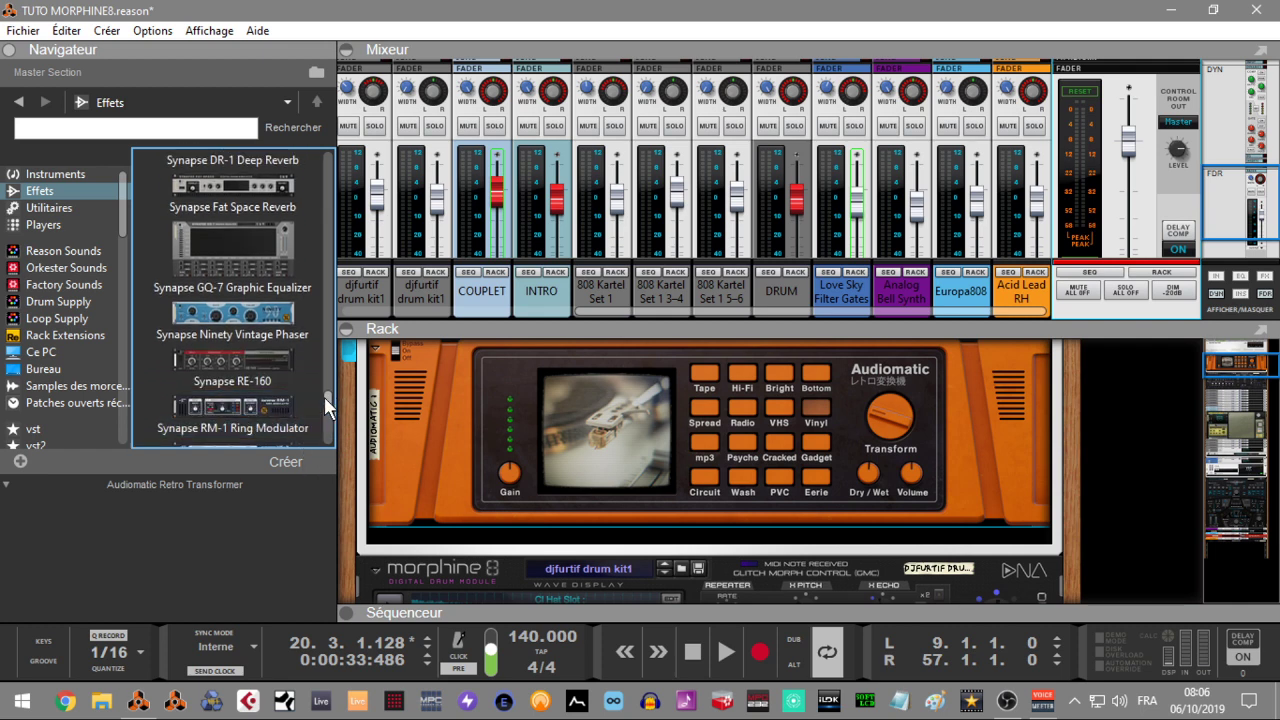
scroll(324, 396, "down", 2)
left_click(252, 377)
left_click_drag(252, 377, 663, 537)
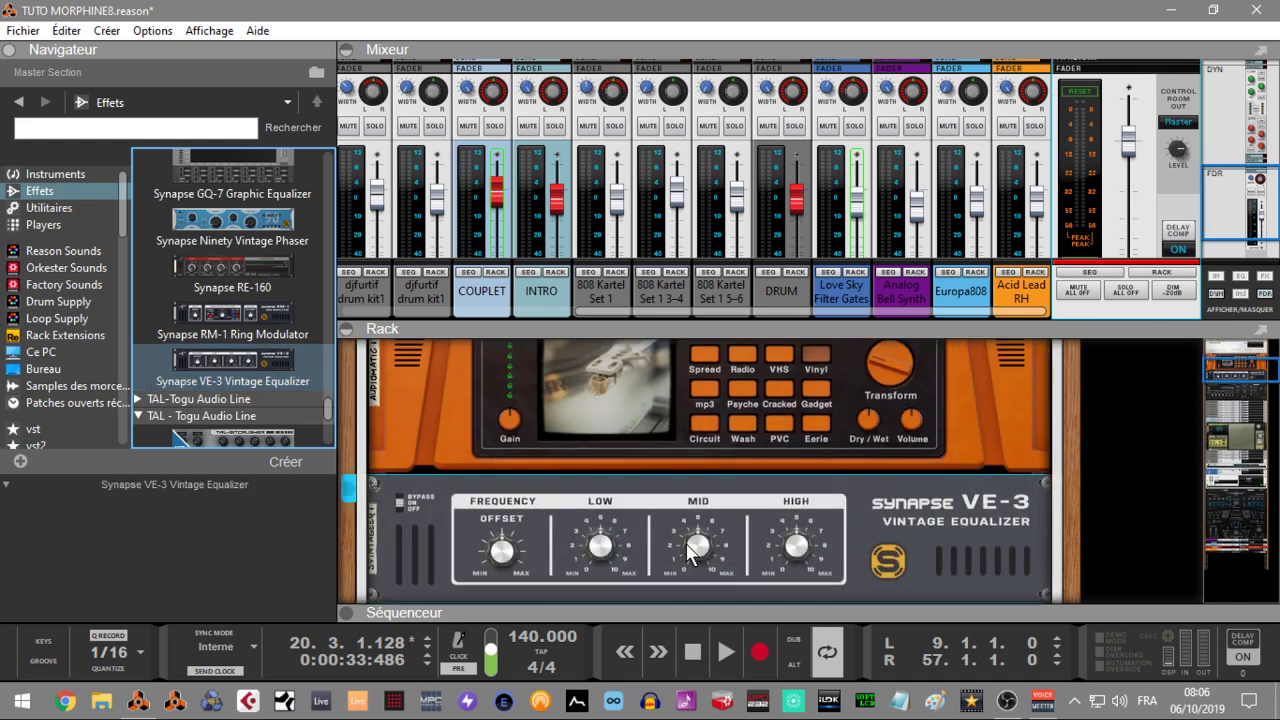
- Play the song and try the VE-3 equalizer with Low at 3.75, Mid at 7.03 and High at 6.41
key("space")
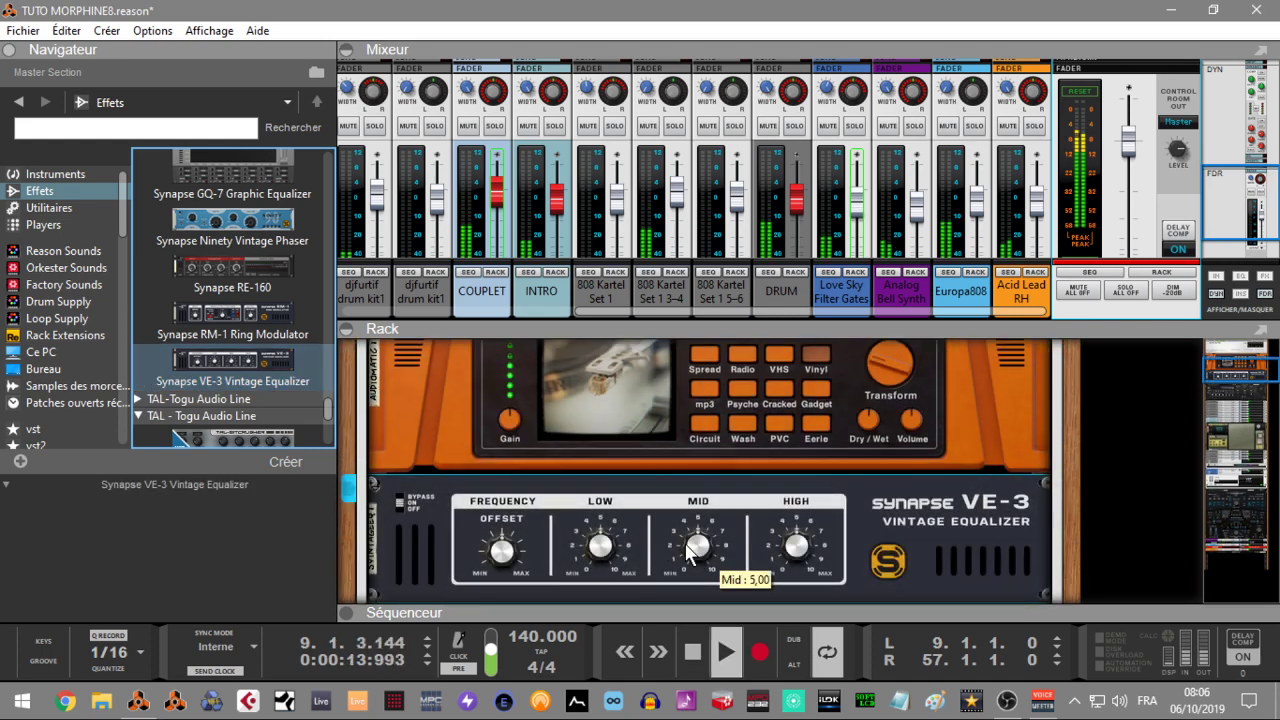
left_click_drag(501, 548, 511, 505)
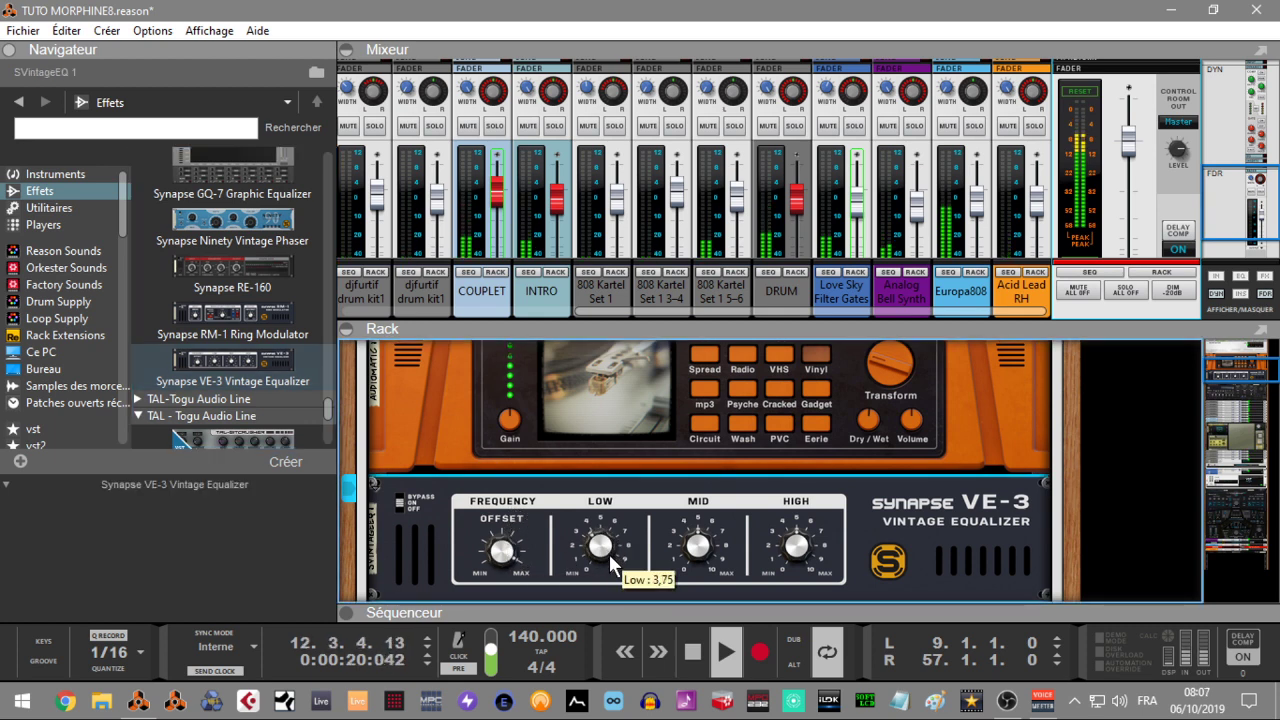
mouse_move(679, 545)
scroll(677, 545, "up", 3)
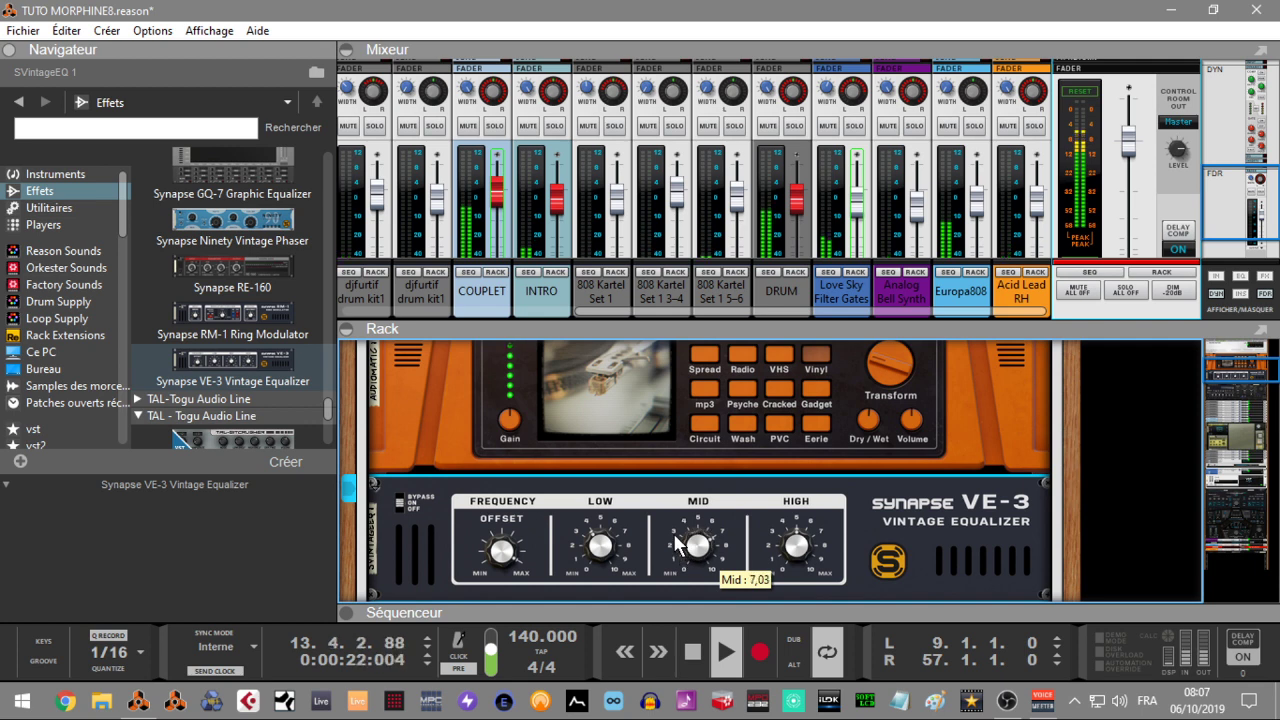
mouse_move(788, 546)
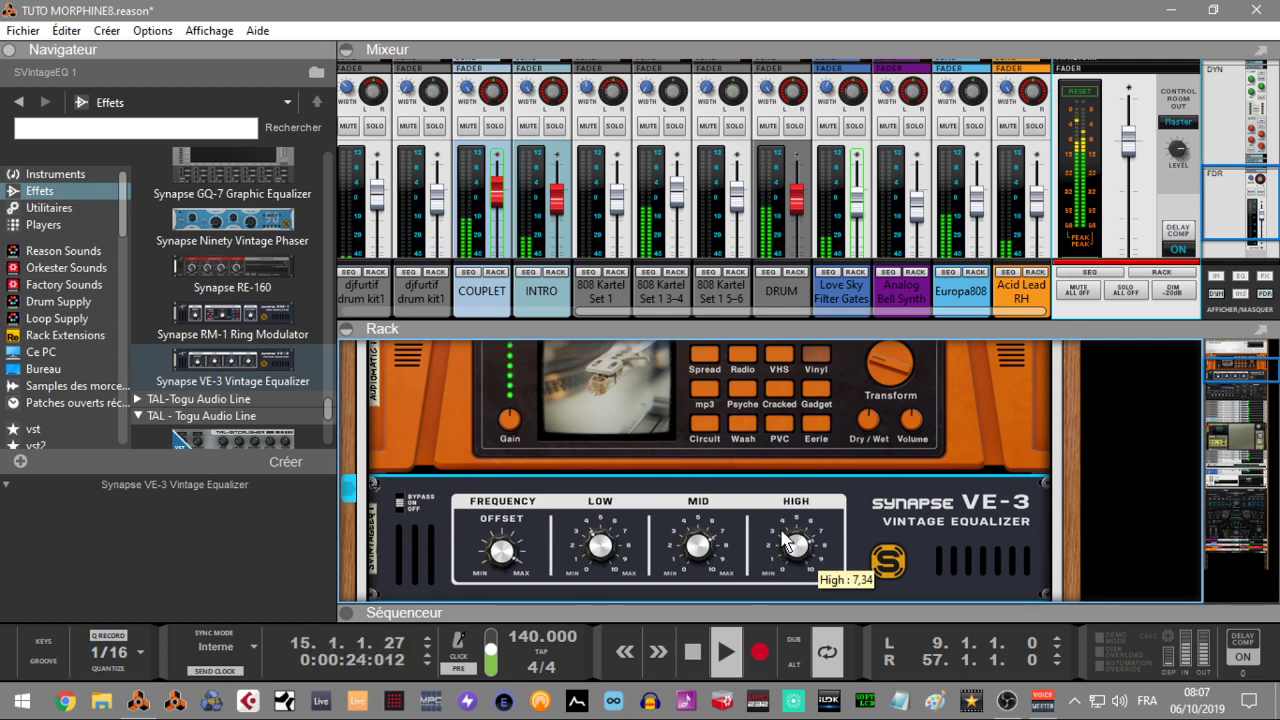
left_click_drag(785, 542, 780, 512)
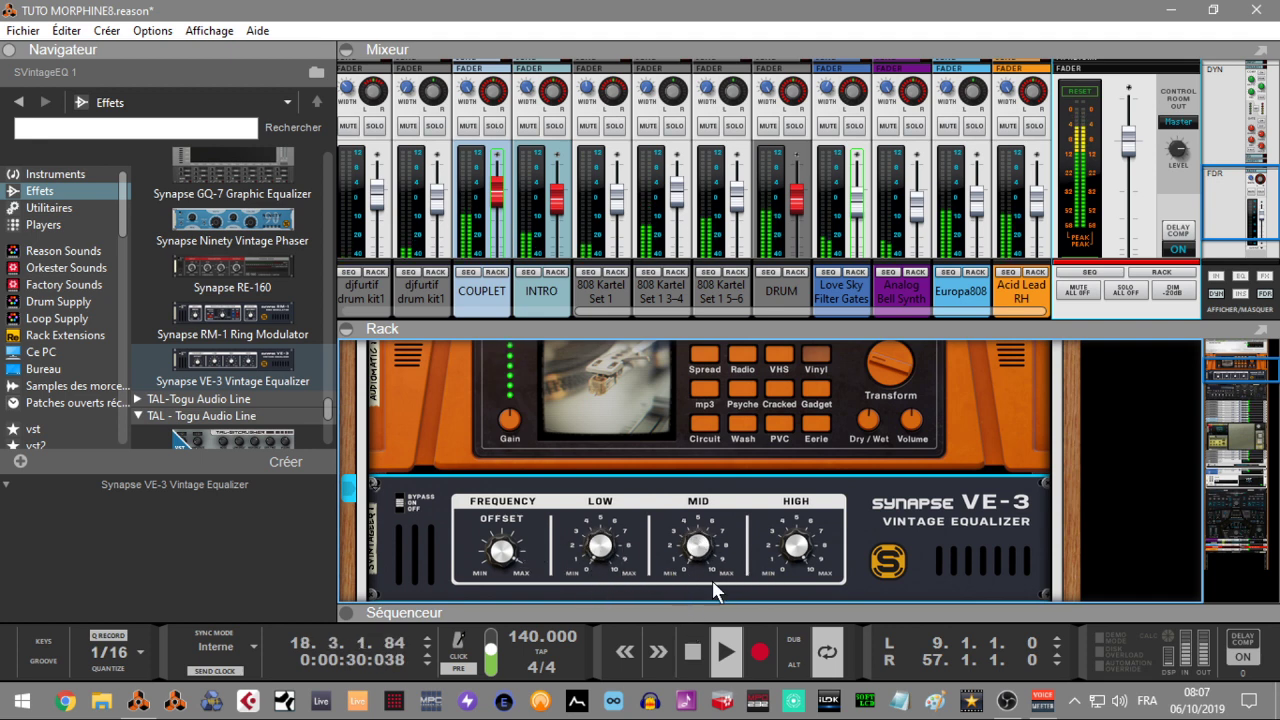
mouse_move(780, 582)
left_mouse_down()
mouse_move(777, 553)
mouse_move(782, 576)
left_mouse_up()
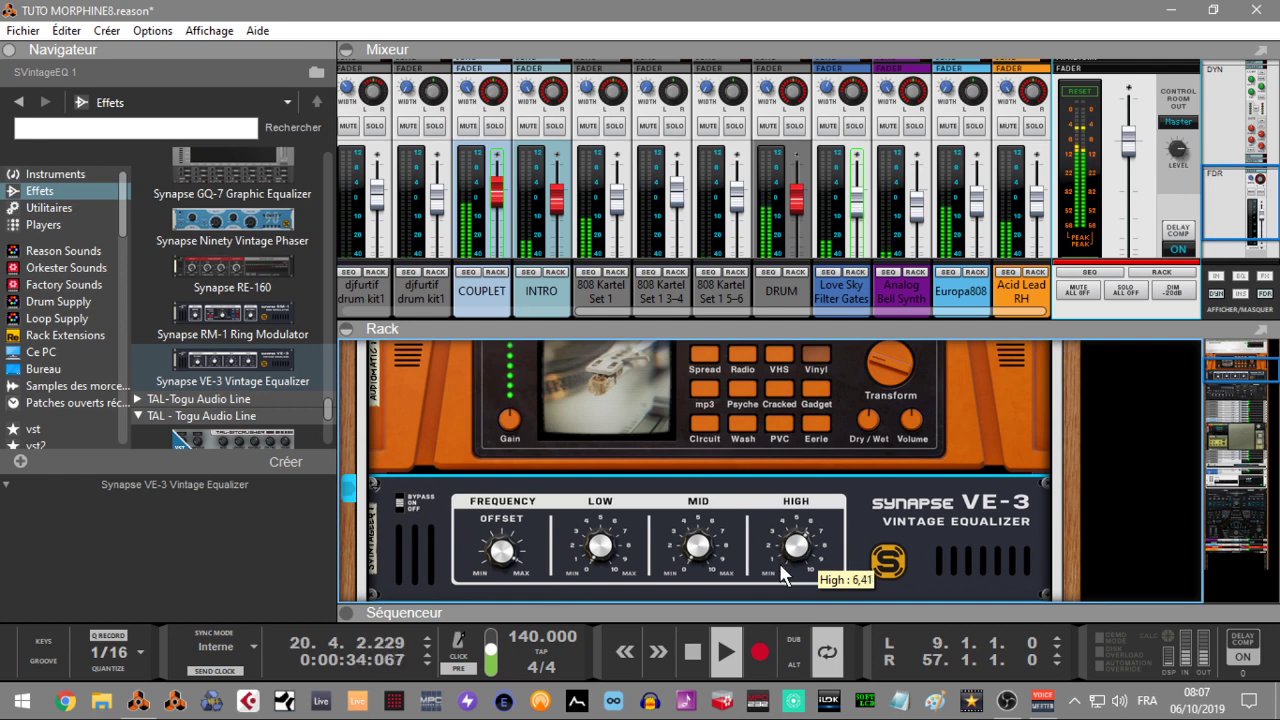
- Set the VE-3's Low to 5.94 and Mid to 5.16, and fine-tune its High band by ear
left_click_drag(697, 554, 697, 522)
left_click_drag(607, 548, 604, 512)
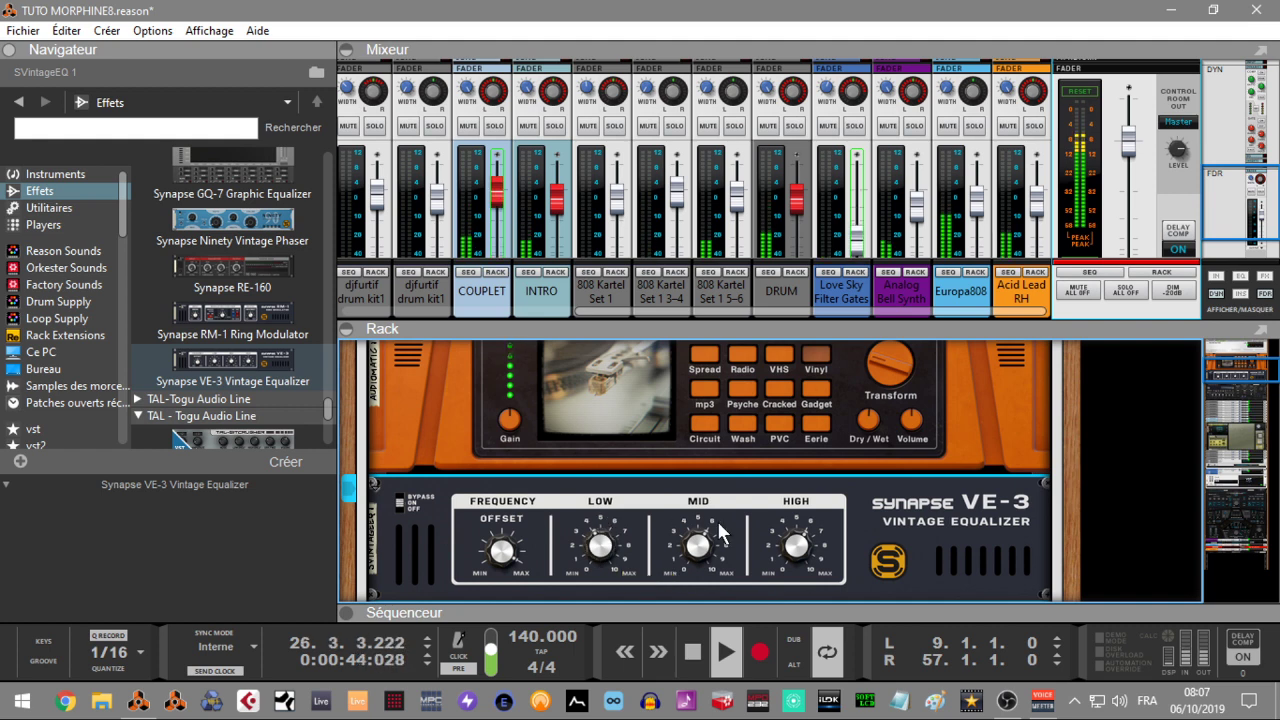
mouse_move(600, 547)
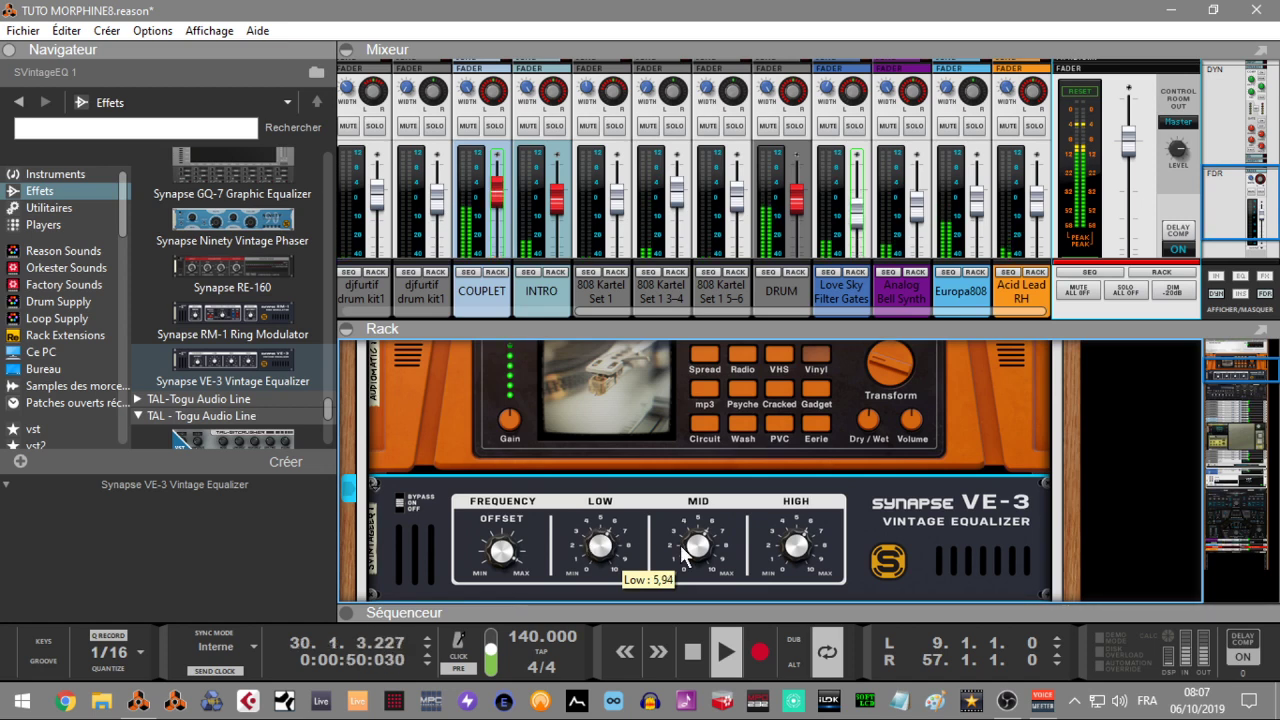
mouse_move(686, 550)
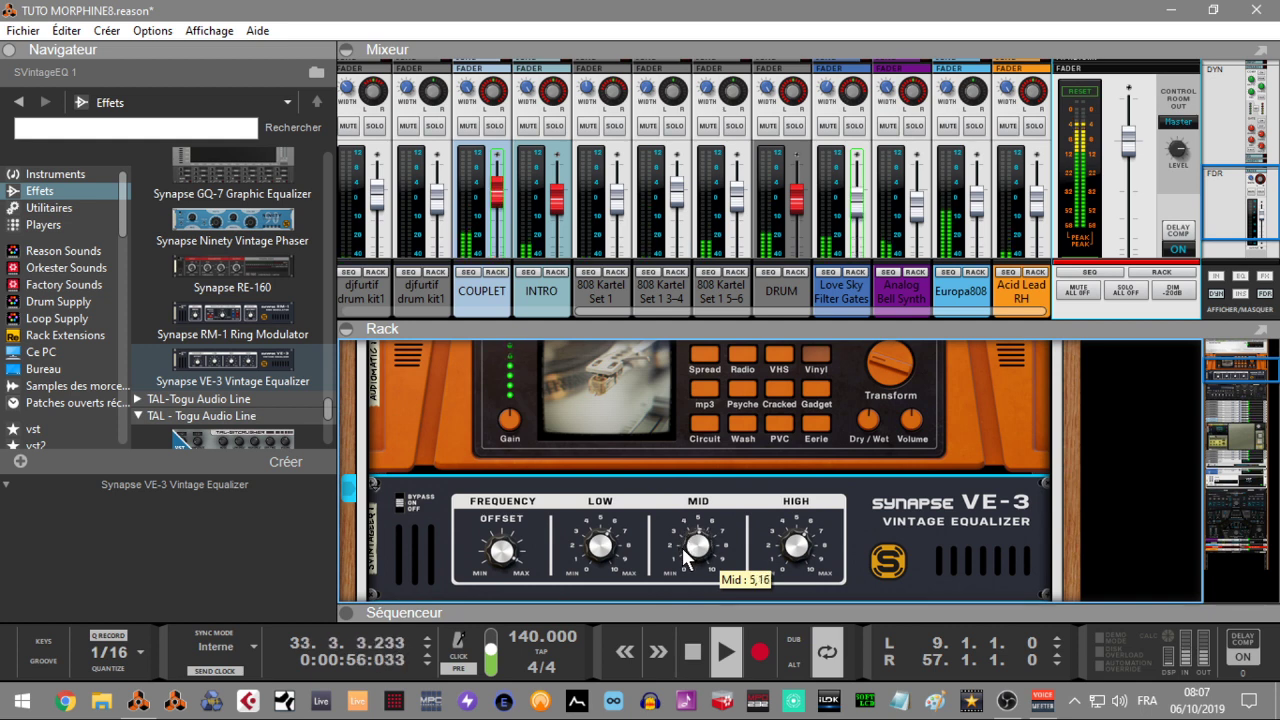
mouse_move(786, 552)
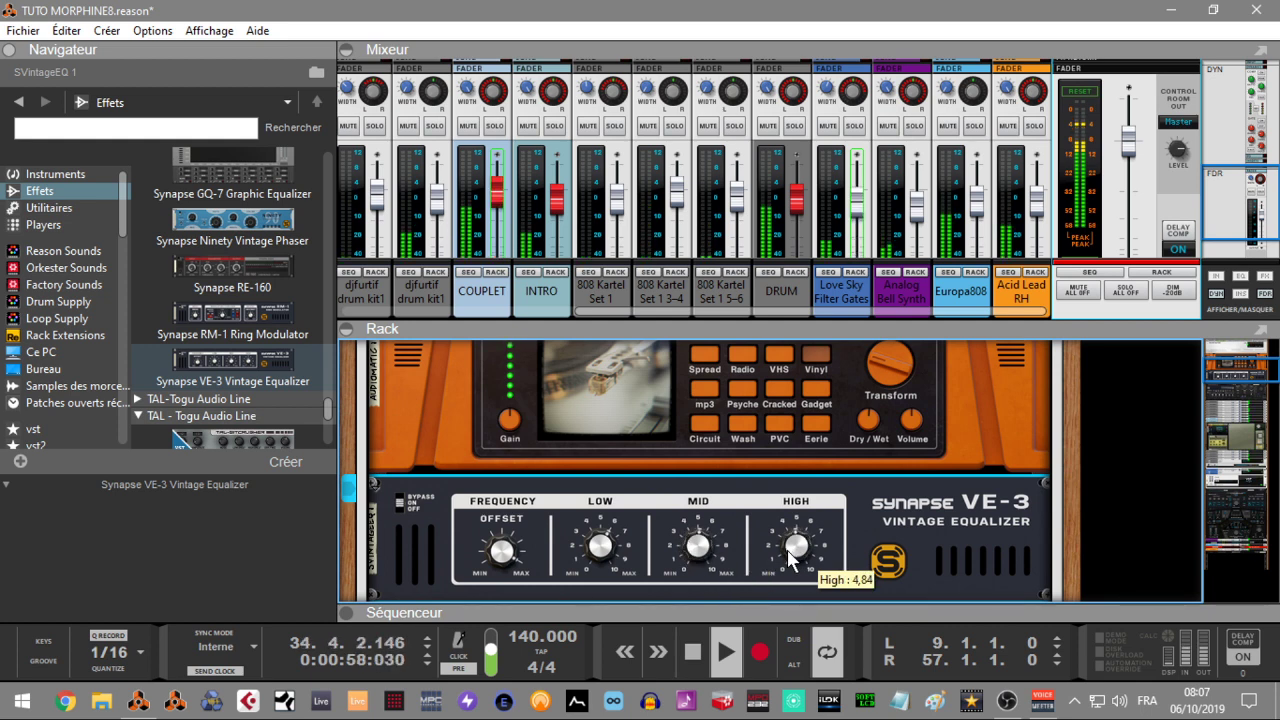
left_click_drag(788, 558, 790, 543)
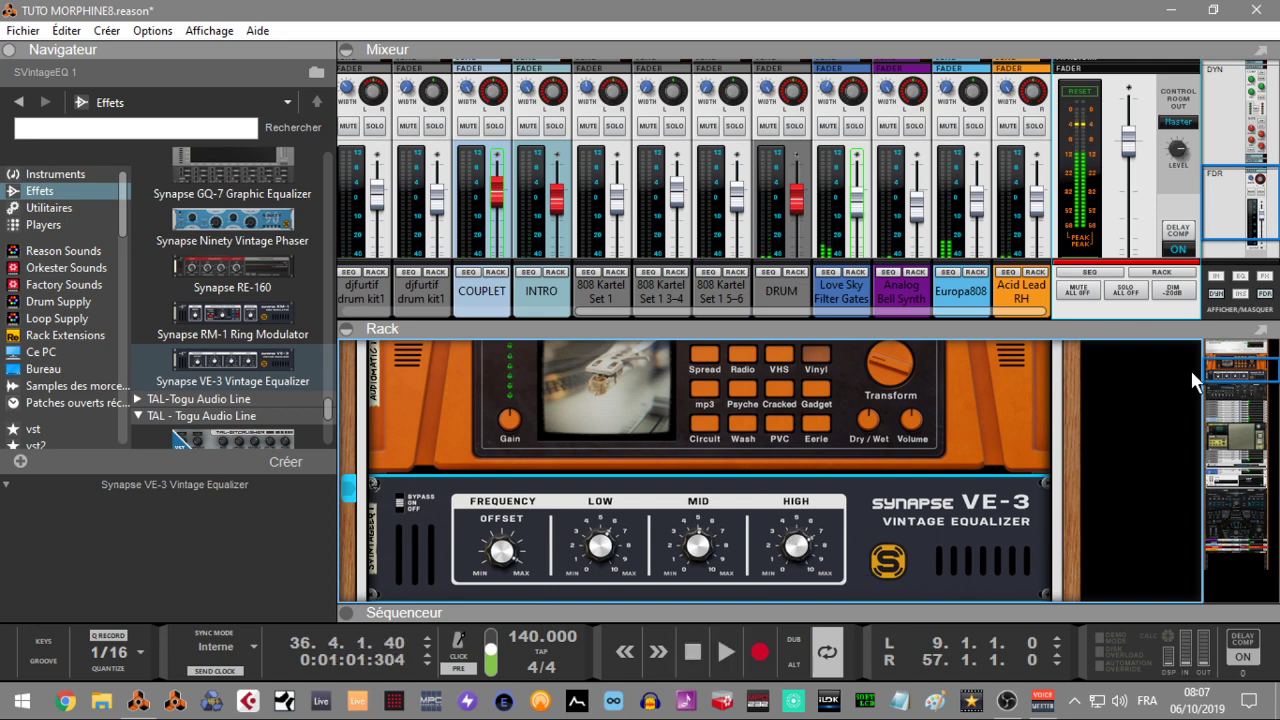
- Insert the MClass Stereo Imager below the VE-3 equalizer and turn its low band width toward mono
left_click_drag(1238, 372, 1238, 384)
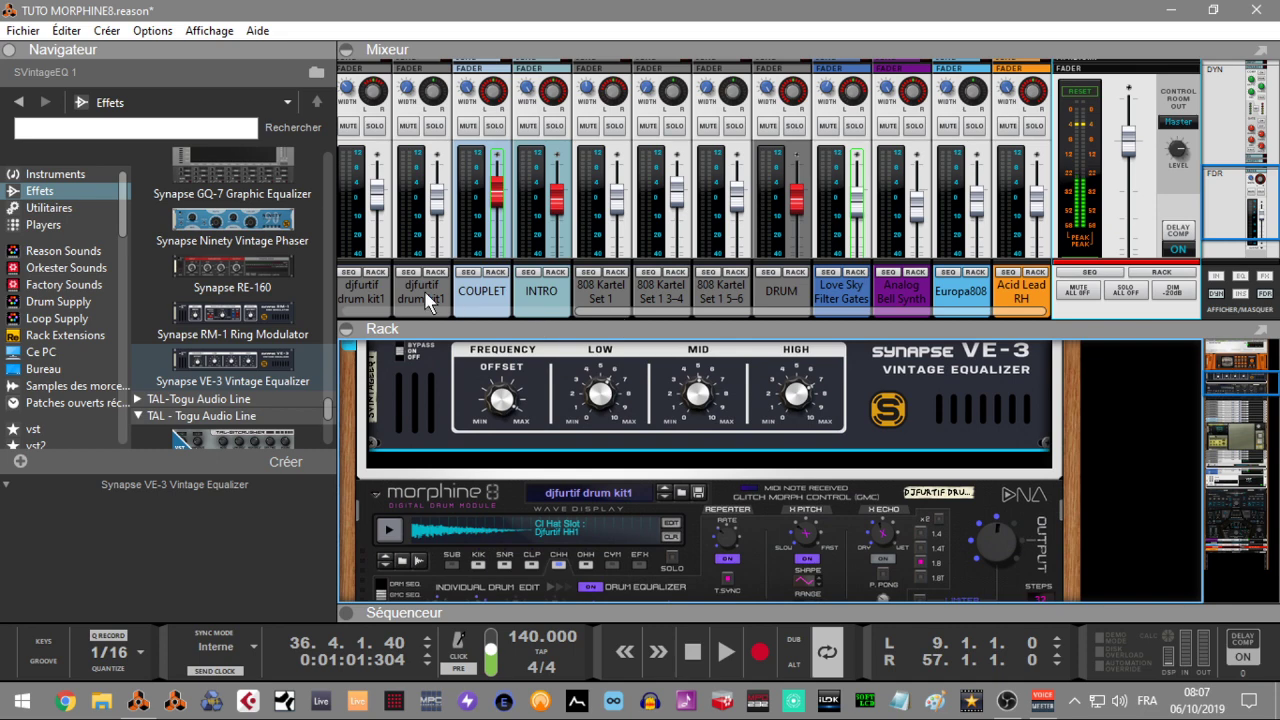
left_click_drag(329, 414, 328, 218)
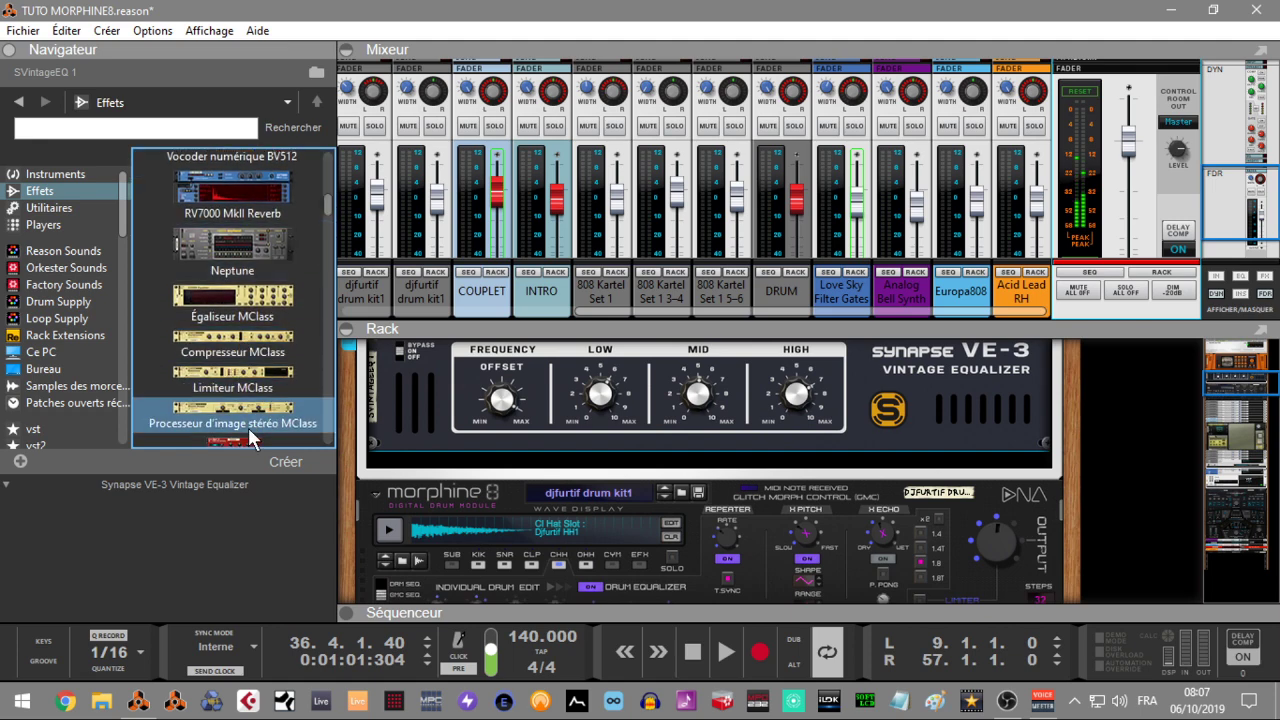
left_click_drag(248, 413, 700, 452)
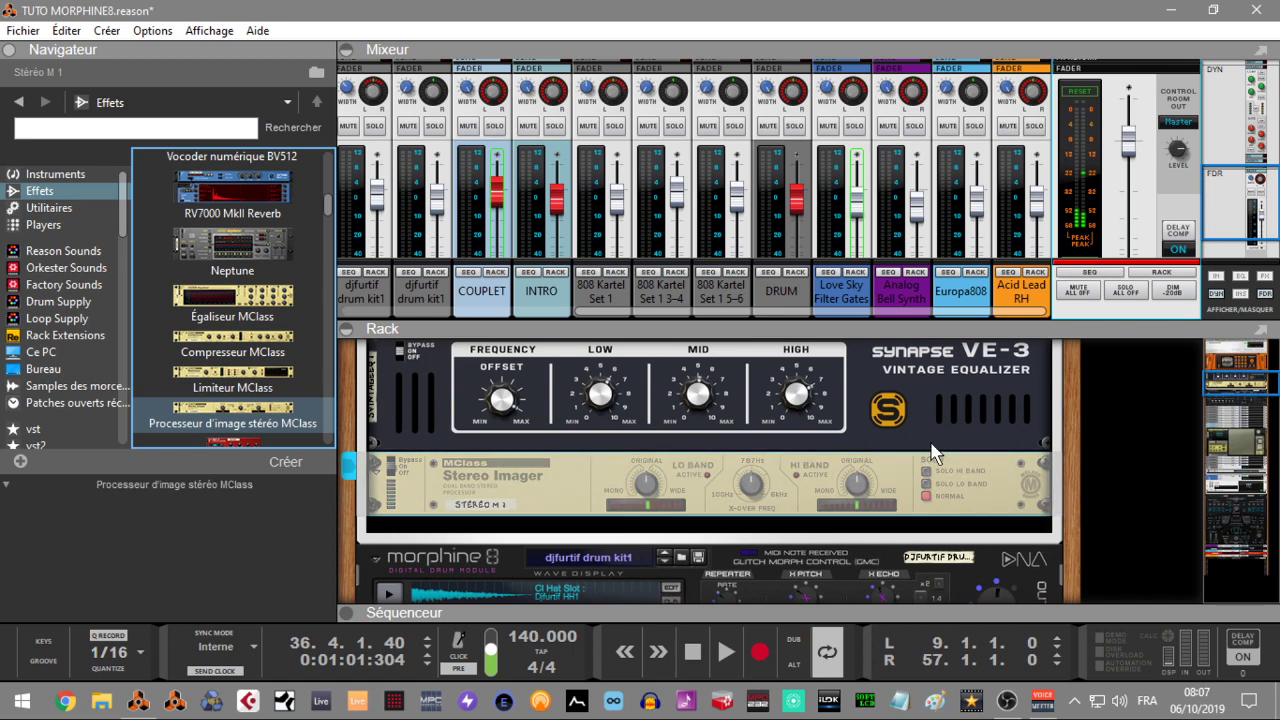
left_click(648, 488)
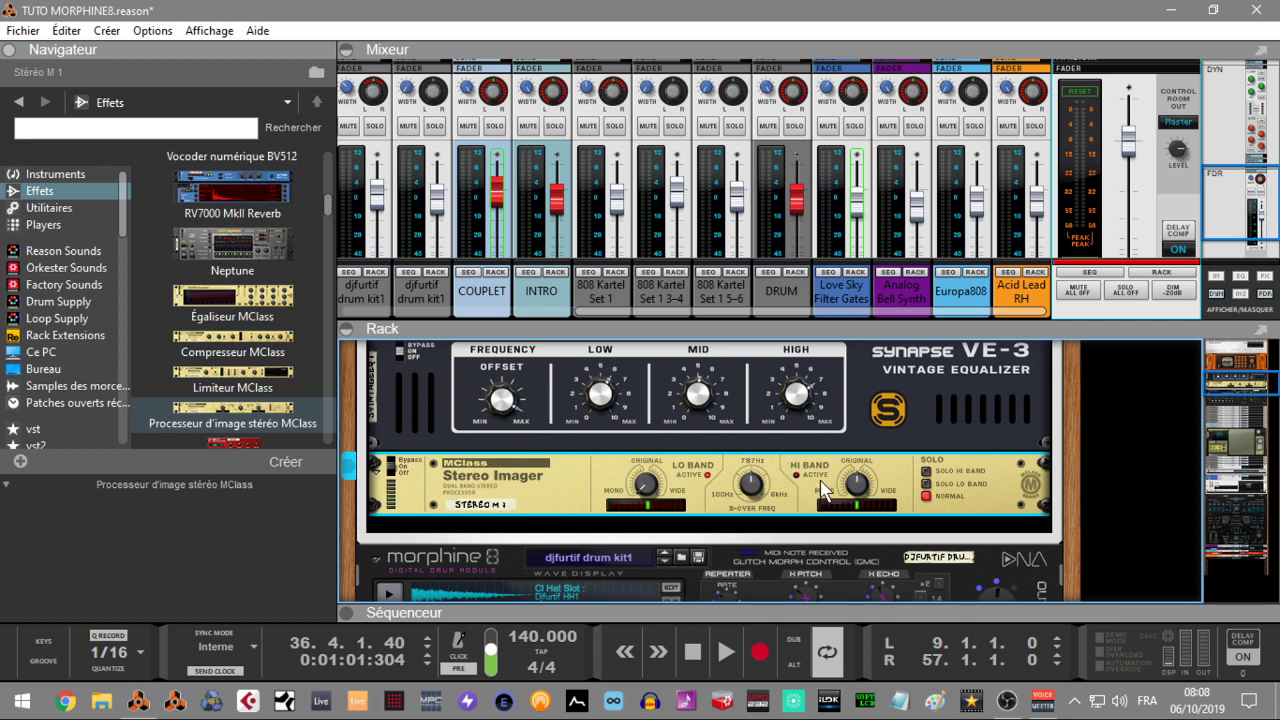
- Set the Stereo Imager's high band width to 16, solo the high band, and play the song while adjusting the crossover frequency
mouse_move(748, 490)
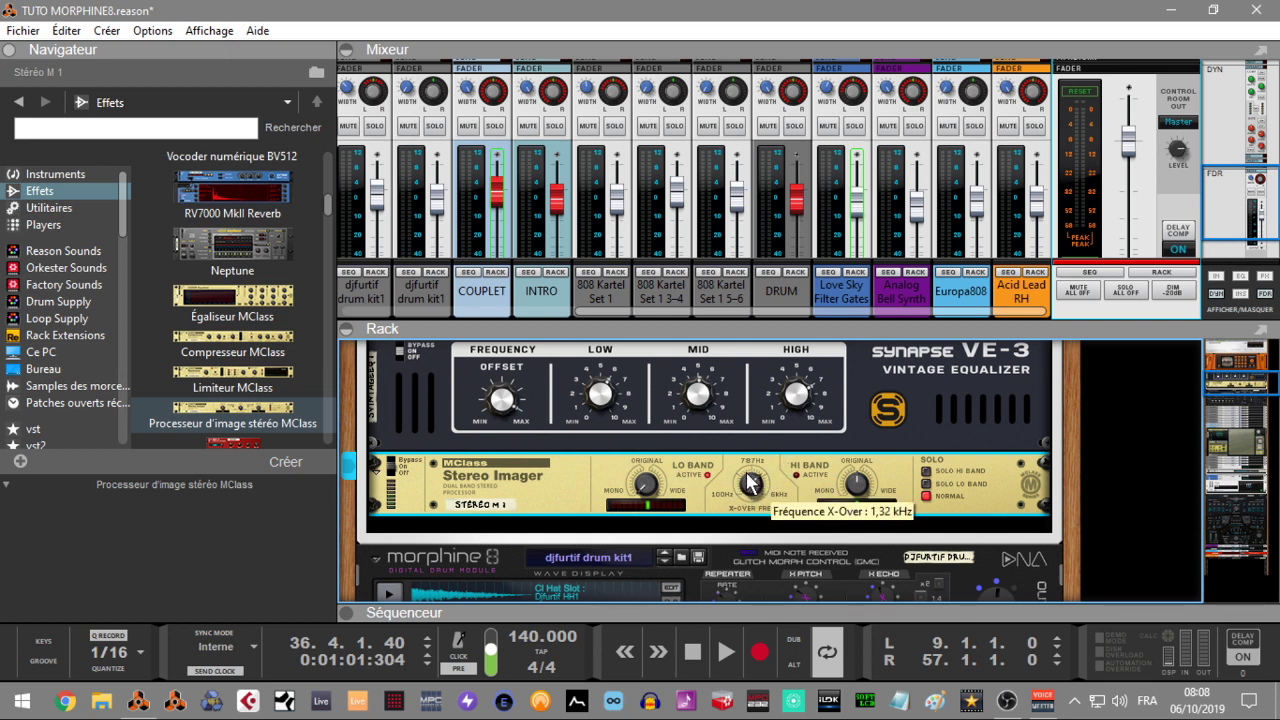
mouse_move(862, 492)
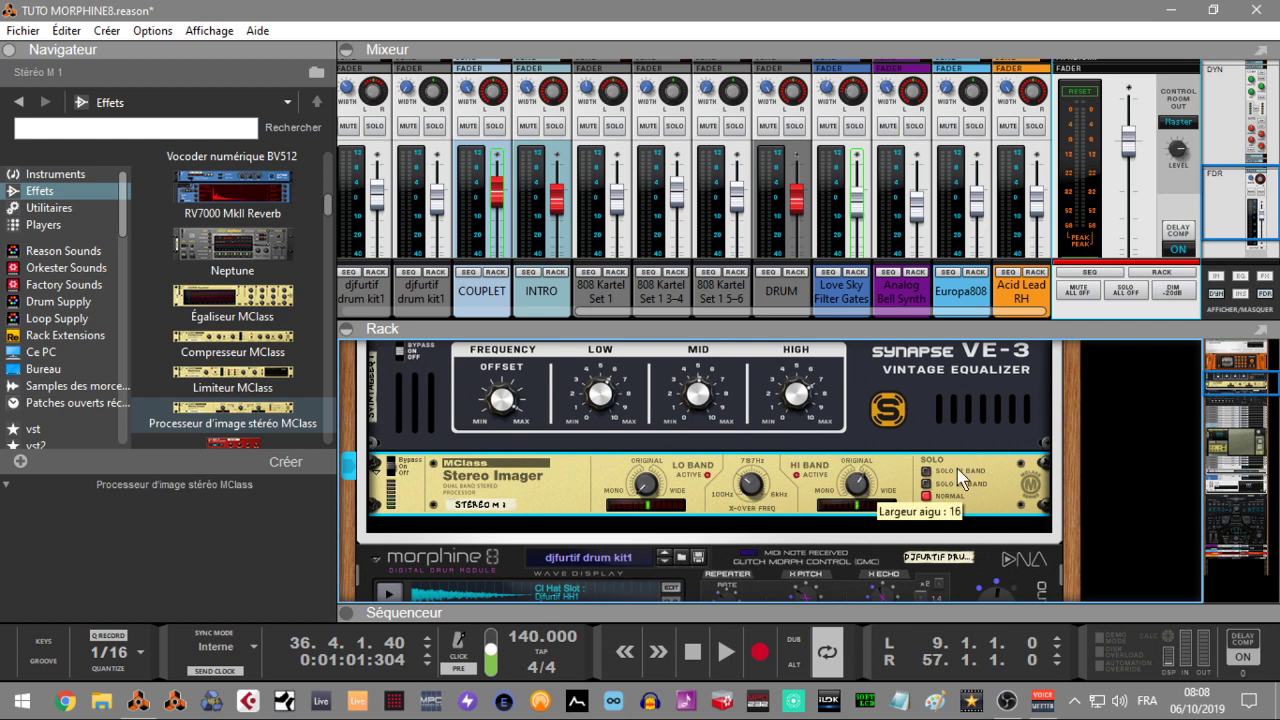
mouse_move(922, 497)
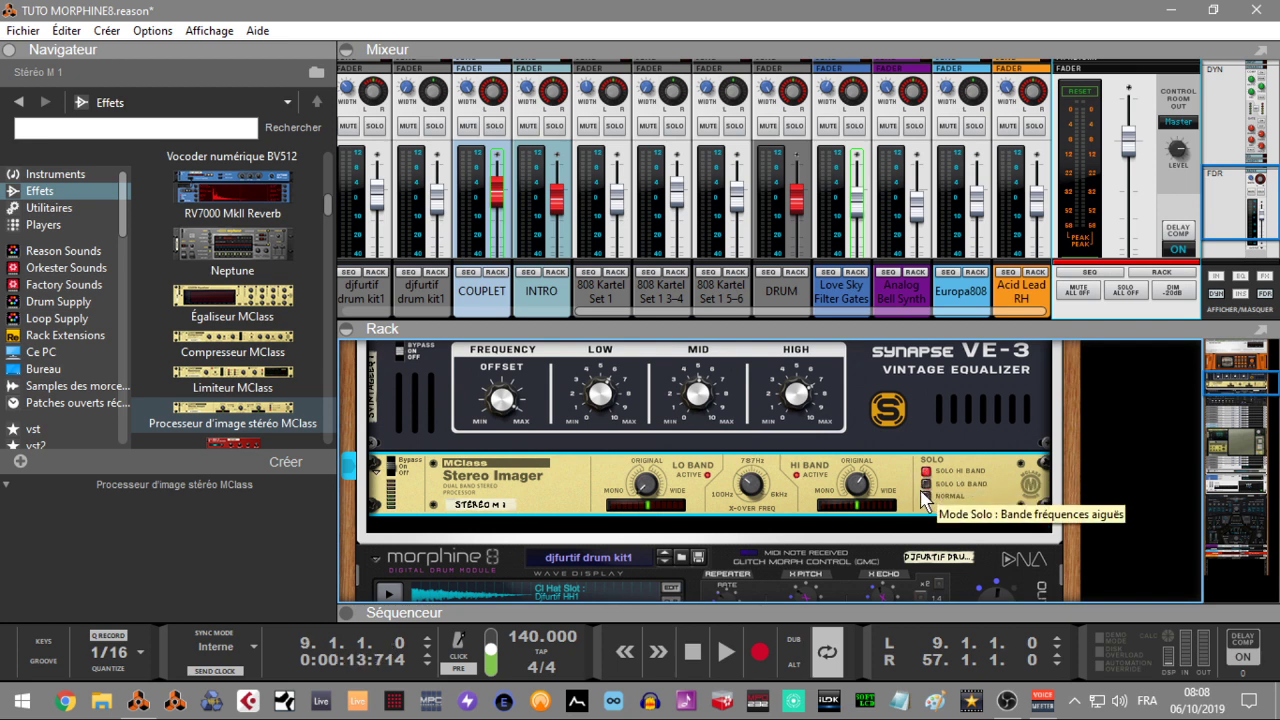
key("space")
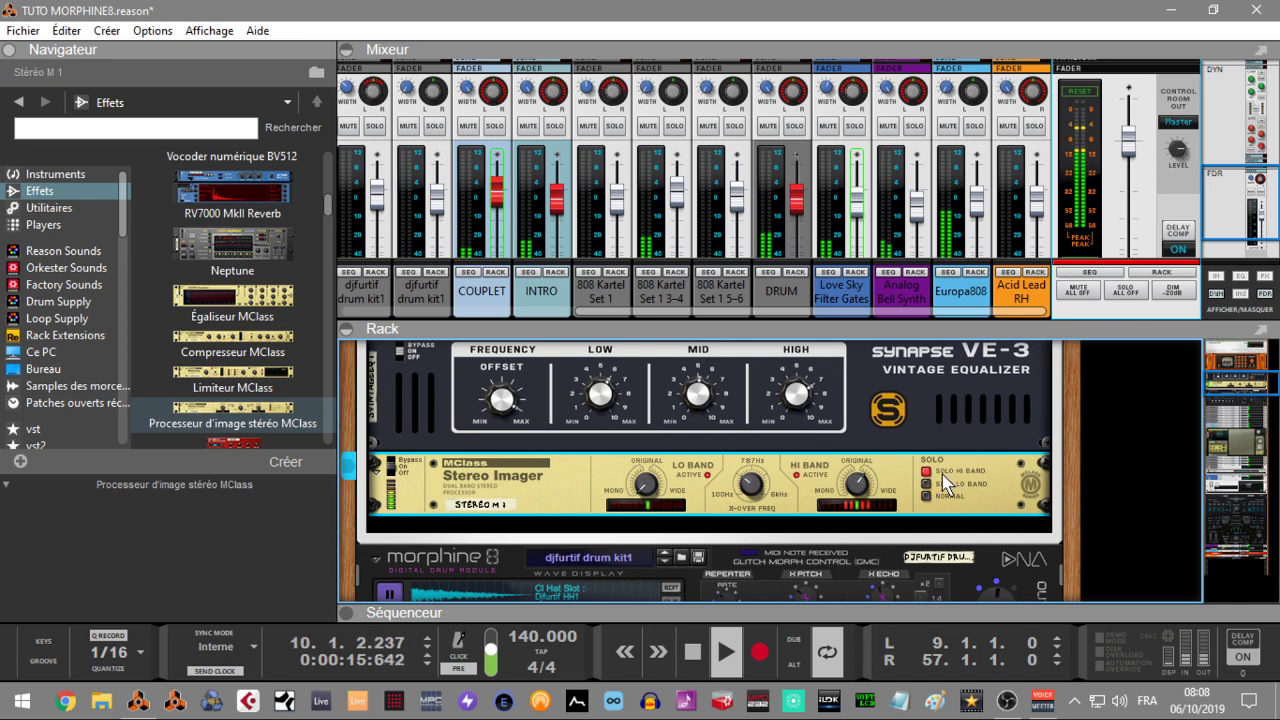
mouse_move(857, 497)
left_mouse_down()
mouse_move(857, 468)
mouse_move(857, 545)
mouse_move(857, 495)
left_mouse_up()
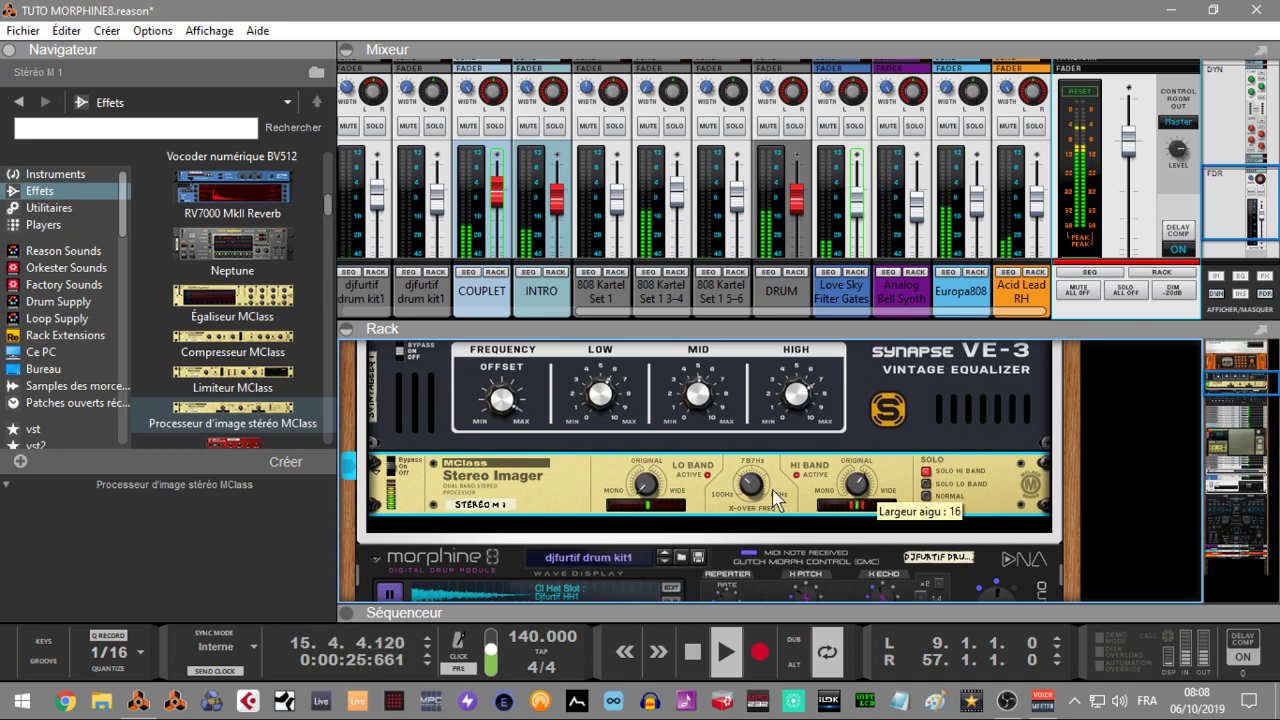
mouse_move(752, 478)
left_mouse_down()
mouse_move(752, 530)
mouse_move(752, 497)
left_mouse_up()
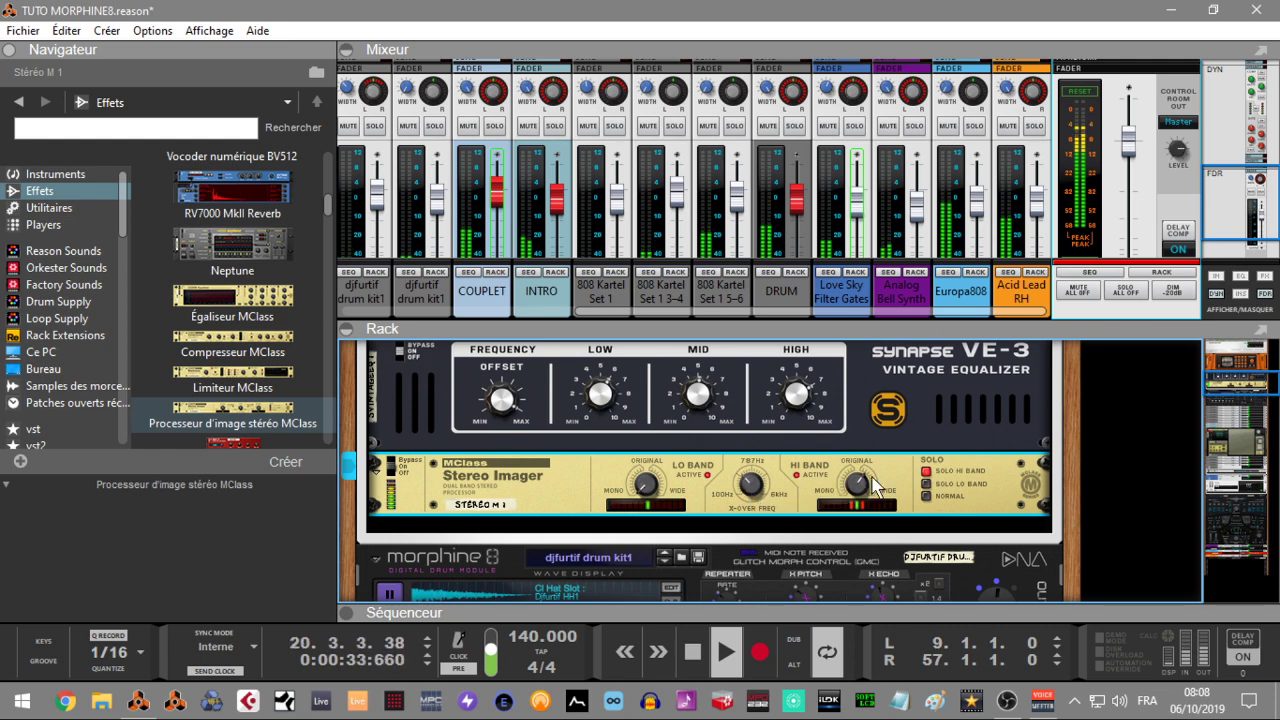
- Solo the Stereo Imager's low band, tune the crossover frequency by ear, and return the solo mode to Normal
left_click(925, 484)
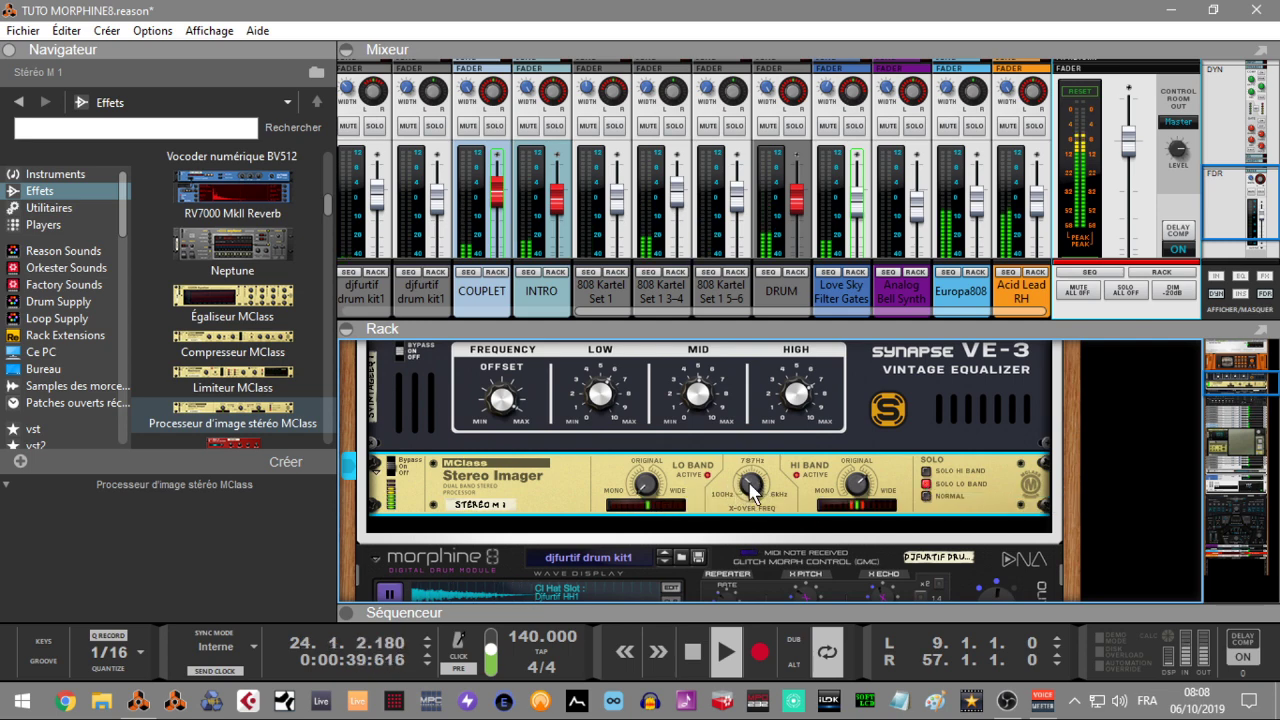
mouse_move(752, 488)
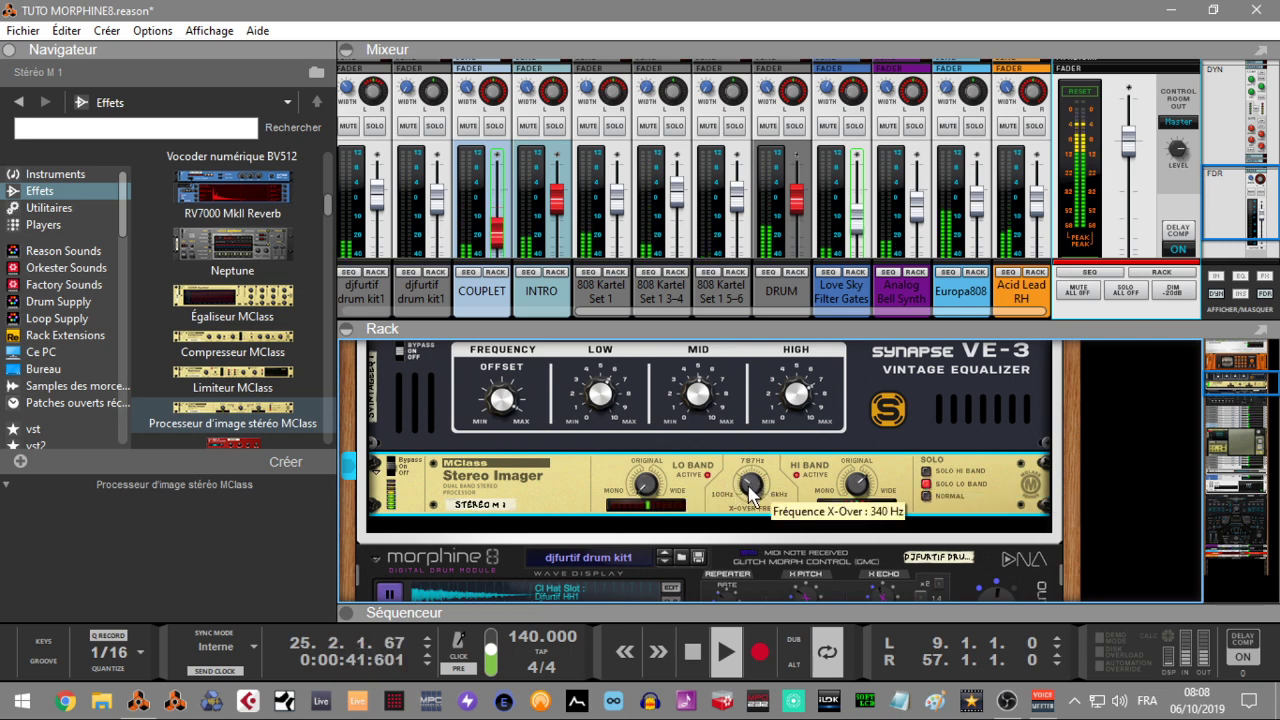
scroll(750, 486, "up", 5)
scroll(750, 486, "down", 2)
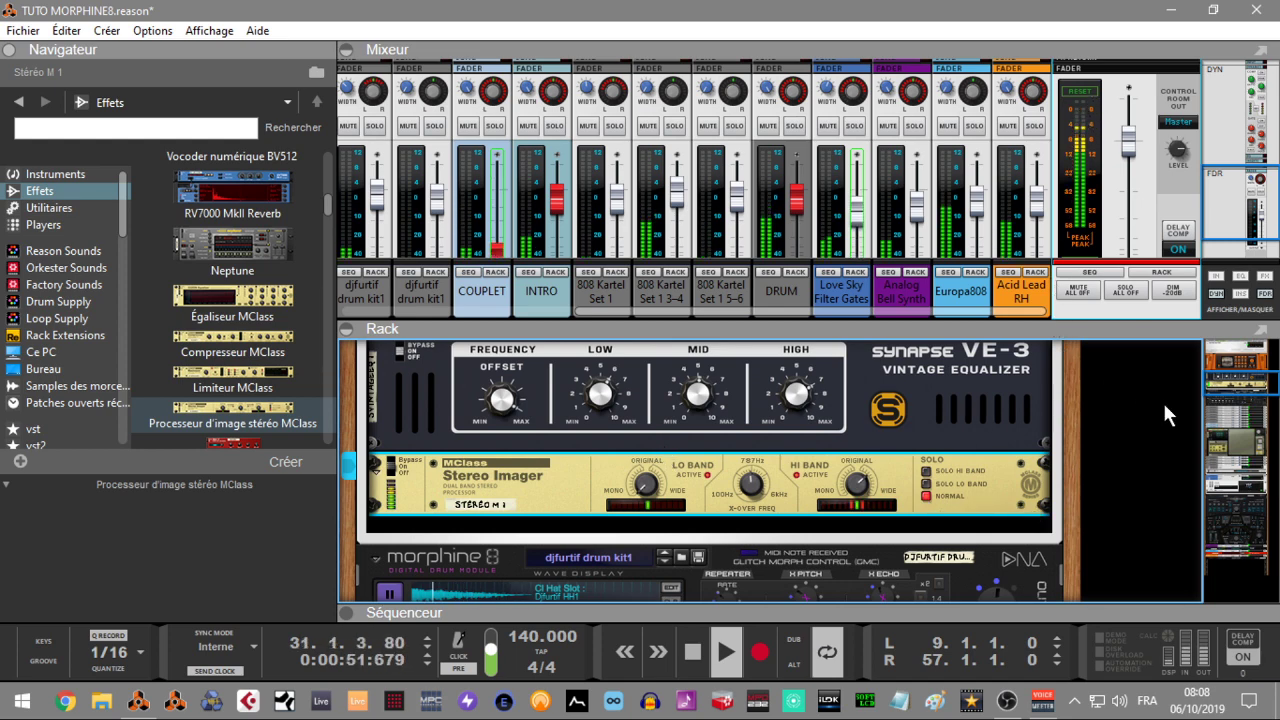
- Insert the MClass Maximizer below the Stereo Imager in the Master Section and play the song through it
mouse_move(1222, 385)
left_mouse_down()
mouse_move(1220, 353)
mouse_move(1225, 390)
left_mouse_up()
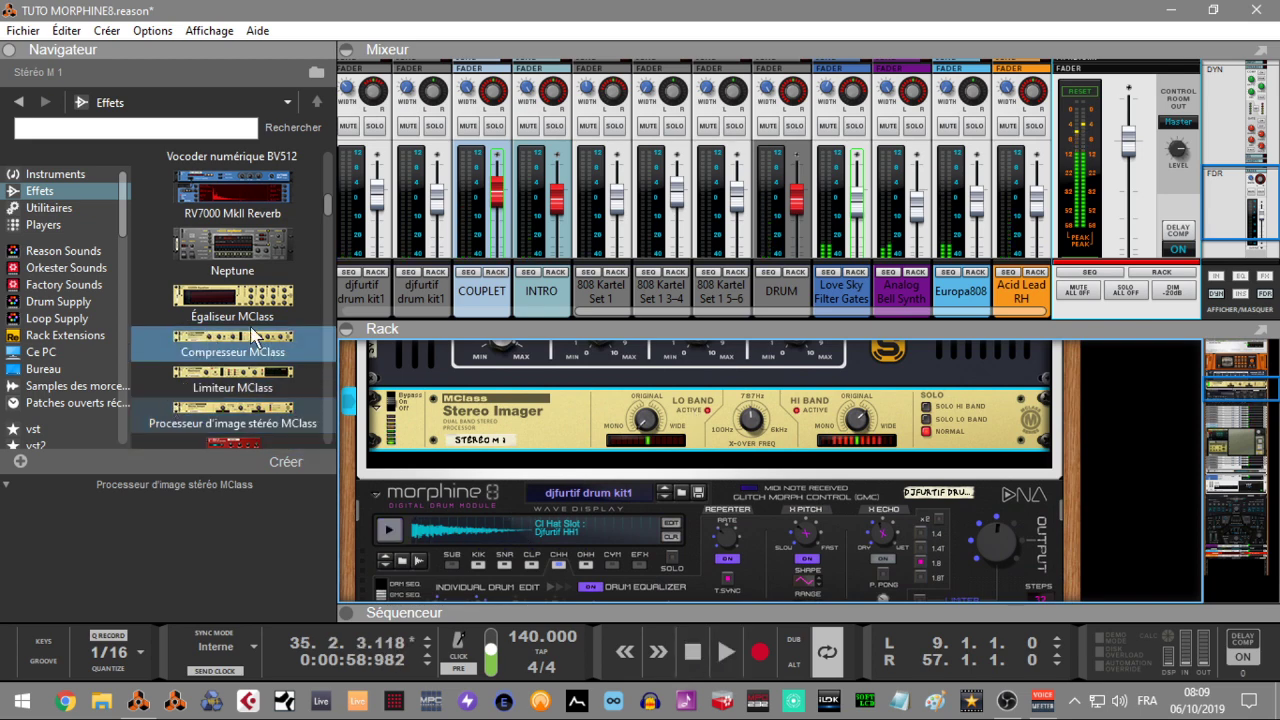
left_click_drag(250, 383, 605, 464)
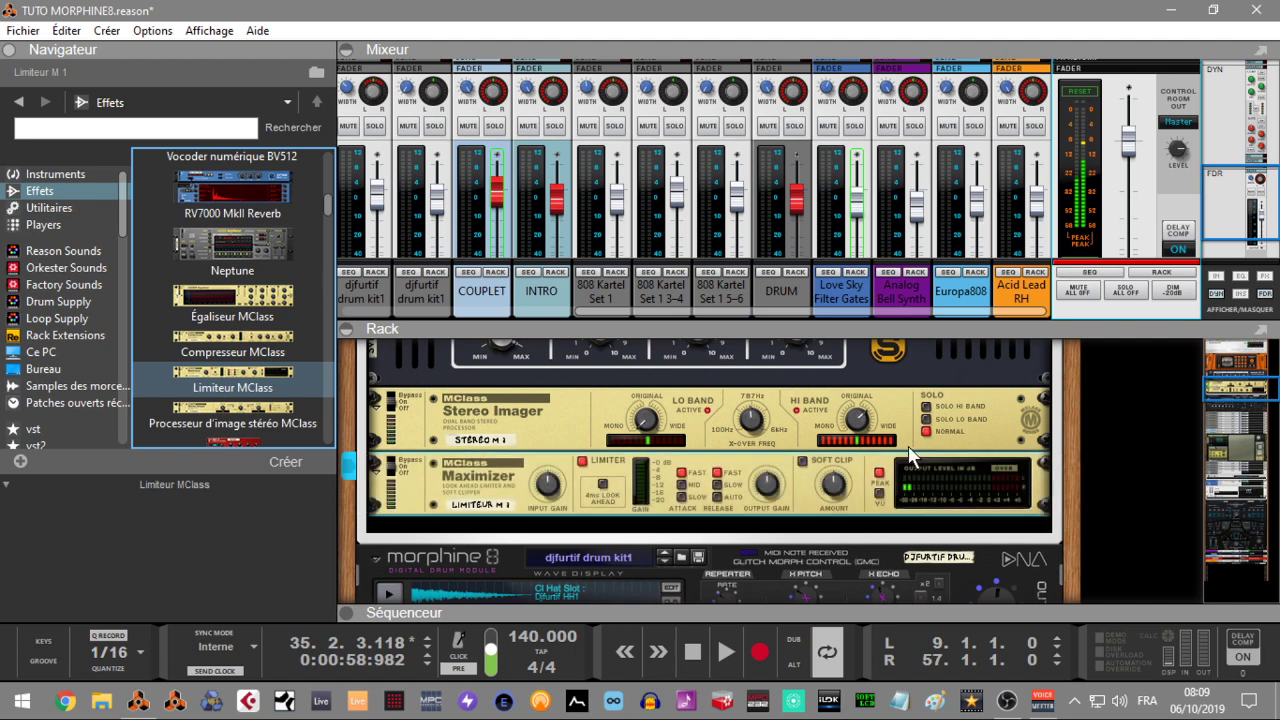
key("space")
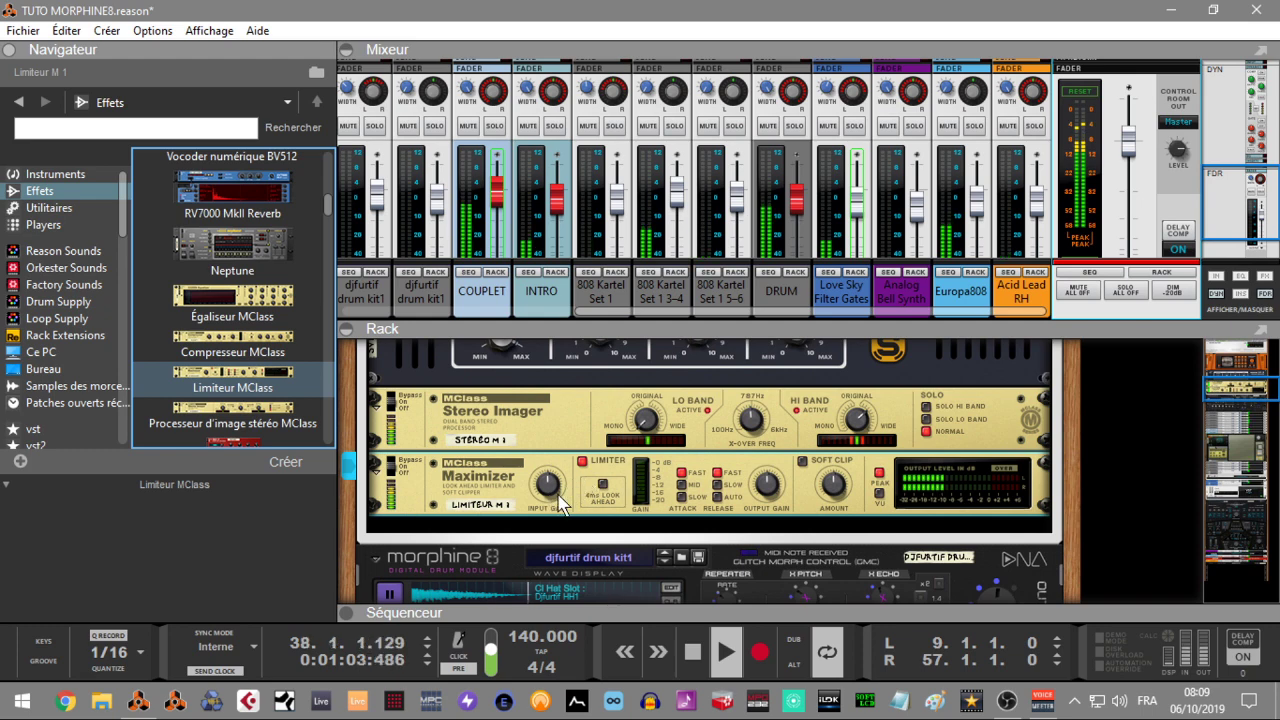
- Set the Maximizer's limiter attack to Mid and input gain to 1.9 dB, and turn on Soft Clip
left_click(682, 488)
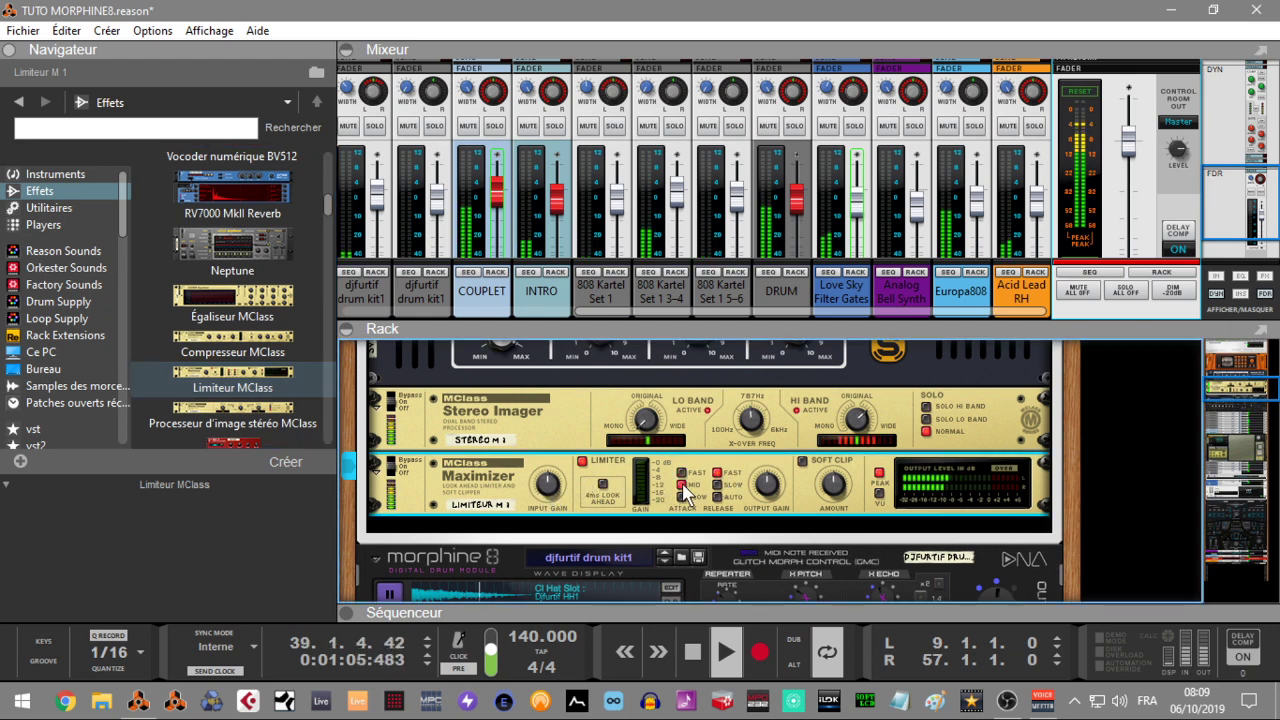
left_click_drag(537, 491, 535, 481)
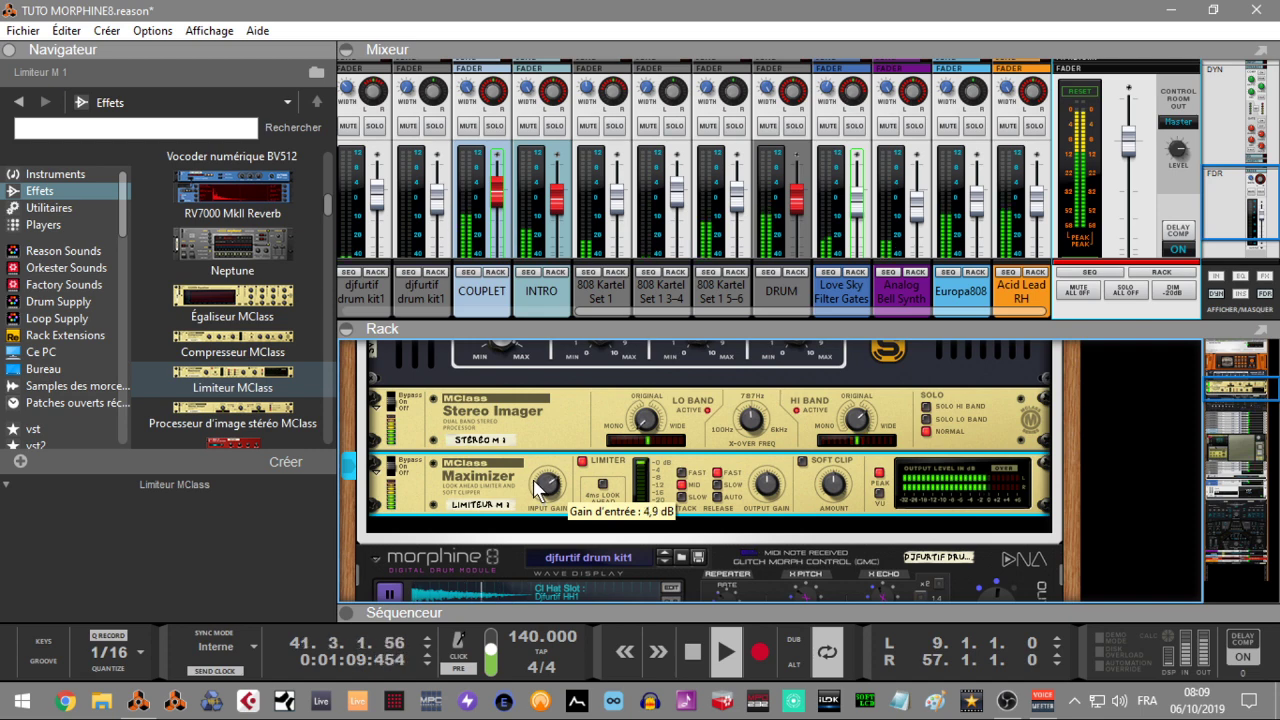
left_click_drag(533, 477, 530, 487)
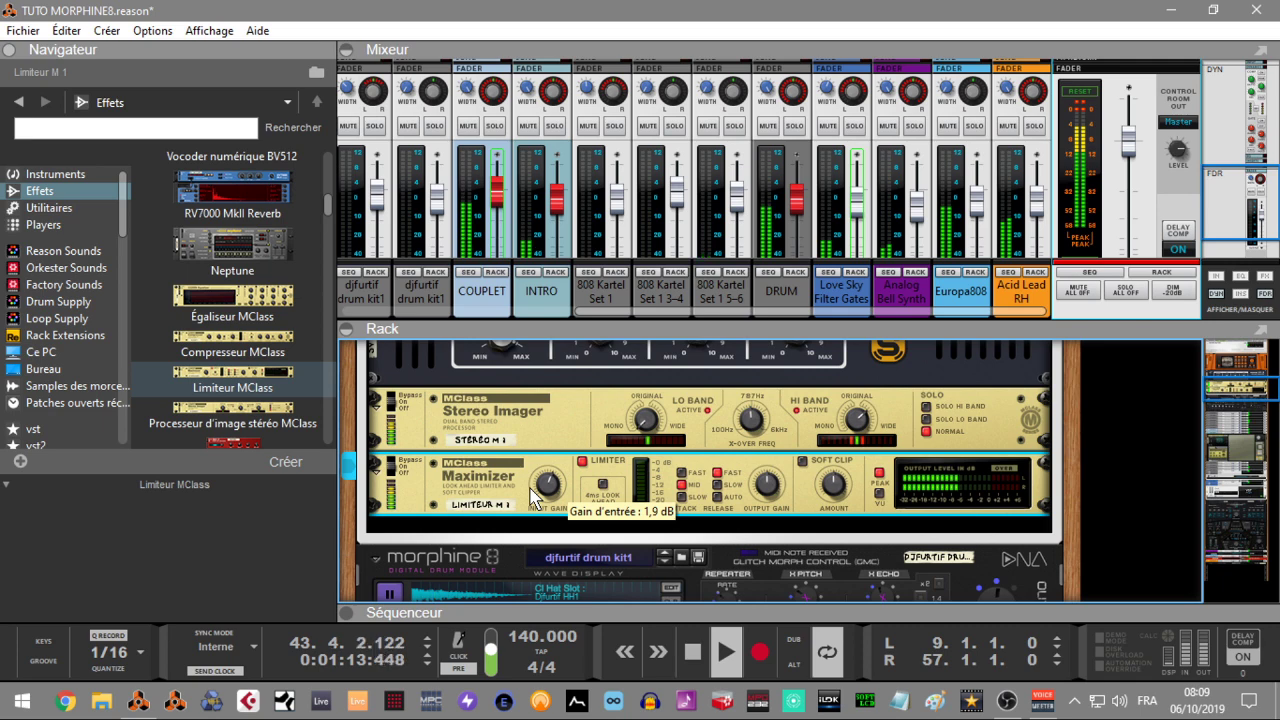
left_click(803, 462)
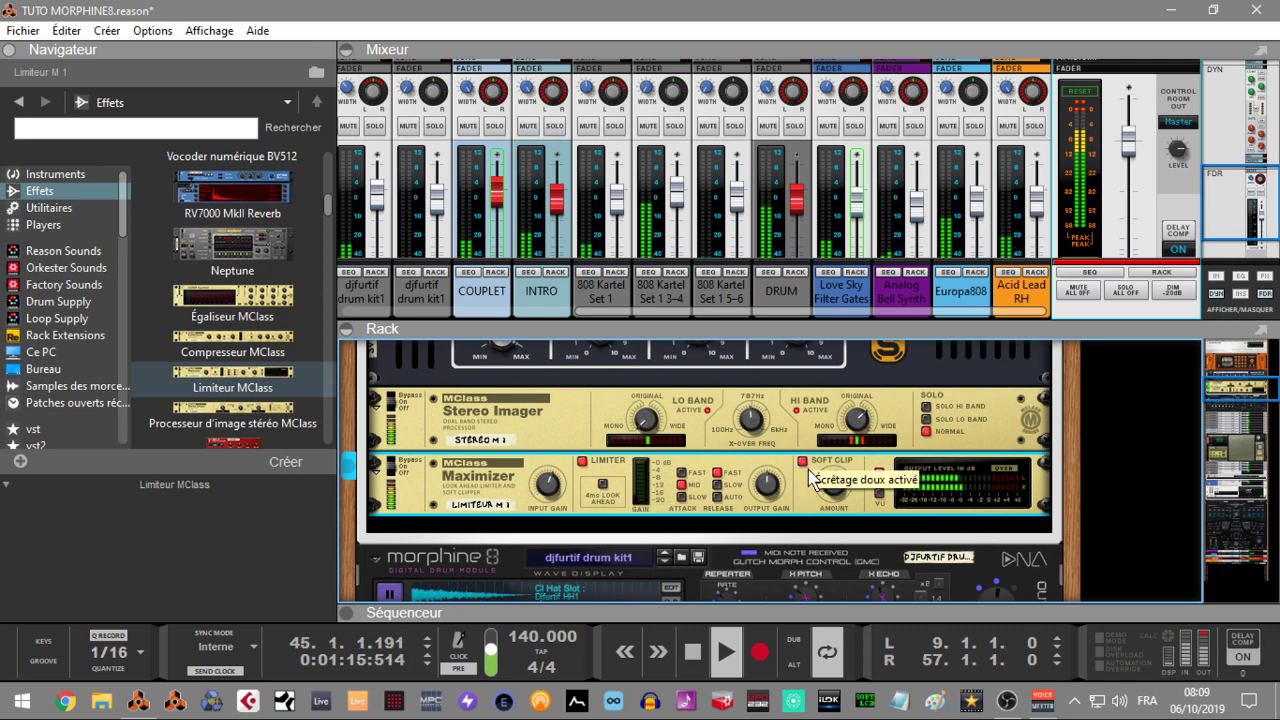
mouse_move(837, 491)
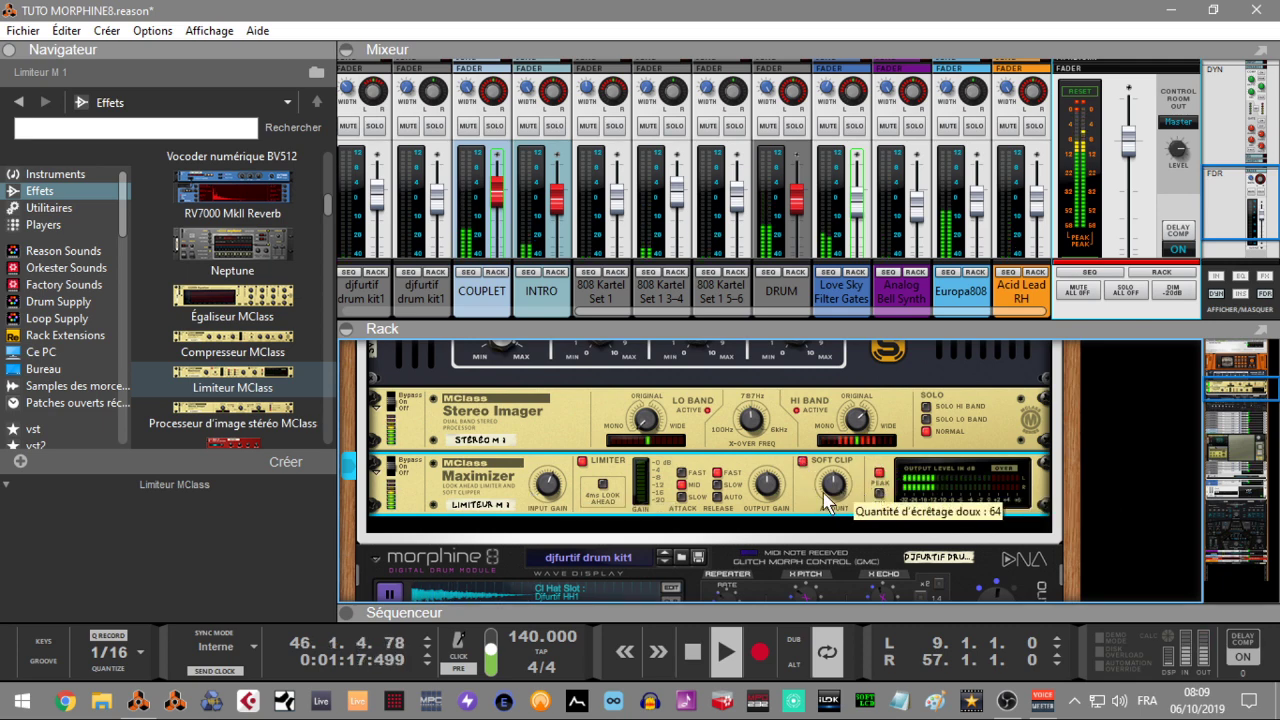
- Set the Maximizer's limiter release to Auto and check the resulting level on the reset master peak meter
left_click(1076, 97)
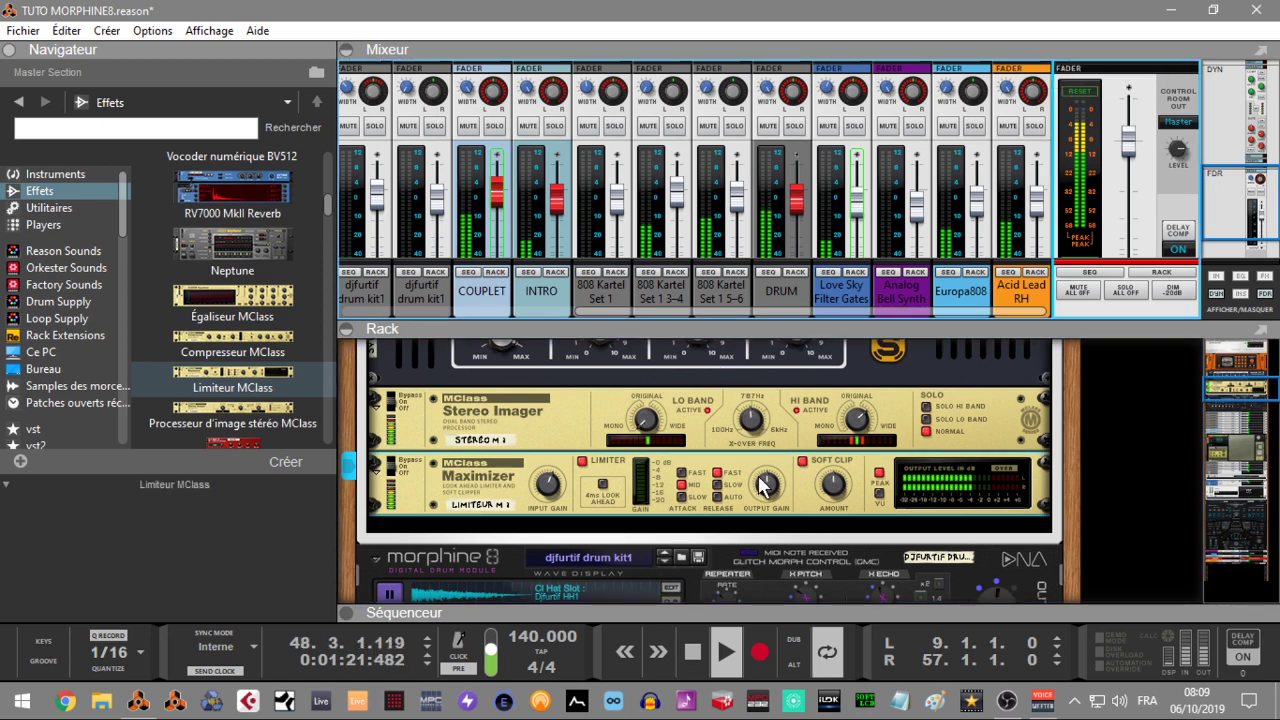
left_click(727, 510)
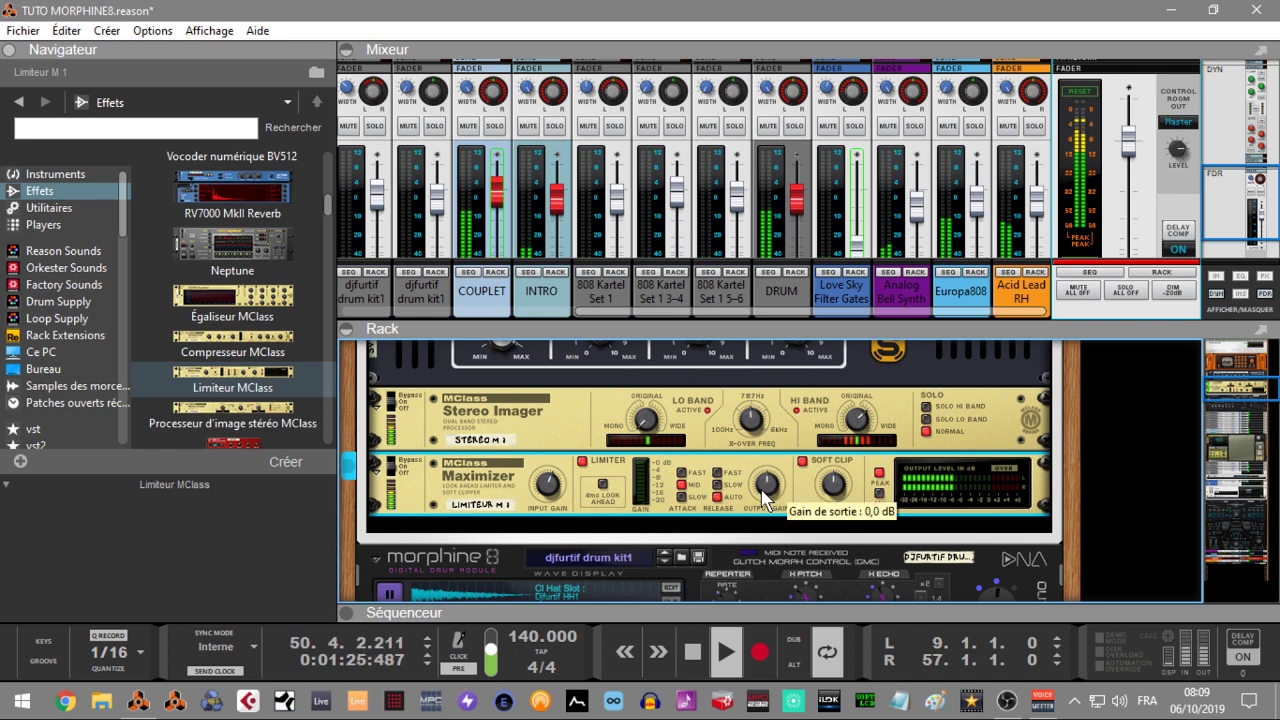
scroll(765, 490, "up", 2)
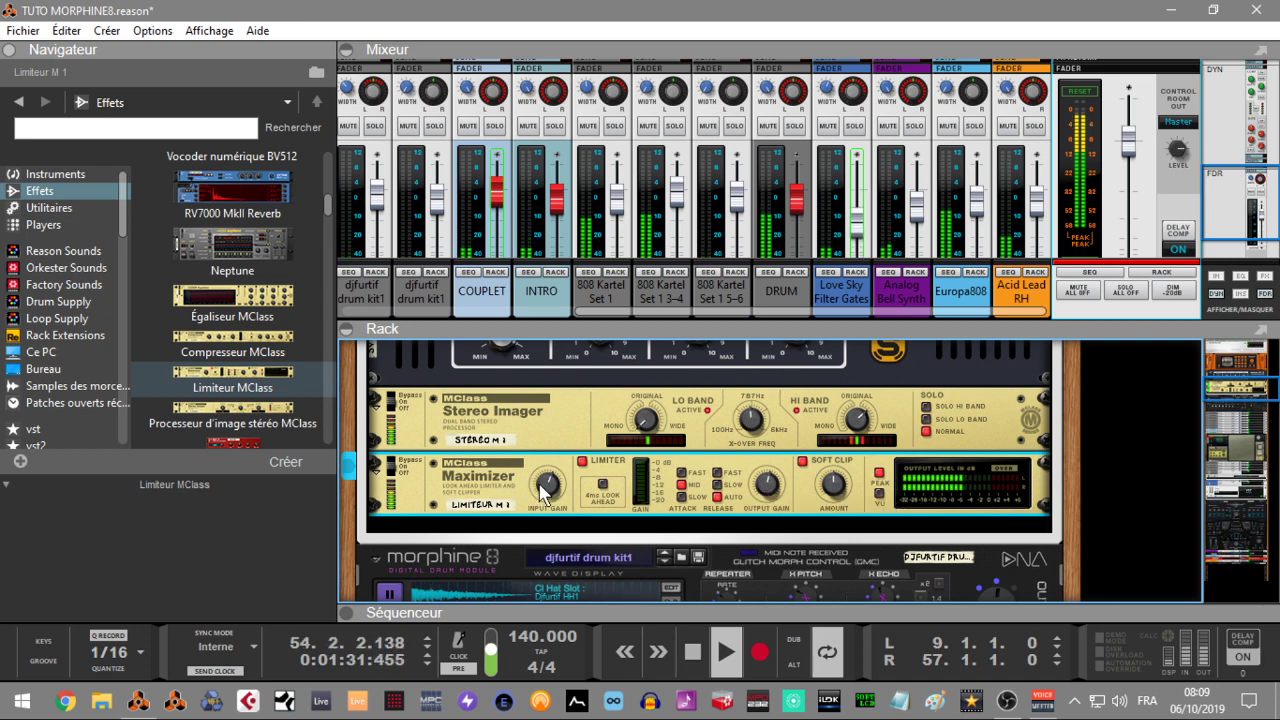
scroll(545, 487, "up", 2)
scroll(545, 492, "down", 1)
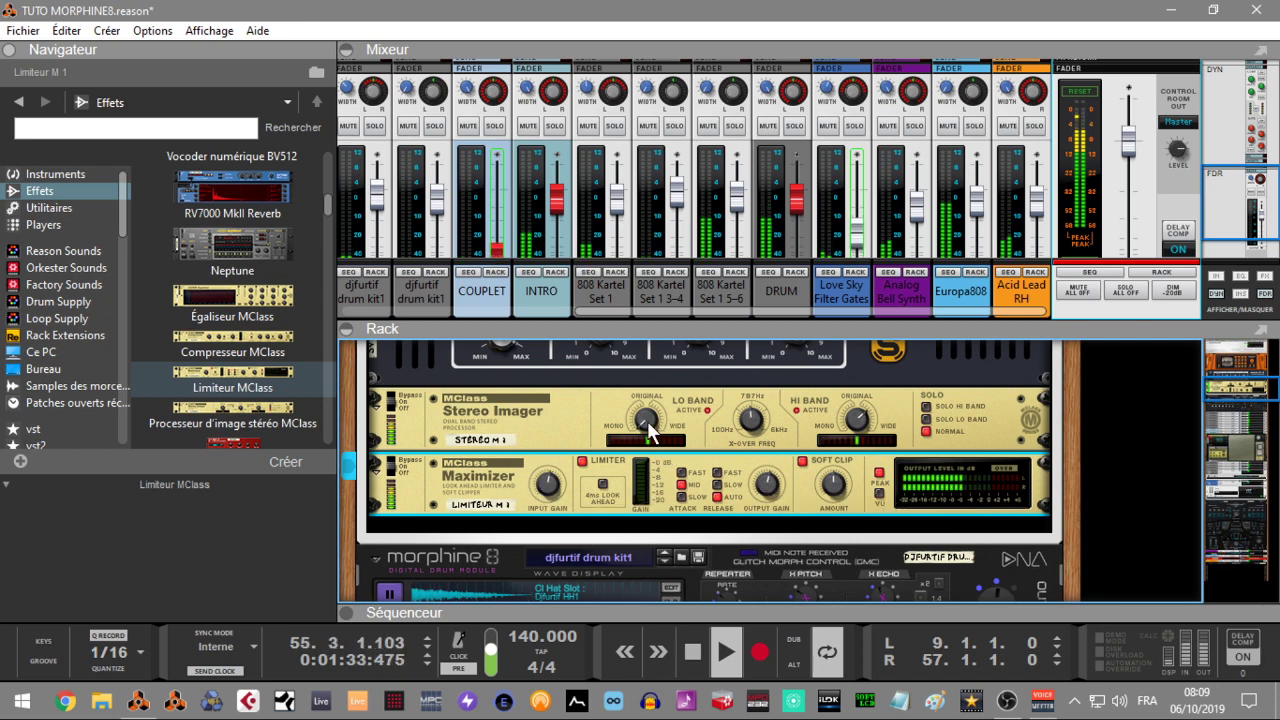
left_click(746, 425)
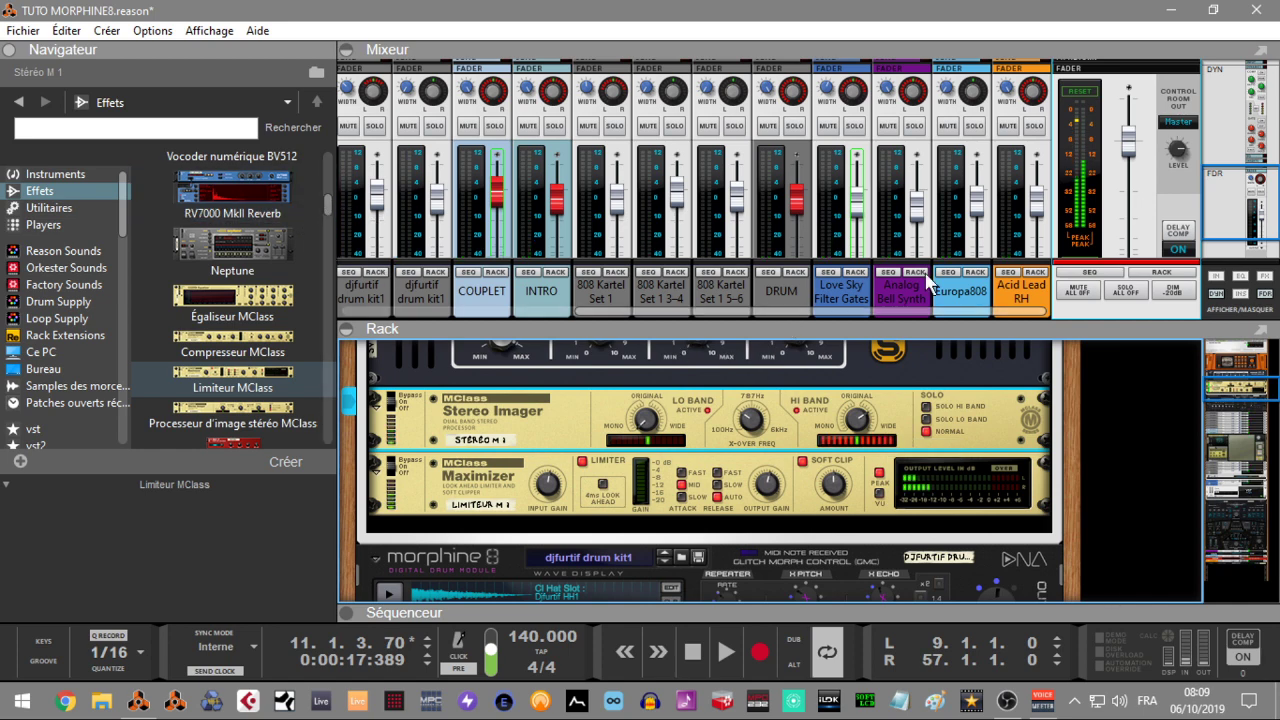
- Give the rack the full view, unfold the Hardware Interface above the Master Section, and check the playback level on its Big Meter
left_click(345, 49)
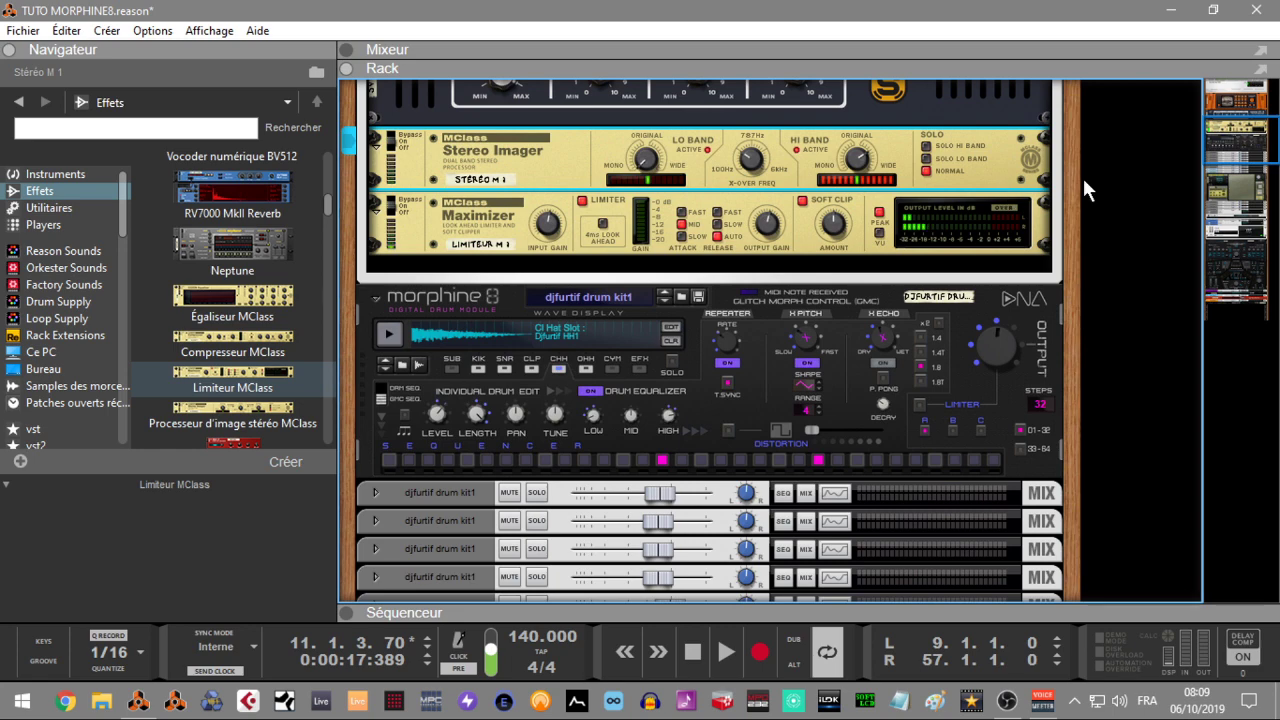
left_click_drag(1236, 140, 1204, 72)
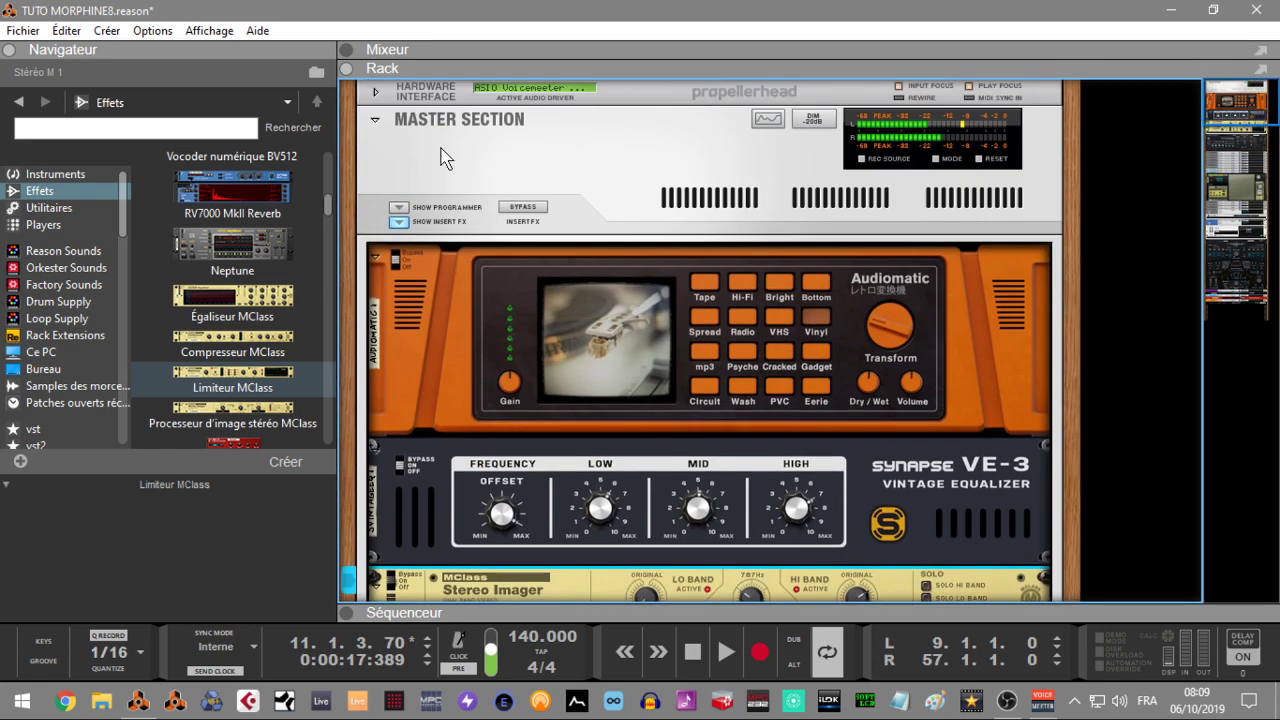
left_click(375, 92)
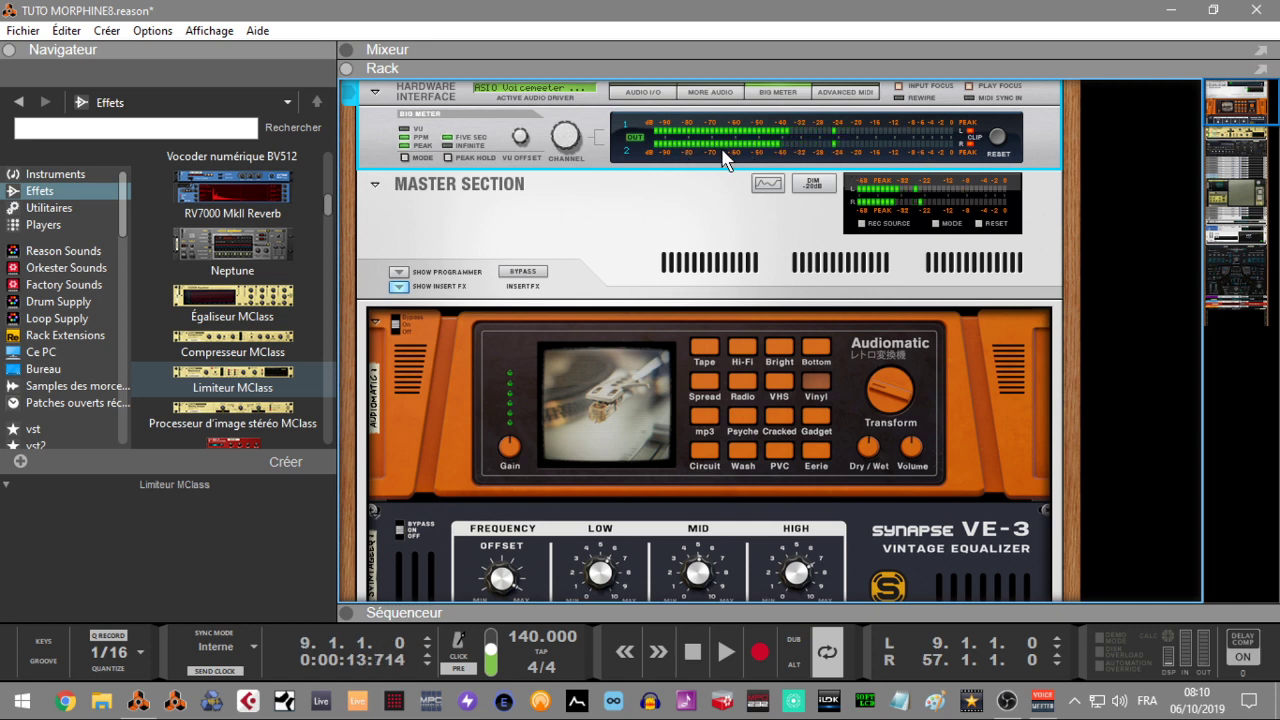
key("space")
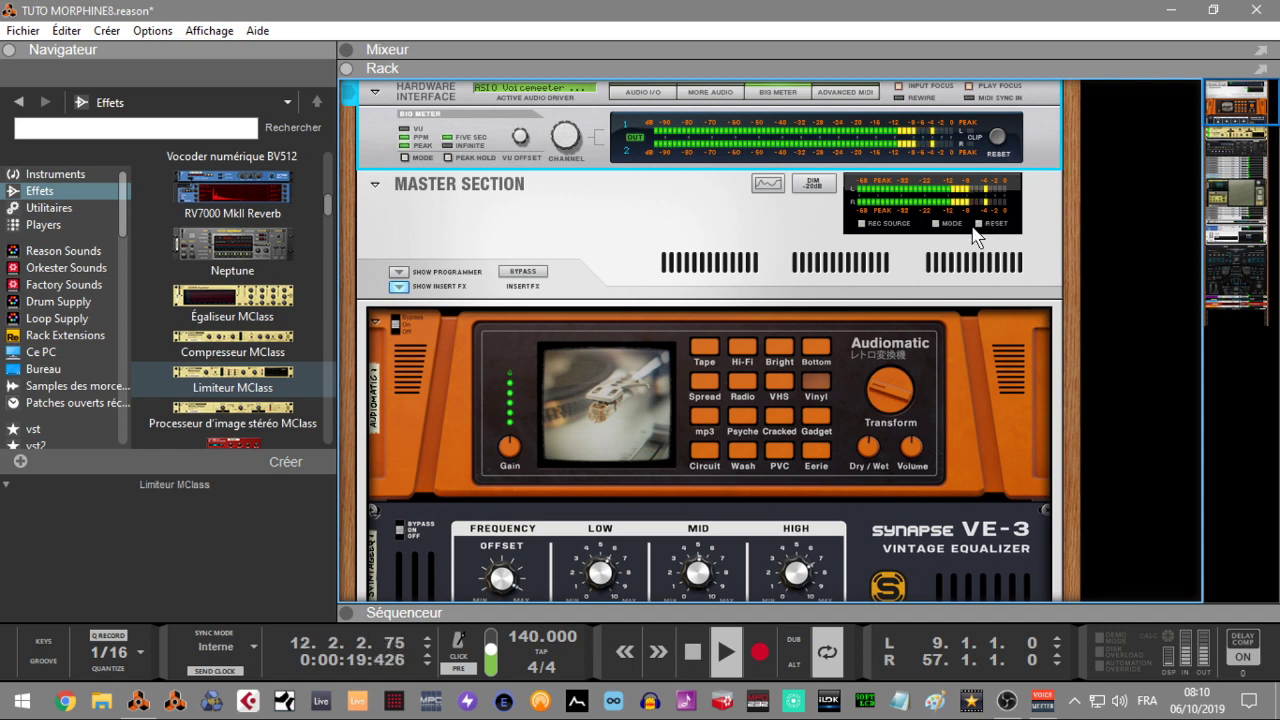
key("space")
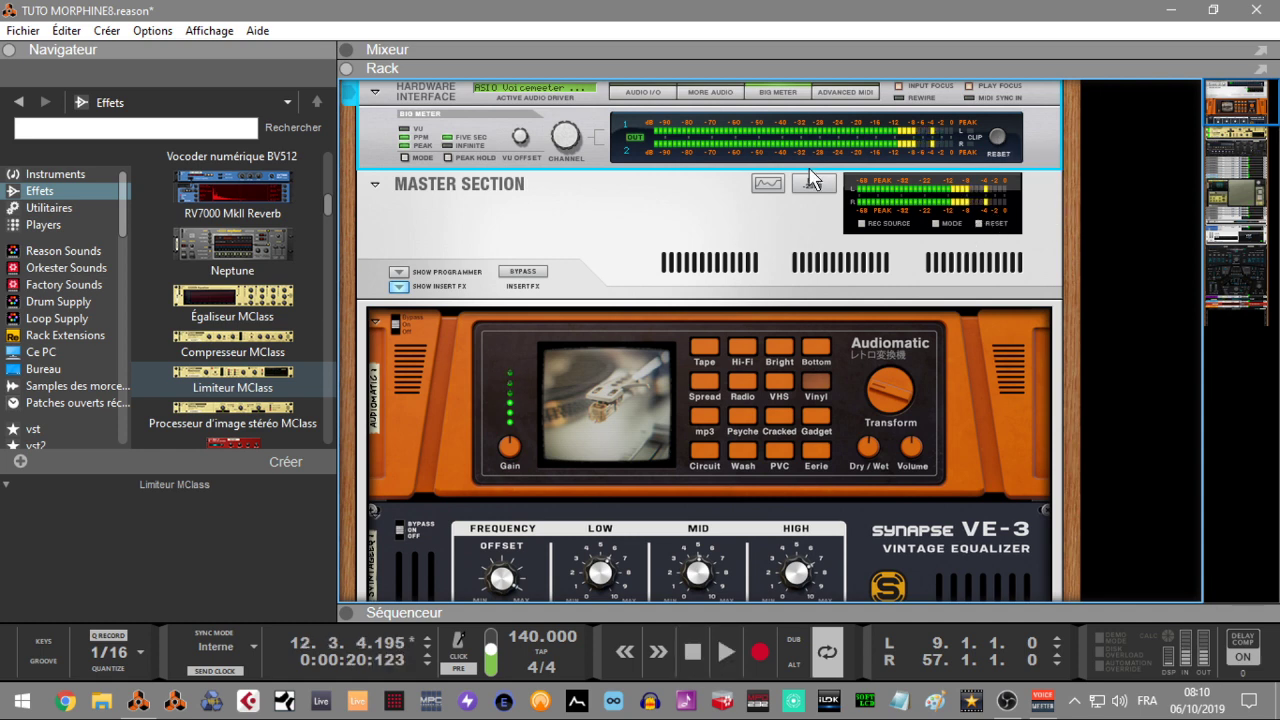
- Show only the mixer and compare the master meter's VU, PPM and Peak display modes while the song plays
left_click(348, 51)
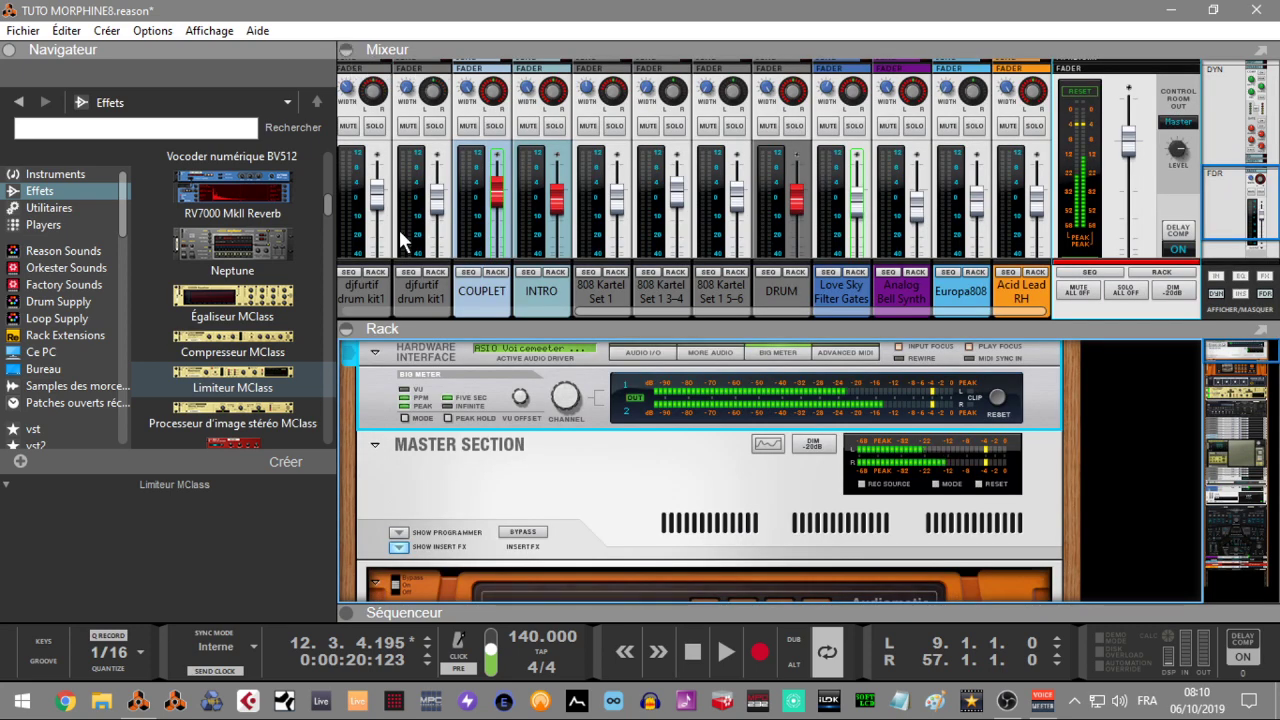
left_click(346, 332)
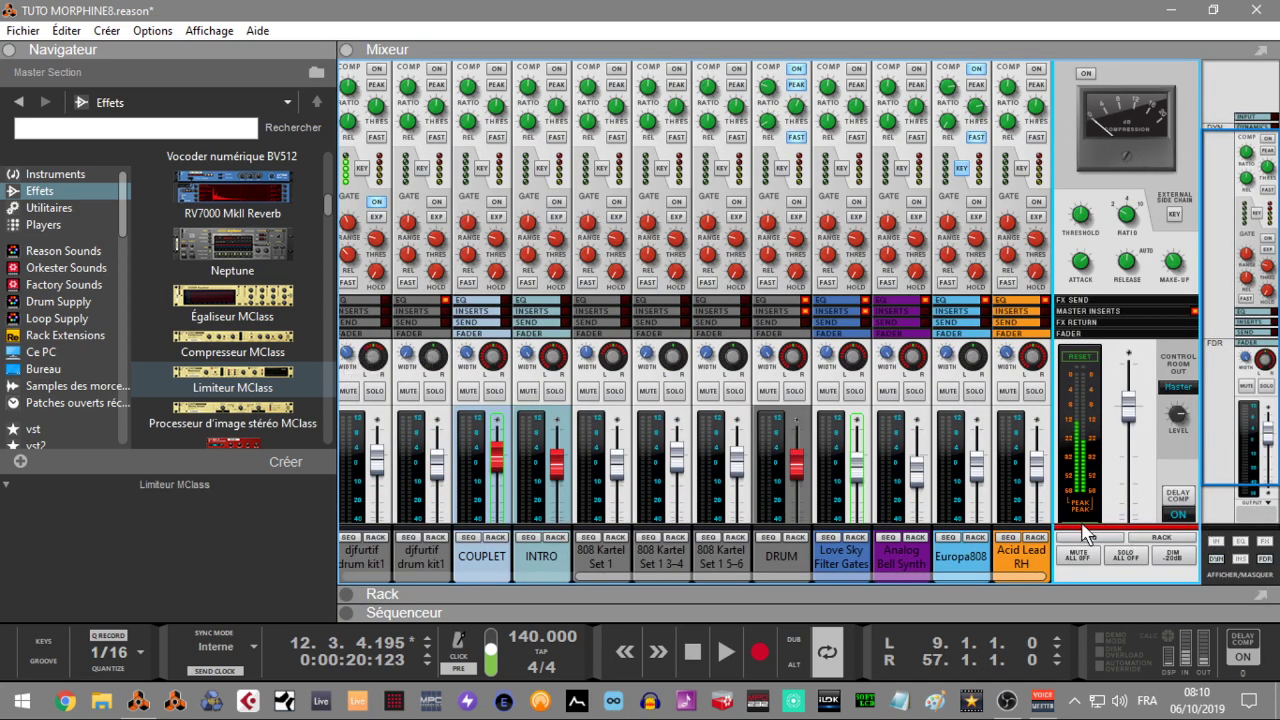
scroll(1240, 390, "down", 2)
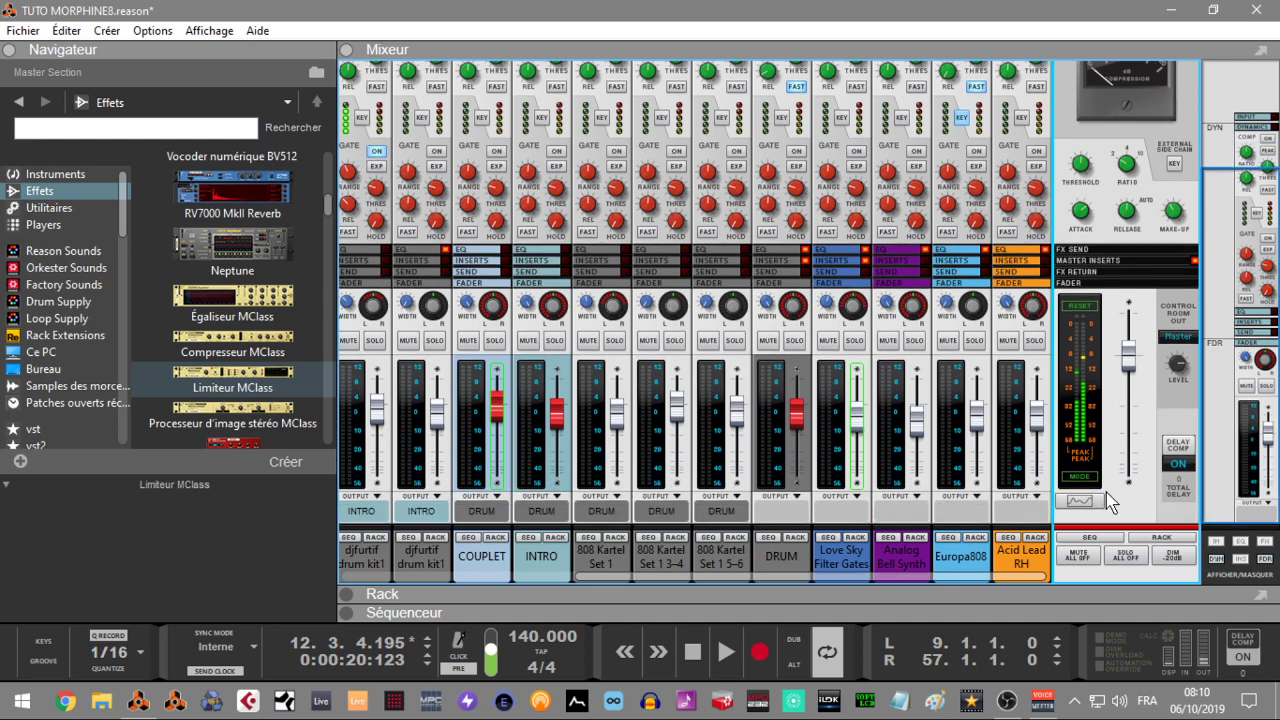
left_click(1079, 477)
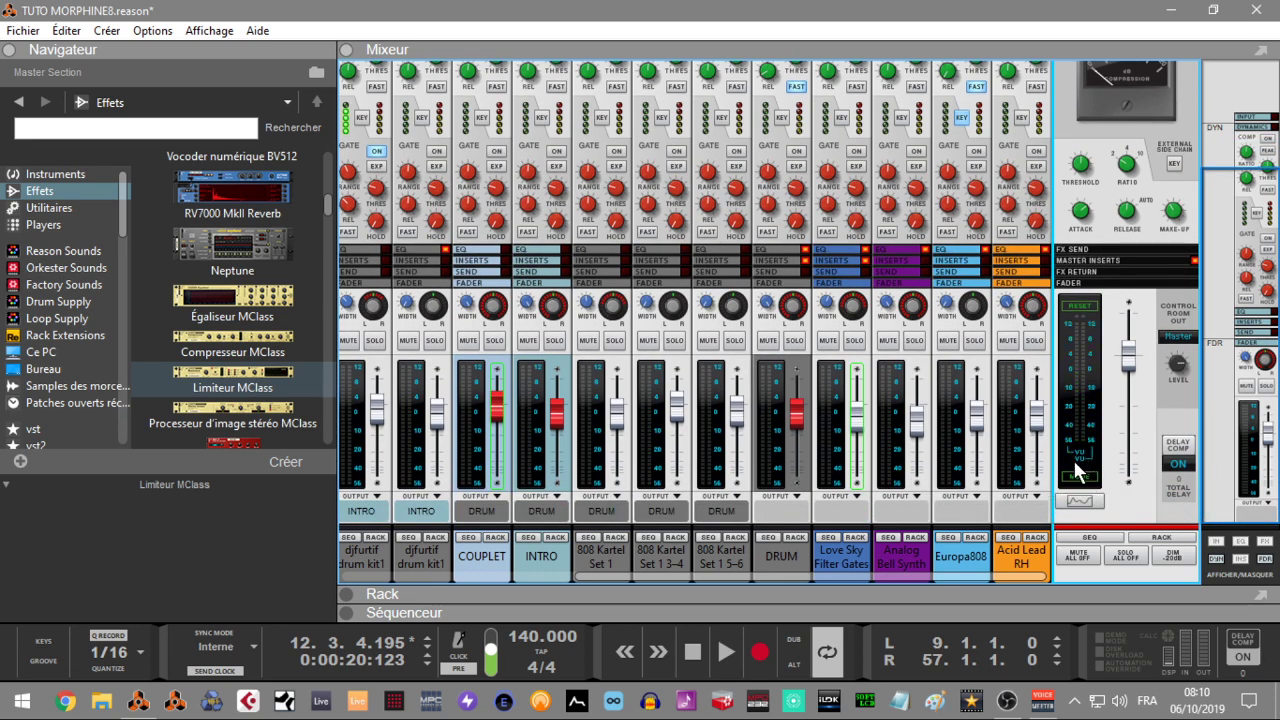
key("space")
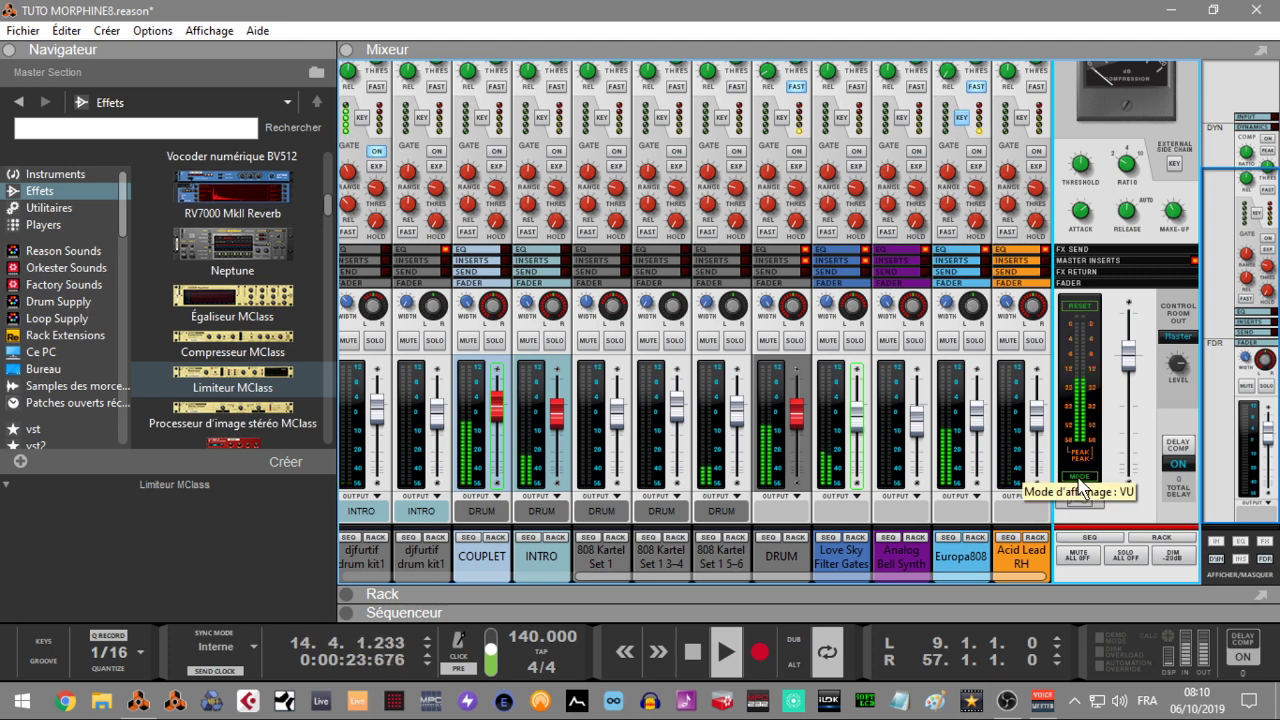
left_click(1080, 478)
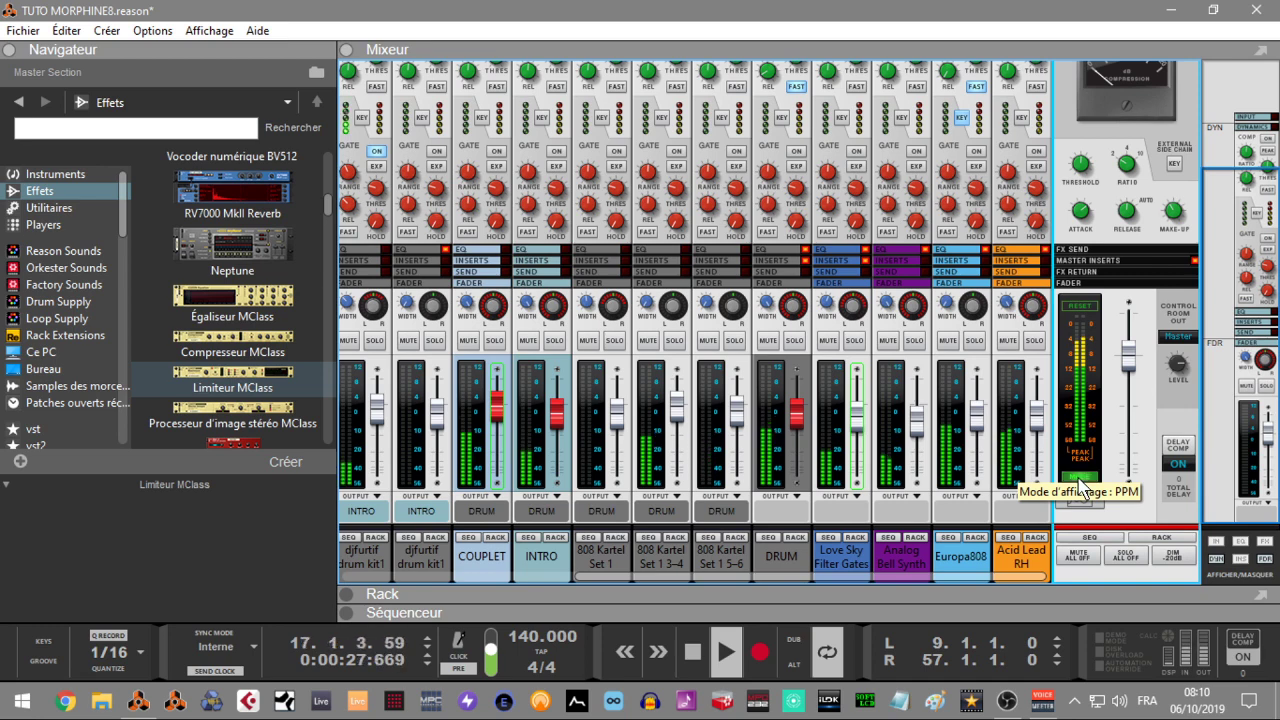
left_click(1080, 478)
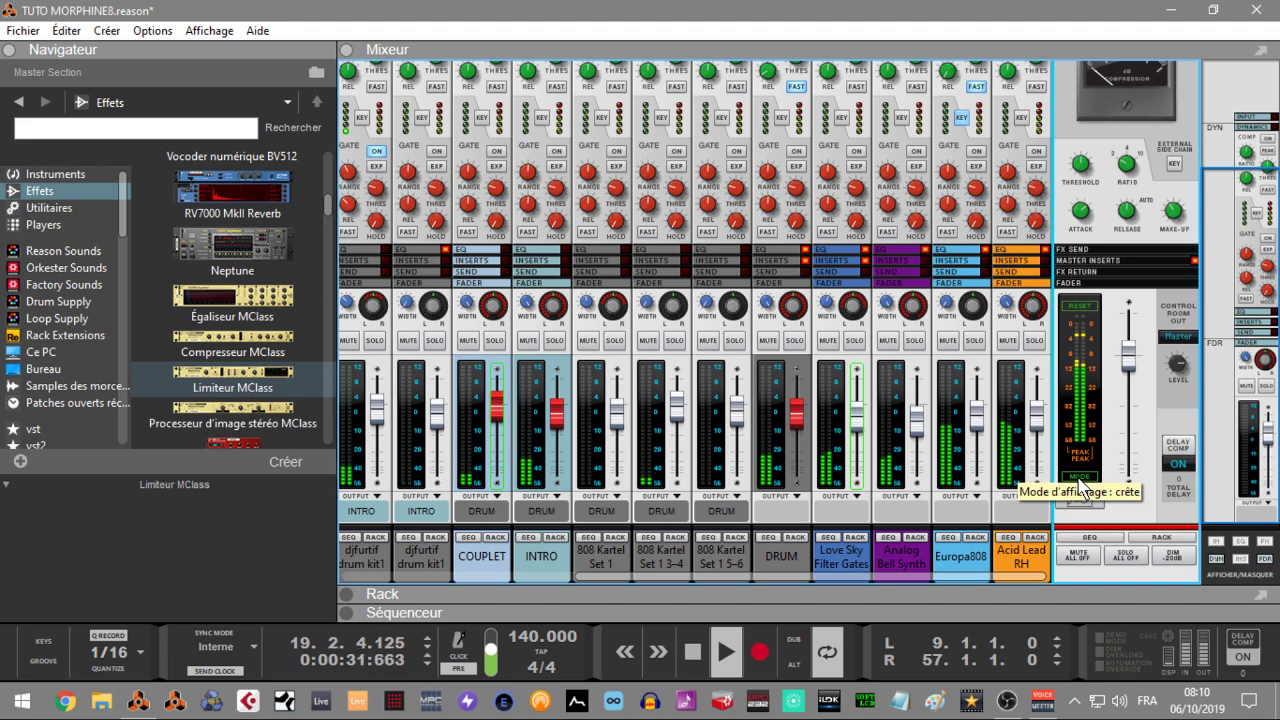
key("space")
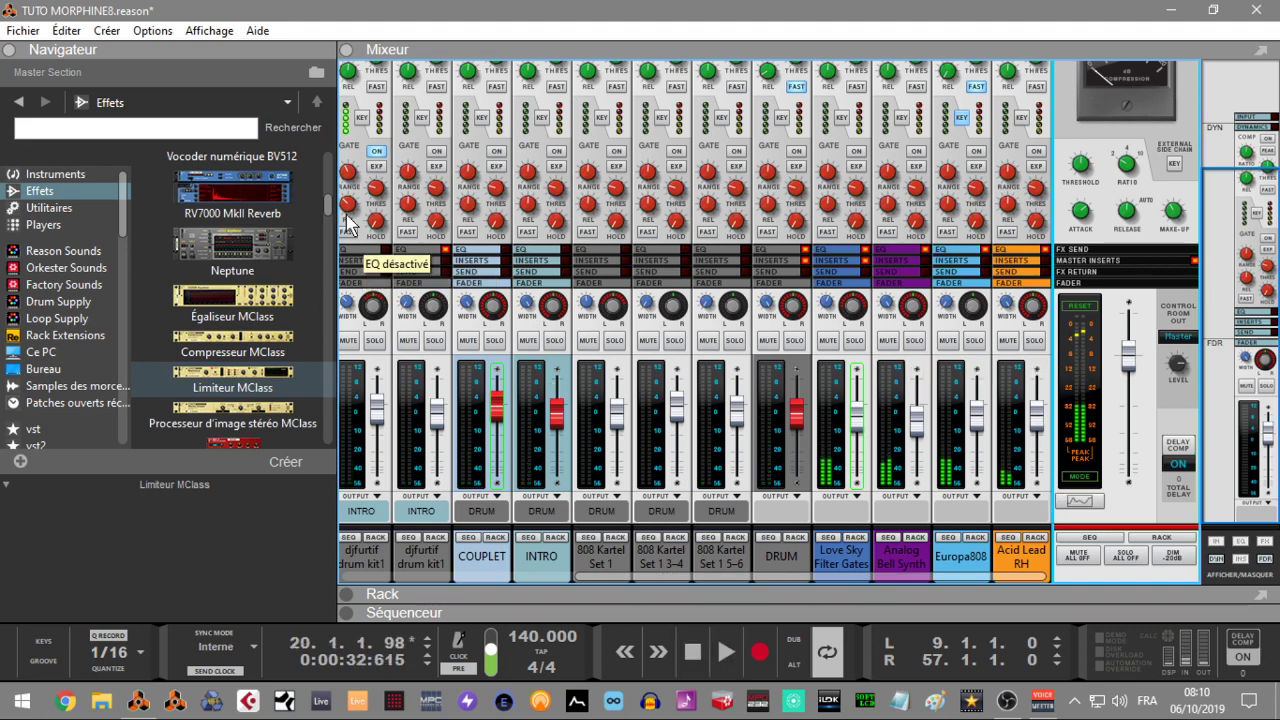
scroll(305, 204, "down", 10)
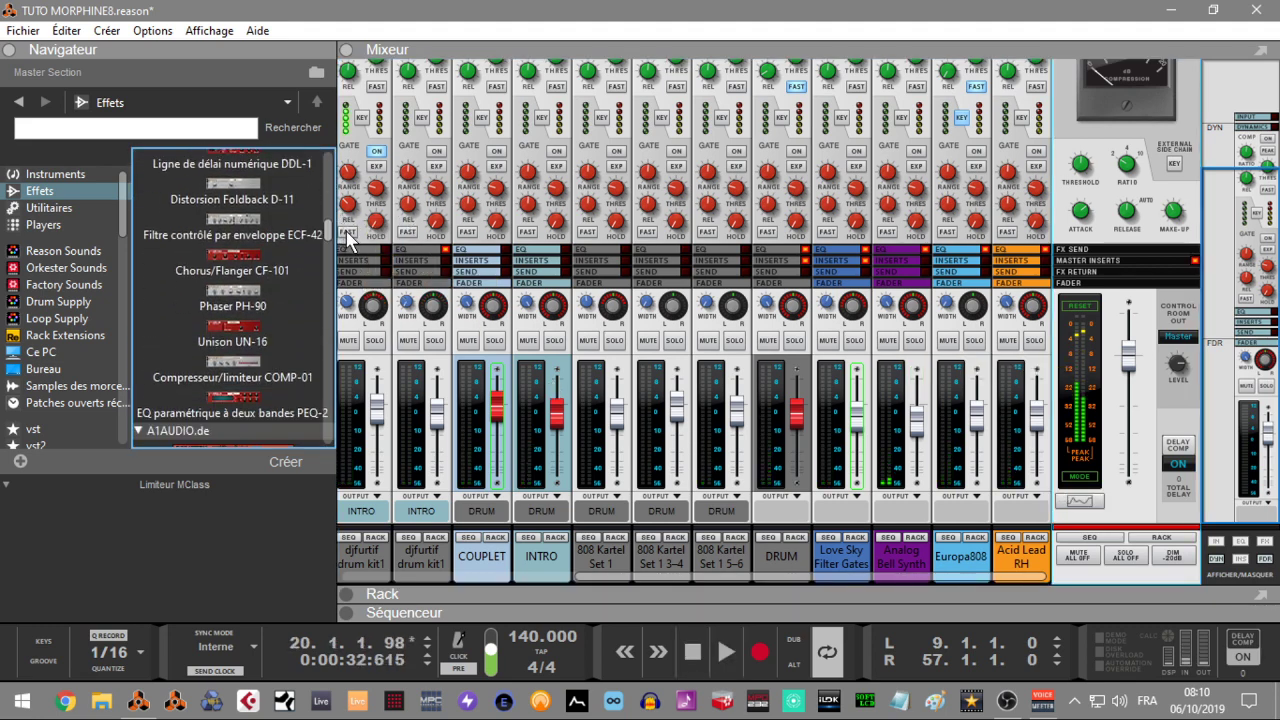
left_click(55, 211)
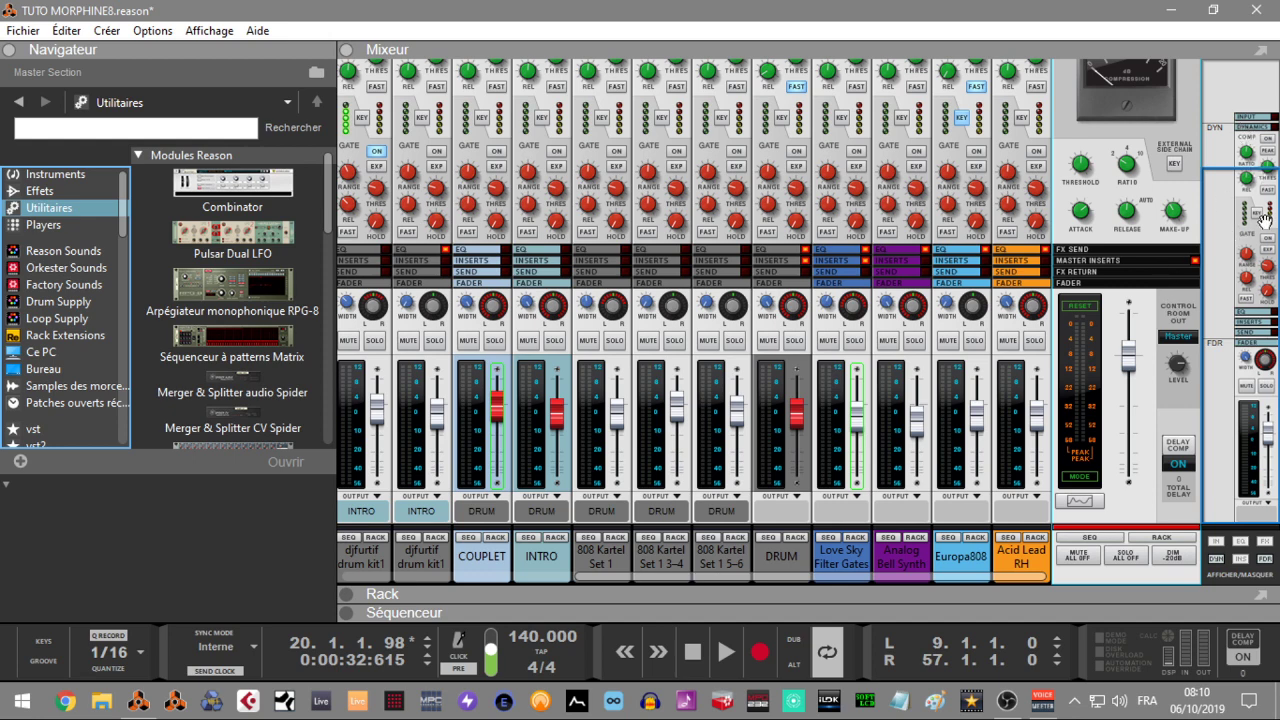
scroll(1247, 262, "up", 3)
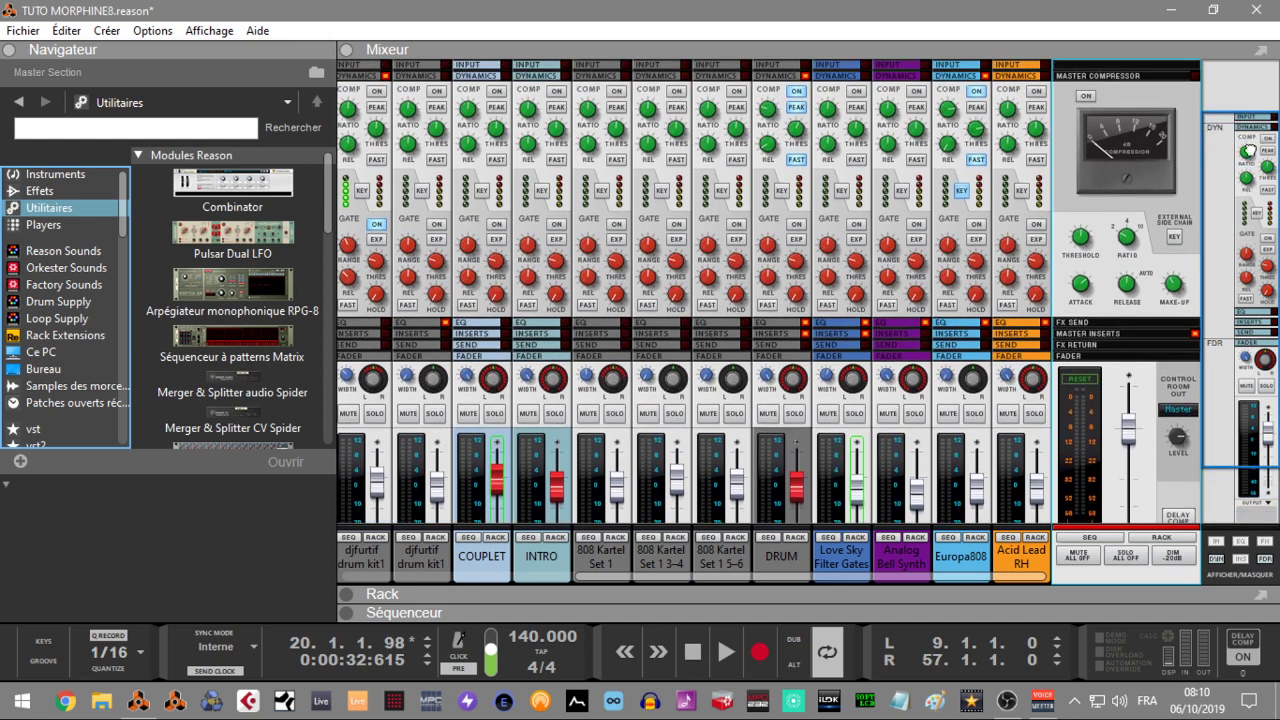
scroll(1250, 135, "down", 3)
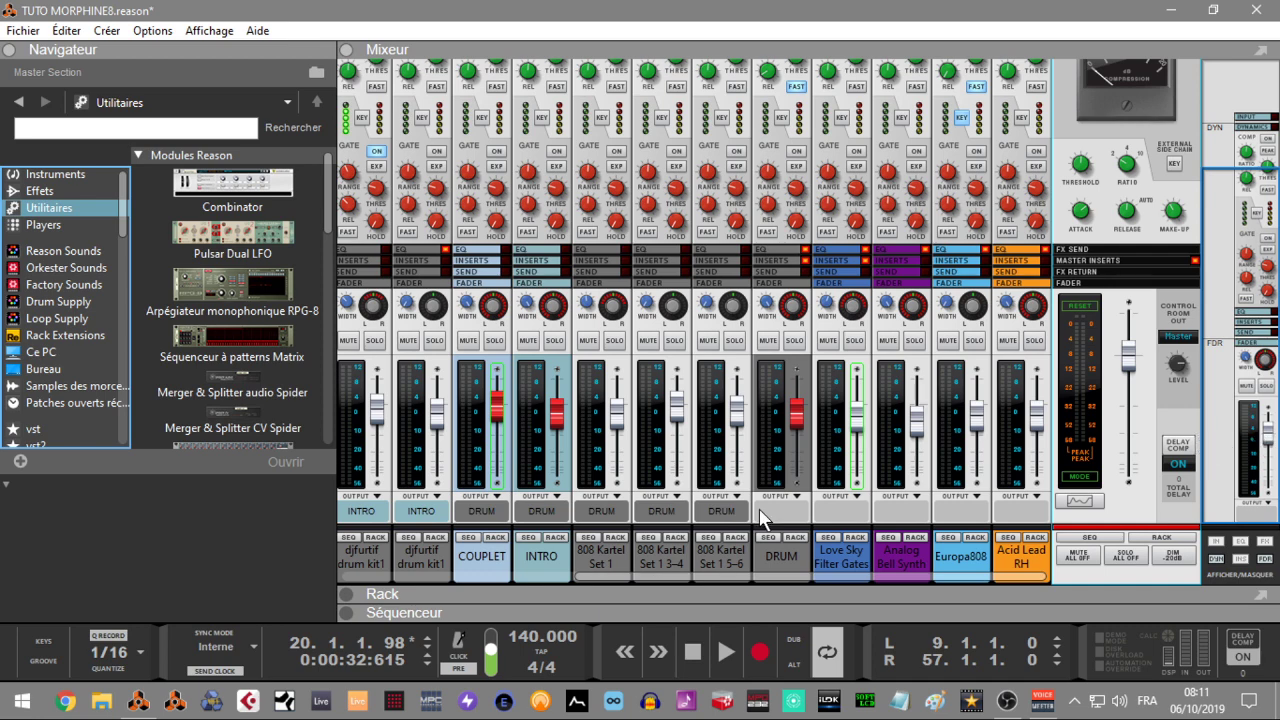
- Show the rack alongside the mixer and look over the channel strips and the Master Section's insert effects
left_click(346, 594)
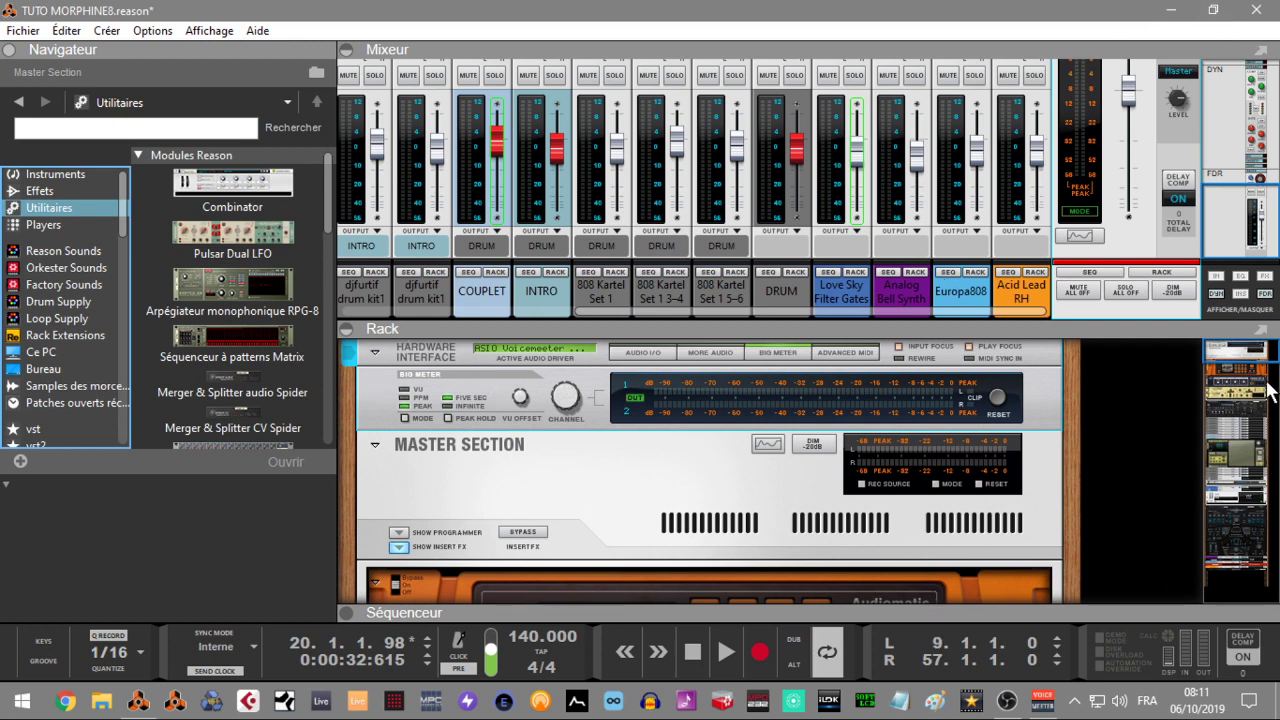
mouse_move(1230, 351)
left_mouse_down()
mouse_move(1234, 402)
mouse_move(1238, 349)
left_mouse_up()
left_click_drag(1222, 229, 1218, 131)
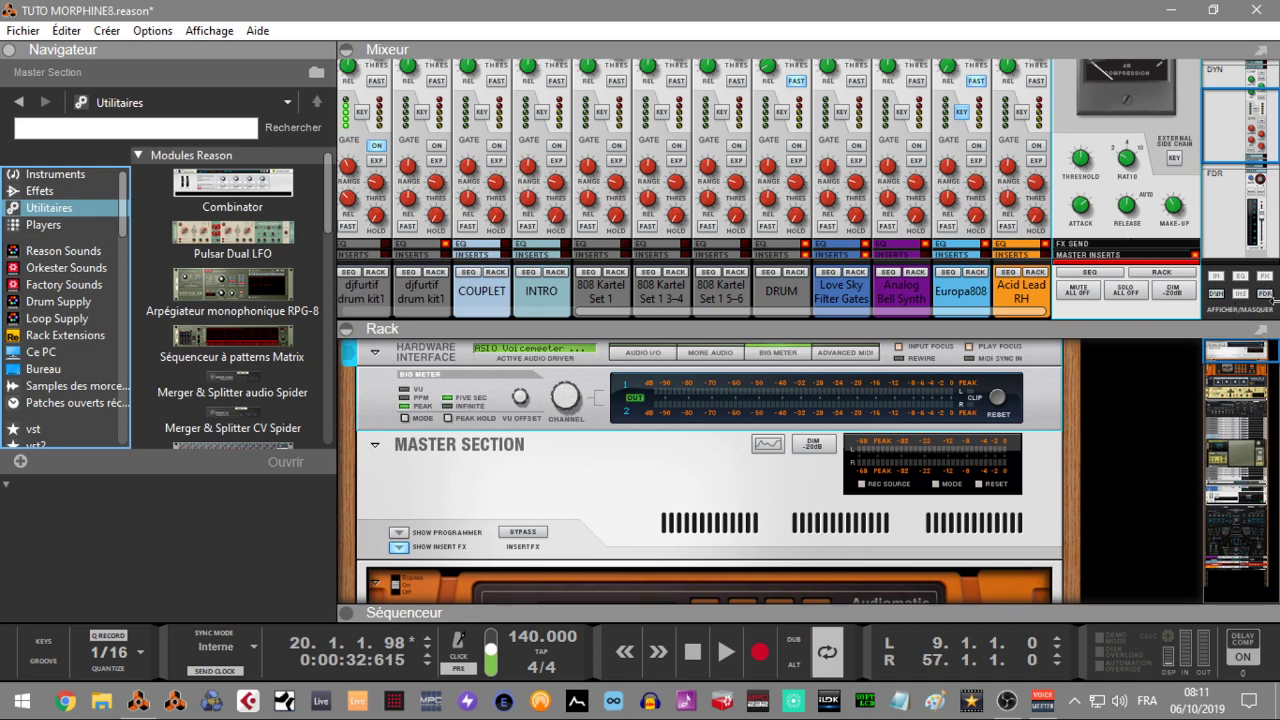
left_click_drag(1240, 131, 1248, 237)
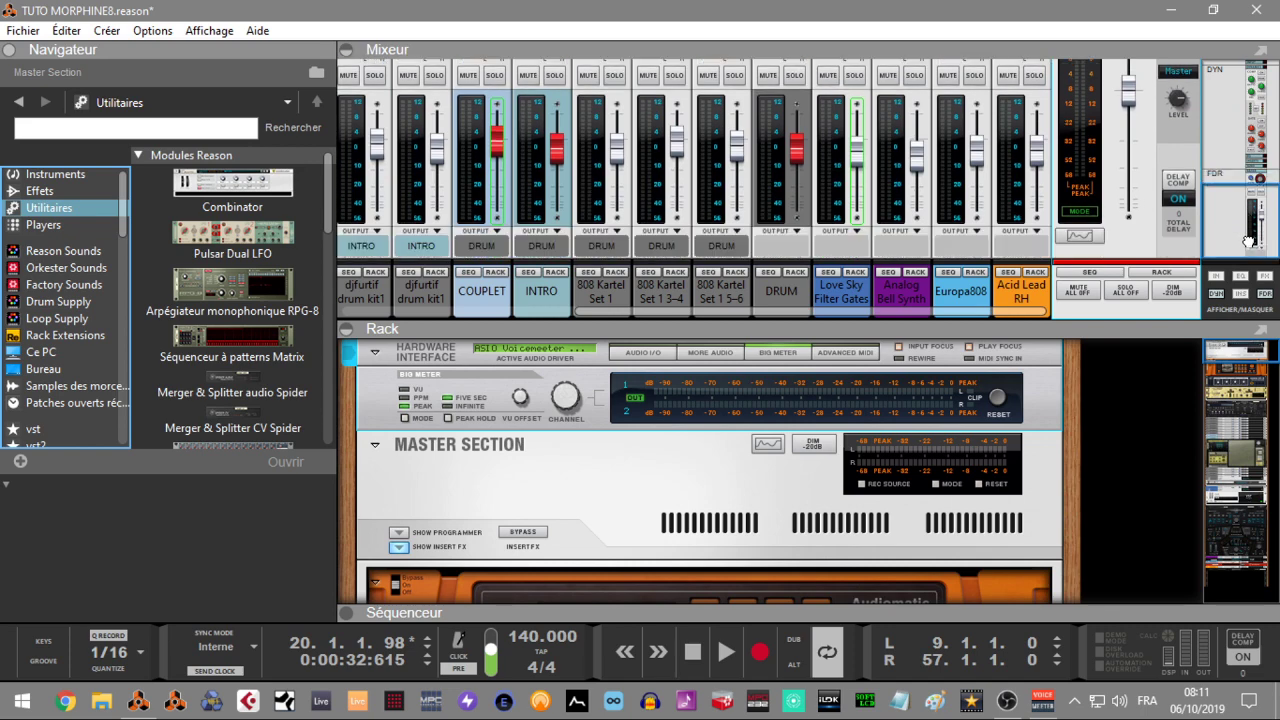
left_click_drag(1245, 355, 1246, 383)
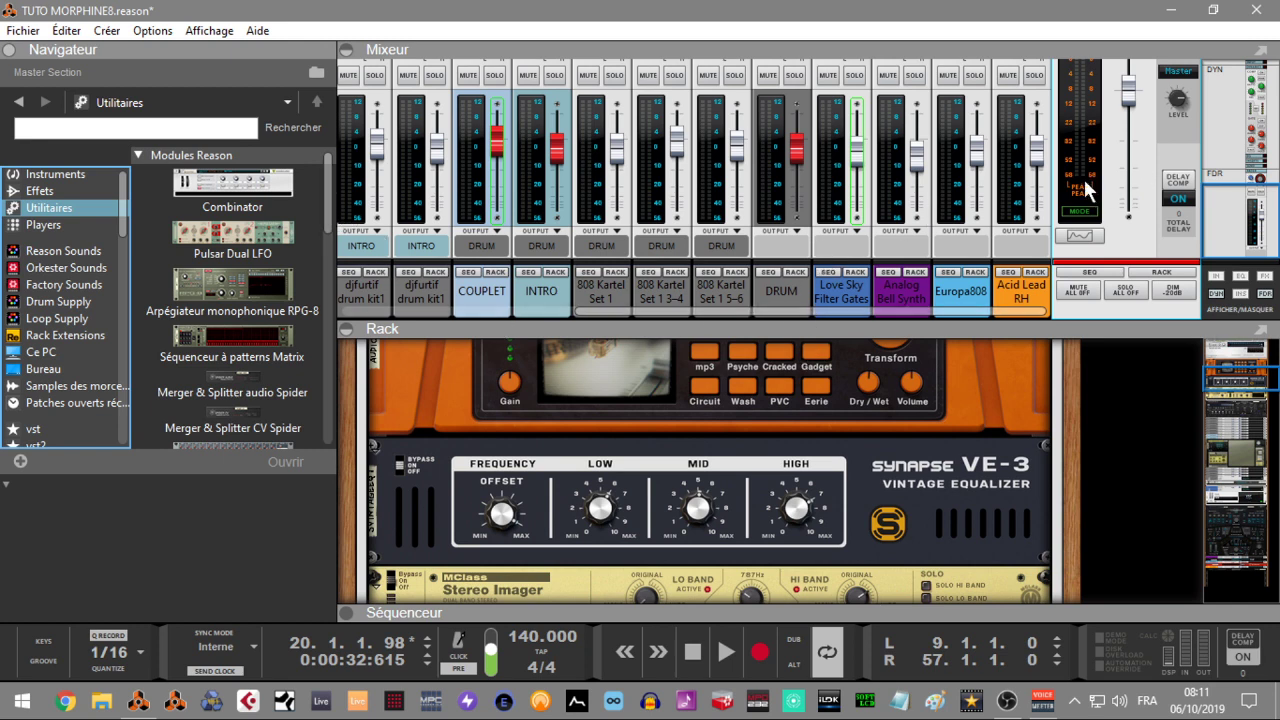
- Switch on the Master Compressor in the mixer's master strip
left_click_drag(1237, 231, 1212, 115)
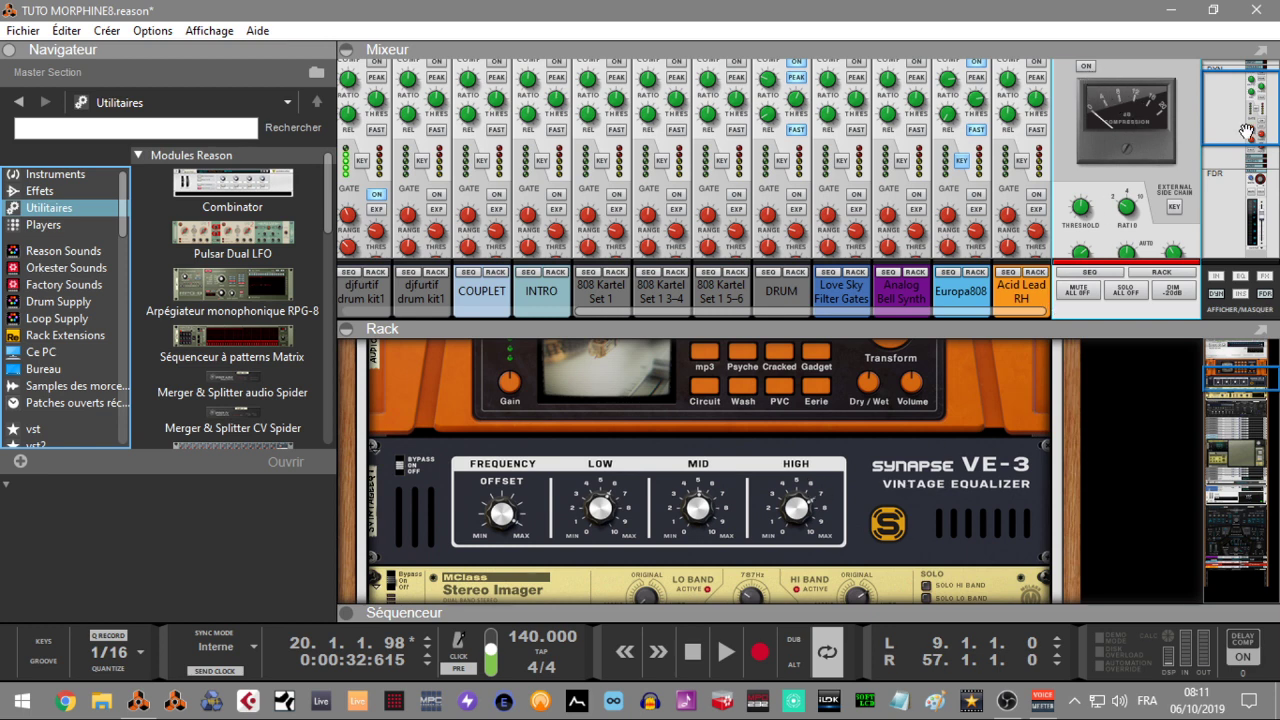
scroll(1085, 100, "up", 1)
left_click(1086, 99)
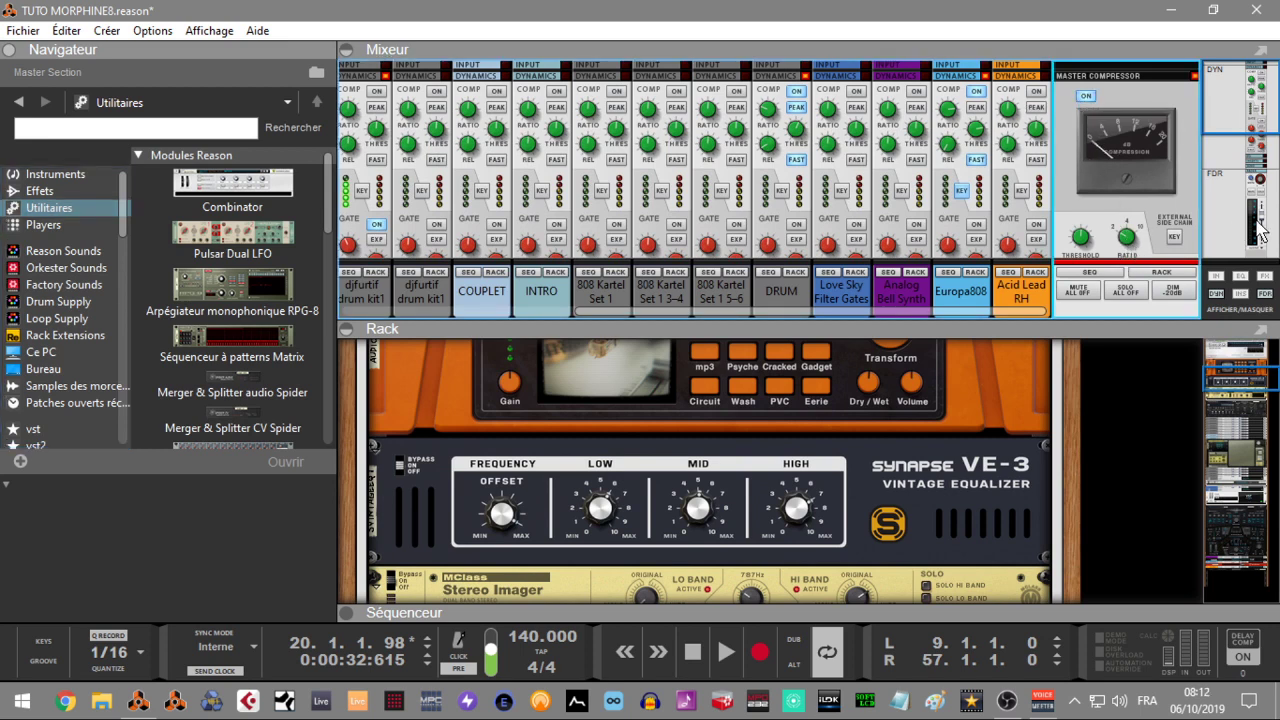
left_click(1086, 97)
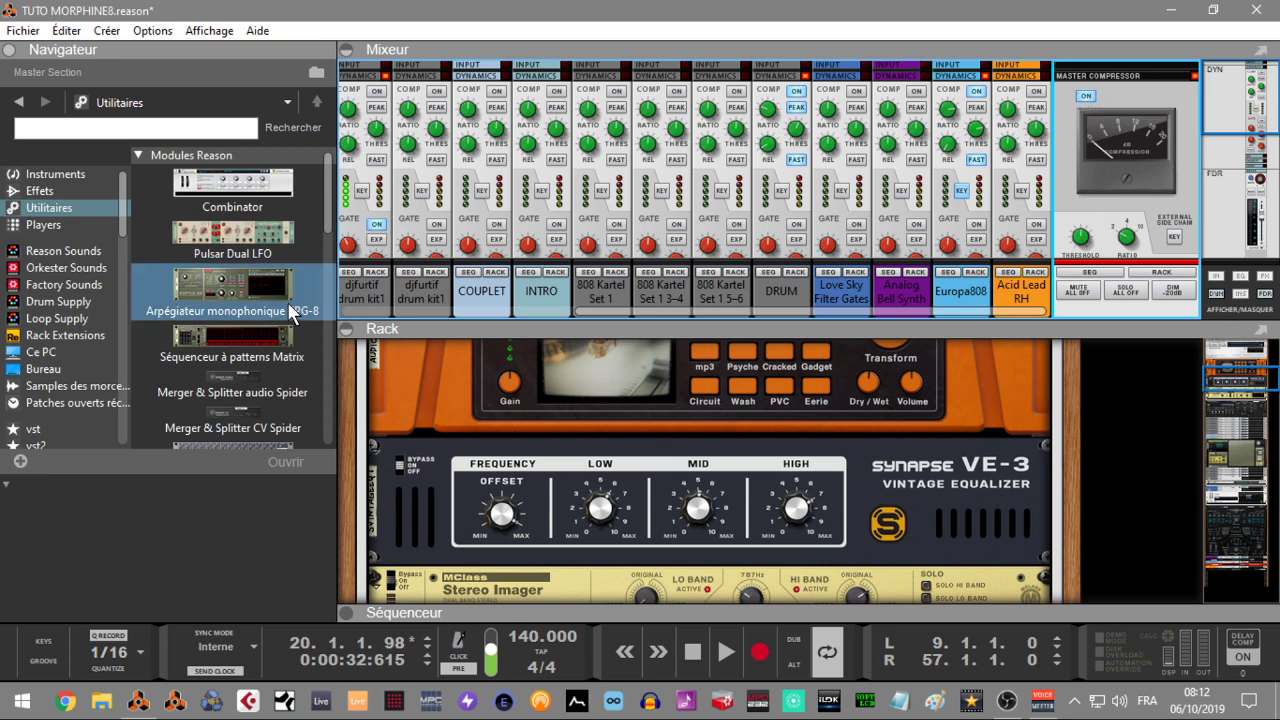
scroll(330, 232, "down", 1)
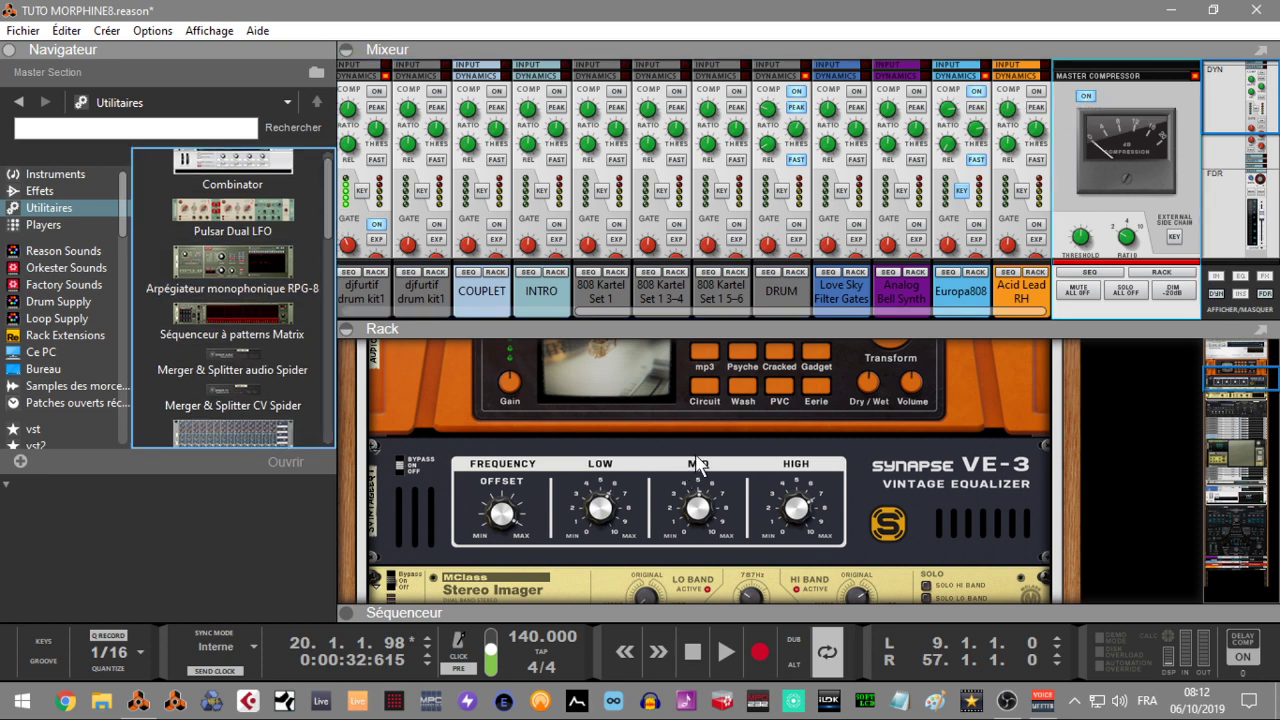
- Give the mixer the full view without the rack and browser, and examine the channel strips from dynamics down to faders and outputs
left_click_drag(1222, 96, 1224, 106)
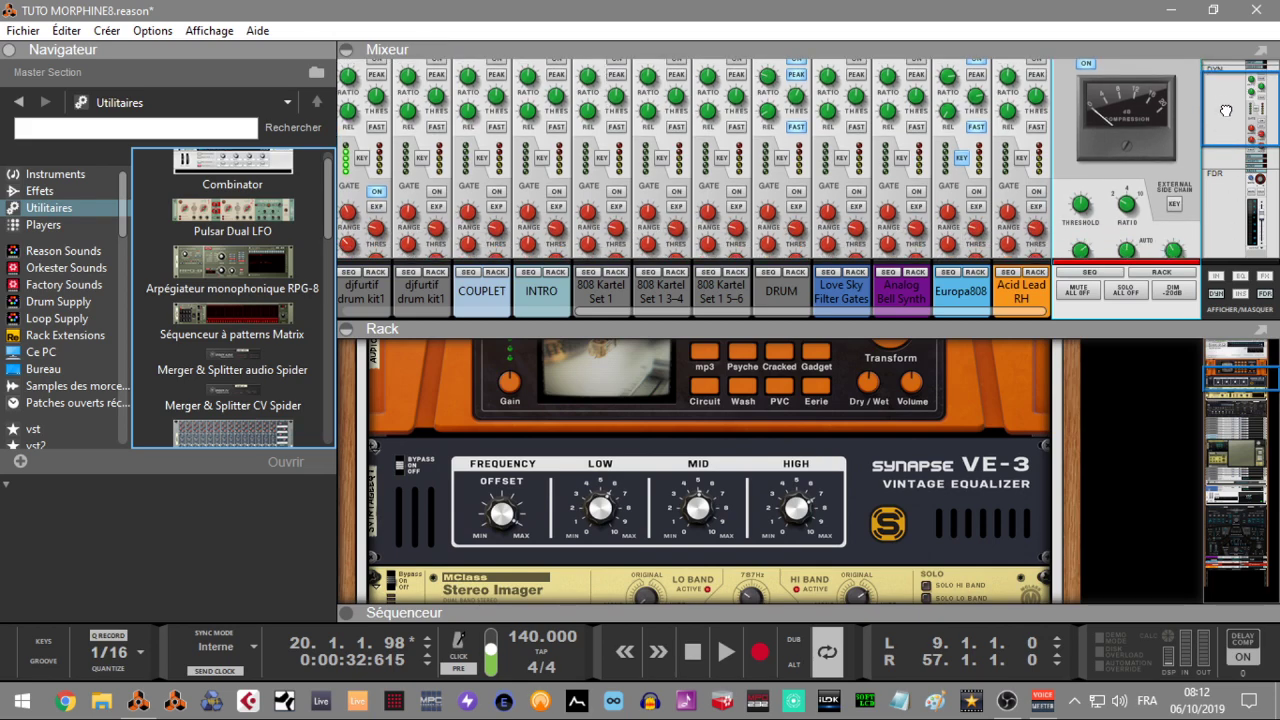
left_click_drag(1224, 106, 1275, 222)
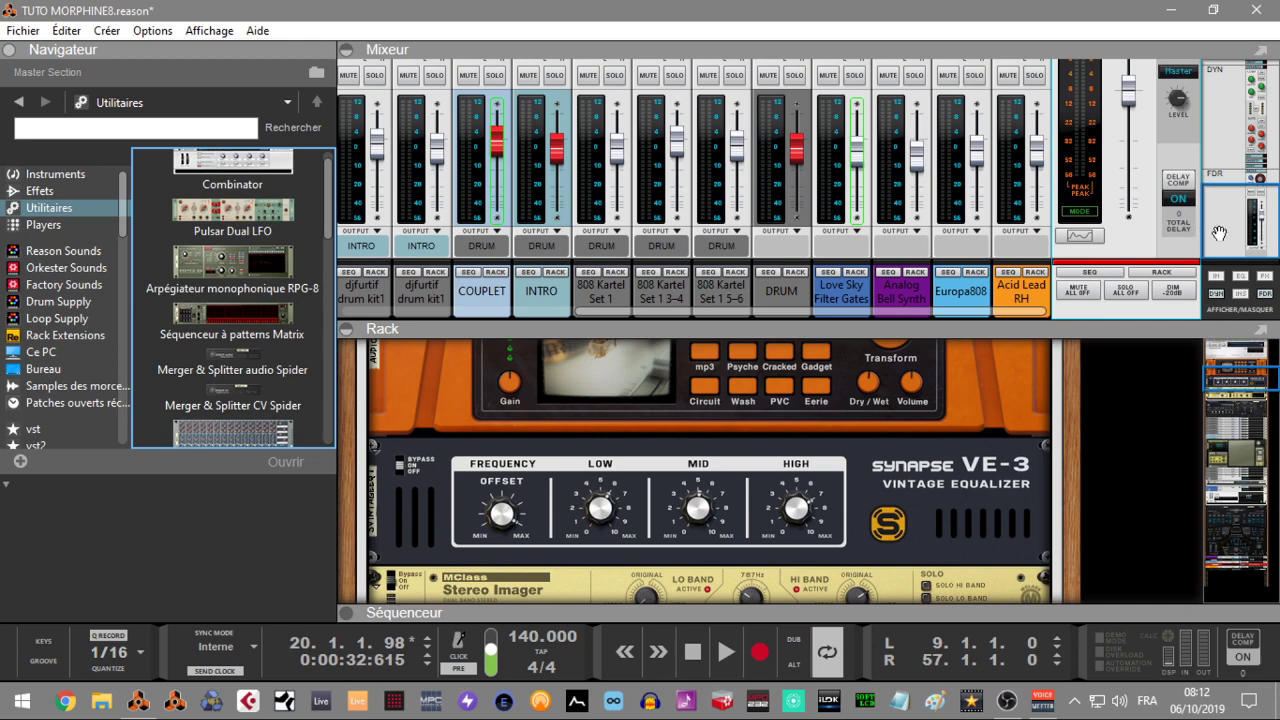
left_click_drag(1219, 232, 1203, 92)
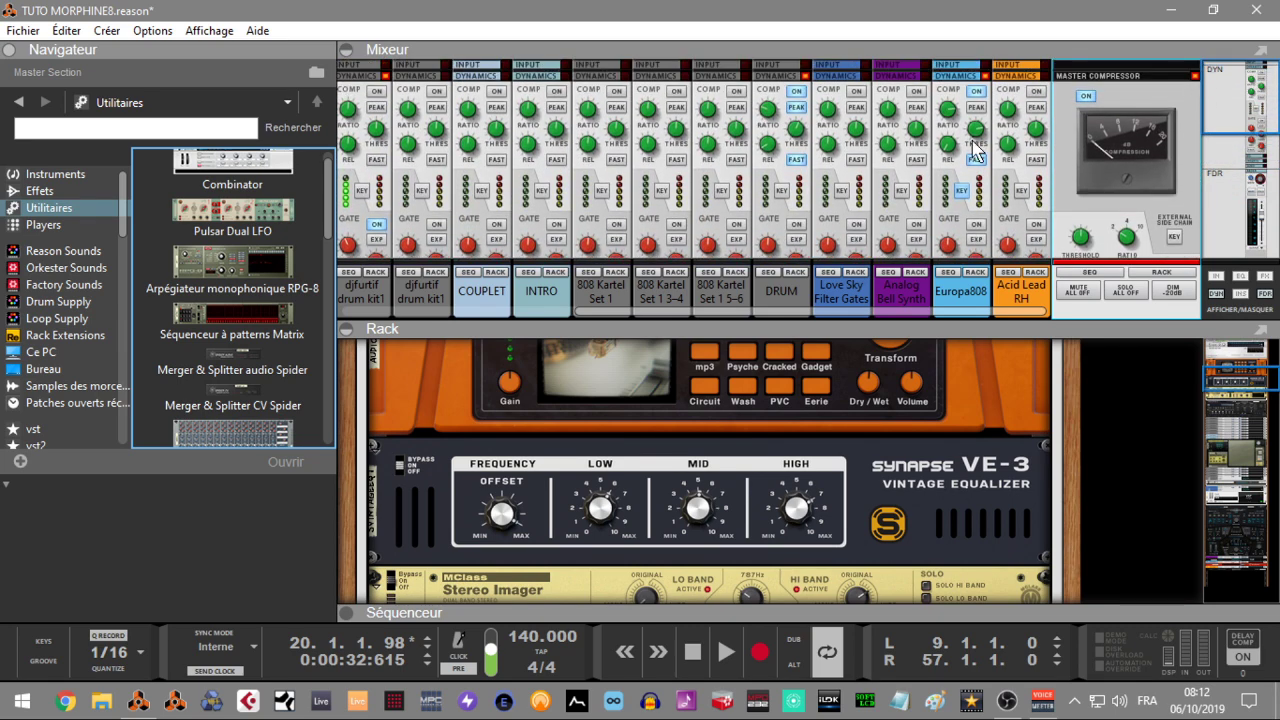
left_click(348, 332)
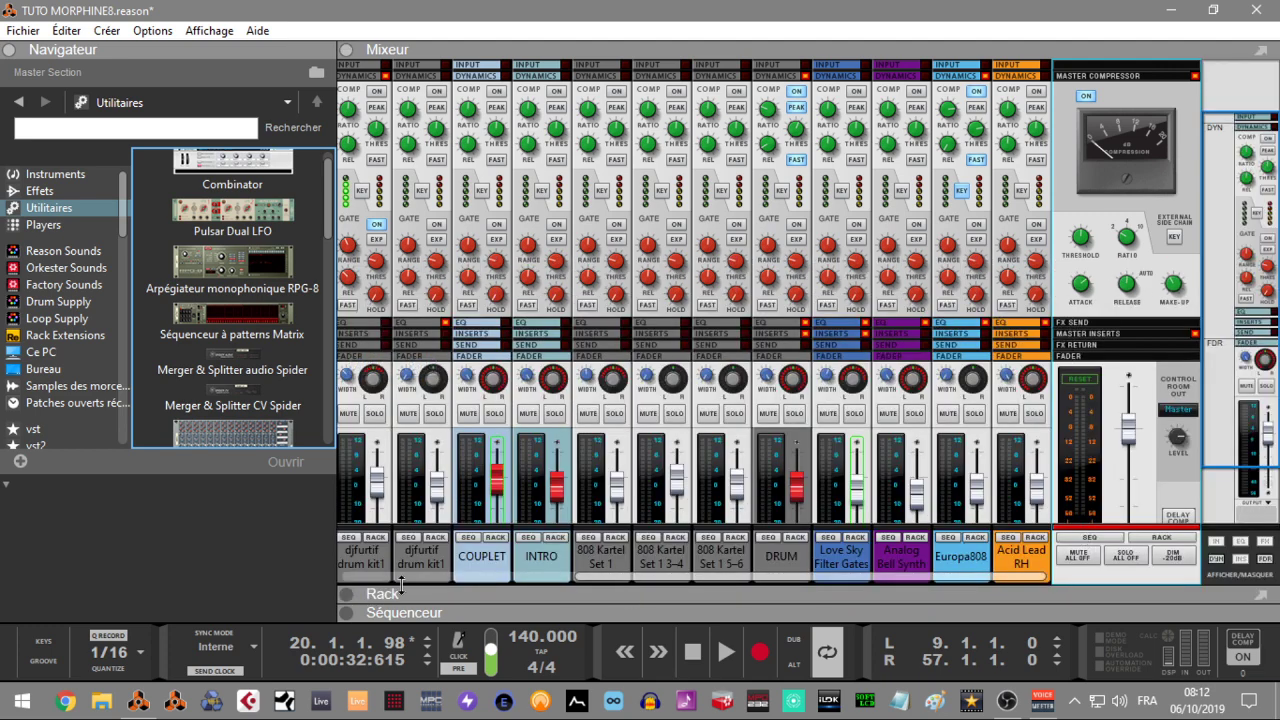
left_click(9, 49)
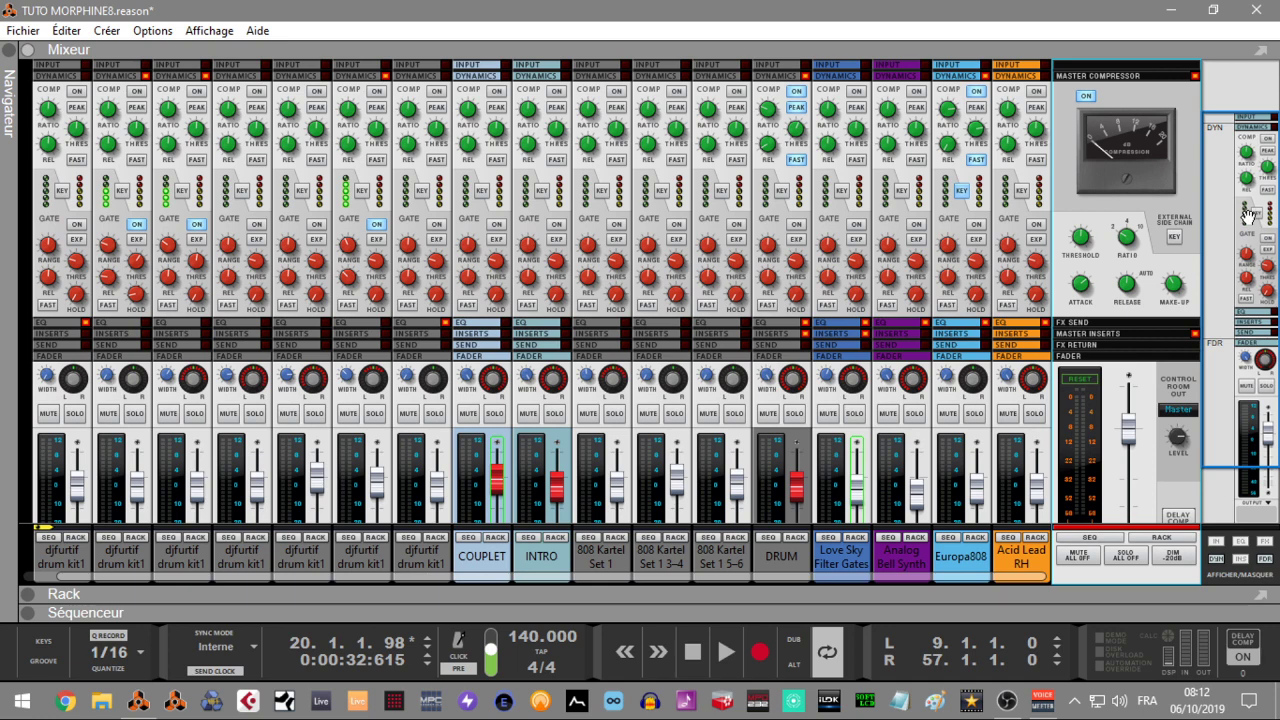
scroll(1248, 215, "down", 3)
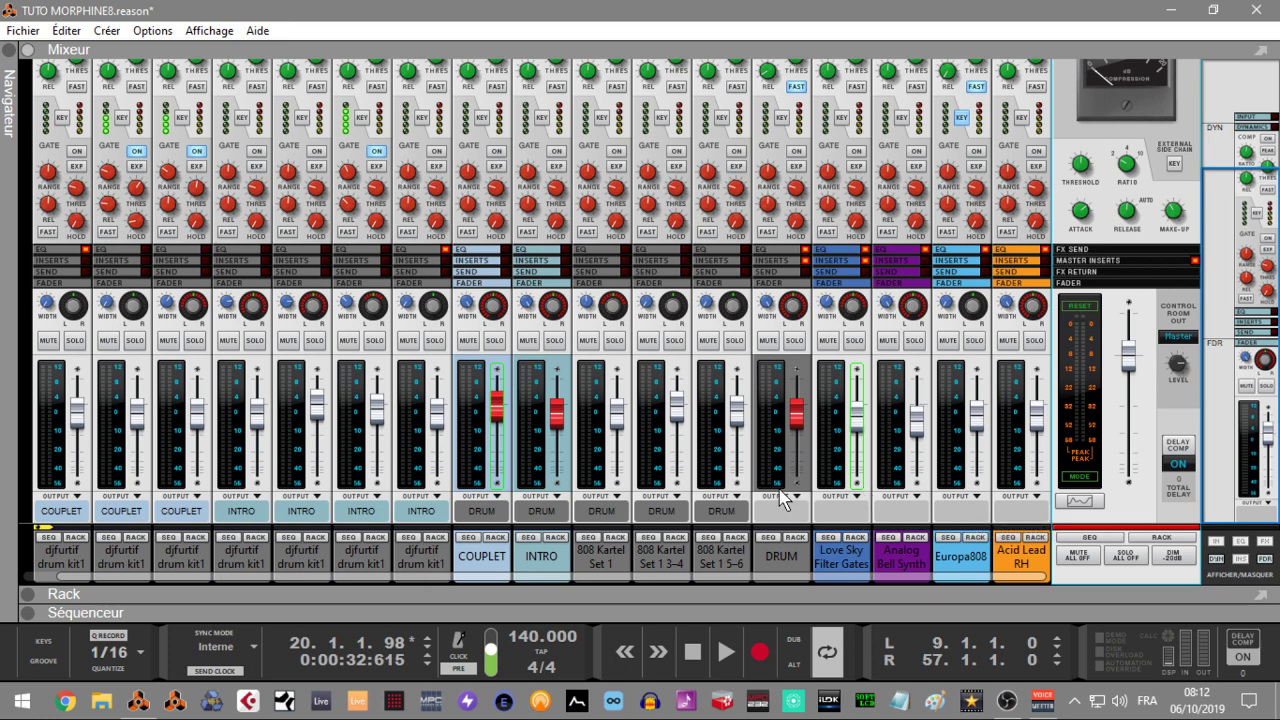
left_click_drag(1238, 340, 1238, 323)
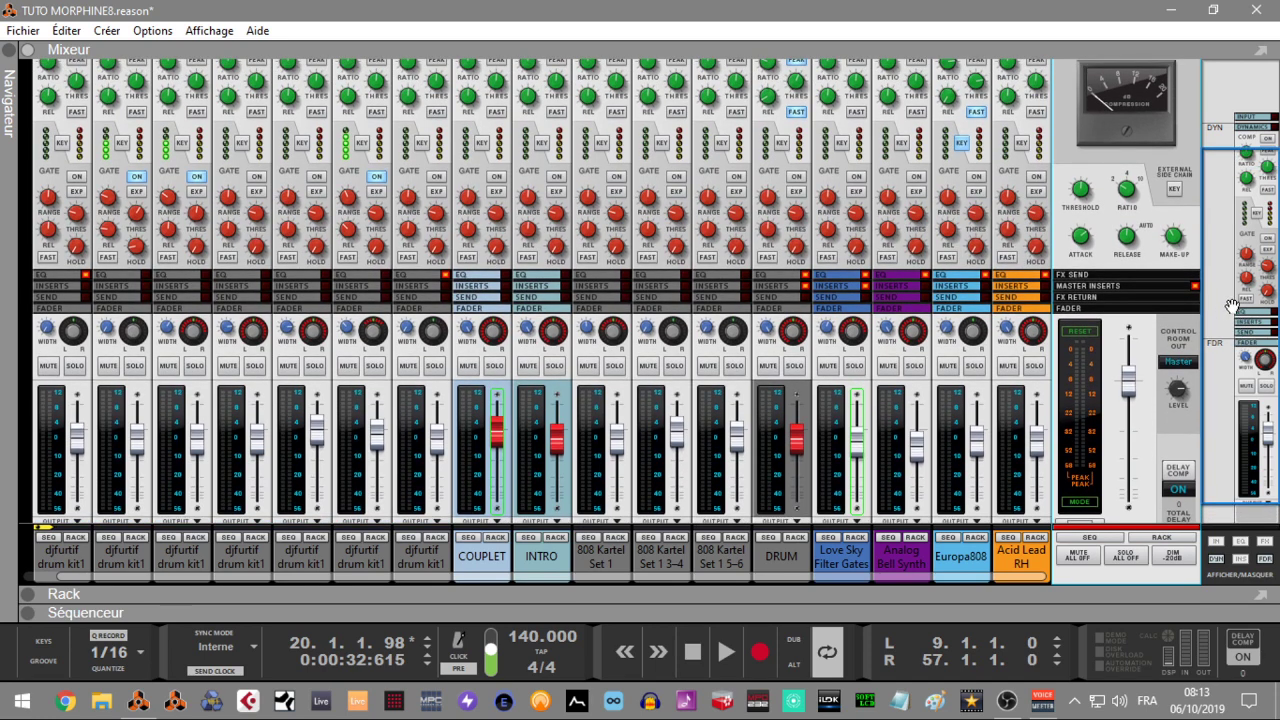
- Show only the rack, bring back the browser, and list the Reason effect devices from The Echo to Softube Bass Amp
left_click(29, 51)
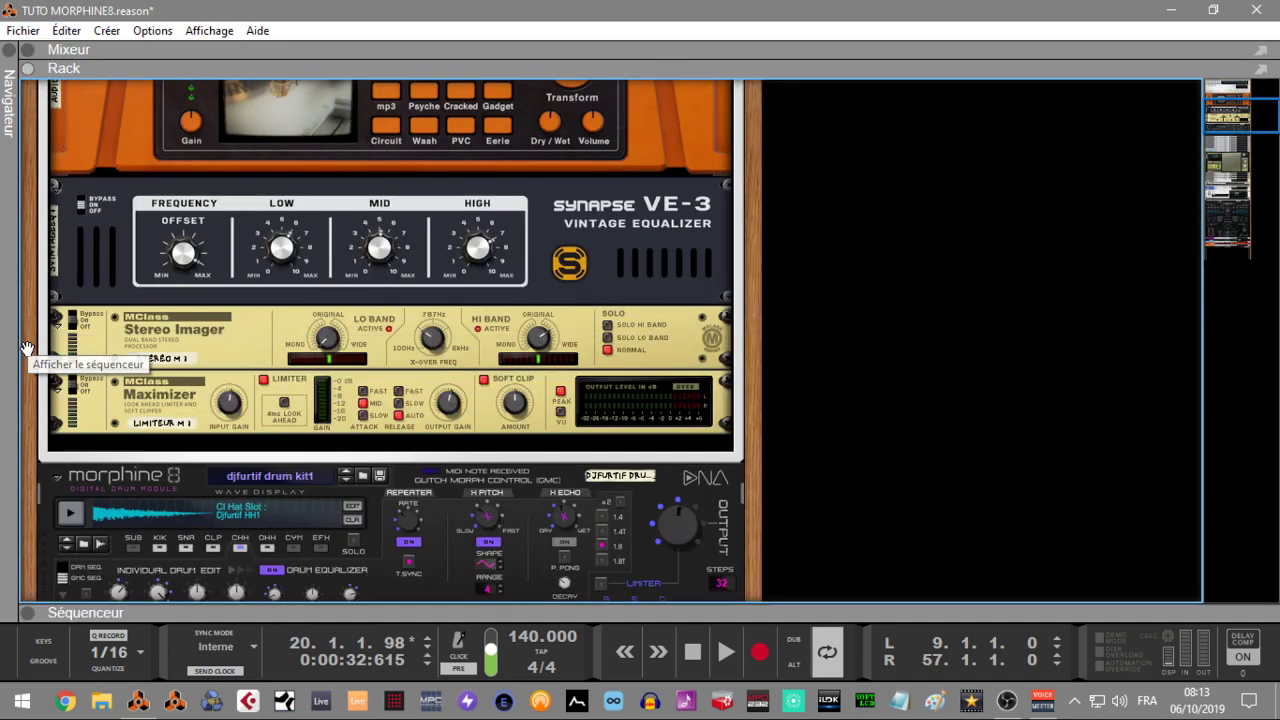
left_click(28, 348)
mouse_move(1242, 100)
left_mouse_down()
mouse_move(1232, 130)
mouse_move(1223, 115)
left_mouse_up()
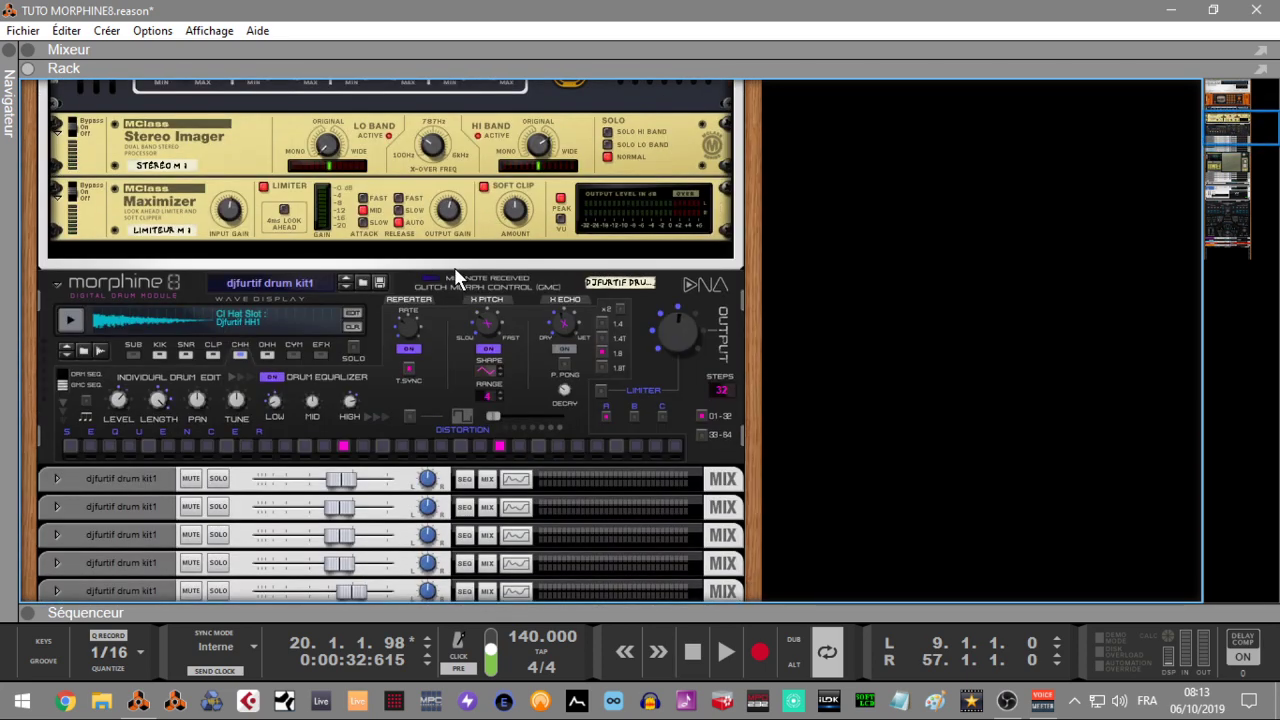
left_click(12, 55)
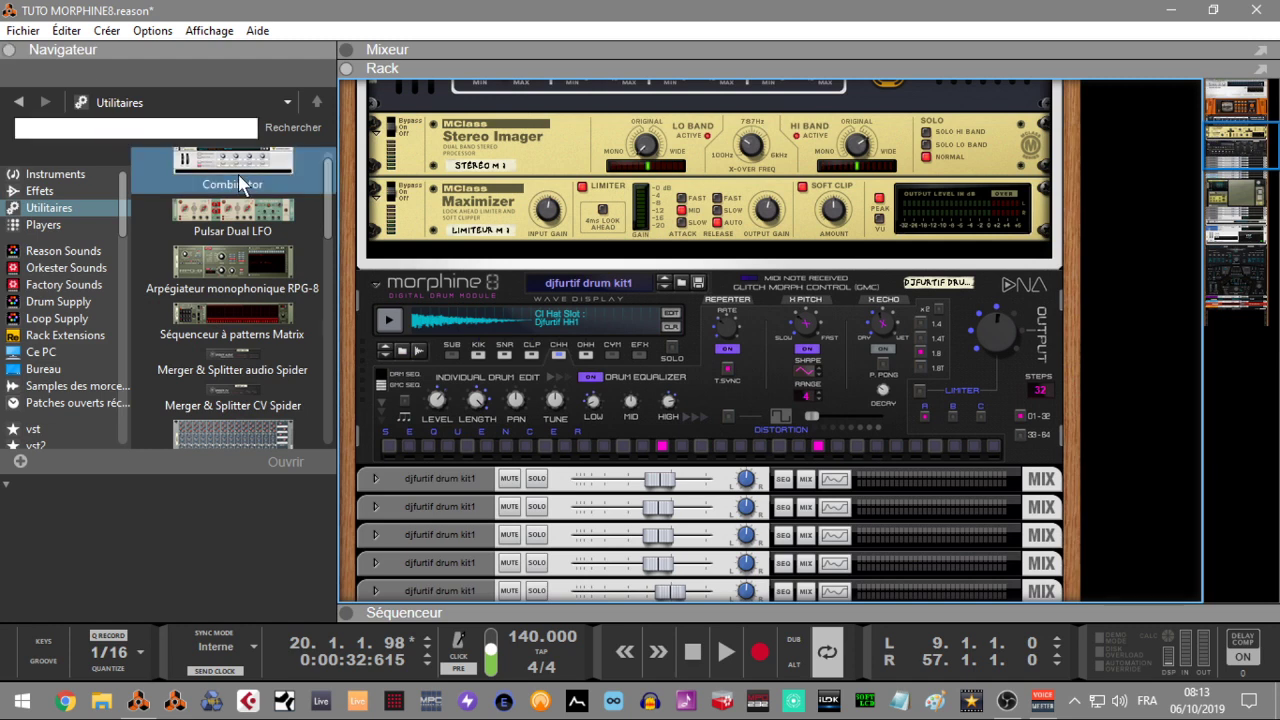
left_click(63, 176)
left_click_drag(329, 160, 323, 123)
left_click(40, 190)
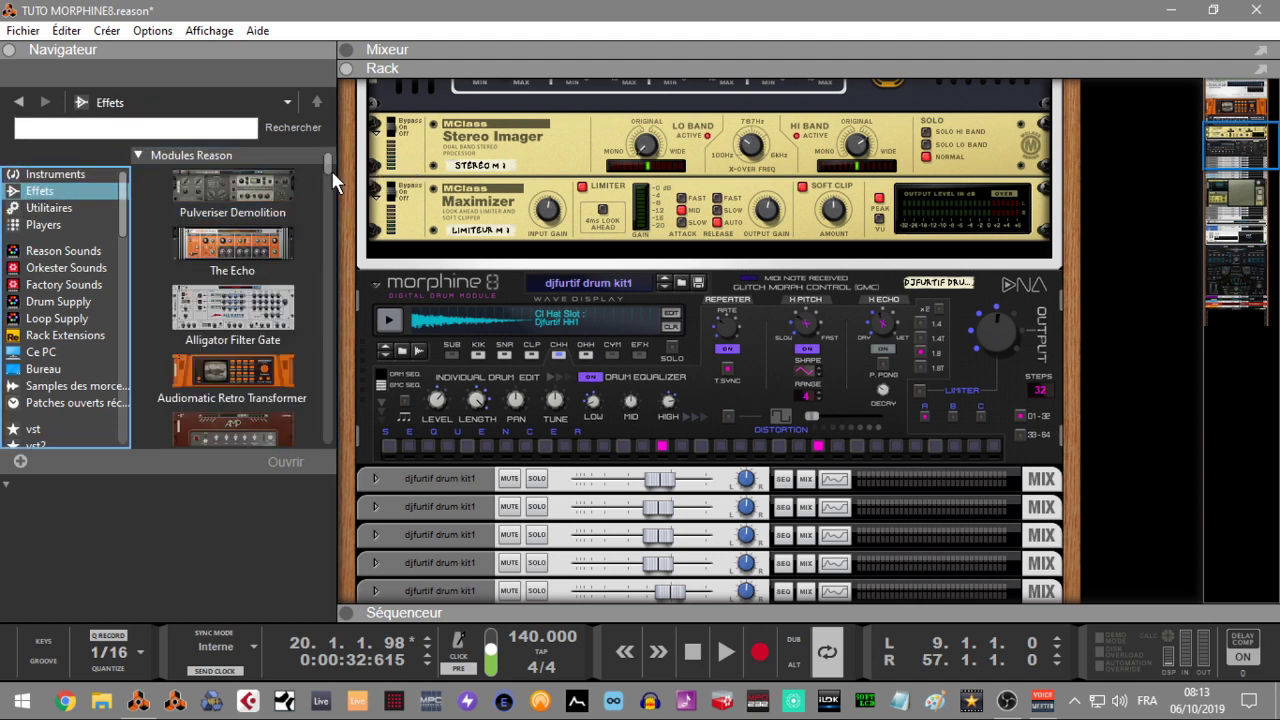
left_click_drag(327, 169, 330, 177)
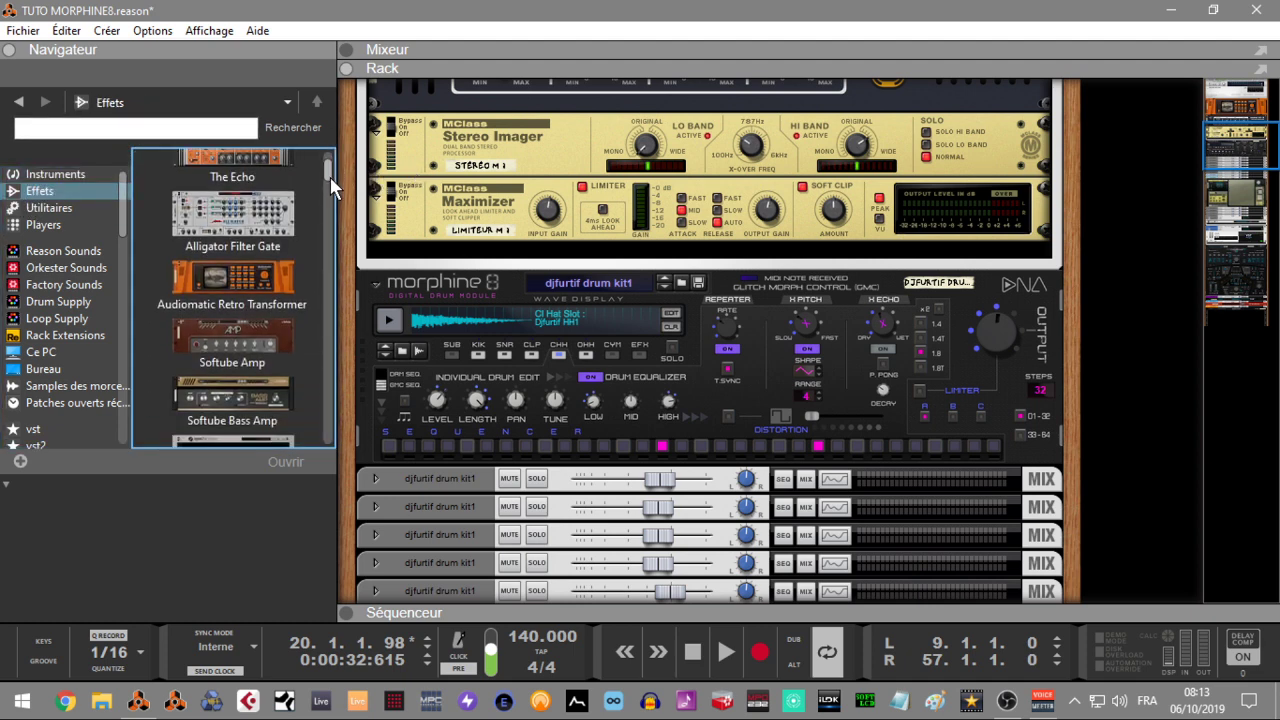
- Delete the Audiomatic from the Master Section's insert effects
left_click_drag(1226, 137, 1226, 112)
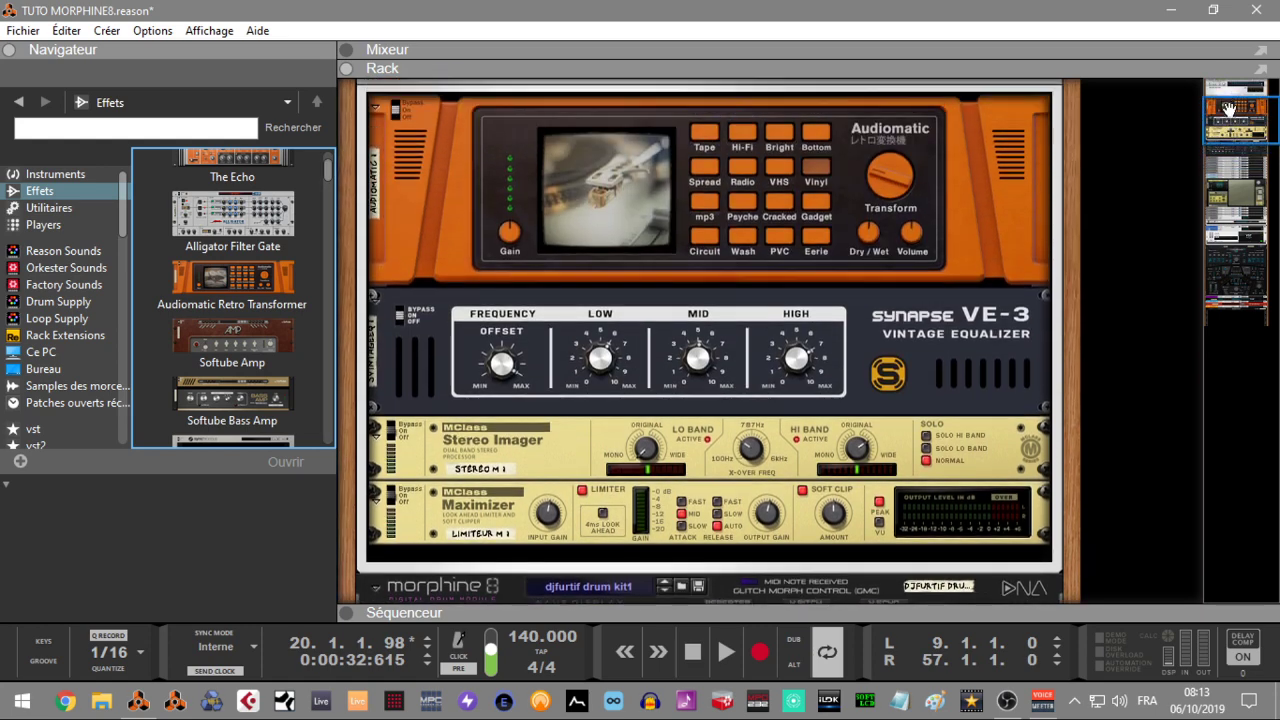
left_click(1032, 173)
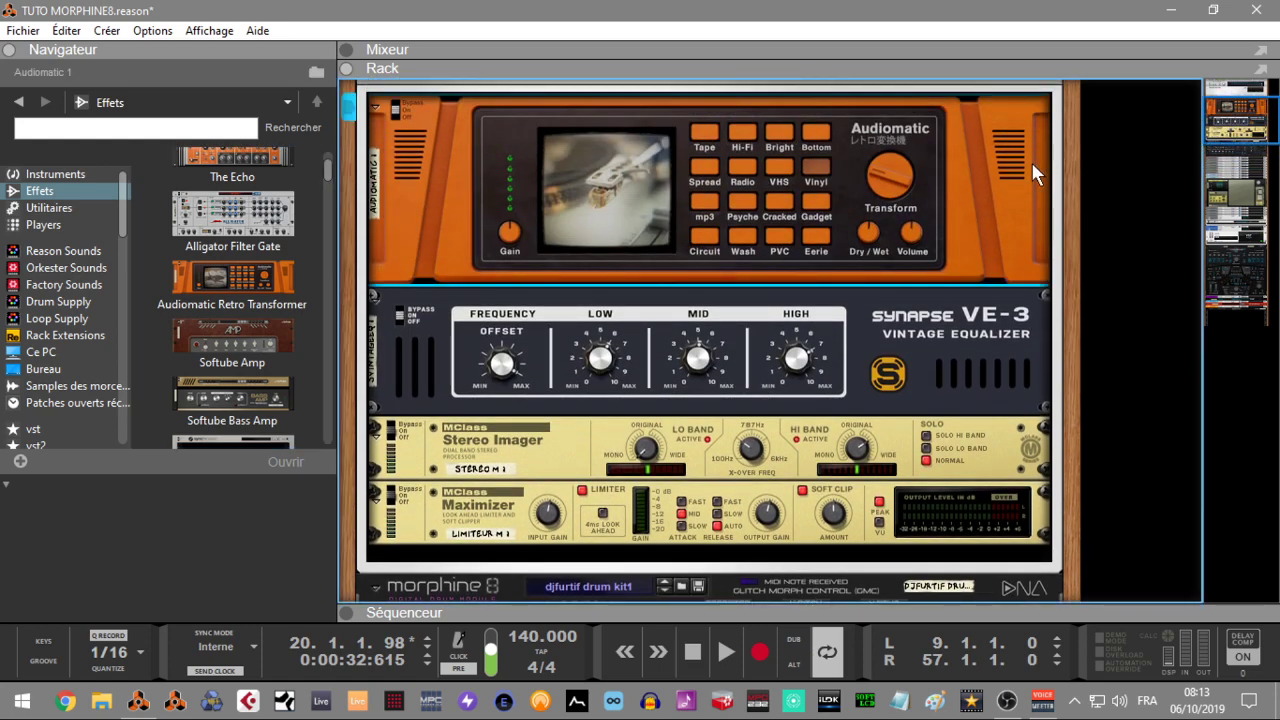
key("Delete")
left_click(600, 386)
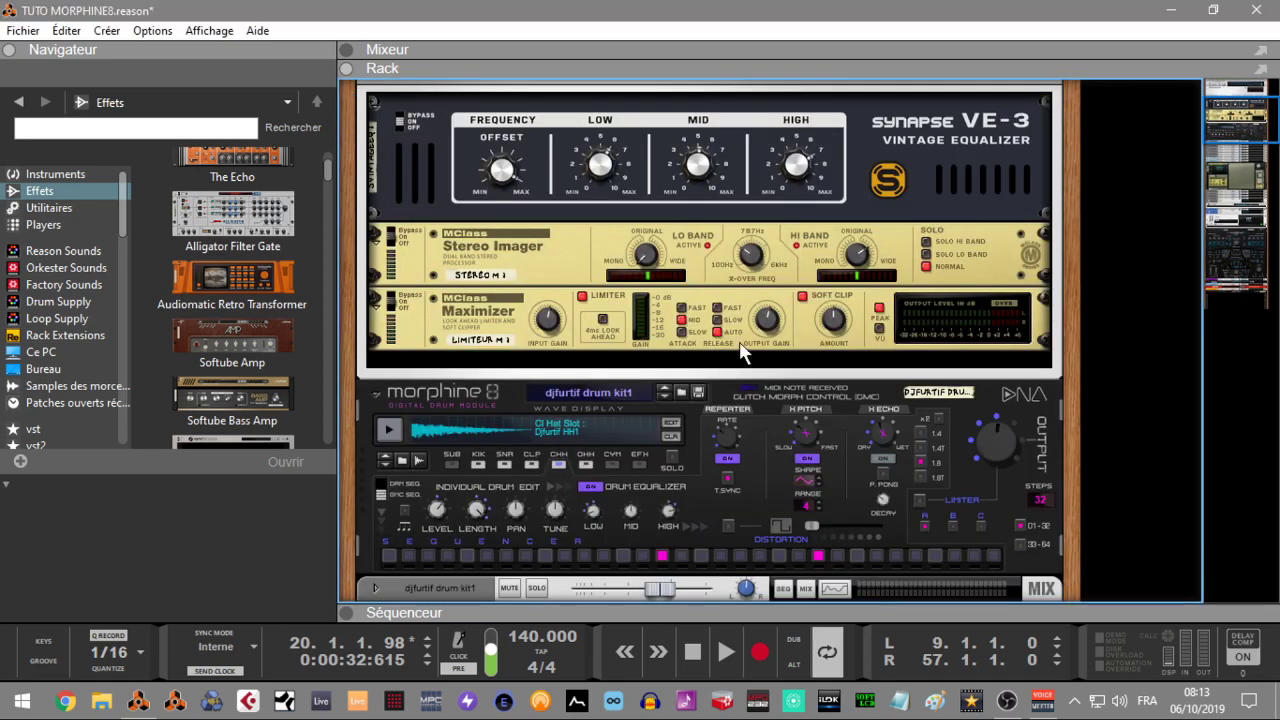
- Add an Audiomatic Retro Transformer and an RV7000 MkII Reverb below the Master Section's inserts as send effects
left_click_drag(1204, 118, 1206, 130)
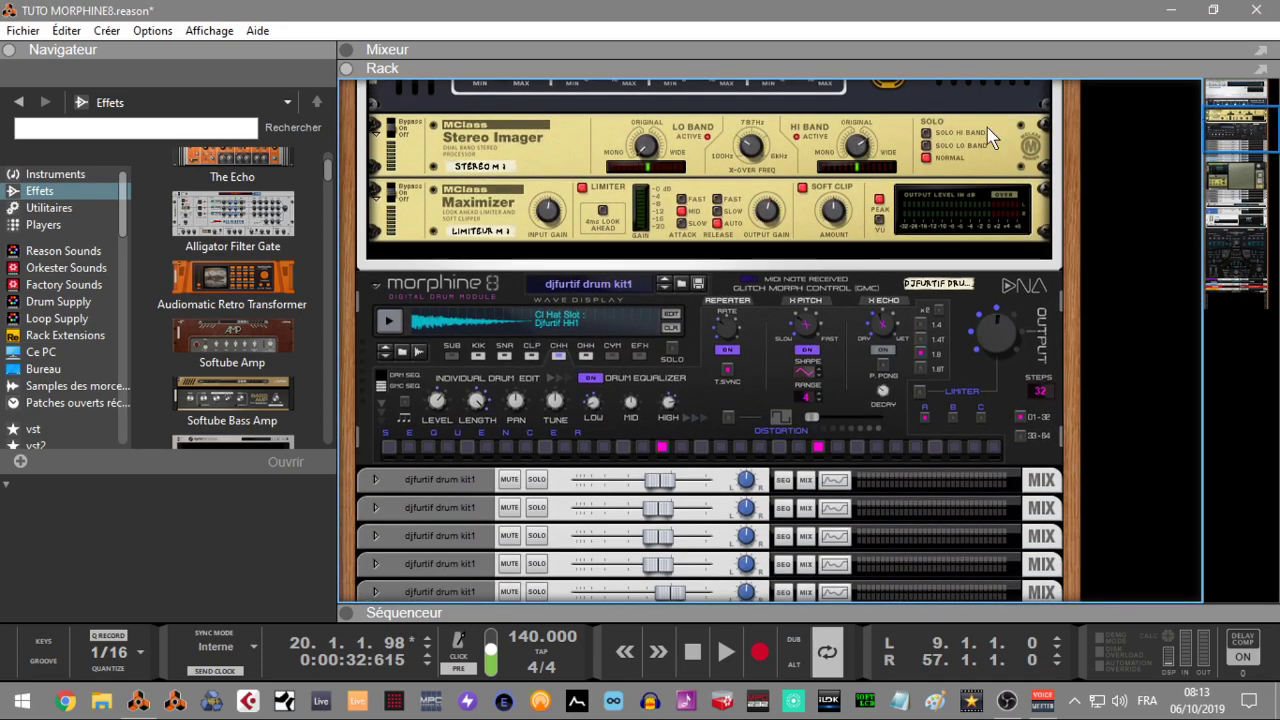
mouse_move(310, 282)
left_mouse_down()
mouse_move(552, 260)
mouse_move(646, 285)
left_mouse_up()
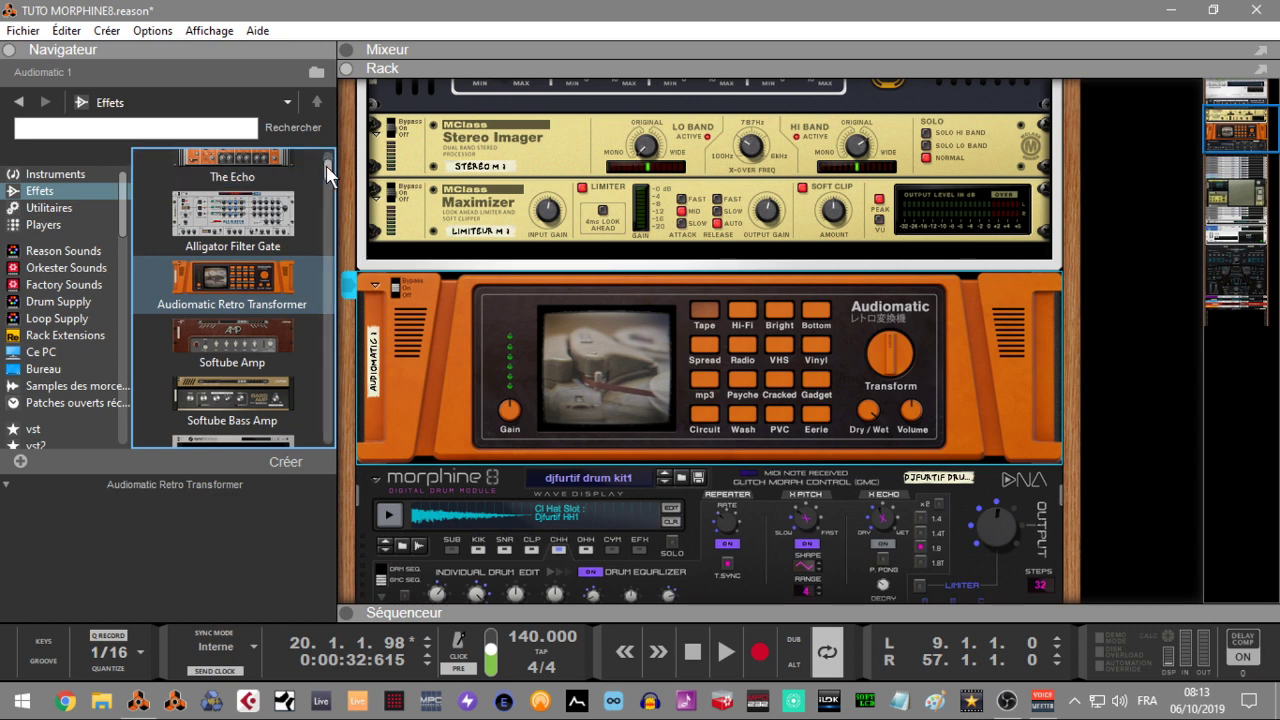
scroll(328, 170, "down", 2)
scroll(331, 178, "down", 5)
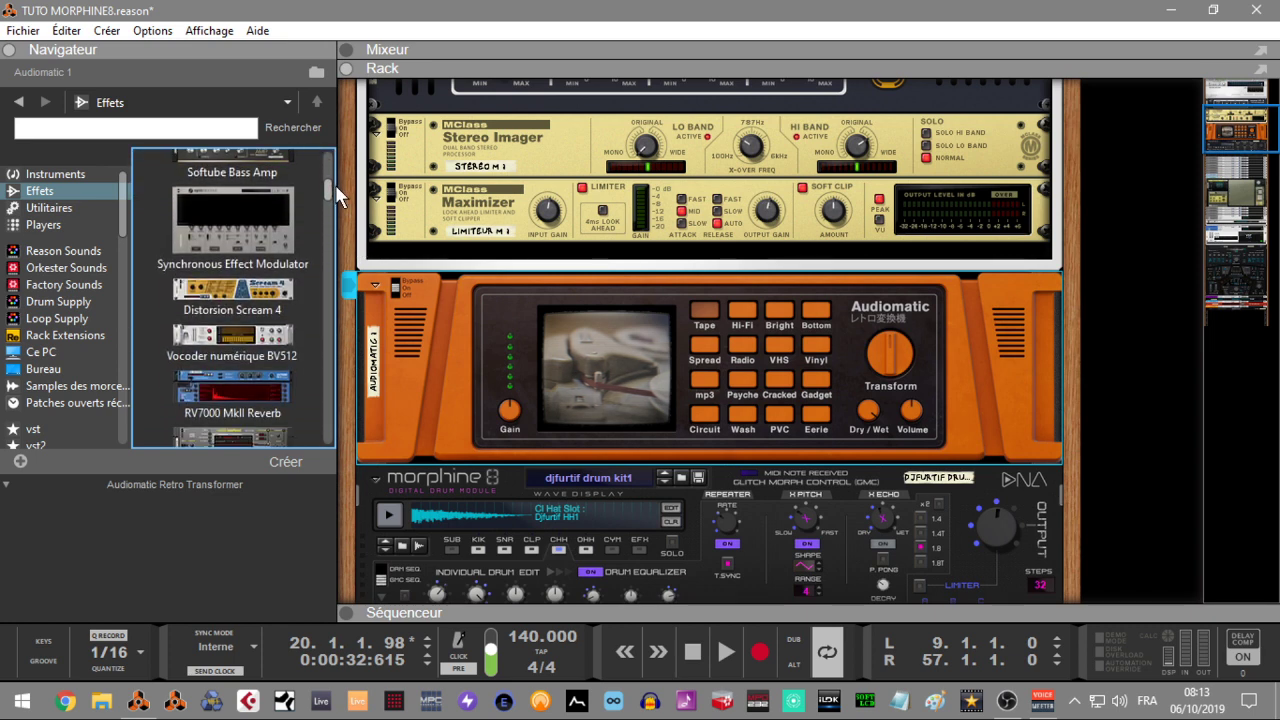
left_click_drag(250, 282, 666, 480)
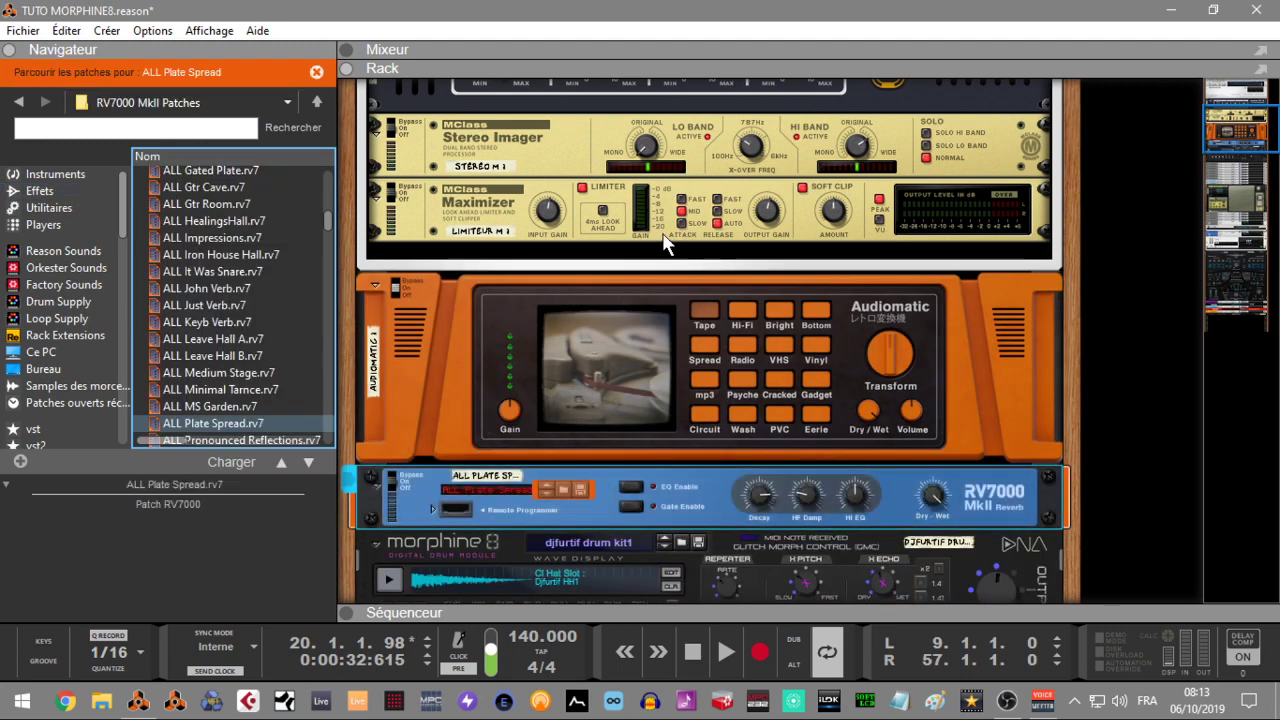
- Return to the full mixer view and display its Inserts and FX Send sections
left_click_drag(1222, 128, 1215, 103)
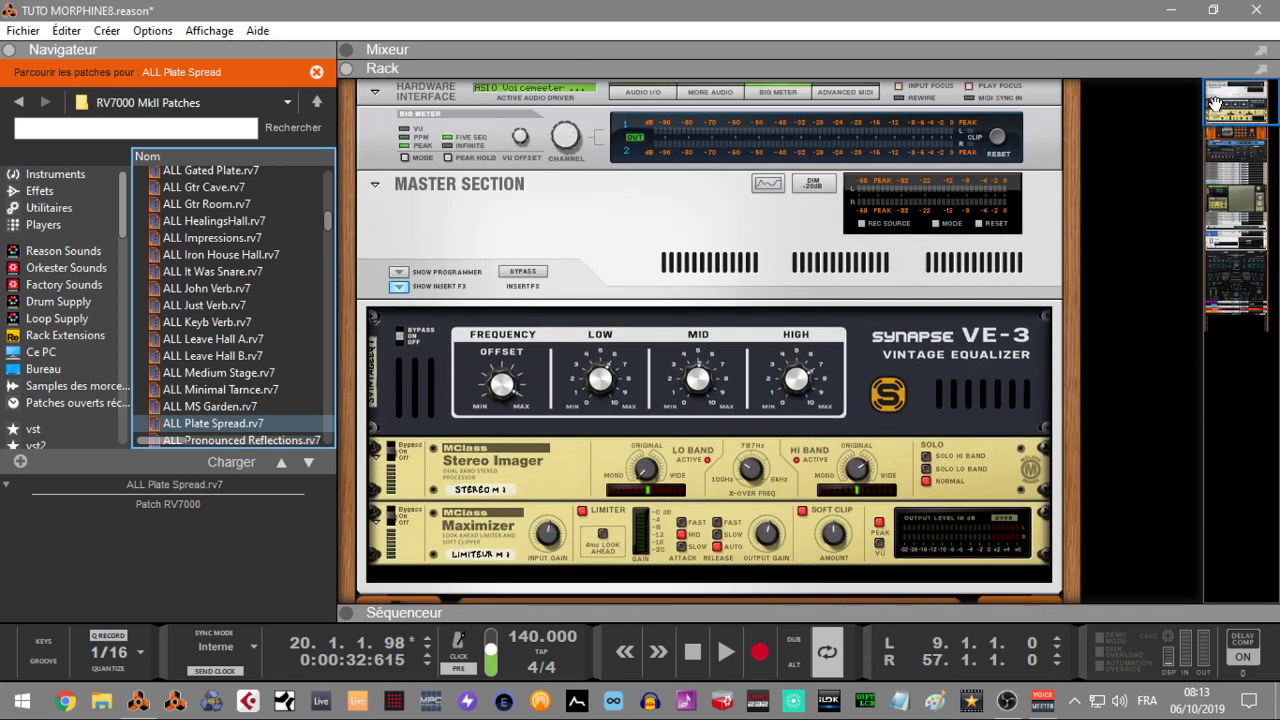
key("F5")
key("F7")
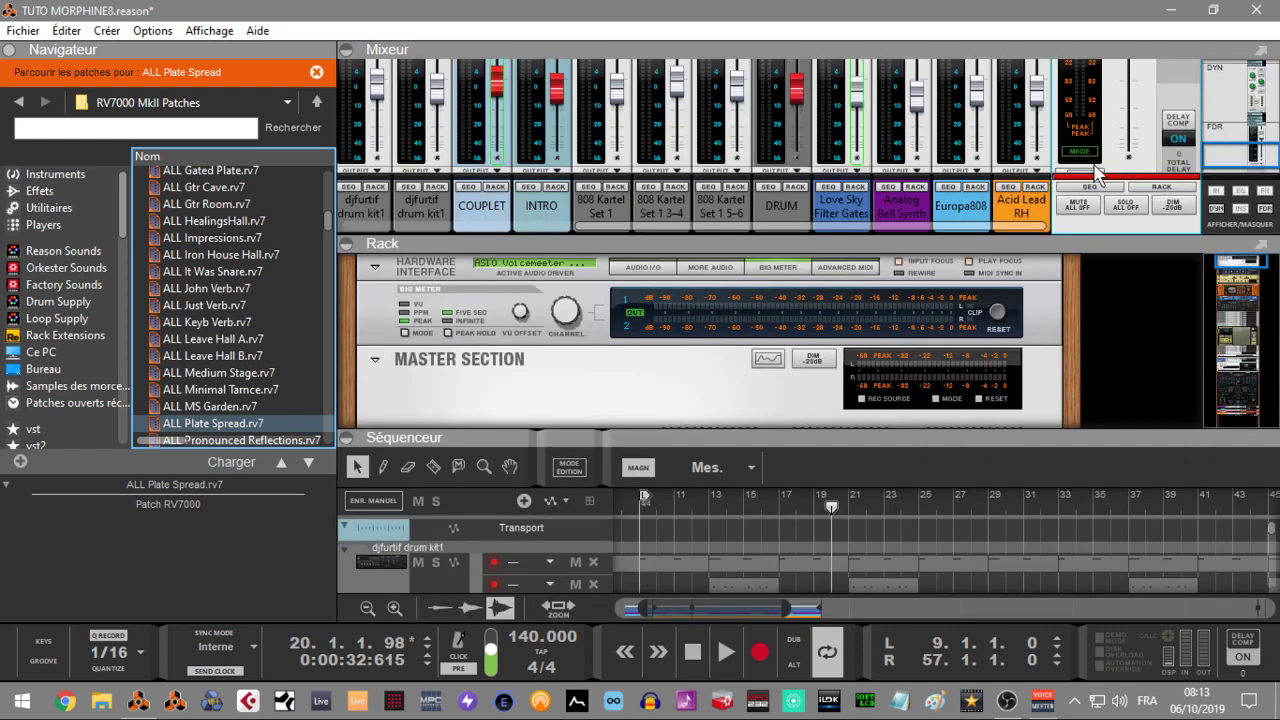
key("F6")
key("F7")
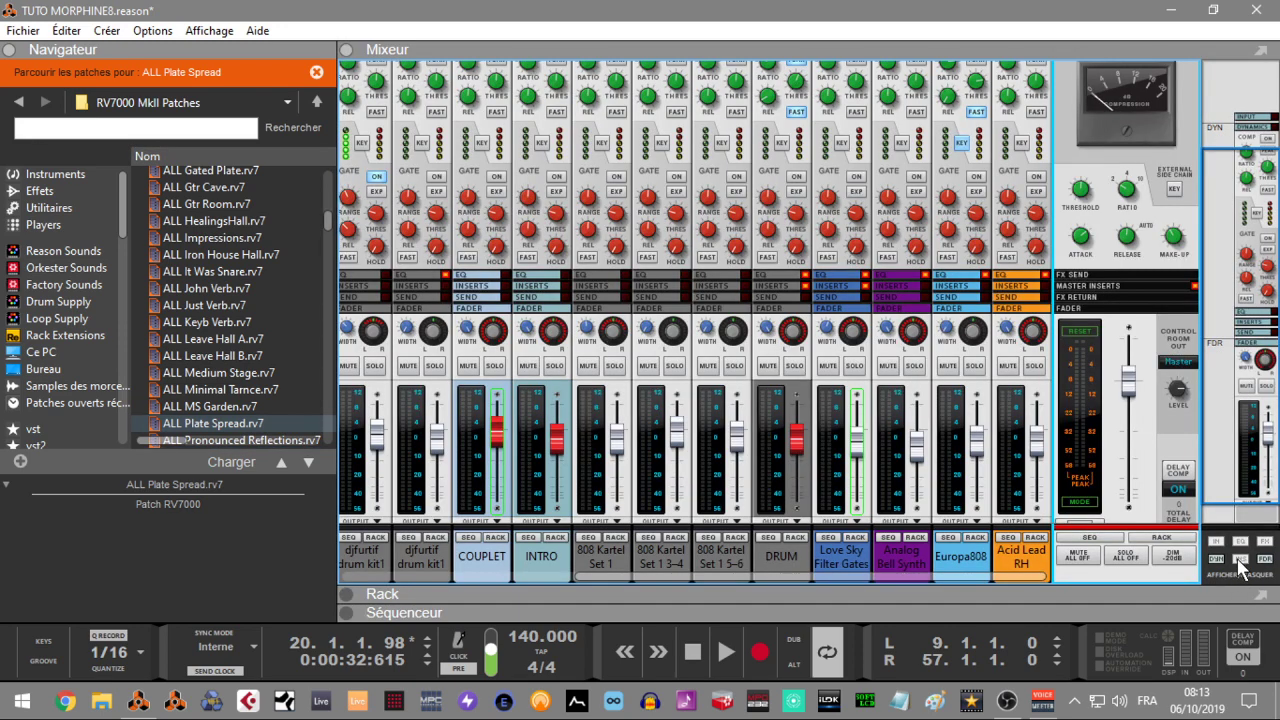
left_click(1240, 565)
left_click(1263, 553)
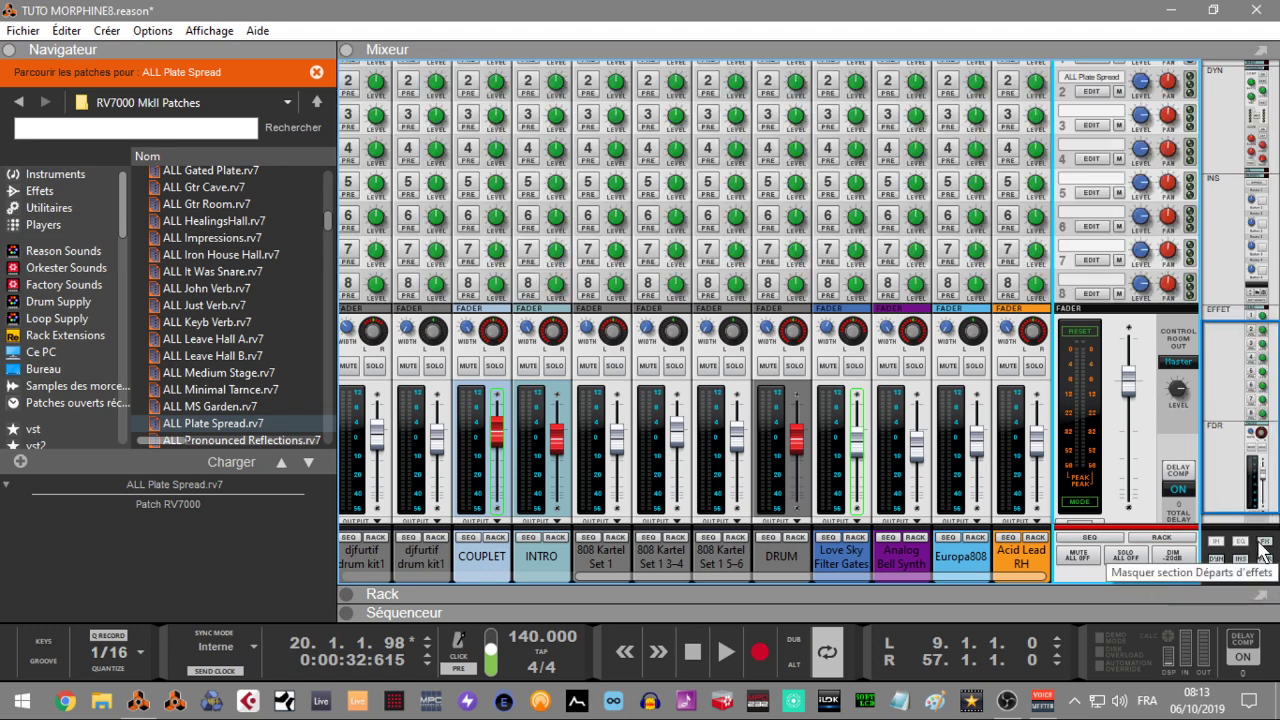
- Hide the mixer's Inserts section and set the Audiomatic send effect in the rack to the Vinyl preset
left_click(1240, 558)
left_click_drag(1238, 273, 1226, 217)
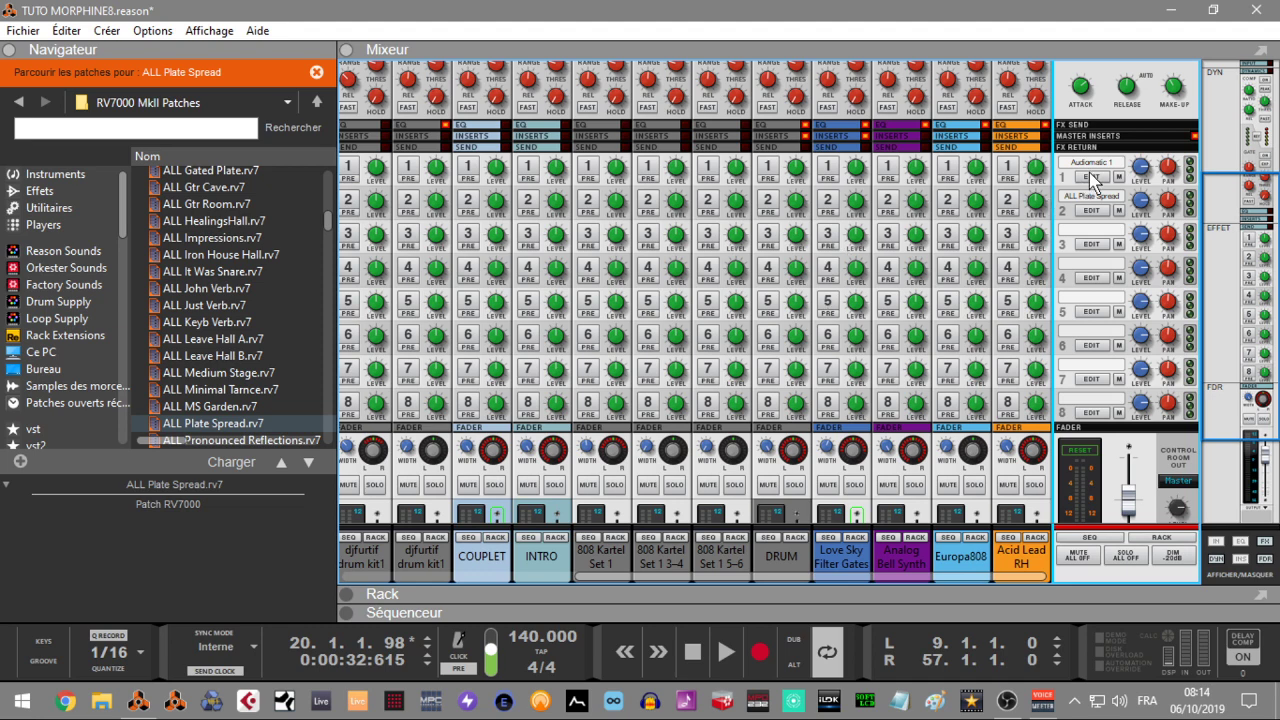
left_click(347, 594)
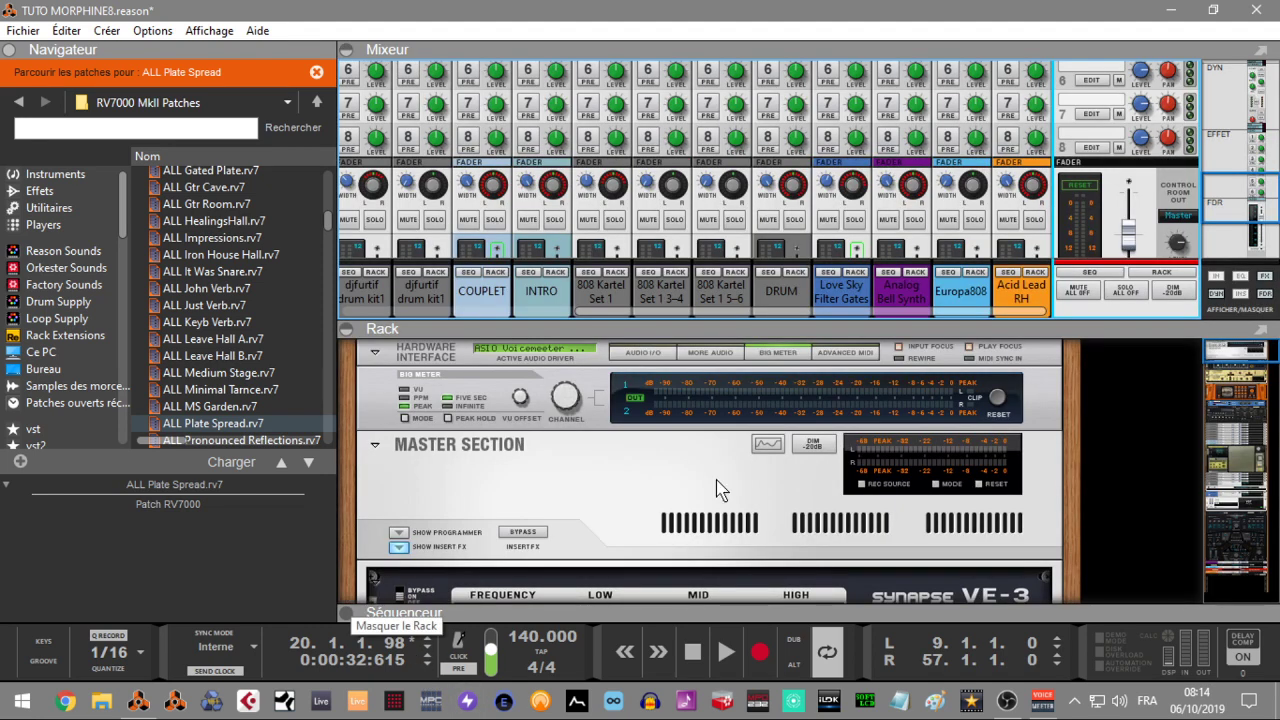
scroll(1216, 349, "down", 5)
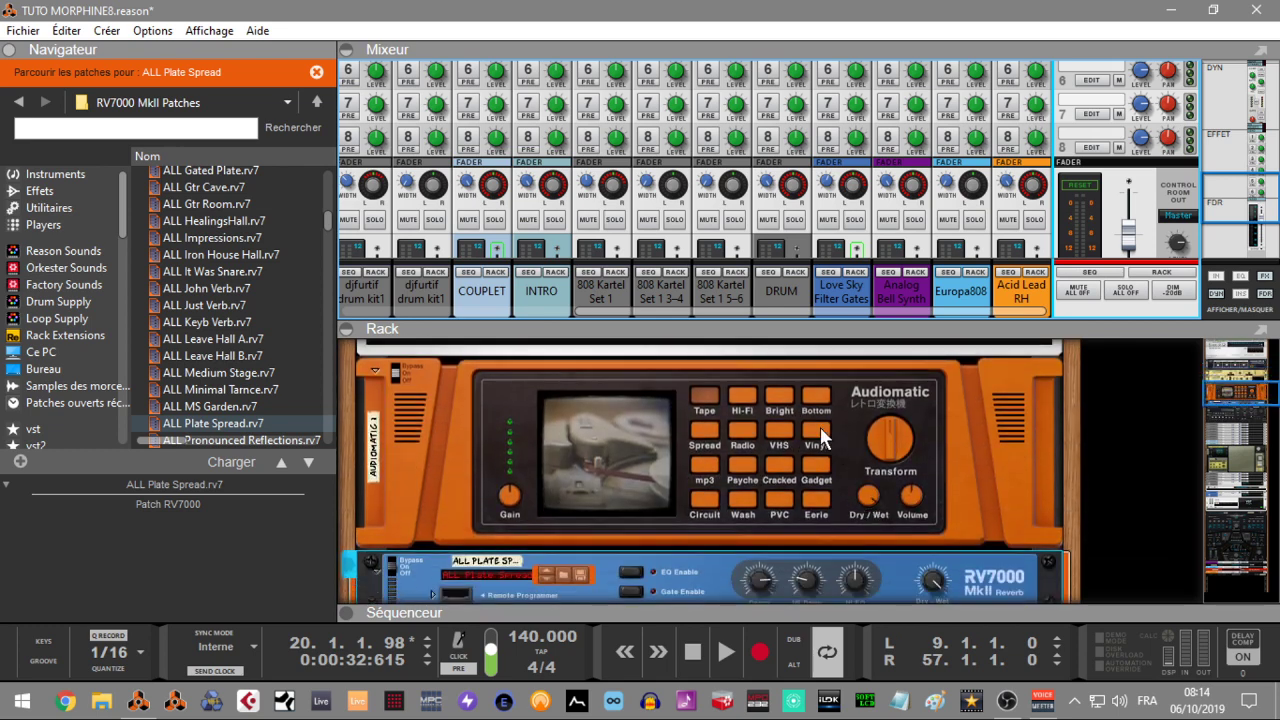
left_click(819, 429)
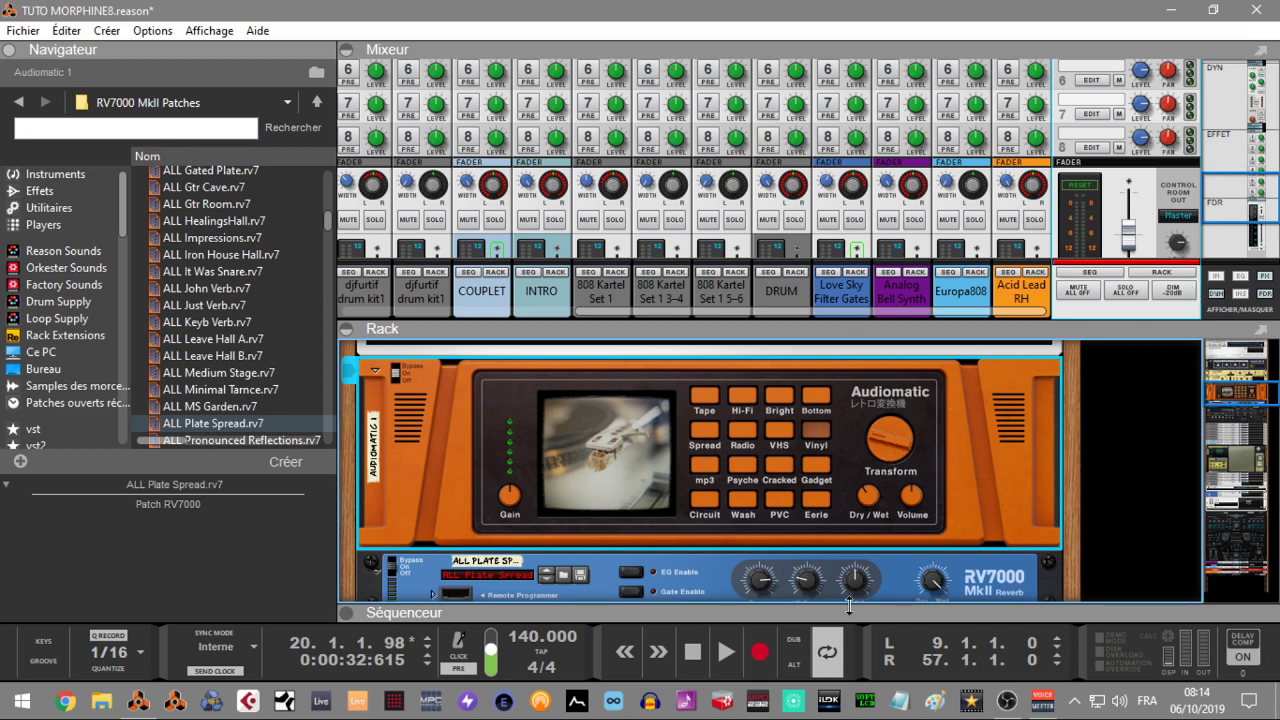
- Hide the rack and the browser so the mixer fills the workspace, and bring the channel faders into view
left_click_drag(1237, 217, 1237, 175)
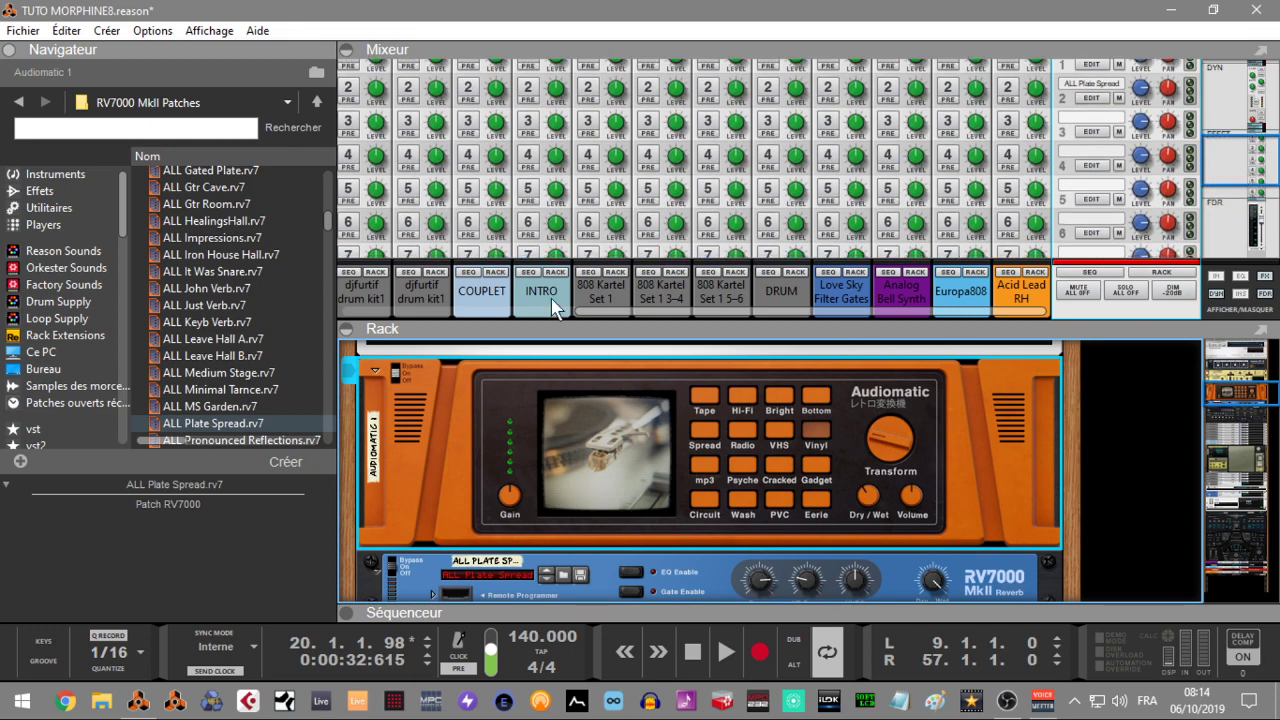
left_click(346, 329)
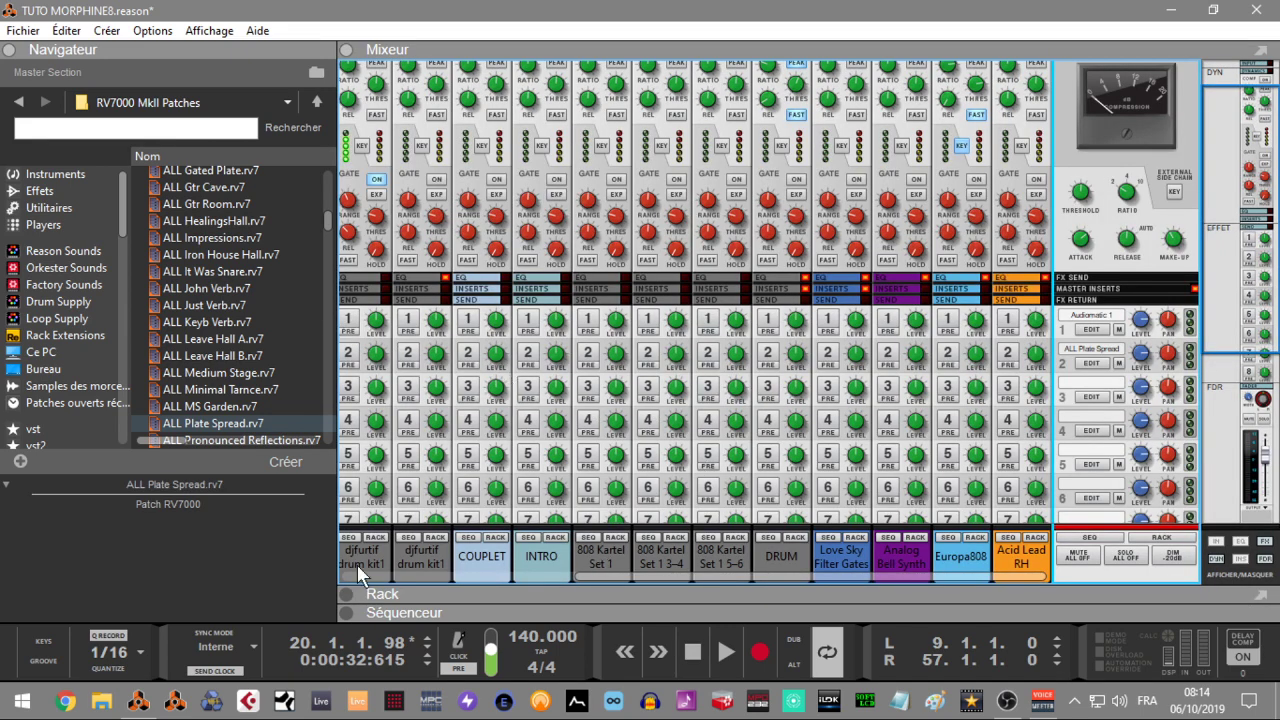
left_click(8, 49)
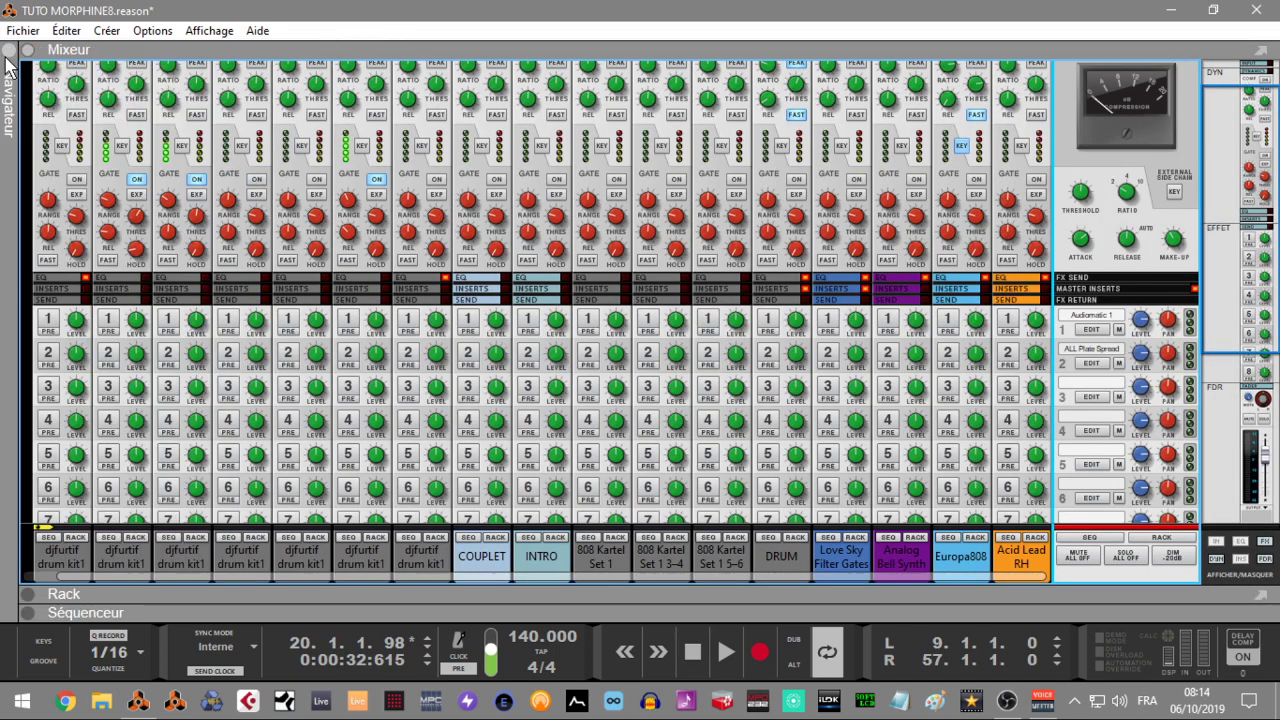
left_click_drag(1236, 322, 1230, 450)
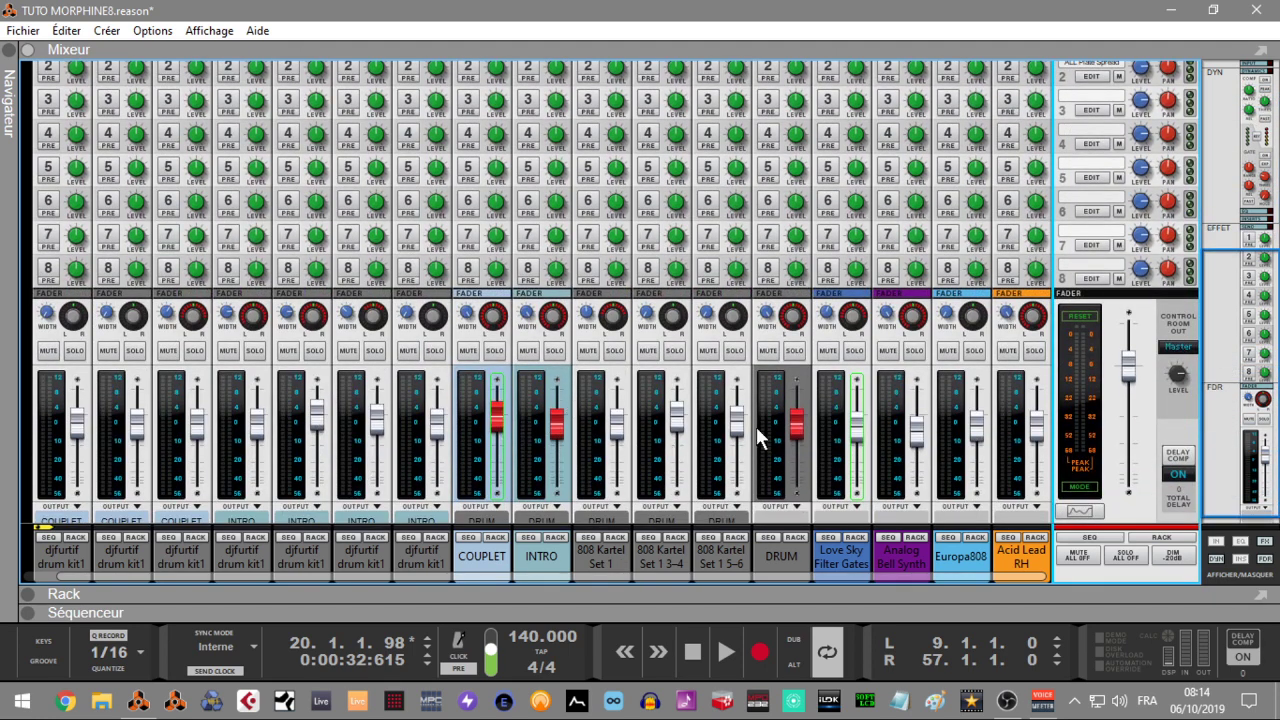
- Enable effect send 1 on the DRUM channel and raise its send level to about -2.46 dB
left_click(778, 400)
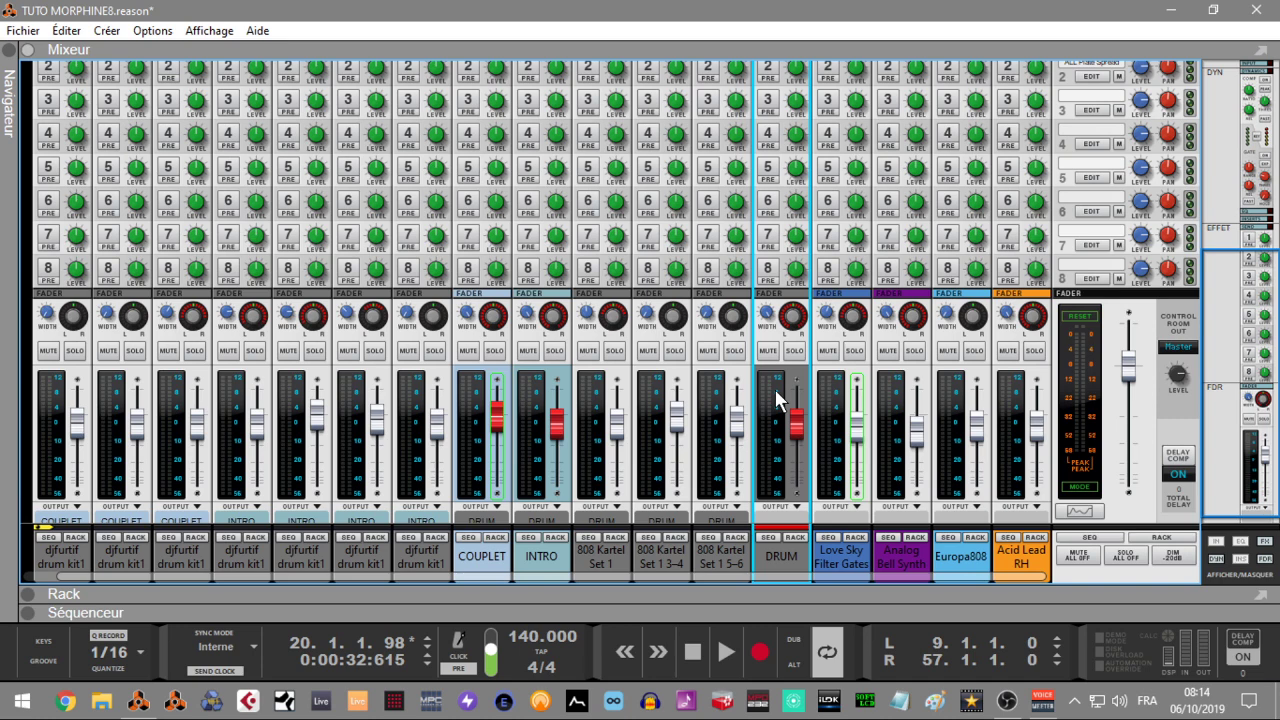
left_click_drag(1228, 356, 1216, 288)
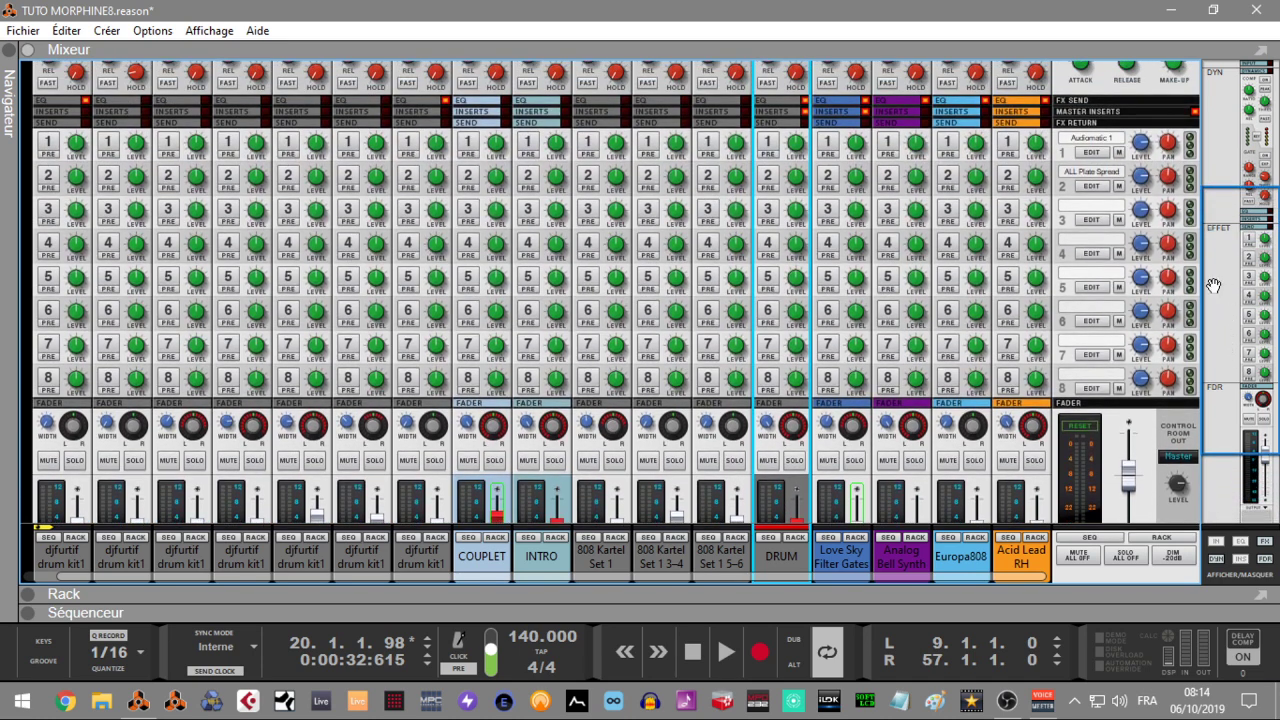
left_click(768, 142)
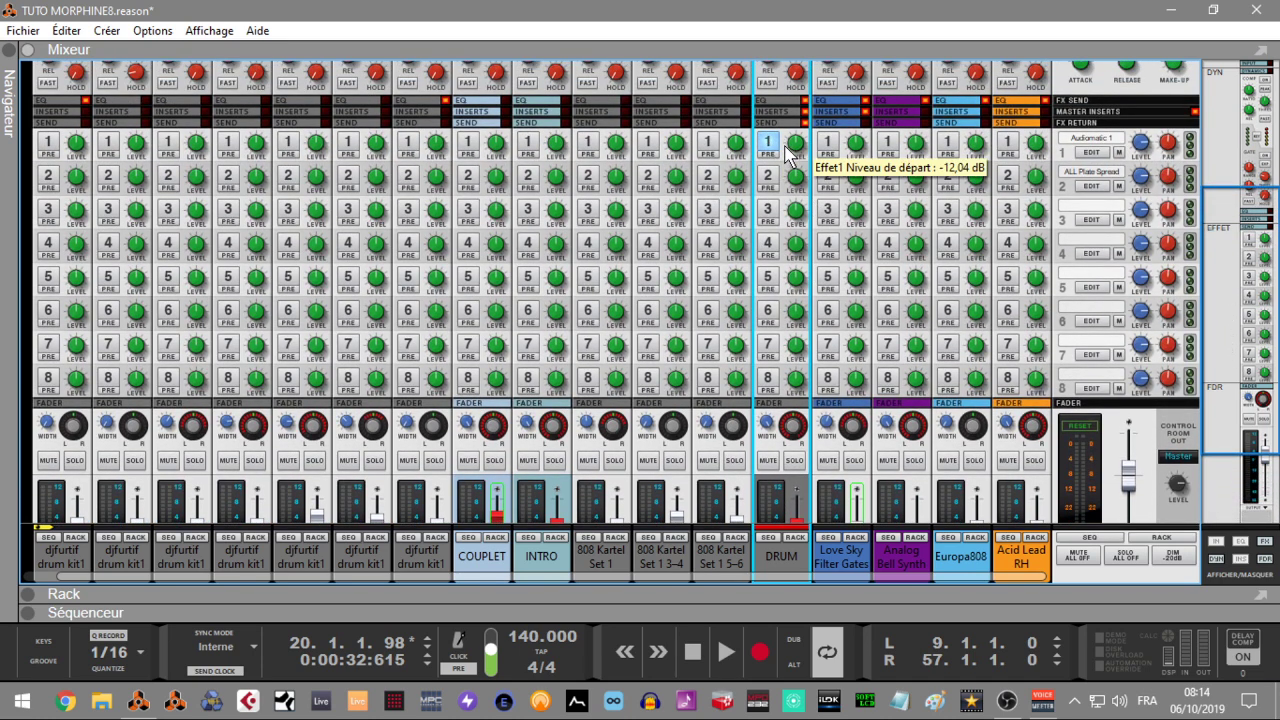
left_click_drag(795, 152, 793, 136)
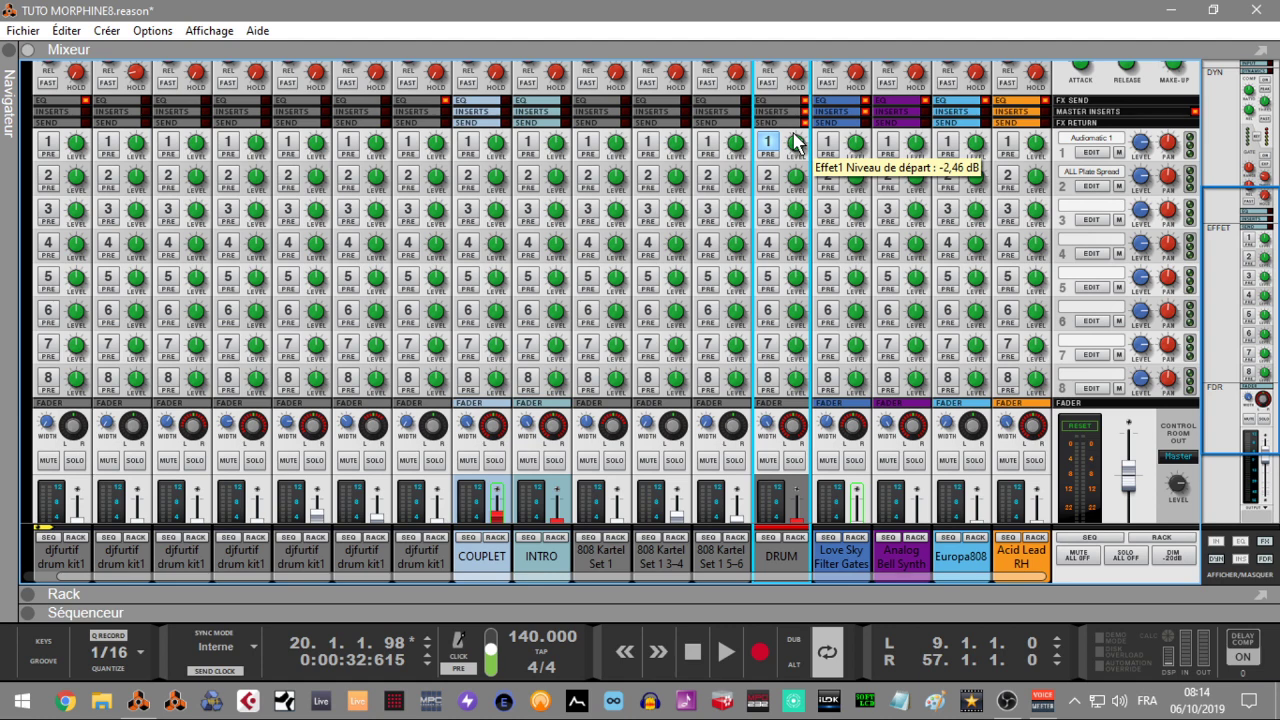
- Audition the song while fine-tuning the DRUM channel's send 1 level and switch that send to pre-fader
key("space")
mouse_move(797, 152)
left_mouse_down()
mouse_move(793, 272)
mouse_move(783, 137)
left_mouse_up()
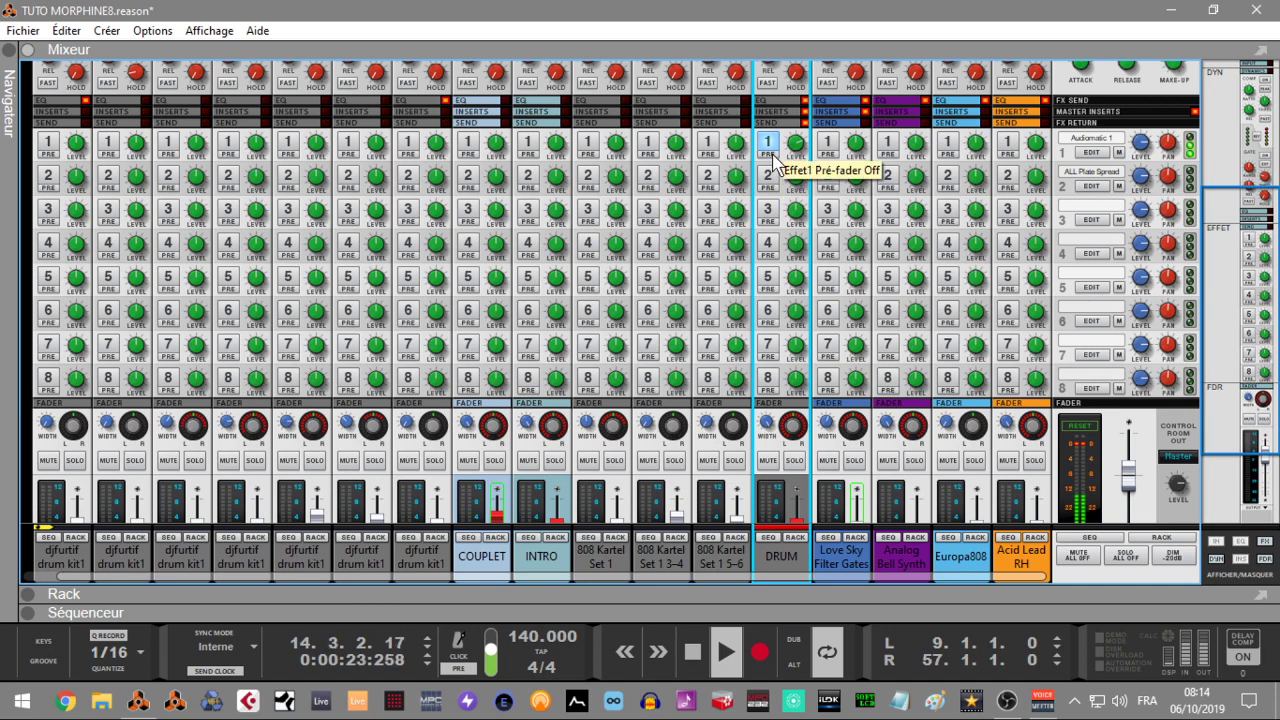
left_click(772, 157)
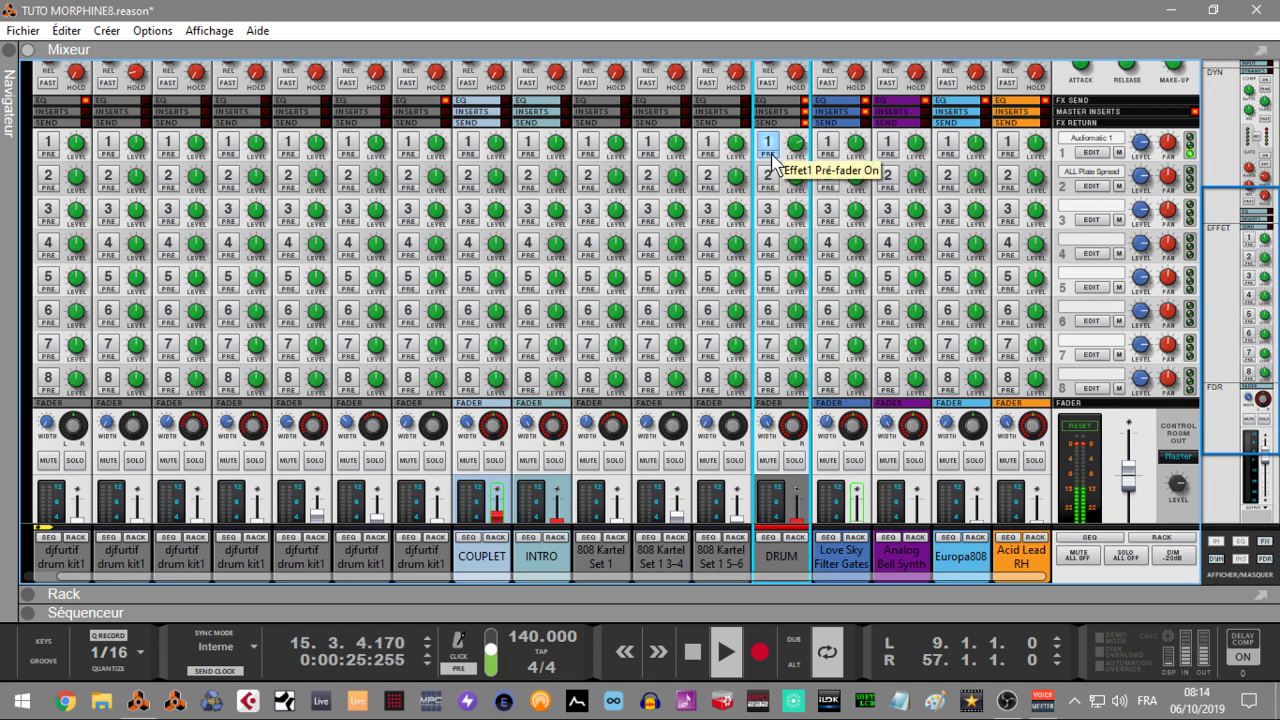
key("space")
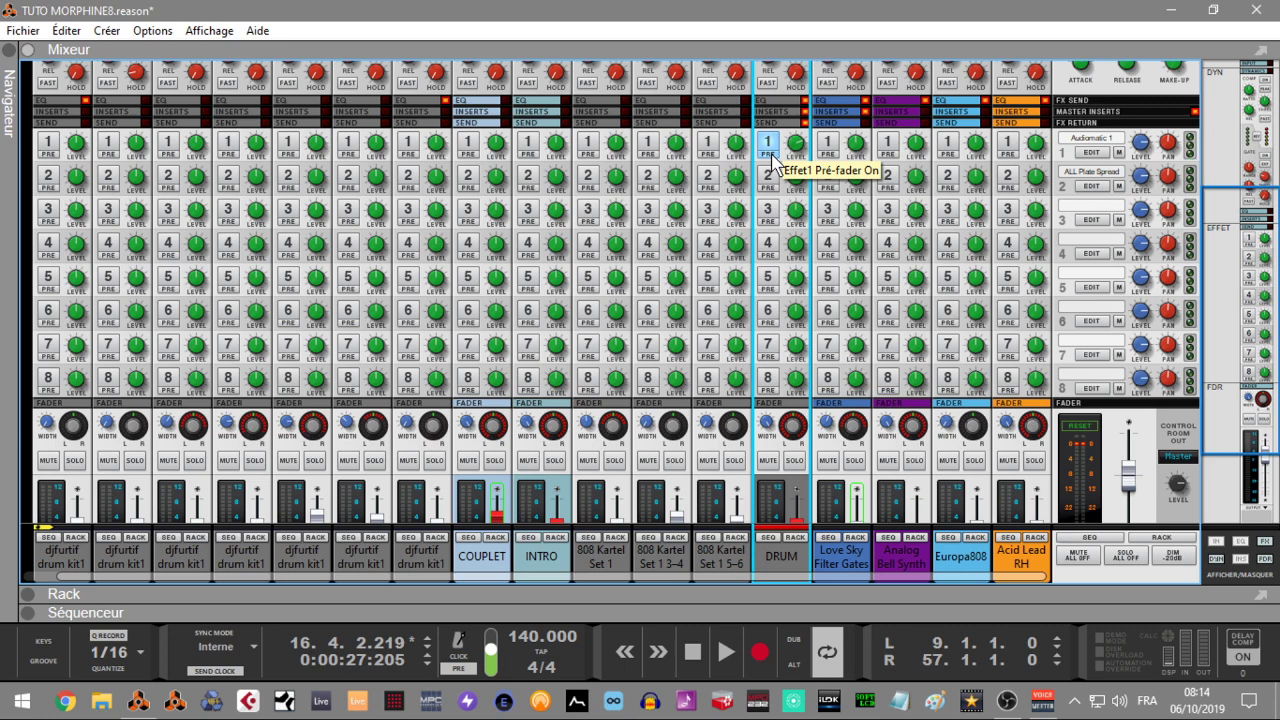
left_click_drag(797, 160, 797, 162)
key("space")
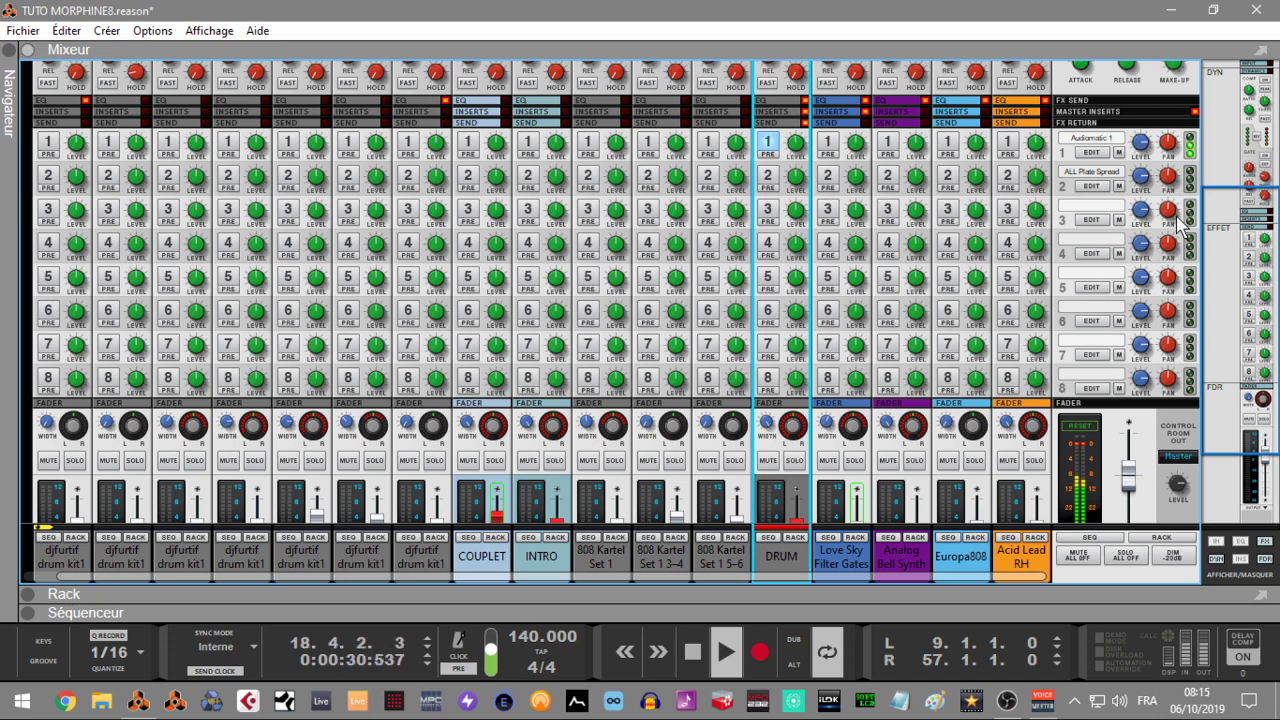
key("space")
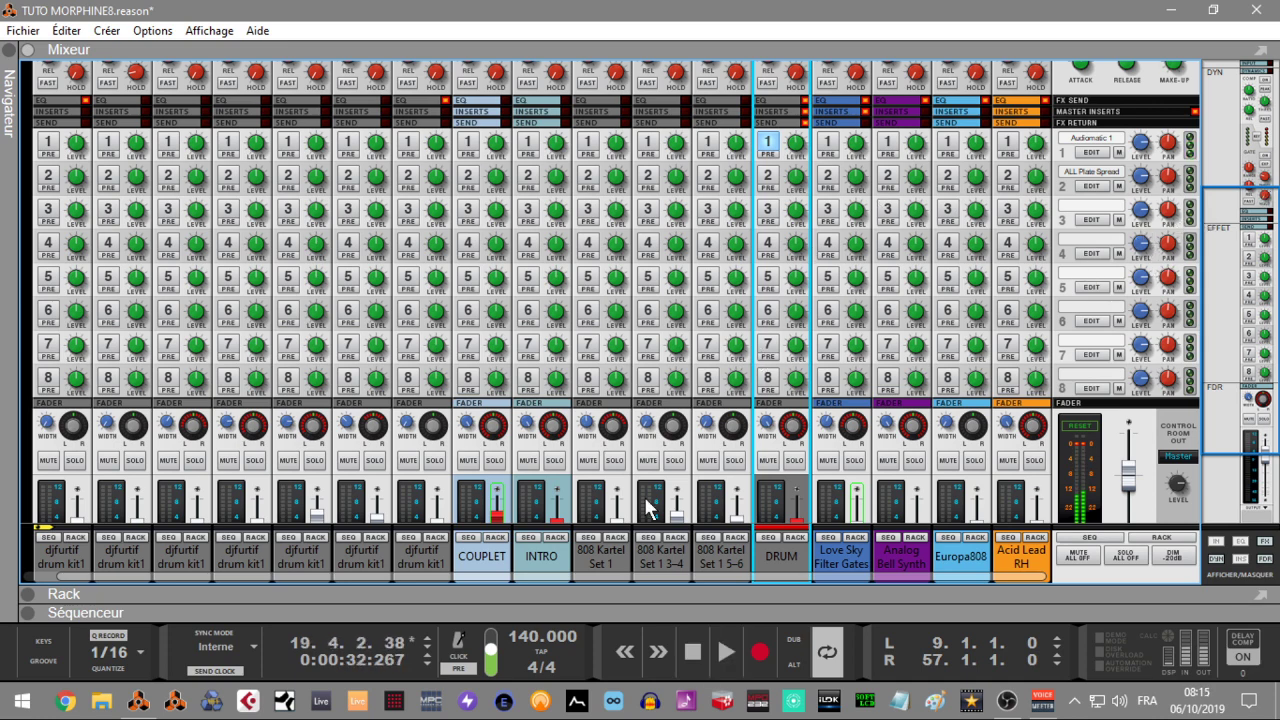
- Solo the DRUM channel, then enable effect send 1 on the Europa808 channel and solo it too
left_click(796, 462)
left_click_drag(1253, 335, 1244, 402)
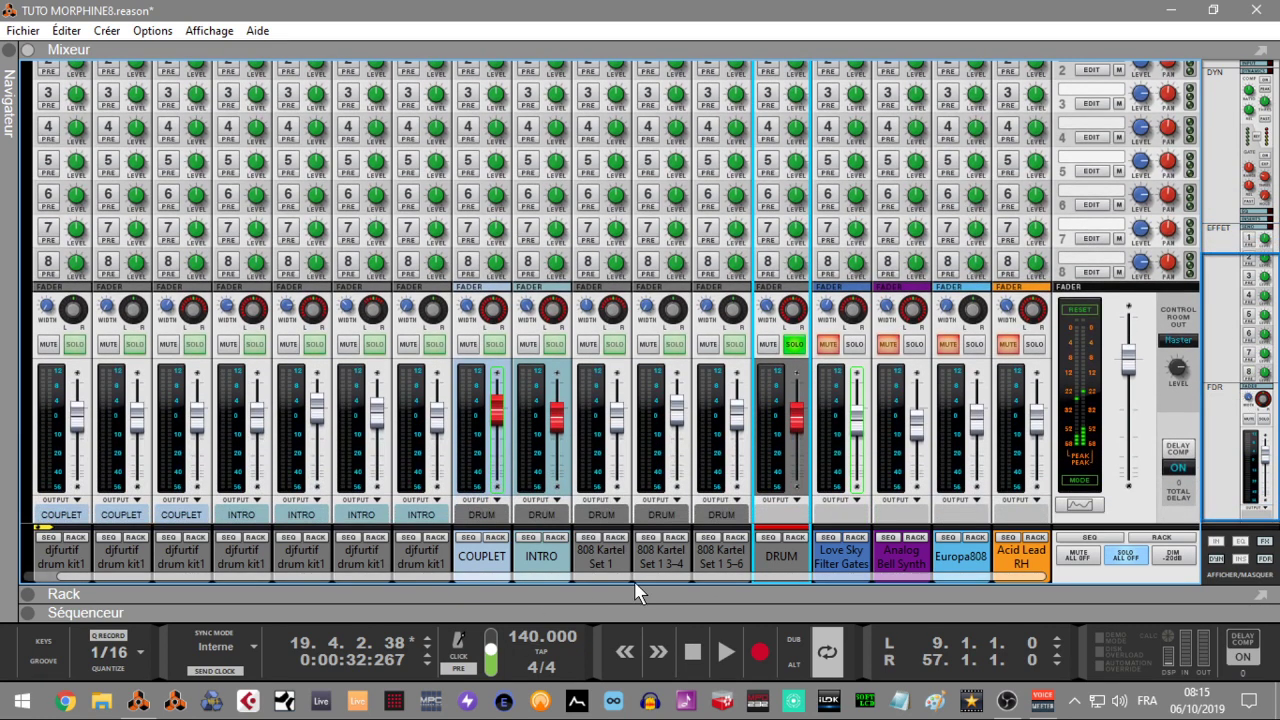
left_click_drag(620, 585, 471, 586)
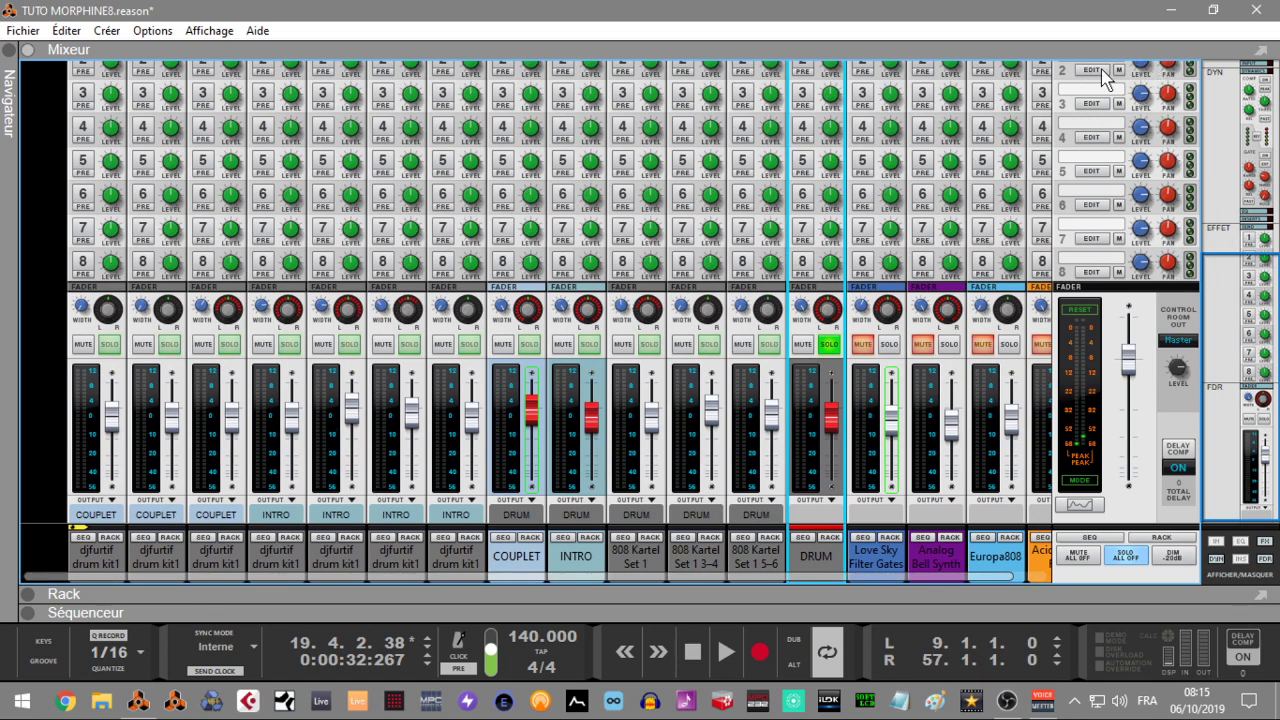
left_click_drag(1263, 320, 1242, 220)
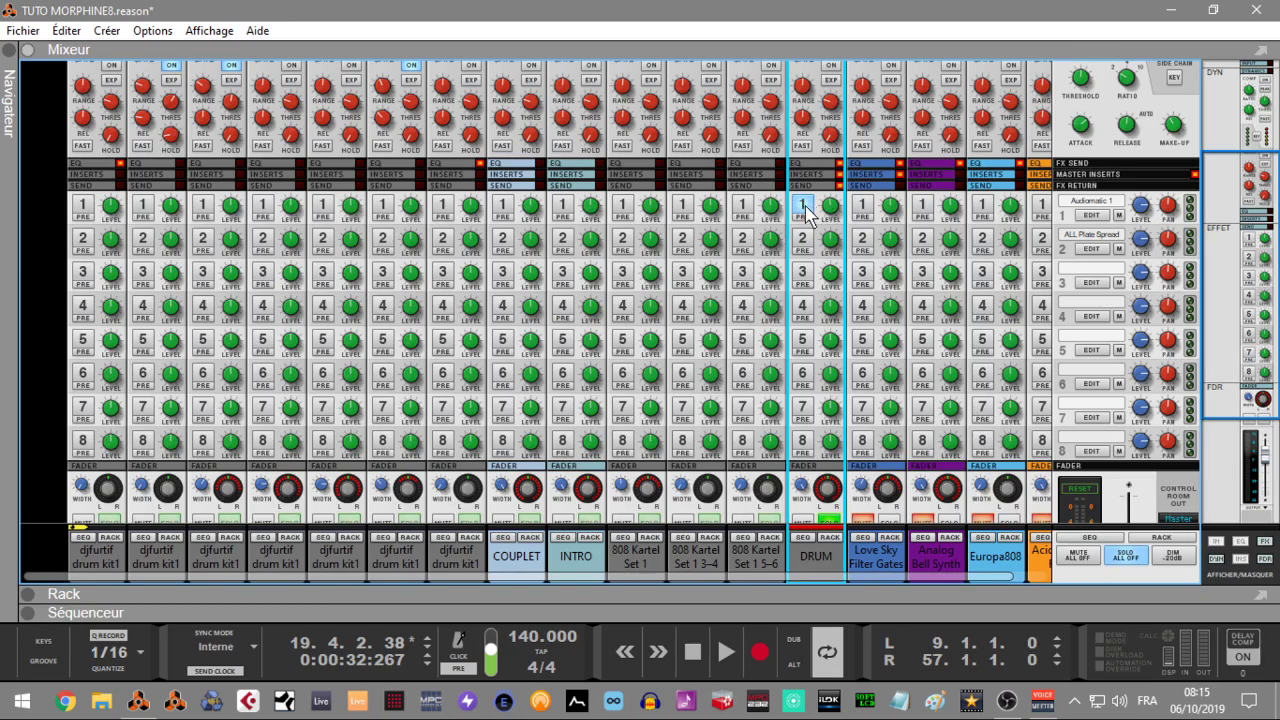
left_click(984, 208)
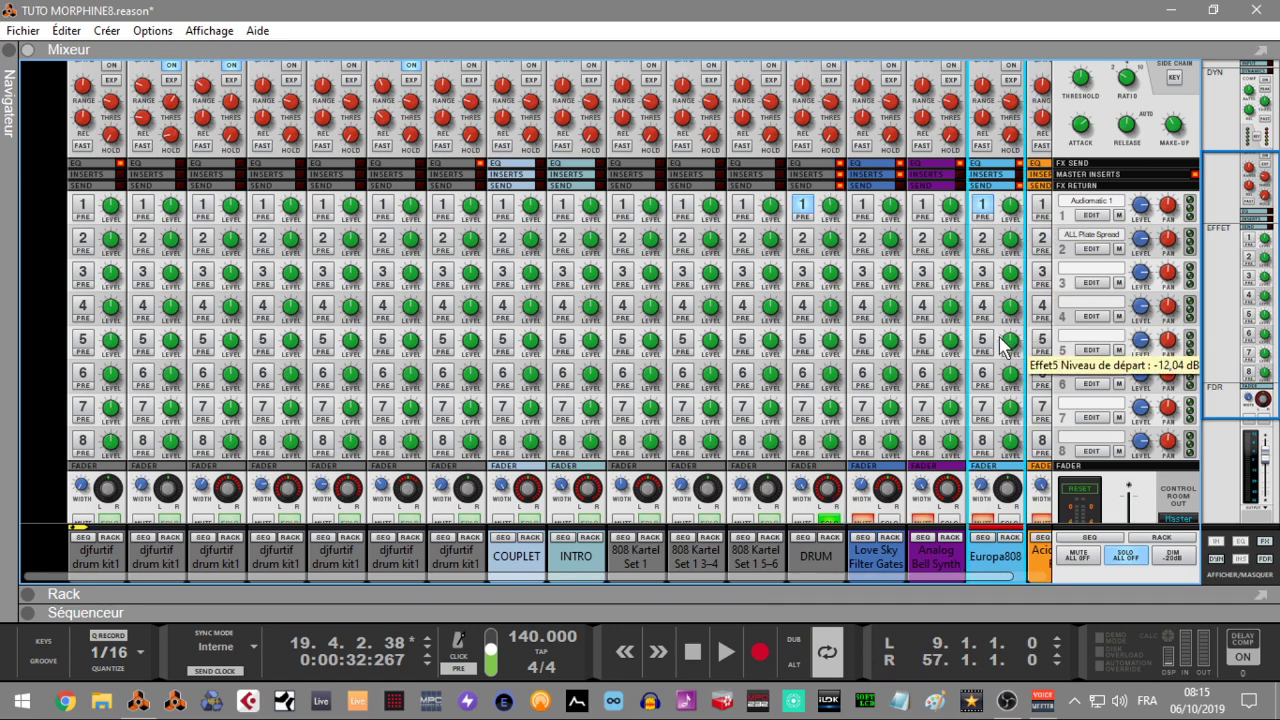
left_click(1008, 519)
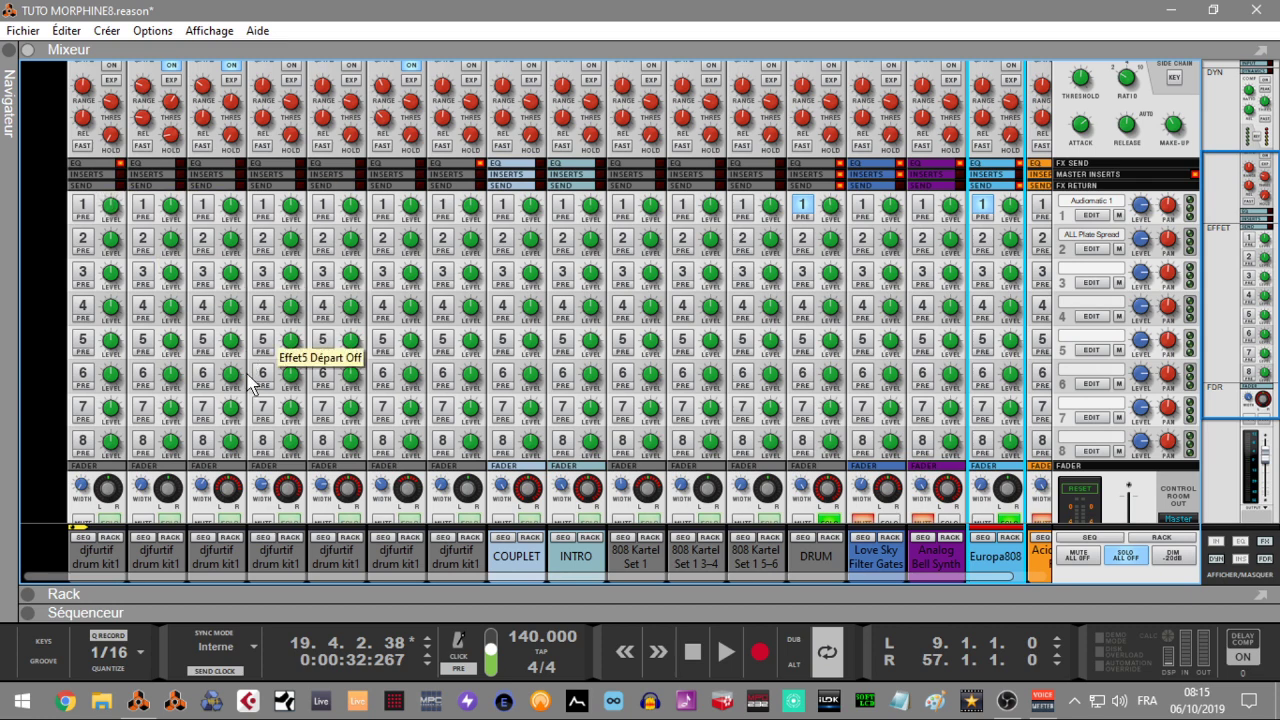
- Play the song from the loop start and take the Europa808 channel out of solo
left_click_drag(1210, 318, 1224, 443)
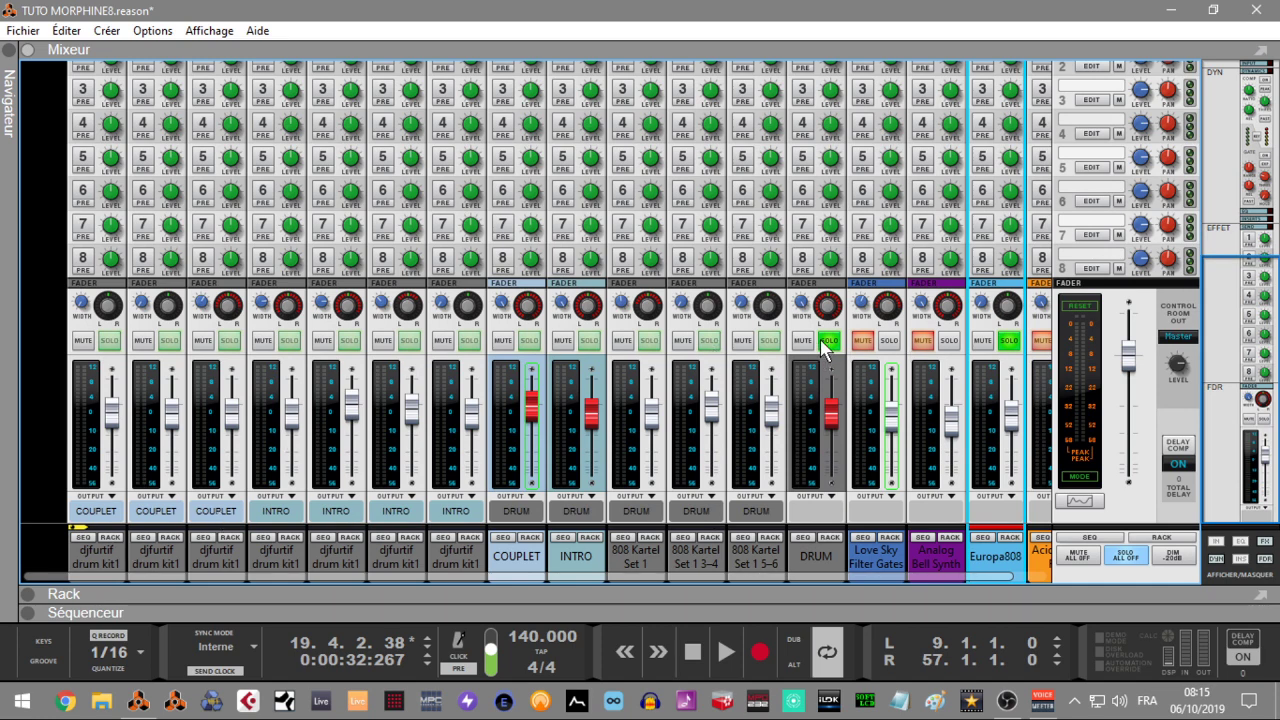
key("KP_1")
key("space")
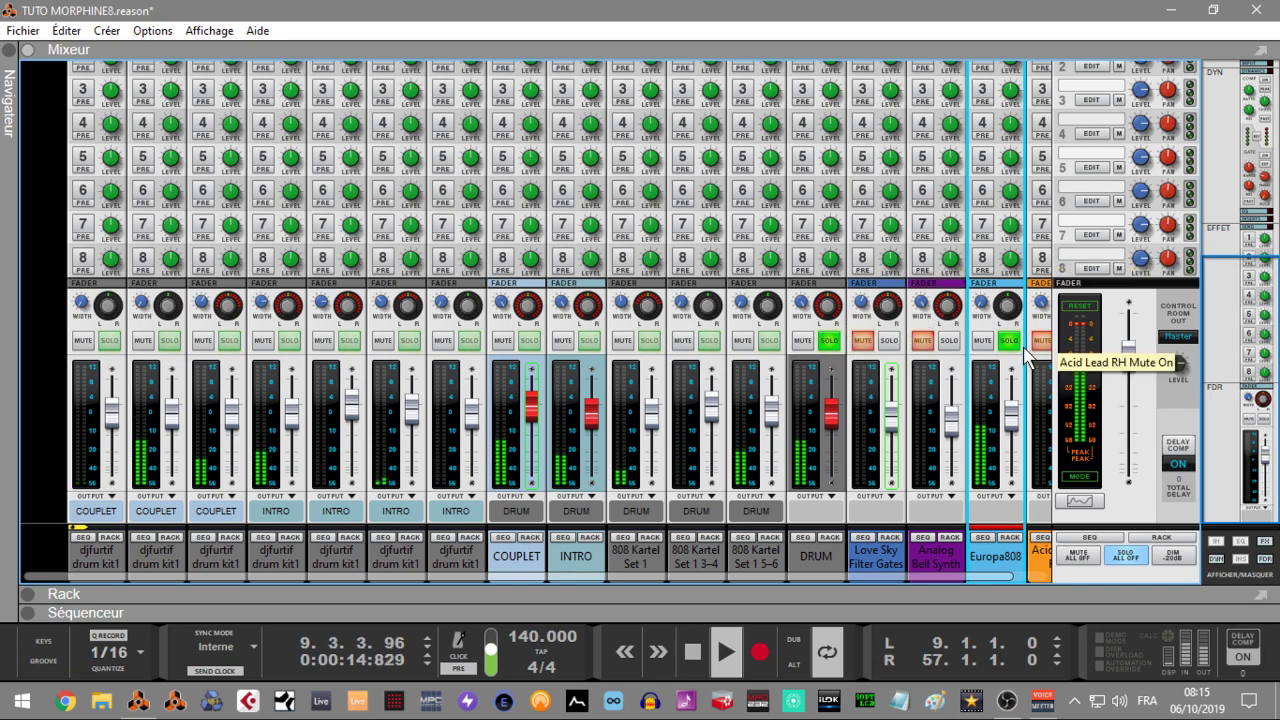
left_click(983, 340)
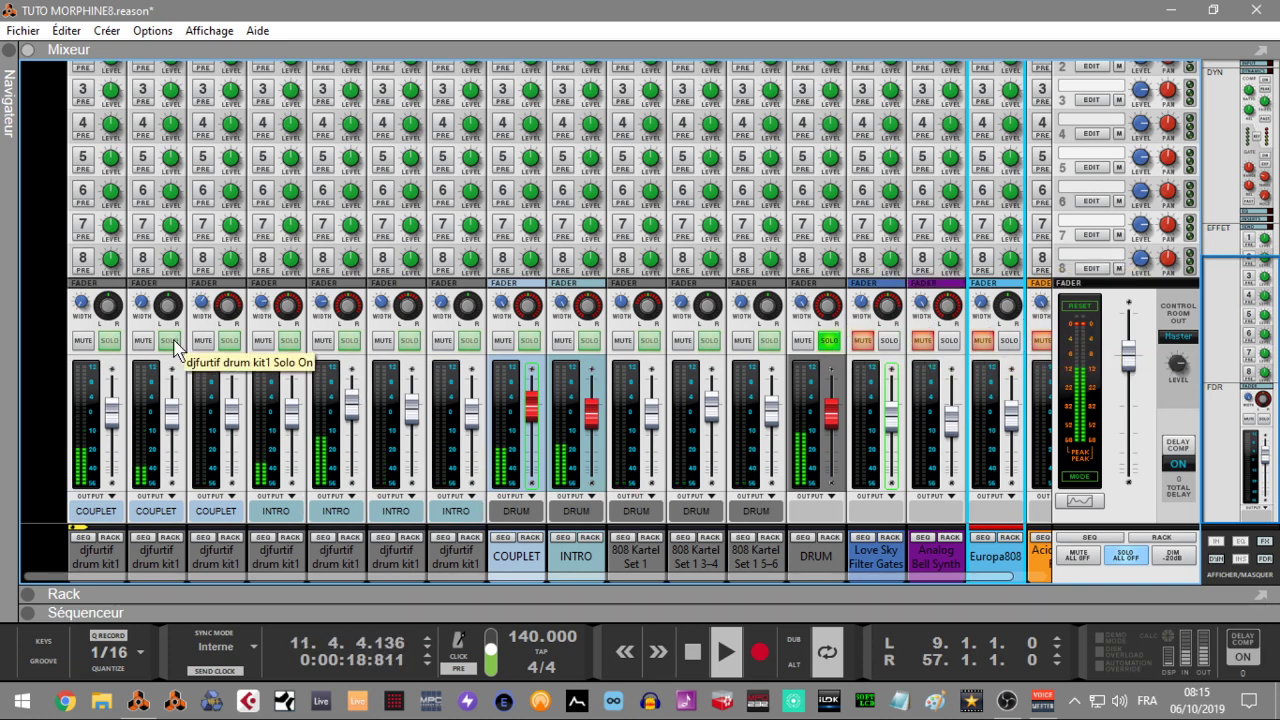
- Enable effect send 2 on the second djfurtif drum kit1 channel and lower its send level during playback
left_click(149, 398)
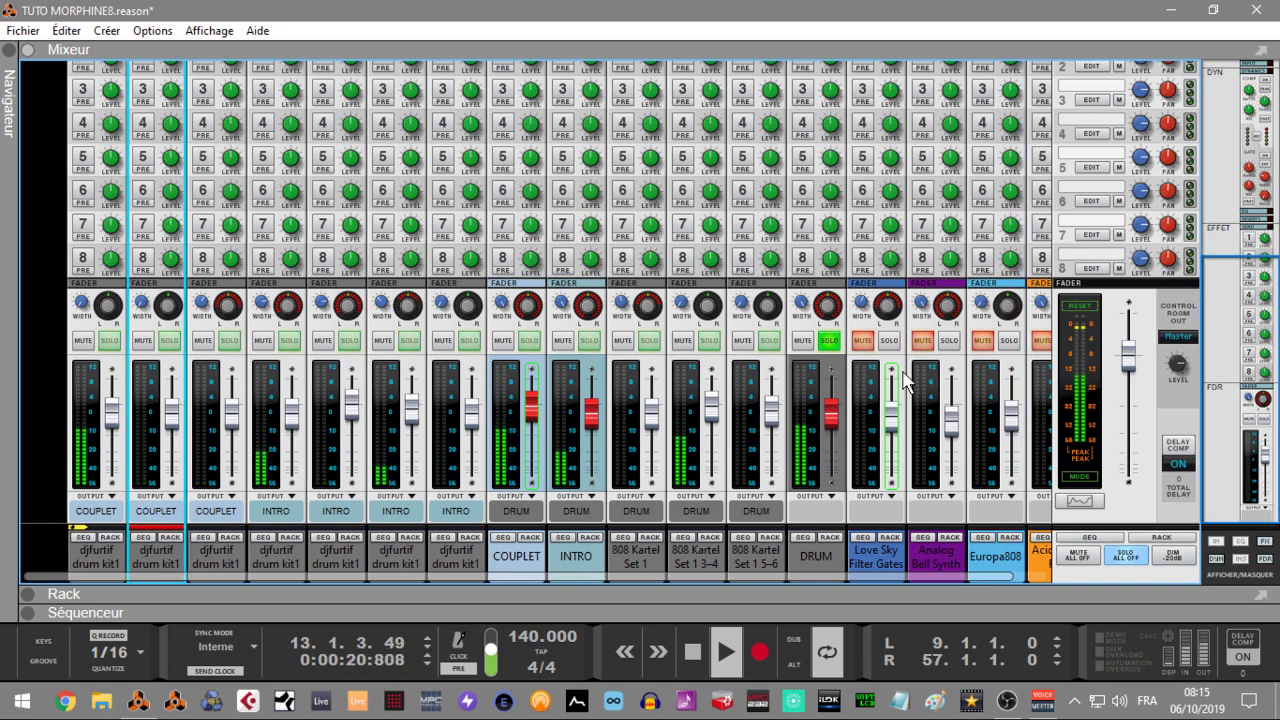
left_click_drag(1229, 391, 1221, 350)
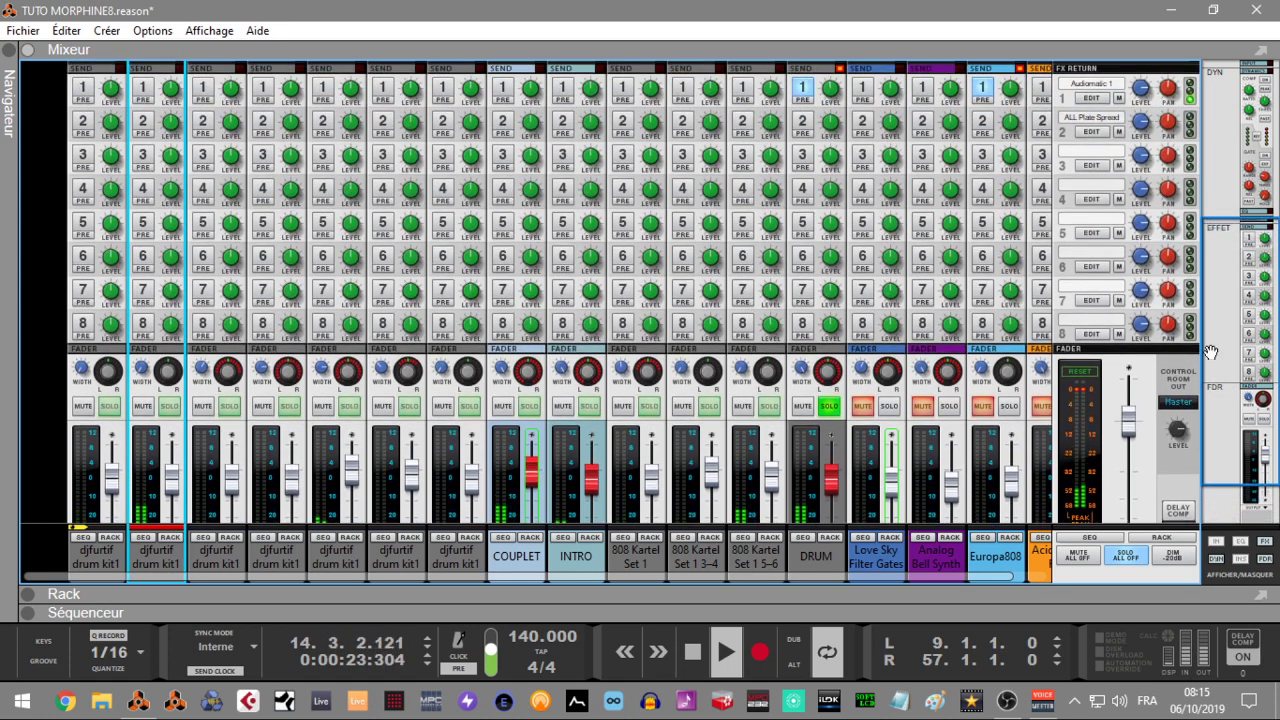
left_click(143, 122)
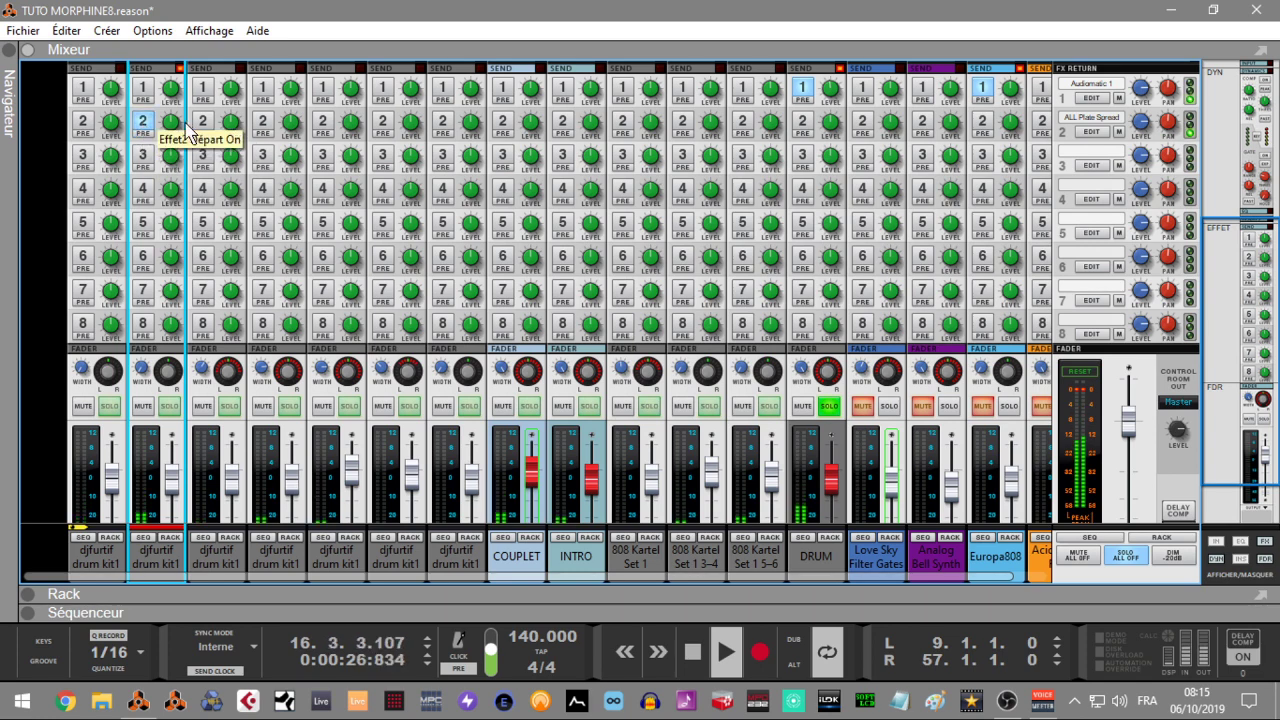
scroll(176, 148, "down", 2)
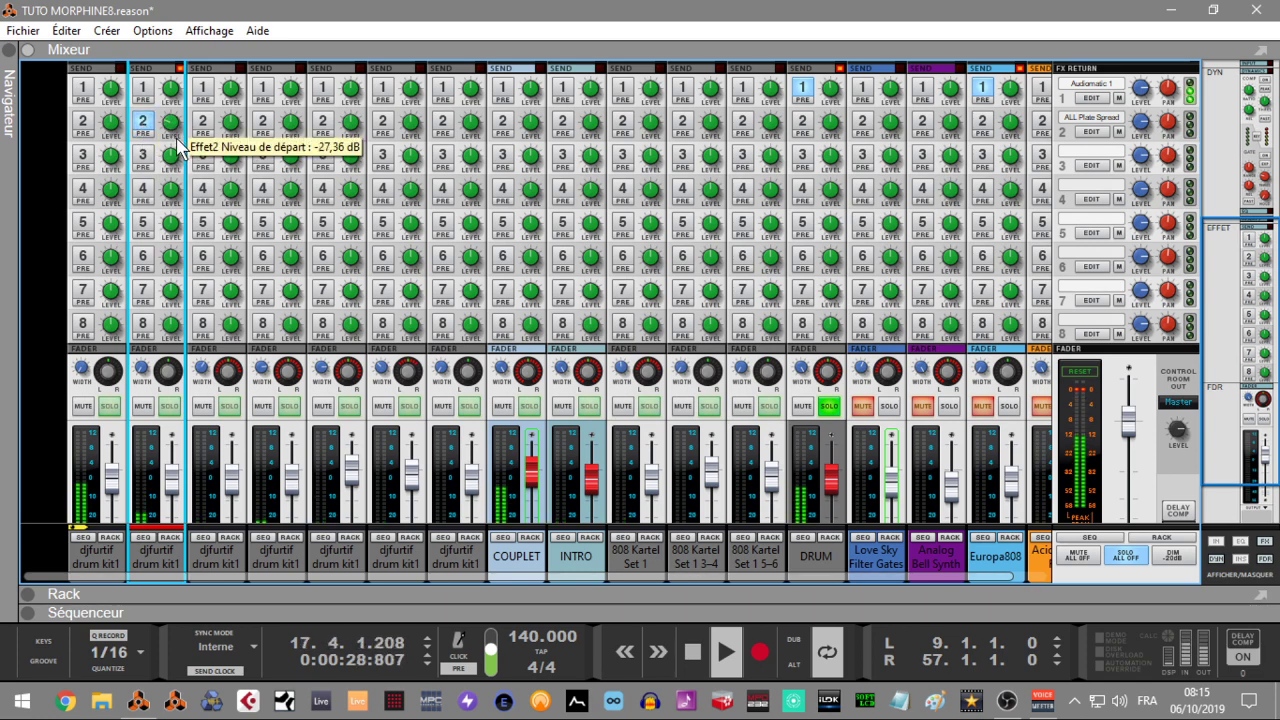
scroll(178, 148, "down", 5)
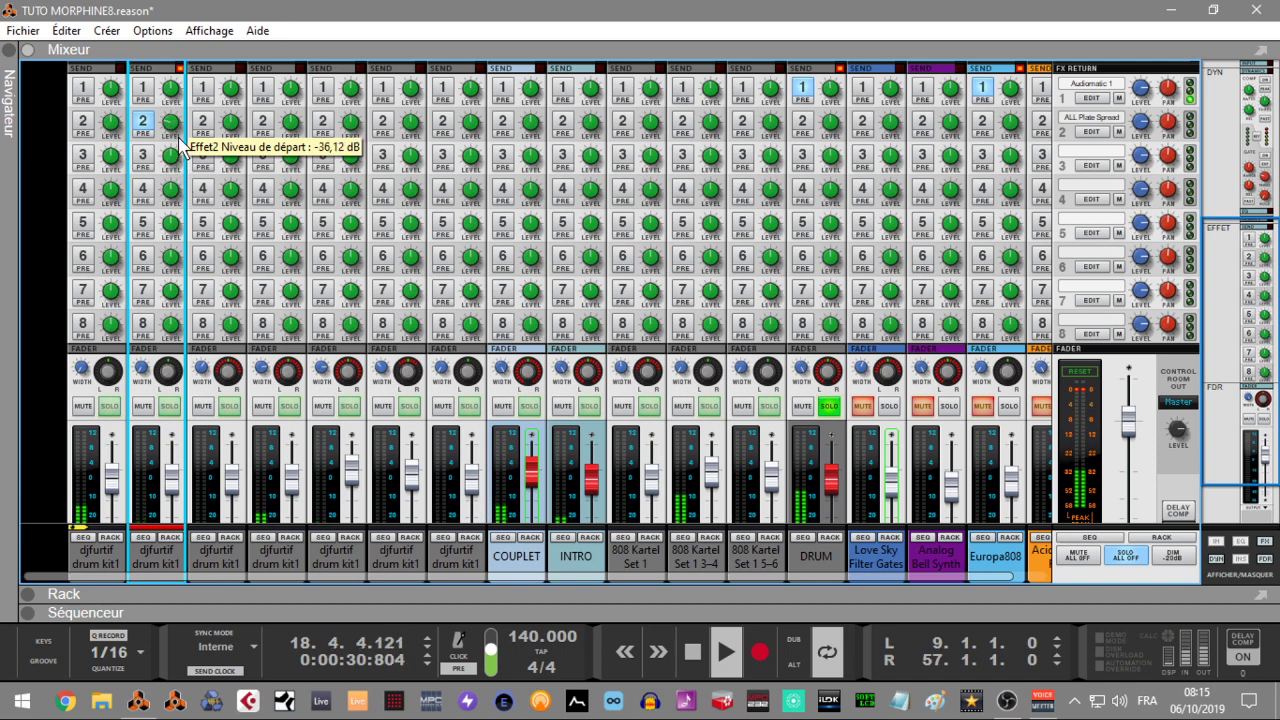
scroll(178, 140, "up", 1)
scroll(178, 142, "down", 5)
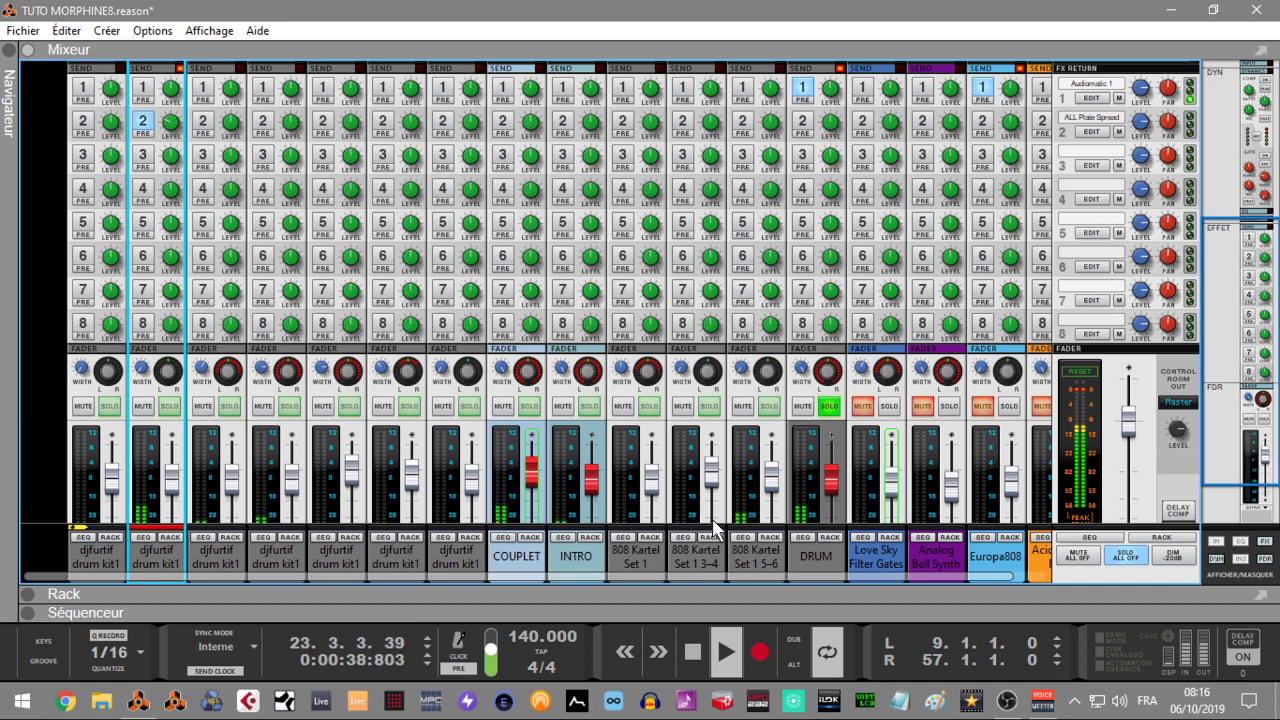
- Enable effect send 2 on the 808 Kartel Set 1 5–6 channel and turn down its send level
left_click(745, 124)
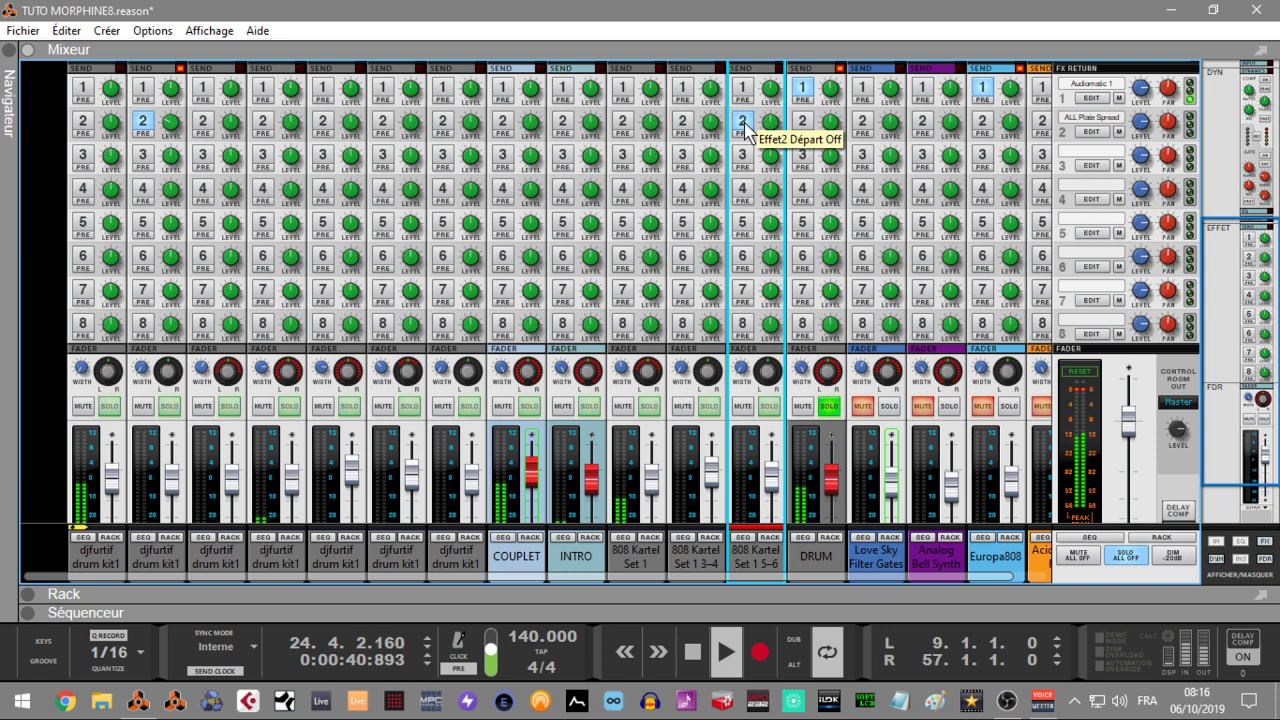
left_click_drag(770, 135, 774, 151)
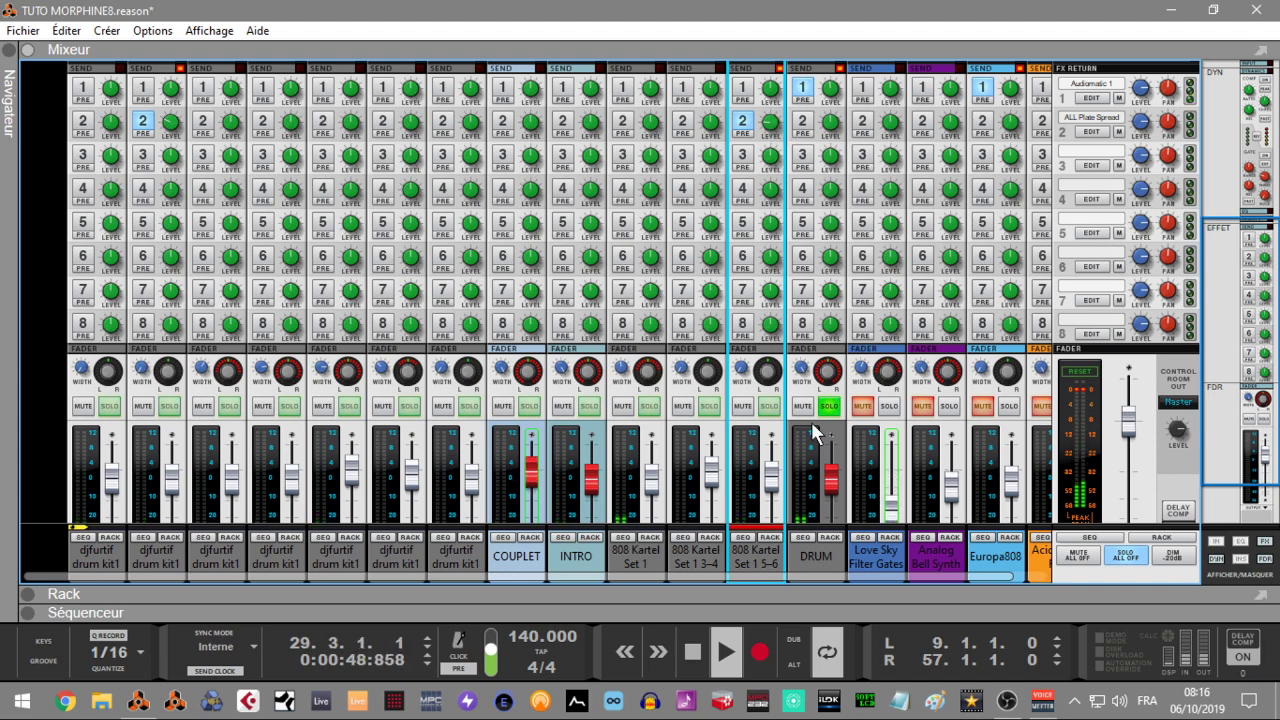
- Clear all channel solos and show the rack below the mixer
left_click(1137, 558)
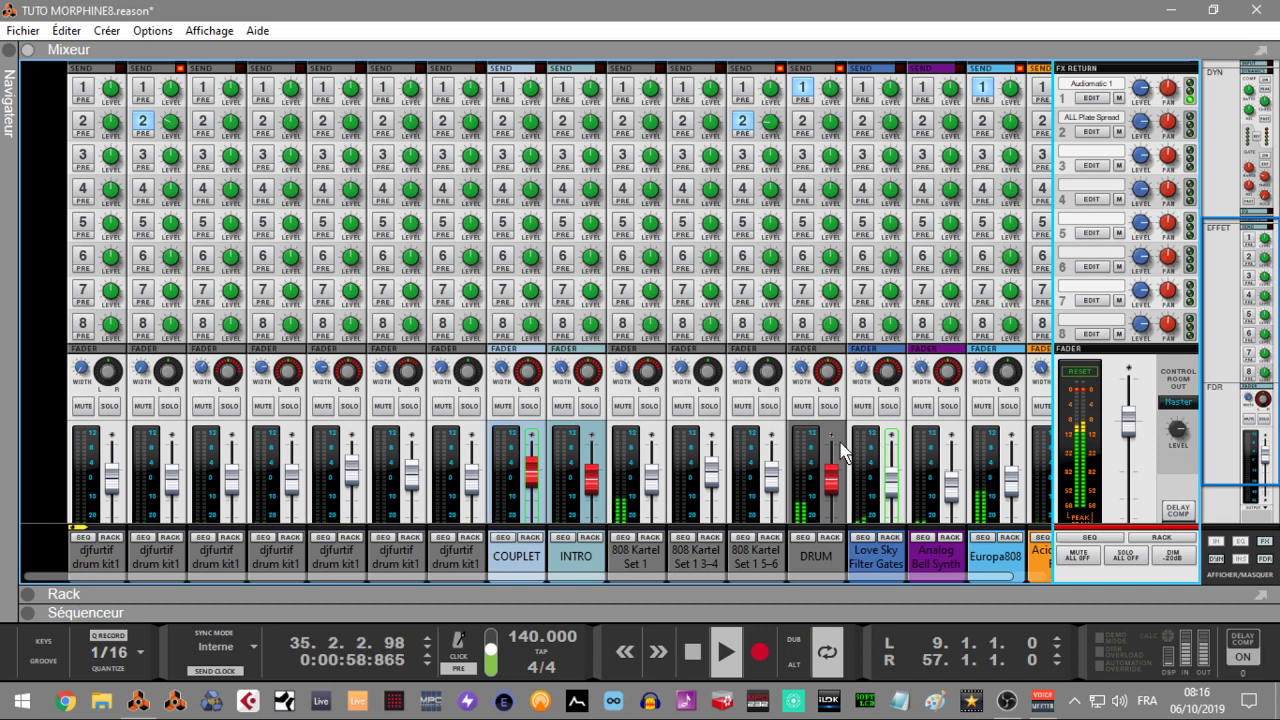
left_click(33, 595)
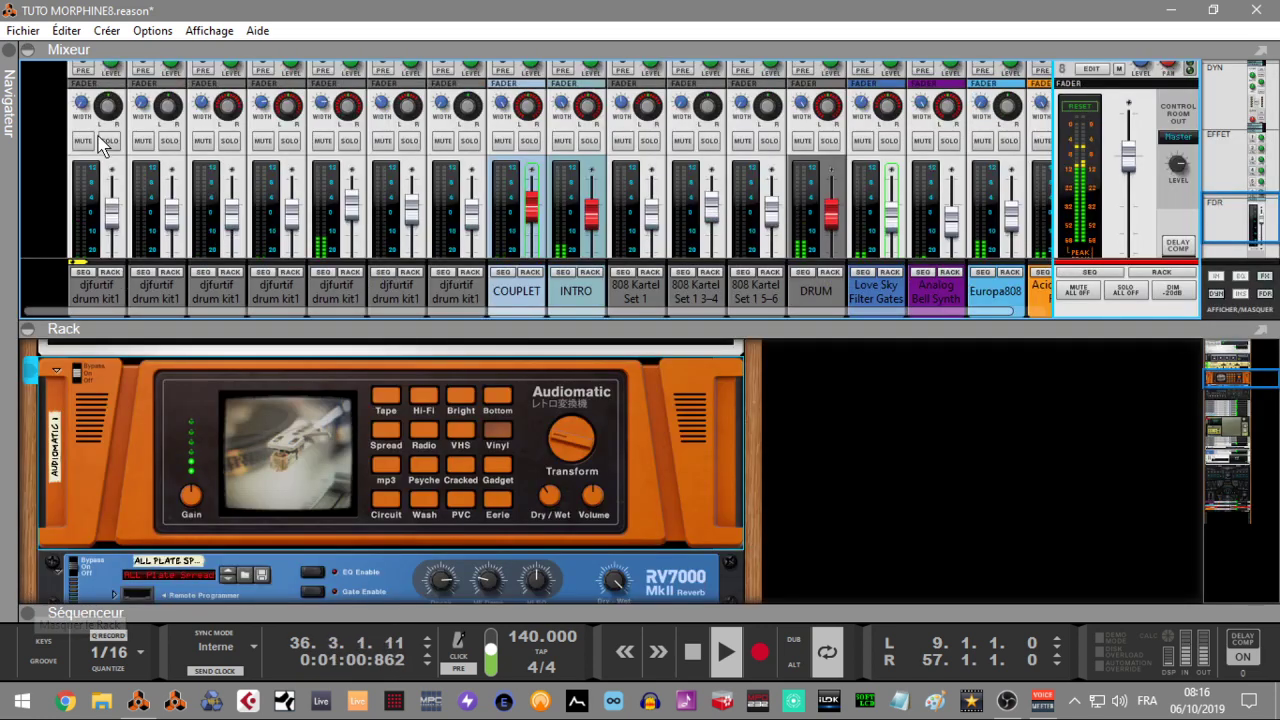
- Hide the mixer and set the Master Section Maximizer's soft clip amount to 82 during playback
left_click(43, 56)
left_click_drag(1266, 131, 1240, 108)
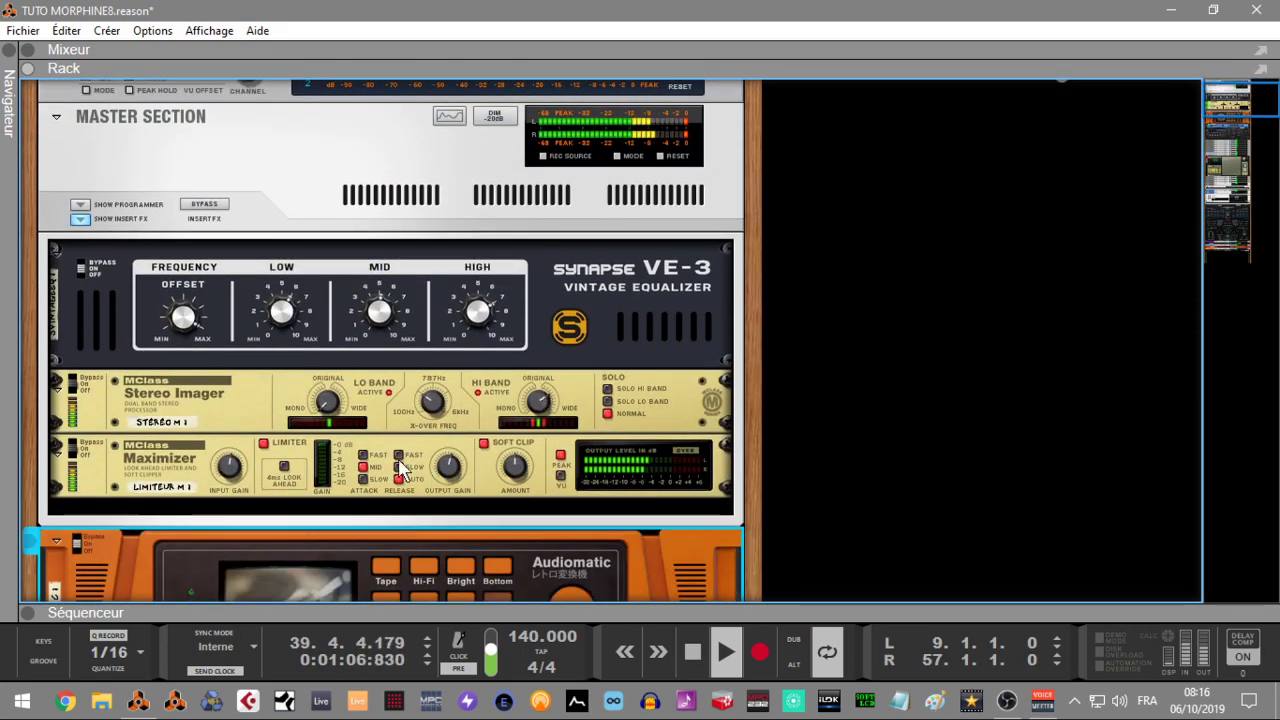
left_click(228, 476)
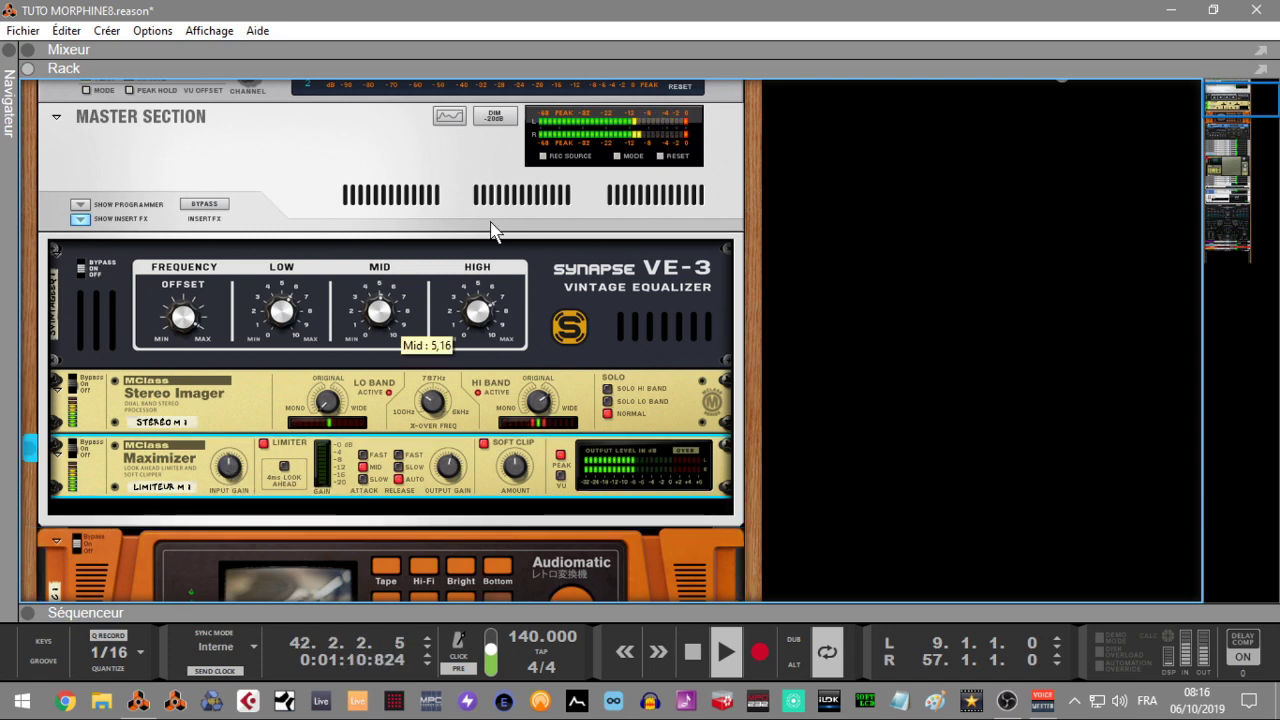
left_click(662, 162)
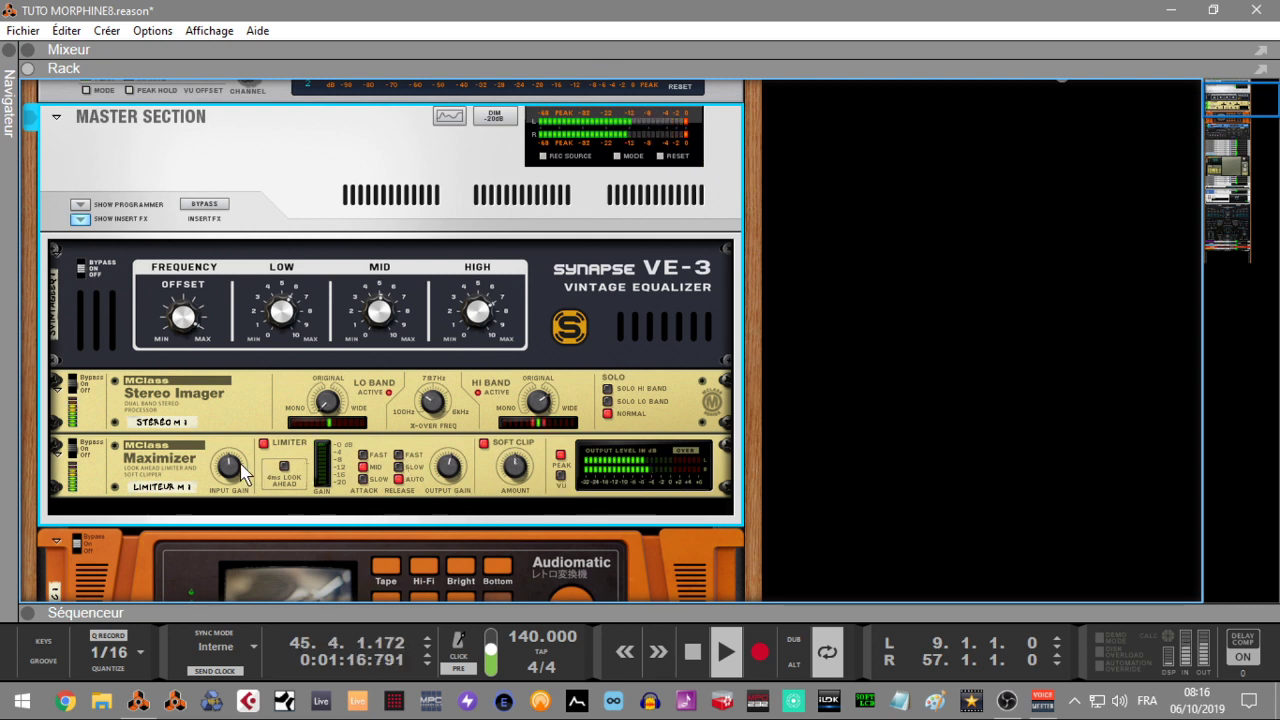
left_click(454, 476)
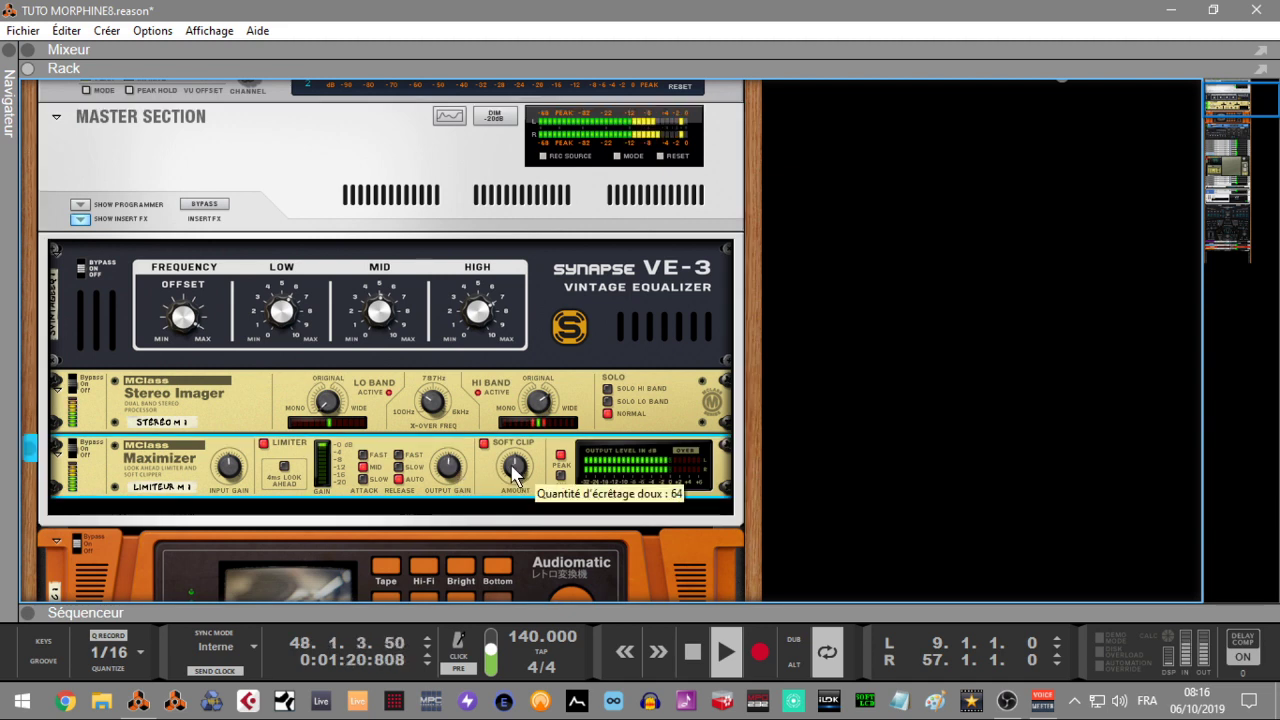
left_click_drag(515, 473, 513, 465)
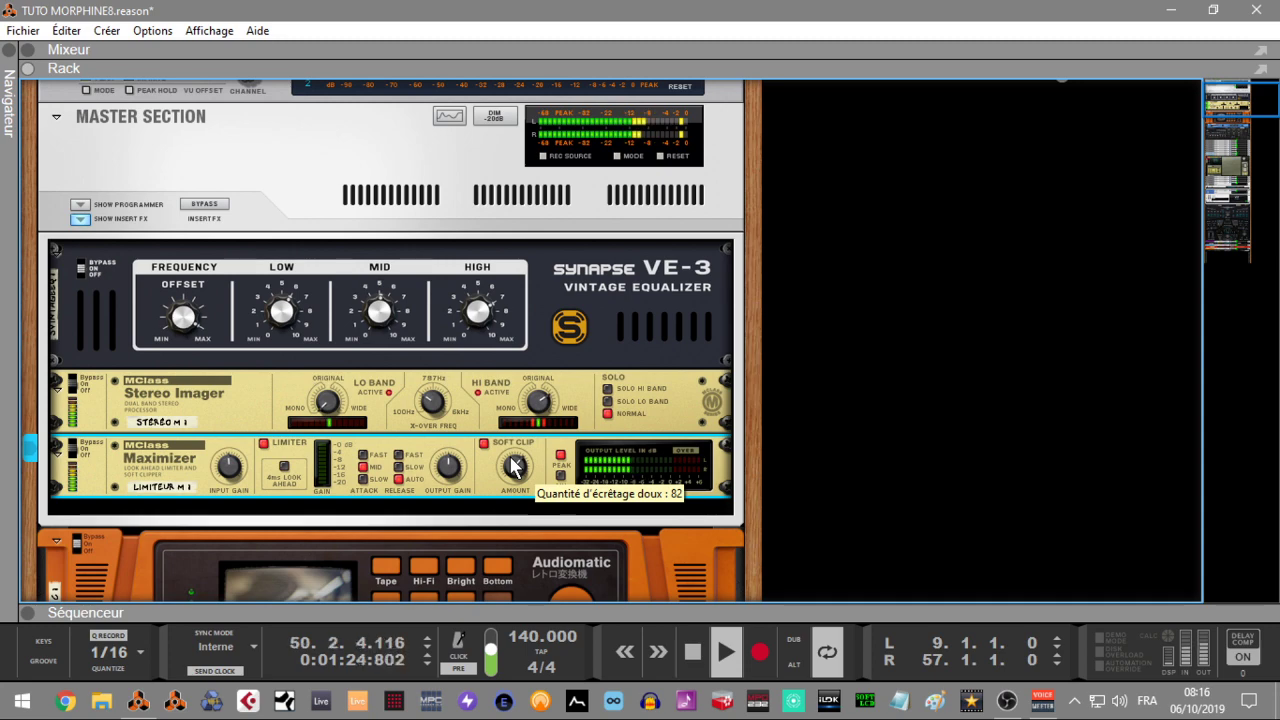
- Browse down the rack to the instrument devices and switch to showing only the sequencer
left_click_drag(1226, 98, 1268, 237)
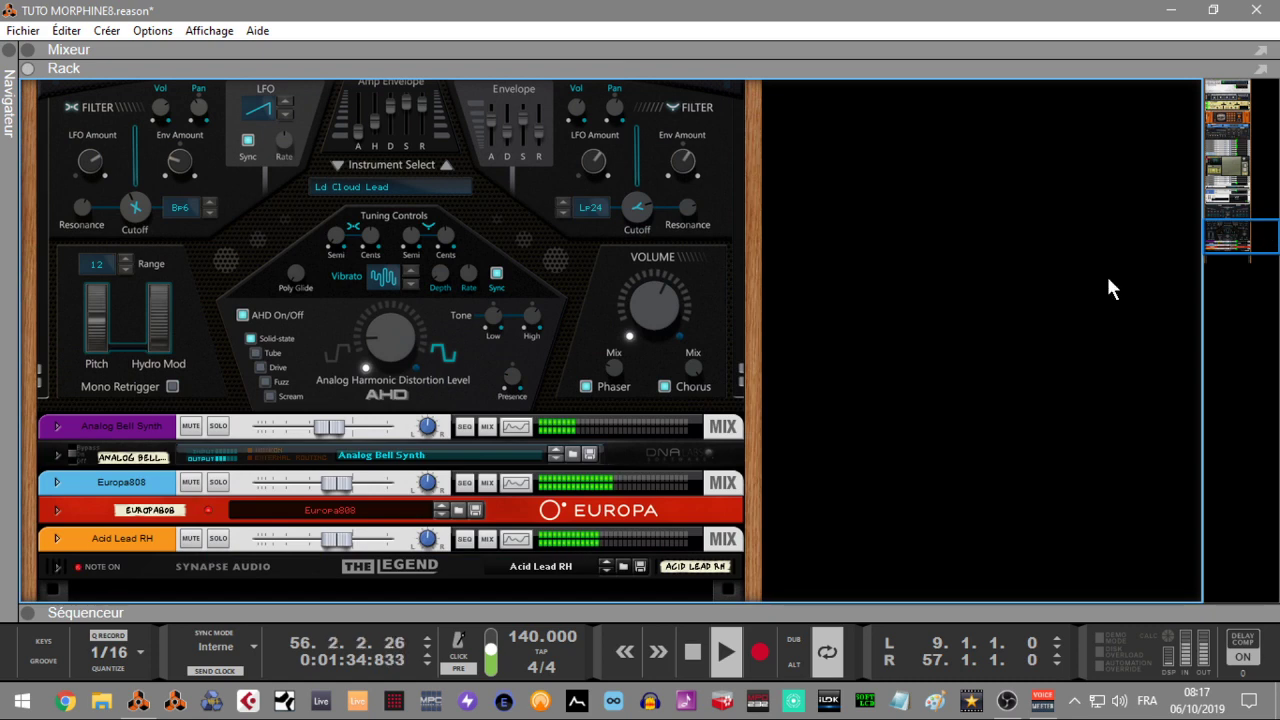
left_click(29, 612)
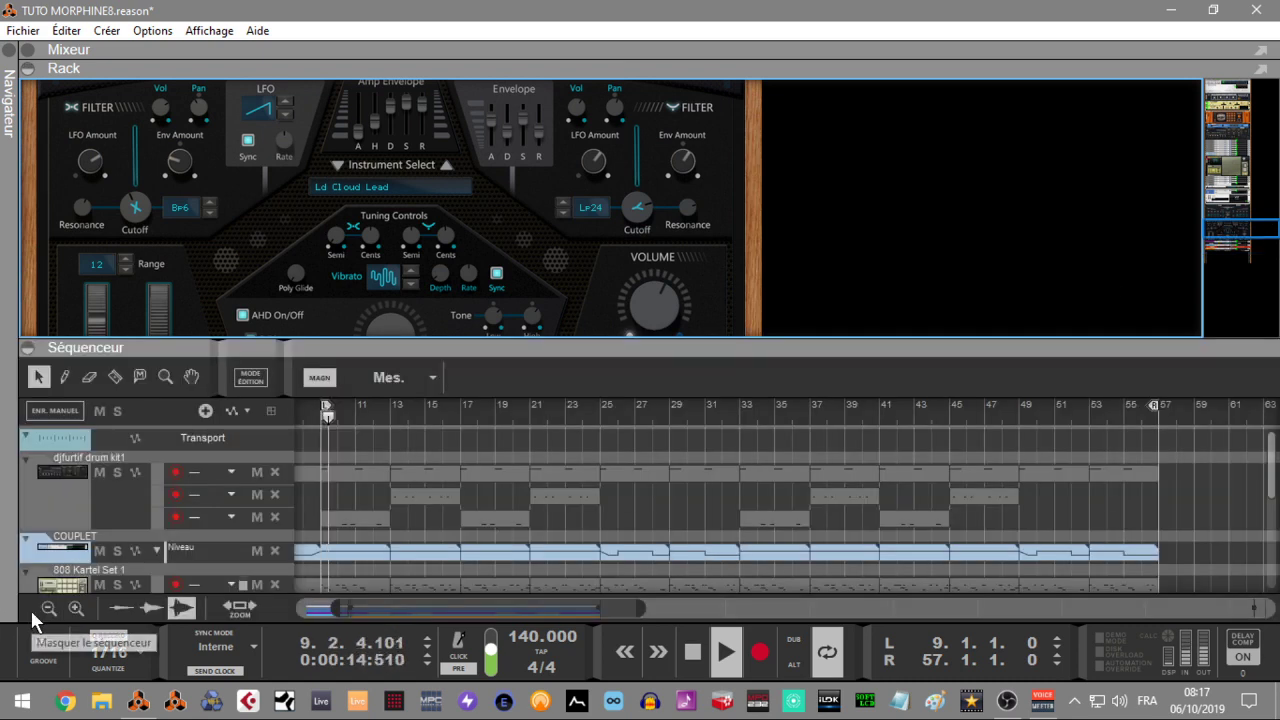
left_click(29, 68)
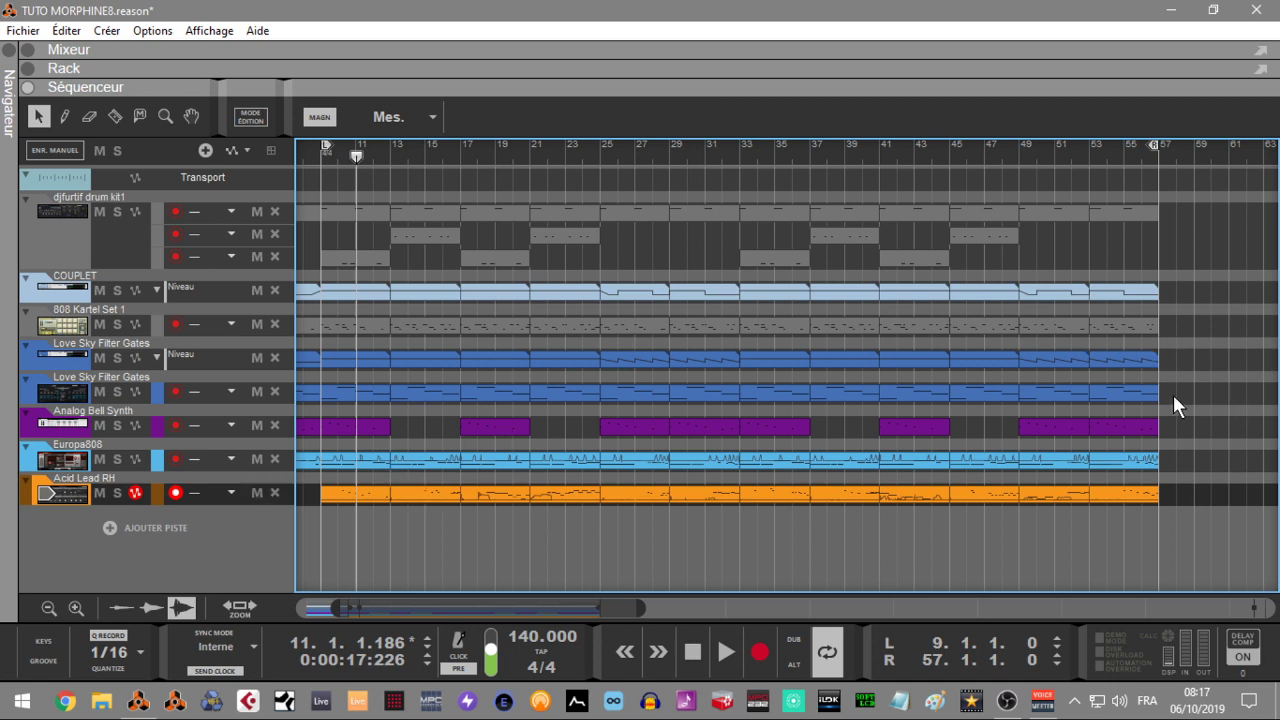
left_click_drag(1005, 494, 381, 526)
right_click(825, 497)
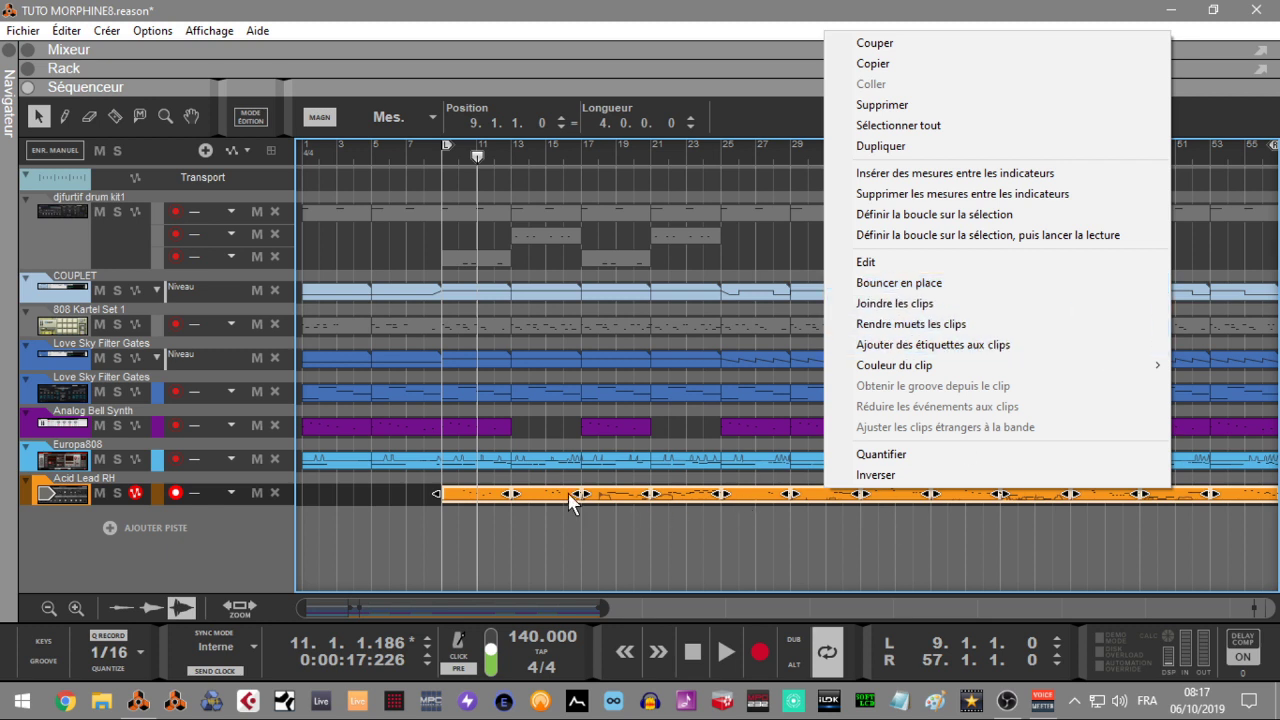
left_click(656, 543)
left_click(656, 543)
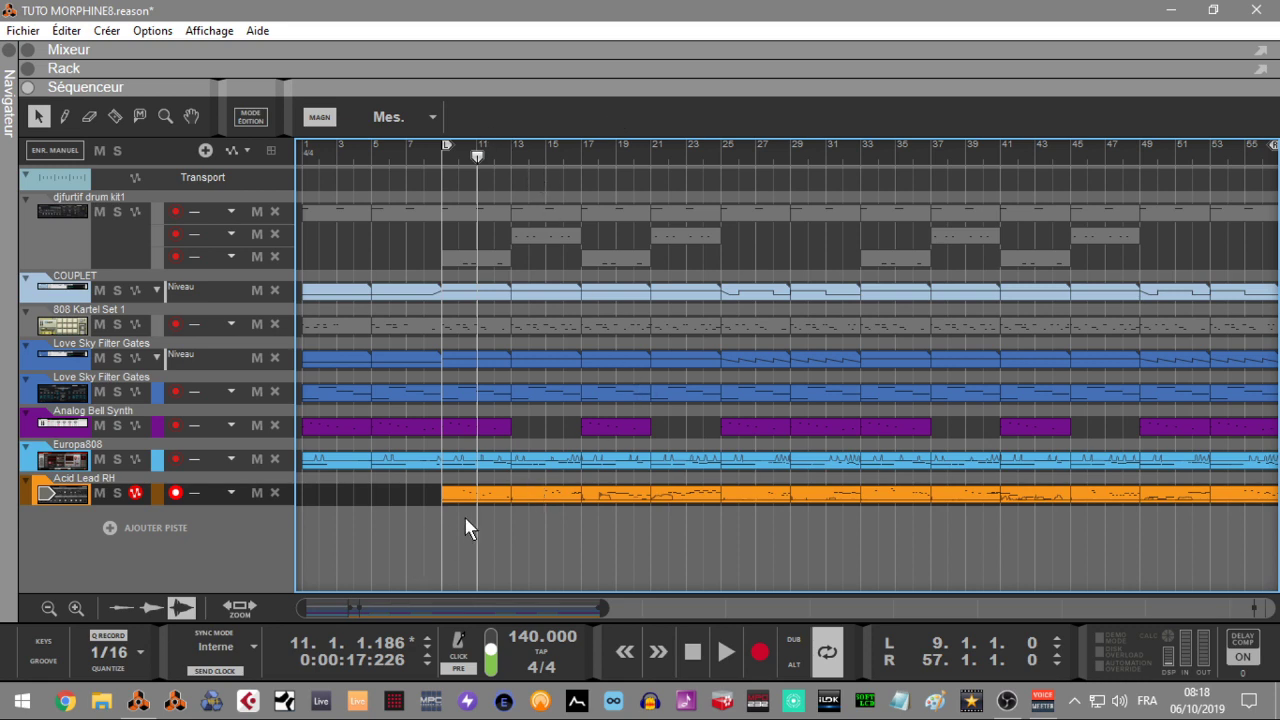
- Select all clips on the Acid Lead RH track and bounce them in place to audio
left_click_drag(775, 517, 1171, 497)
right_click(1111, 495)
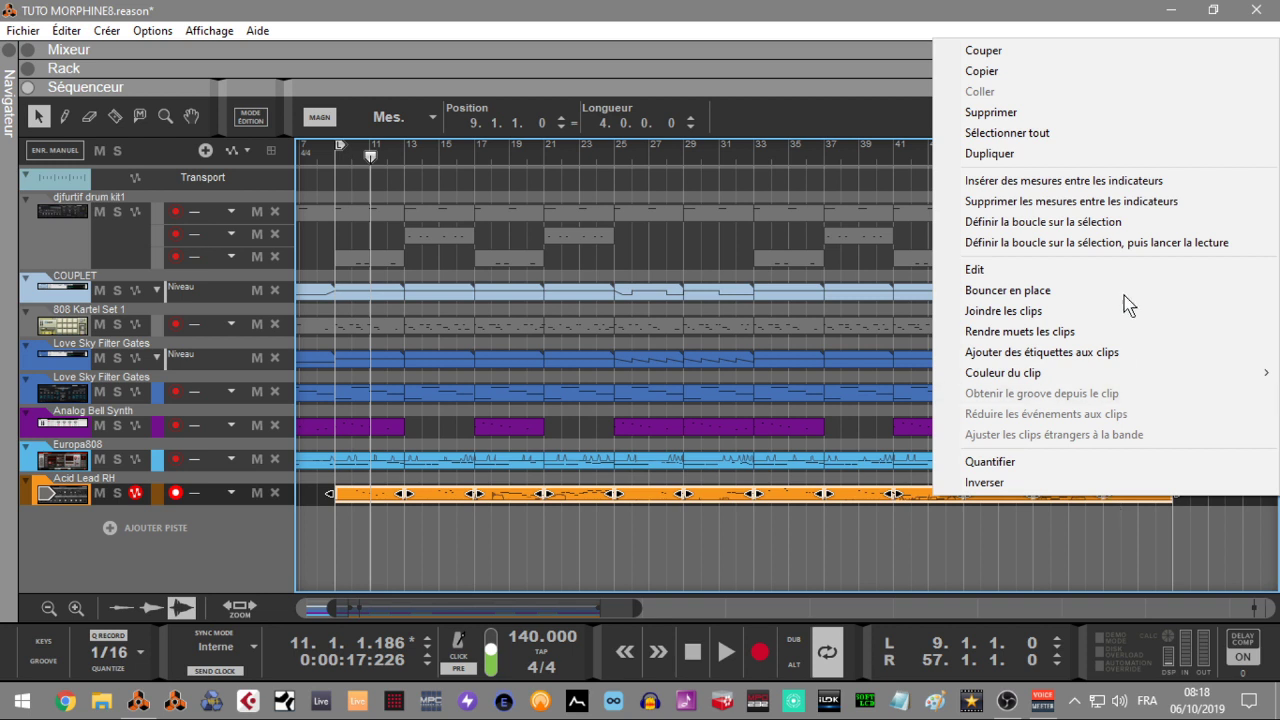
left_click(1078, 291)
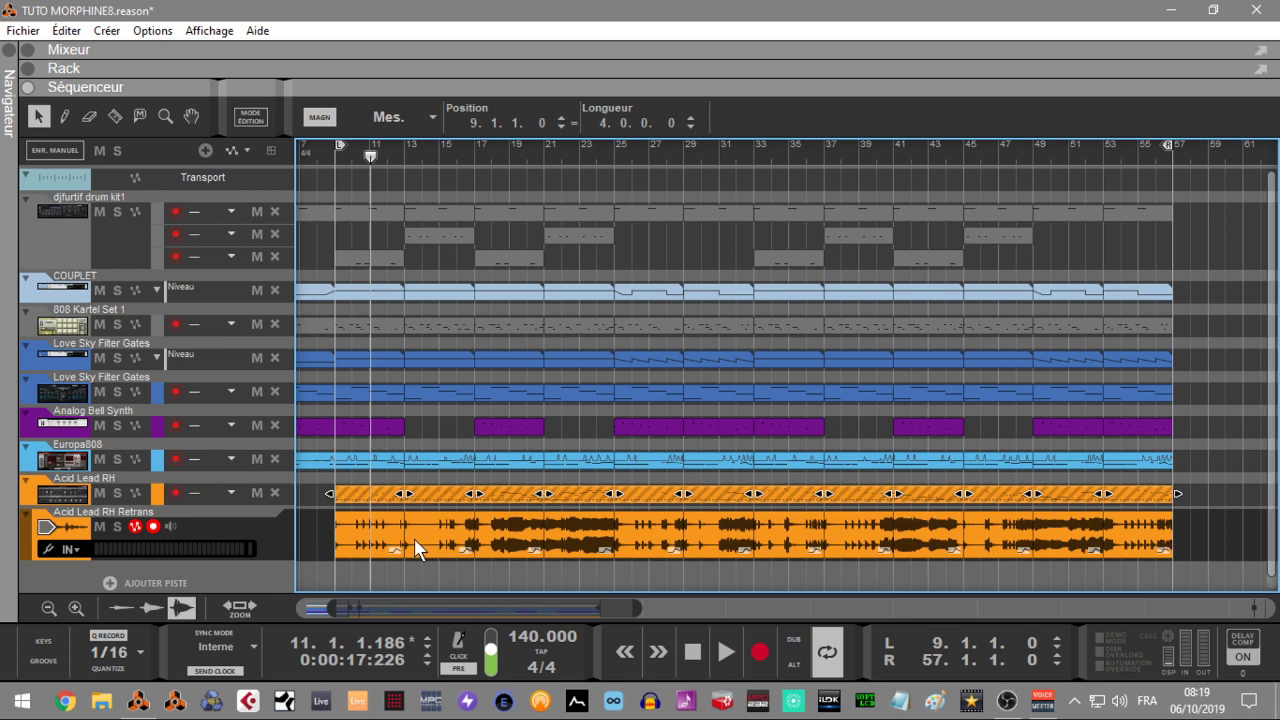
- Solo the Acid Lead RH and Acid Lead RH Retrans tracks and try the Mute tool on the first Acid Lead RH clip
left_click(276, 483)
key("s")
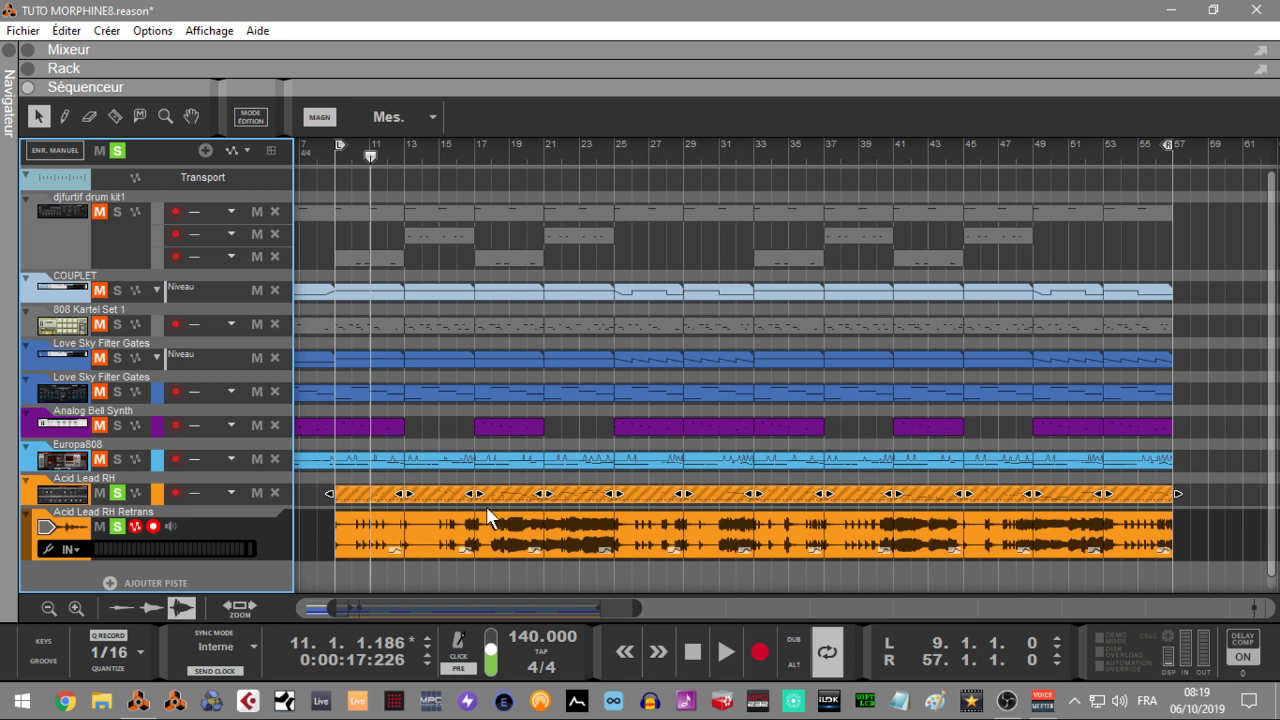
left_click(140, 115)
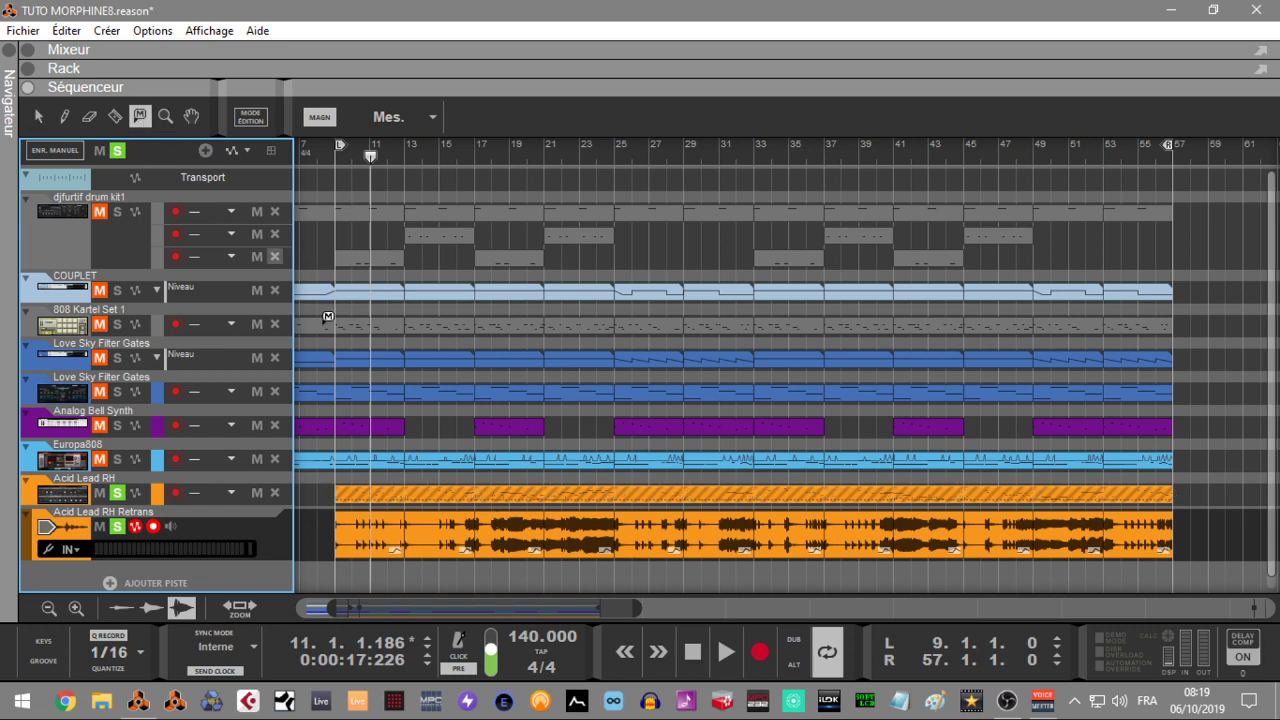
left_click(389, 487)
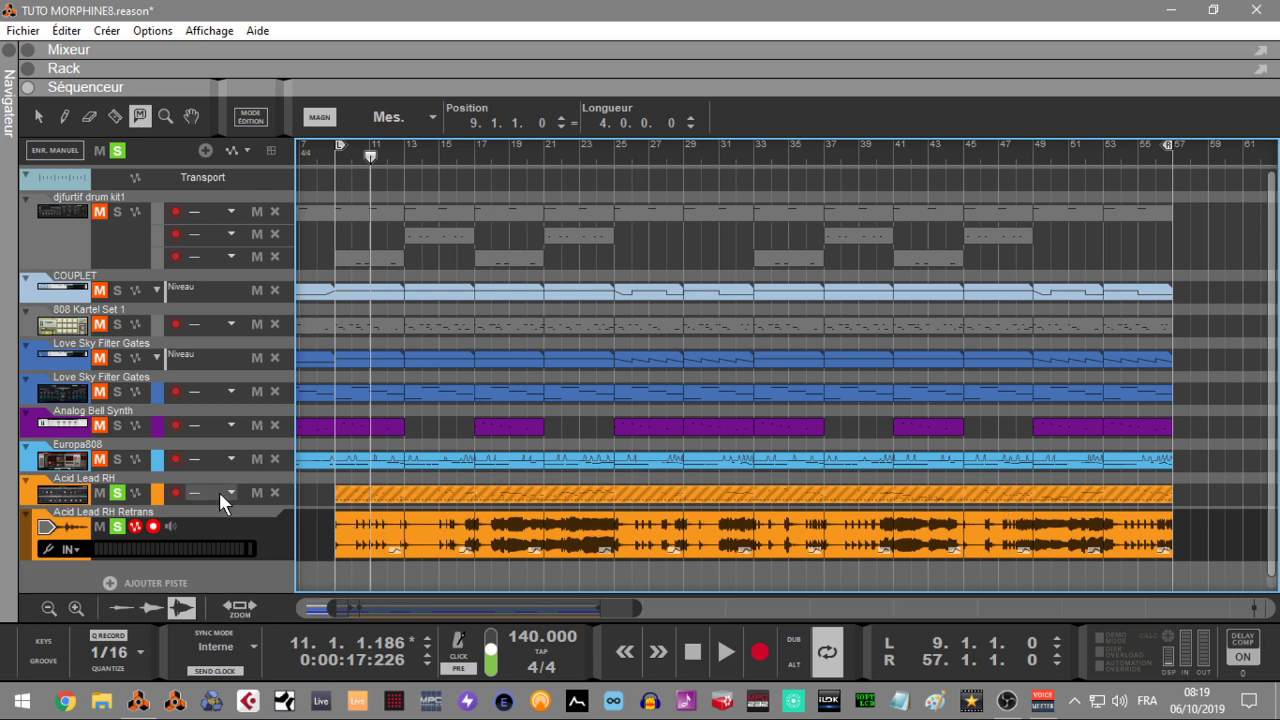
- Extend the last Acid Lead RH Retrans clip to 6 bars with the right locator at bar 62, and play from bar 55
left_click(32, 486)
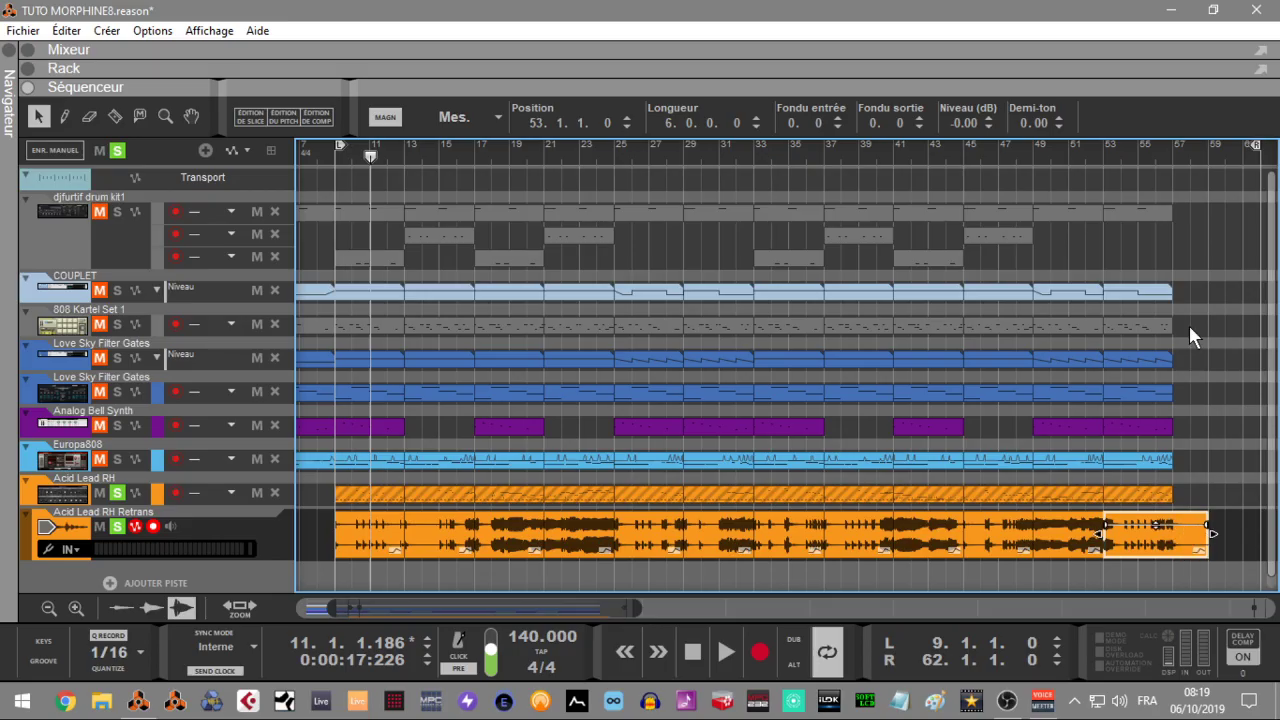
left_click(1136, 152)
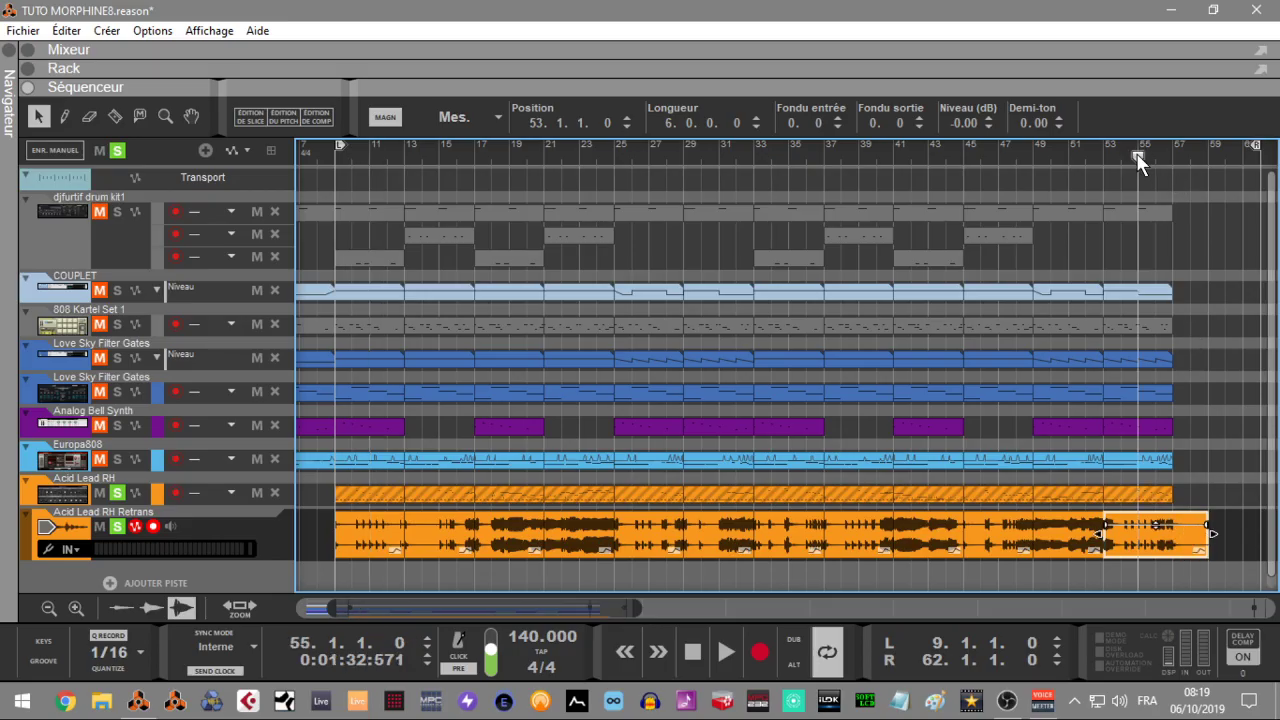
key("space")
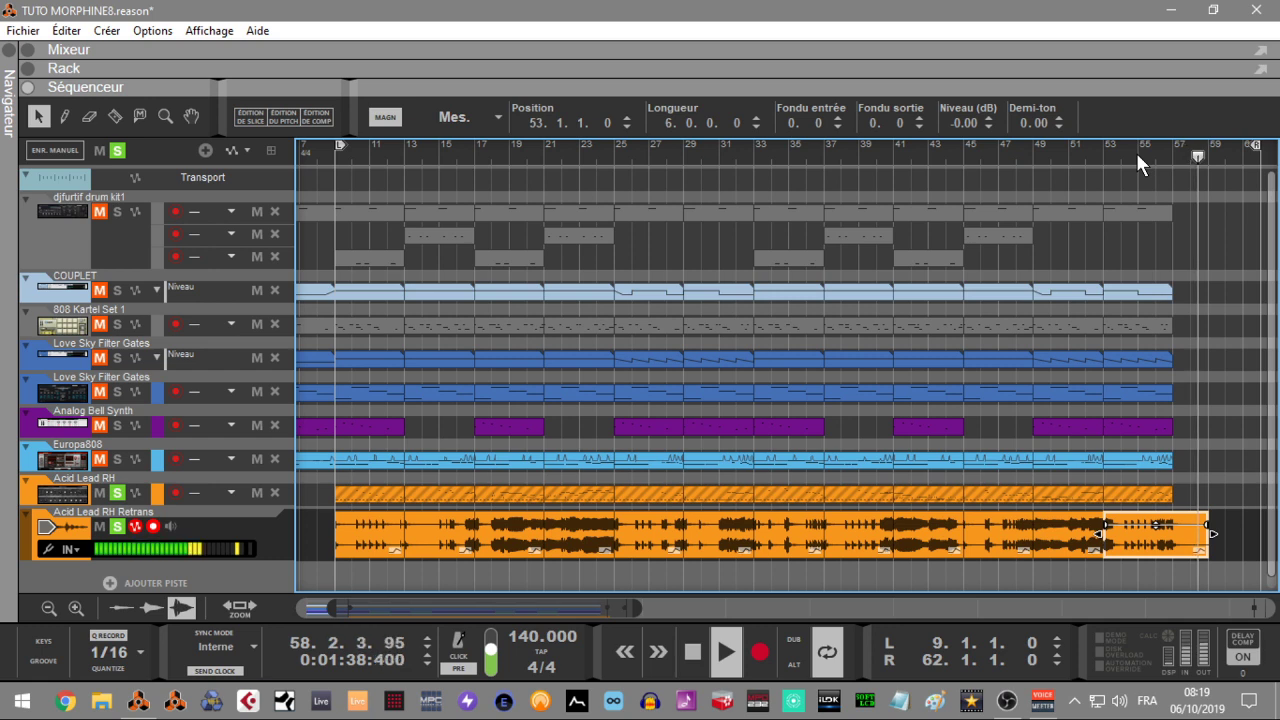
key("space")
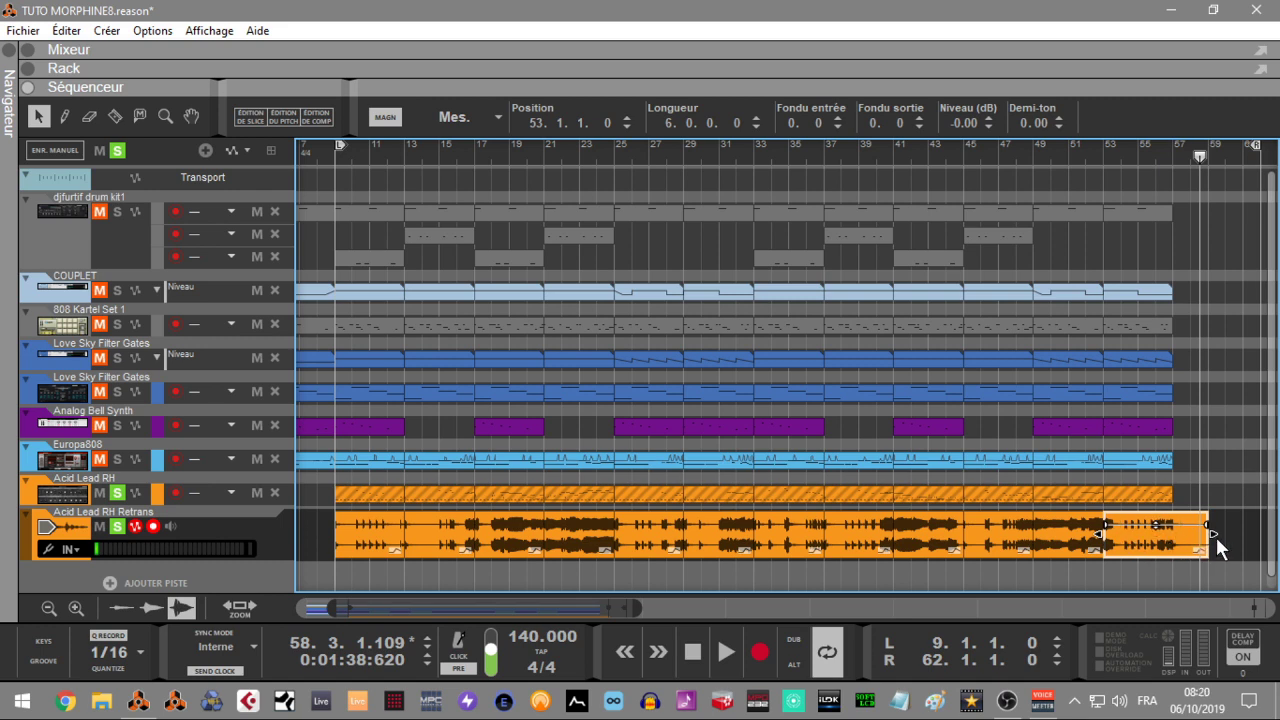
- Examine the last Acid Lead RH Retrans clip in pitch edit mode and return to the arrangement
double_click(1171, 538)
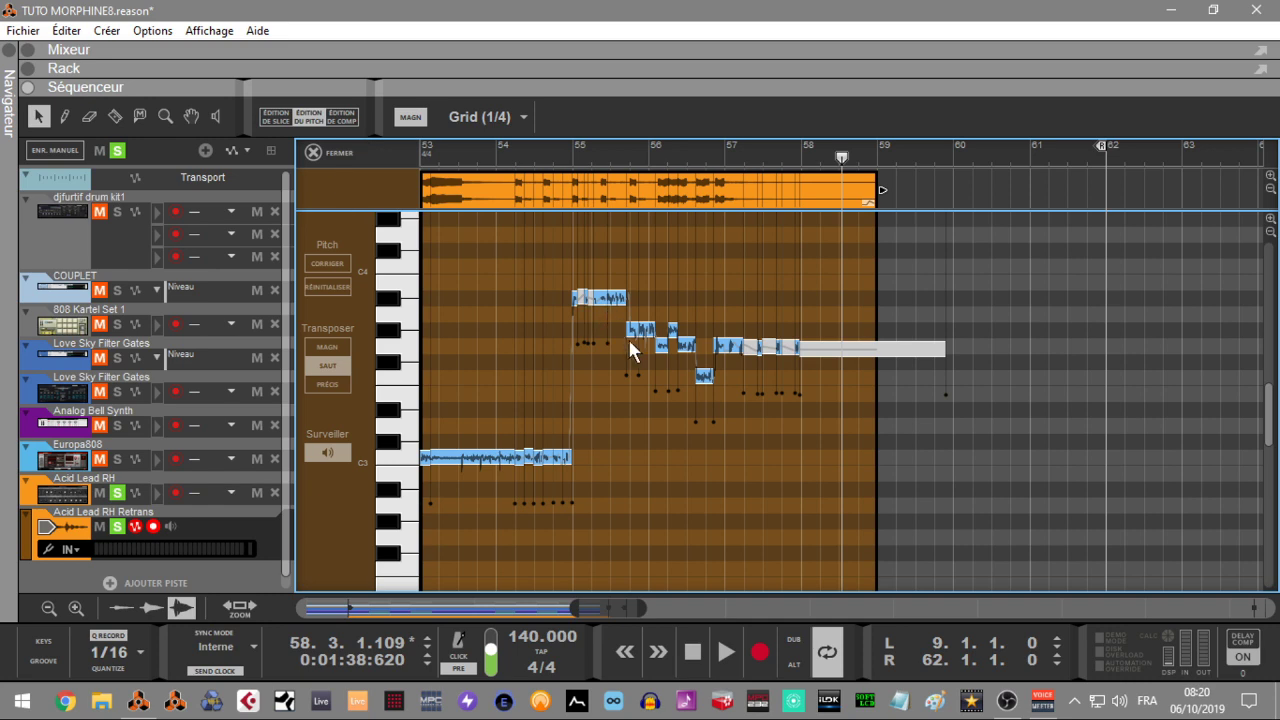
left_click(314, 153)
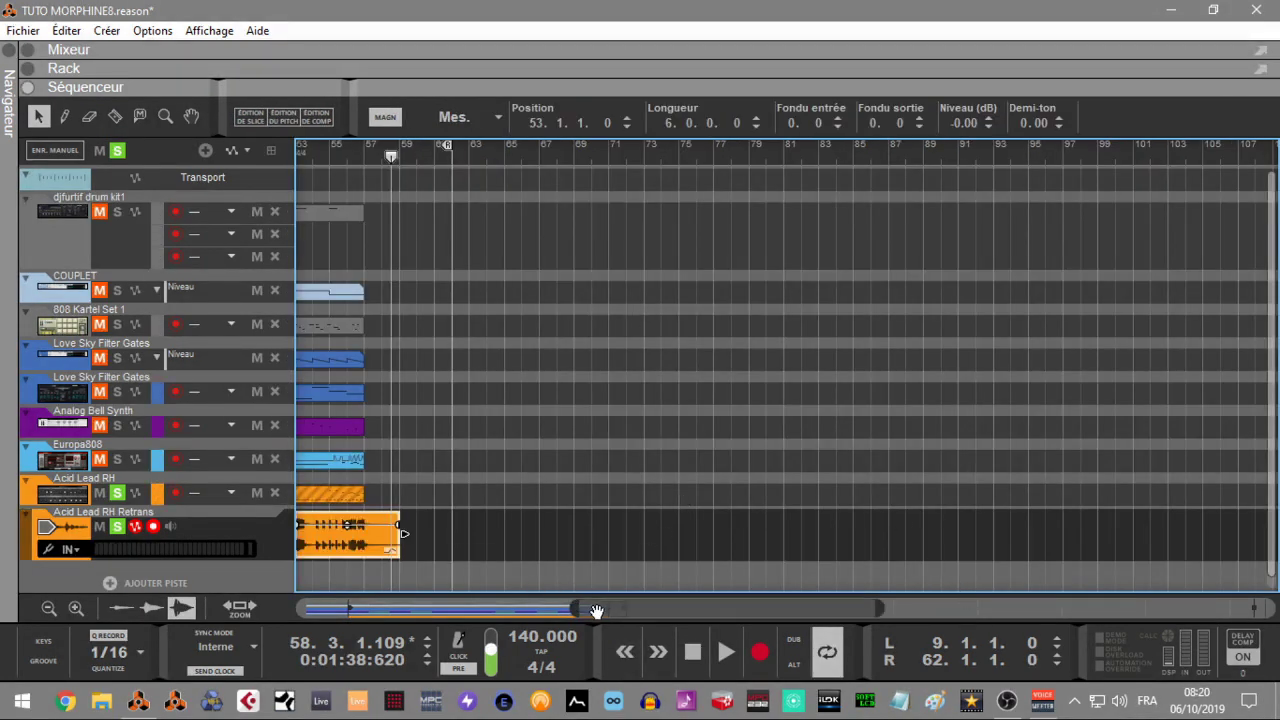
left_click_drag(646, 608, 490, 590)
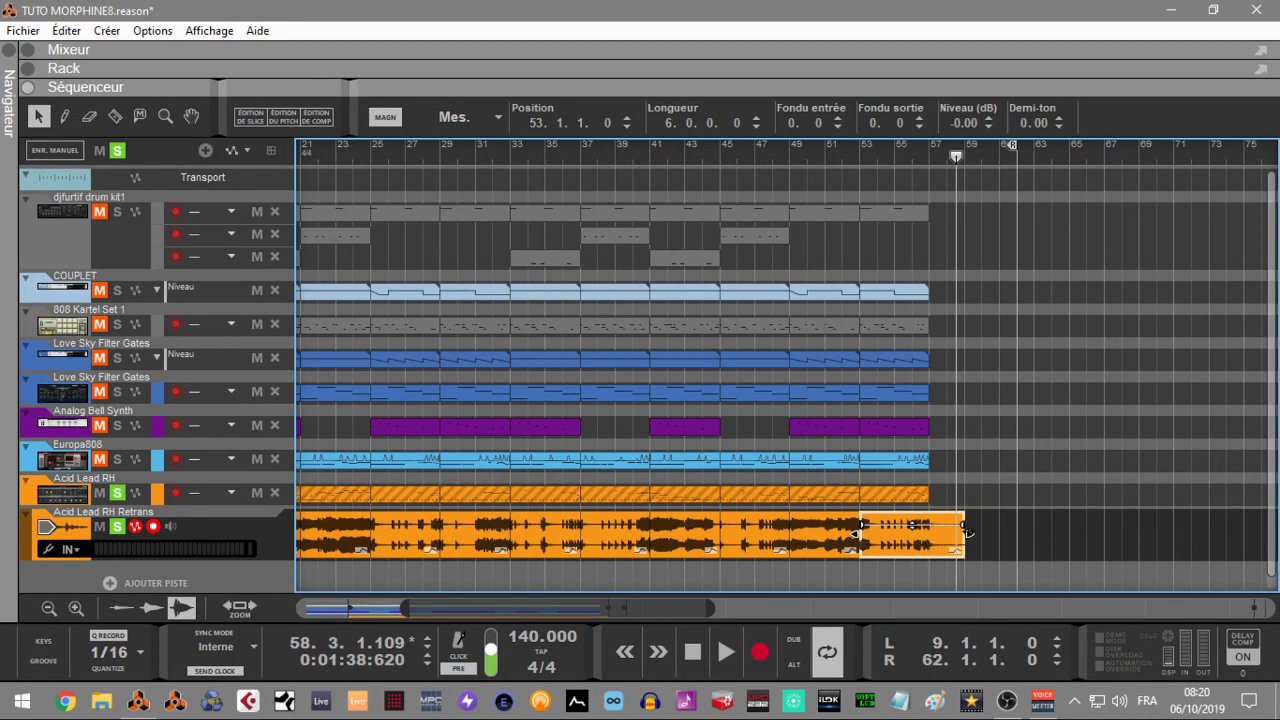
- Try to trim the end of the last Acid Lead RH Retrans clip and listen to its ending again
mouse_move(966, 525)
left_mouse_down()
mouse_move(922, 531)
mouse_move(957, 538)
left_mouse_up()
left_click(885, 156)
key("space")
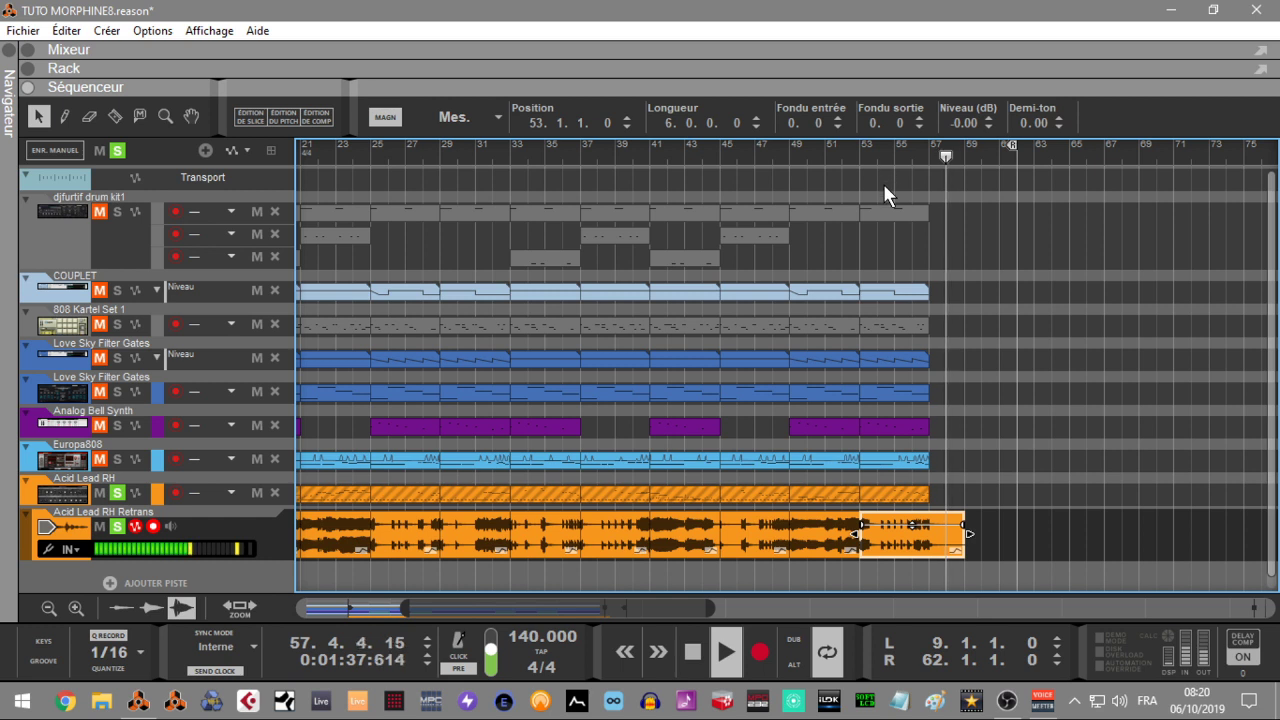
key("space")
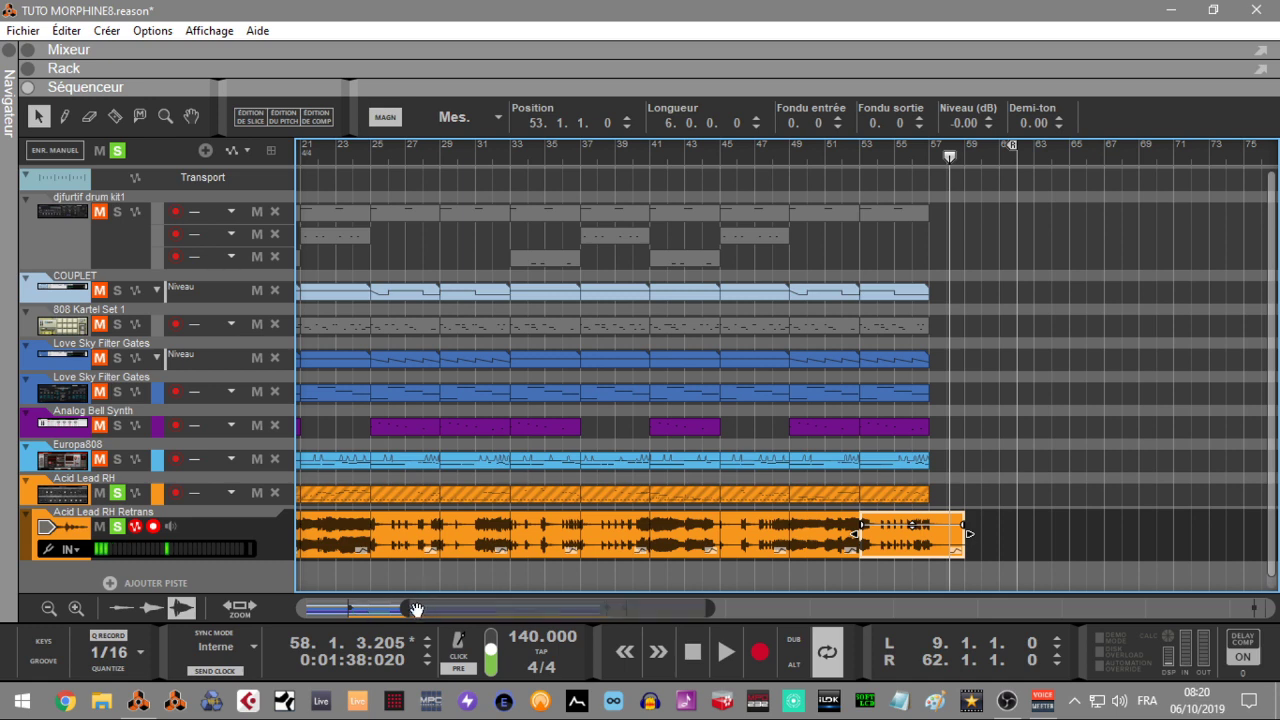
left_click_drag(405, 609, 300, 609)
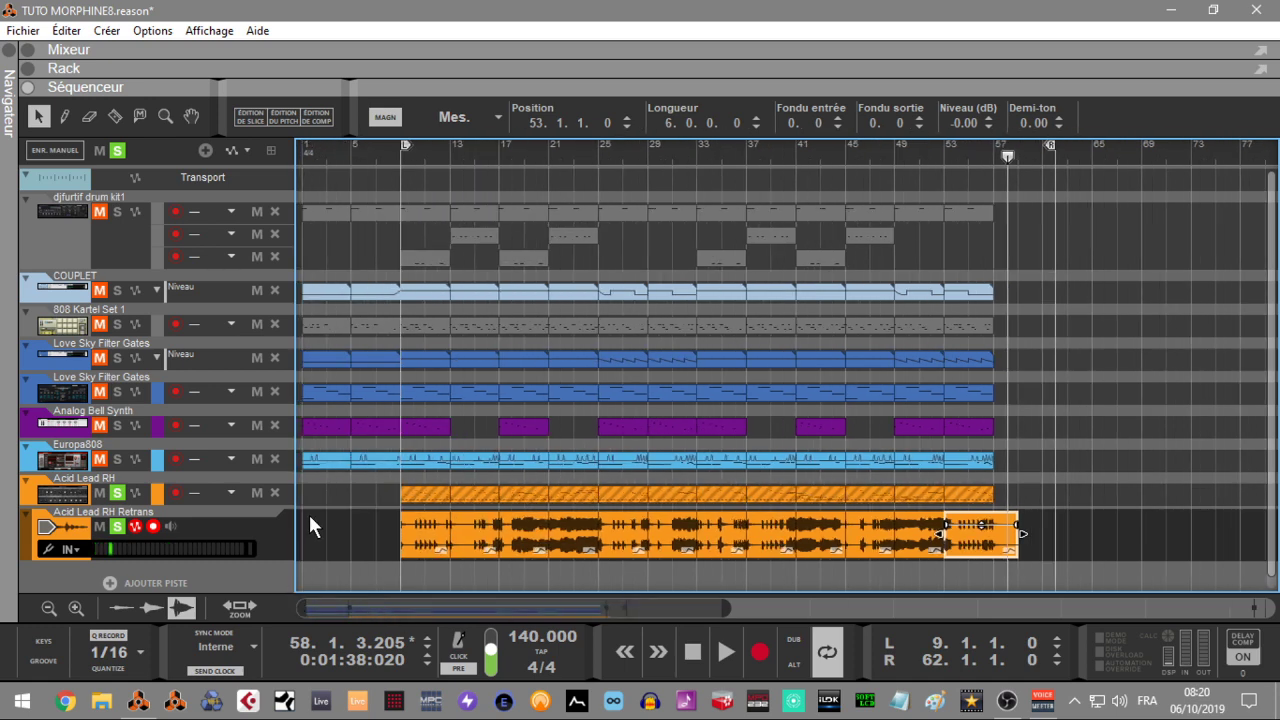
- Select the Acid Lead RH track and open the Love Sky Filter Gates level automation clip at bar 29
left_click(60, 496)
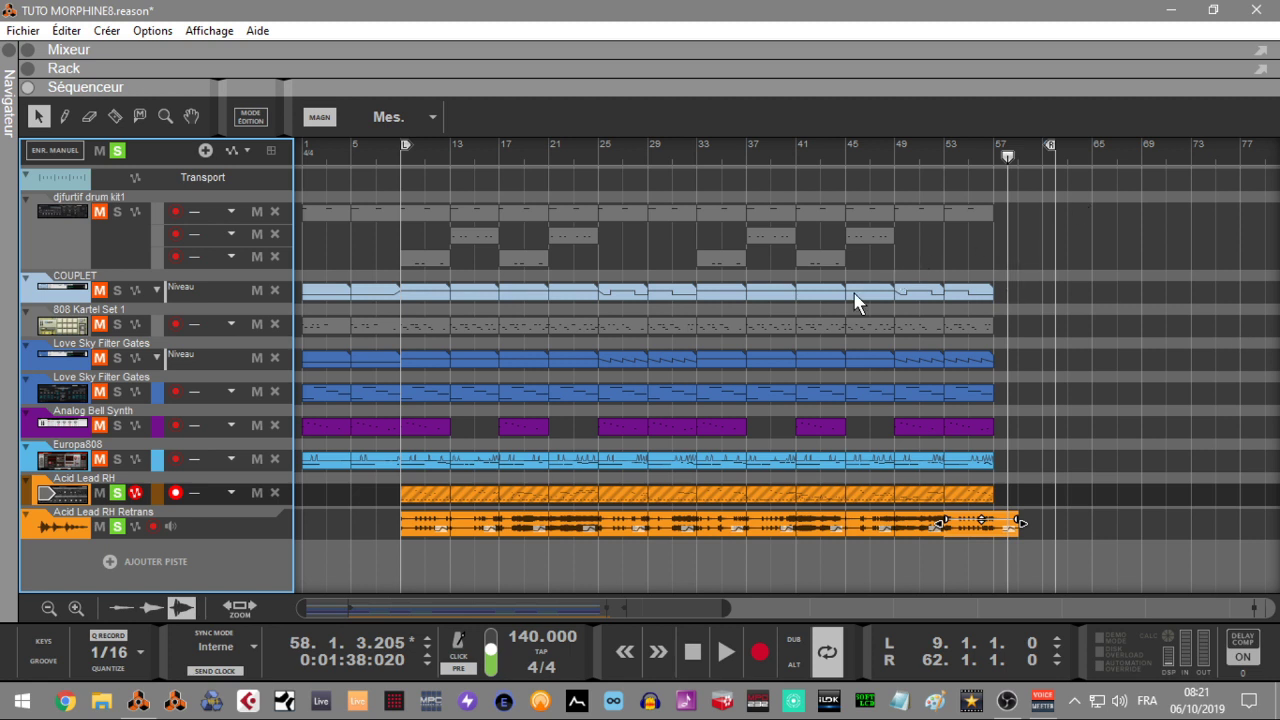
left_click(673, 358)
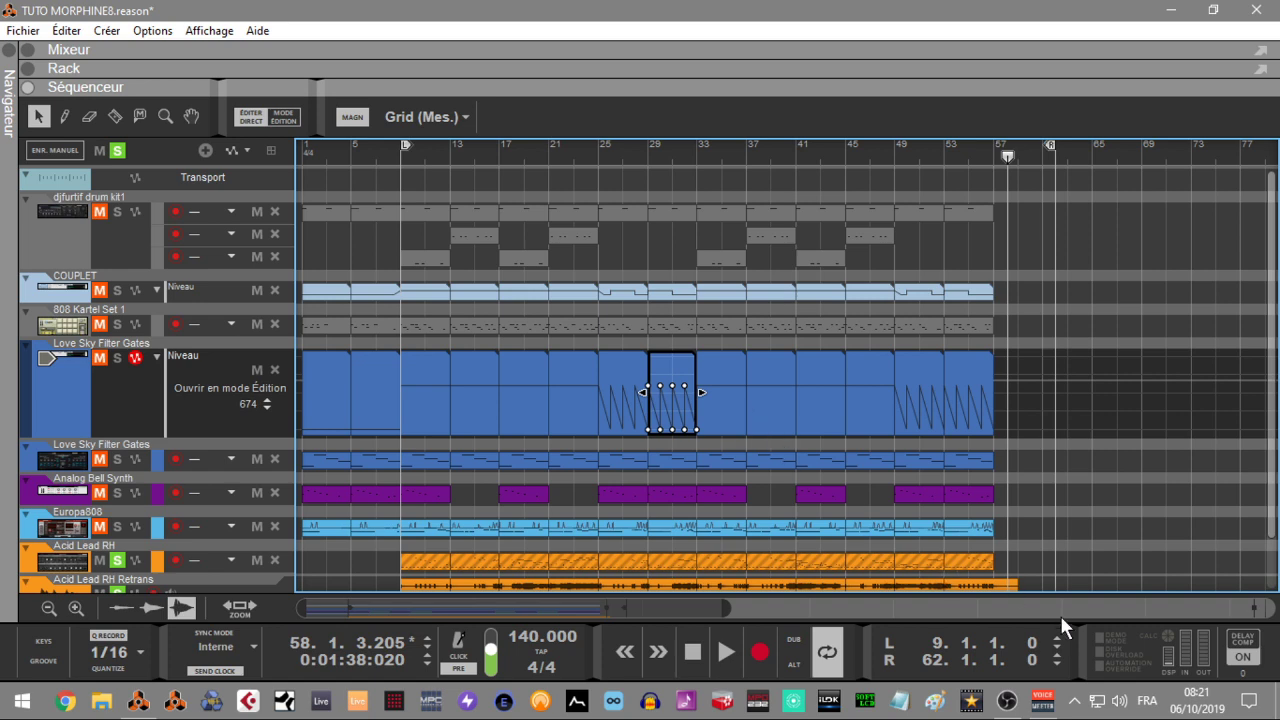
left_click_drag(722, 607, 565, 578)
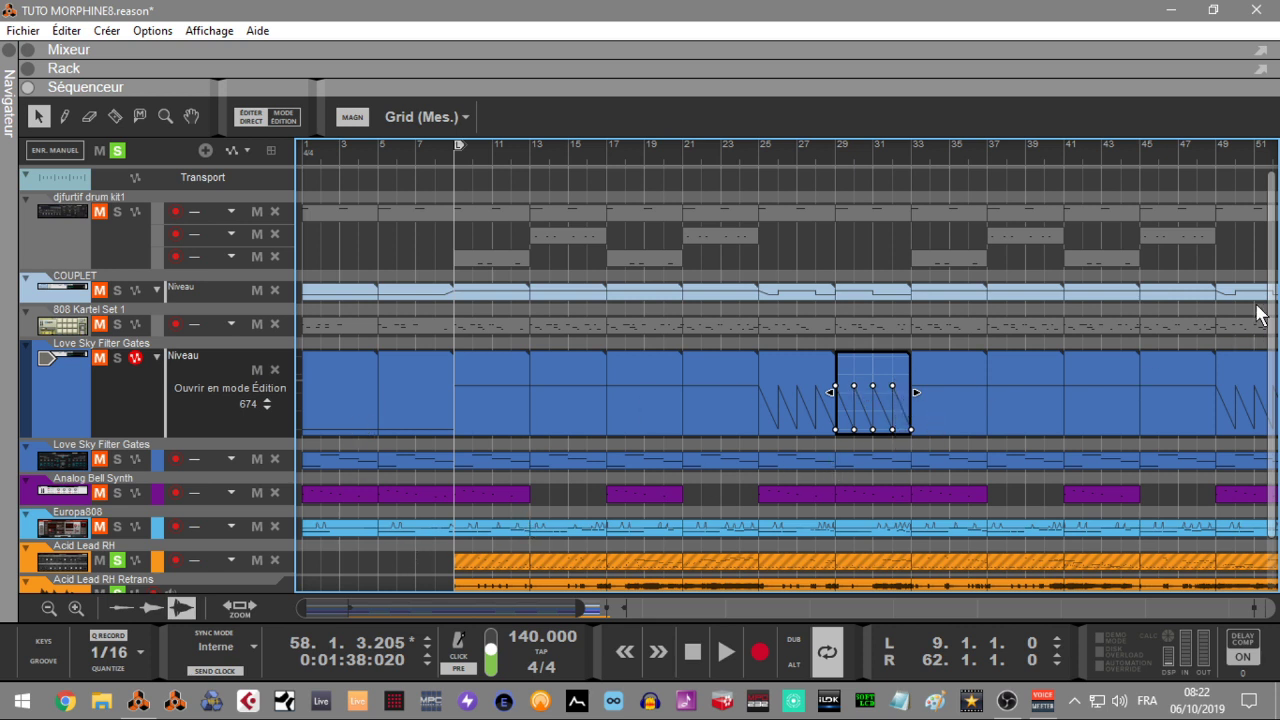
scroll(1272, 296, "down", 2)
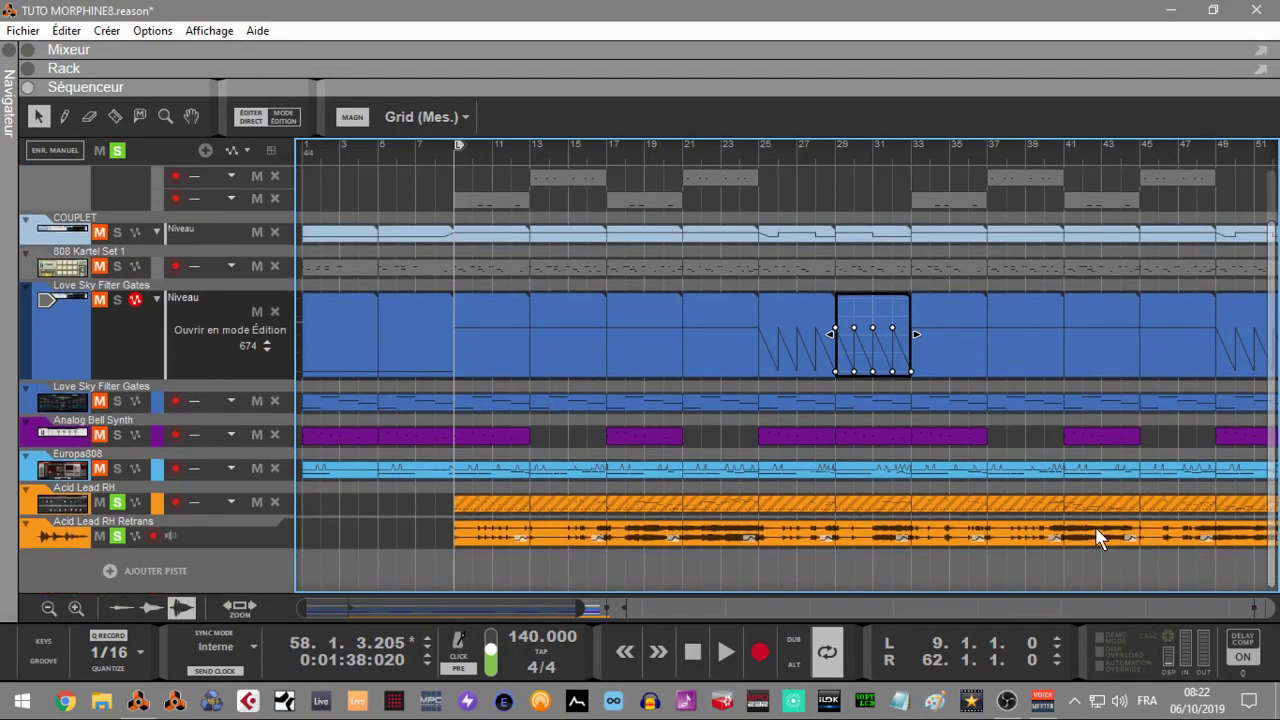